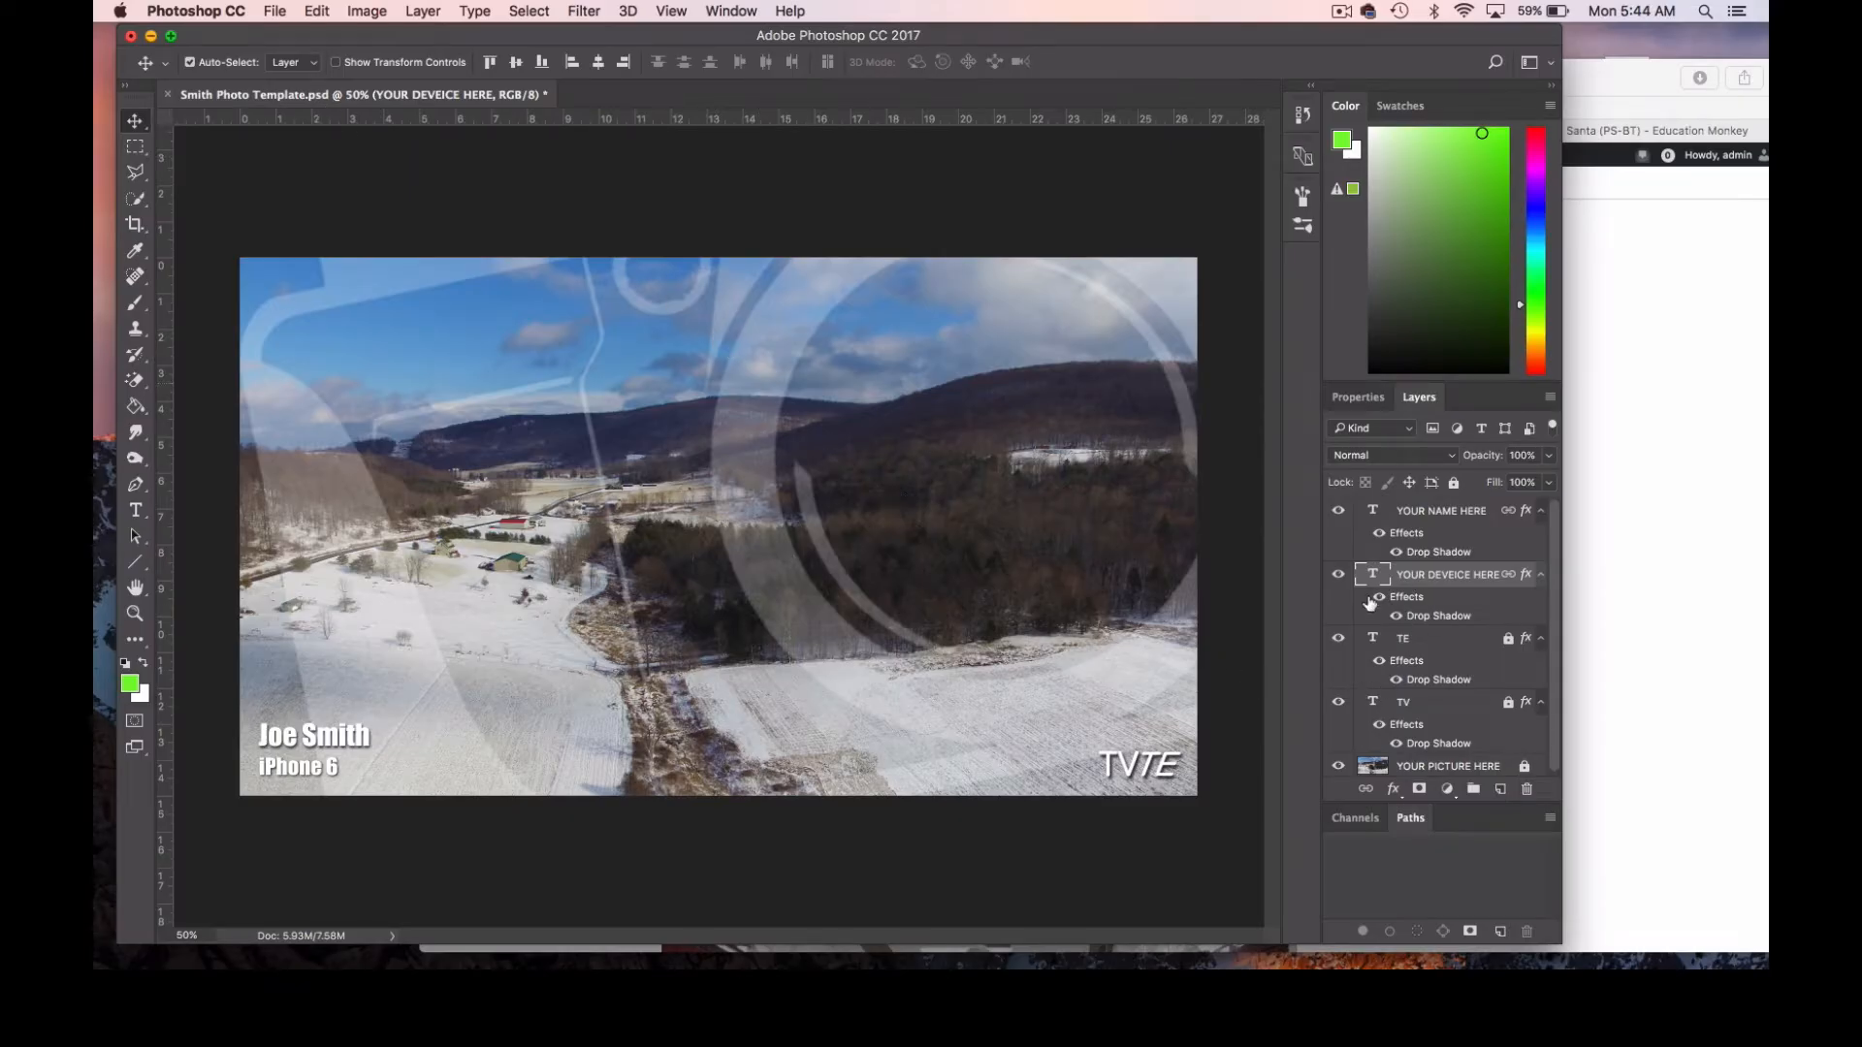
# Hide and show again the device name text layer, the background picture layer and the TV text layer, one by one.
pyautogui.click(1338, 574)
pyautogui.click(1338, 574)
pyautogui.click(1338, 766)
pyautogui.click(1338, 766)
pyautogui.click(1338, 703)
pyautogui.click(1339, 703)
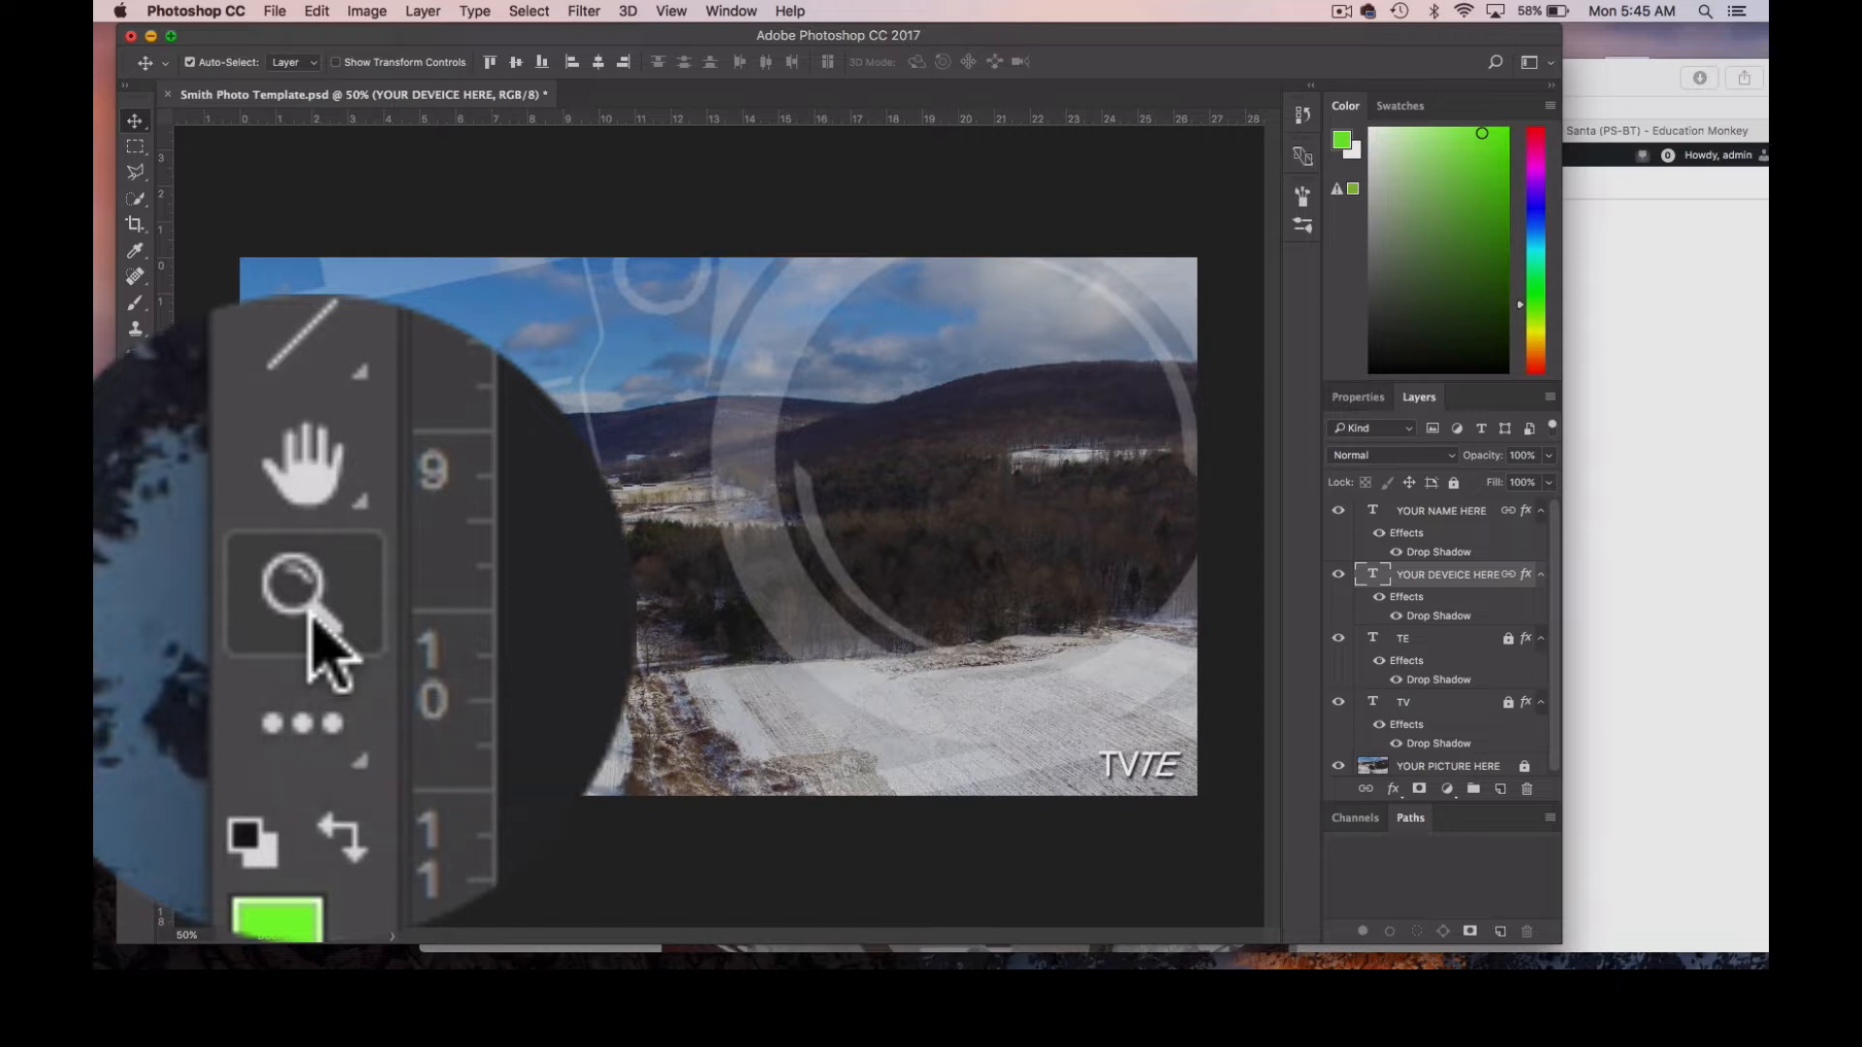
# Magnify the photo to 100% with the Zoom tool and return it to 50%.
pyautogui.click(135, 617)
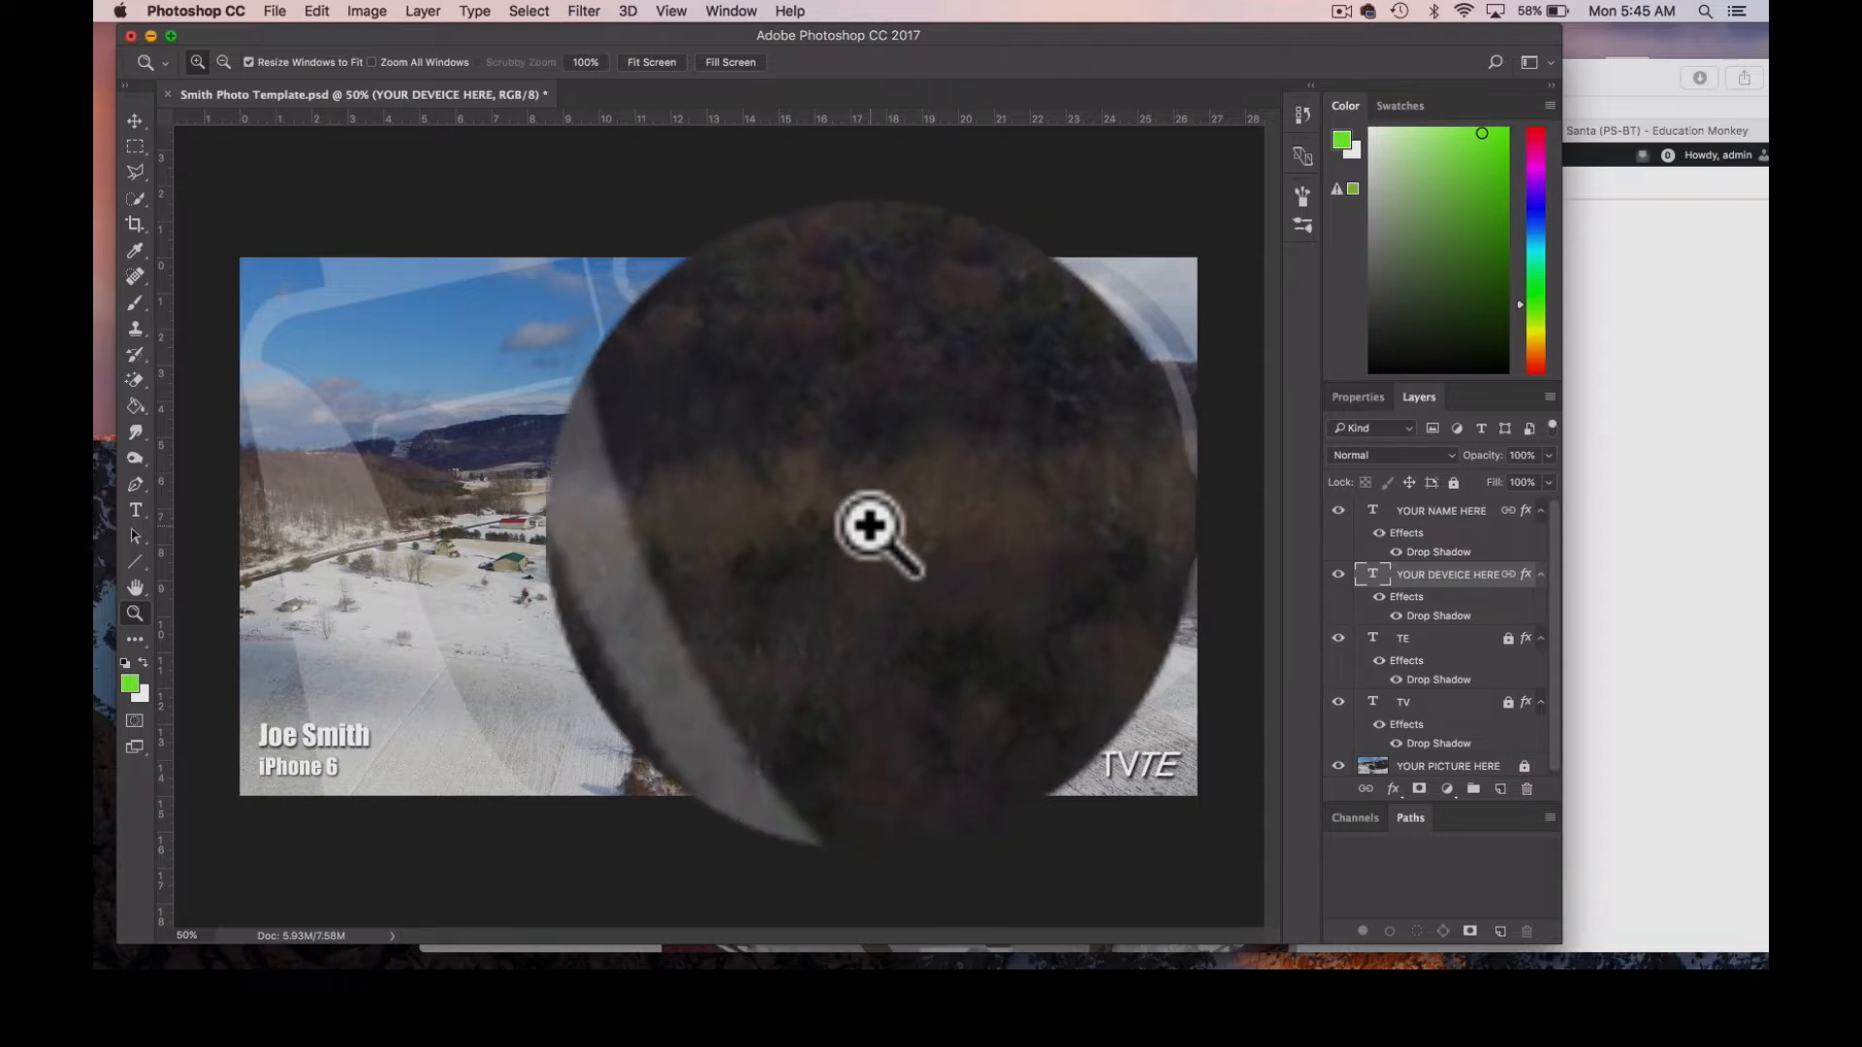
pyautogui.click(870, 526)
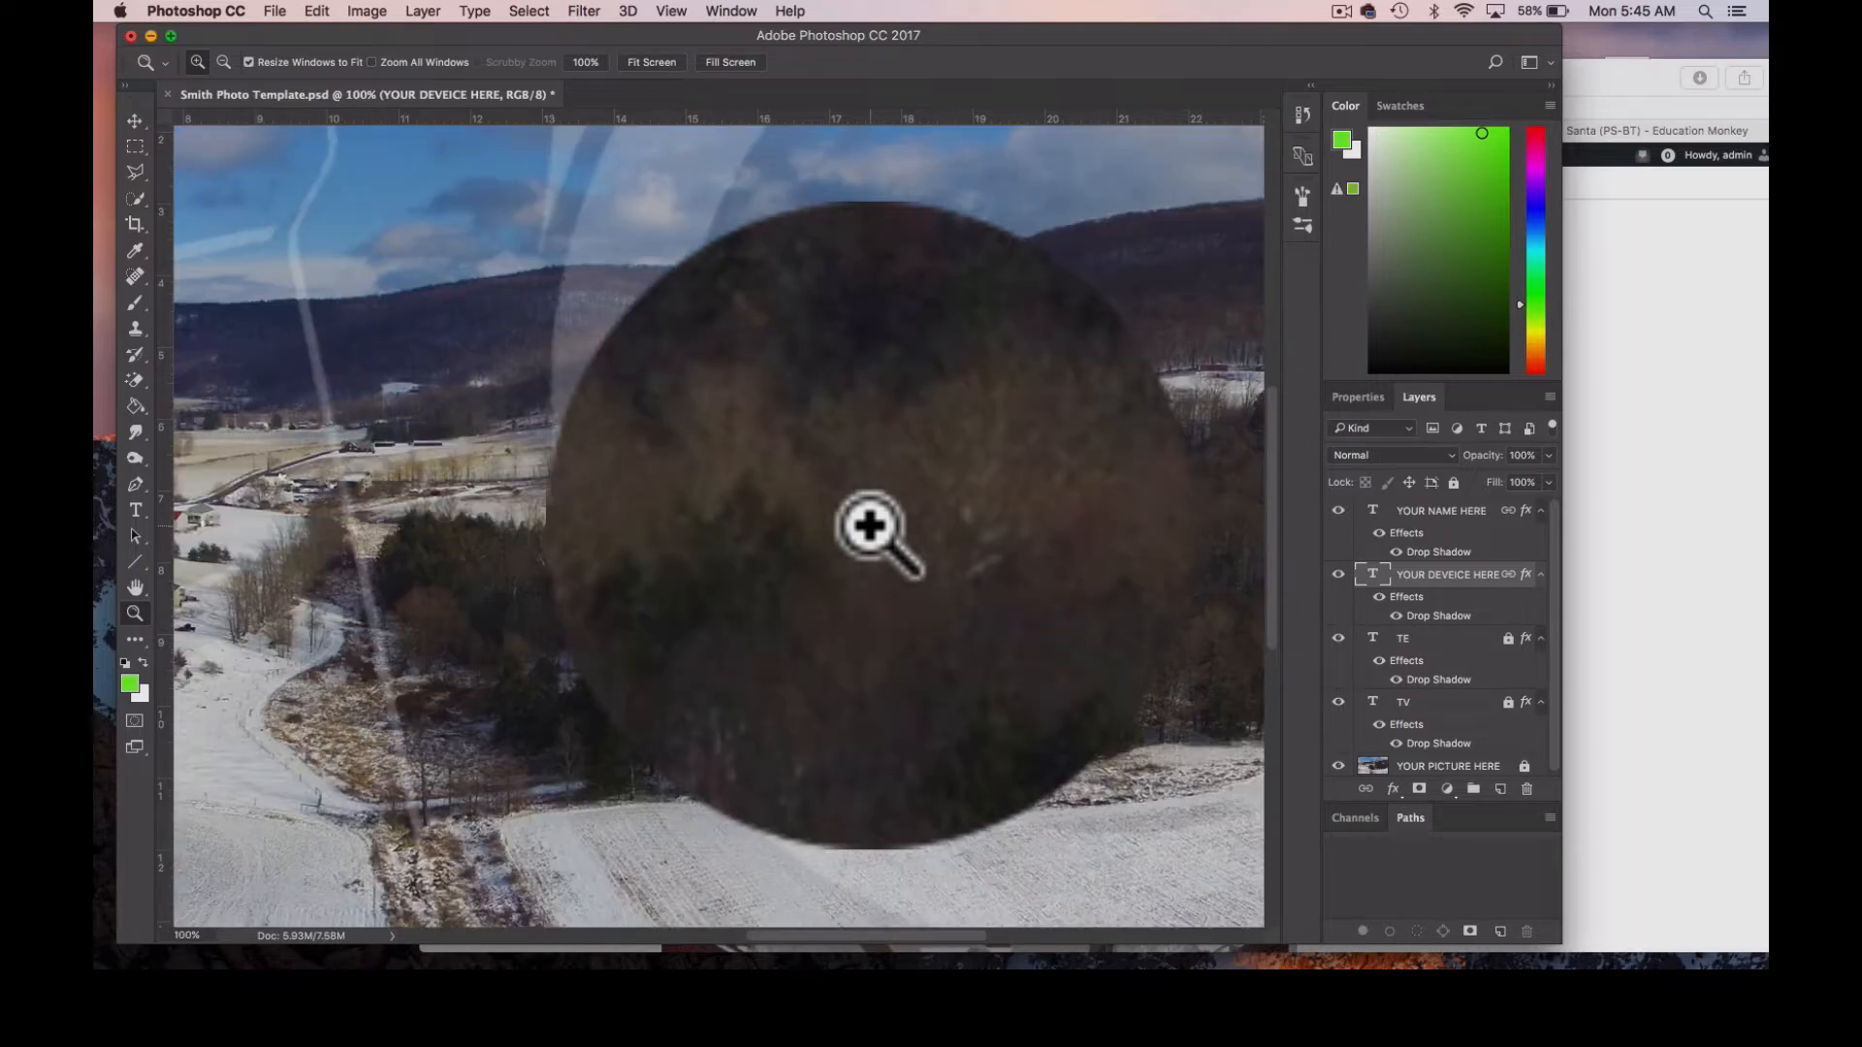
pyautogui.press('alt')
pyautogui.keyDown('alt'); pyautogui.click(869, 525); pyautogui.keyUp('alt')
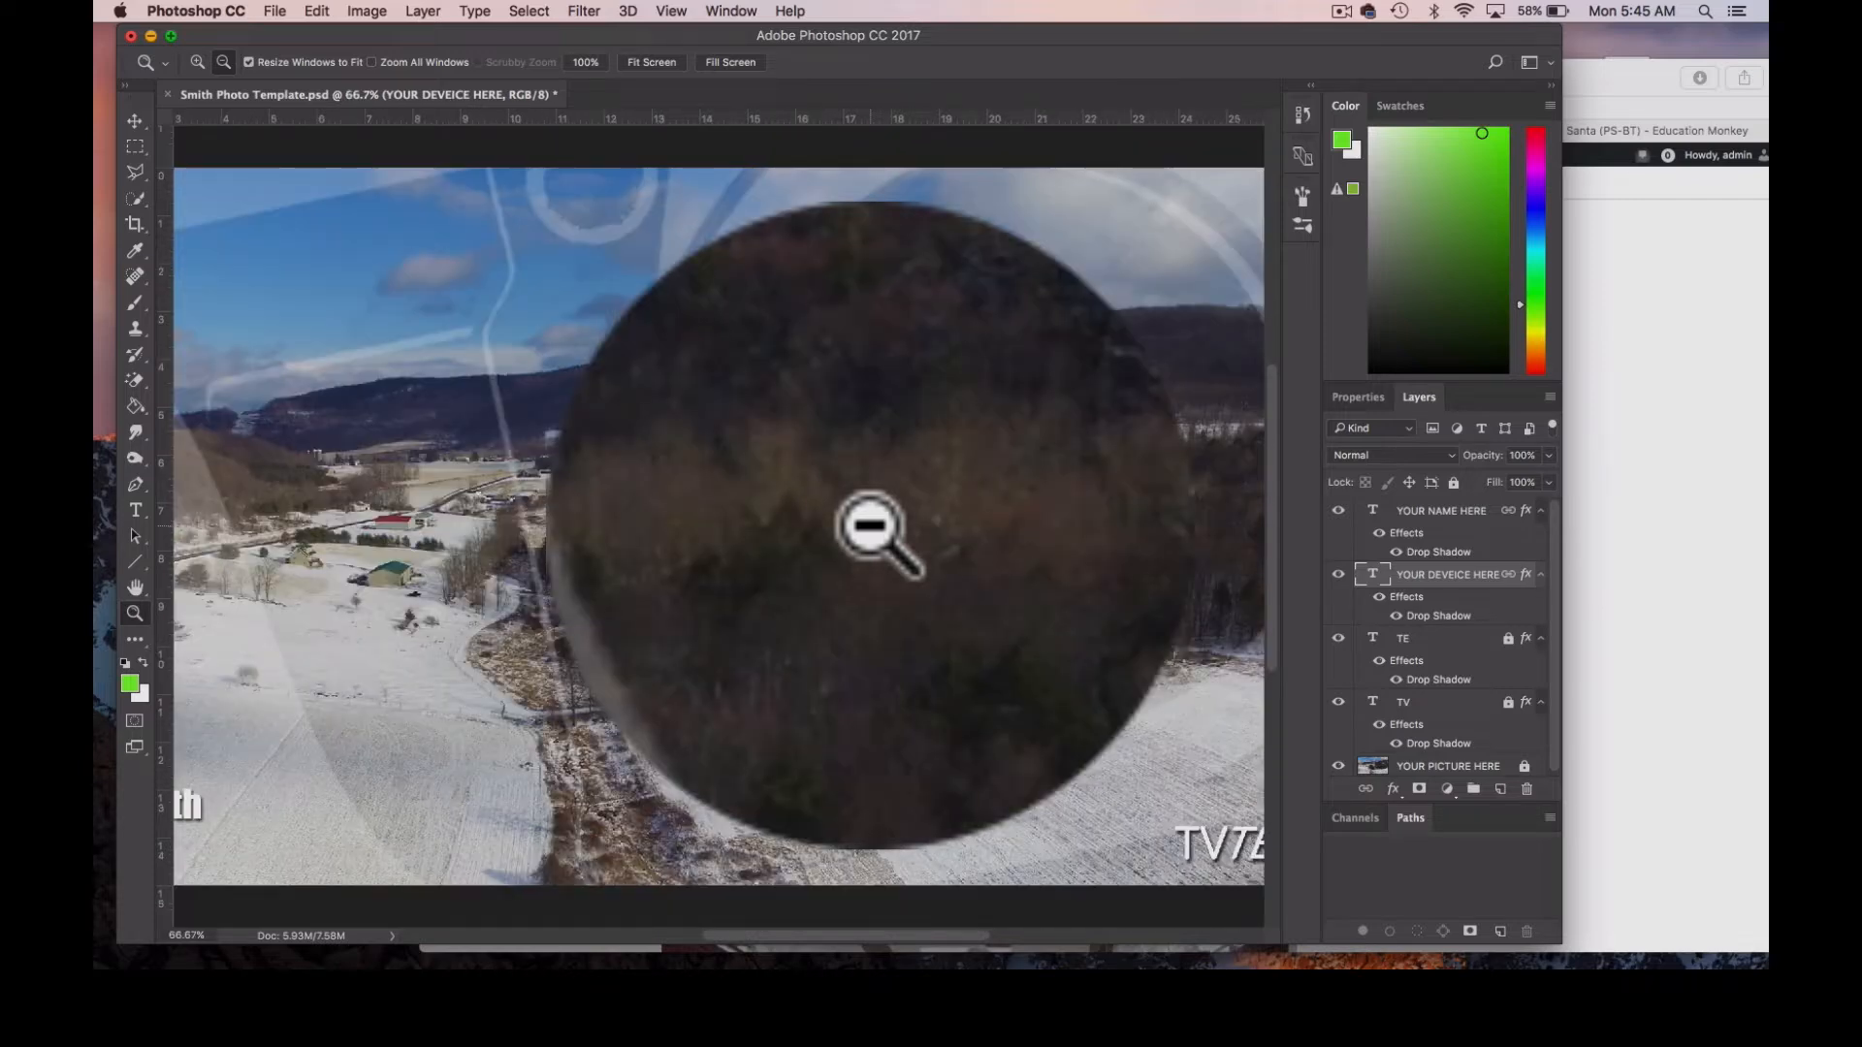
pyautogui.keyDown('alt'); pyautogui.click(870, 526); pyautogui.keyUp('alt')
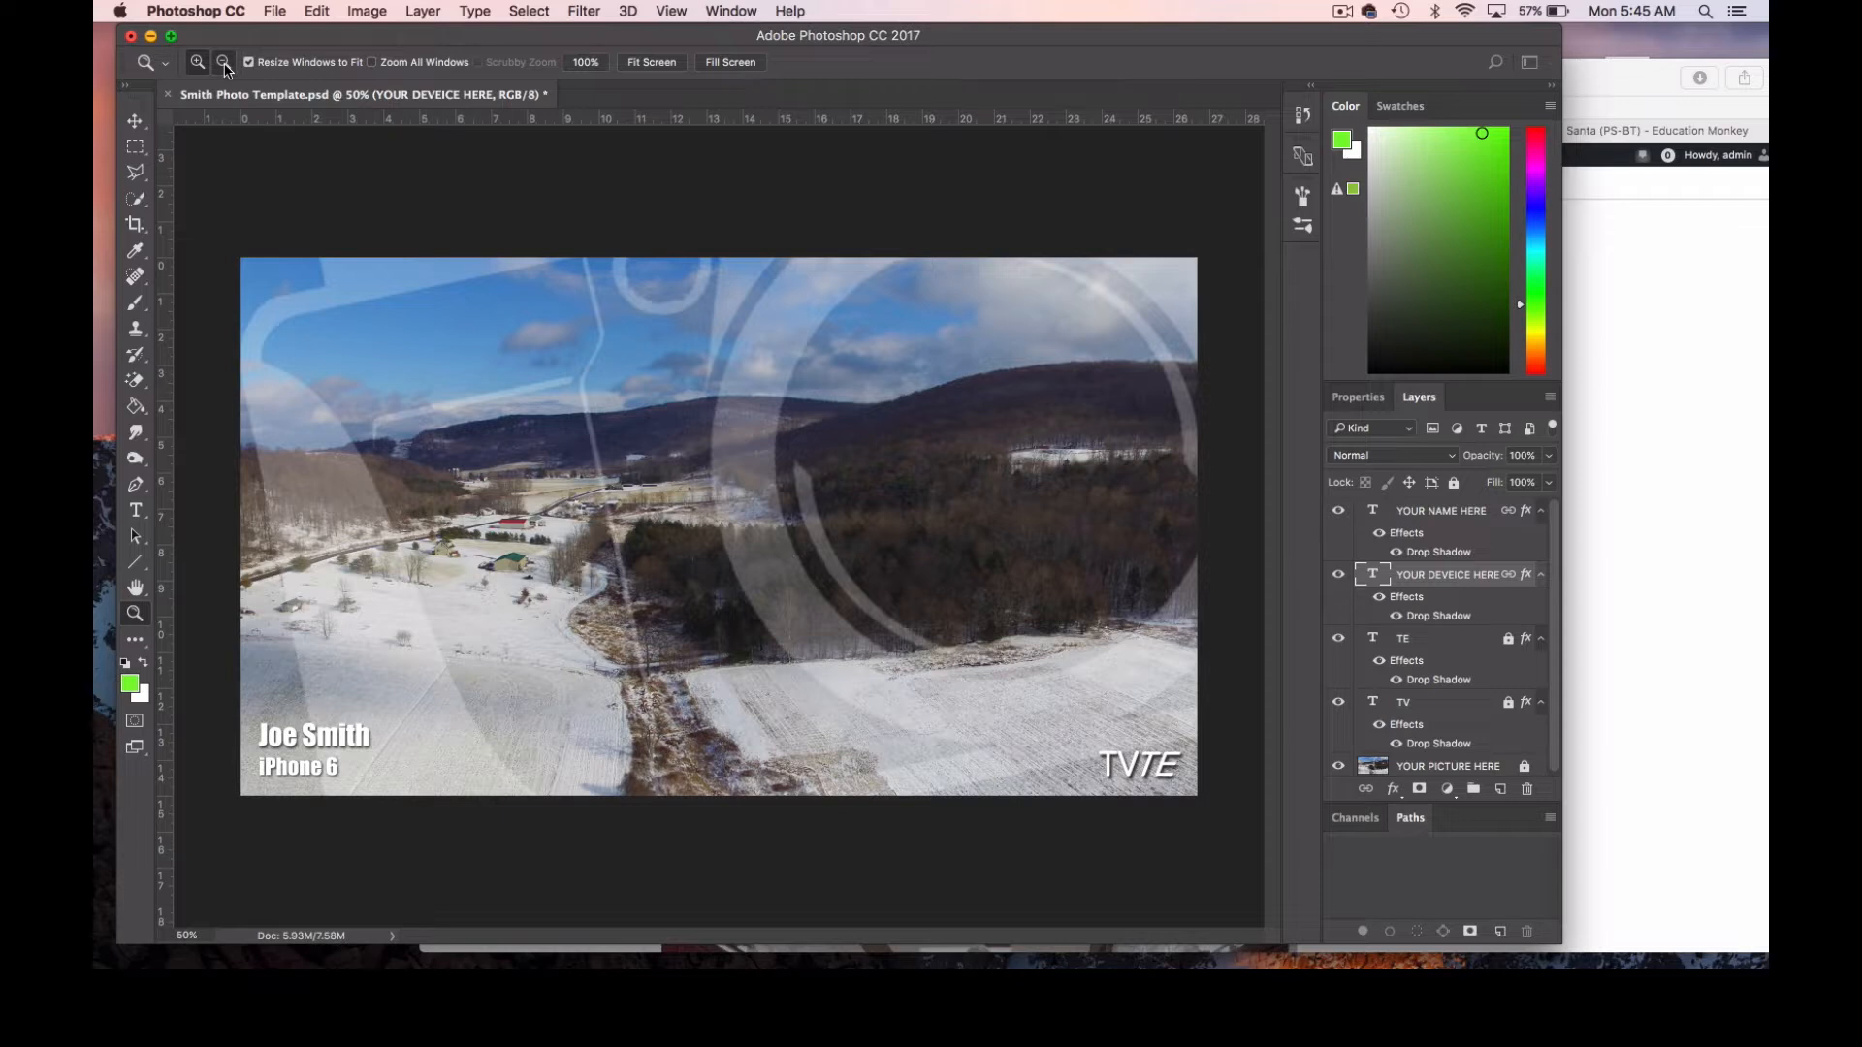
# Zoom the photo out to 33.3% and back in to 50%.
pyautogui.click(224, 64)
pyautogui.click(885, 531)
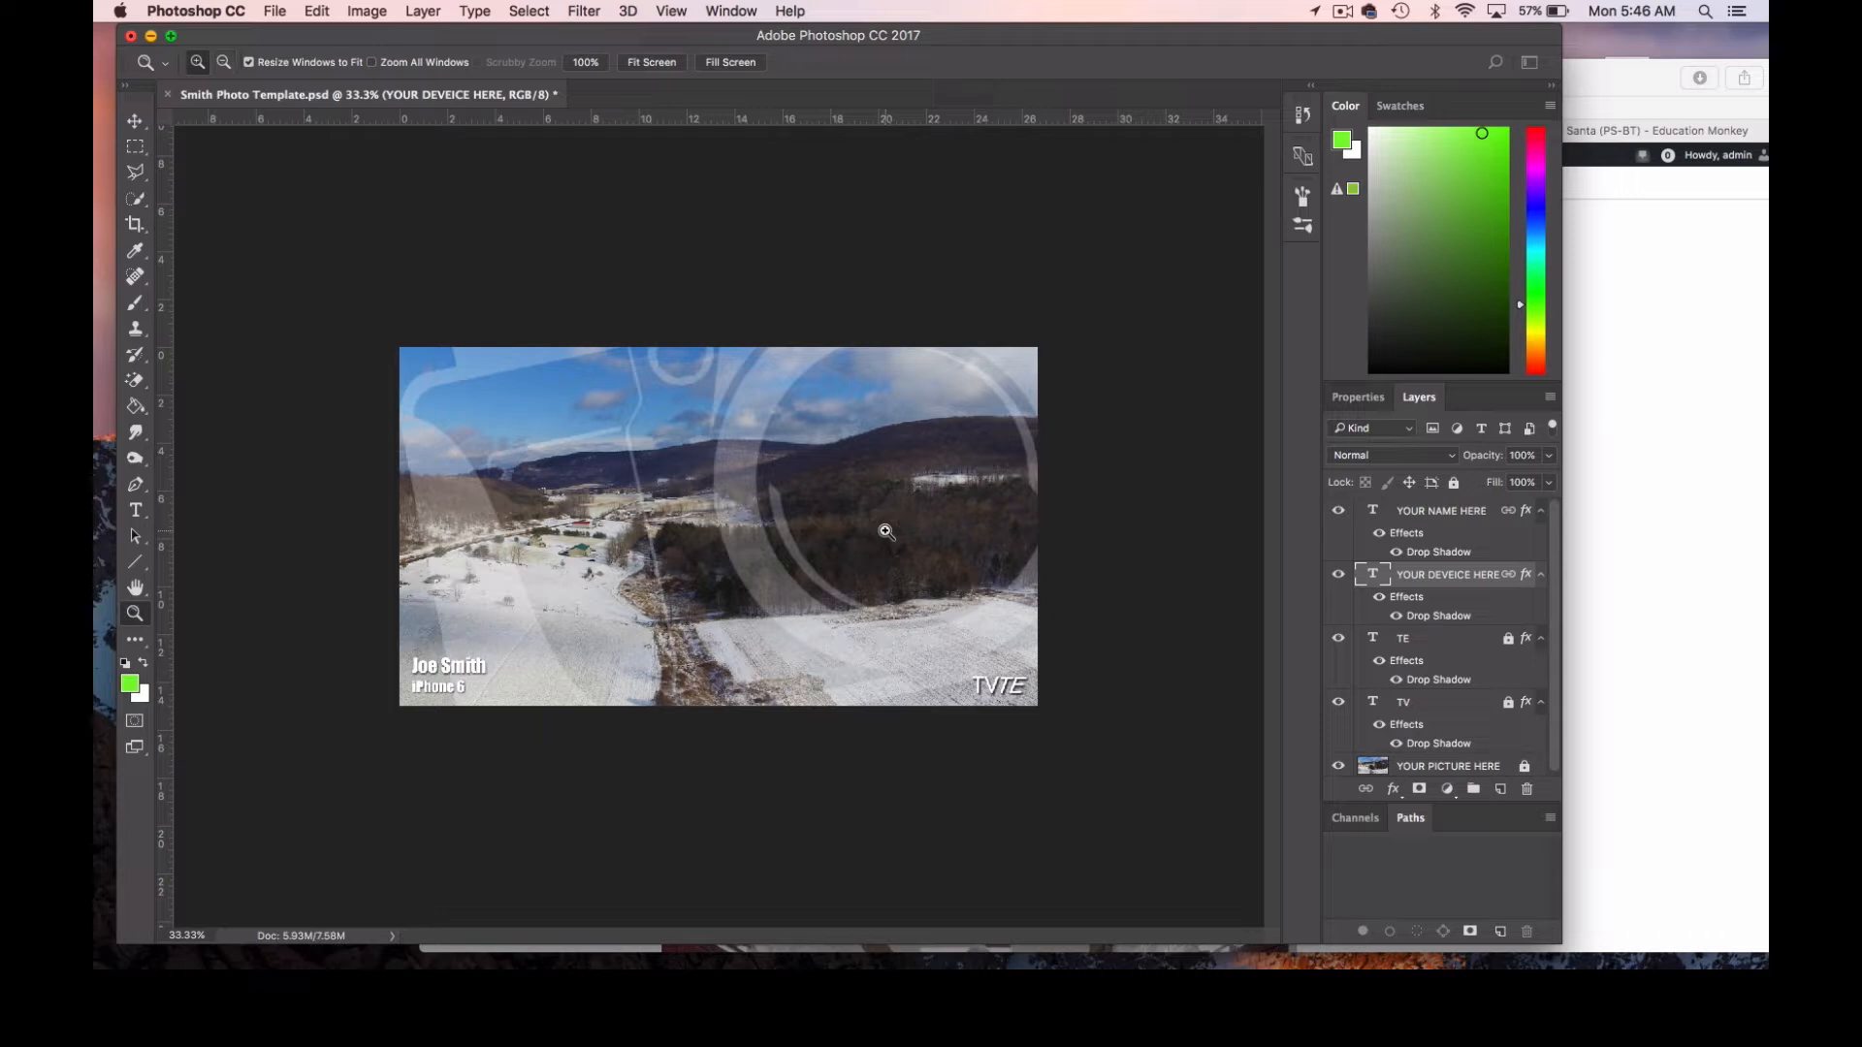
pyautogui.click(874, 526)
pyautogui.press('alt')
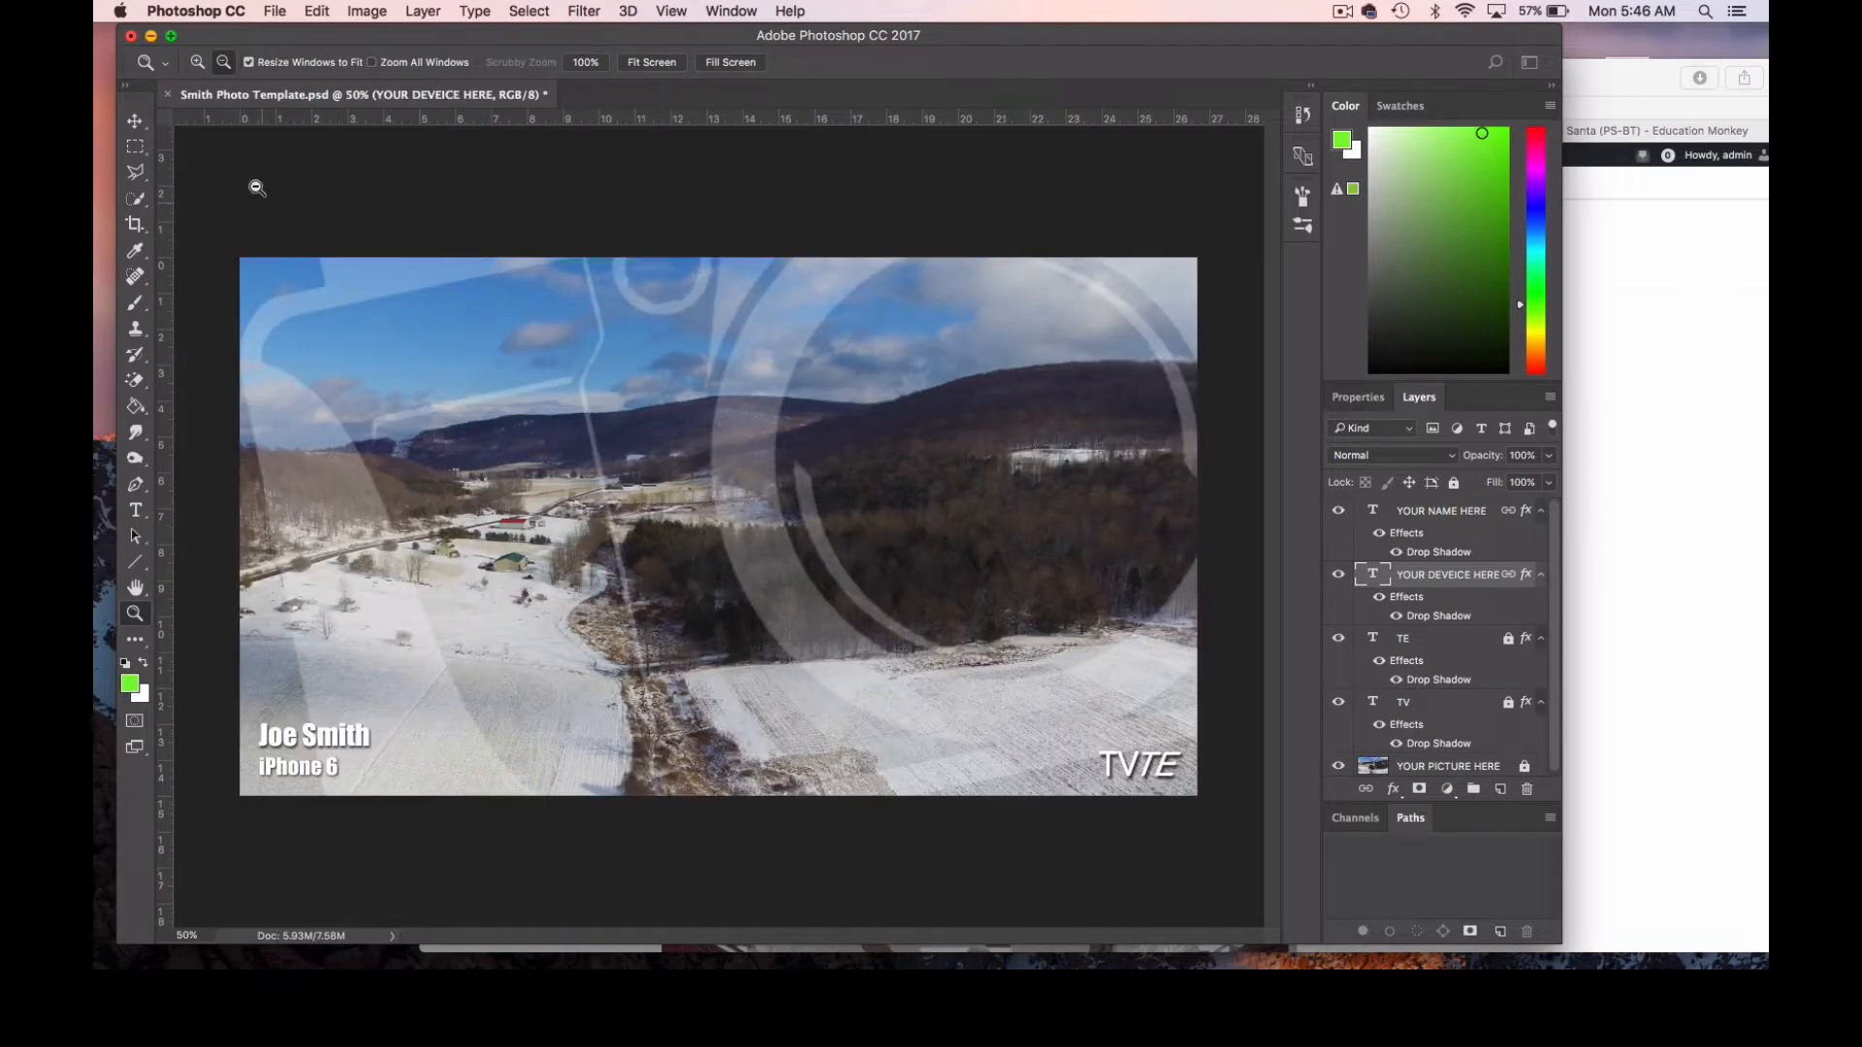
# Zoom the canvas out in stages to 12.5%, and back in to 16.7%.
pyautogui.click(199, 64)
pyautogui.press('alt')
pyautogui.keyDown('alt'); pyautogui.click(898, 475); pyautogui.keyUp('alt')
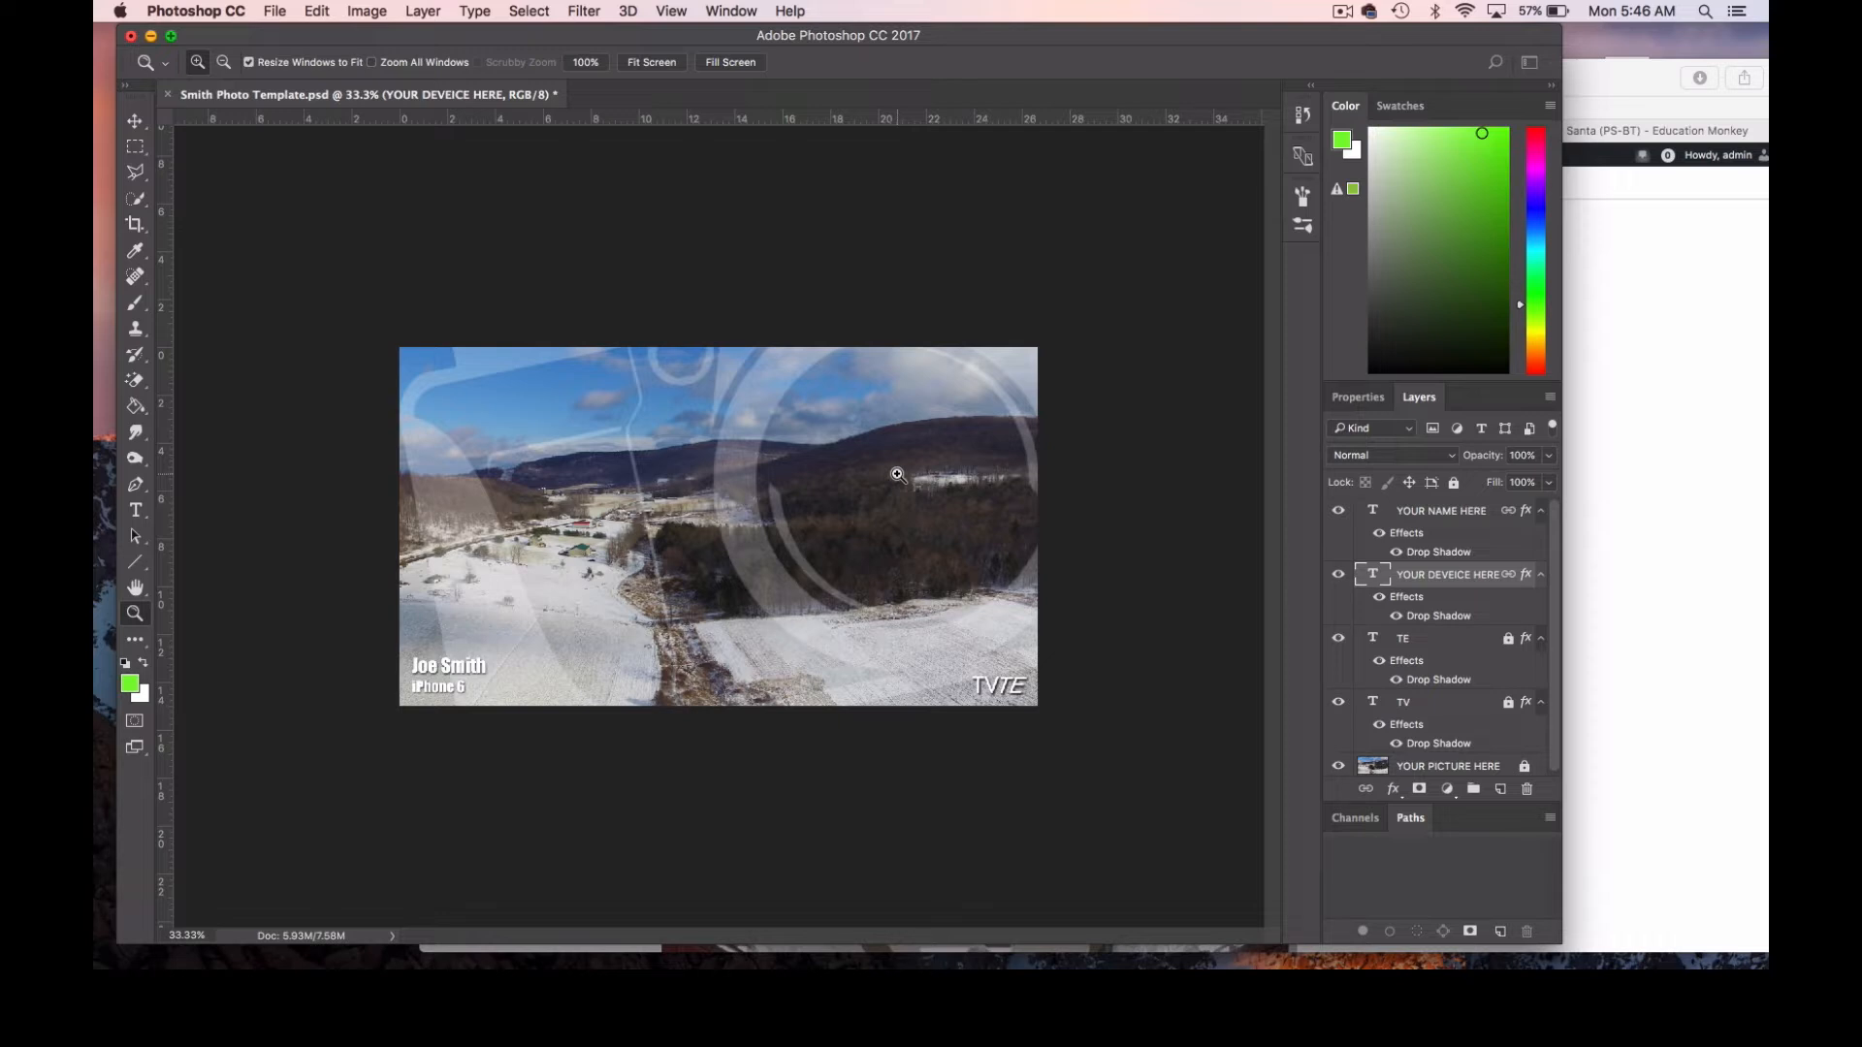
pyautogui.press('alt')
pyautogui.keyDown('alt'); pyautogui.click(780, 506); pyautogui.keyUp('alt')
pyautogui.keyDown('alt'); pyautogui.click(766, 504); pyautogui.keyUp('alt')
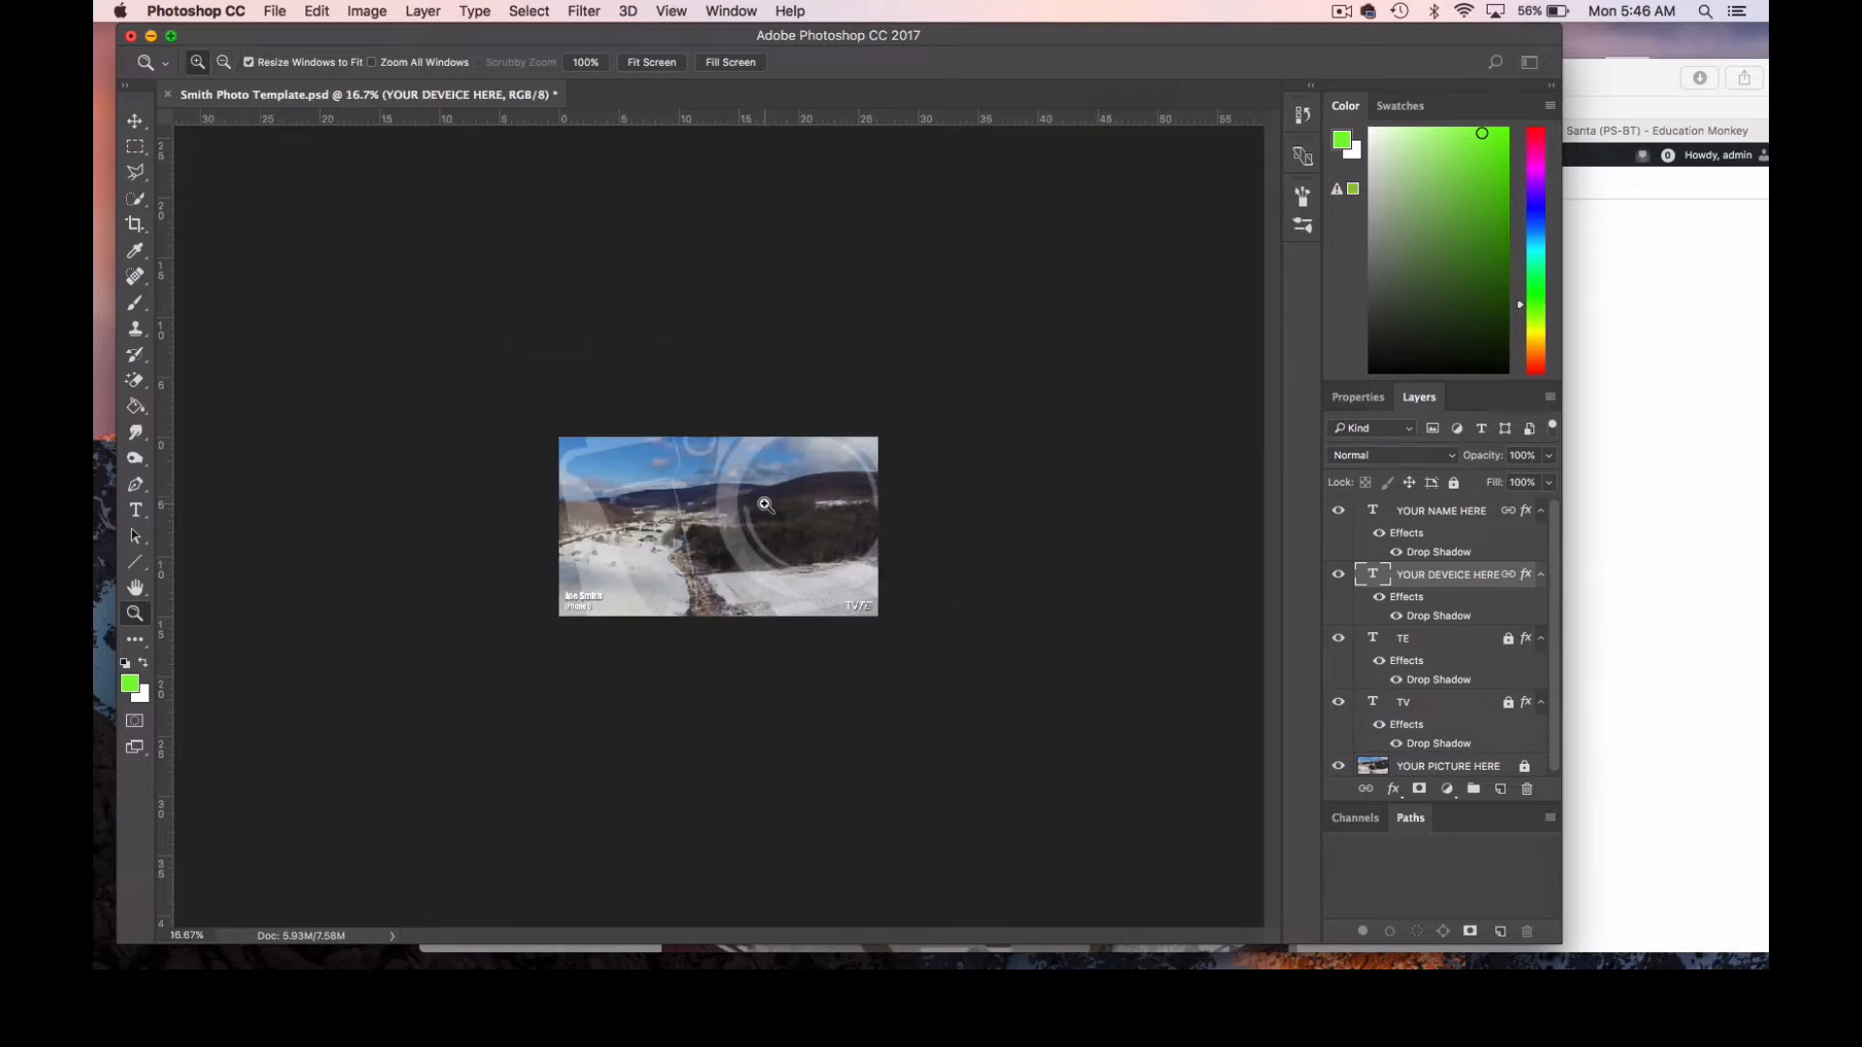
pyautogui.keyDown('alt'); pyautogui.click(747, 514); pyautogui.keyUp('alt')
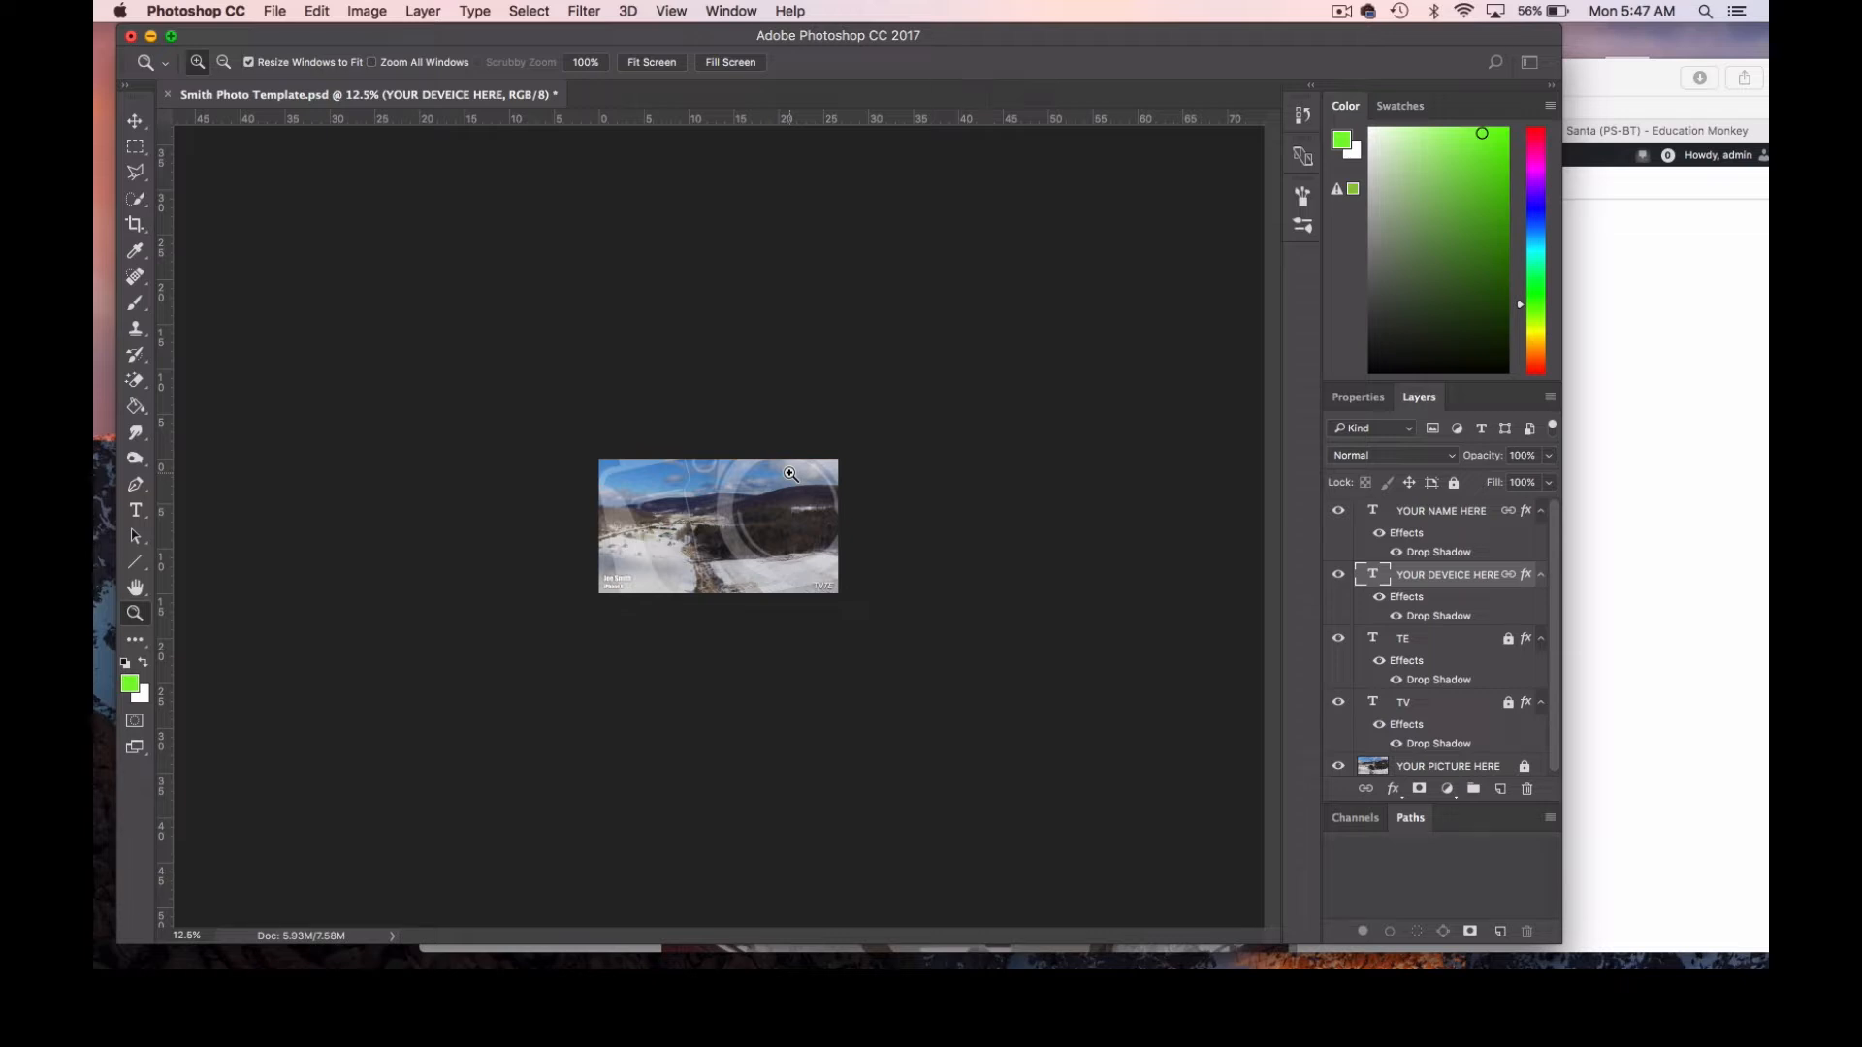
pyautogui.click(741, 512)
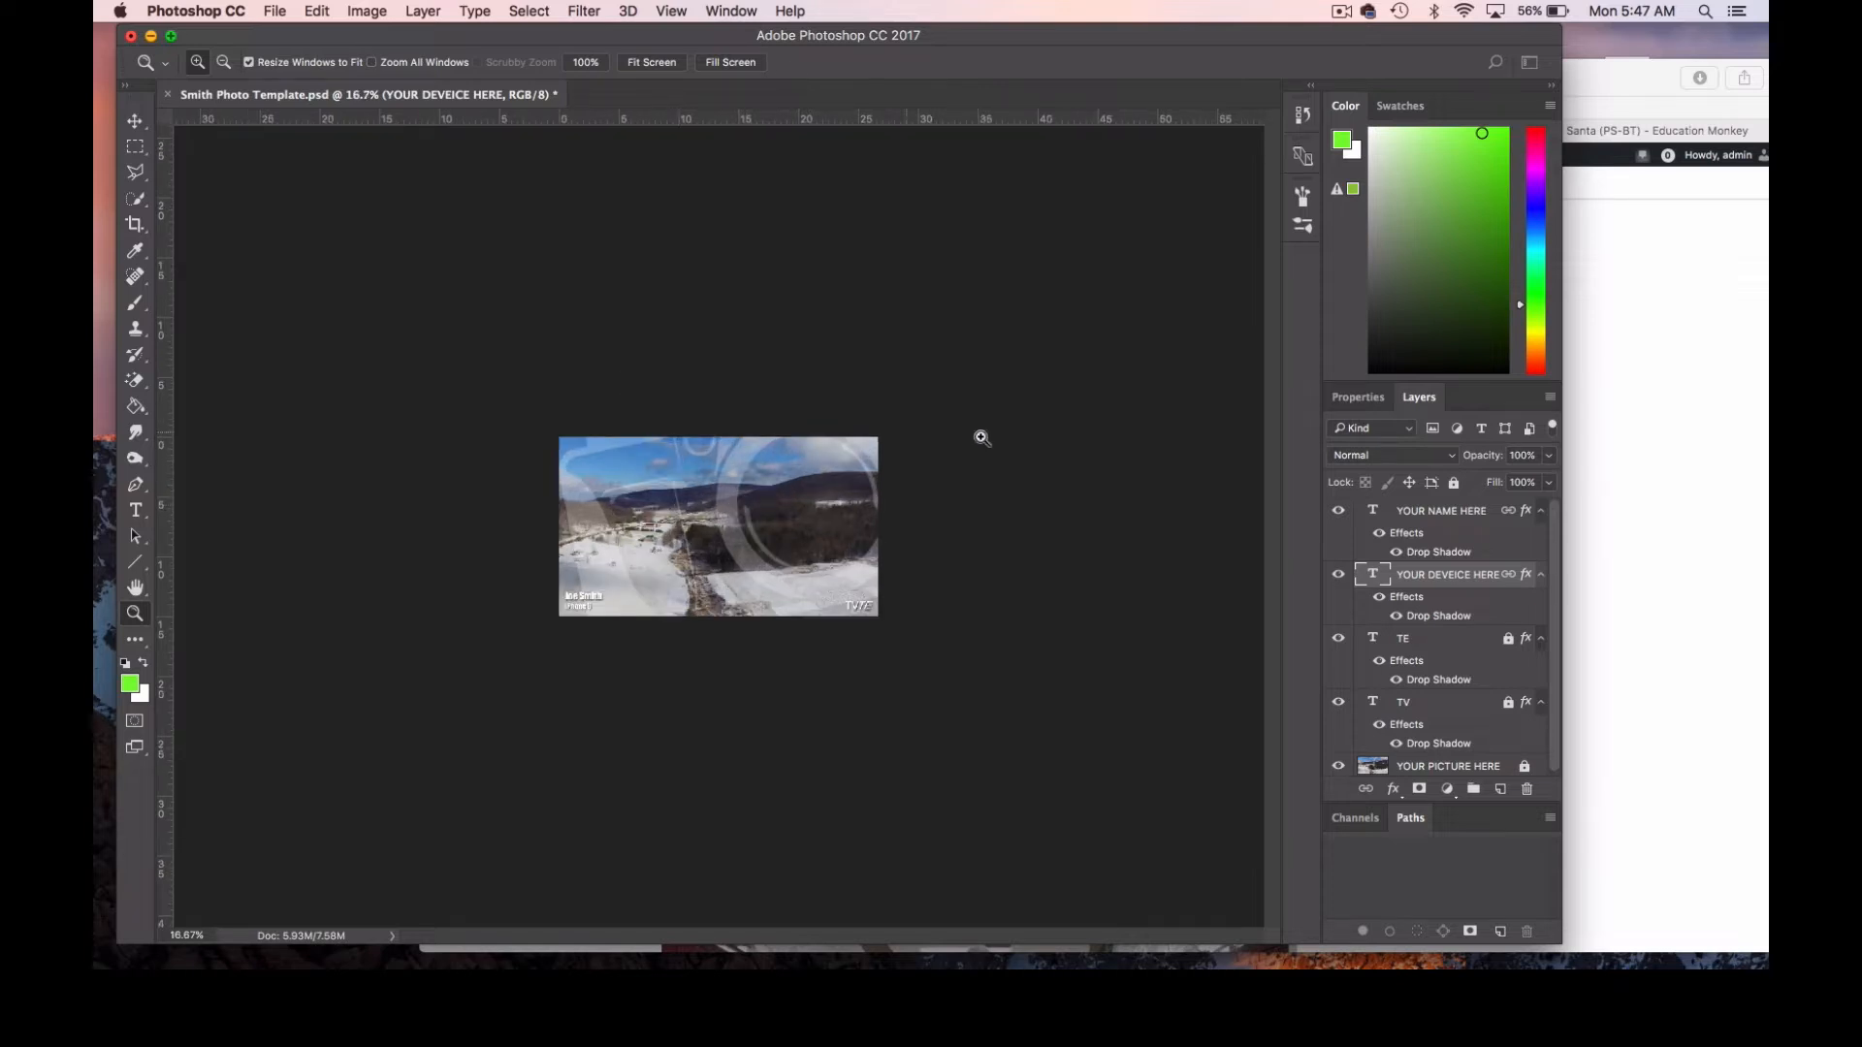
# Switch to Safari and copy the 200 X 179 soccer image from the Transform I lesson page.
pyautogui.click(1661, 398)
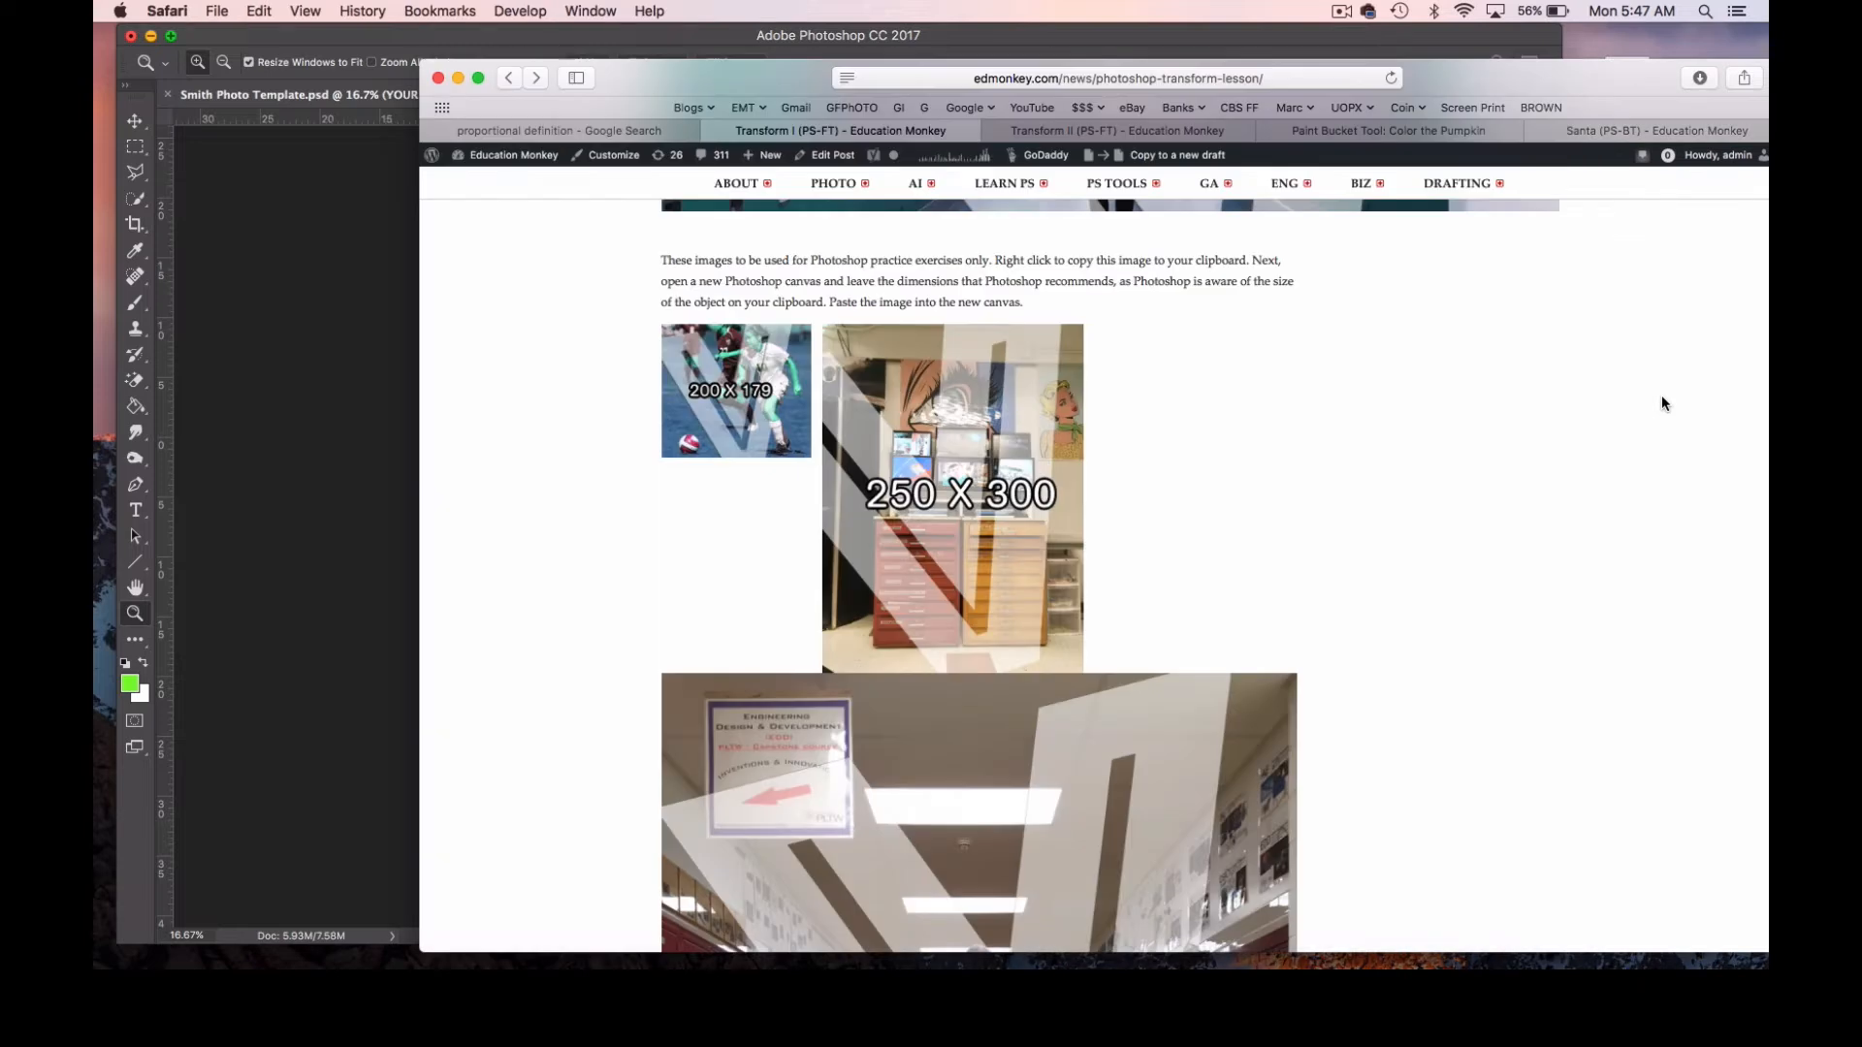
pyautogui.rightClick(735, 401)
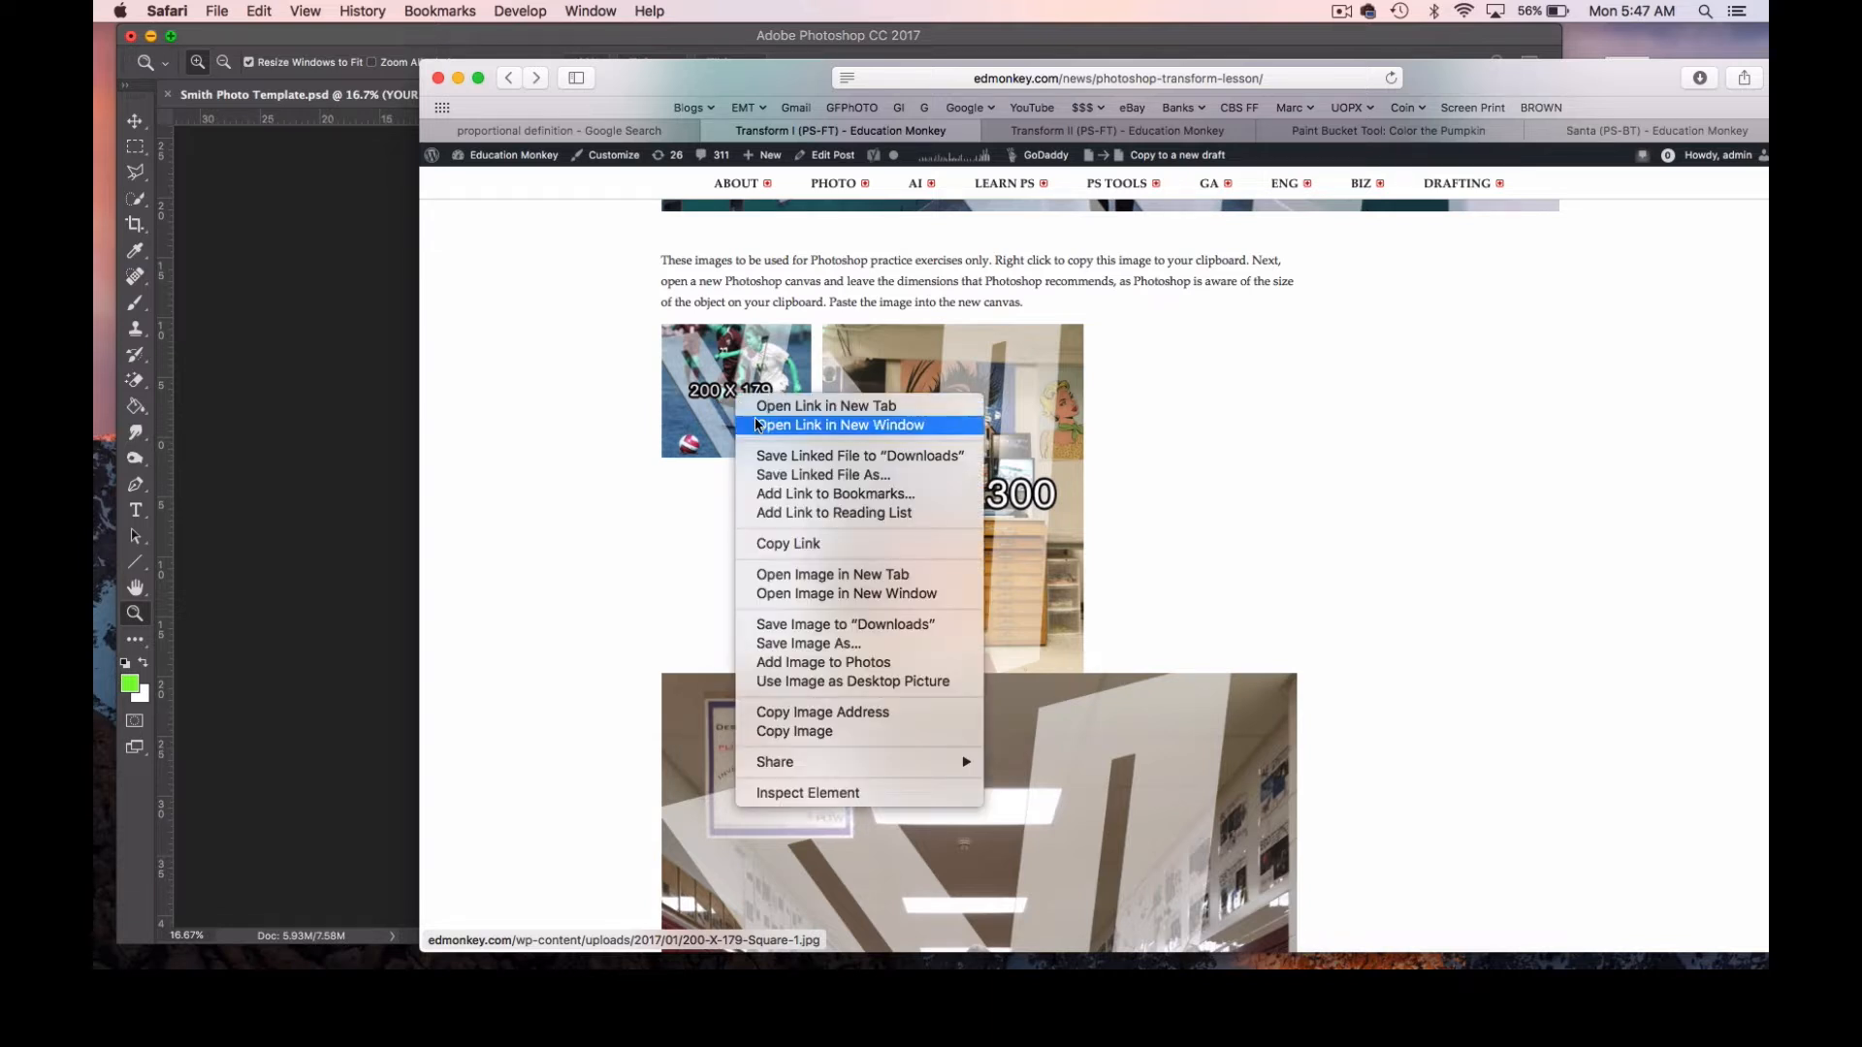
pyautogui.click(795, 732)
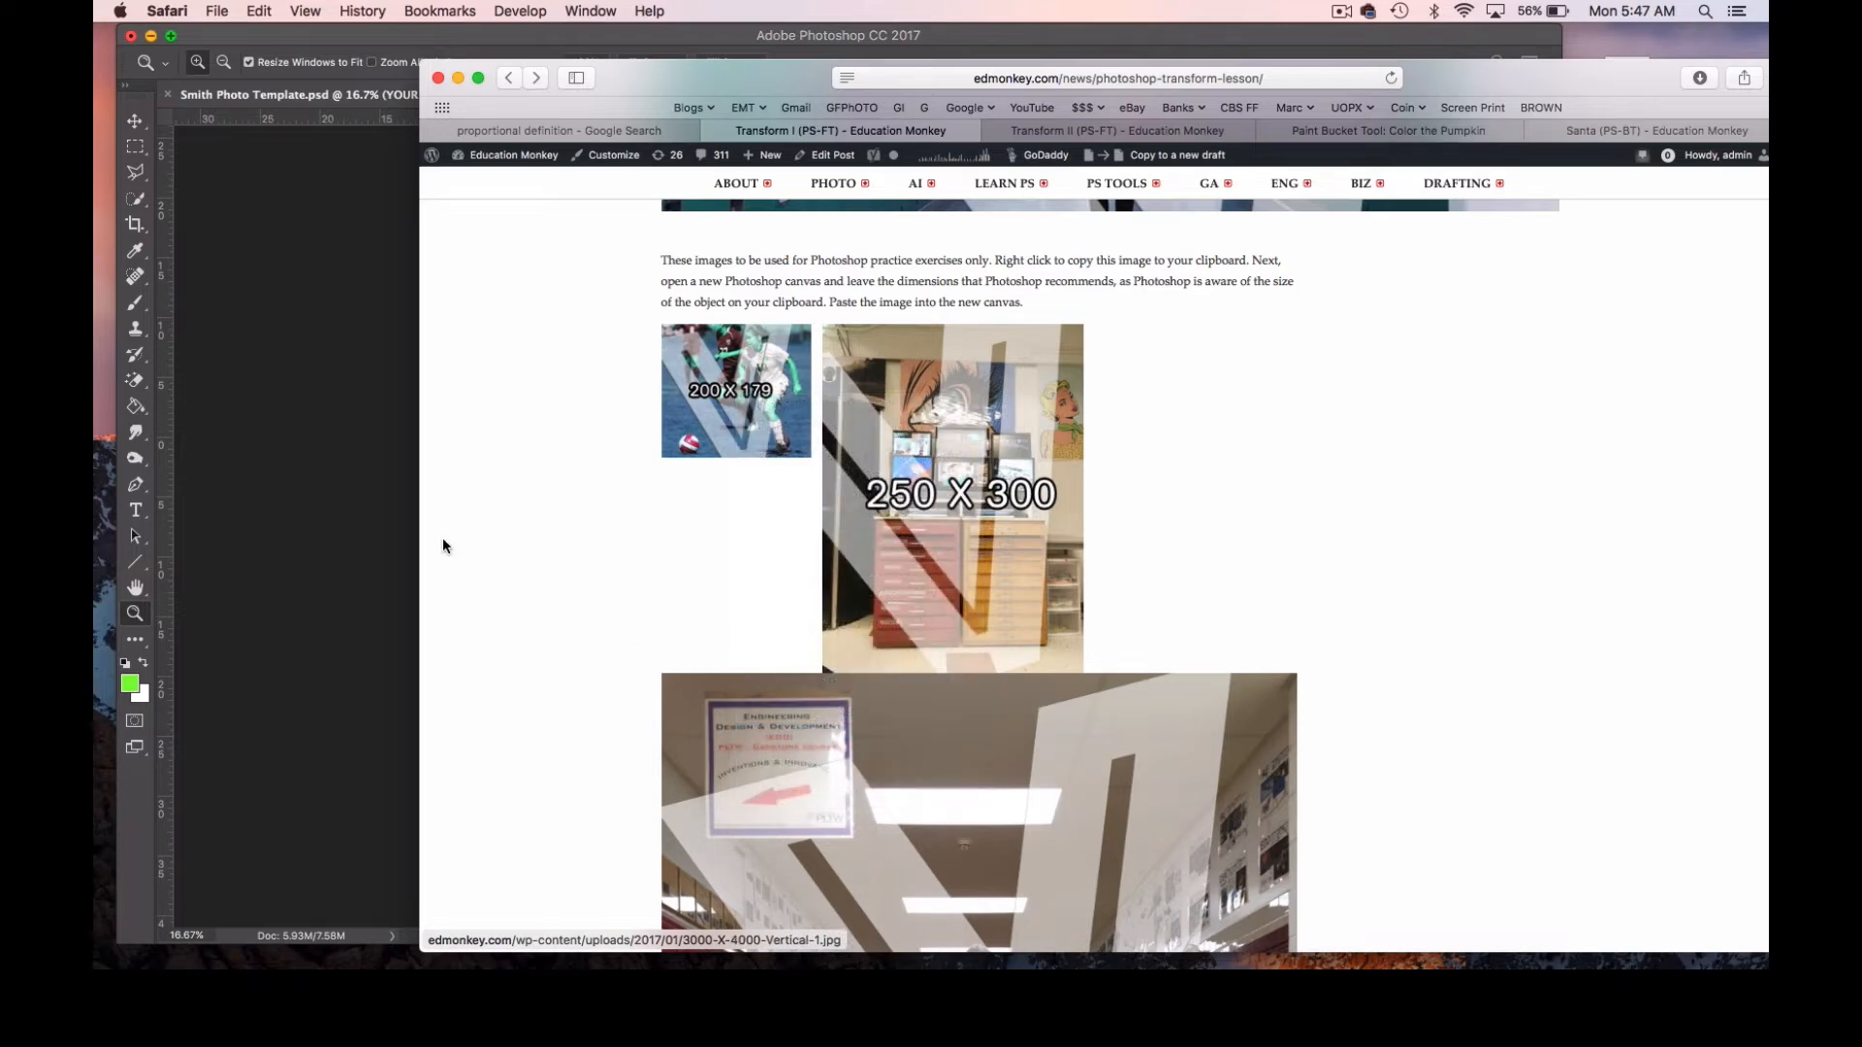
# Return to Photoshop and paste the copied soccer image into Smith Photo Template.psd.
pyautogui.click(378, 425)
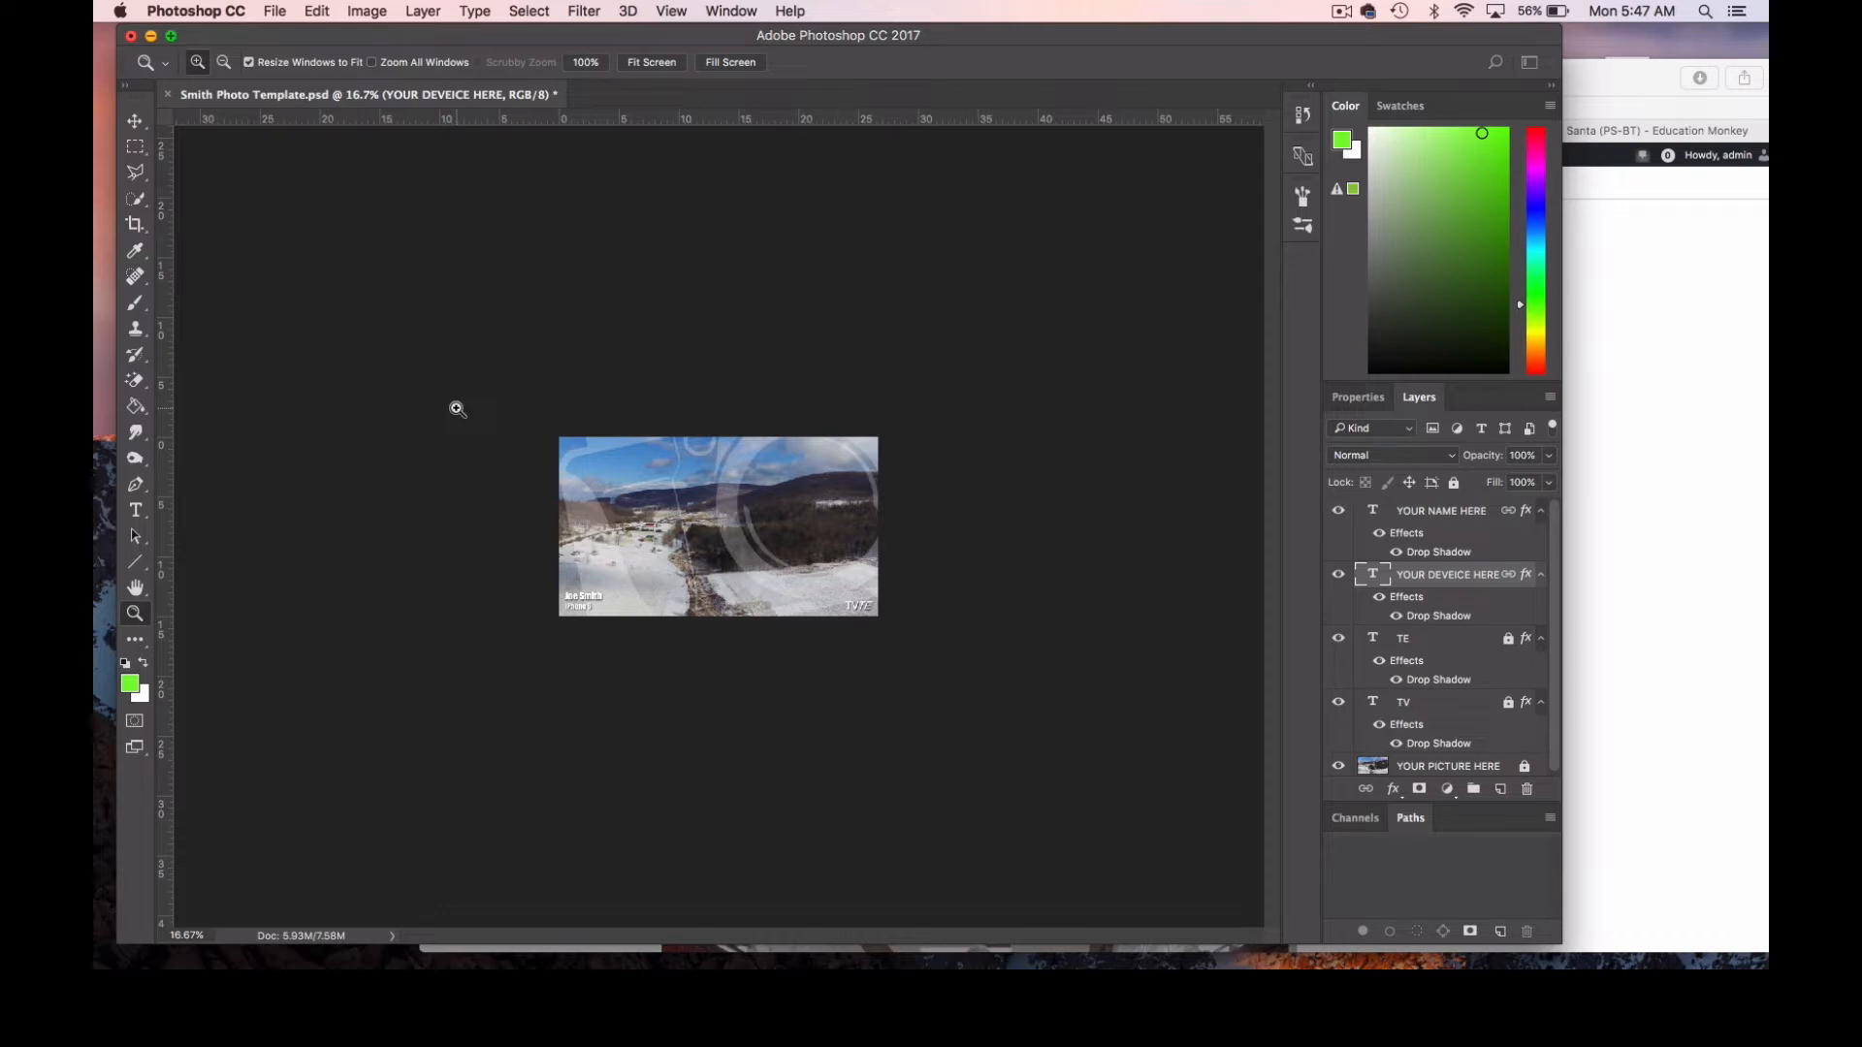
pyautogui.click(317, 11)
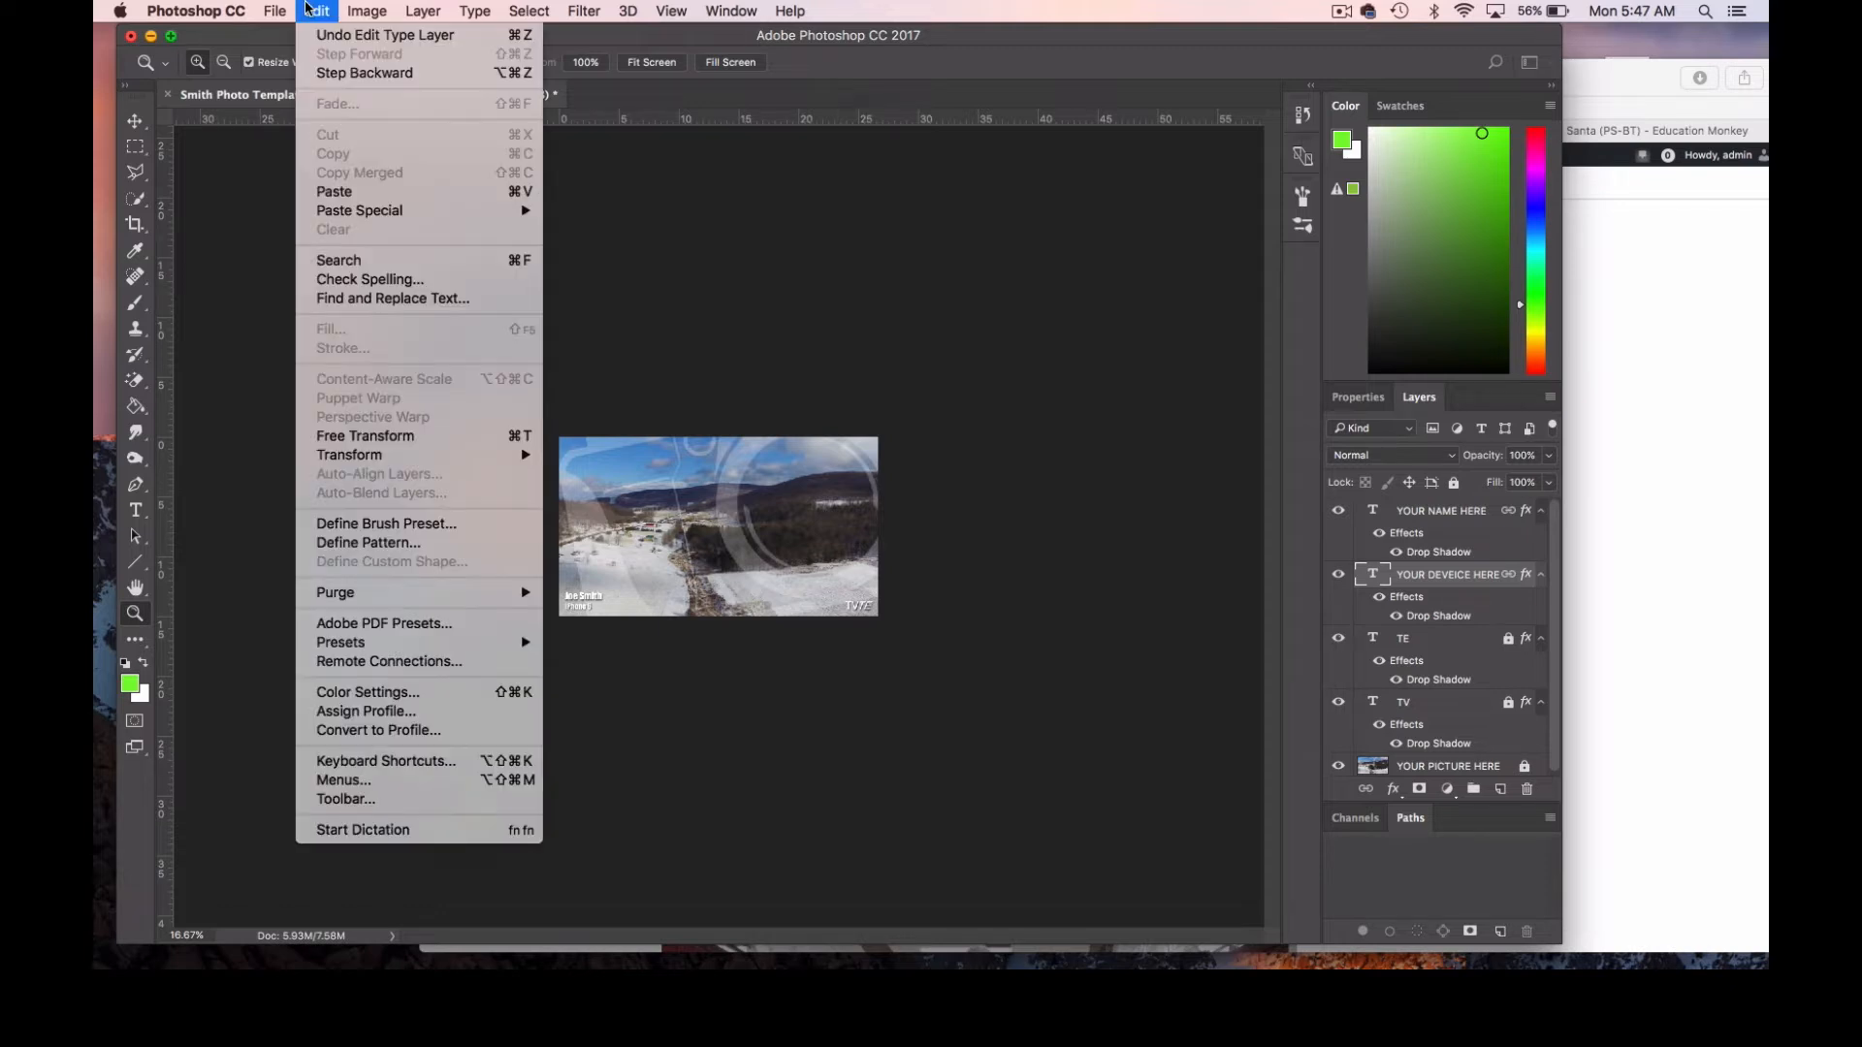
pyautogui.click(359, 193)
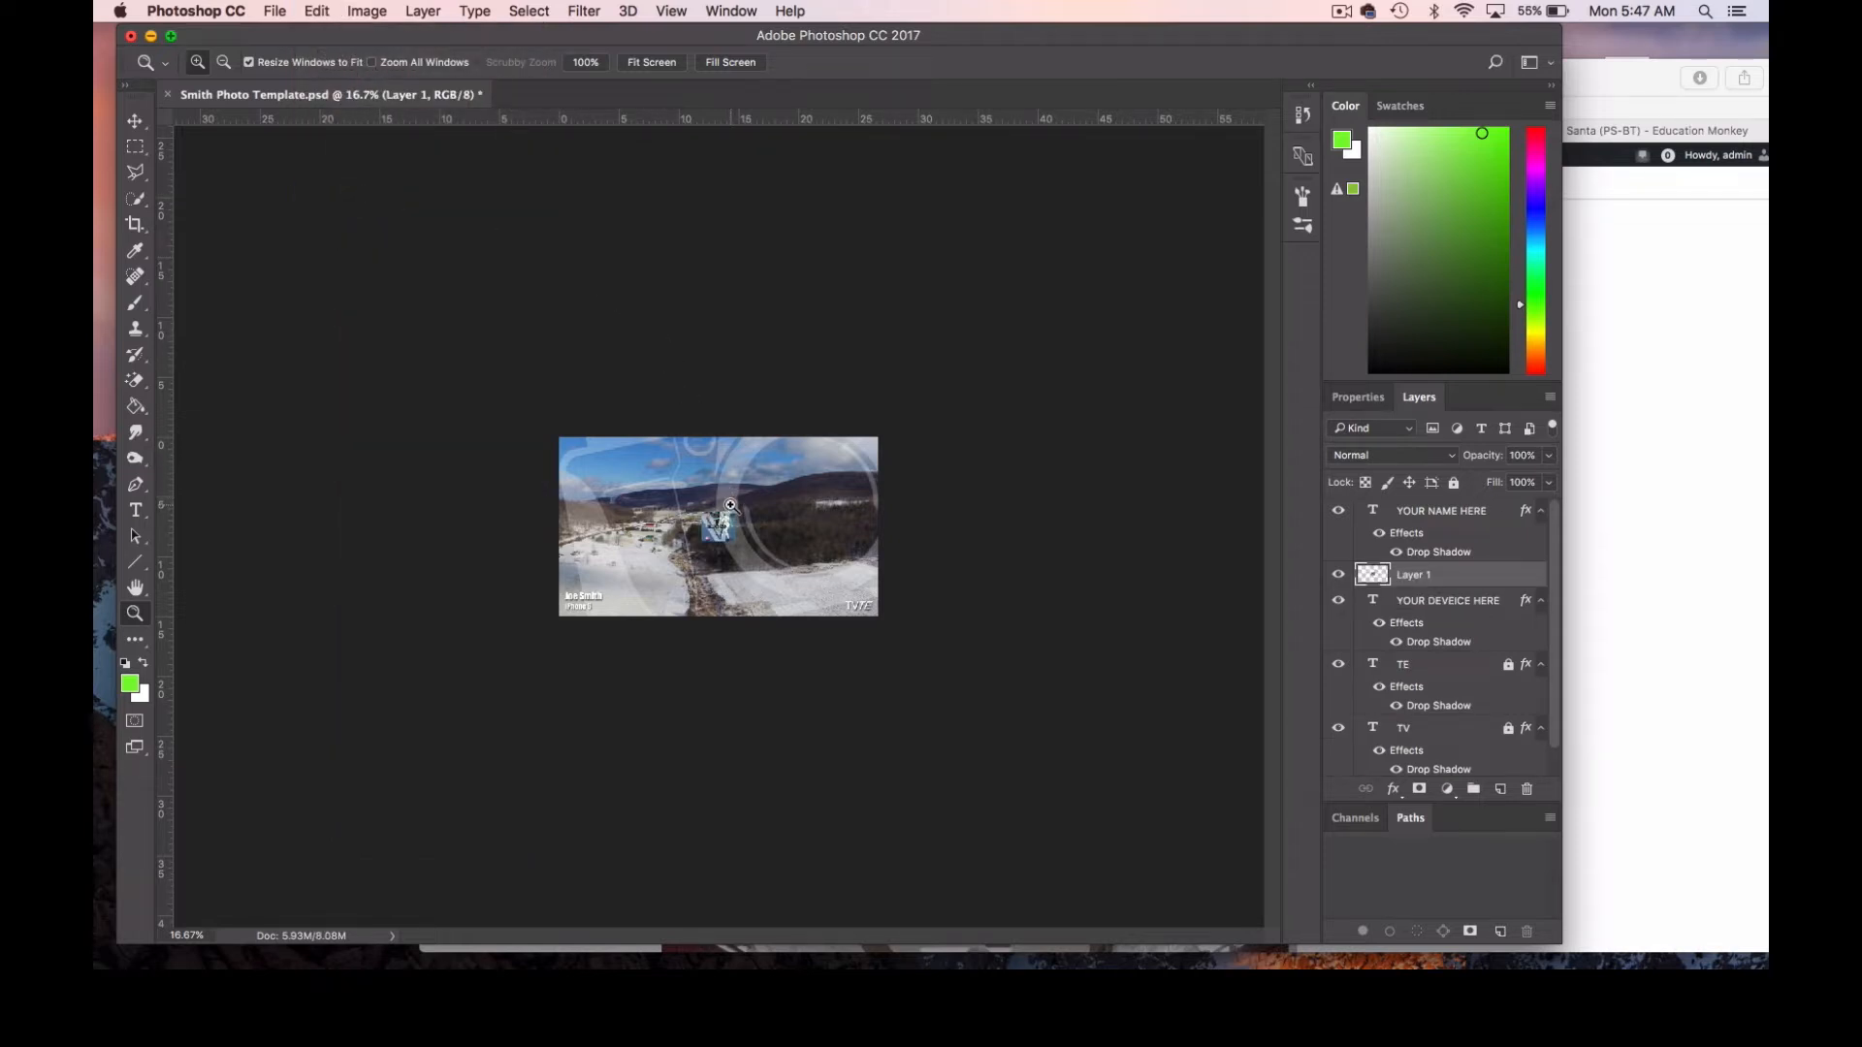
# Examine the pasted soccer image's size against the photo at 50%, 16.7% and 25% zoom.
pyautogui.click(722, 531)
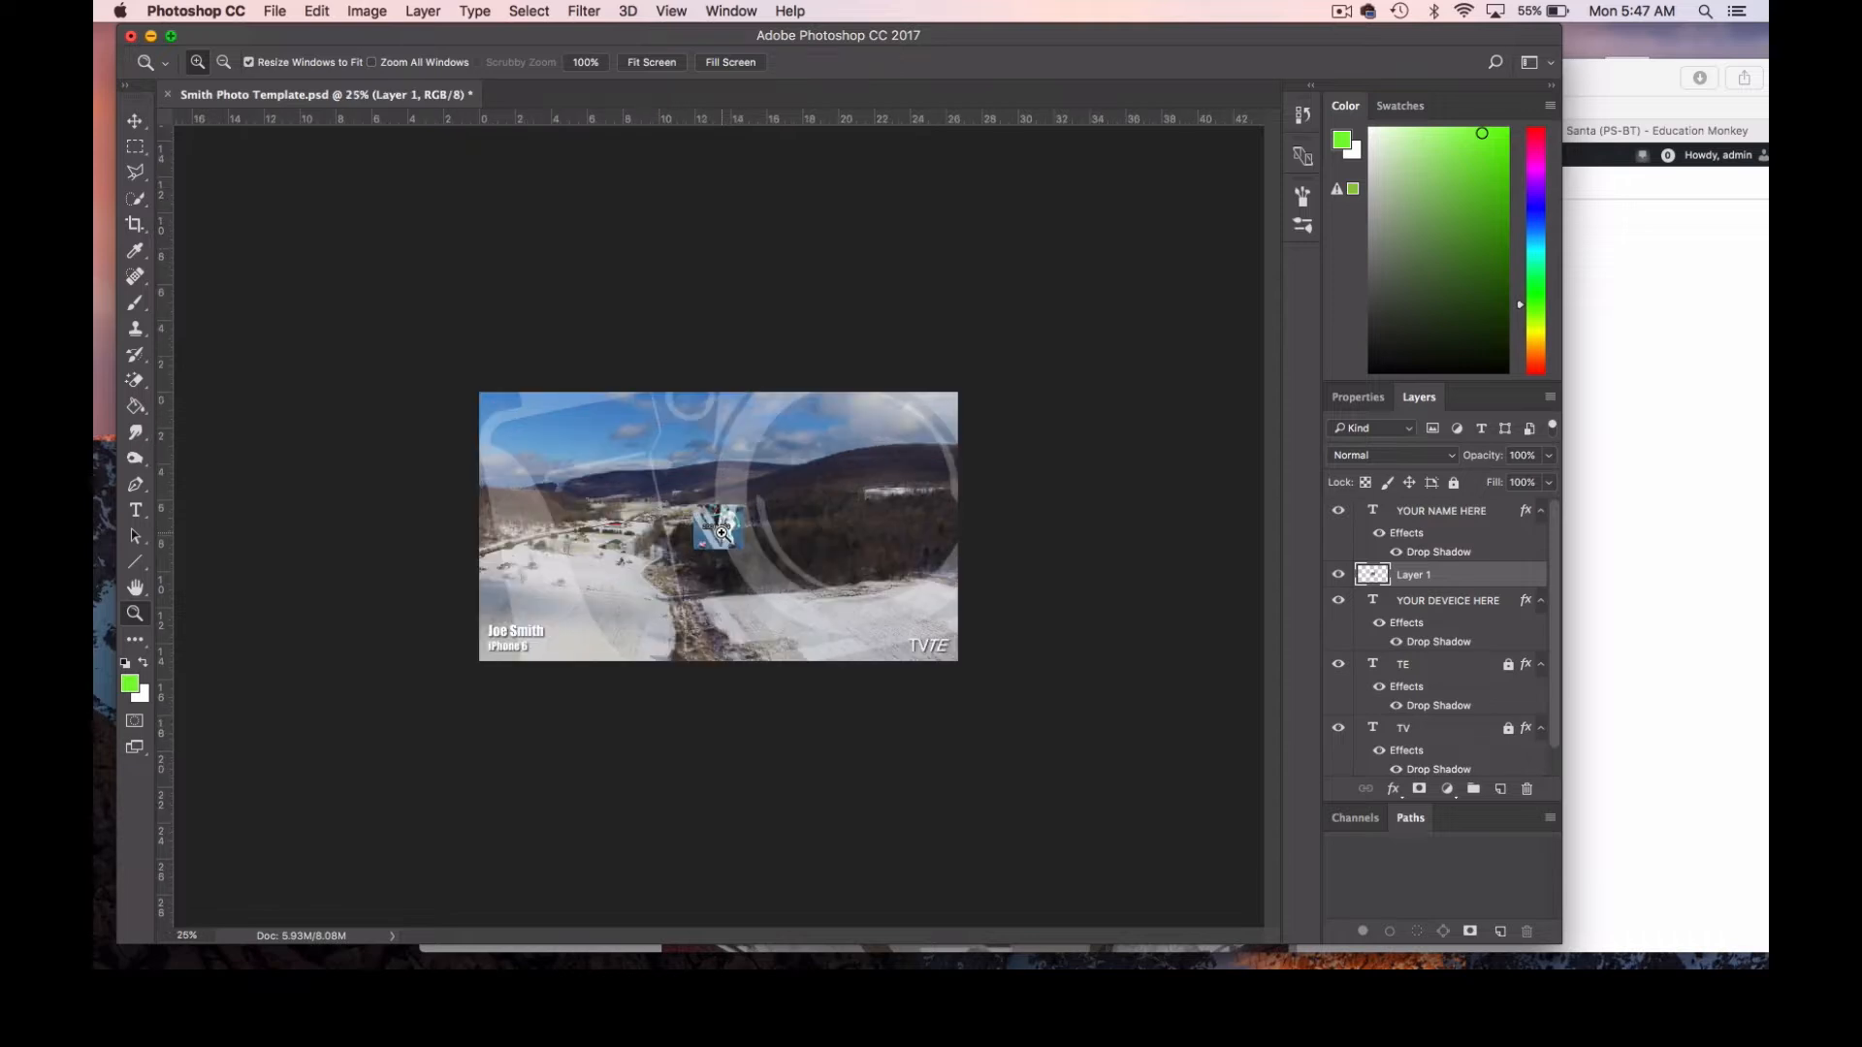
pyautogui.click(722, 531)
pyautogui.click(720, 532)
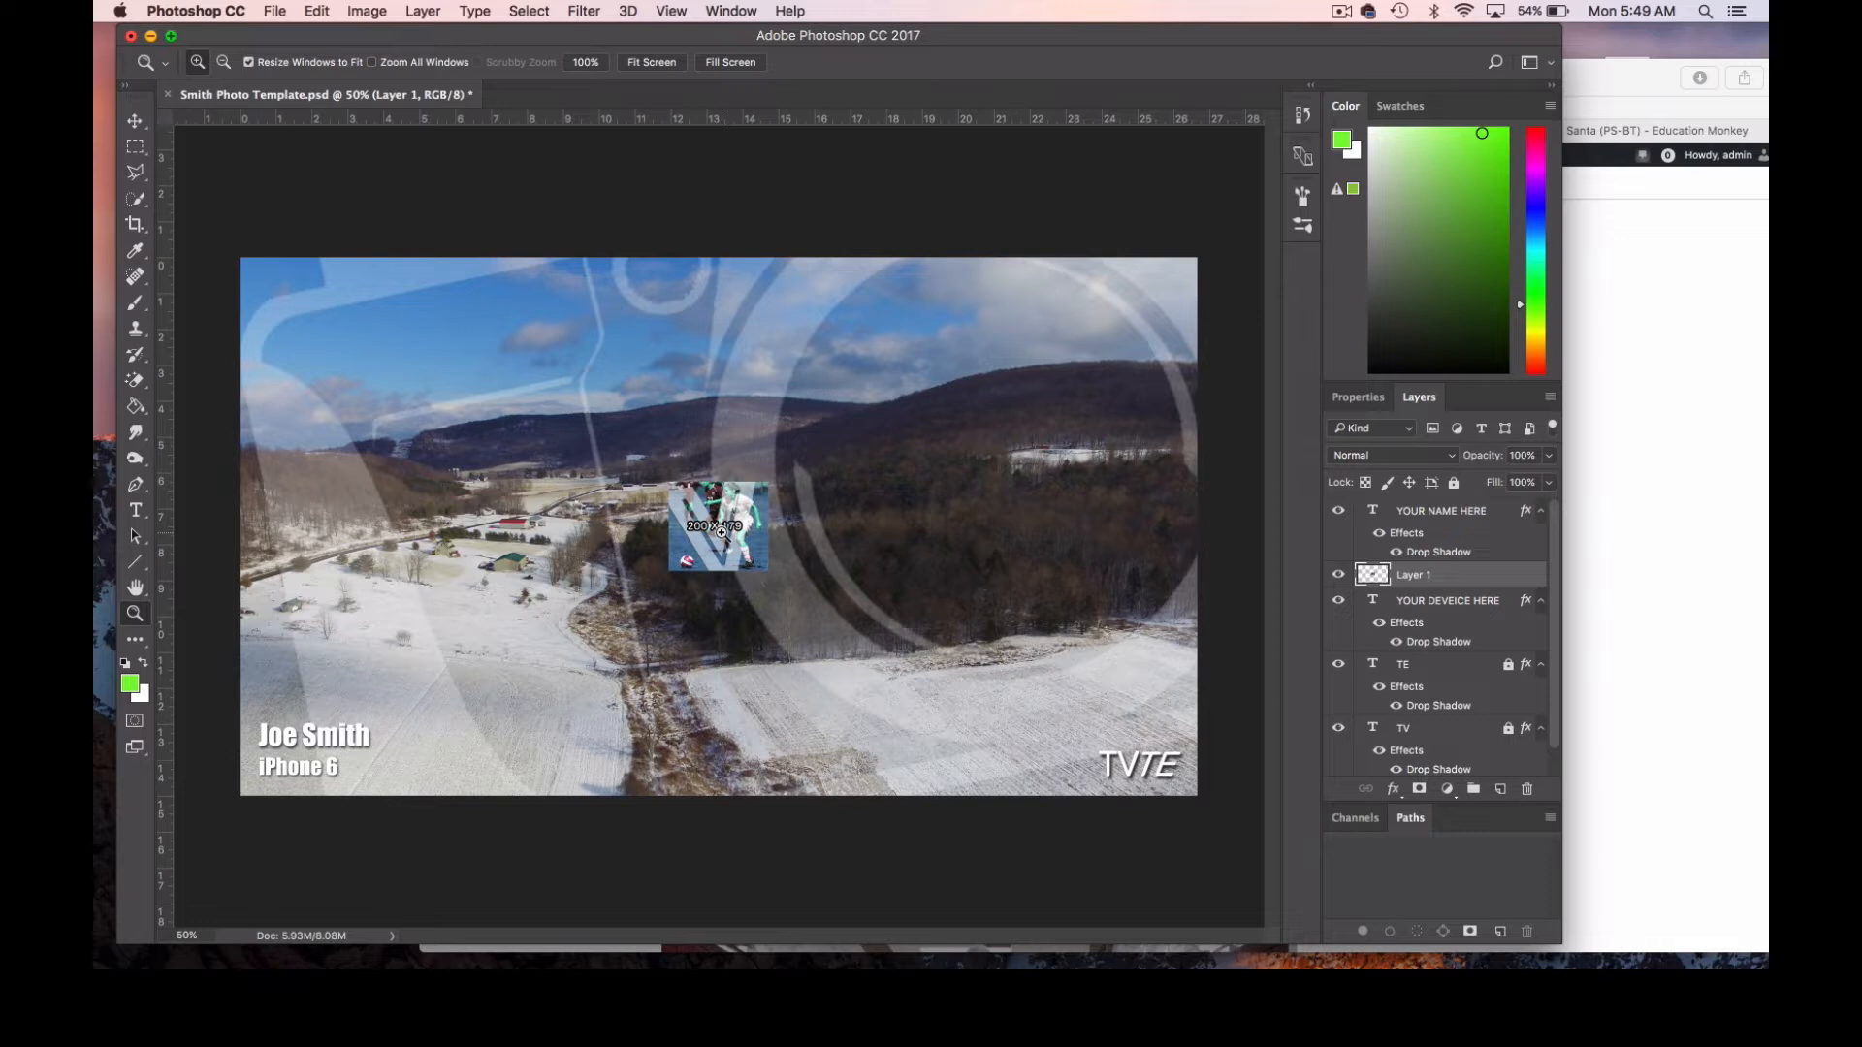
pyautogui.keyDown('alt'); pyautogui.click(729, 535); pyautogui.keyUp('alt')
pyautogui.keyDown('alt'); pyautogui.click(733, 536); pyautogui.keyUp('alt')
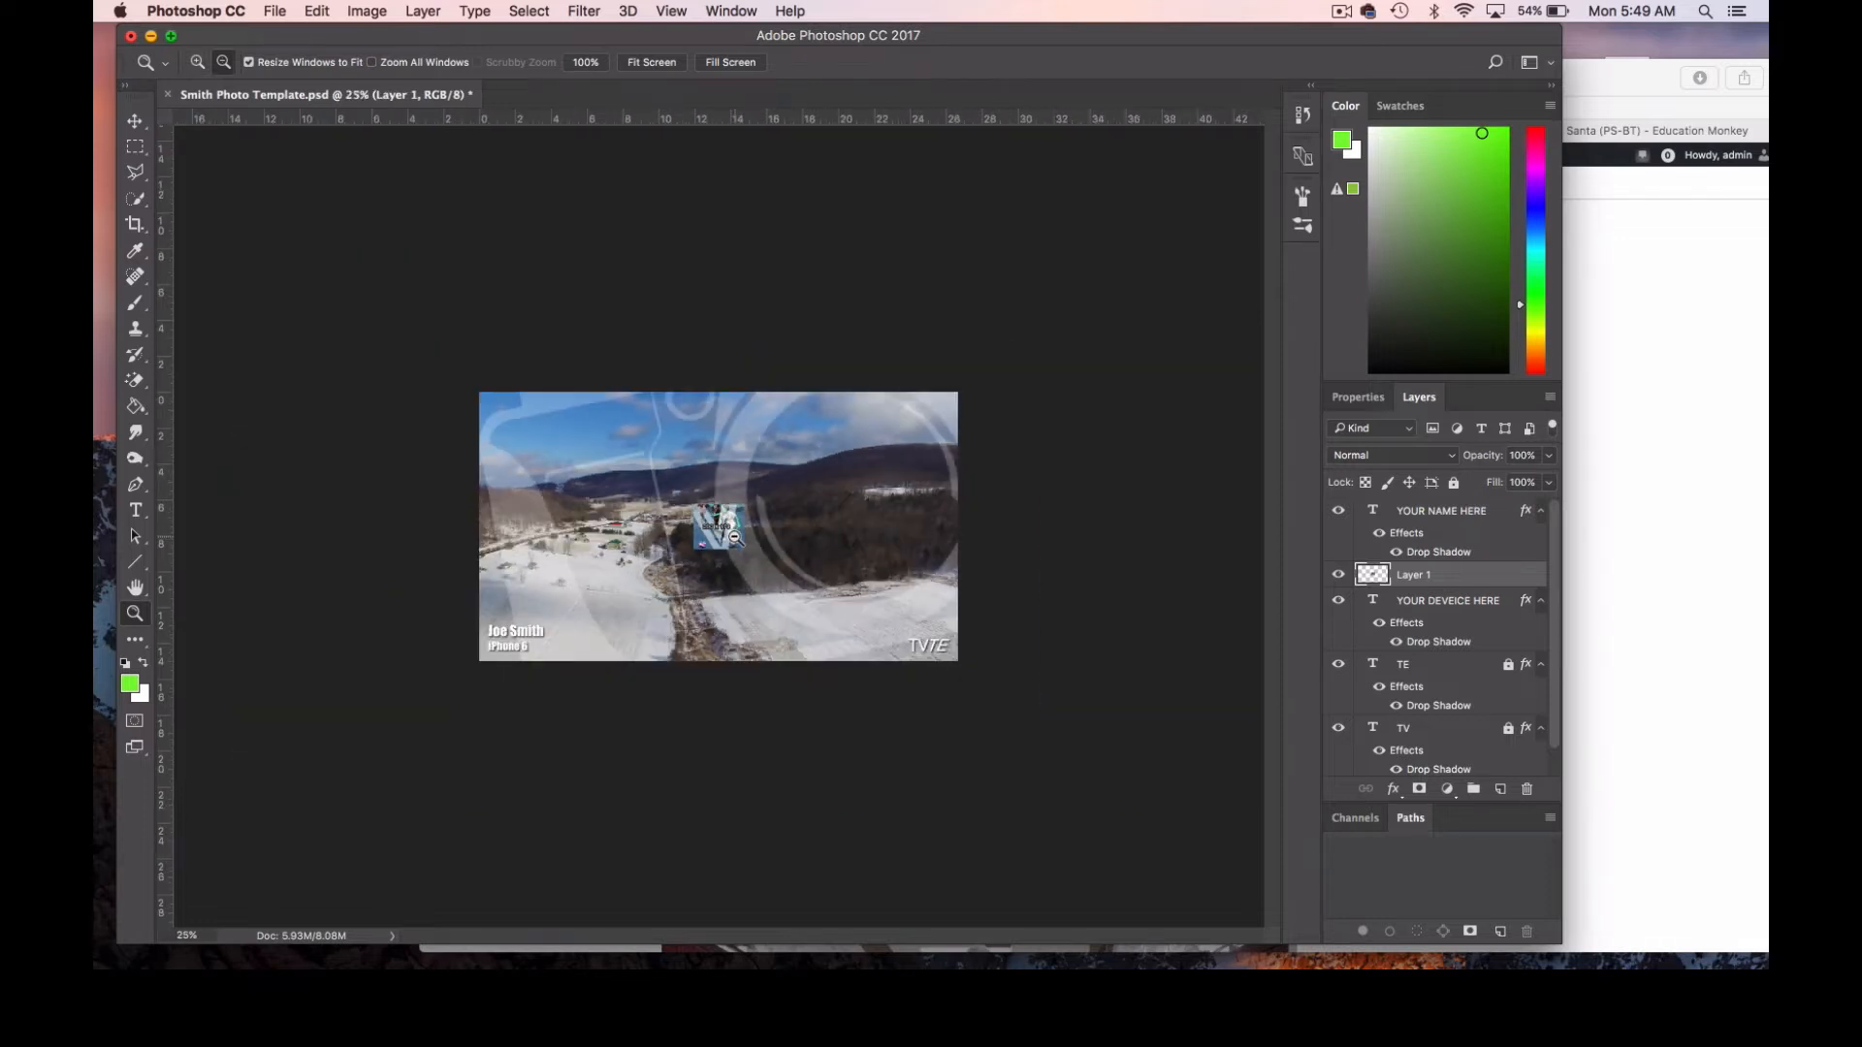
pyautogui.keyDown('alt'); pyautogui.click(735, 537); pyautogui.keyUp('alt')
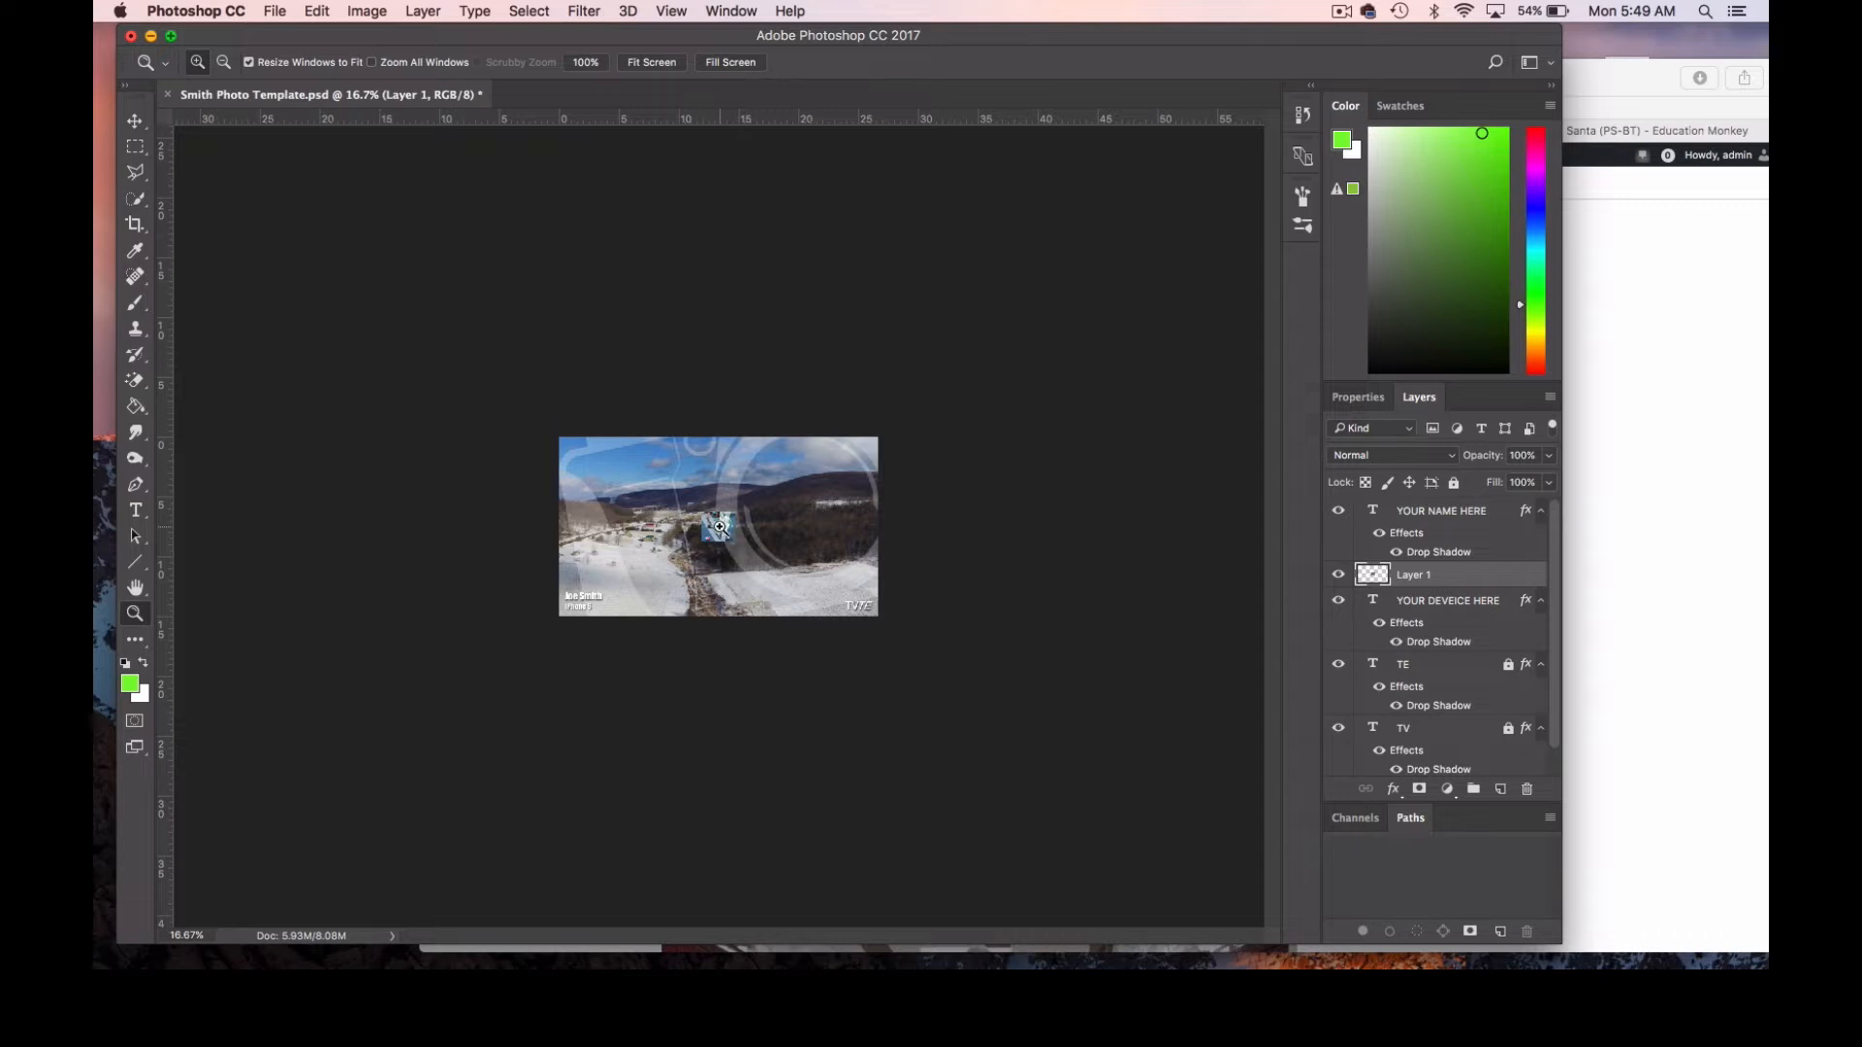
pyautogui.click(719, 527)
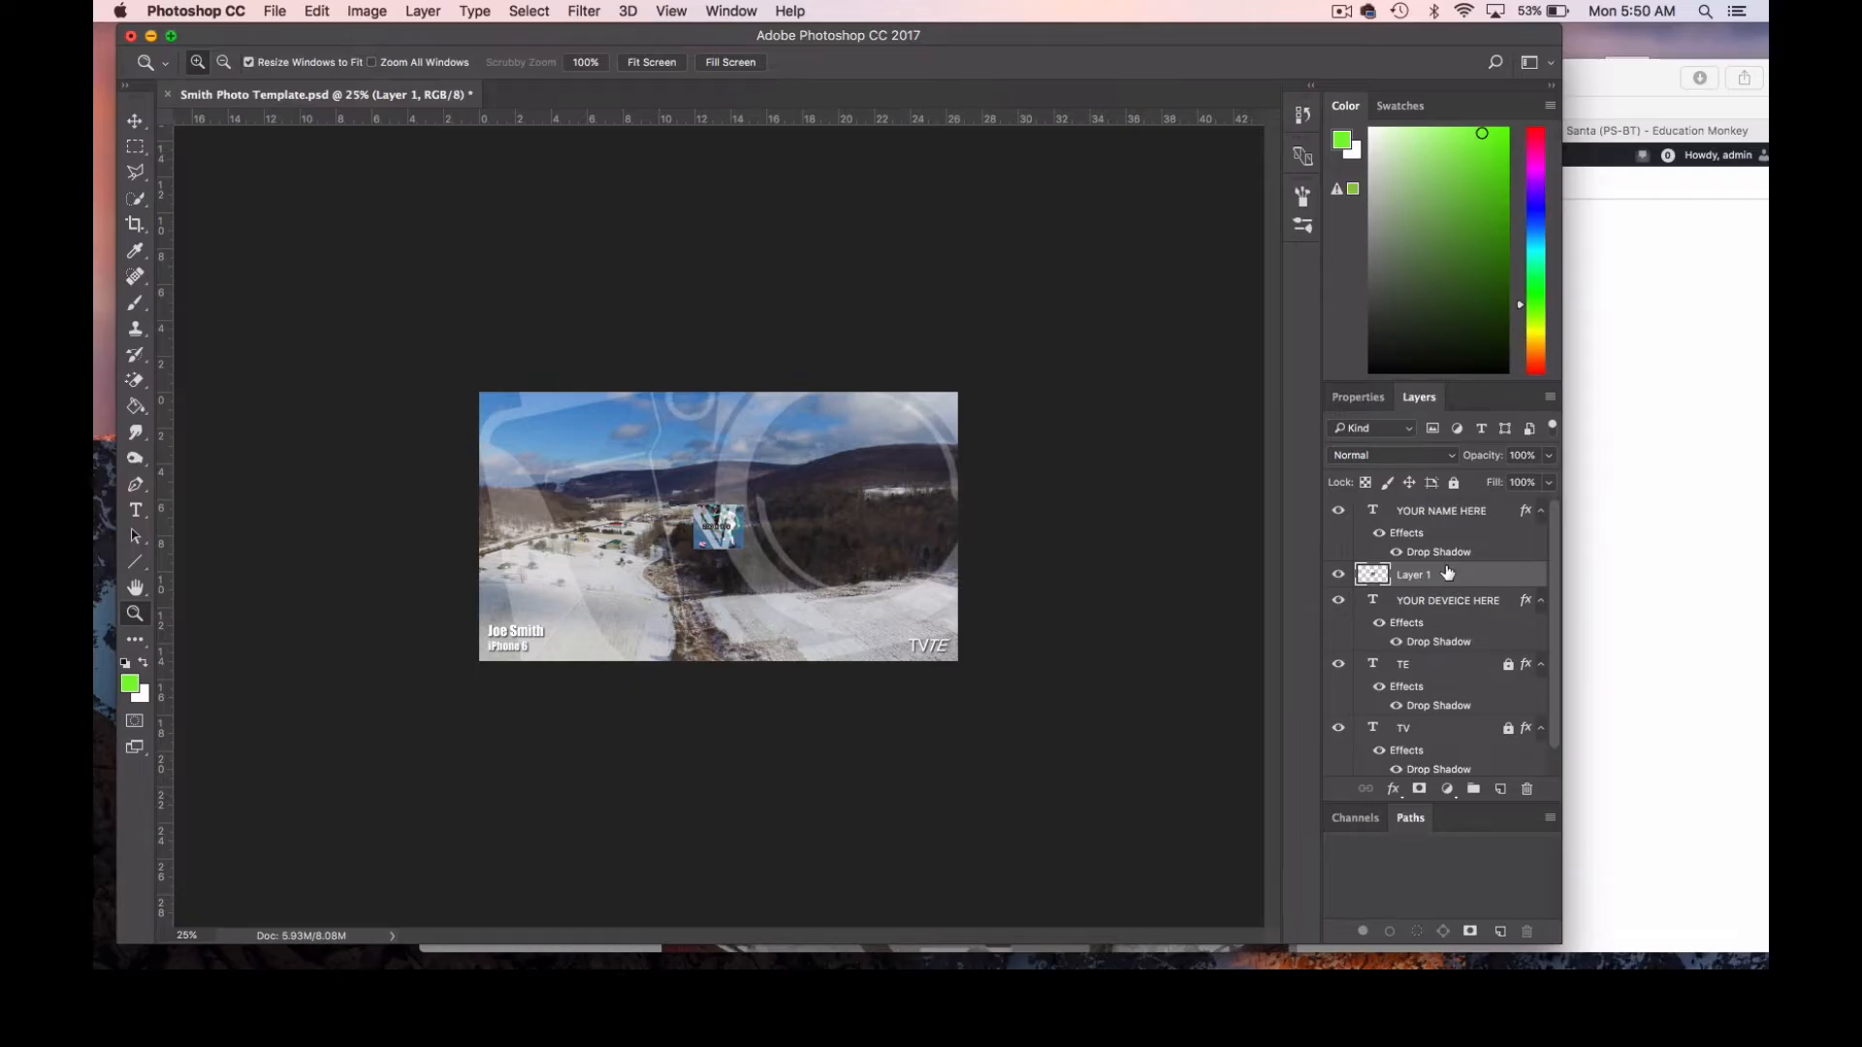
# Try stretching the pasted soccer image over the whole photo at about 978% width and 663% height, and undo the transformation.
pyautogui.press('super+t')
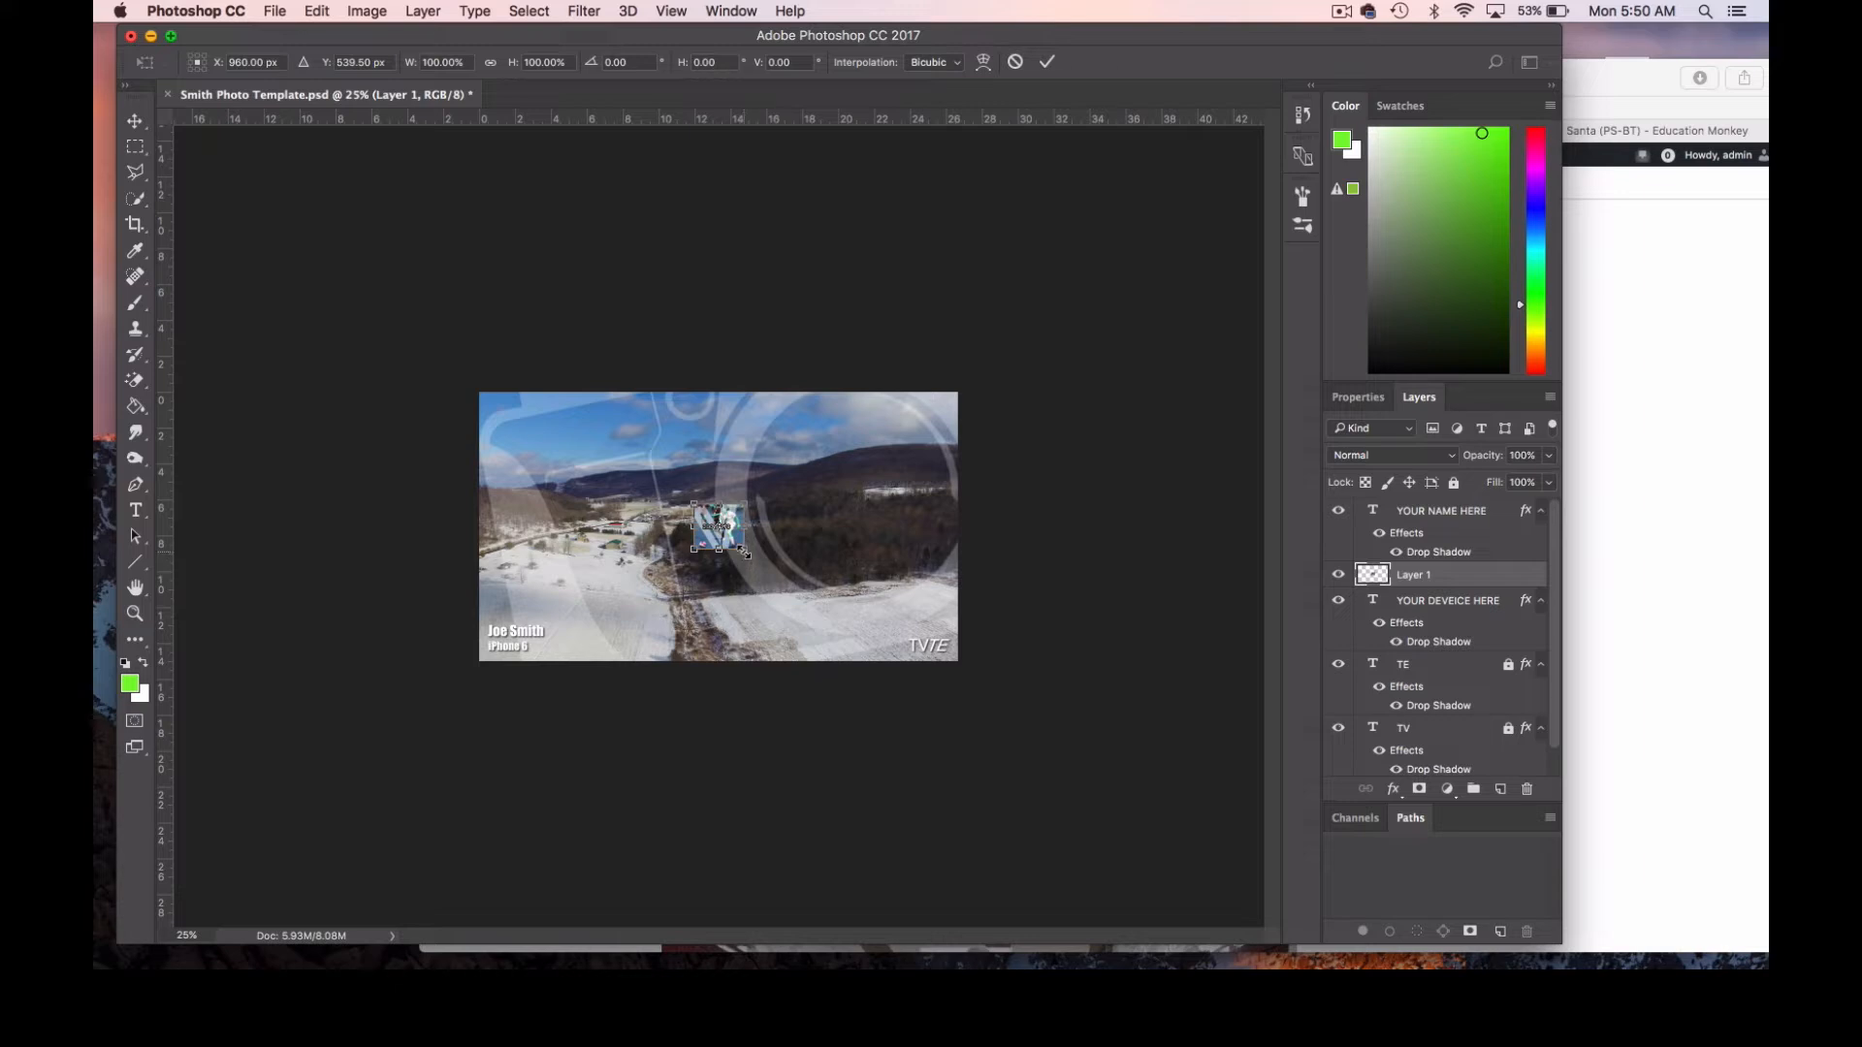
pyautogui.moveTo(743, 558); pyautogui.dragTo(960, 685)
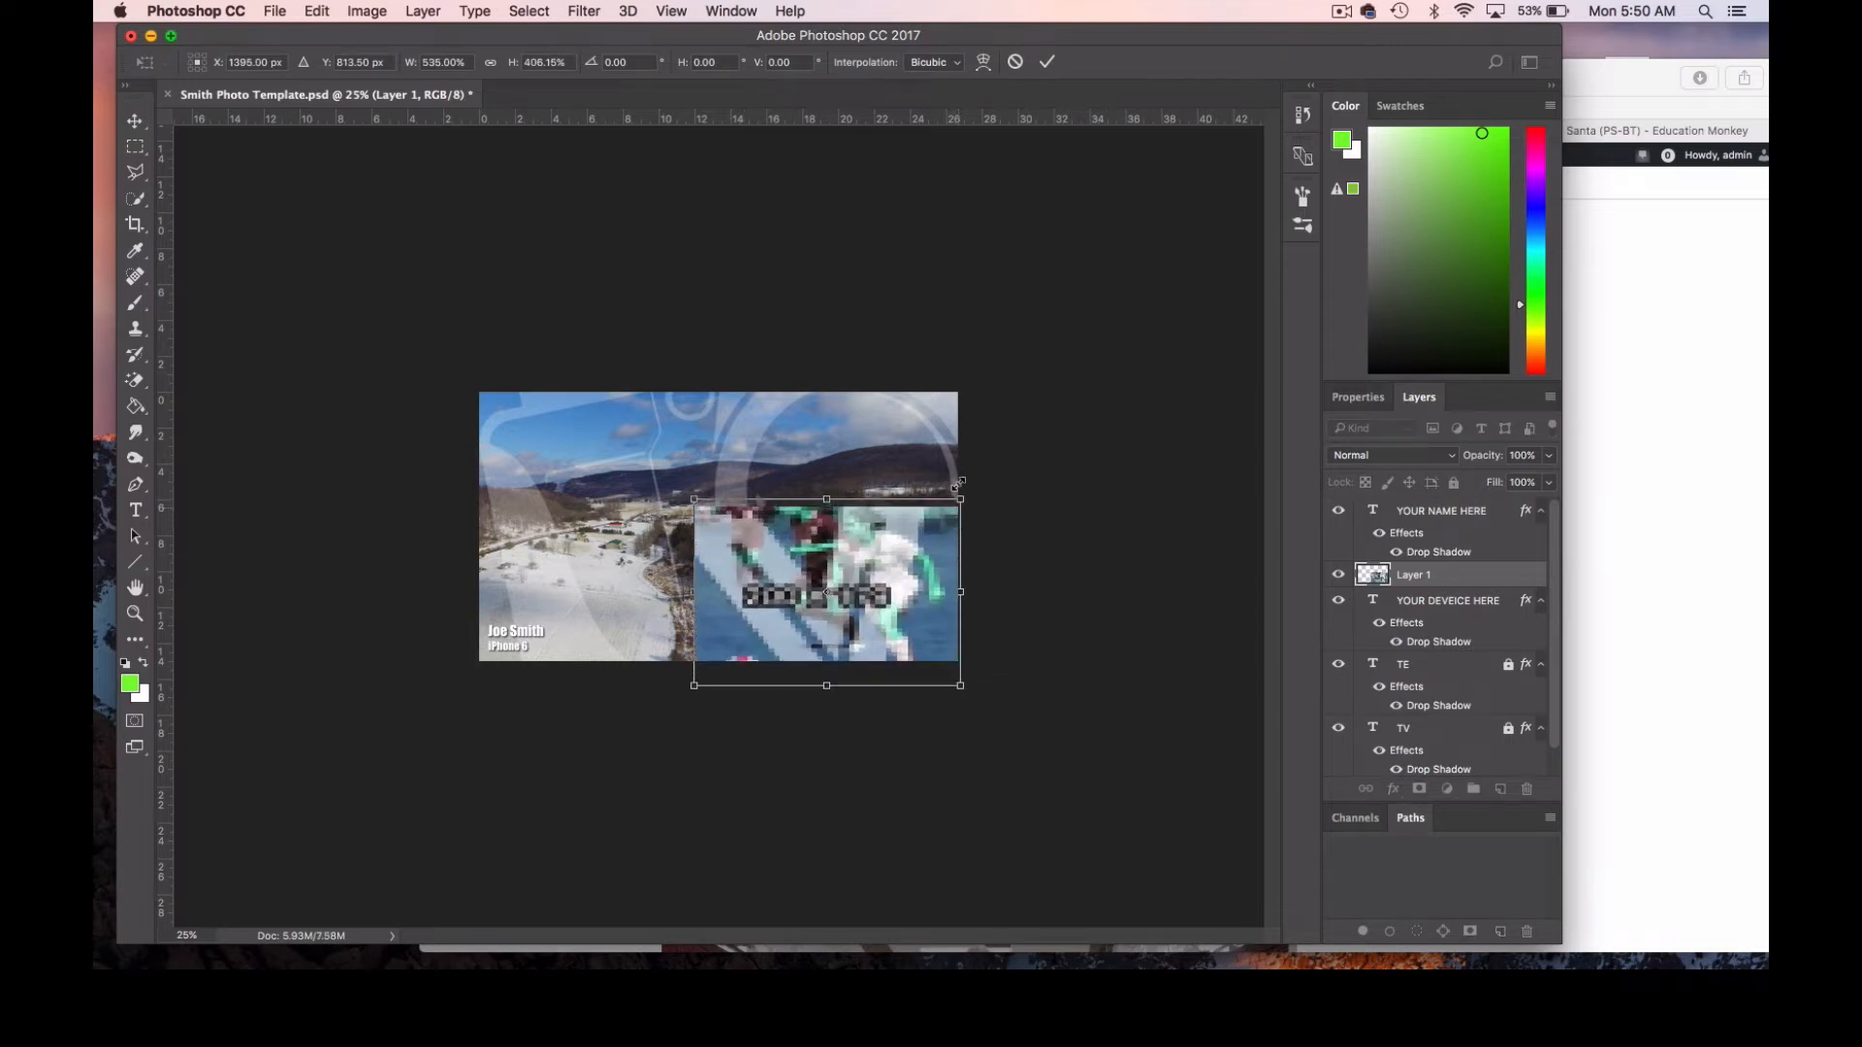
pyautogui.moveTo(960, 504); pyautogui.dragTo(964, 389)
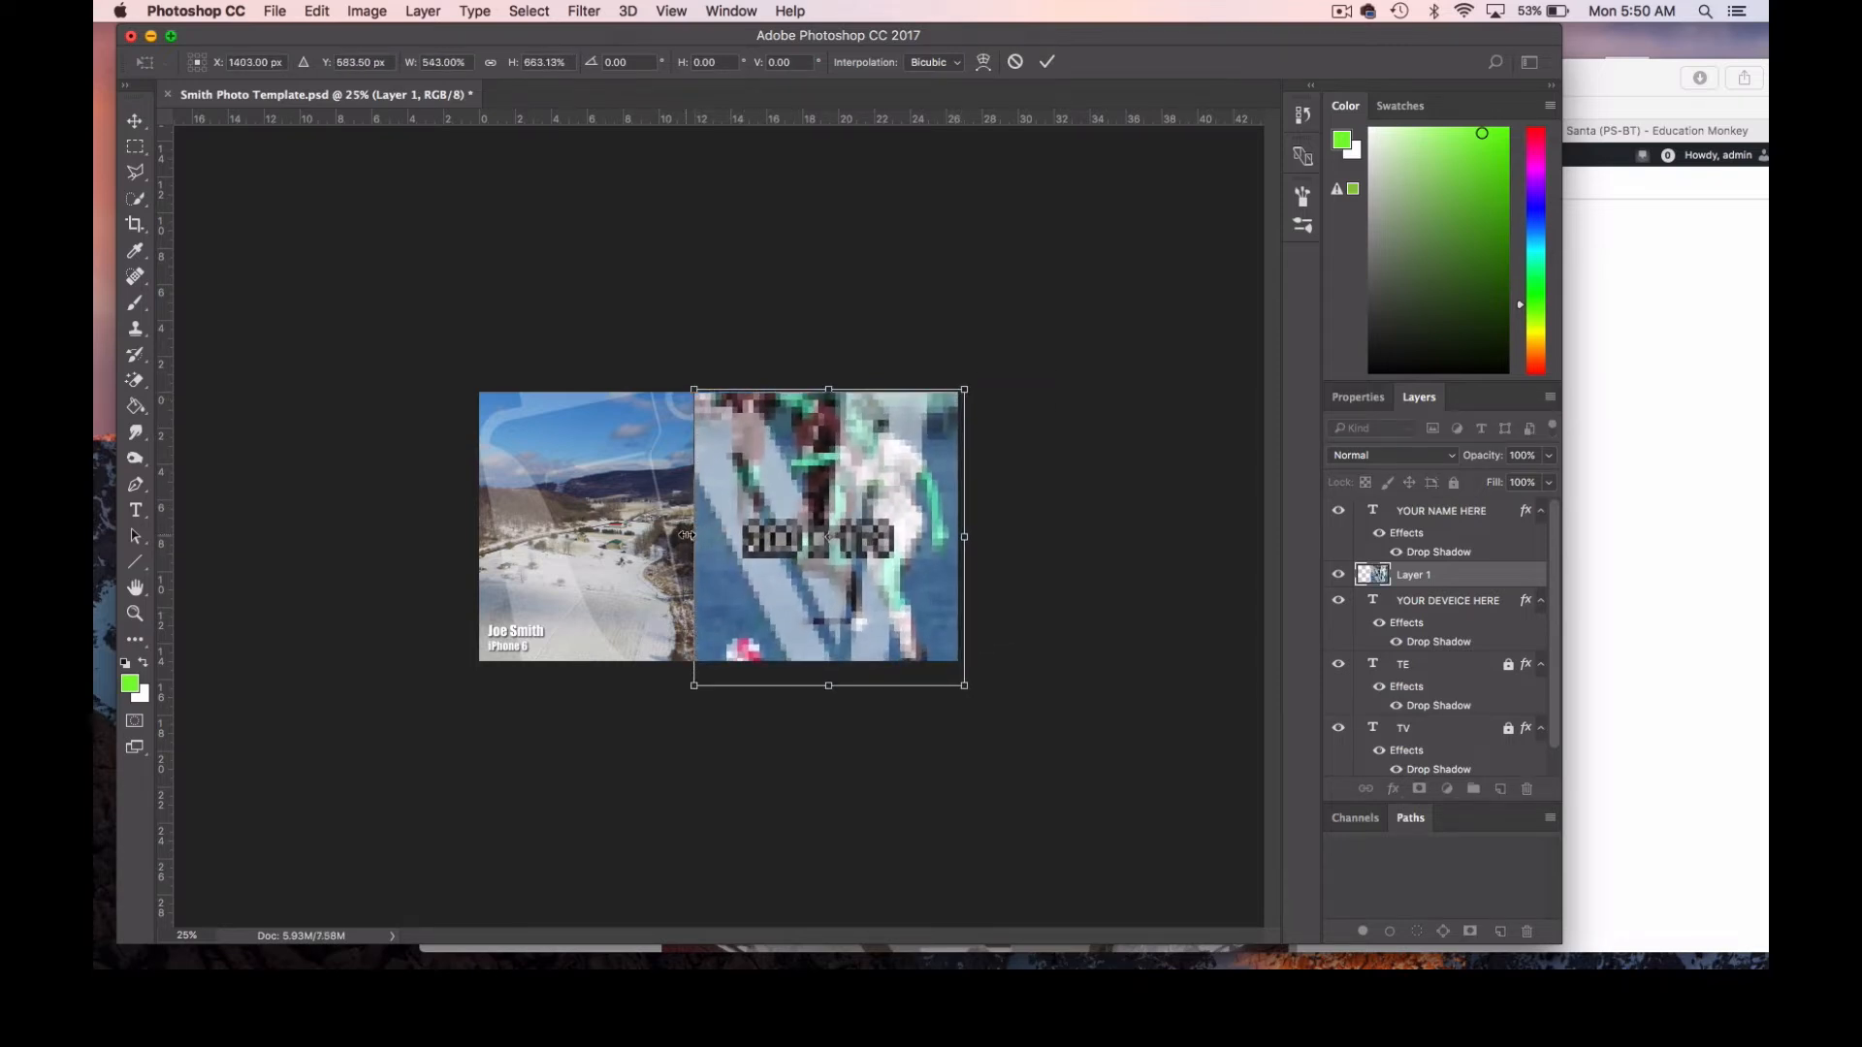
pyautogui.moveTo(694, 534); pyautogui.dragTo(473, 524)
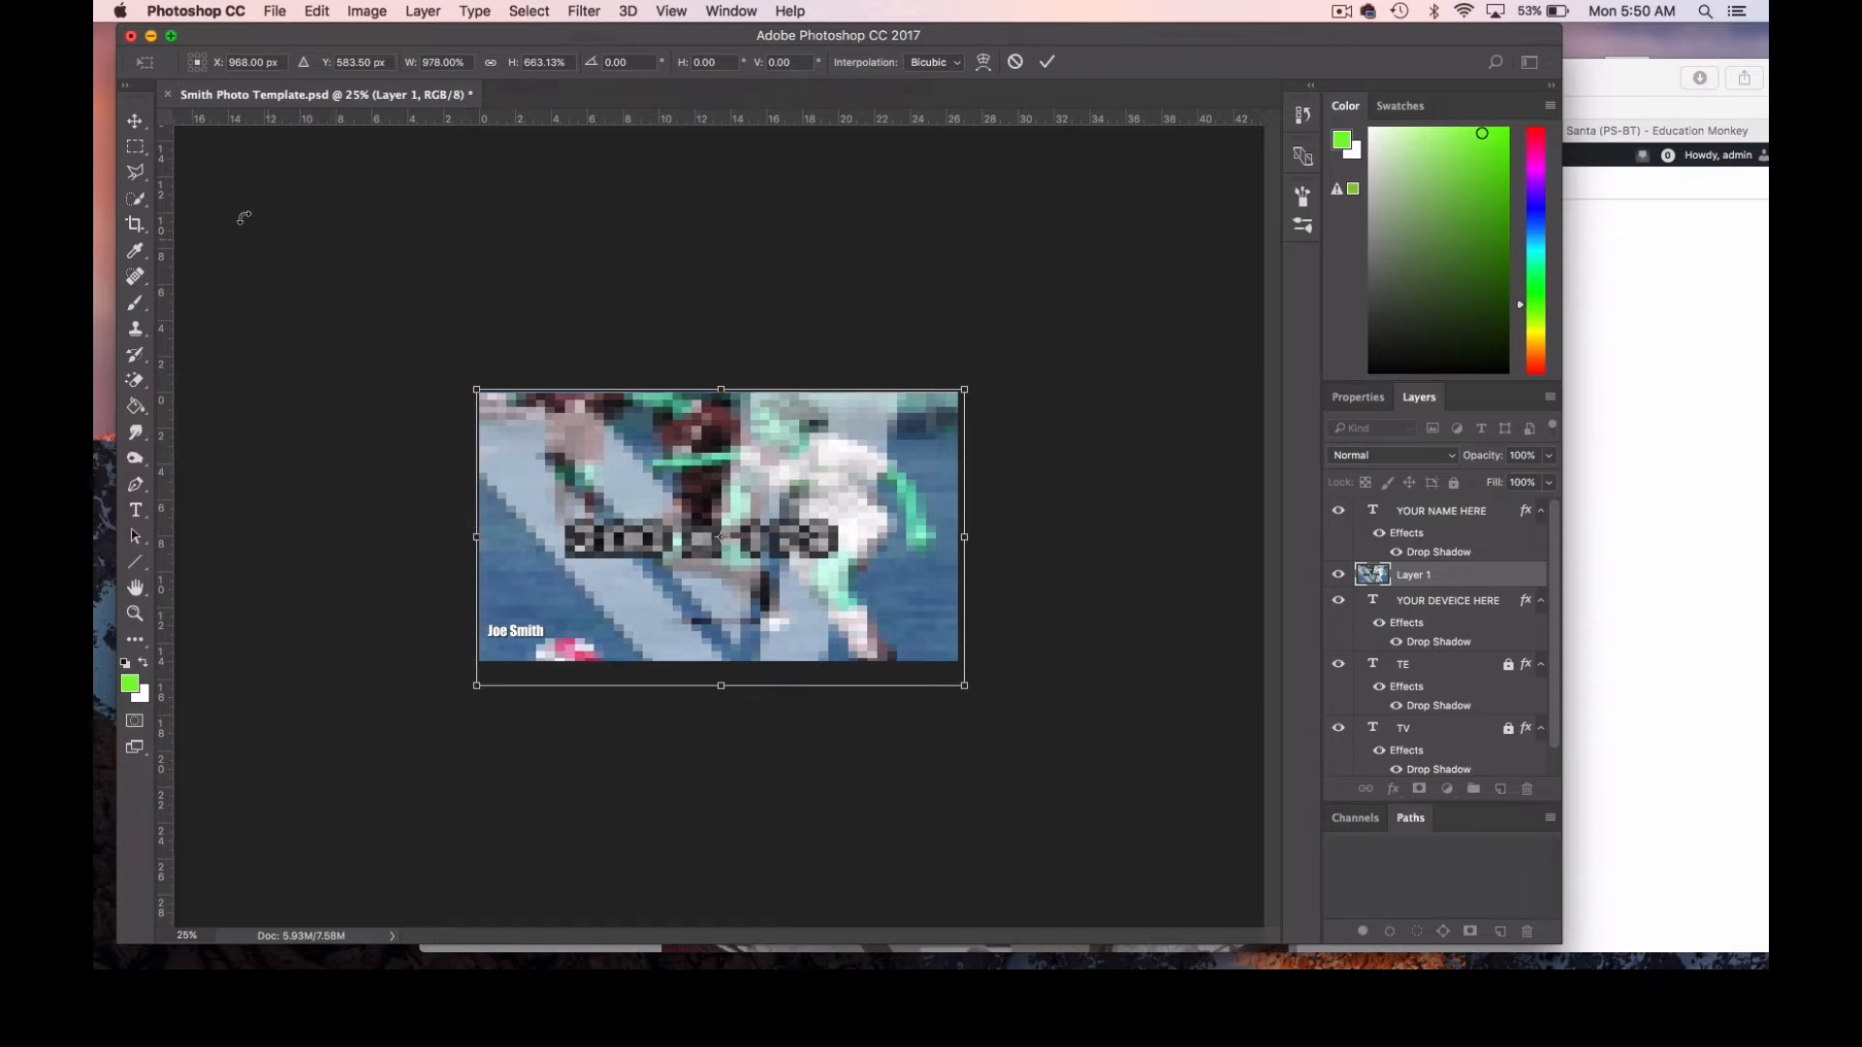
pyautogui.click(137, 123)
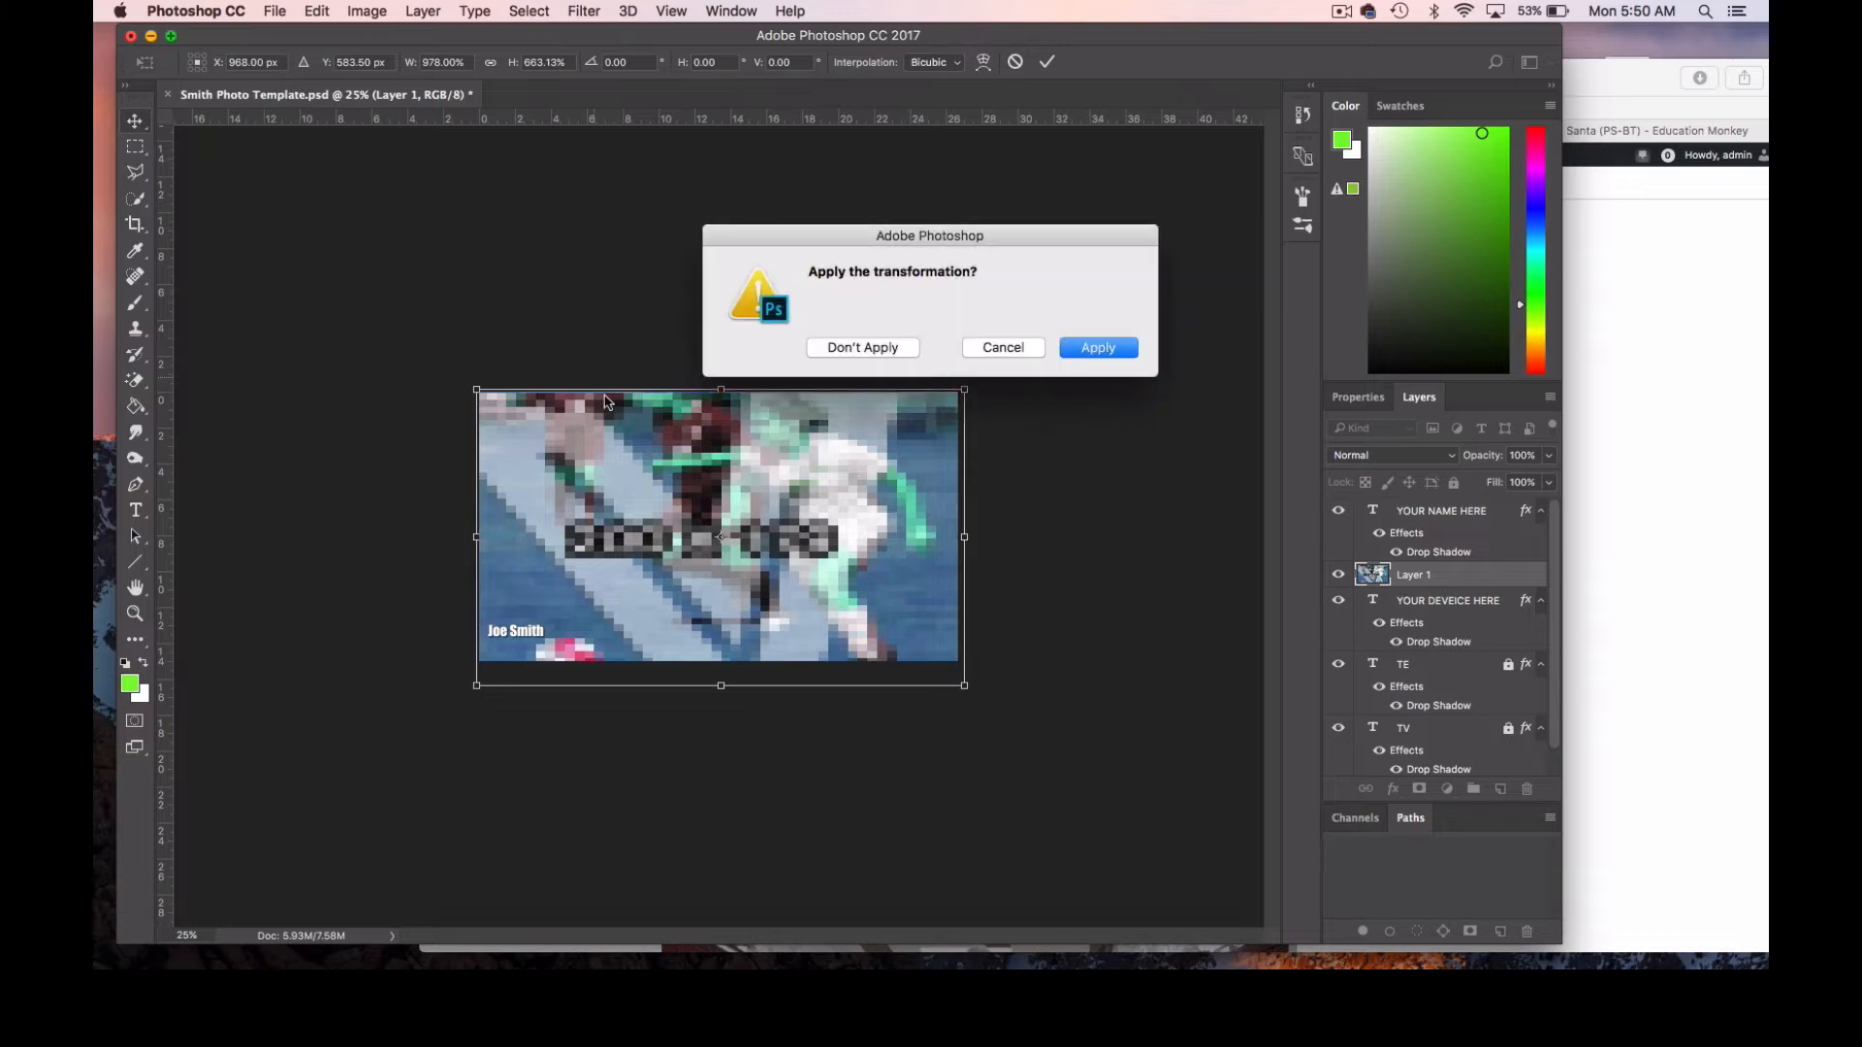
pyautogui.click(1096, 348)
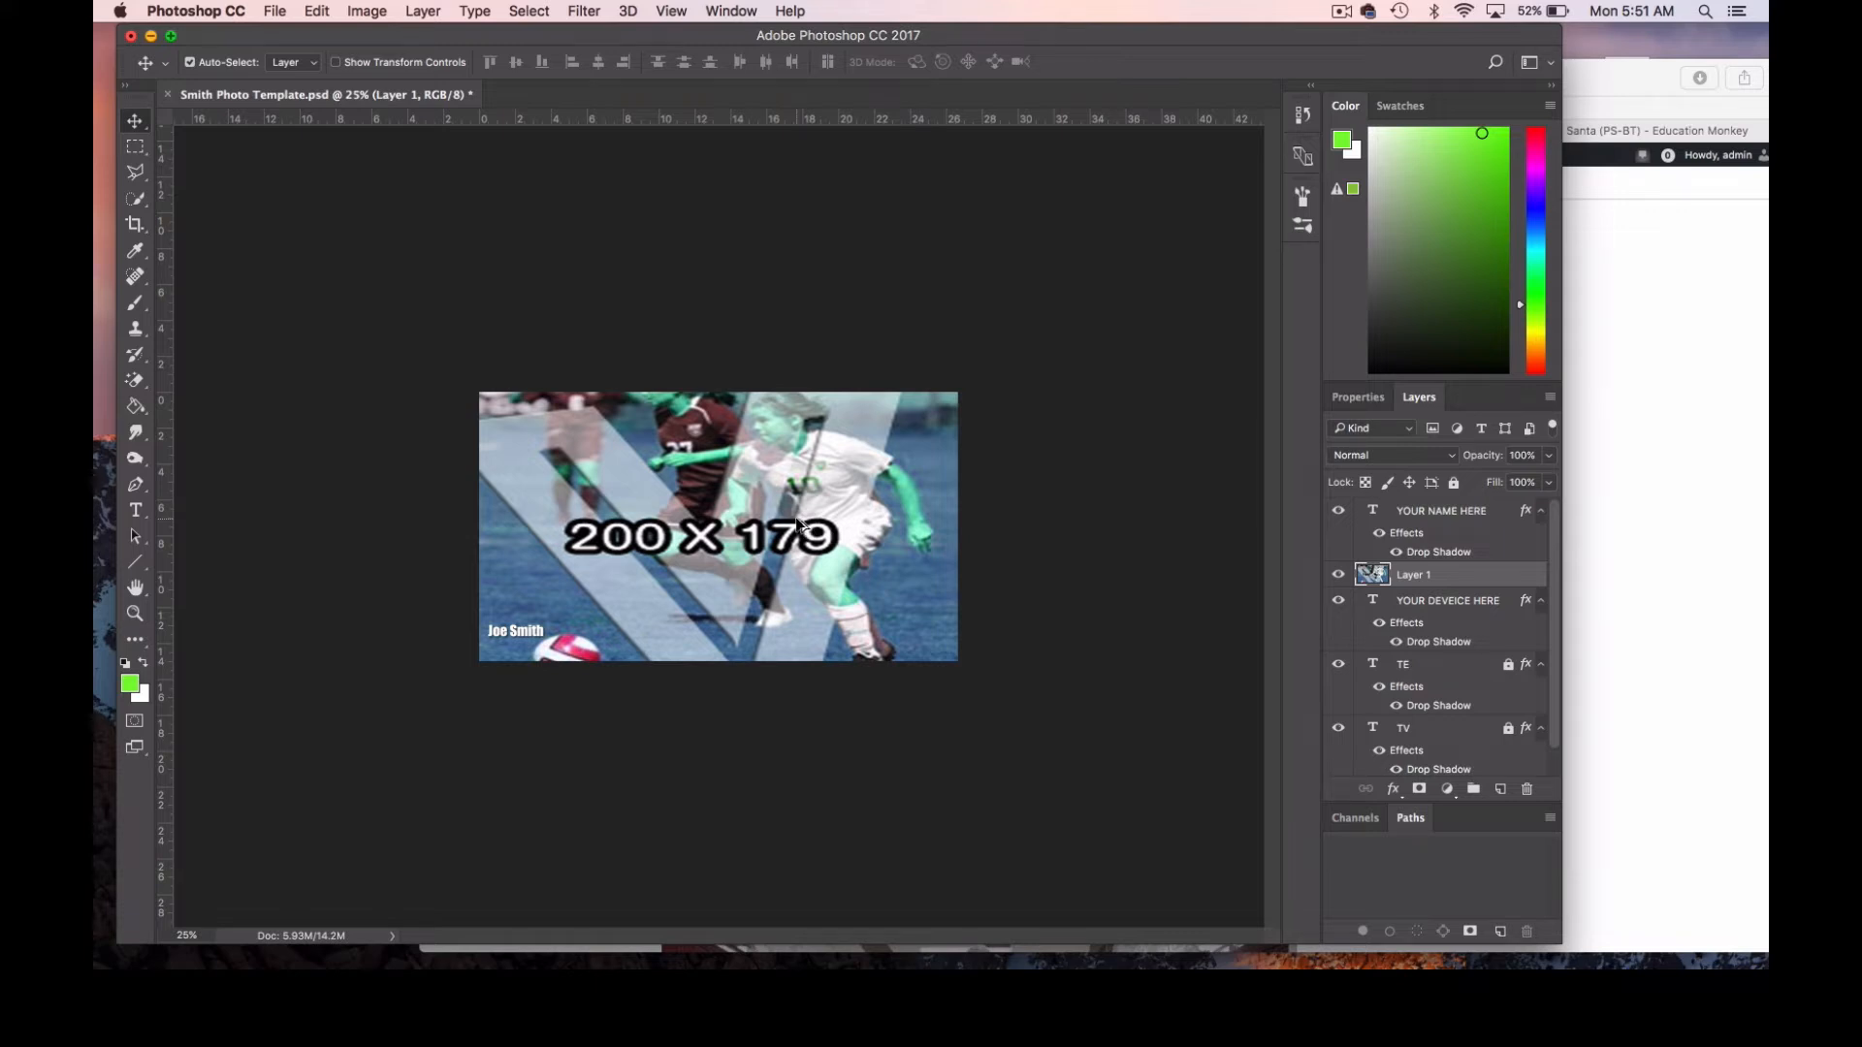
pyautogui.press('super+z')
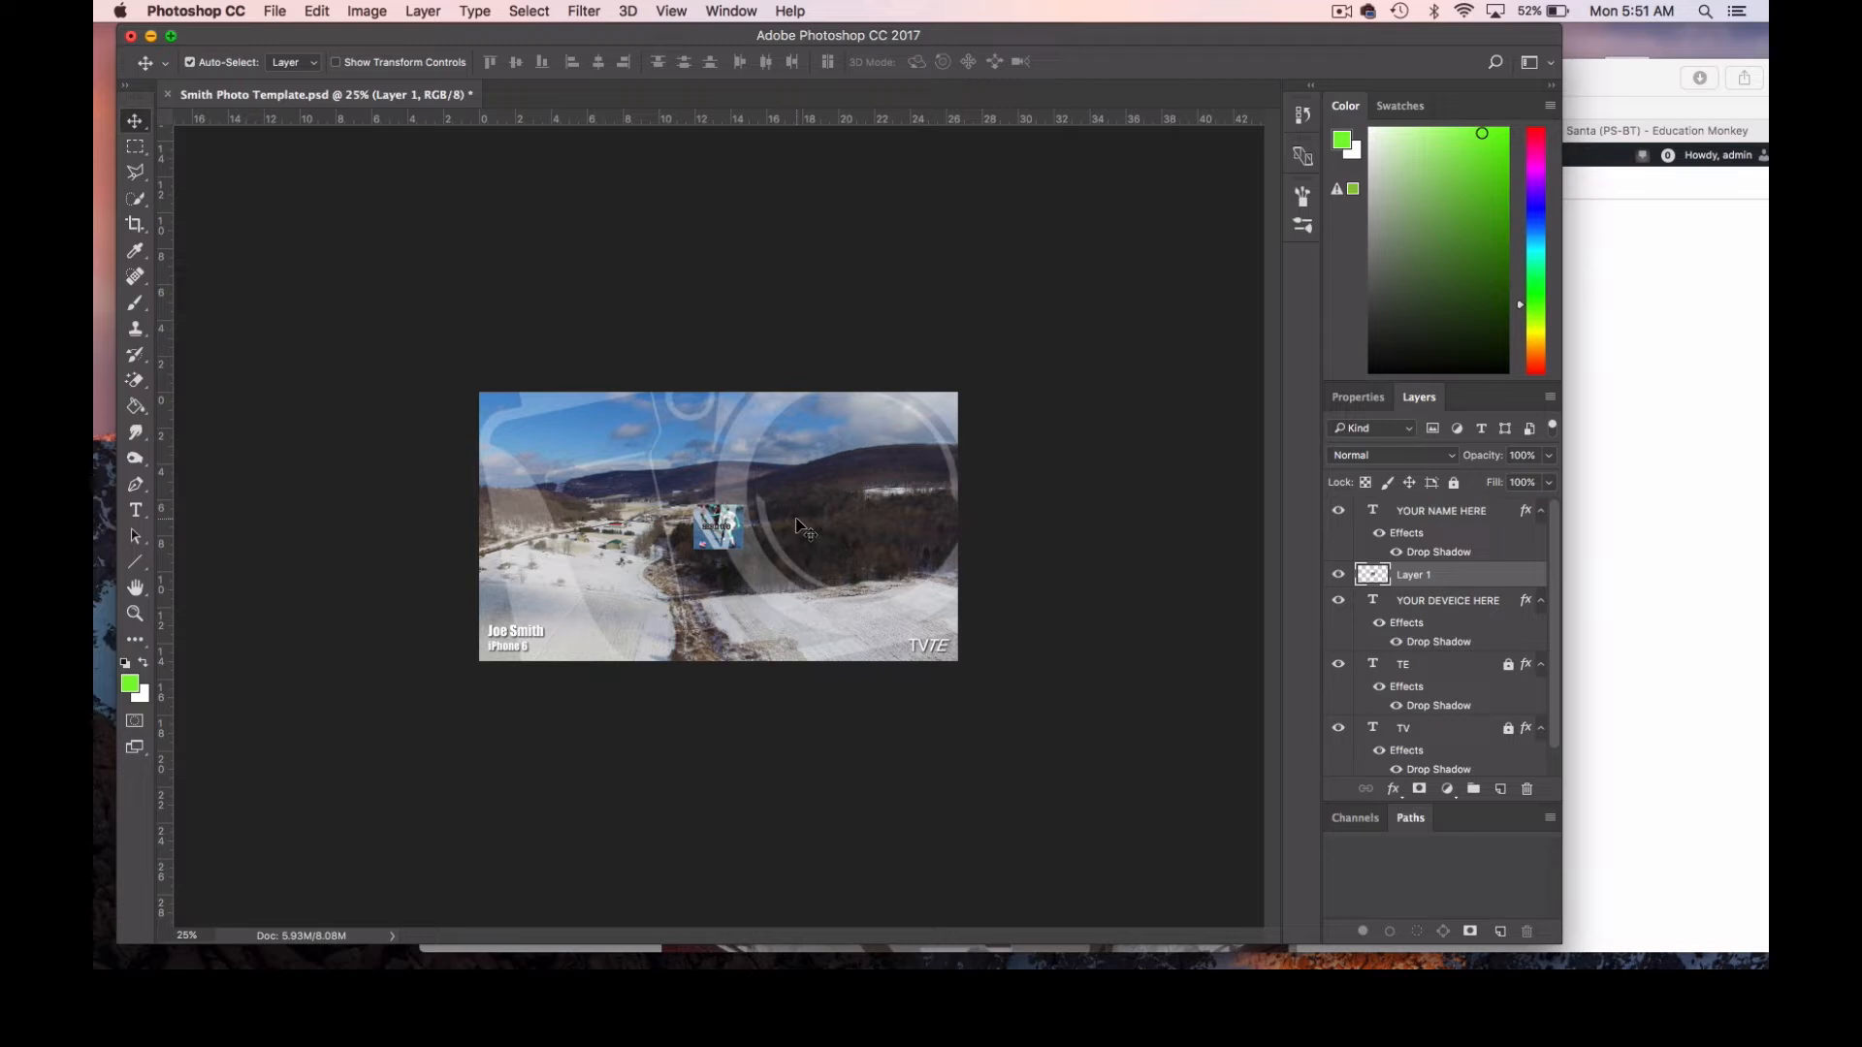
# Scale the pasted soccer image proportionally to about 989% so it covers the photo, apply the transformation, and shift the image down.
pyautogui.press('super')
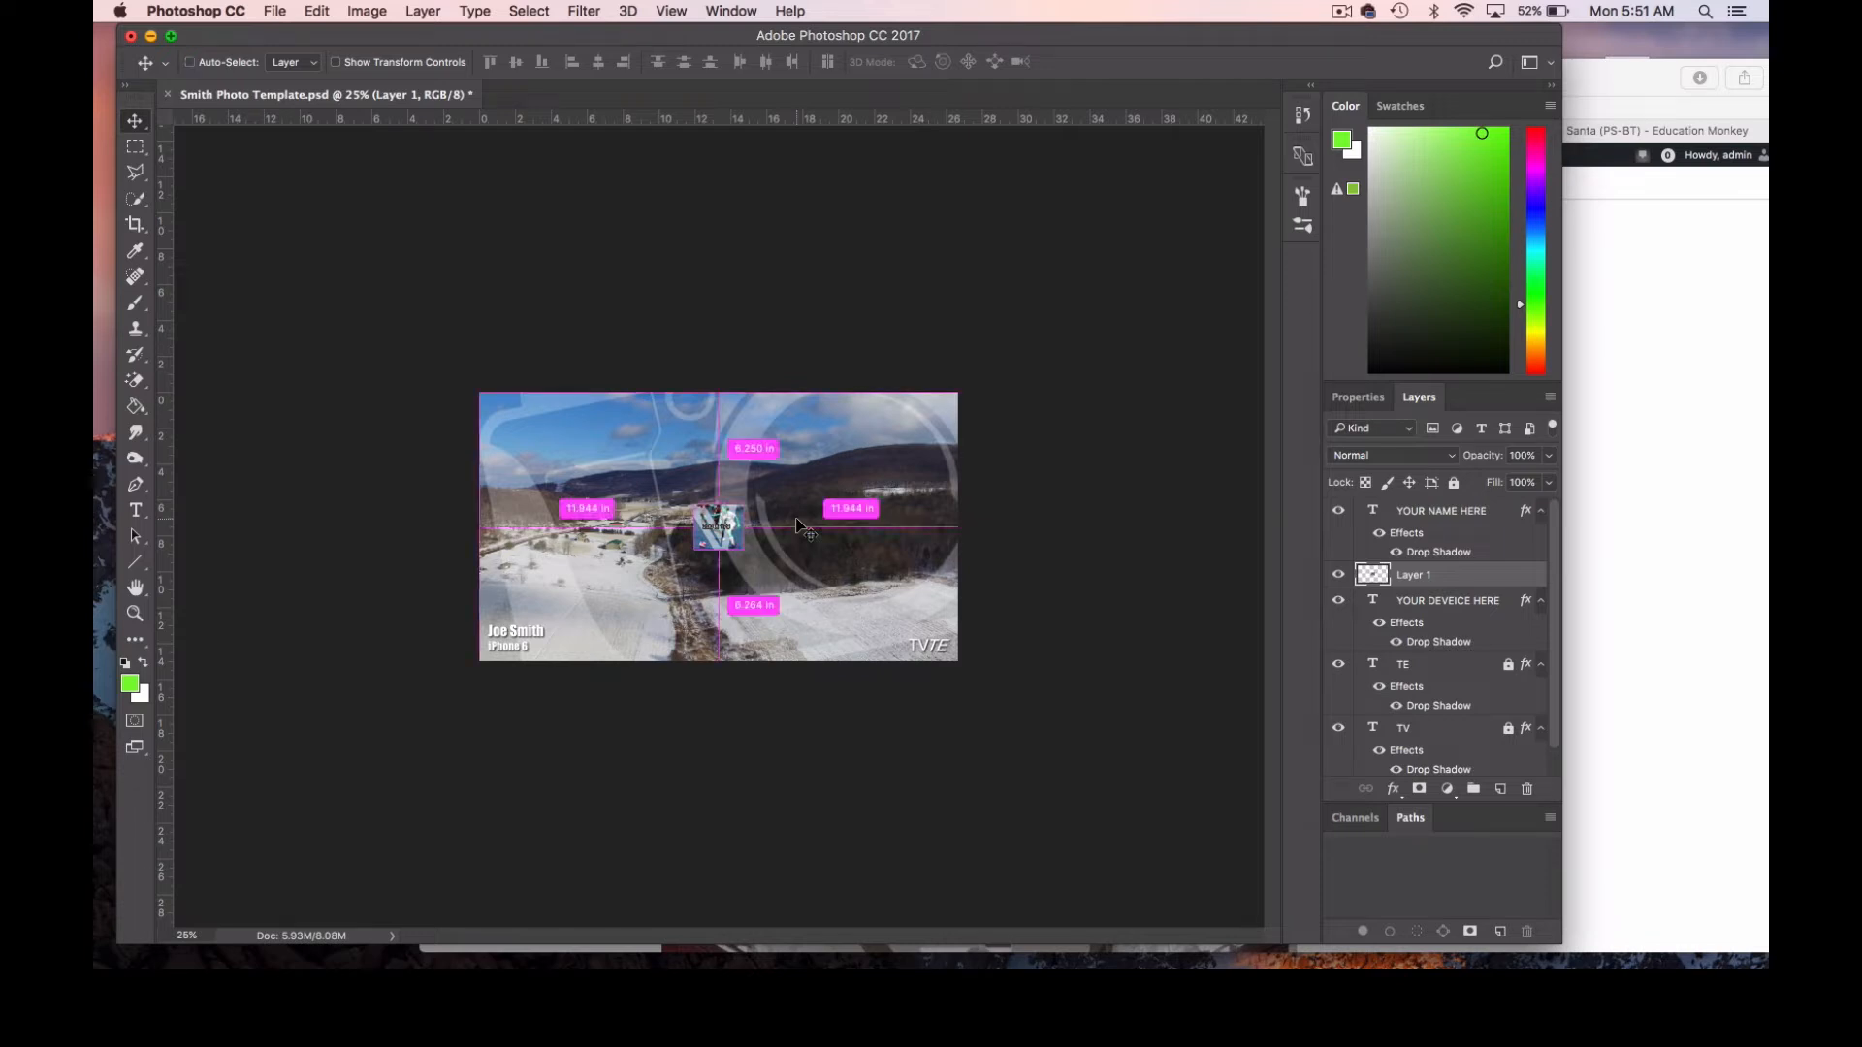
pyautogui.press('super+t')
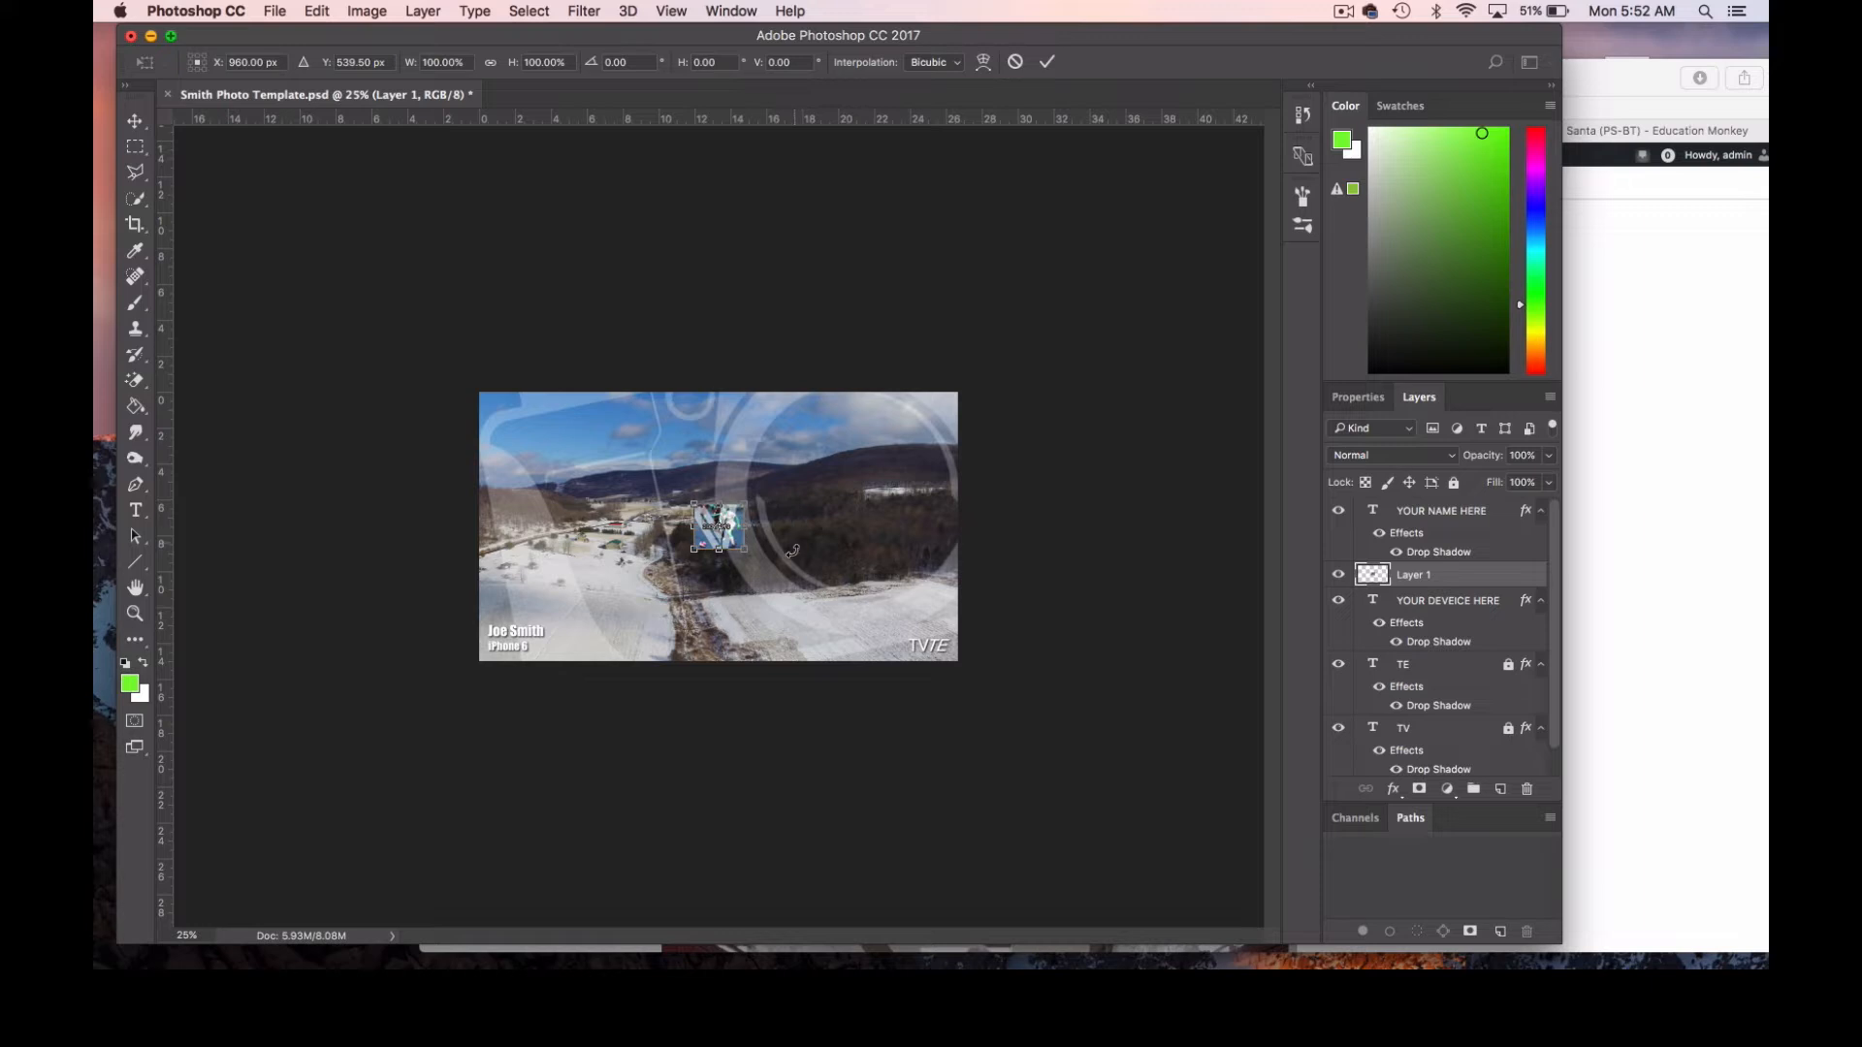
pyautogui.moveTo(746, 550); pyautogui.dragTo(979, 722)
pyautogui.moveTo(690, 502); pyautogui.dragTo(464, 310)
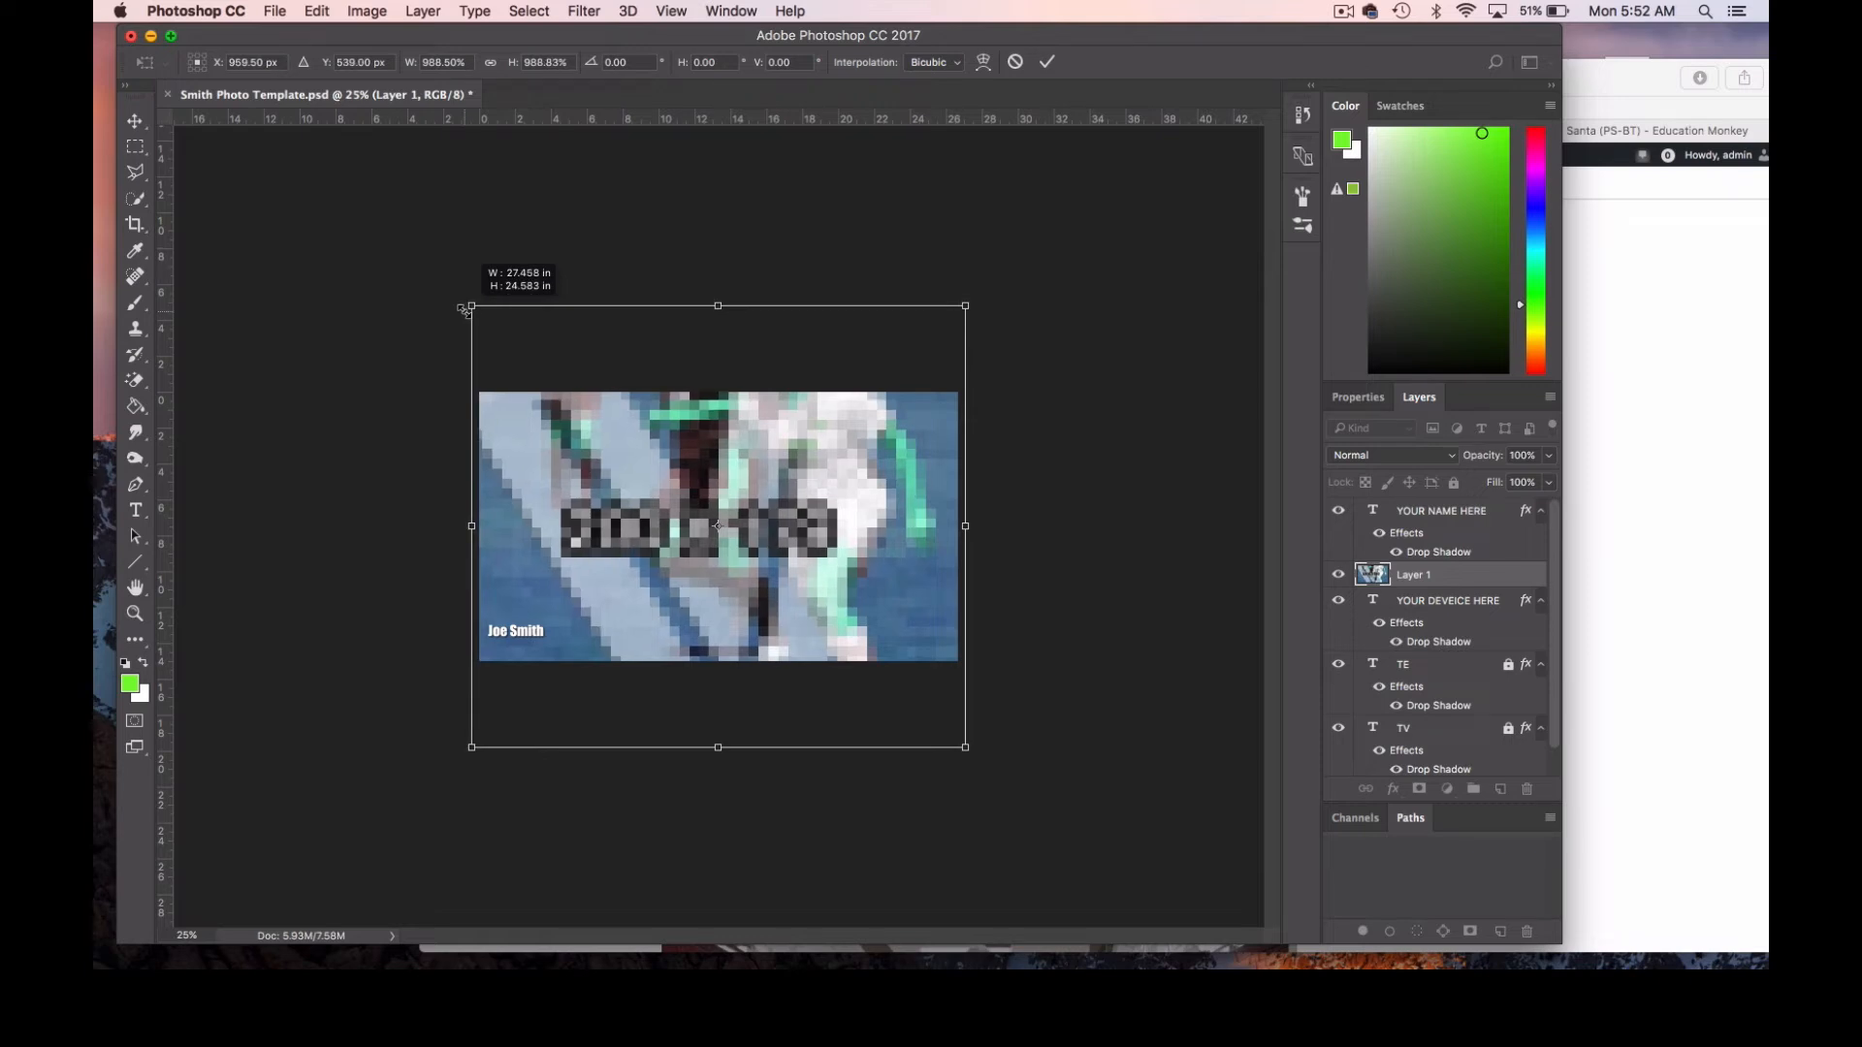
pyautogui.moveTo(464, 311); pyautogui.dragTo(464, 308)
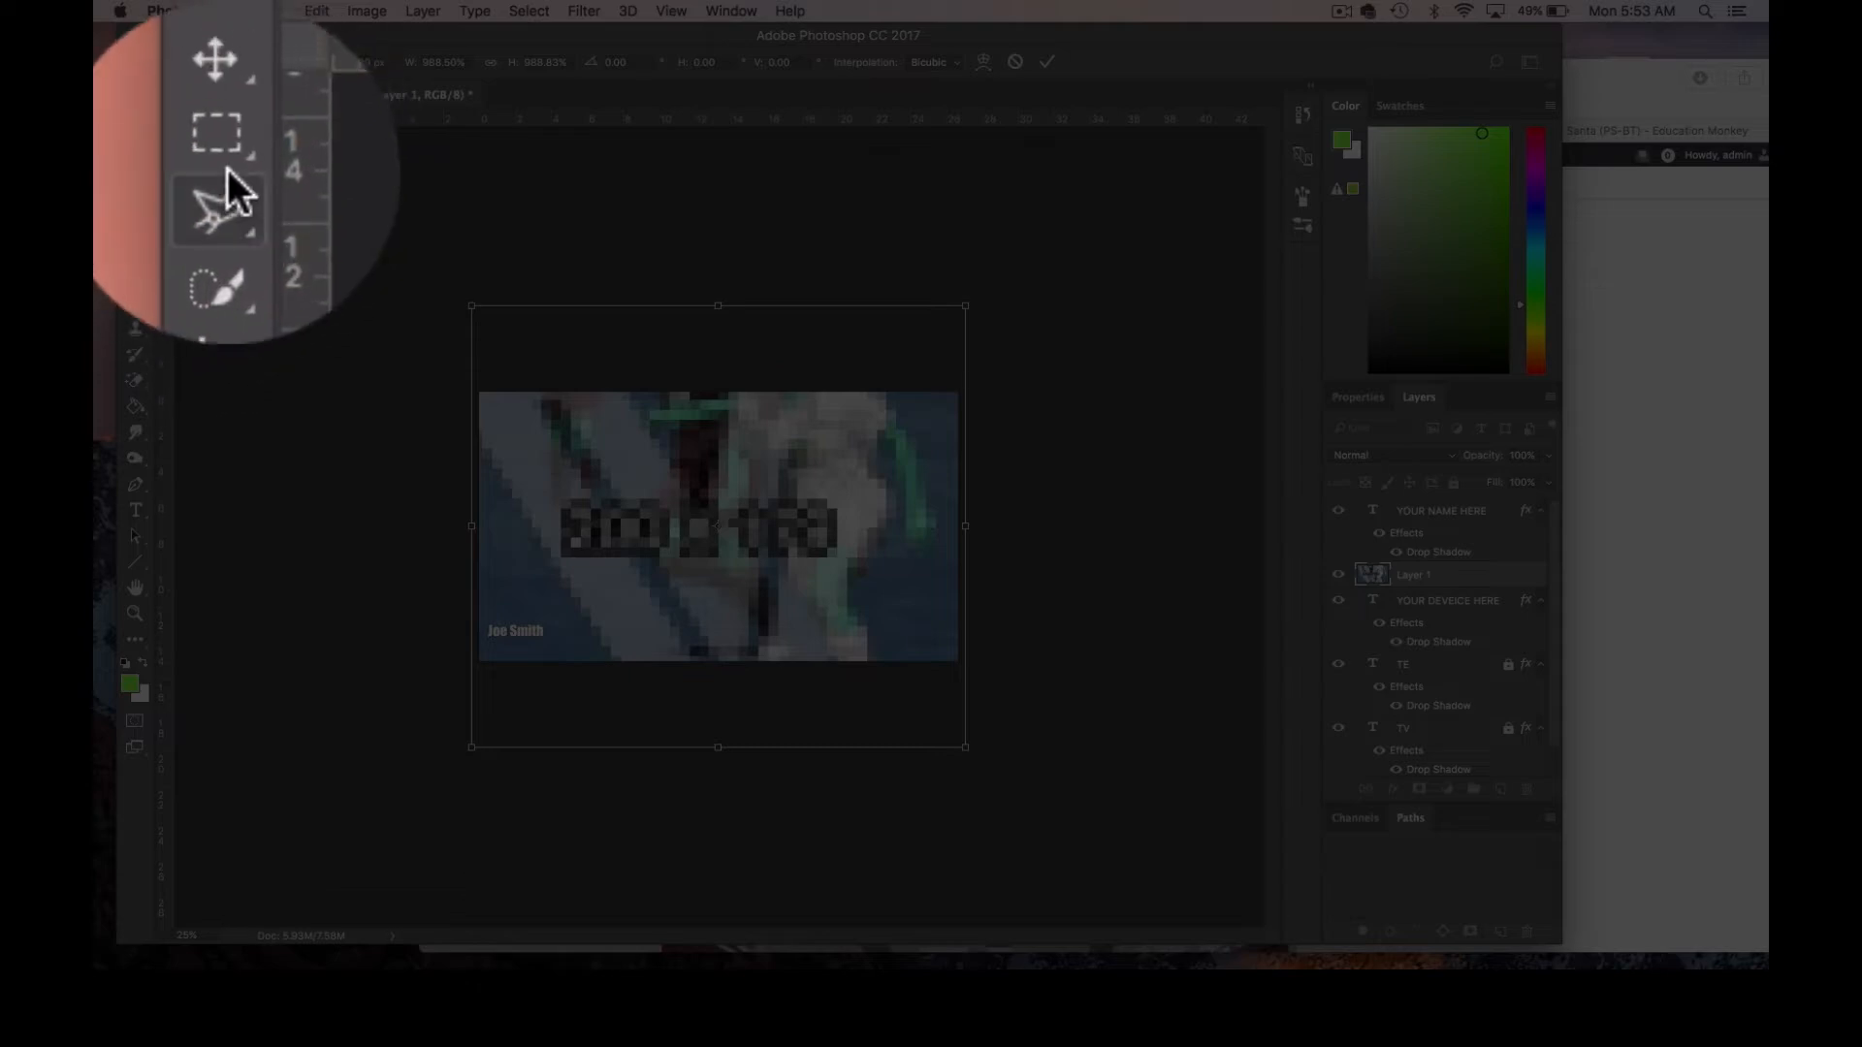
pyautogui.click(226, 168)
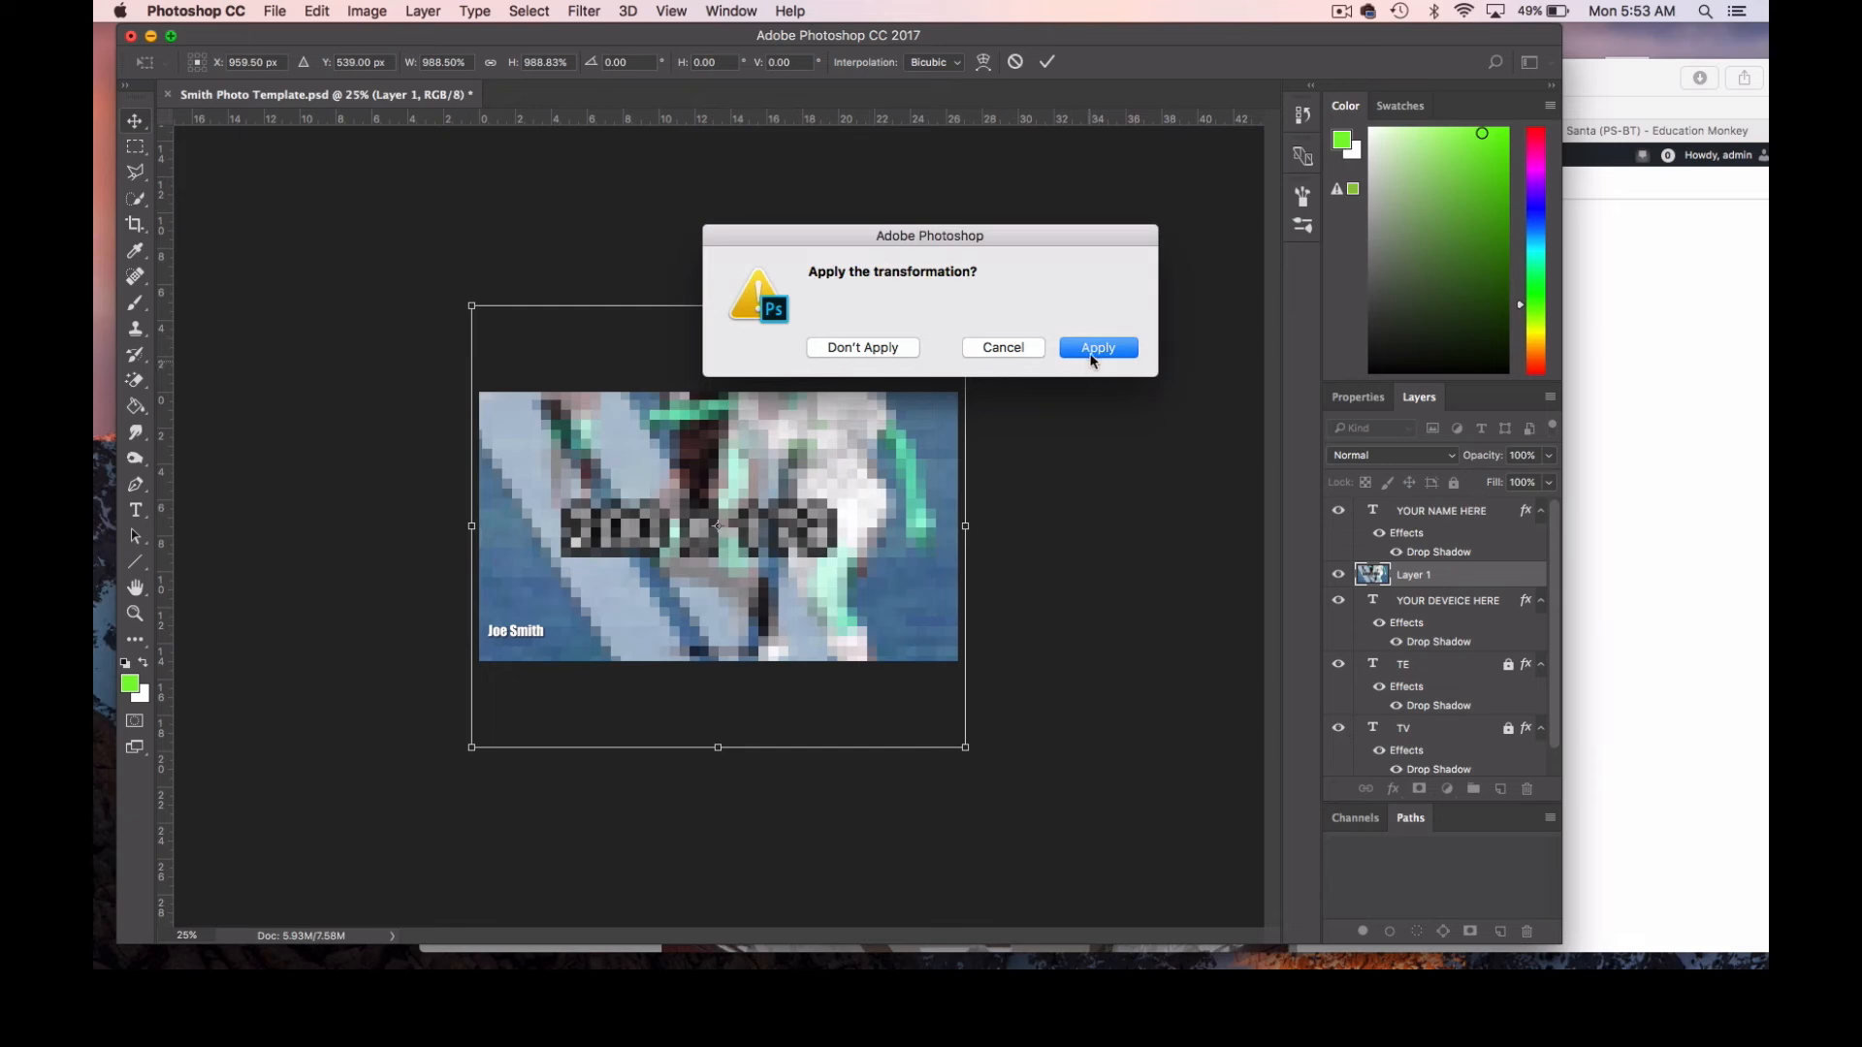
pyautogui.click(1088, 351)
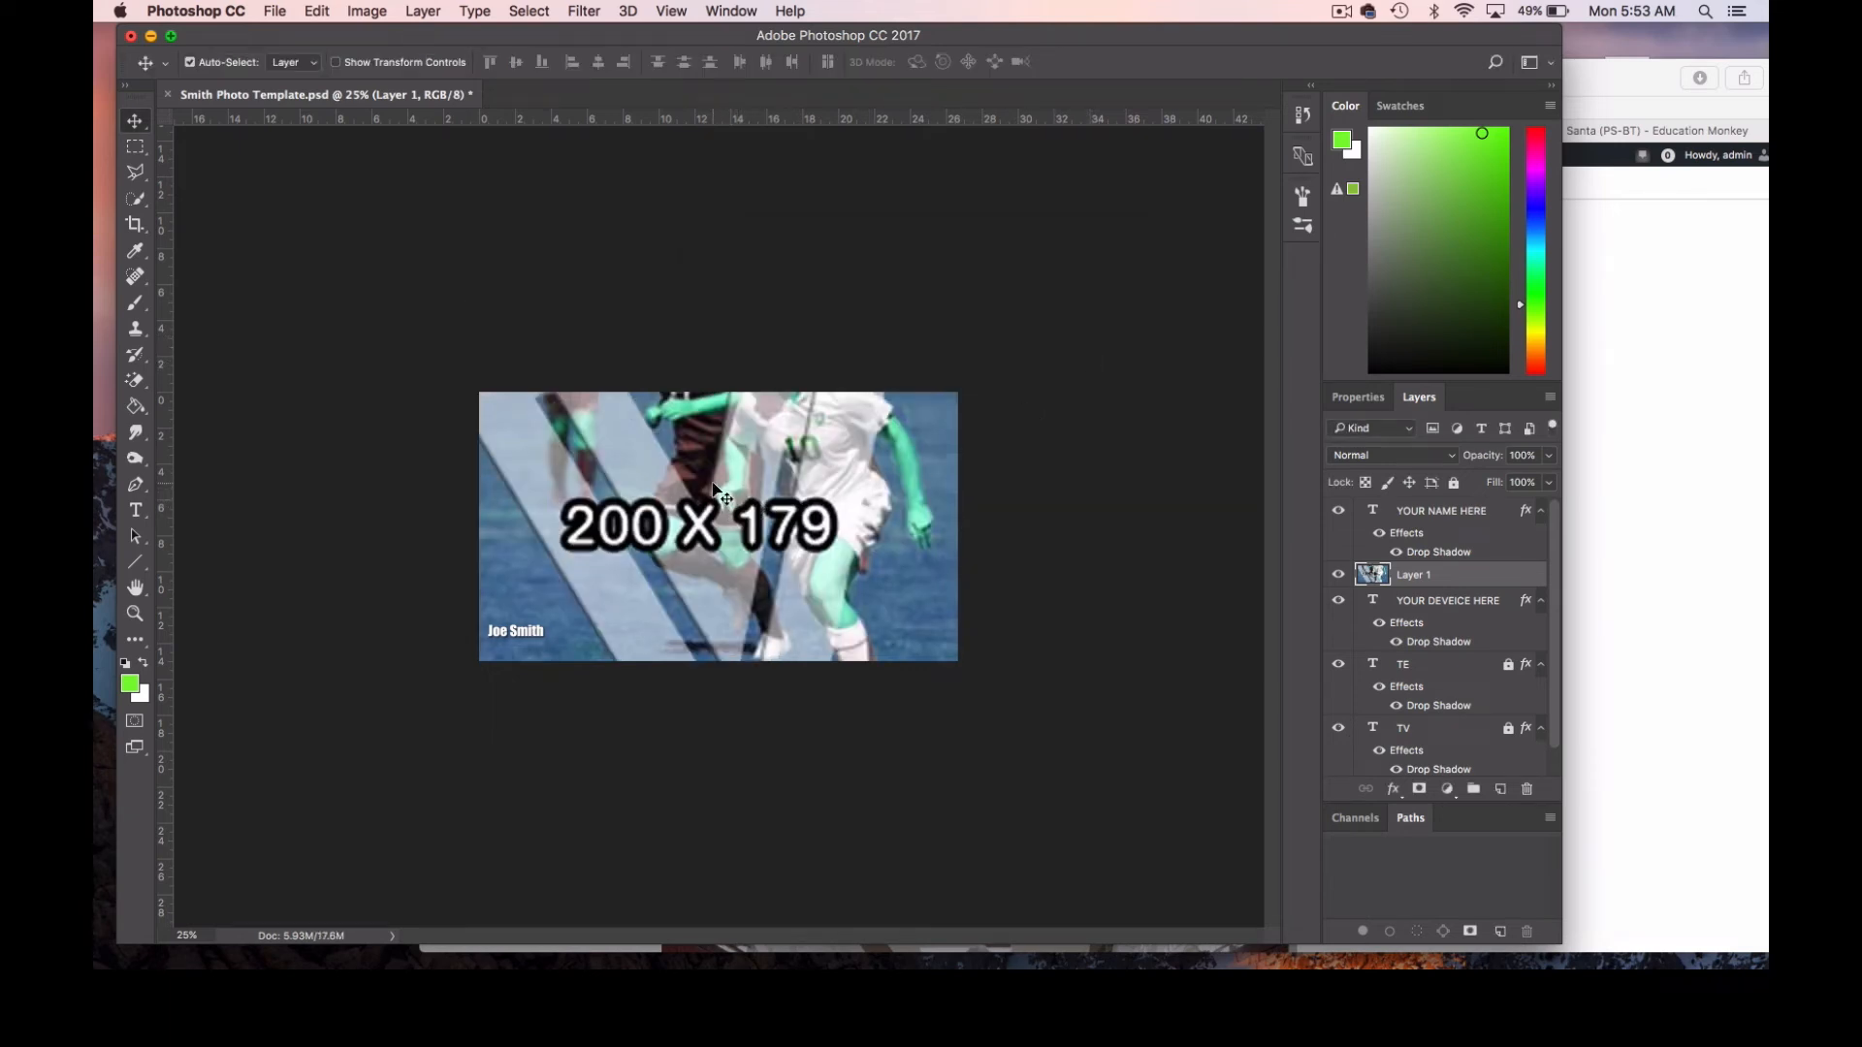
pyautogui.moveTo(714, 486); pyautogui.dragTo(718, 546)
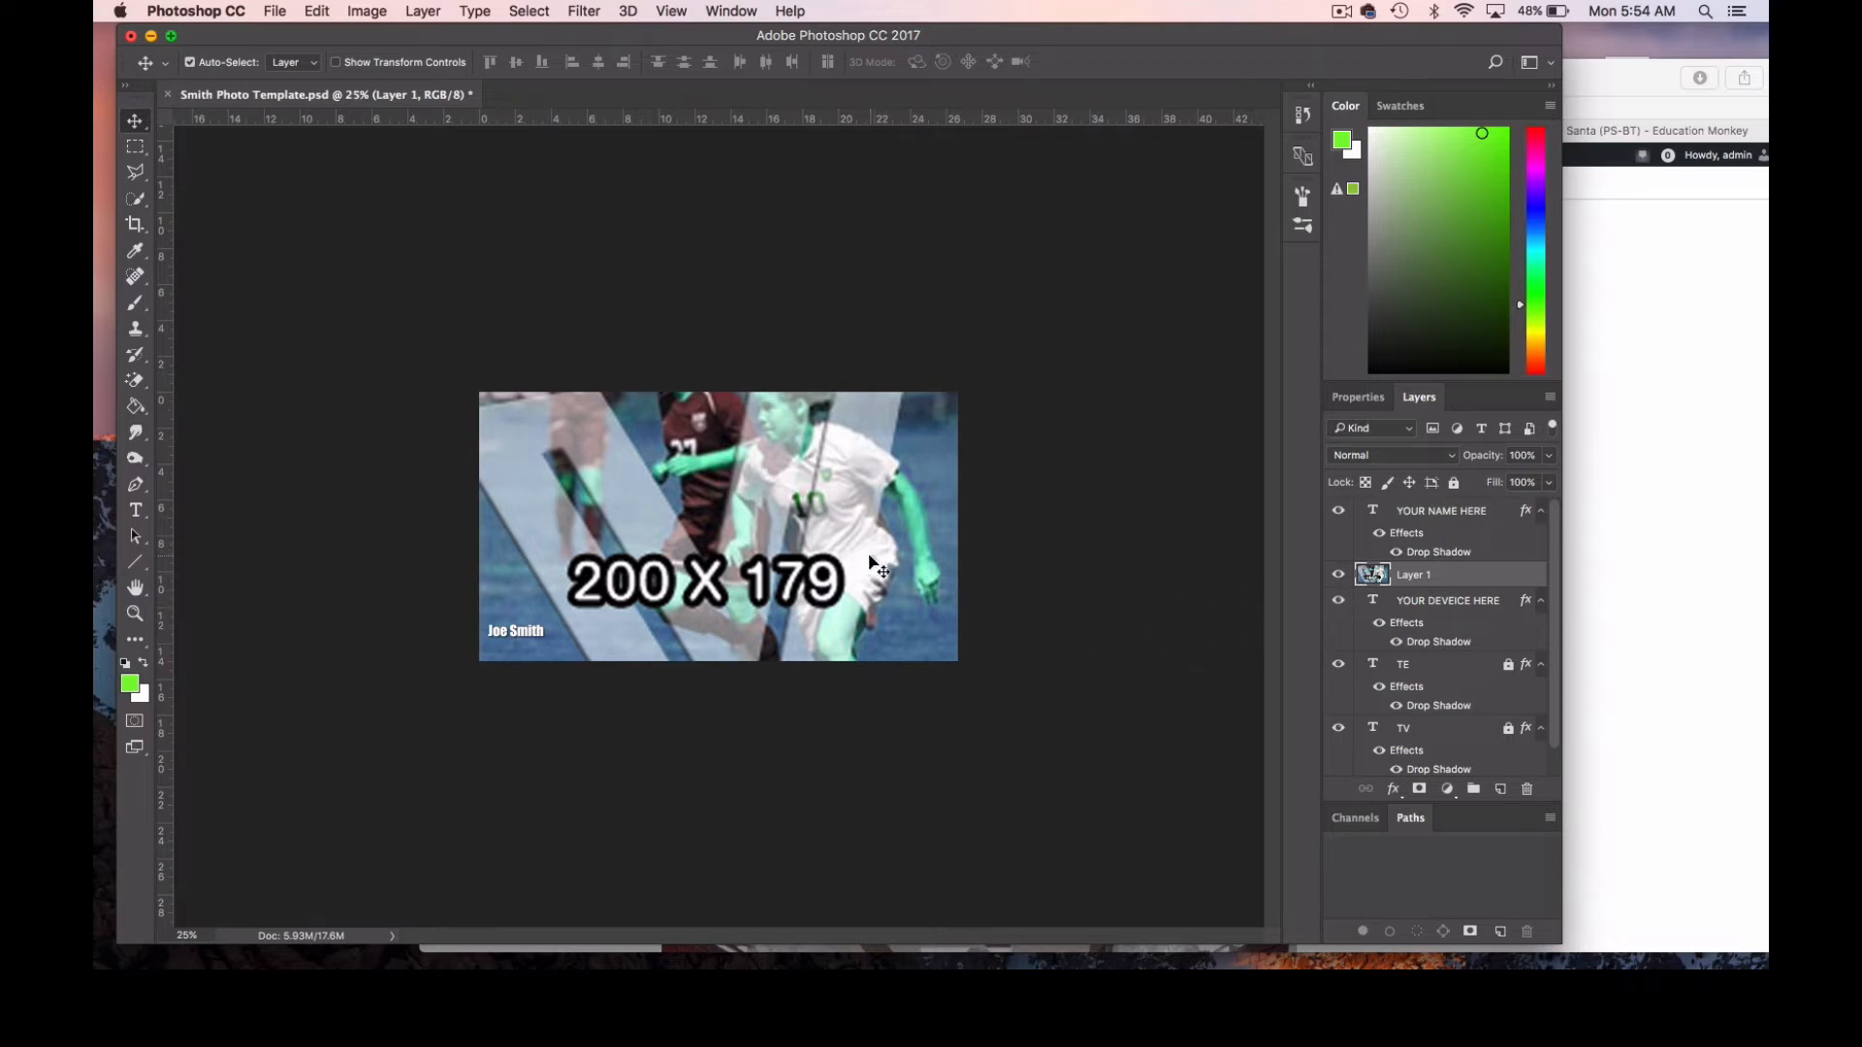
# Hide and reshow Layer 1, and move it down the layer stack to directly above YOUR PICTURE HERE.
pyautogui.click(1339, 576)
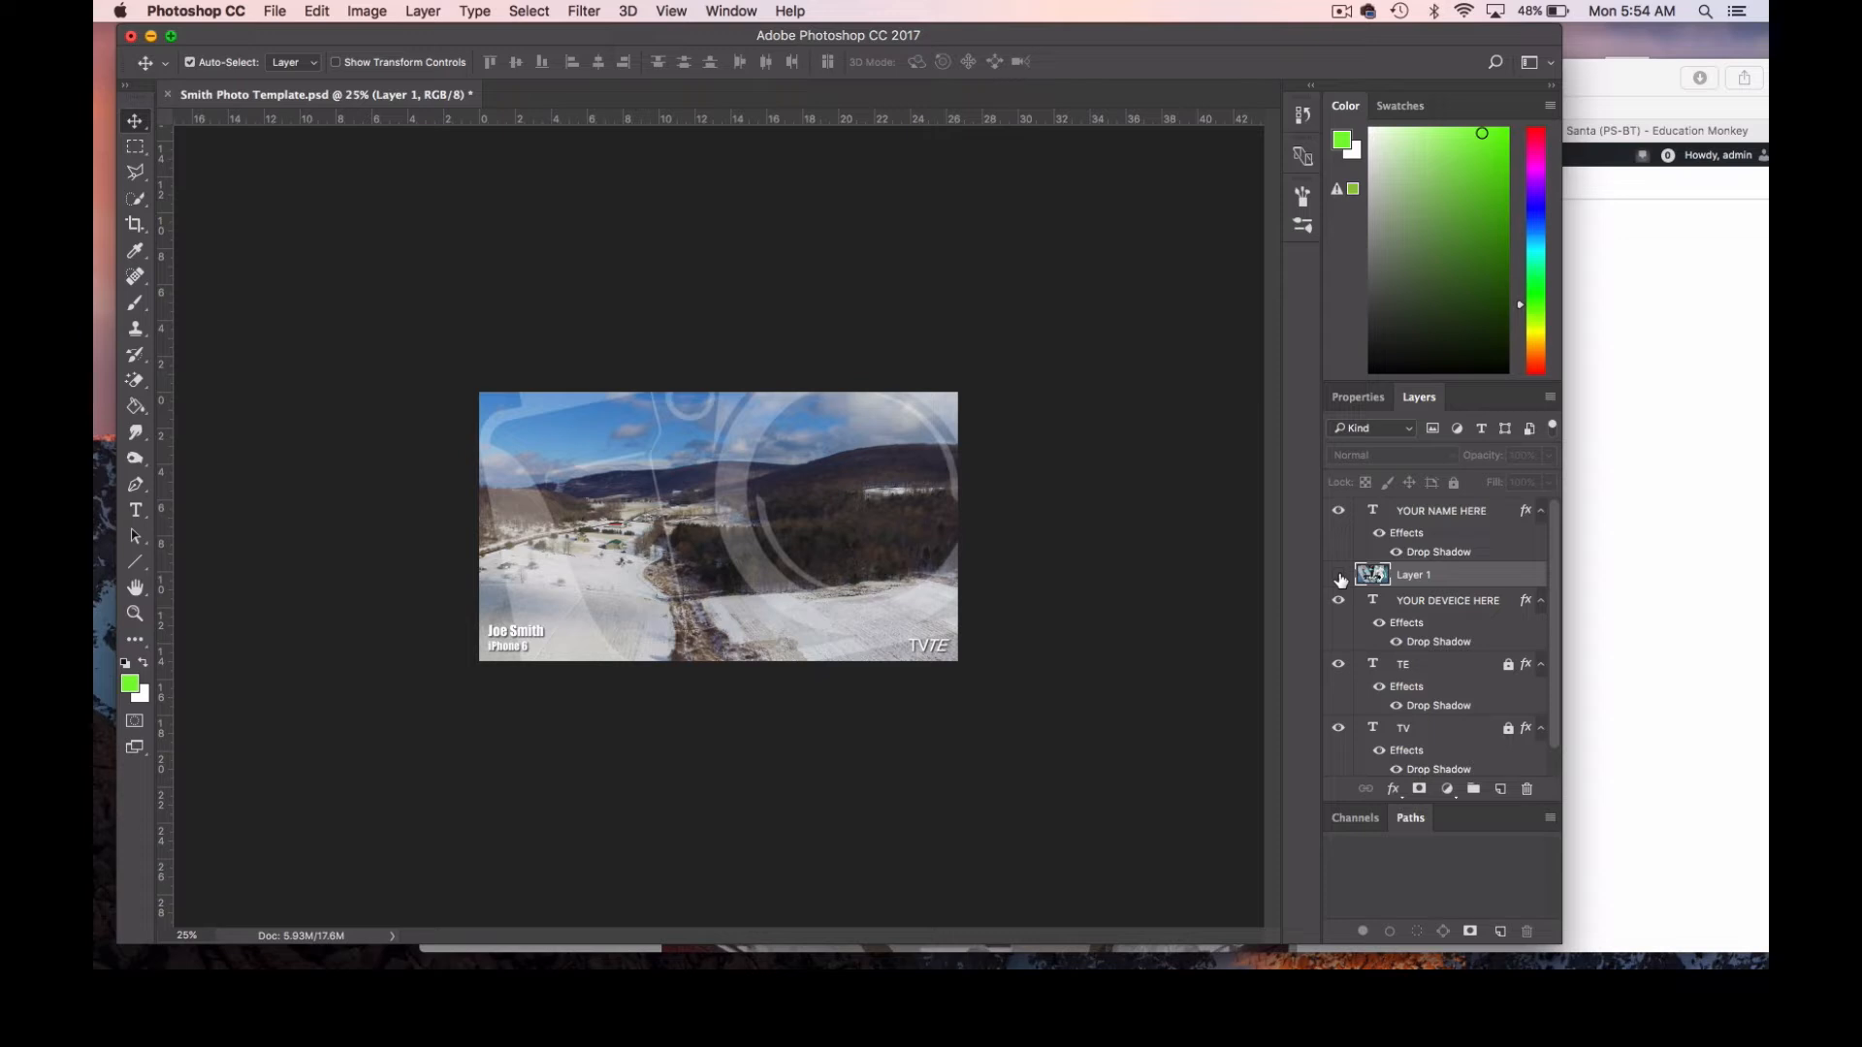
pyautogui.click(1339, 576)
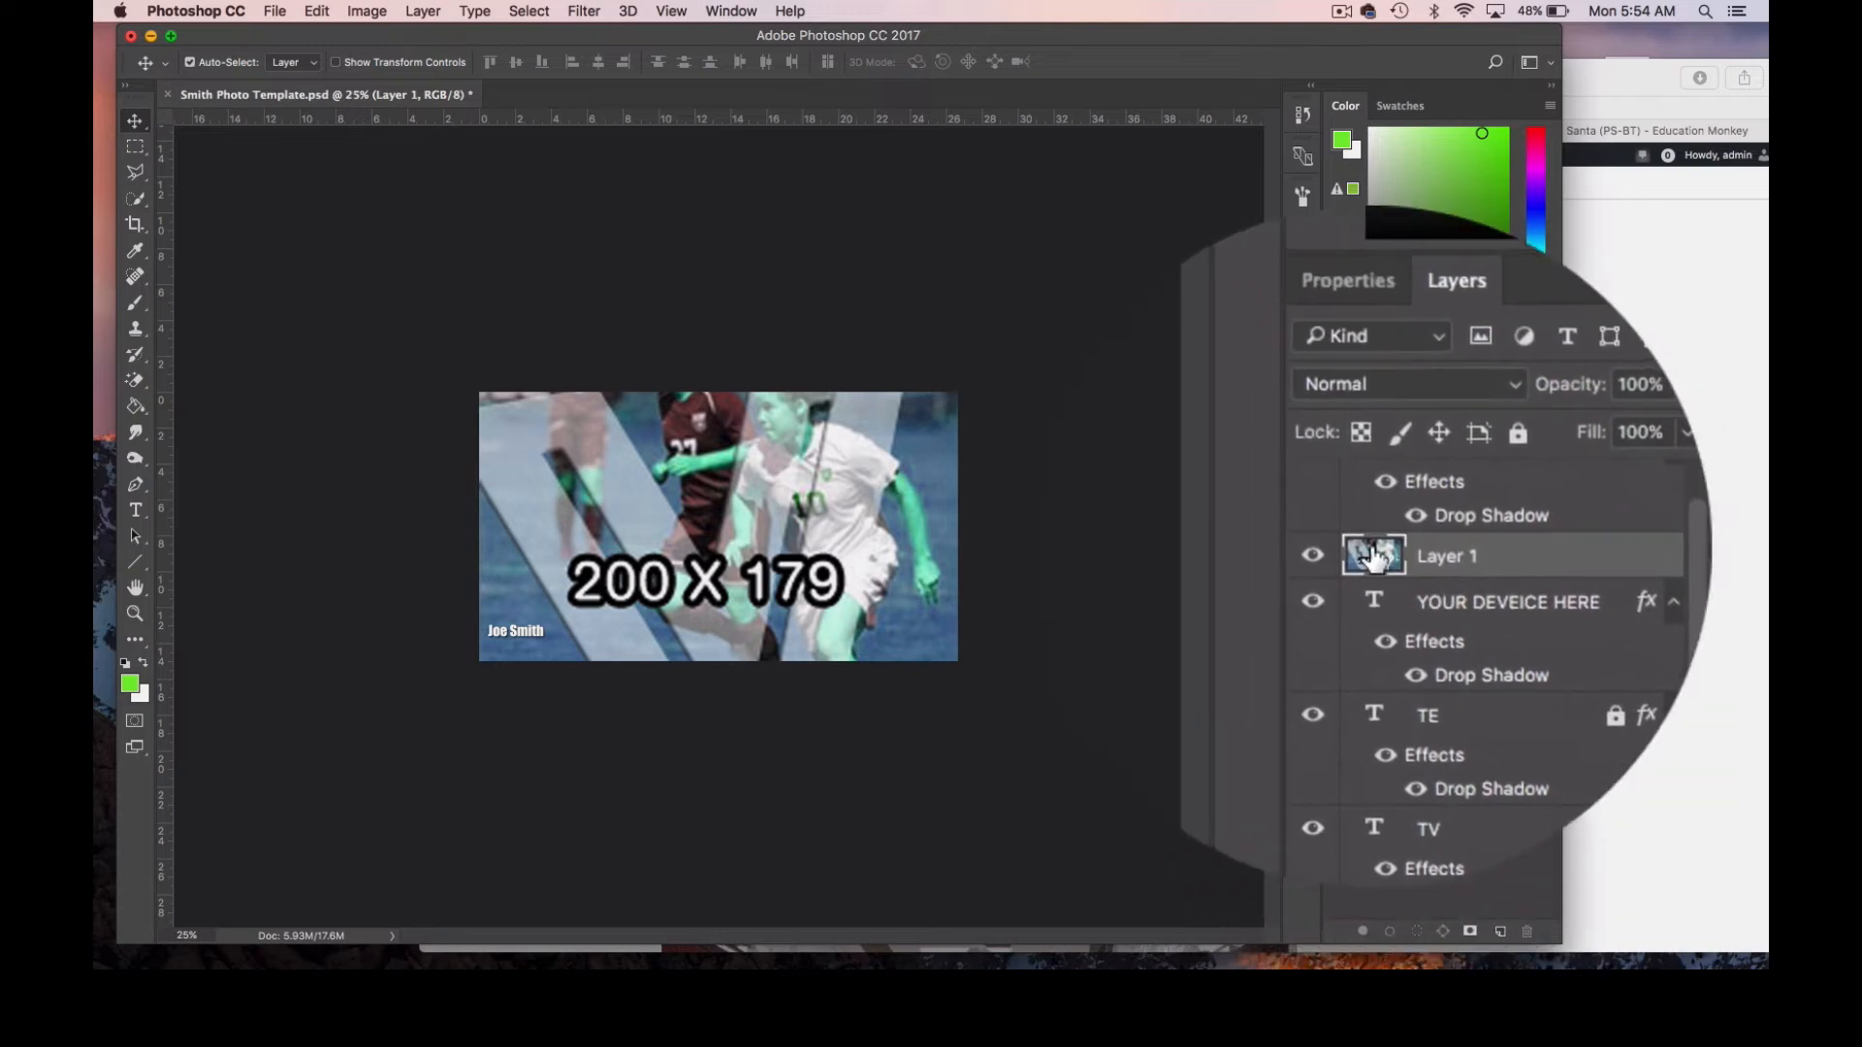
pyautogui.moveTo(1403, 558); pyautogui.dragTo(1382, 718)
pyautogui.moveTo(1388, 642); pyautogui.dragTo(1391, 669)
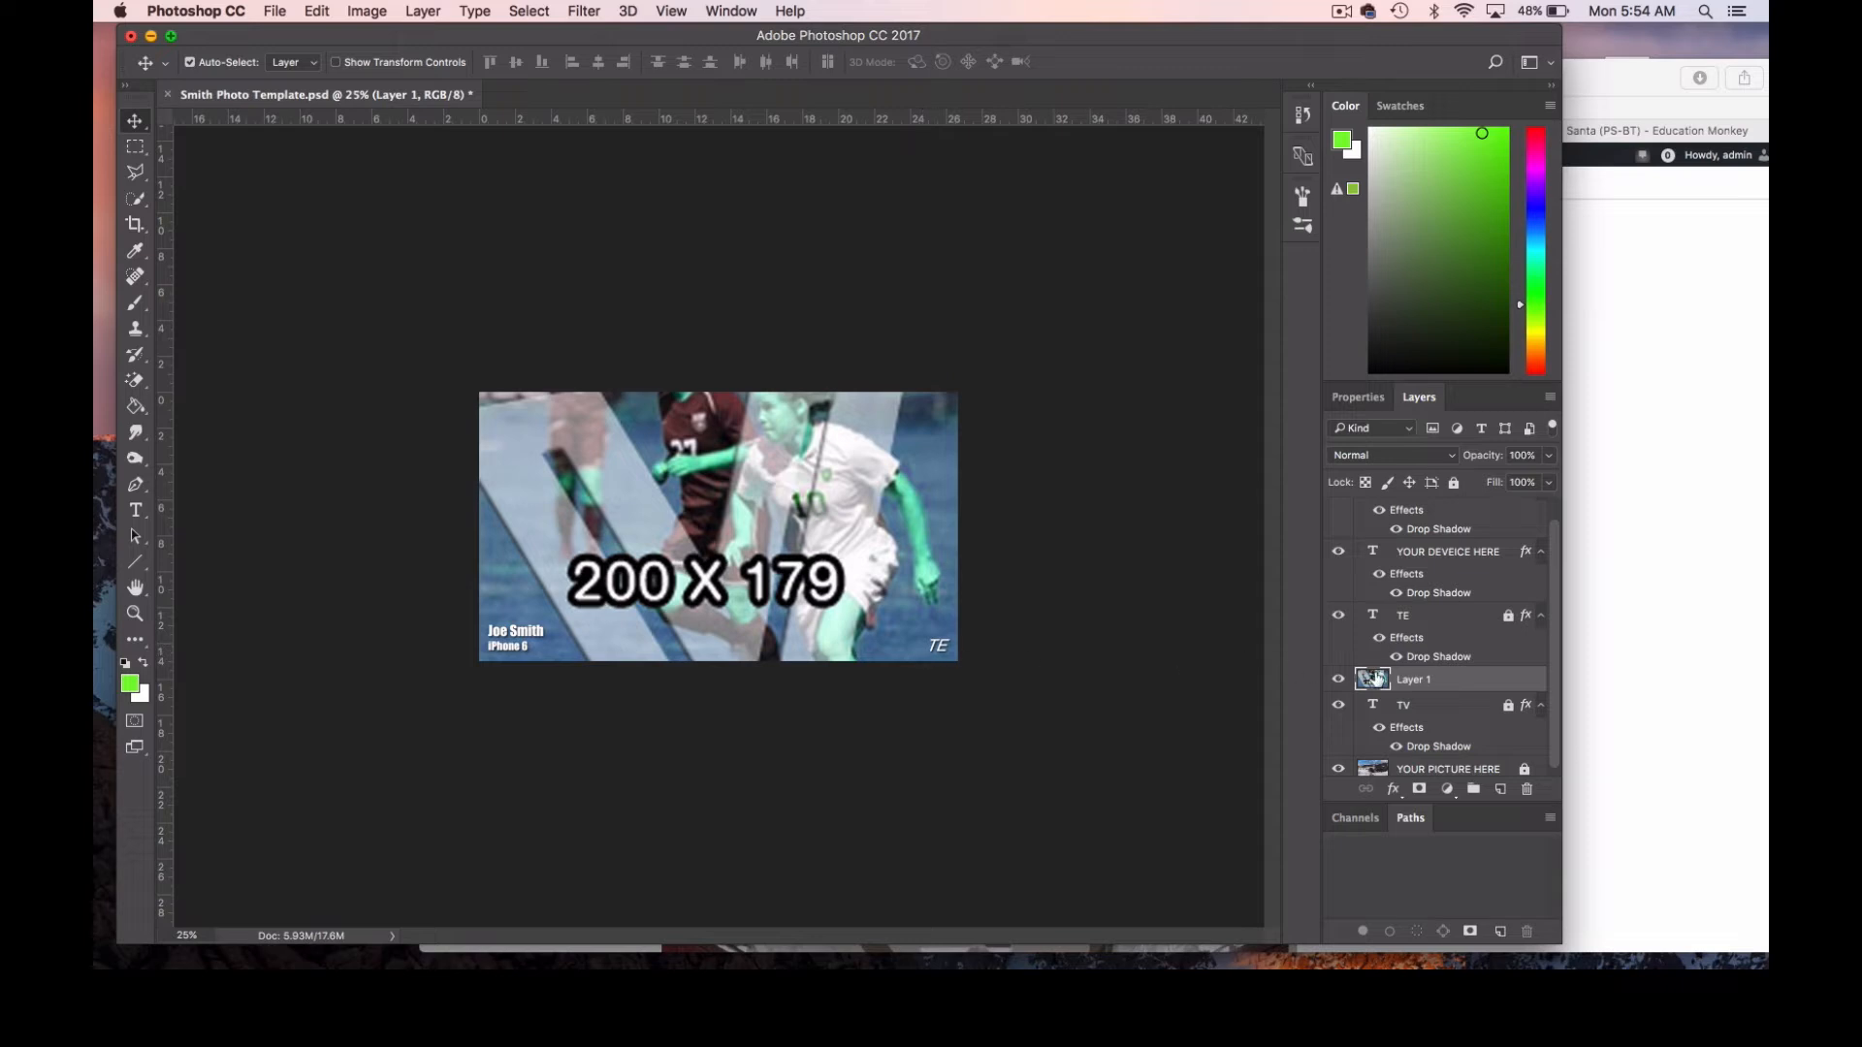
pyautogui.moveTo(1383, 681); pyautogui.dragTo(1372, 742)
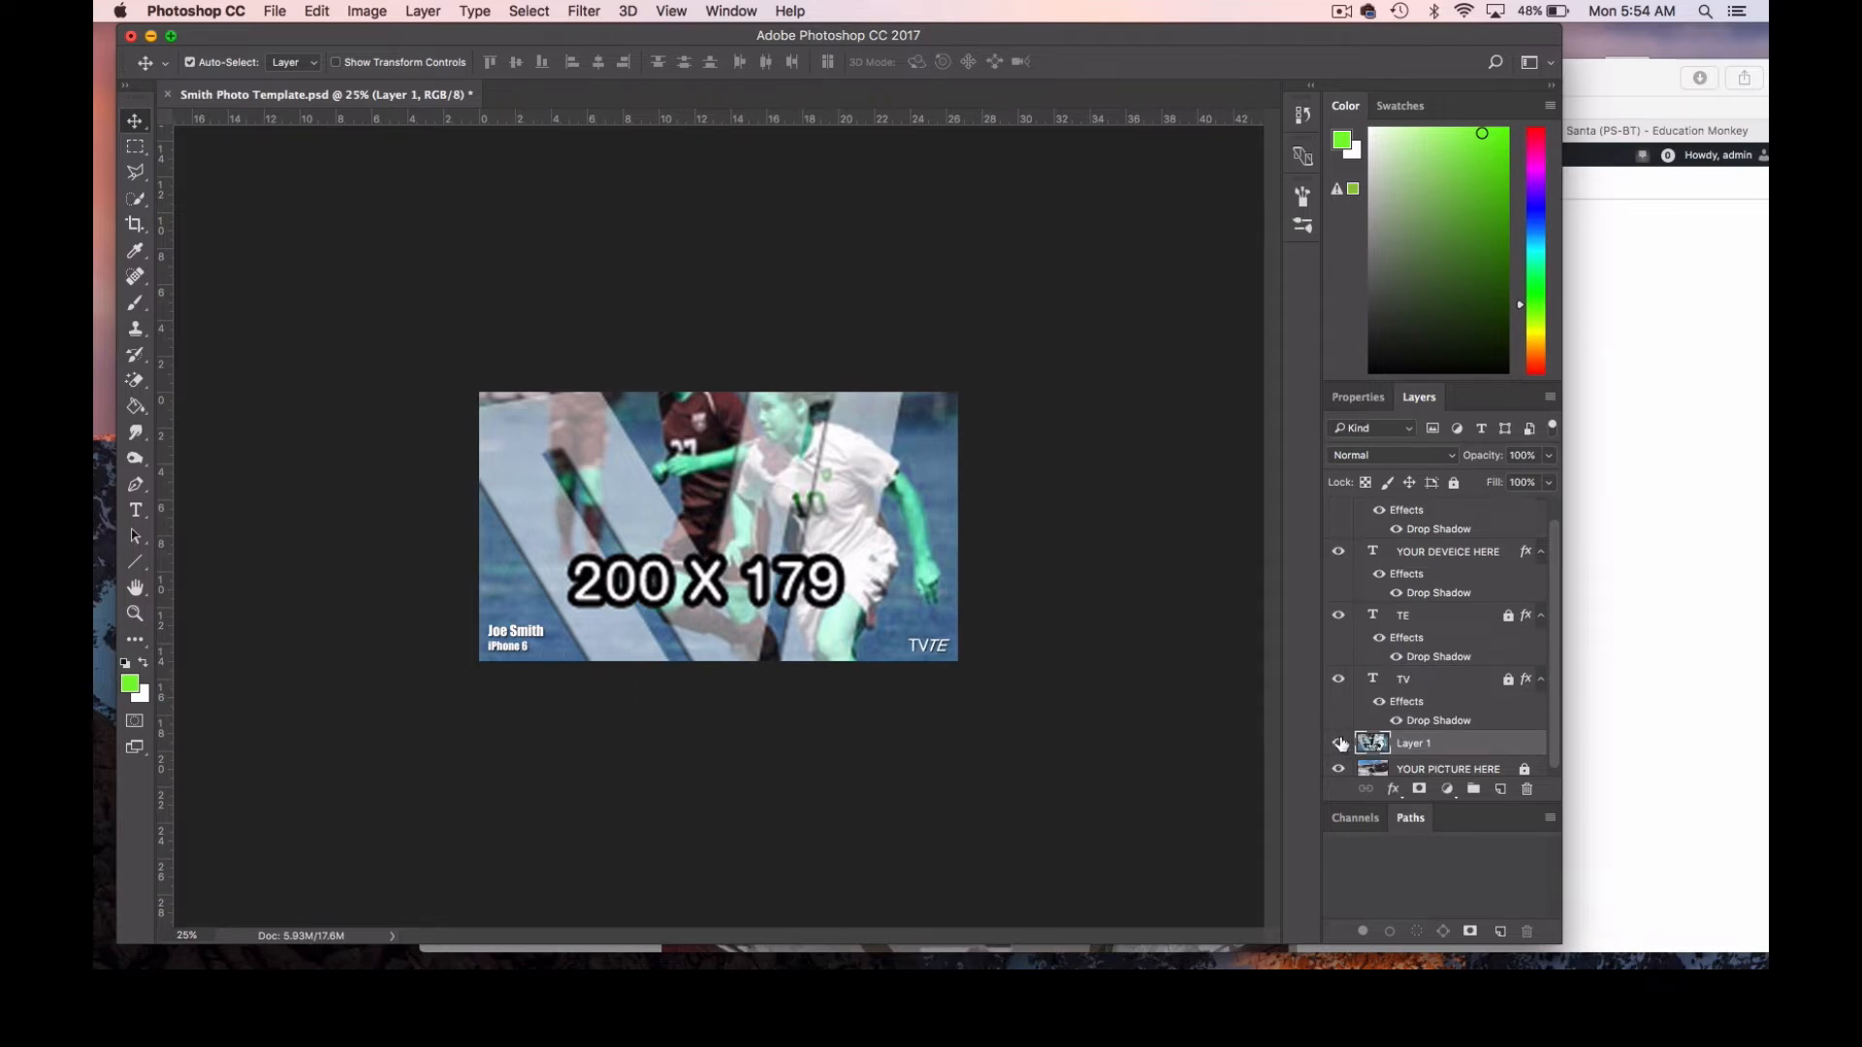
# Minimize the Safari window to uncover the desktop and return to Photoshop.
pyautogui.click(1591, 75)
pyautogui.click(457, 77)
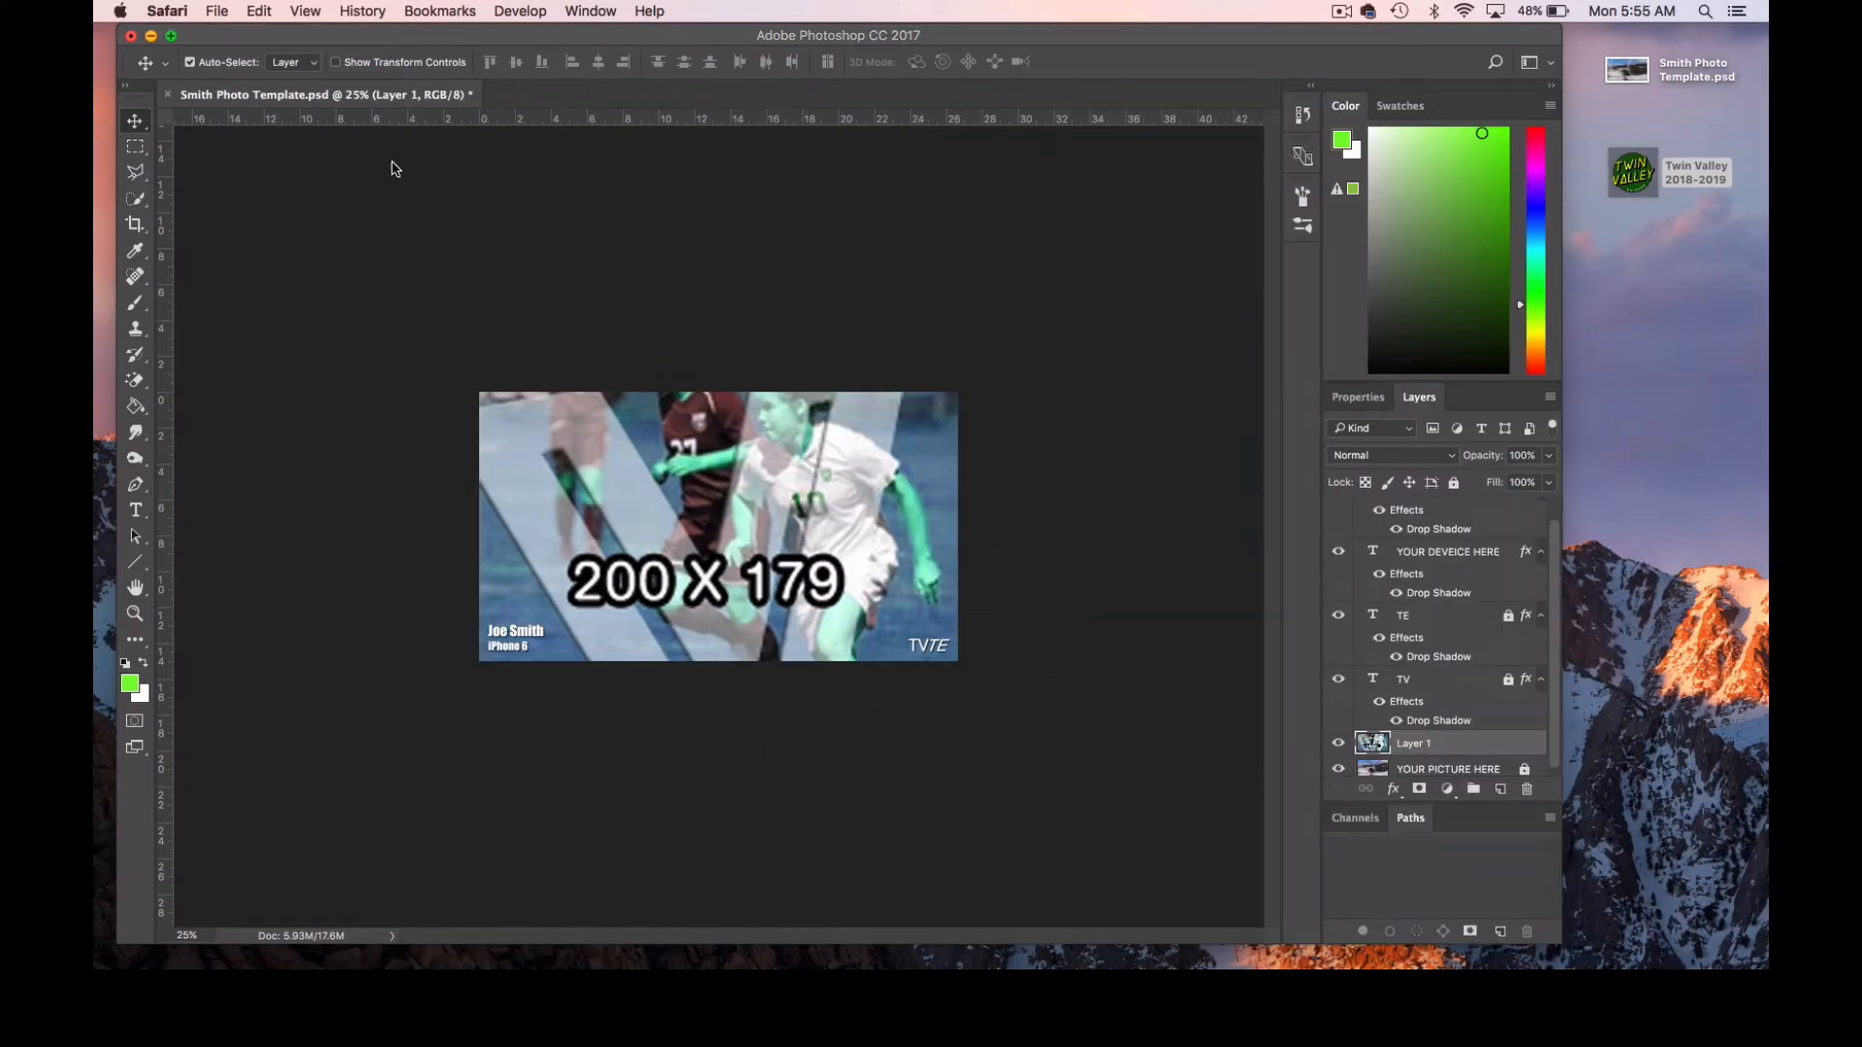
pyautogui.click(284, 60)
# Save a JPEG copy named Smith Soccer to the Desktop at maximum quality 12, and place its file below the Twin Valley 2018-2019 icon.
pyautogui.click(275, 11)
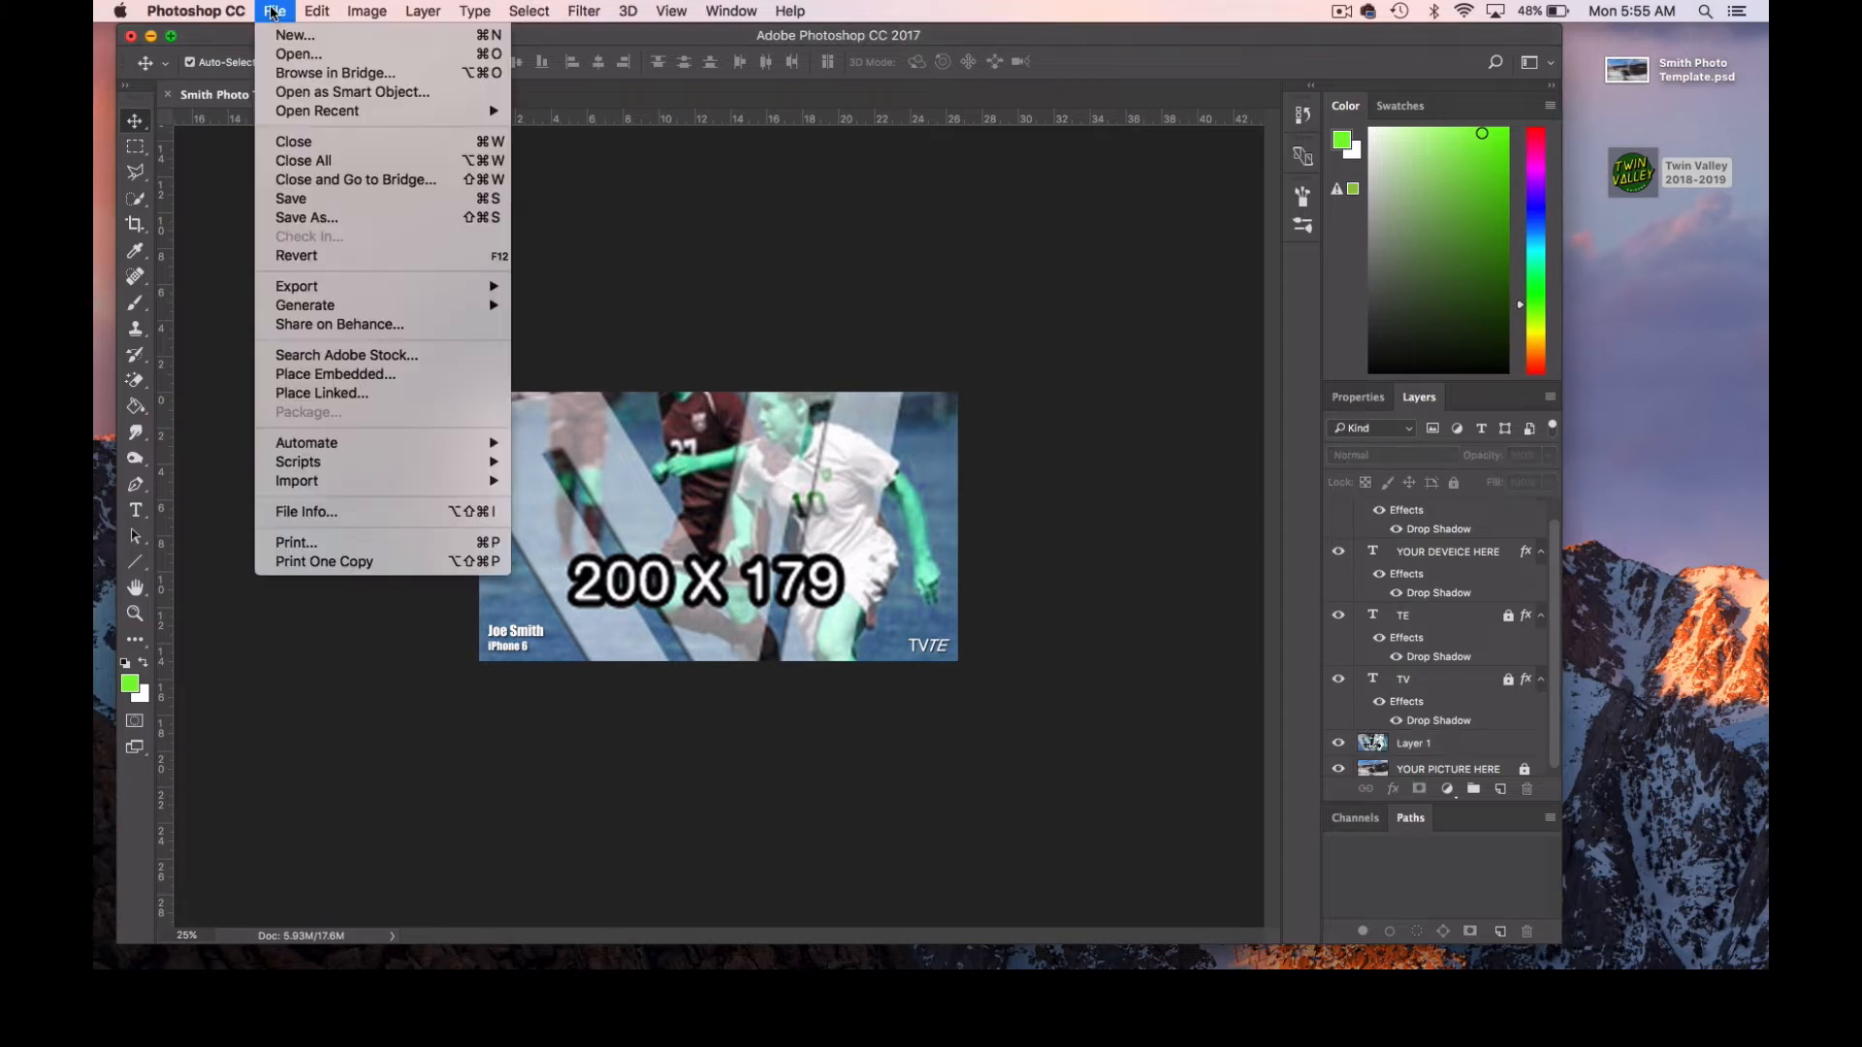
pyautogui.click(335, 217)
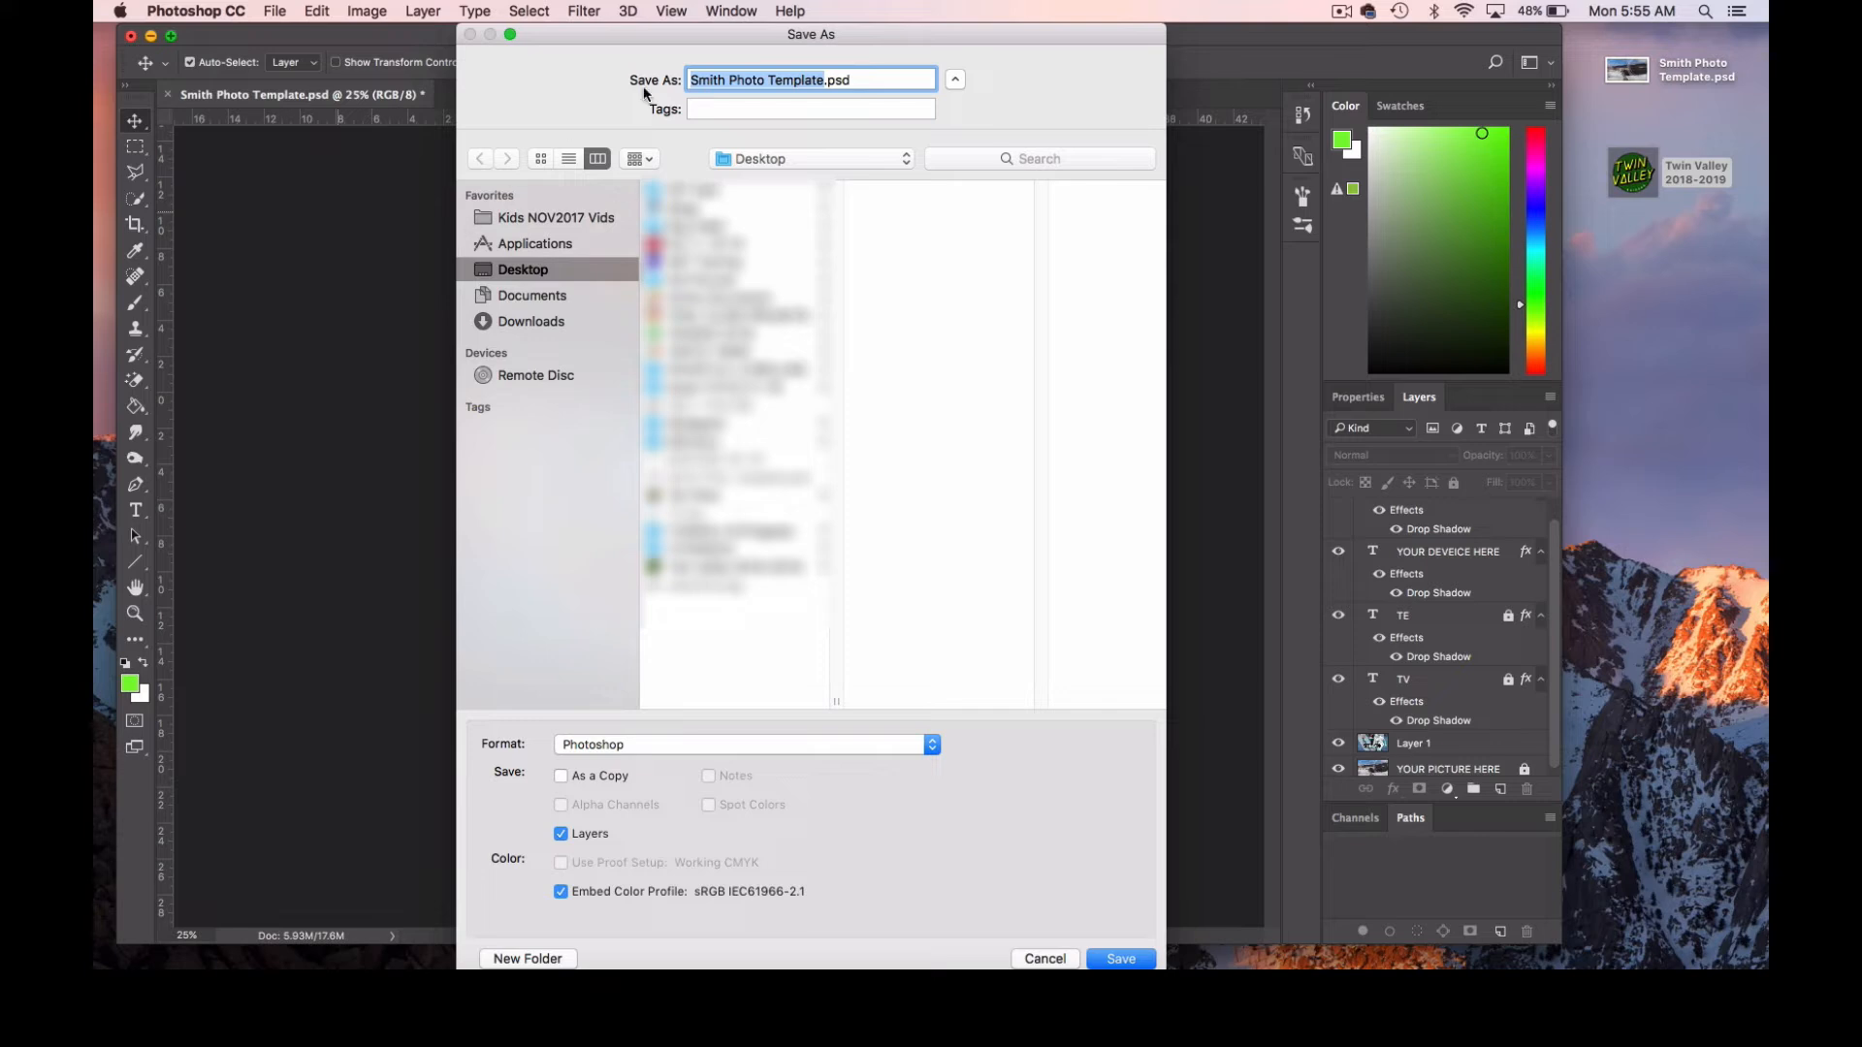
pyautogui.click(729, 84)
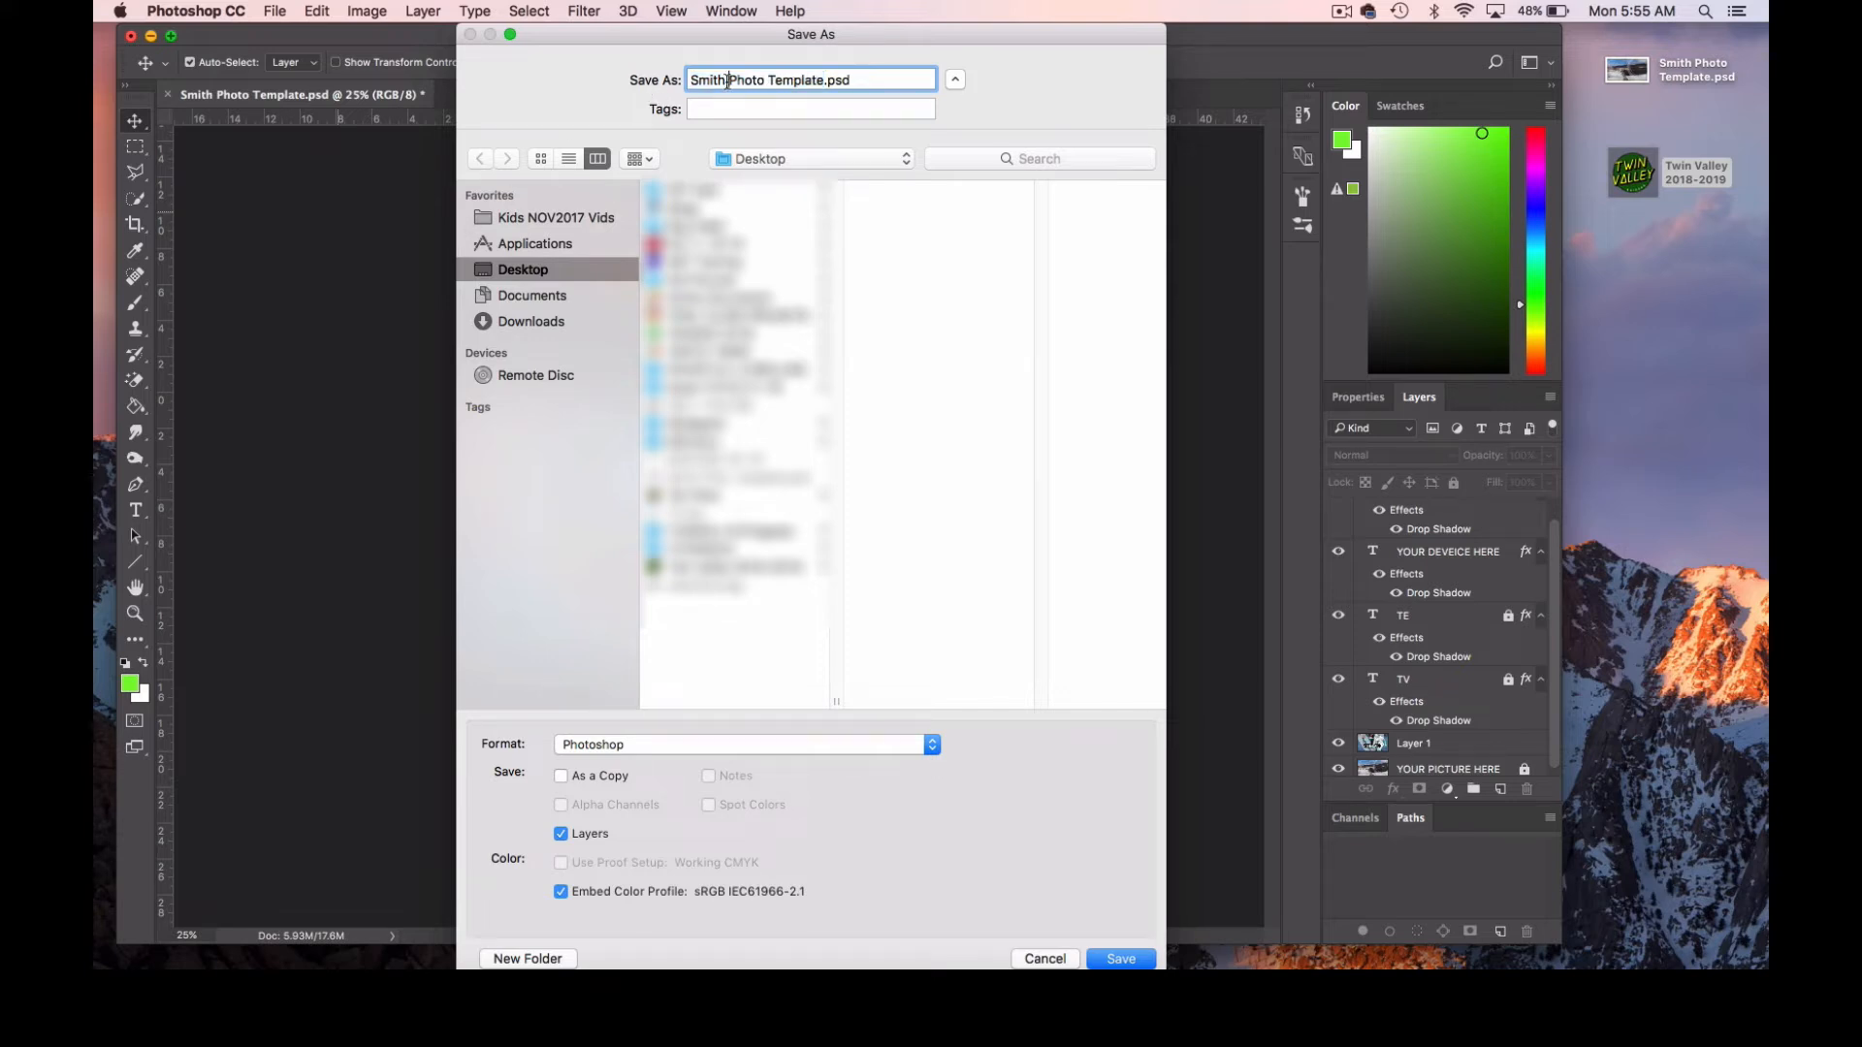
pyautogui.tripleClick(793, 85)
pyautogui.write('Smith Soccer')
pyautogui.click(625, 743)
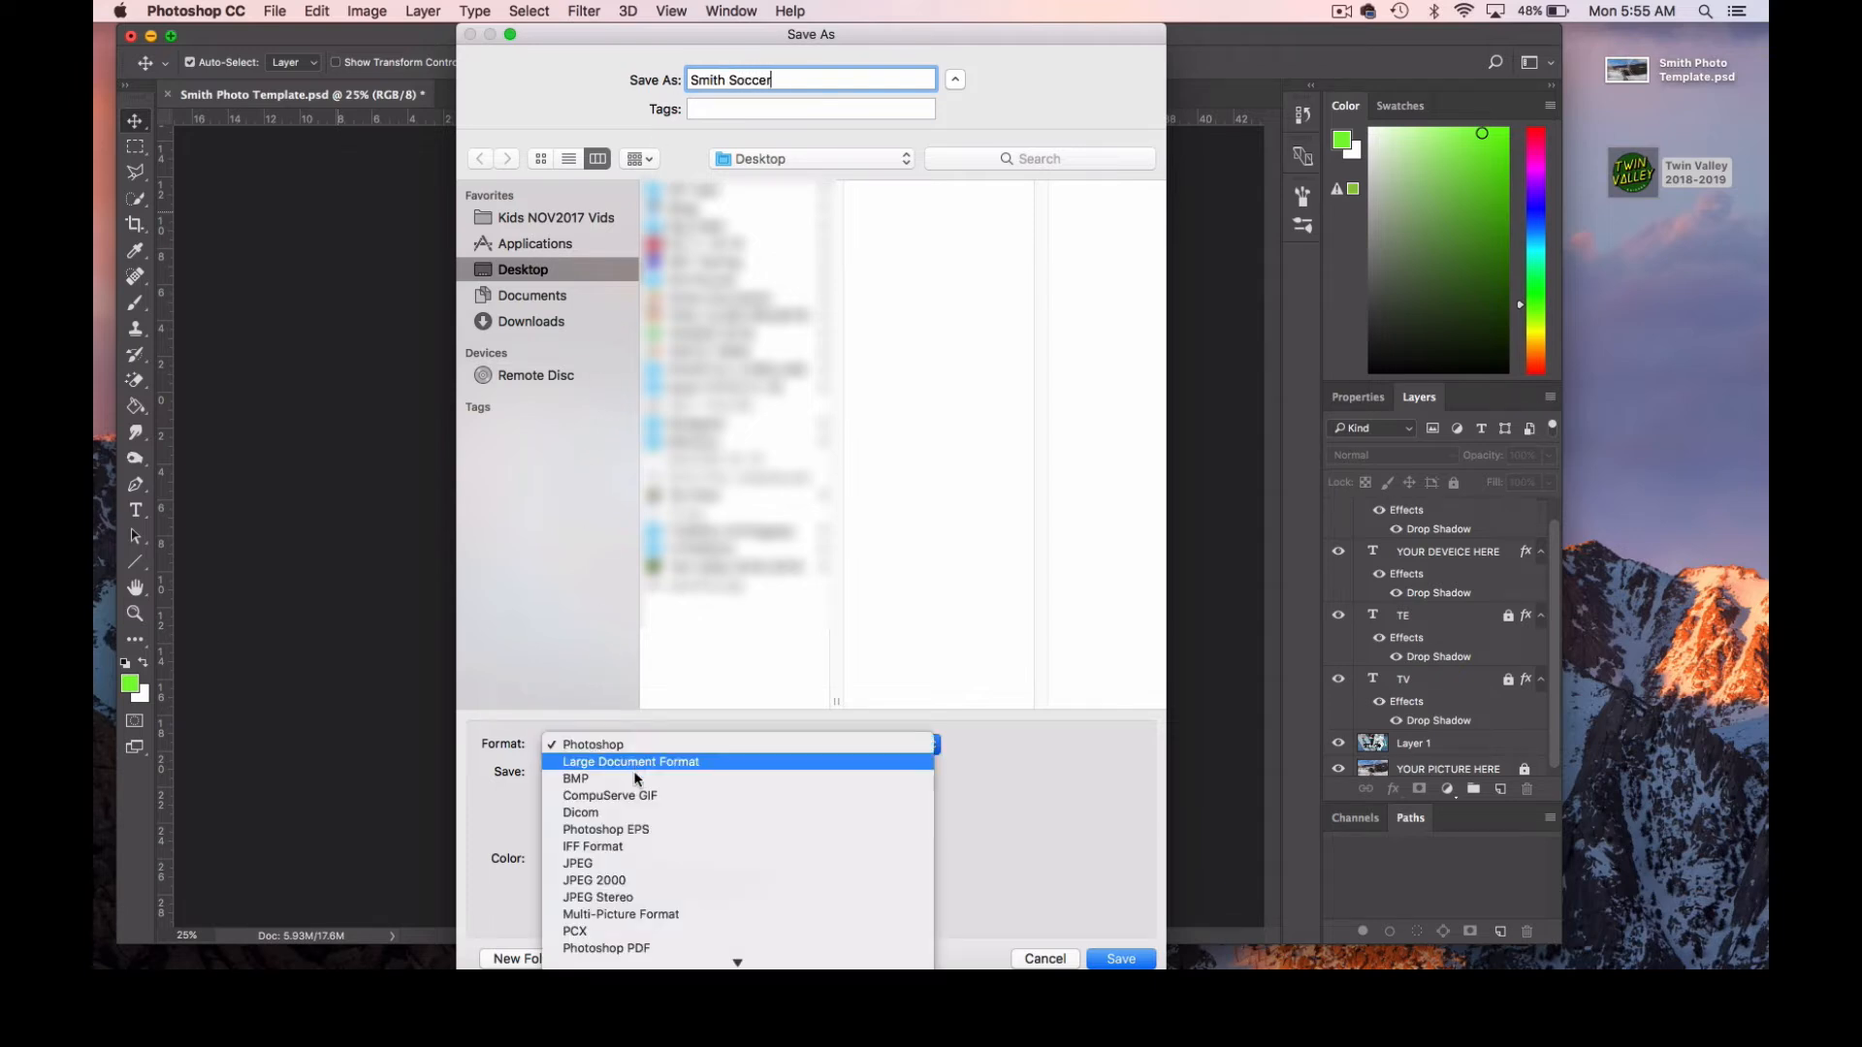
pyautogui.click(650, 859)
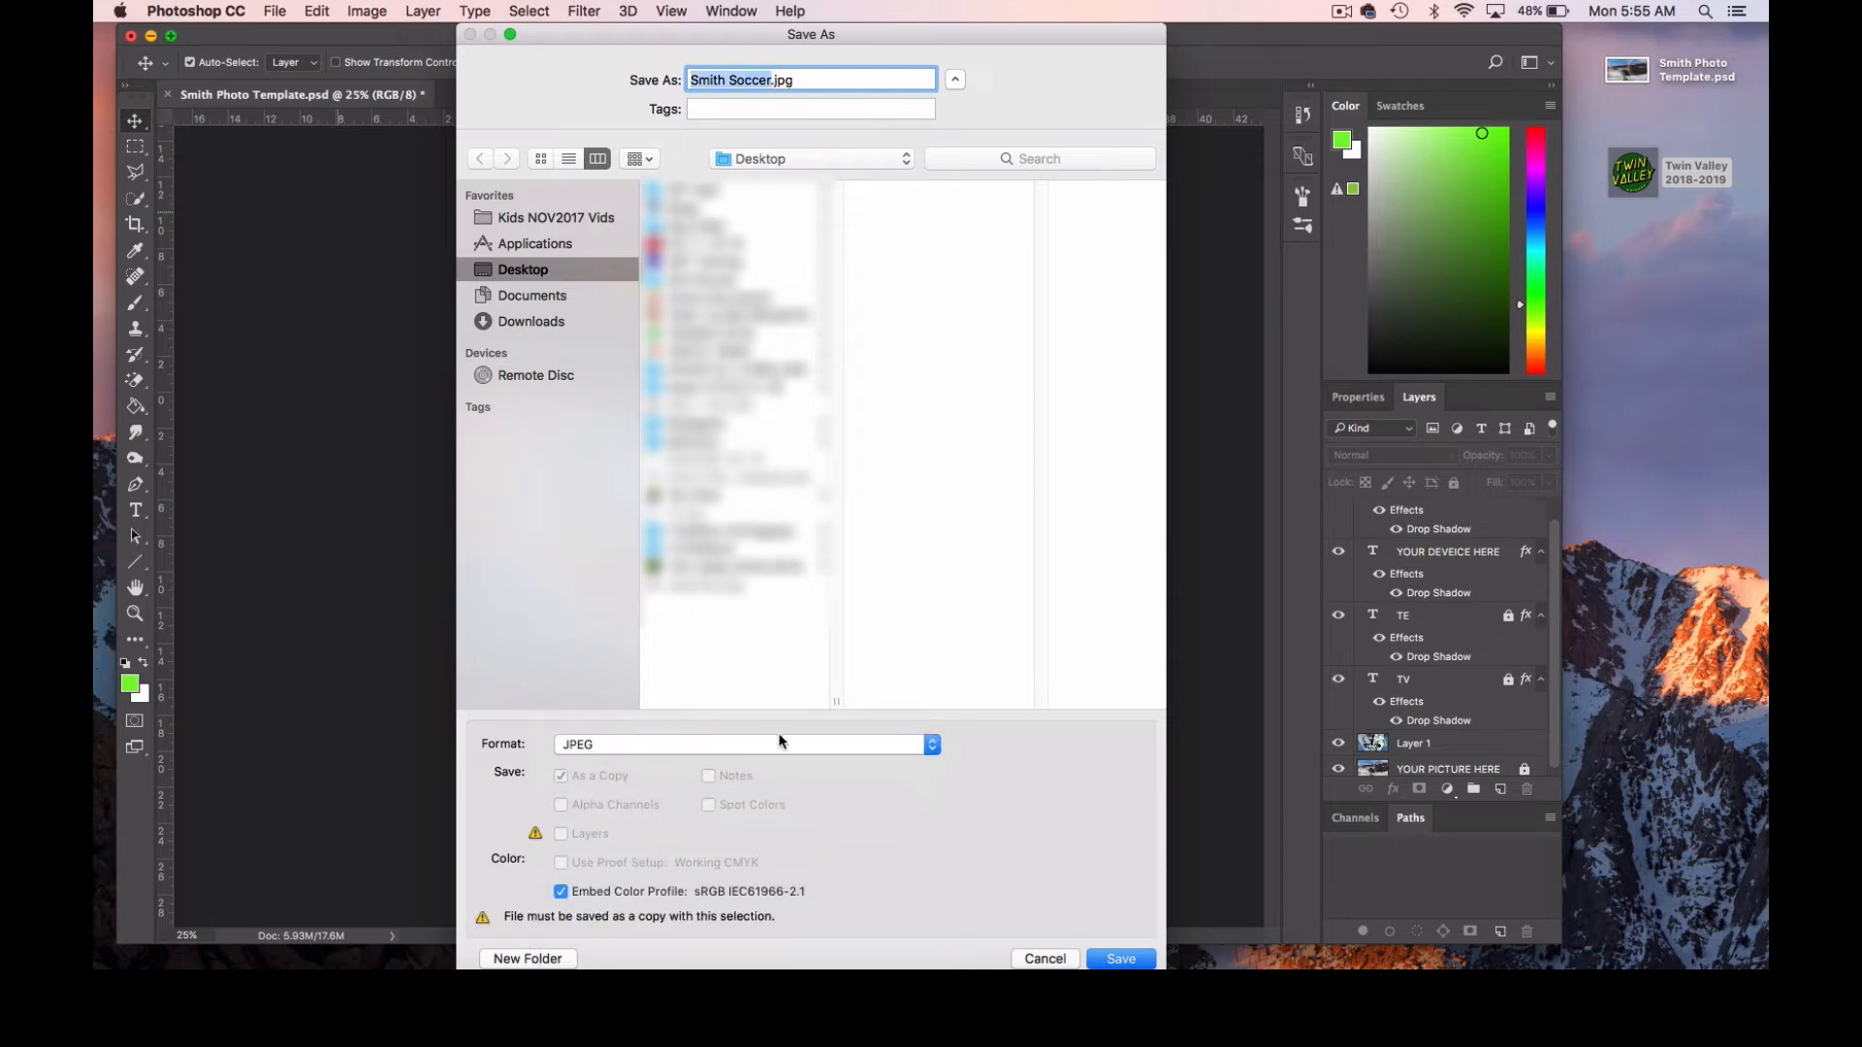
pyautogui.click(1120, 958)
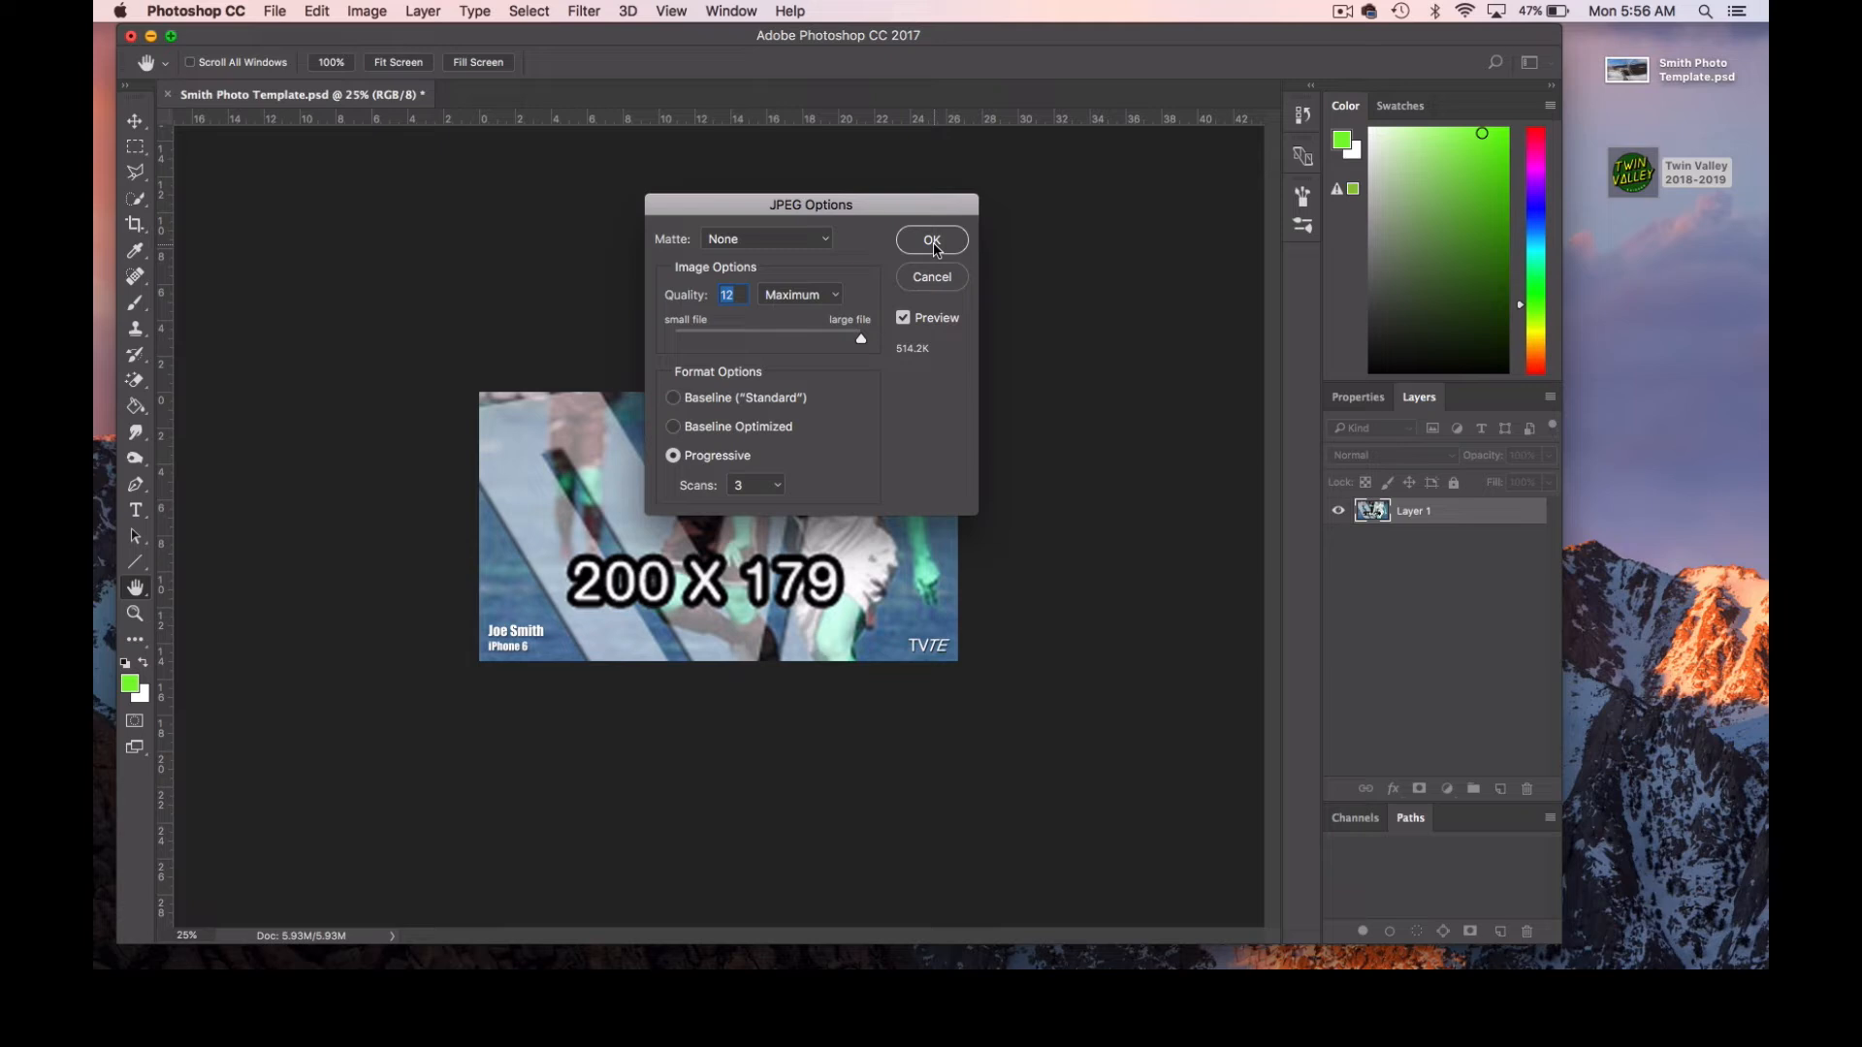
pyautogui.click(933, 246)
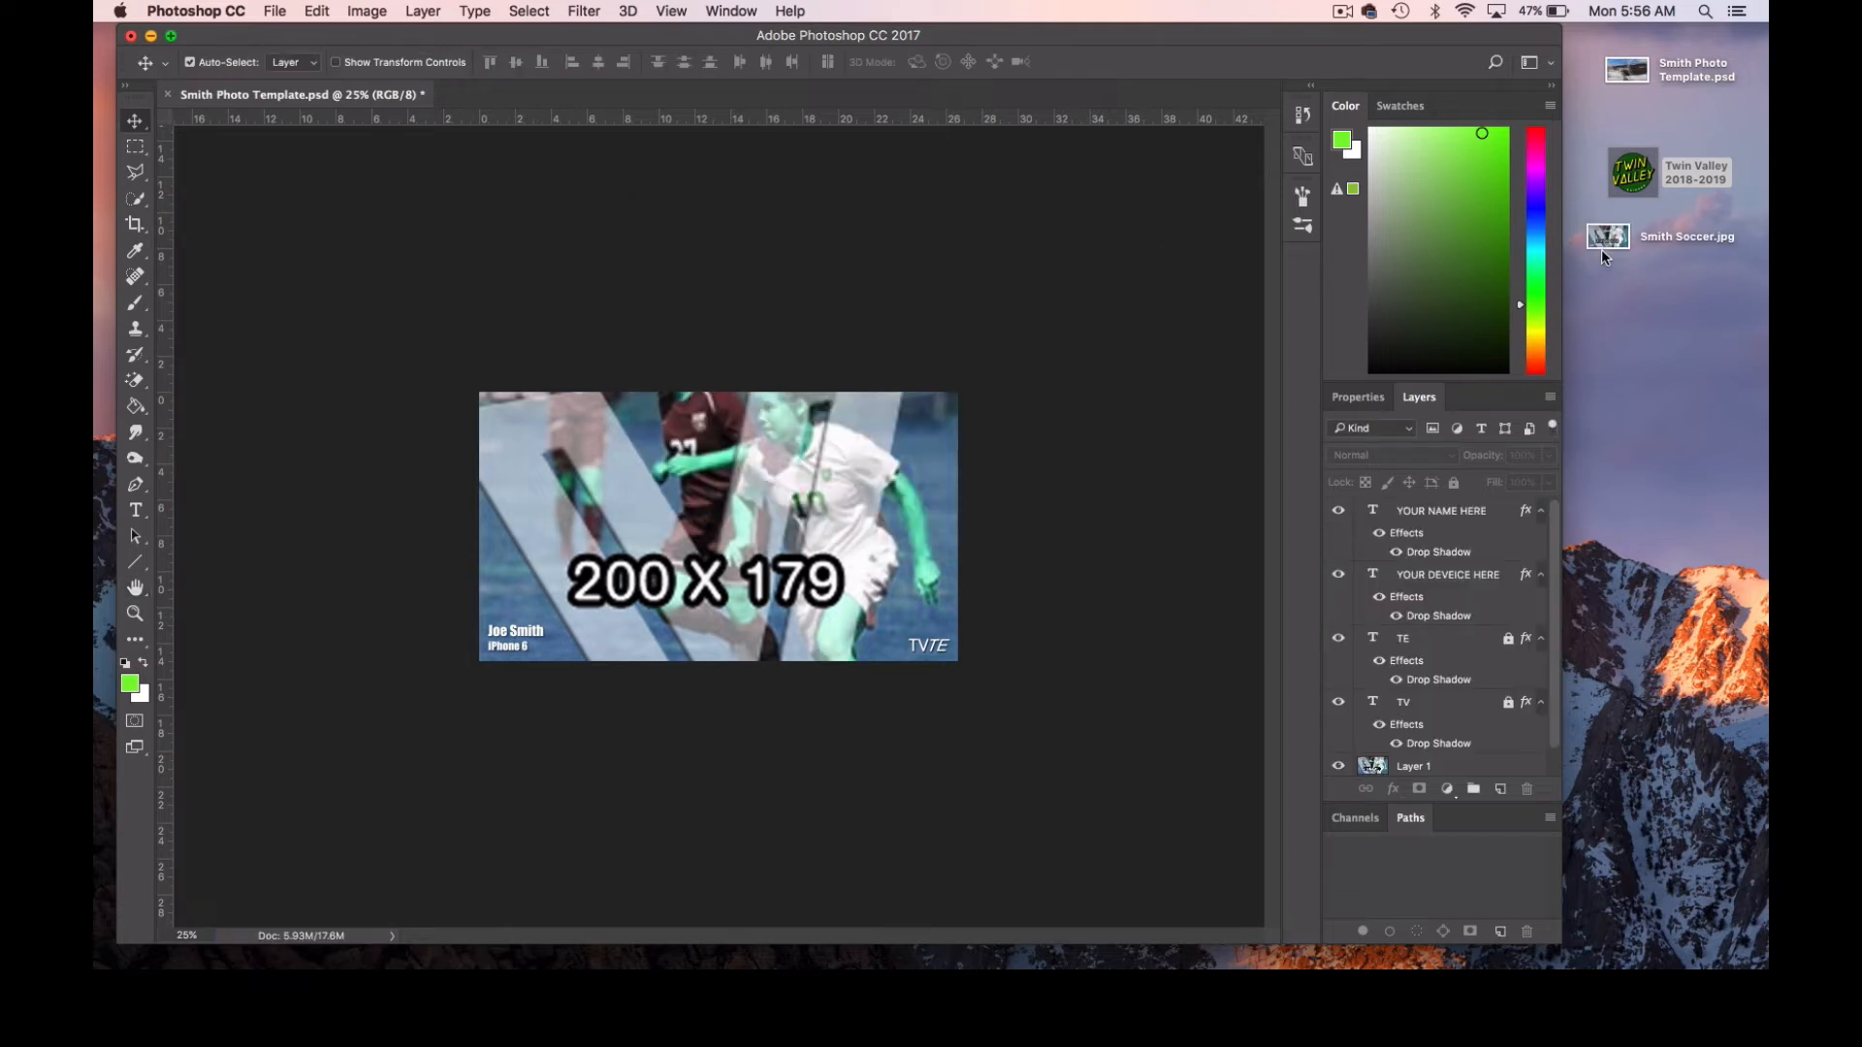
pyautogui.moveTo(1615, 248); pyautogui.dragTo(1646, 266)
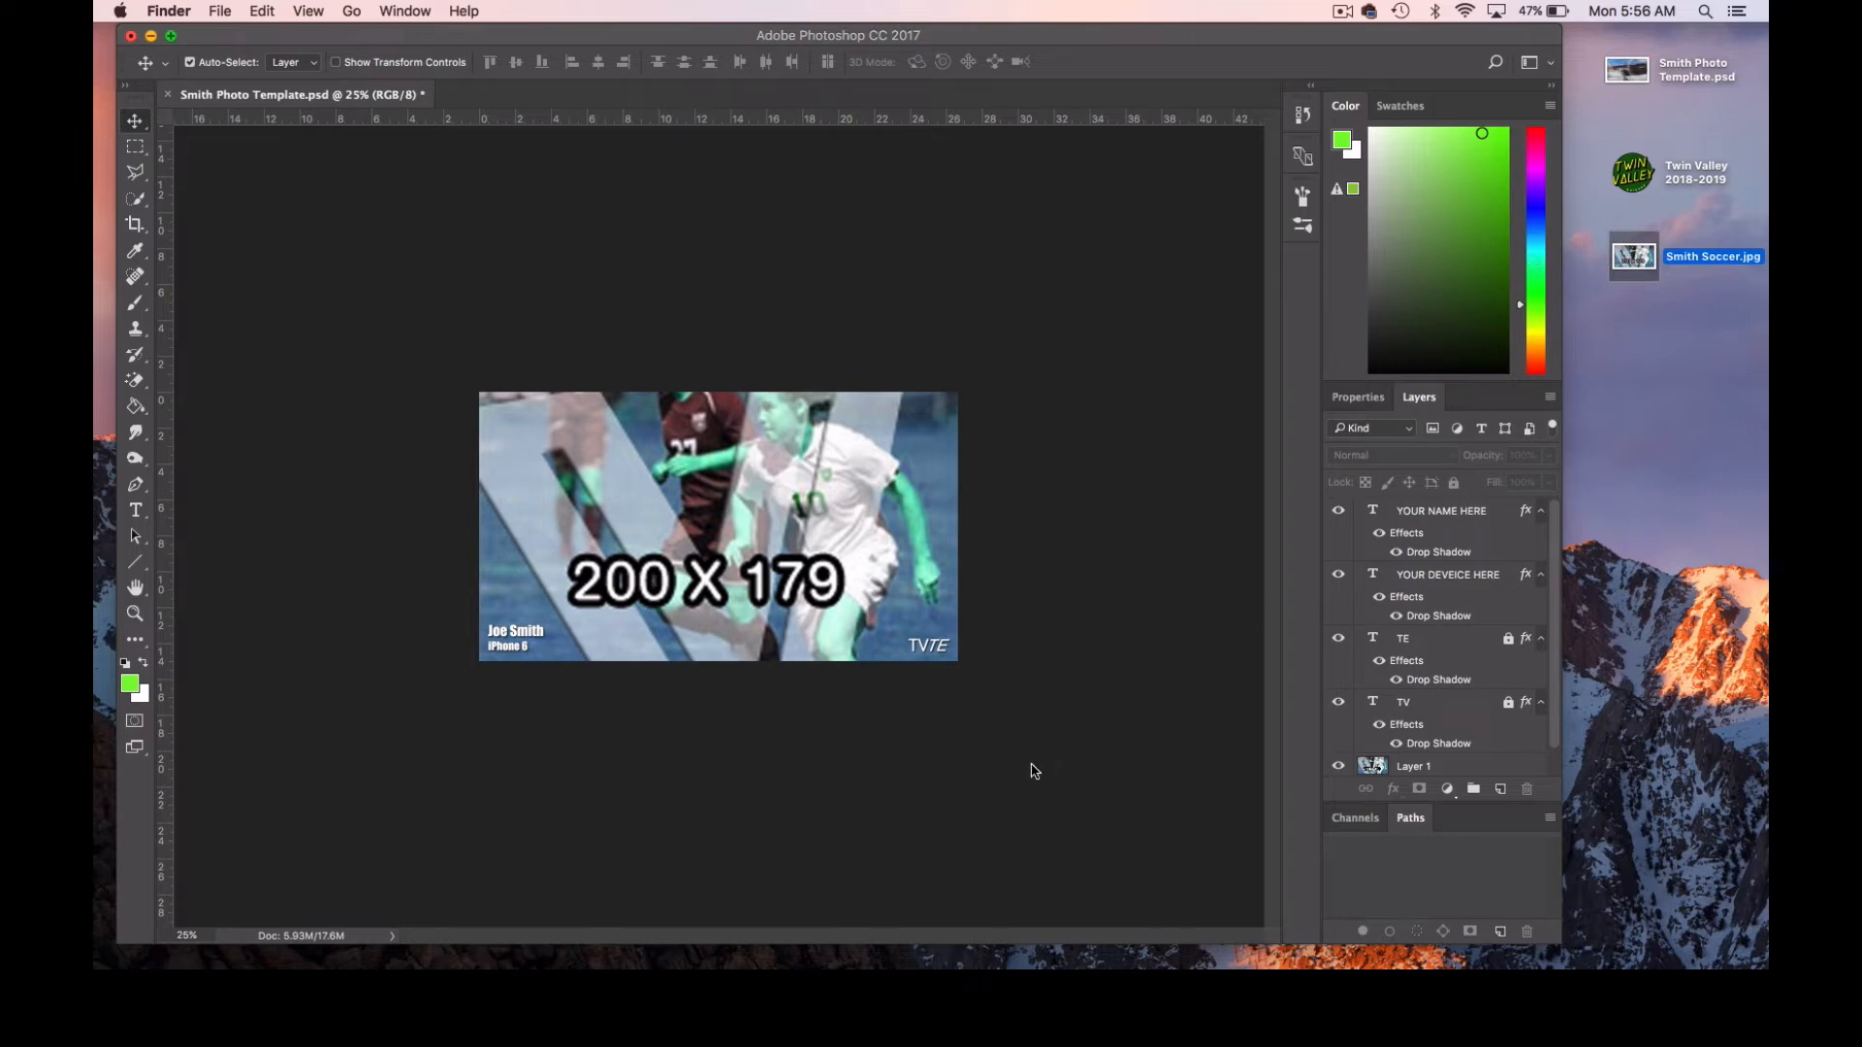
# Switch back to Safari, look over the Transform I practice images, and bring up the Transform II lesson page.
pyautogui.click(416, 967)
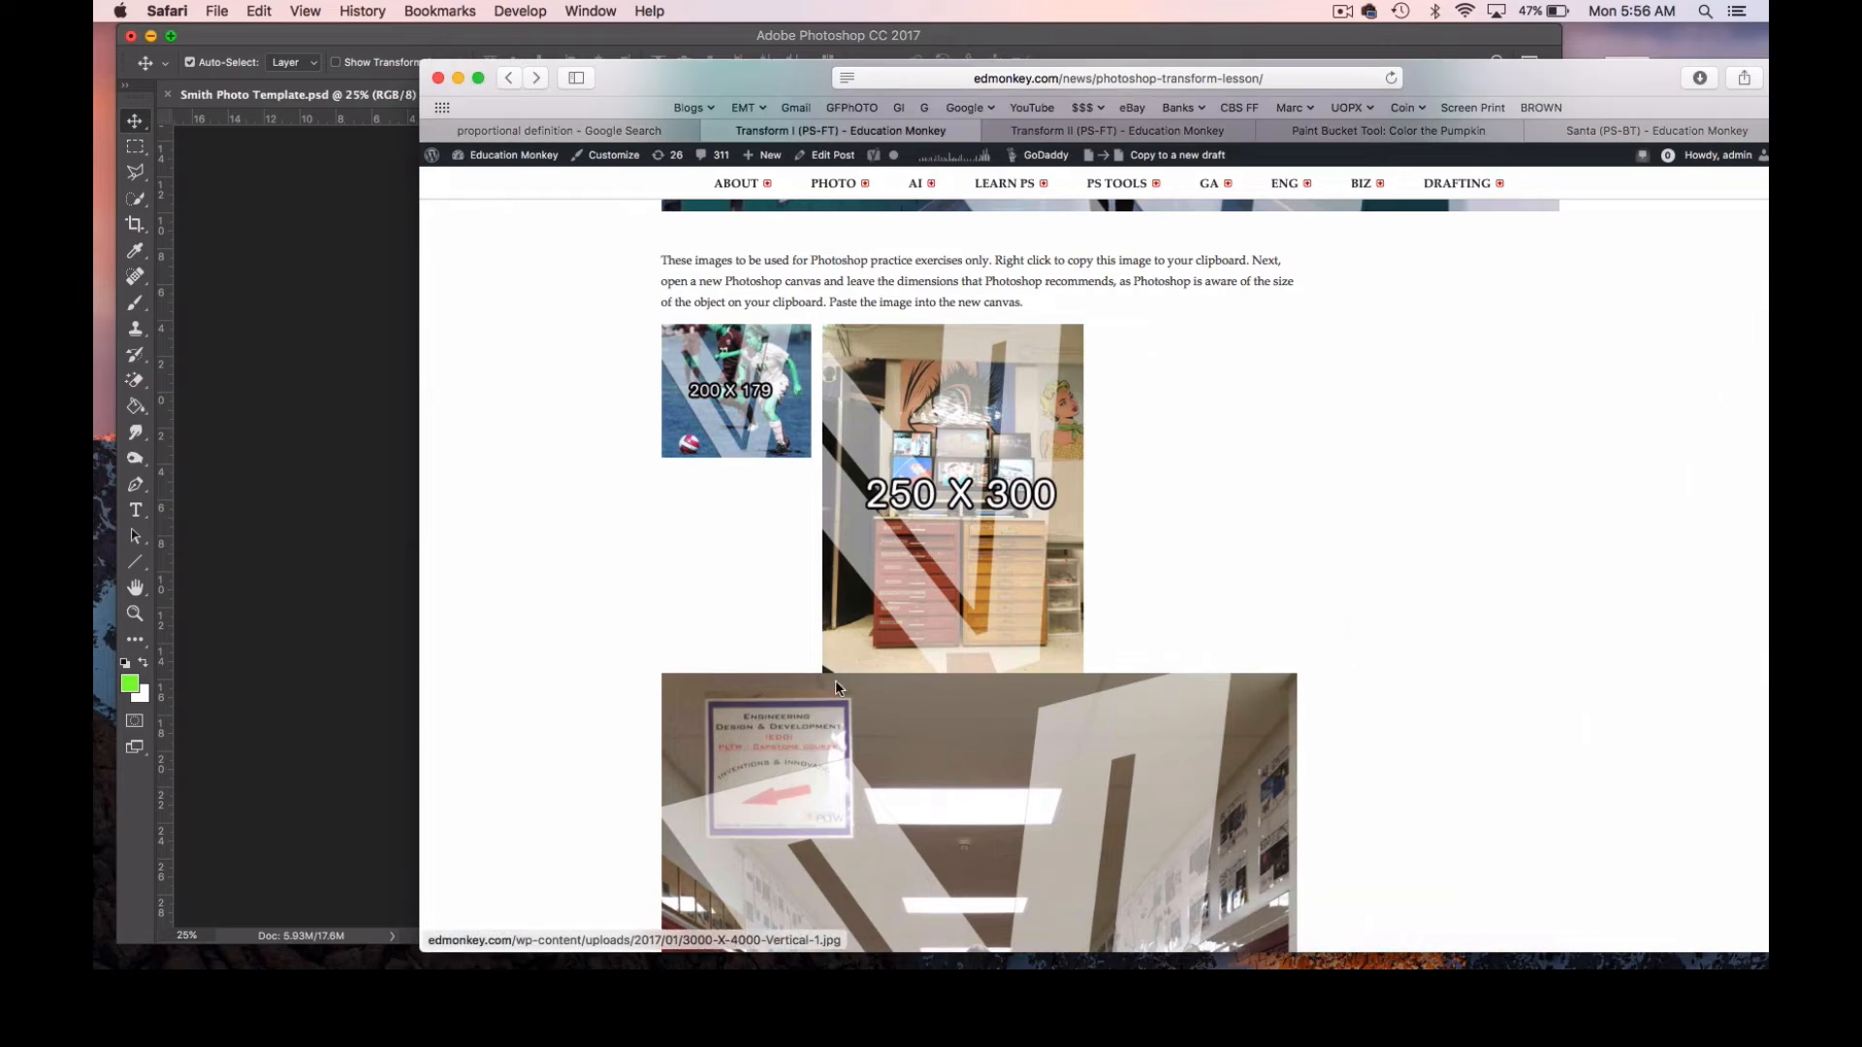
pyautogui.scroll(-10, 820, 617)
pyautogui.scroll(-5, 820, 618)
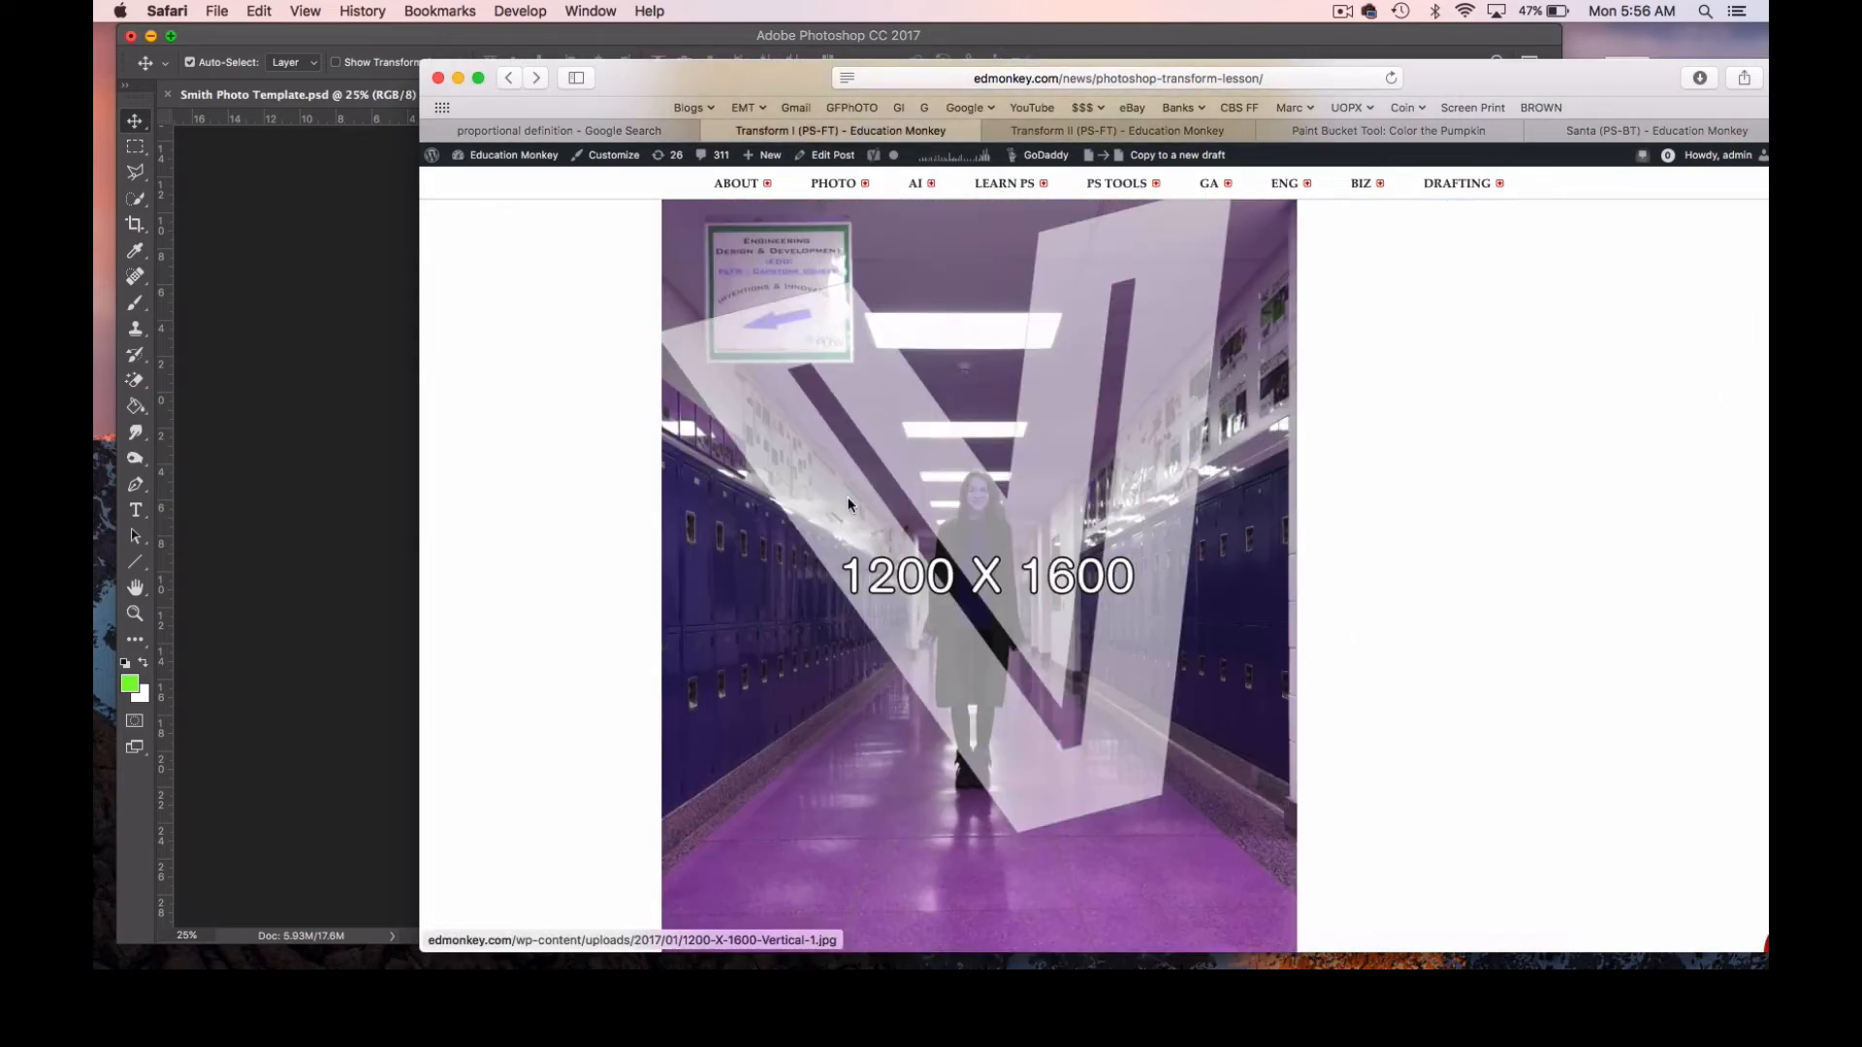
pyautogui.click(1076, 132)
# Find the 3024 X 4032 mural image among the Transform II practice images and copy it.
pyautogui.scroll(-10, 987, 469)
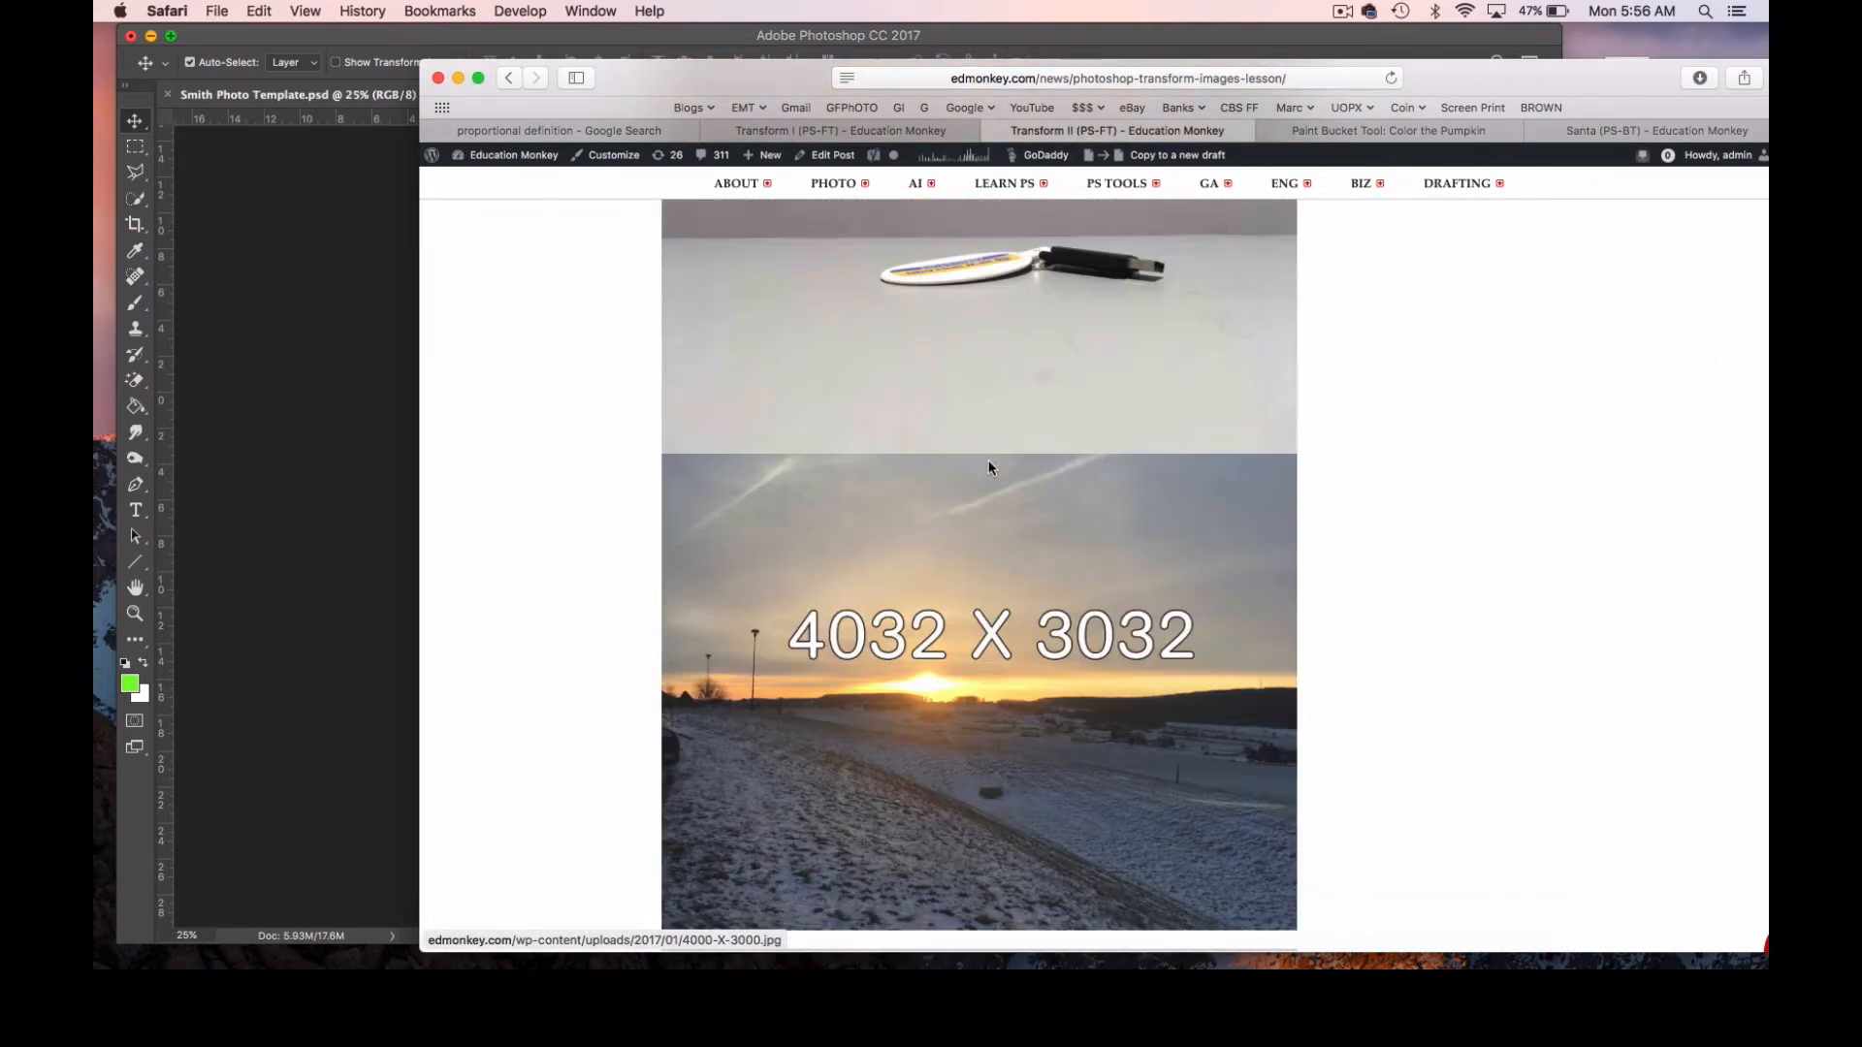
pyautogui.scroll(10, 989, 470)
pyautogui.scroll(10, 987, 470)
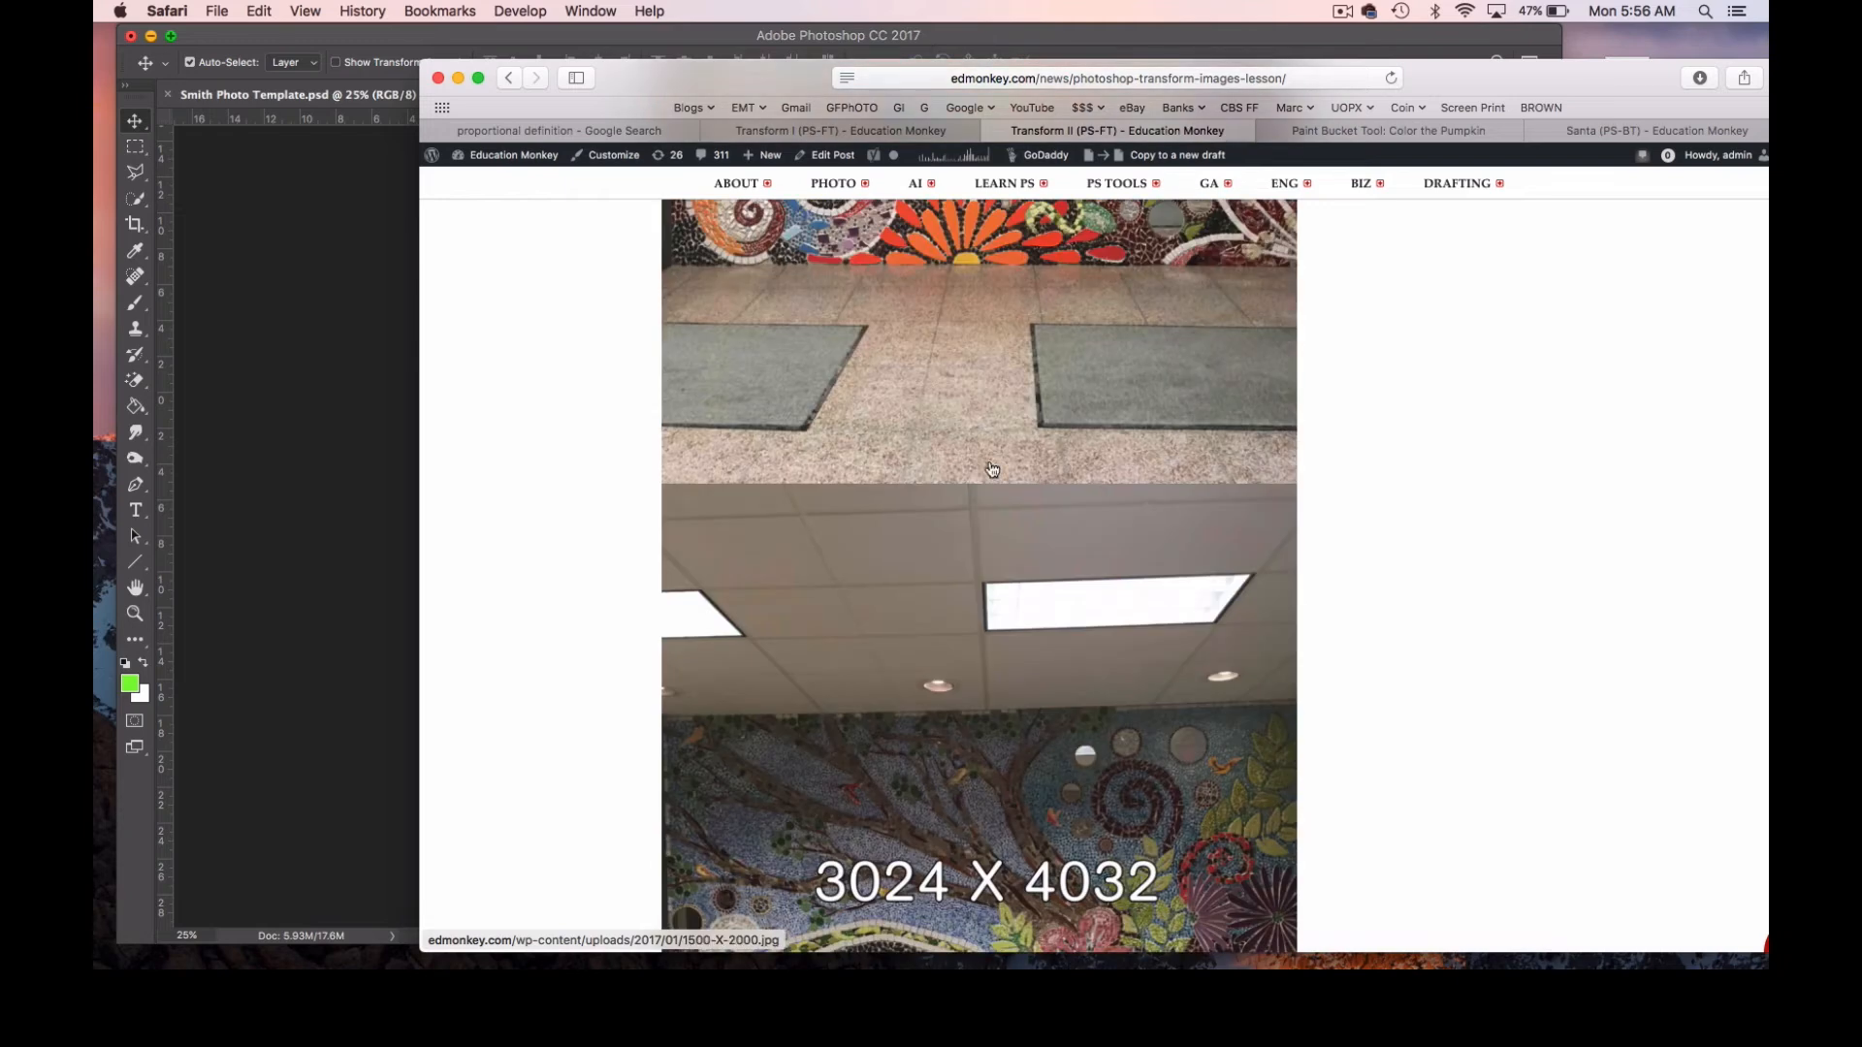
pyautogui.scroll(4, 991, 465)
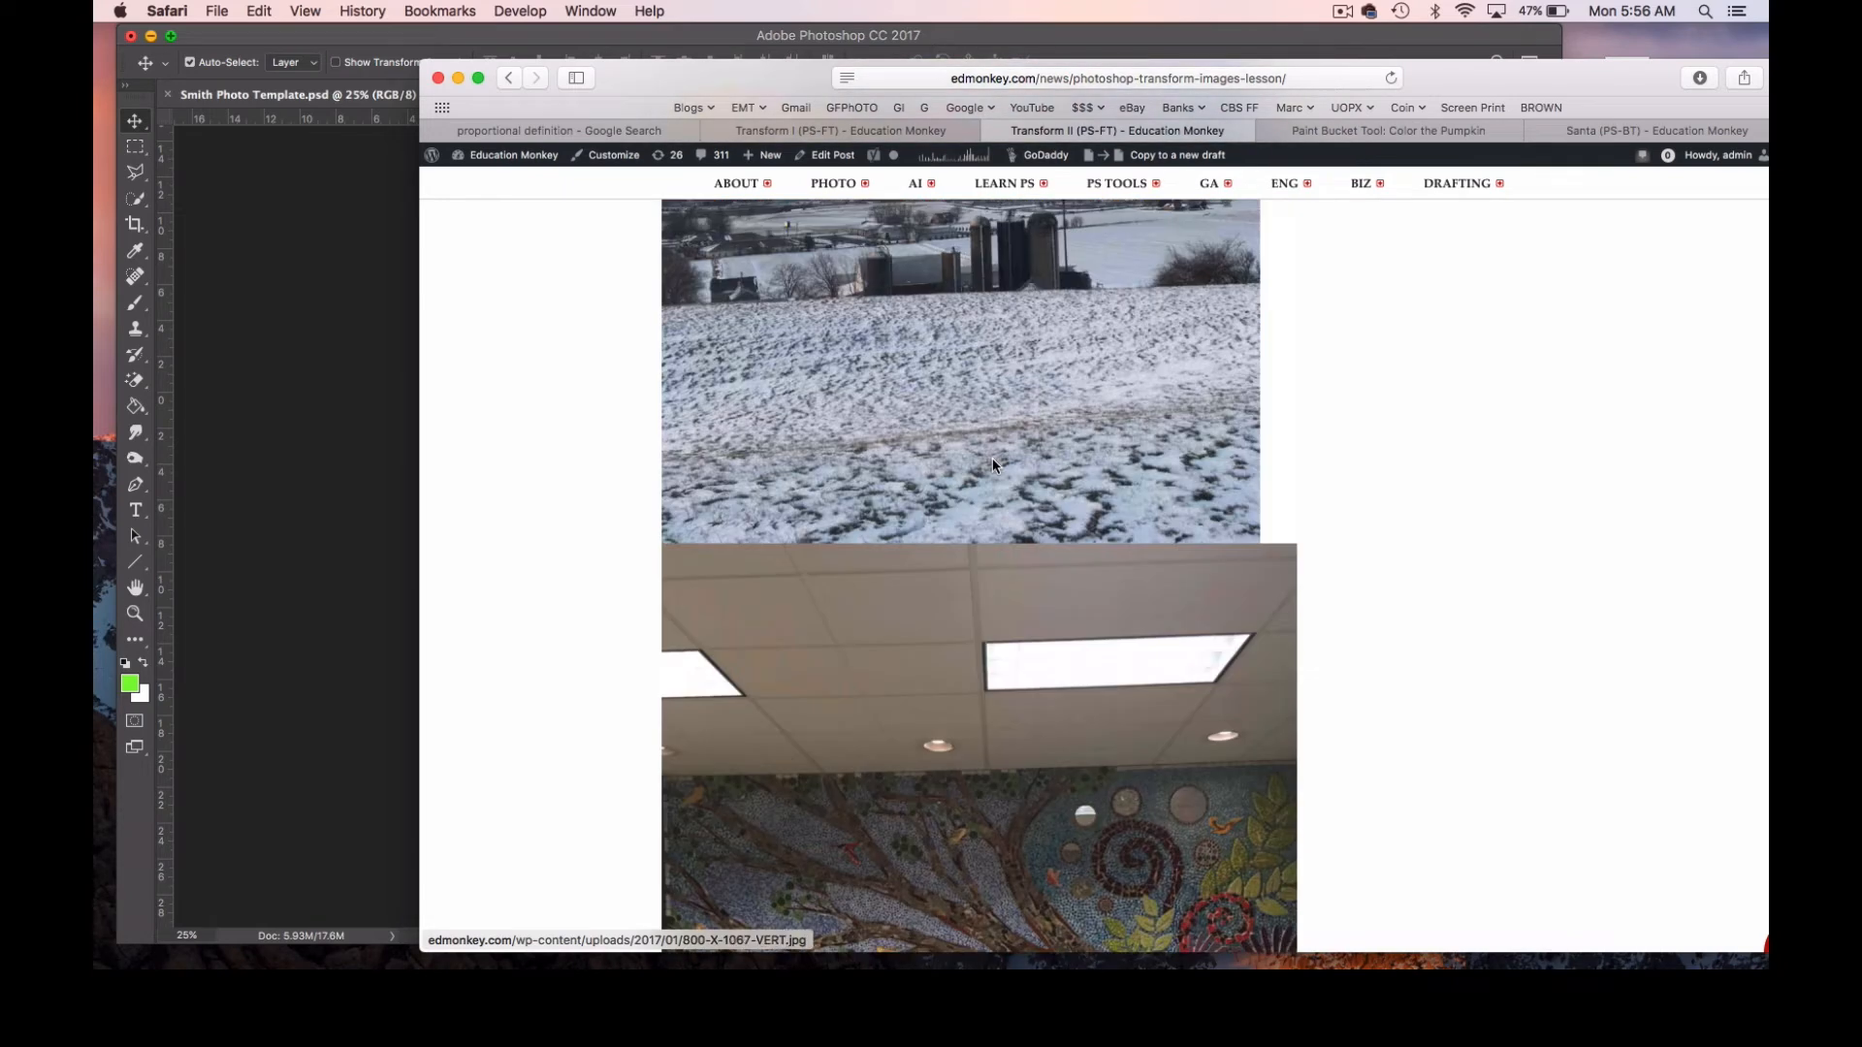
pyautogui.scroll(-3, 992, 463)
pyautogui.scroll(-2, 991, 464)
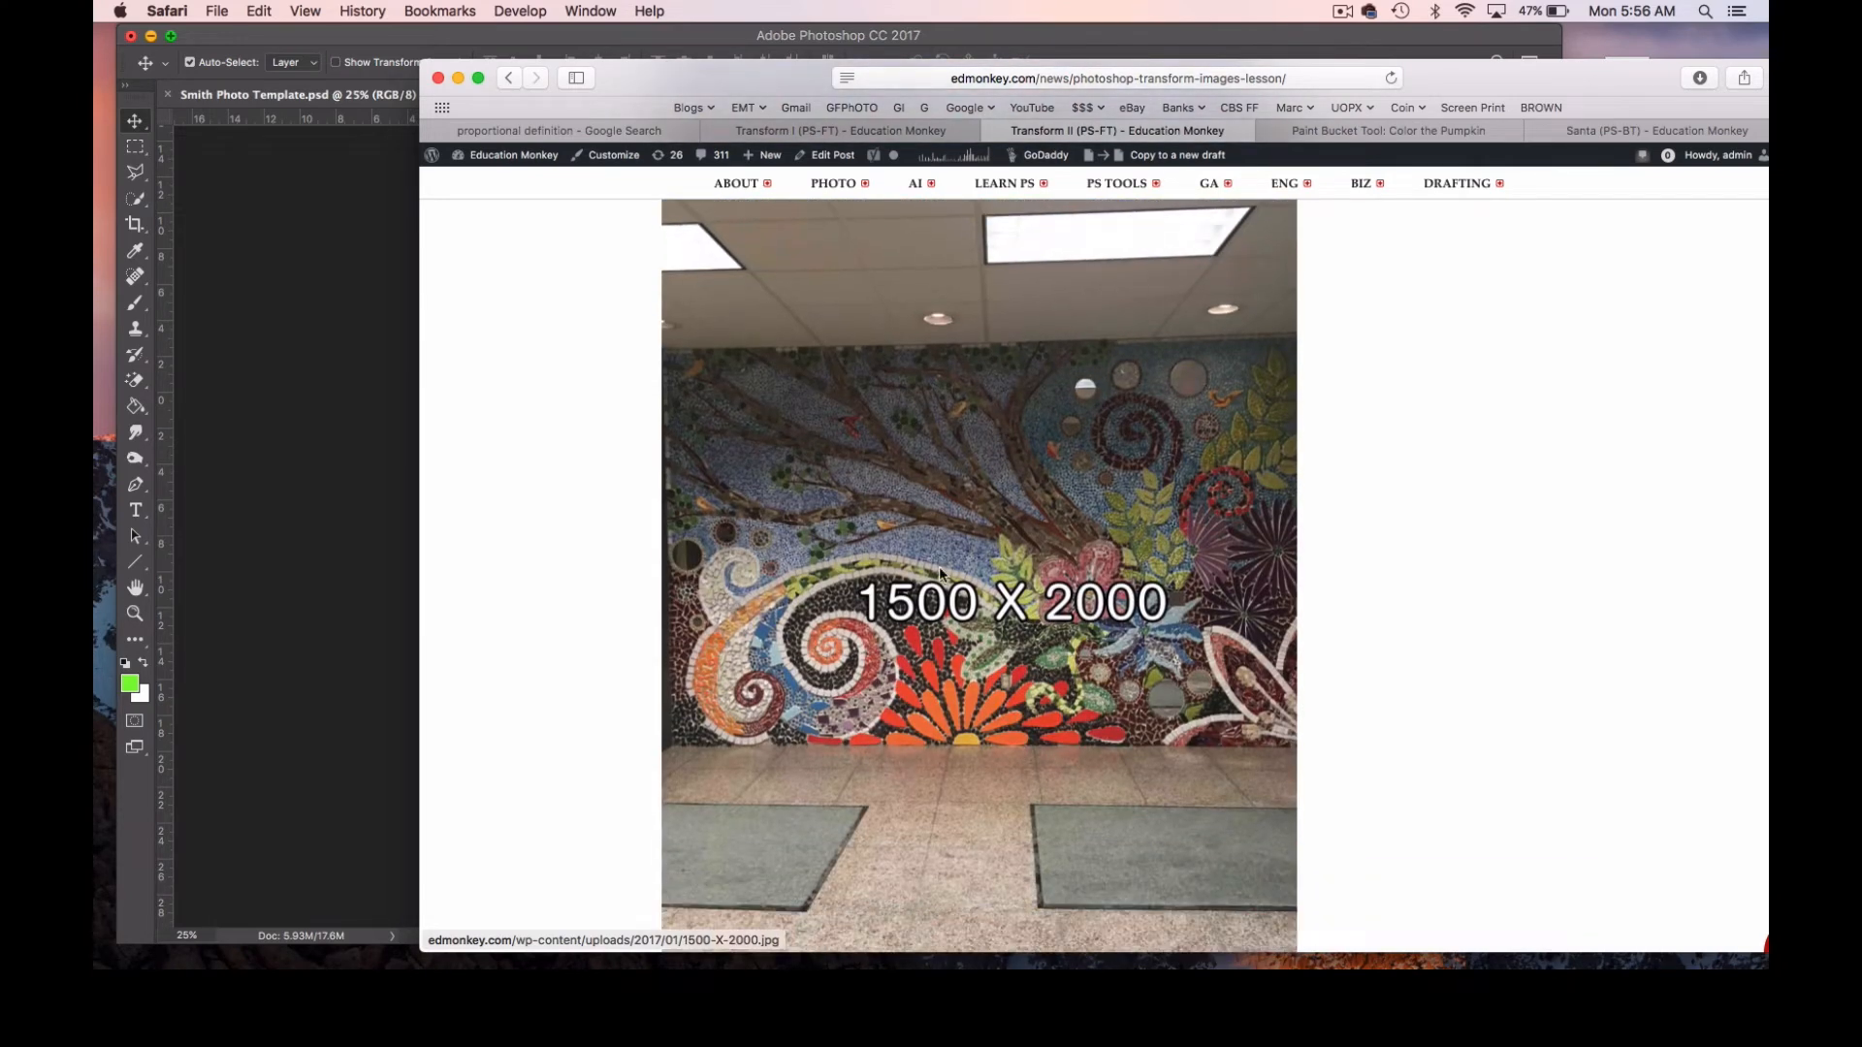
pyautogui.scroll(-10, 948, 512)
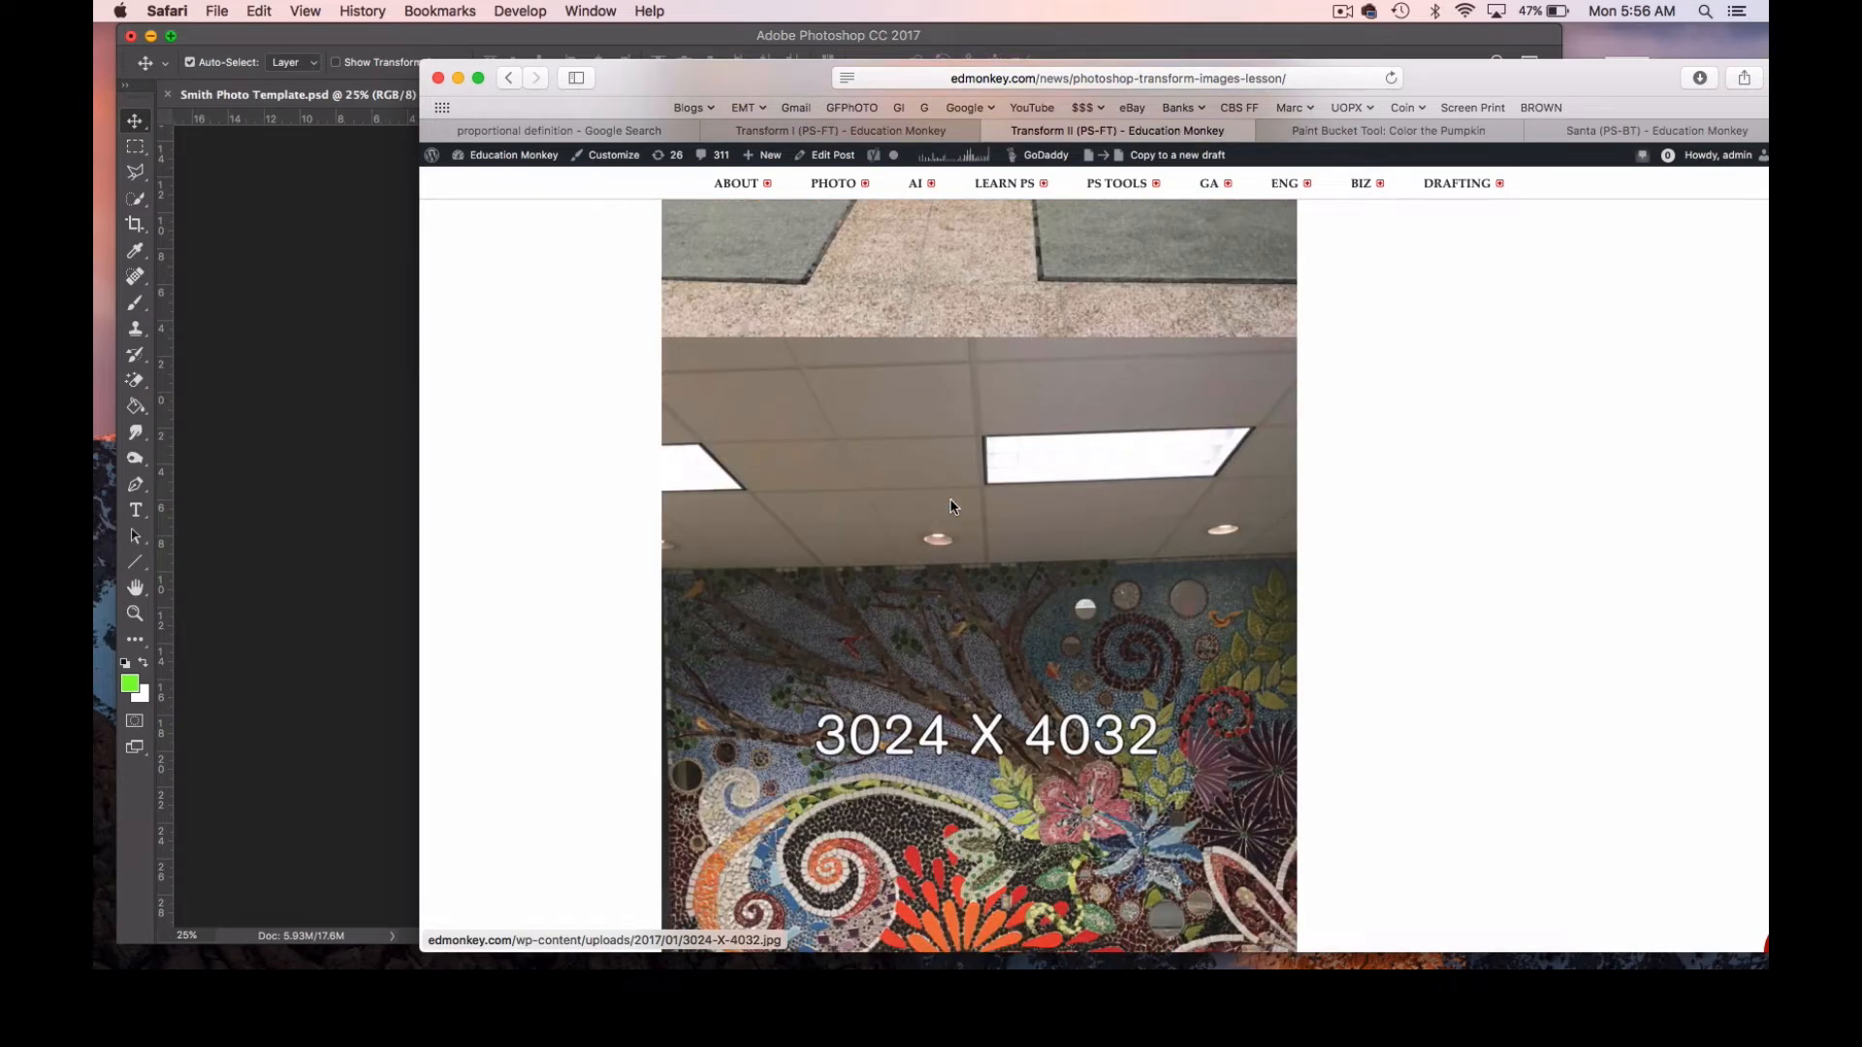
pyautogui.scroll(-3, 958, 511)
pyautogui.scroll(-2, 958, 510)
pyautogui.scroll(-3, 951, 543)
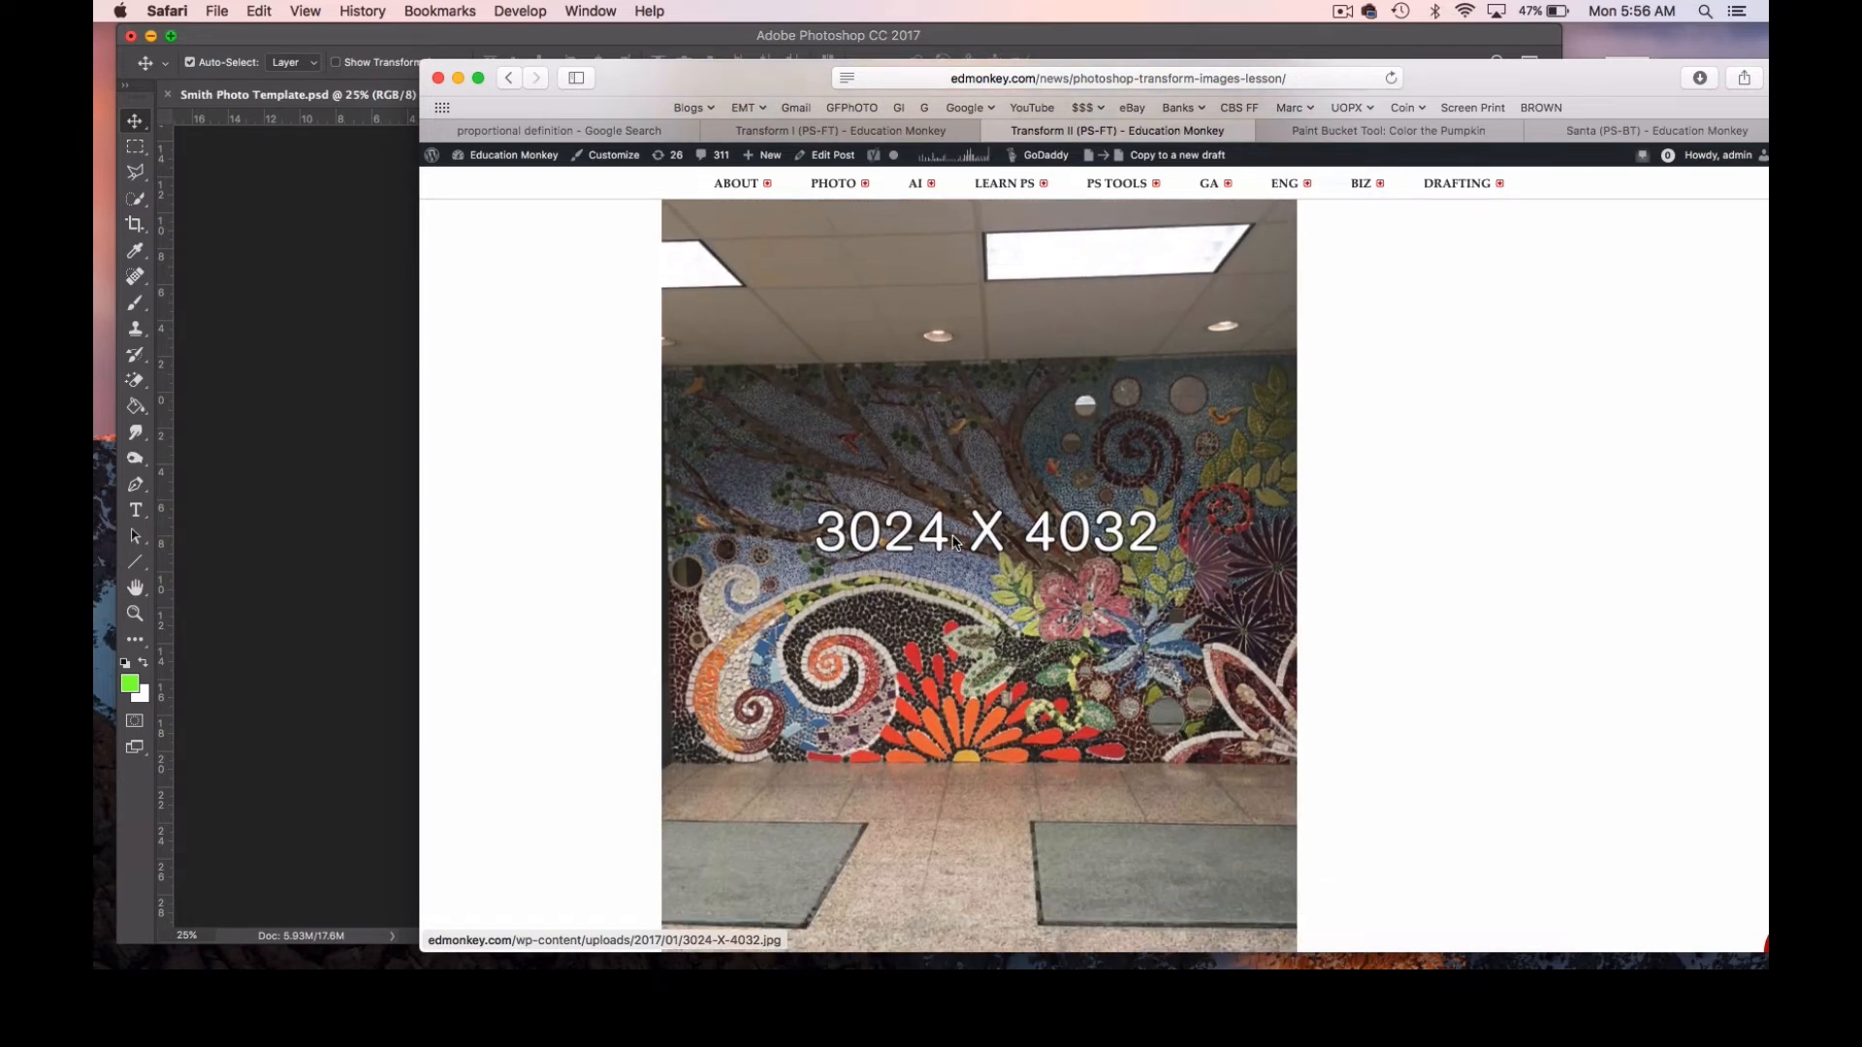
pyautogui.scroll(1, 952, 546)
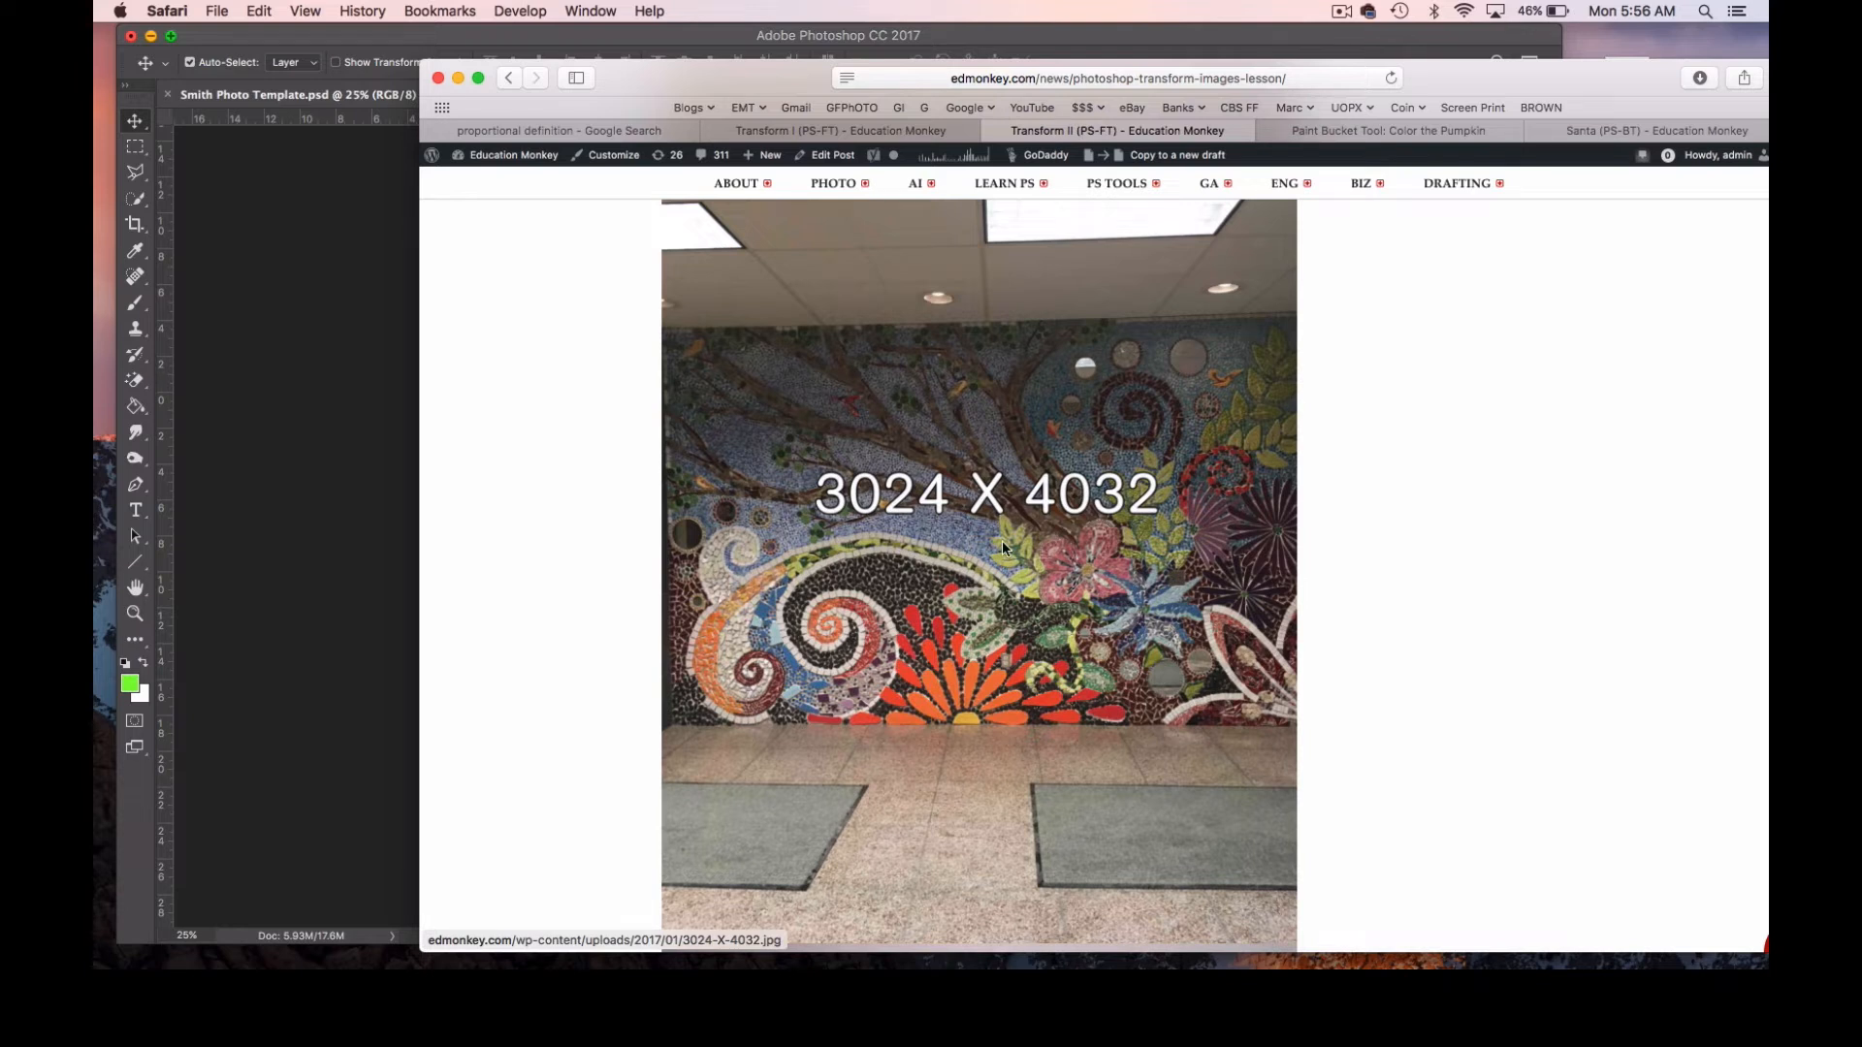
pyautogui.rightClick(931, 593)
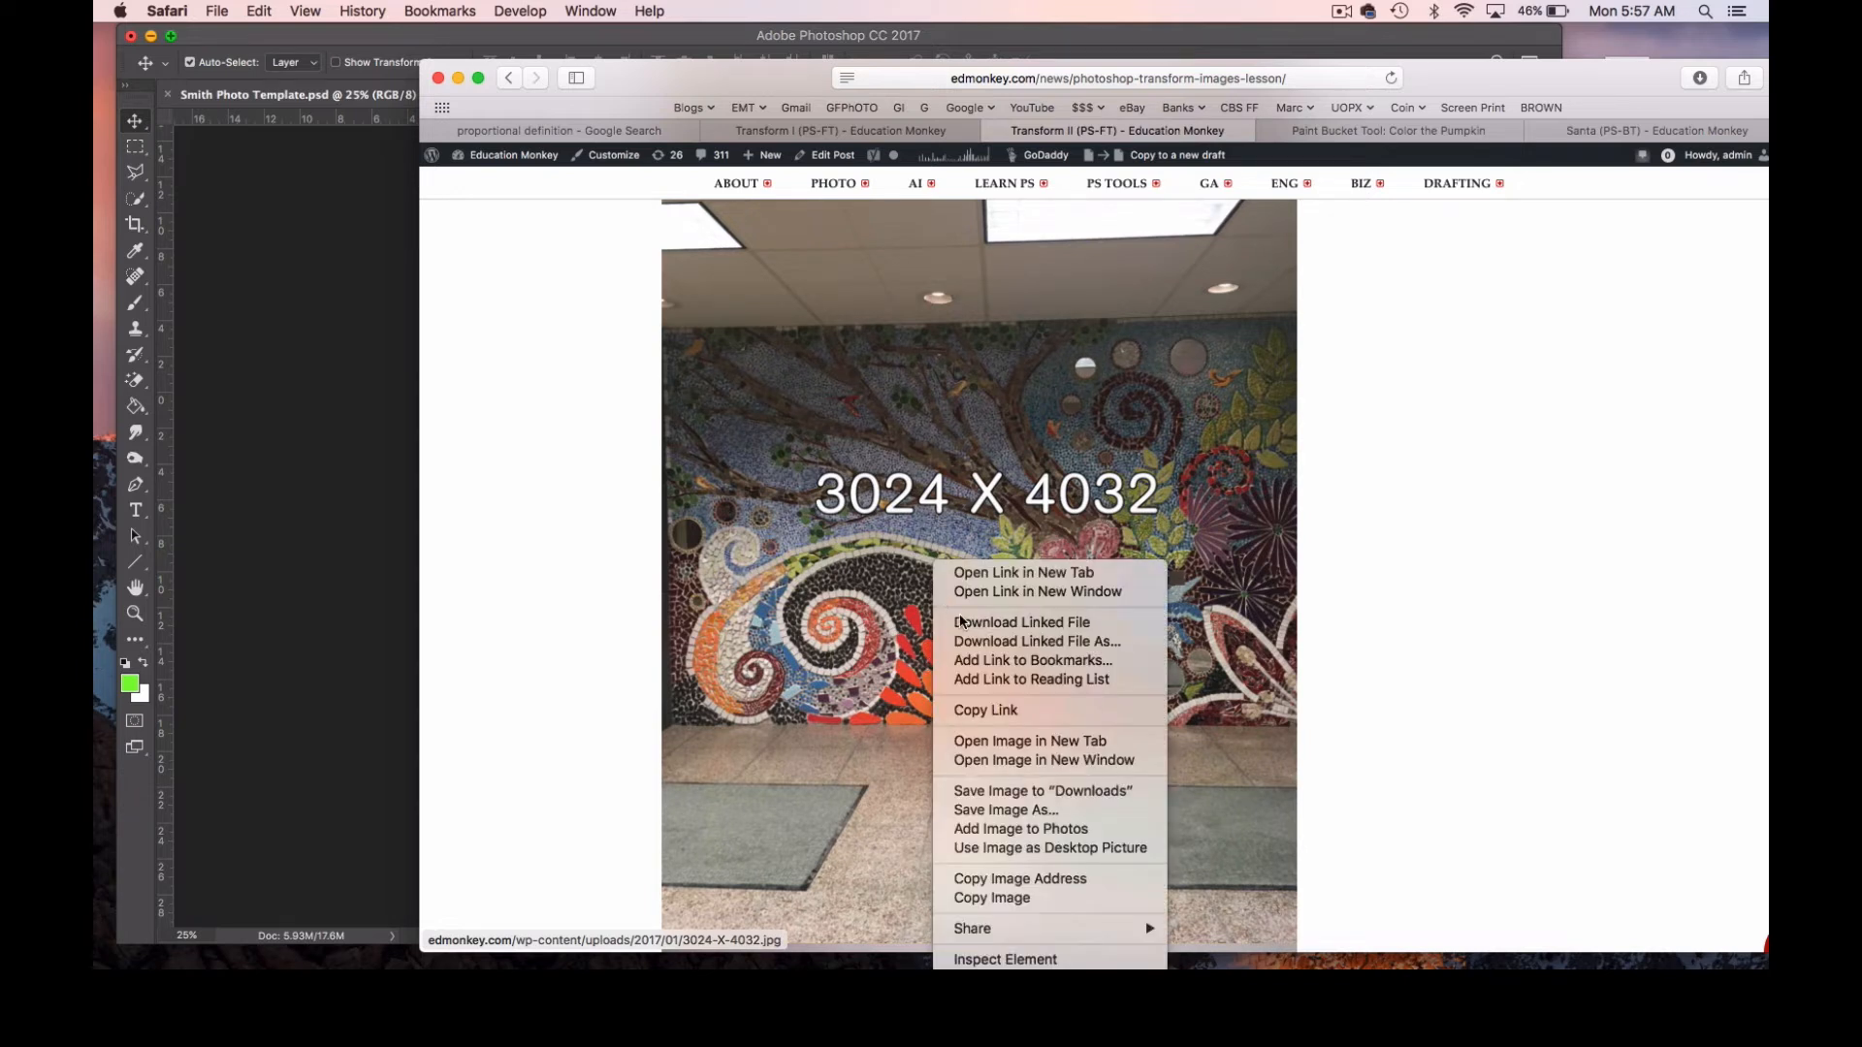
pyautogui.click(1020, 898)
# Return to Photoshop, paste the mural image into Smith Photo Template.psd, and shift it up so the mosaic is centred in the photo.
pyautogui.click(358, 532)
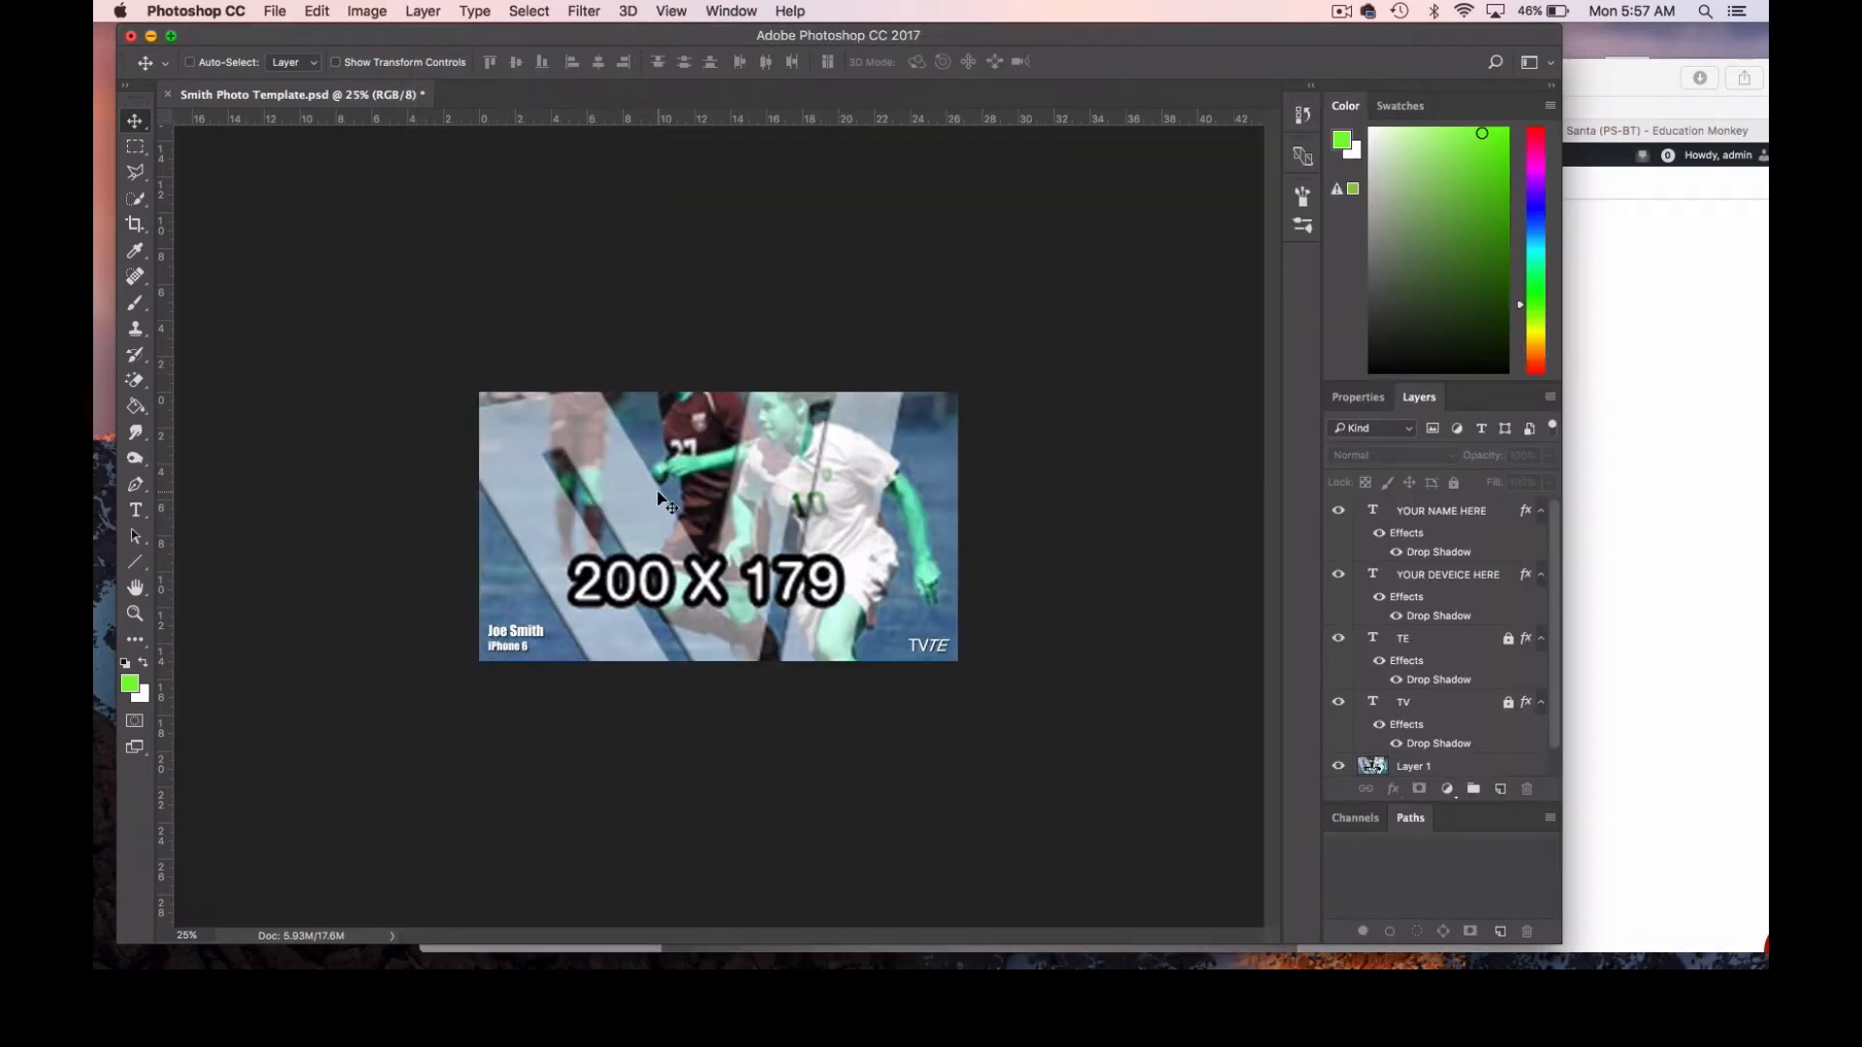
pyautogui.press('super+v')
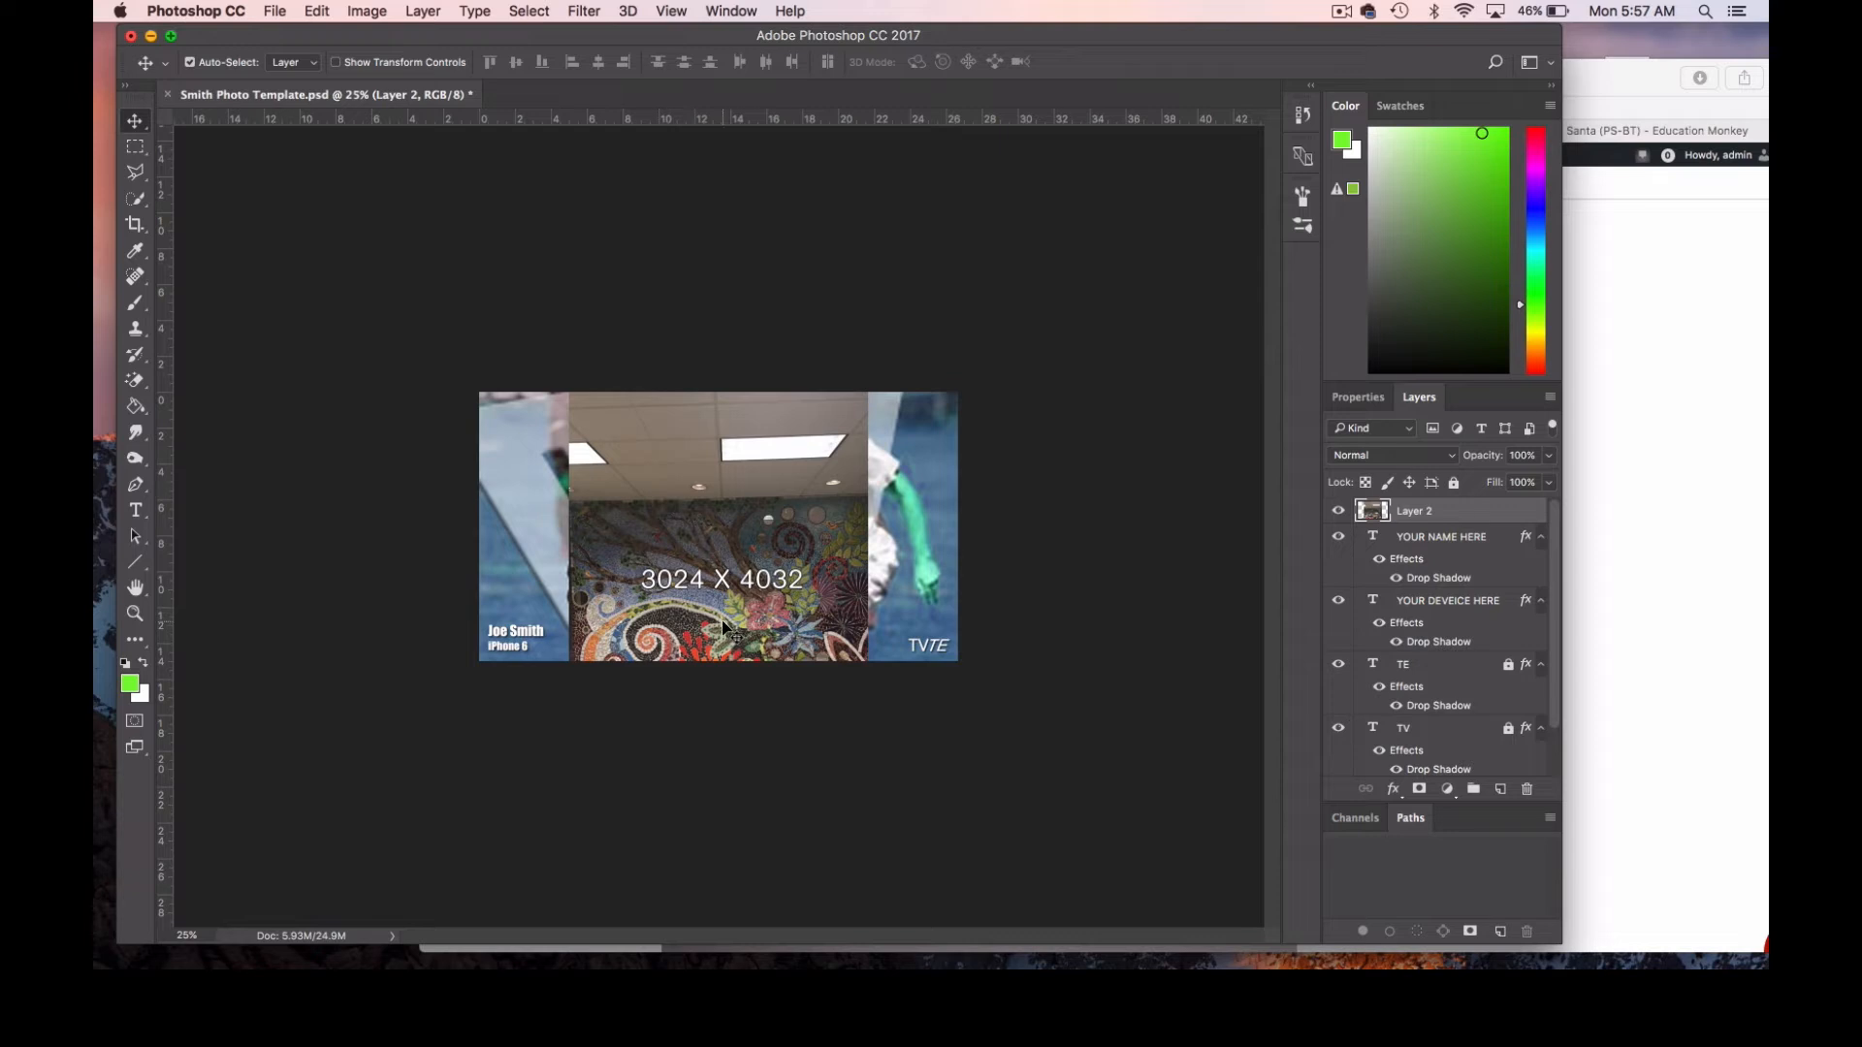
pyautogui.moveTo(723, 618); pyautogui.dragTo(725, 549)
pyautogui.moveTo(720, 472); pyautogui.dragTo(717, 465)
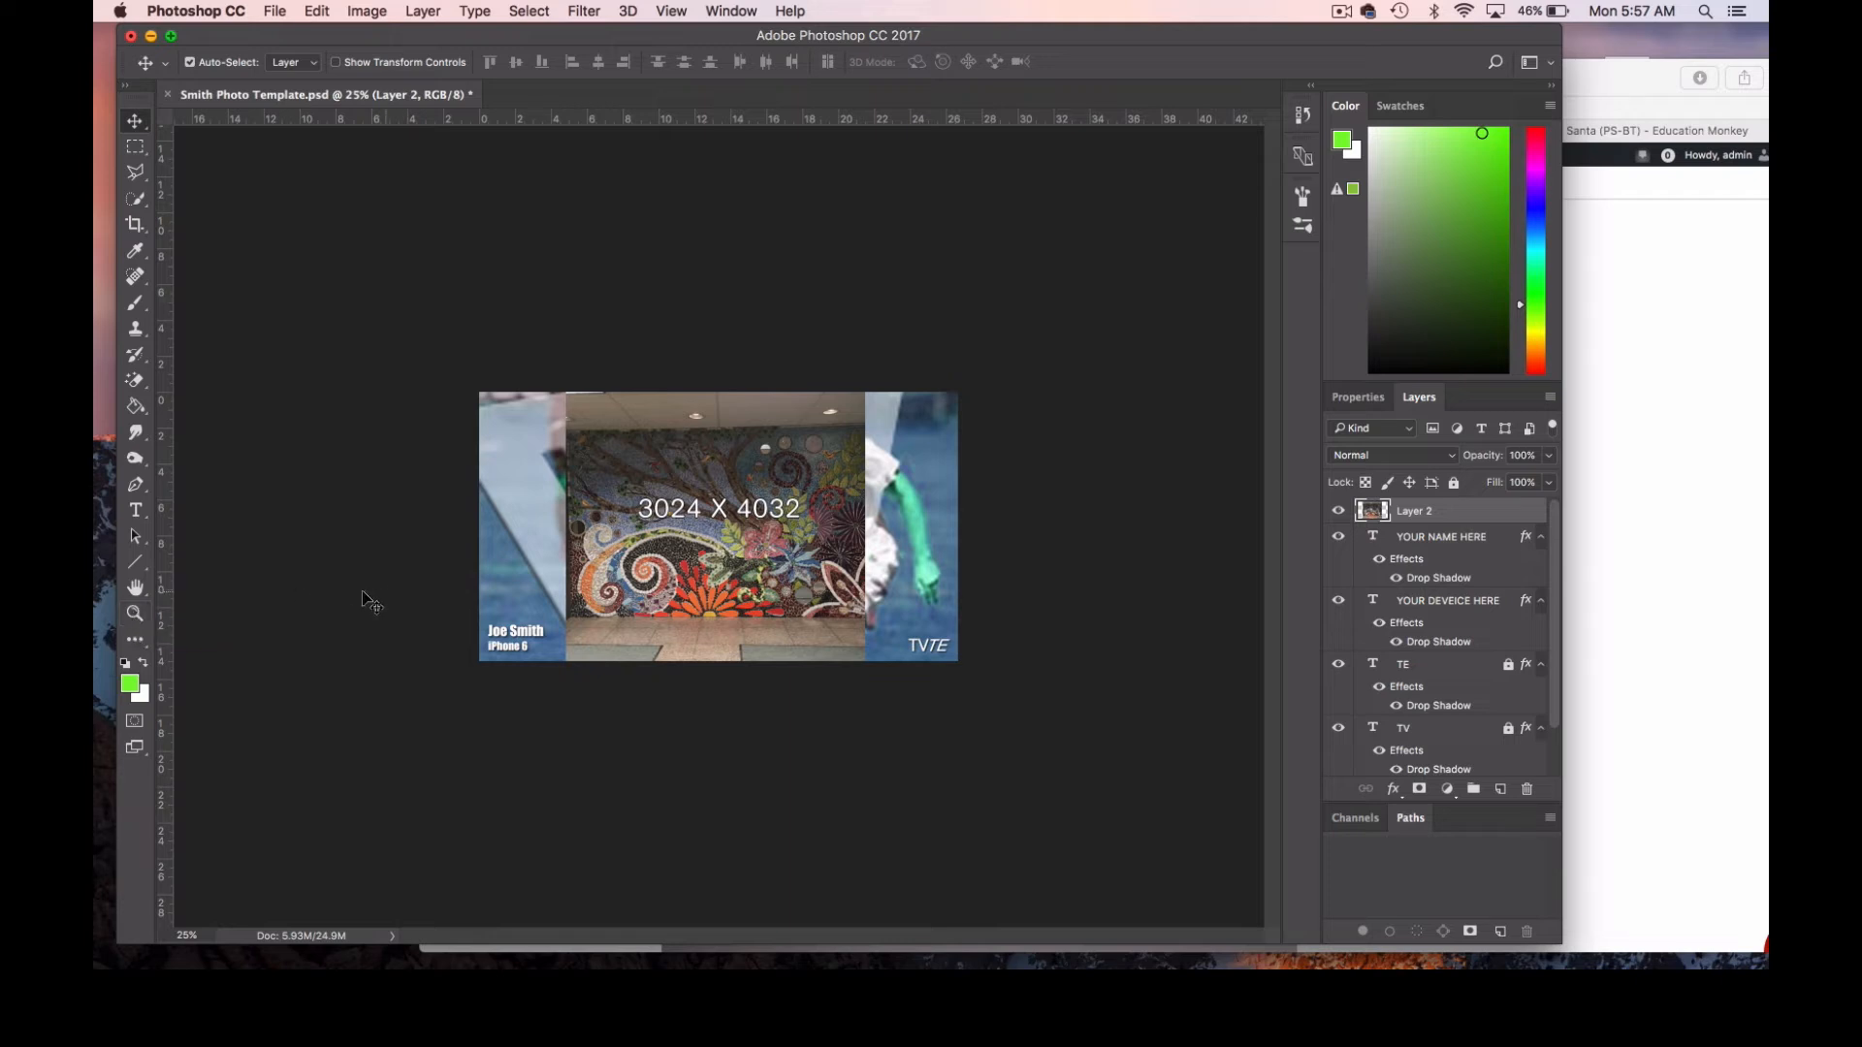
# Scale the mural layer proportionally to about 168% to cover the whole template, apply the transformation, and nudge it into place.
pyautogui.click(136, 614)
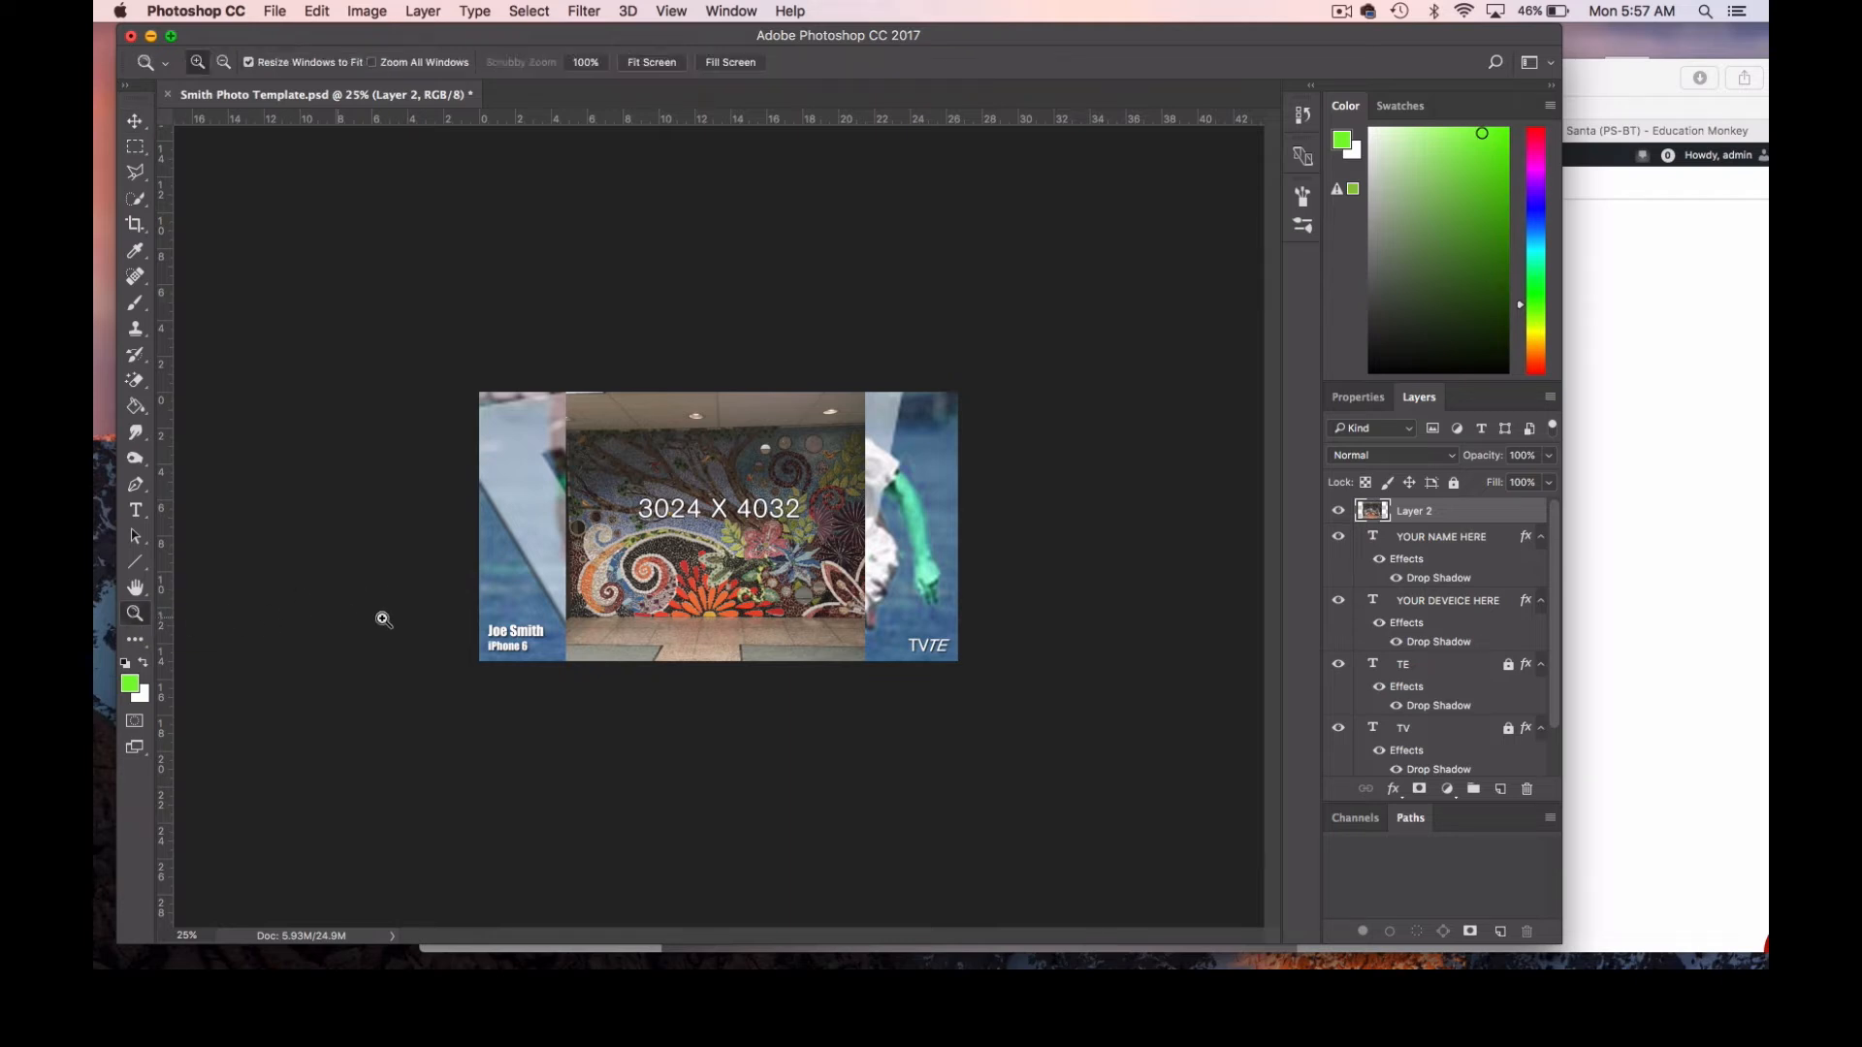
pyautogui.press('alt')
pyautogui.keyDown('alt'); pyautogui.click(711, 568); pyautogui.keyUp('alt')
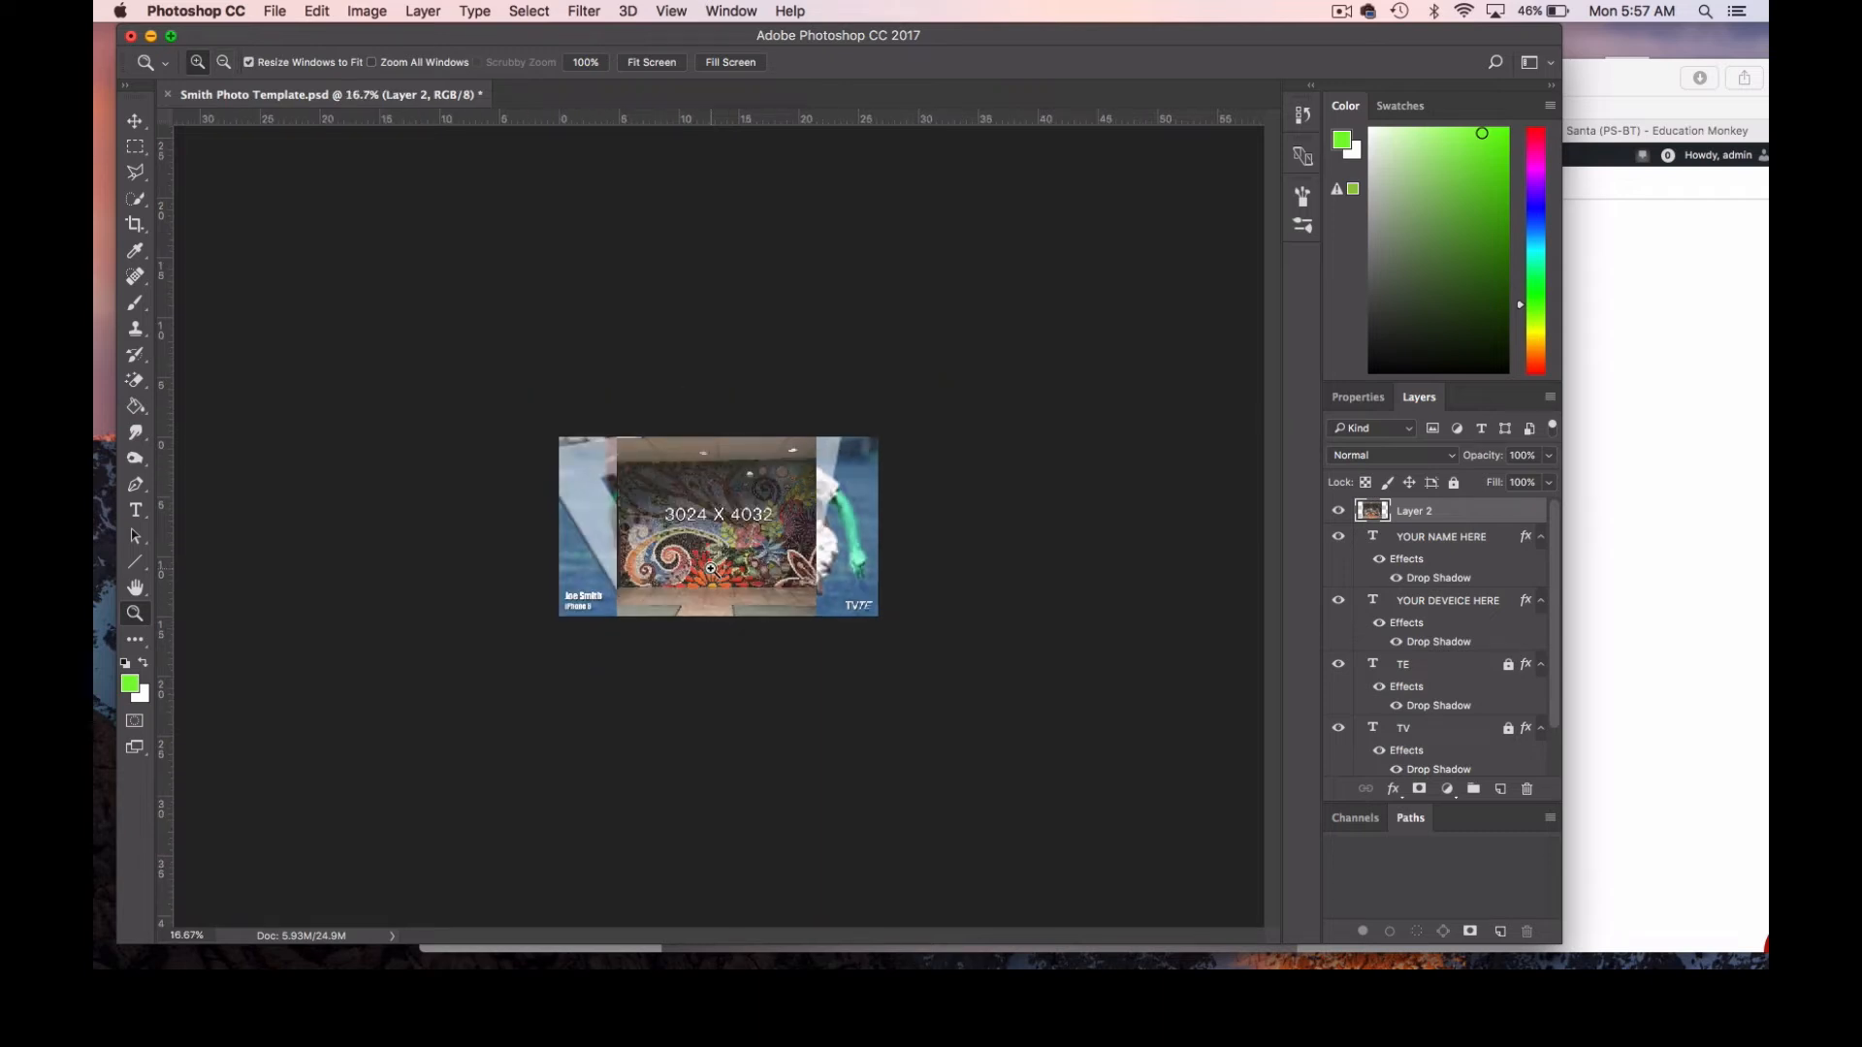
pyautogui.press('super+t')
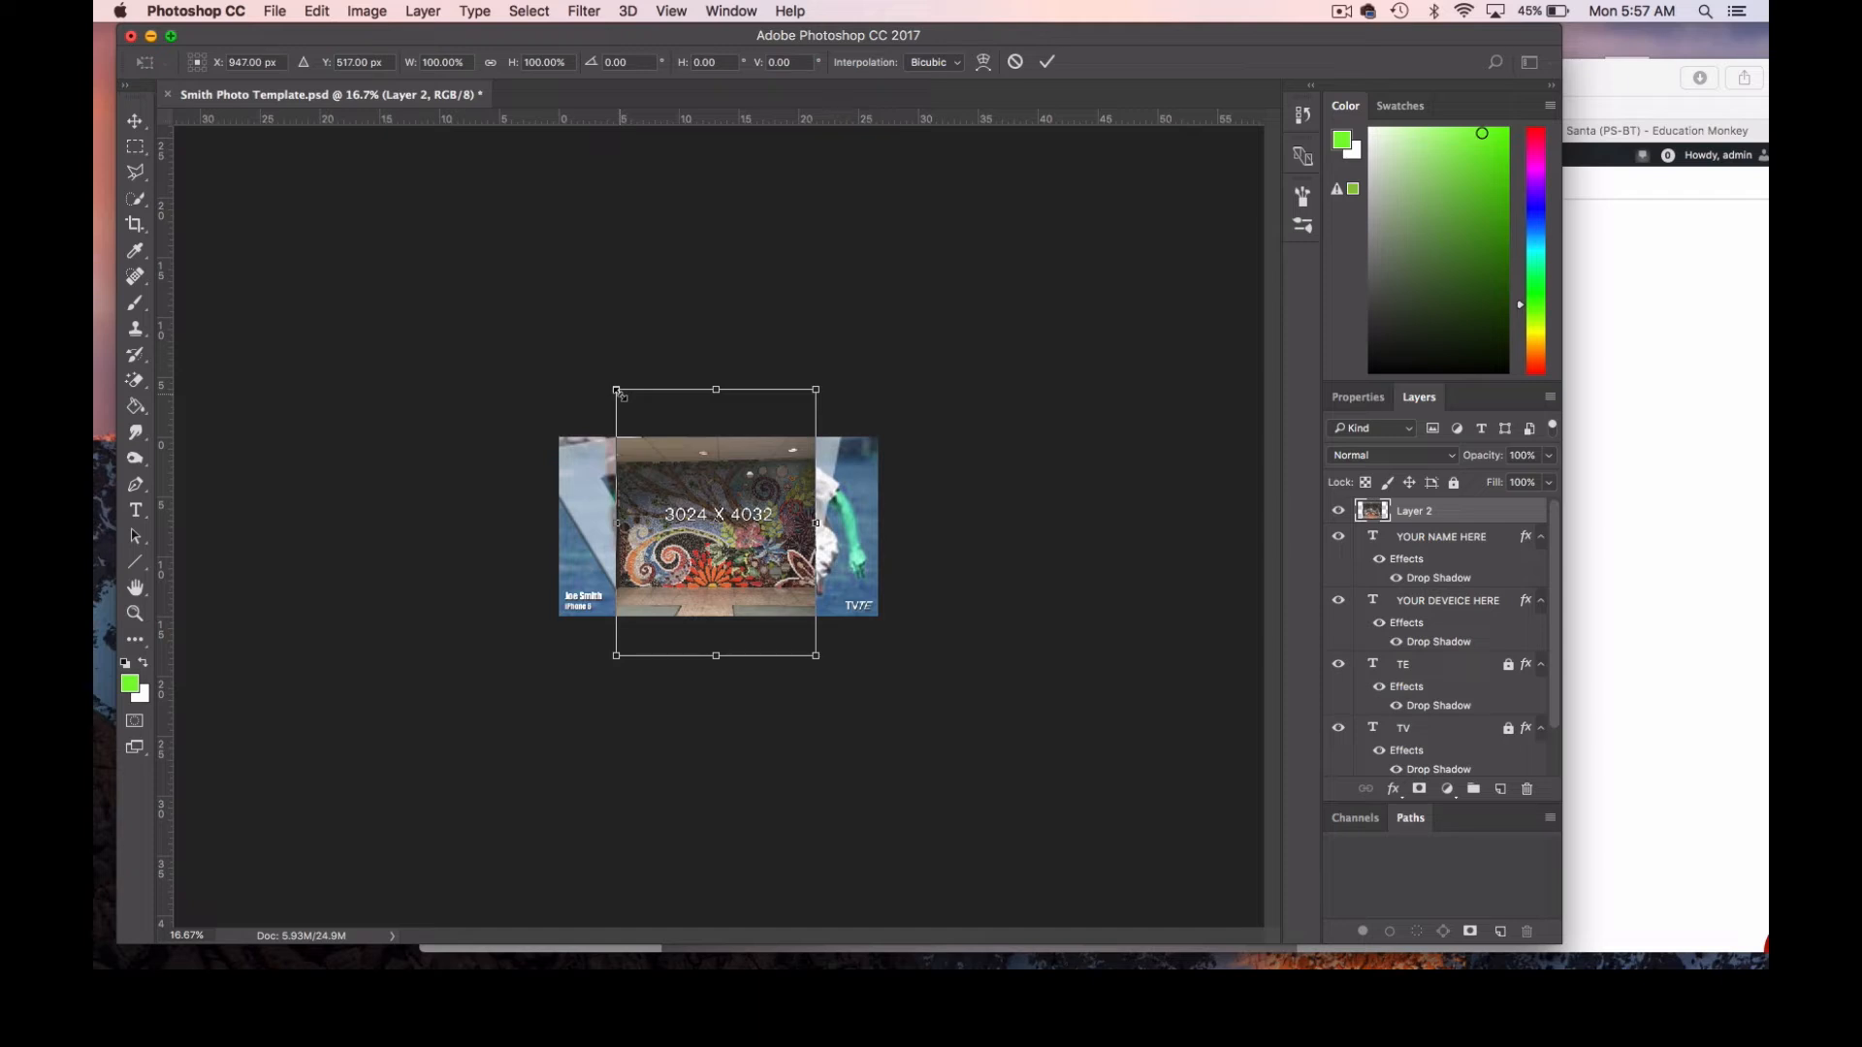
pyautogui.moveTo(617, 390); pyautogui.dragTo(522, 327)
pyautogui.moveTo(815, 655); pyautogui.dragTo(910, 733)
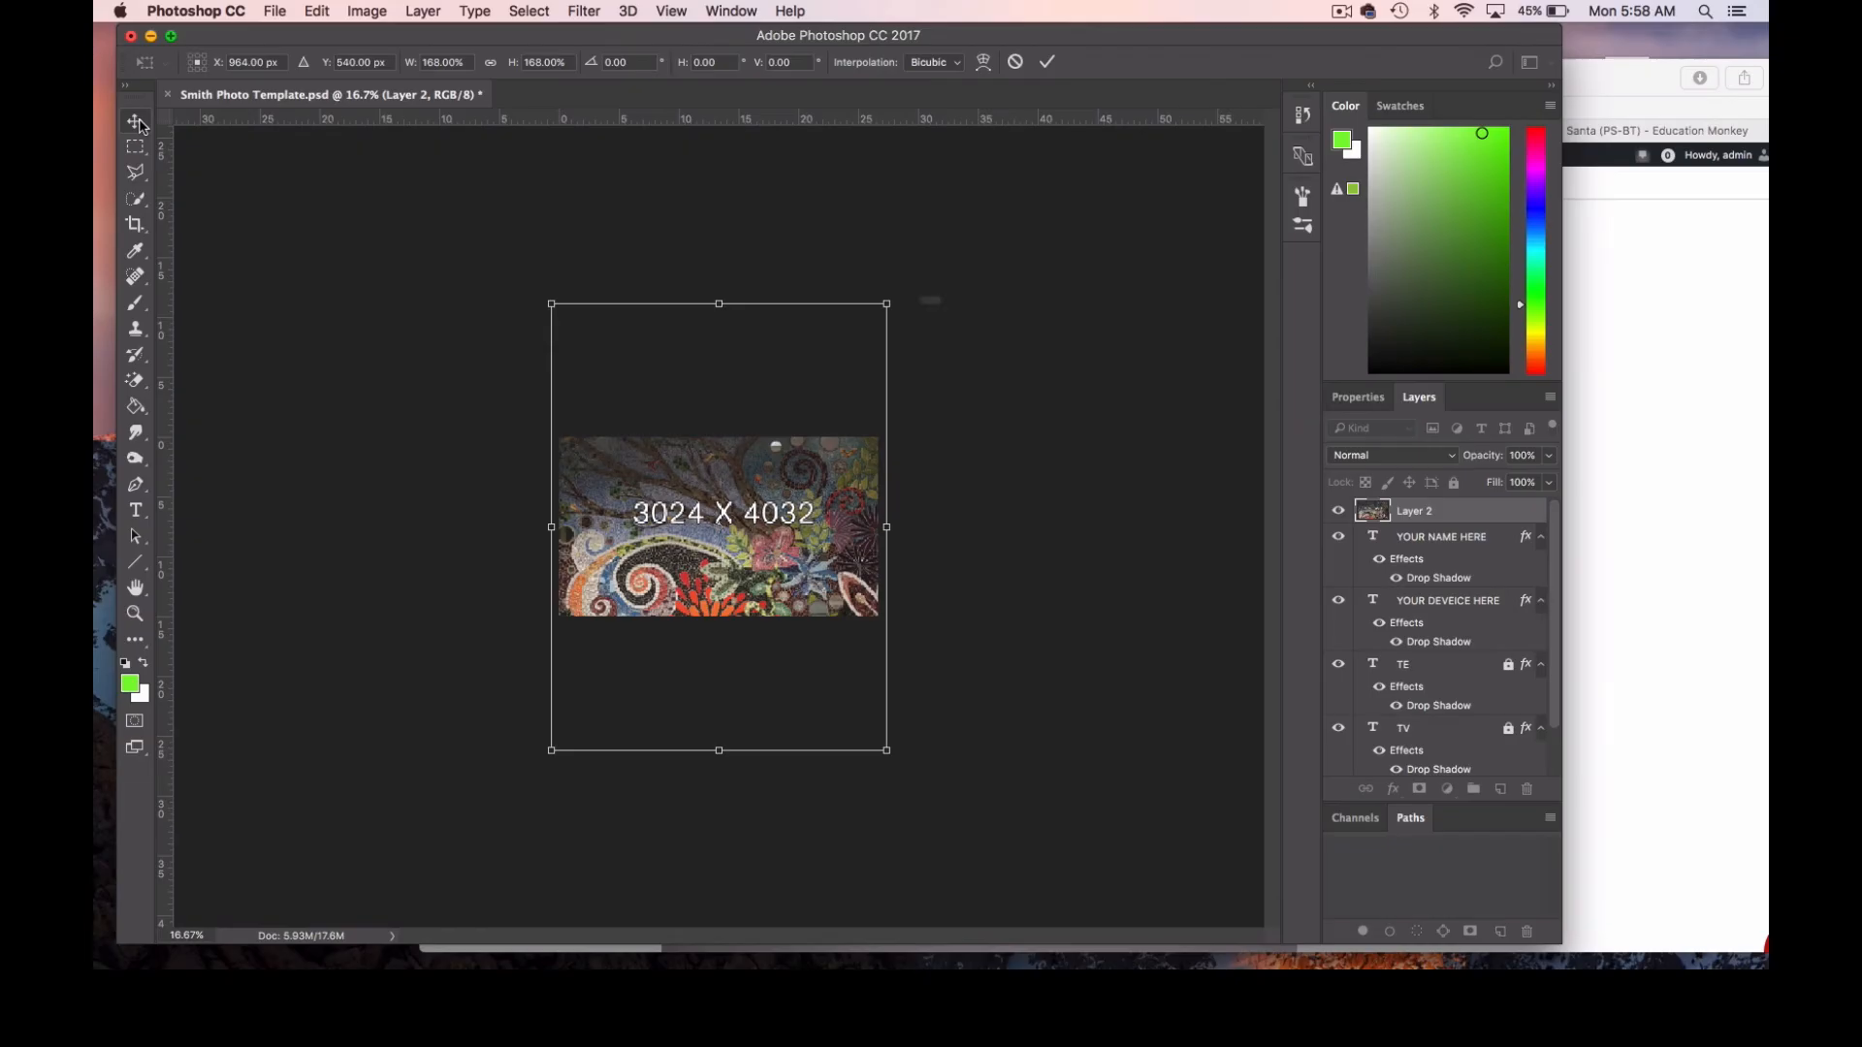
pyautogui.click(144, 122)
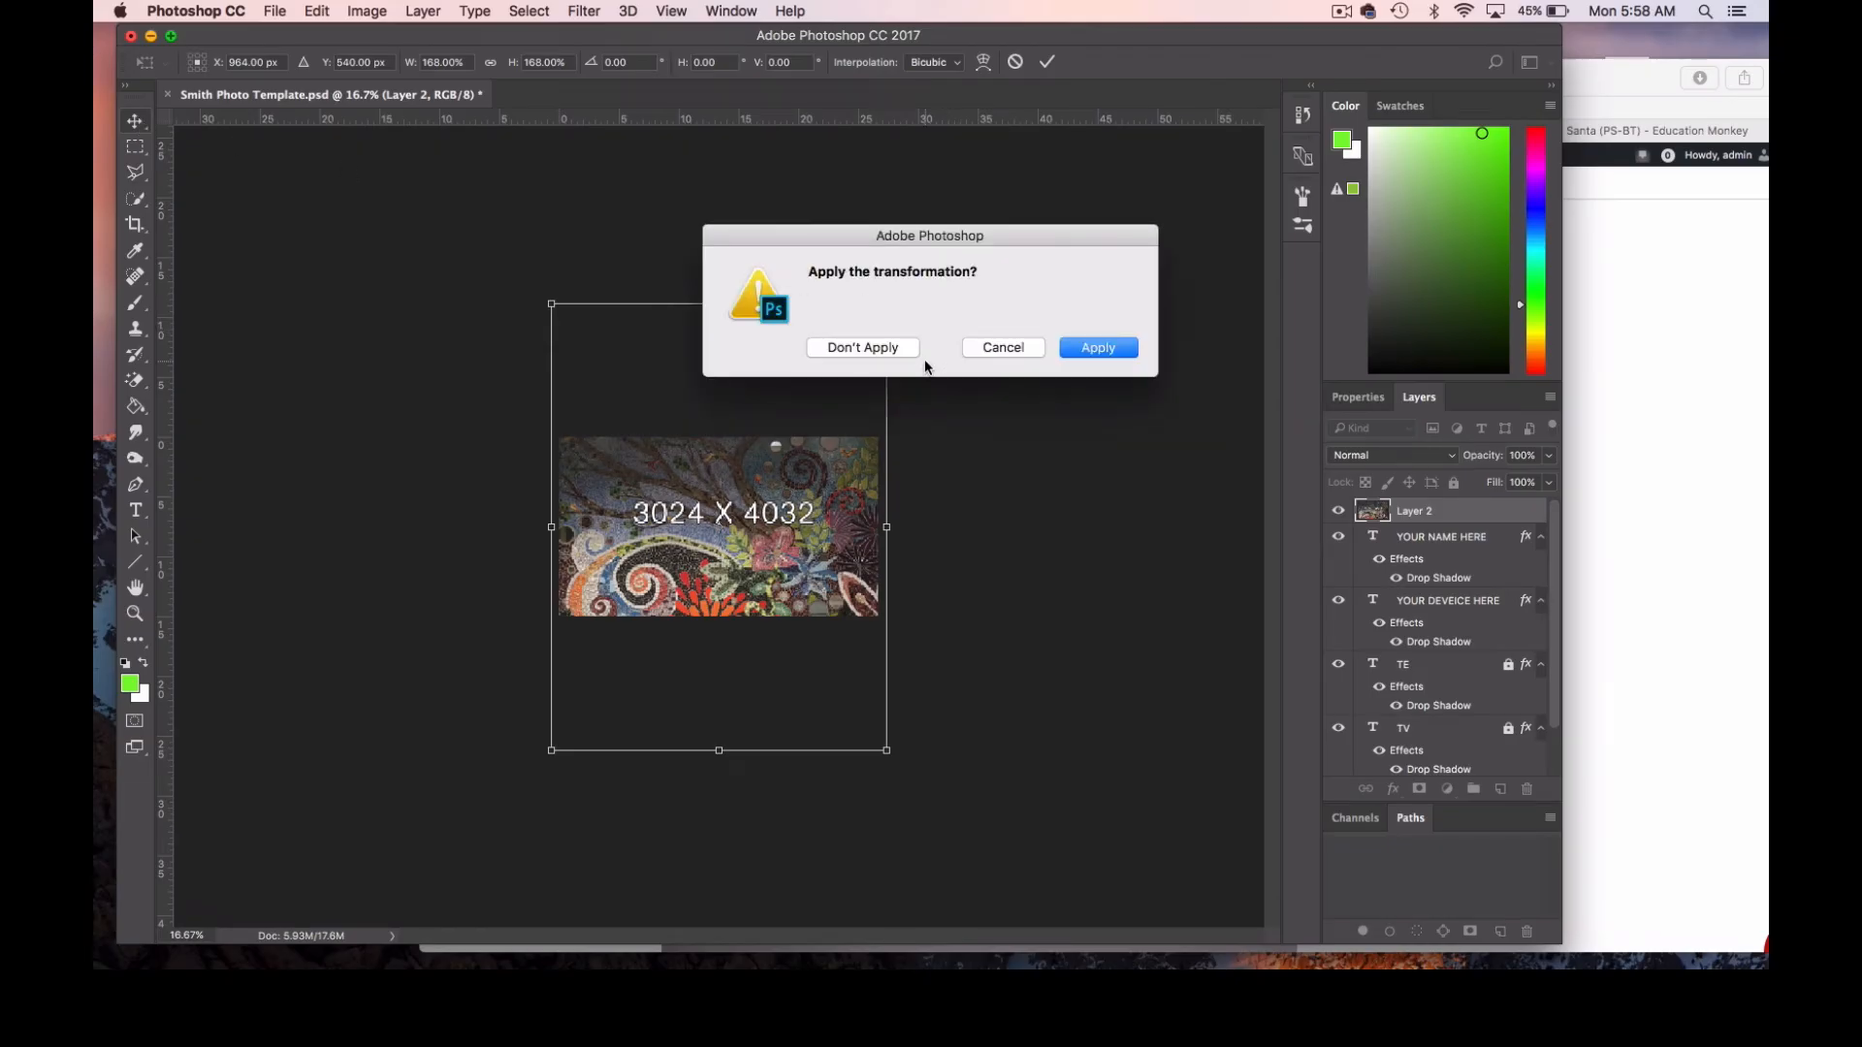
pyautogui.click(1116, 347)
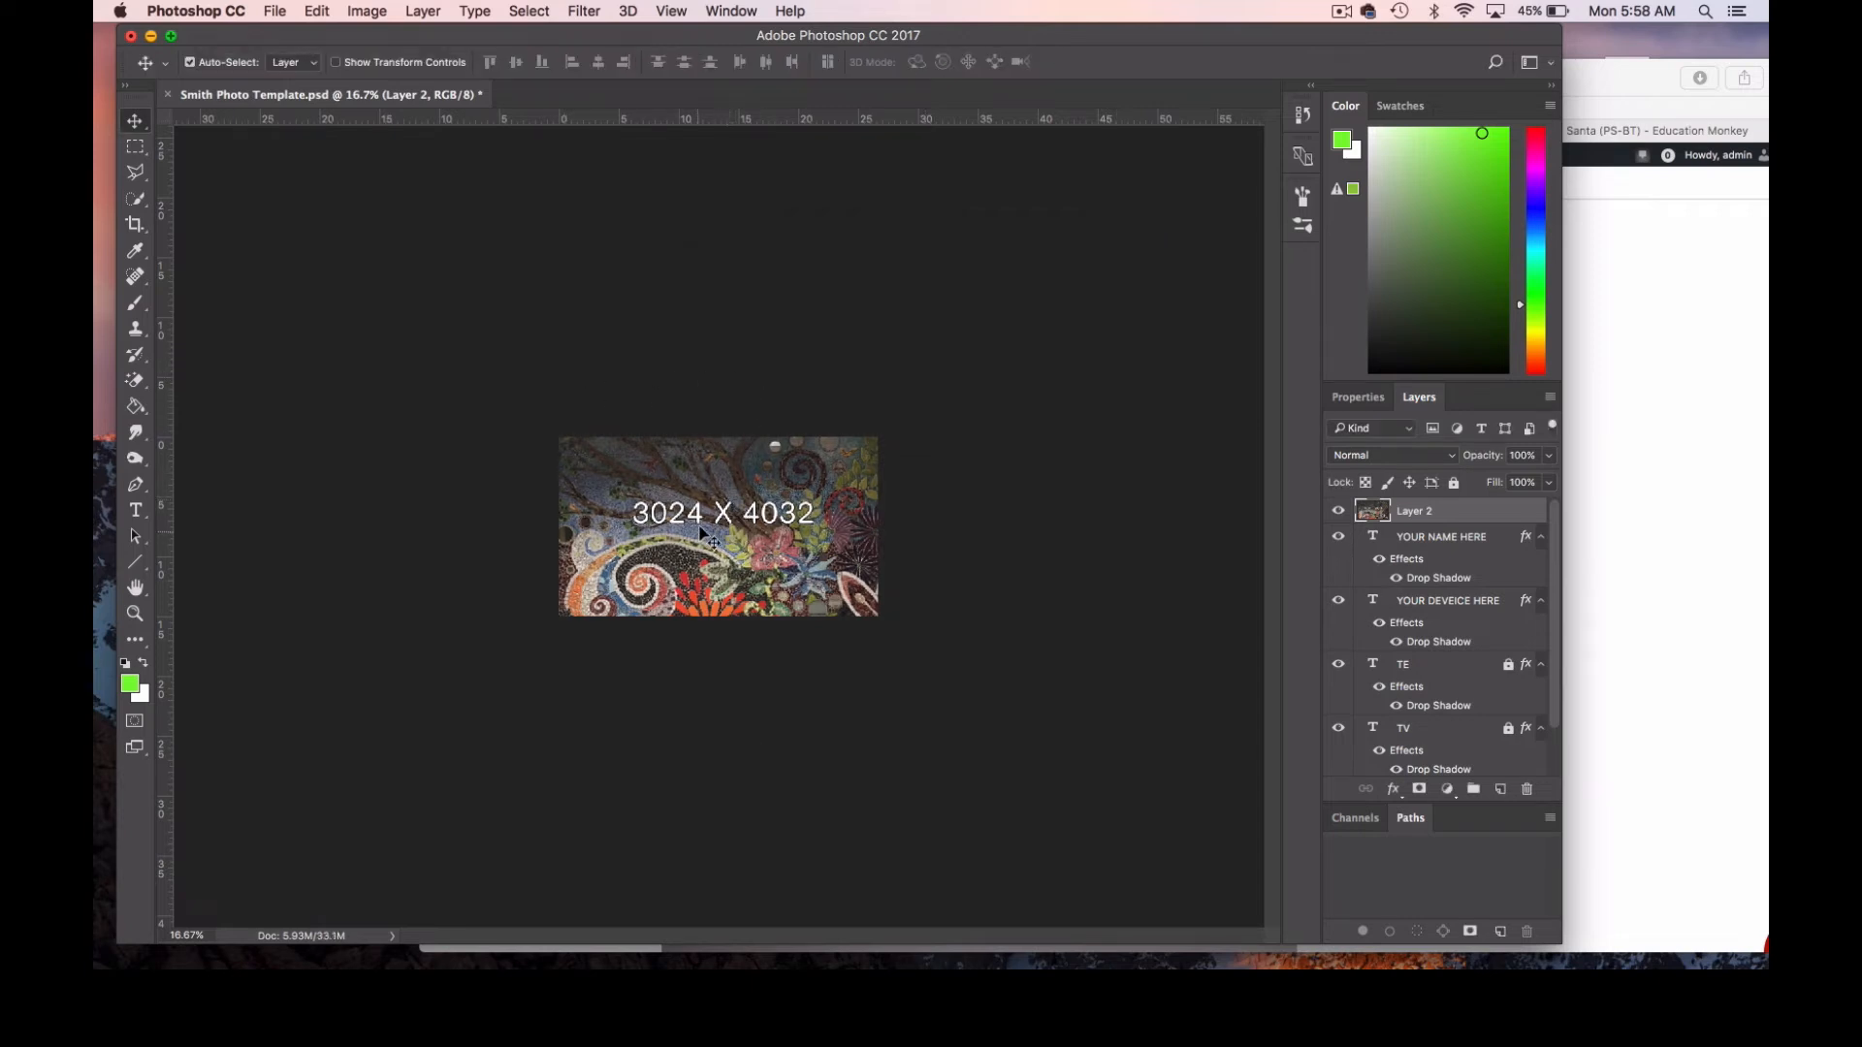
pyautogui.moveTo(717, 508)
pyautogui.mouseDown()
pyautogui.moveTo(747, 456)
pyautogui.moveTo(715, 508)
pyautogui.mouseUp()
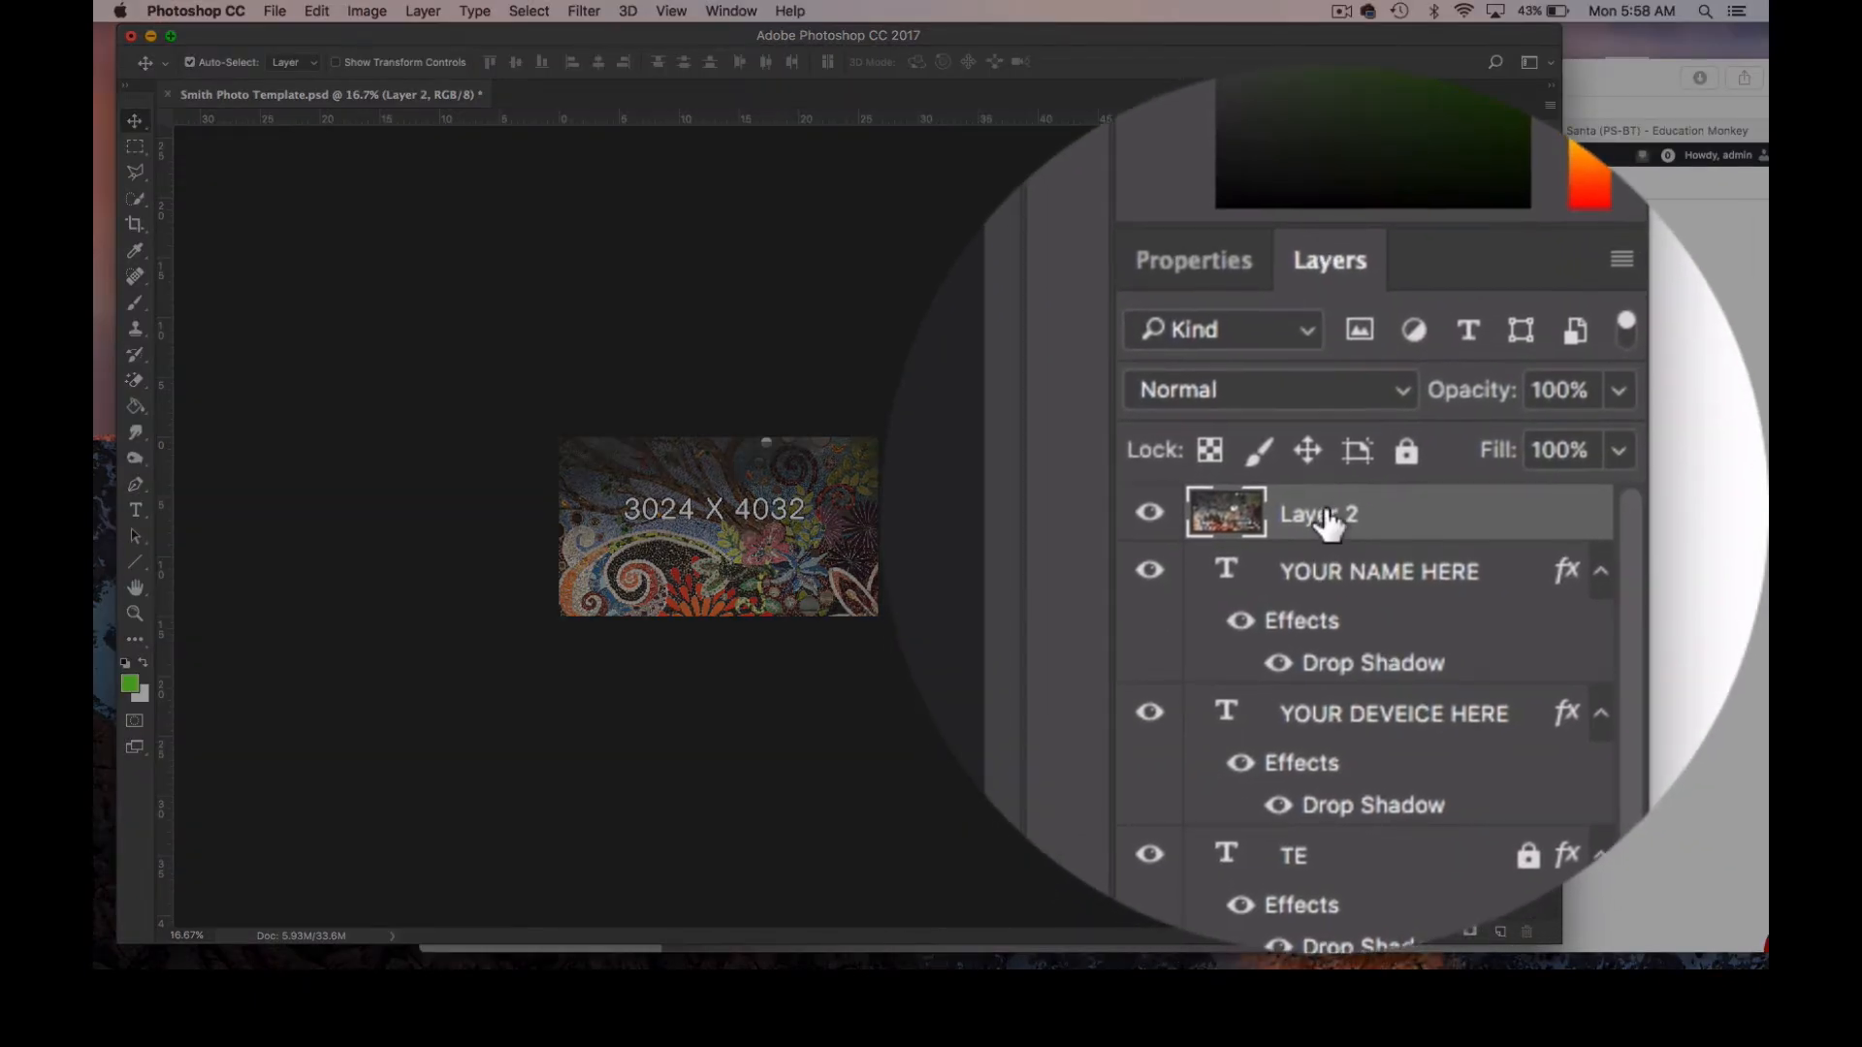
# Move the mural's Layer 2 below the name, device, TE and TV text layers in the layer stack.
pyautogui.moveTo(1328, 523); pyautogui.dragTo(1322, 591)
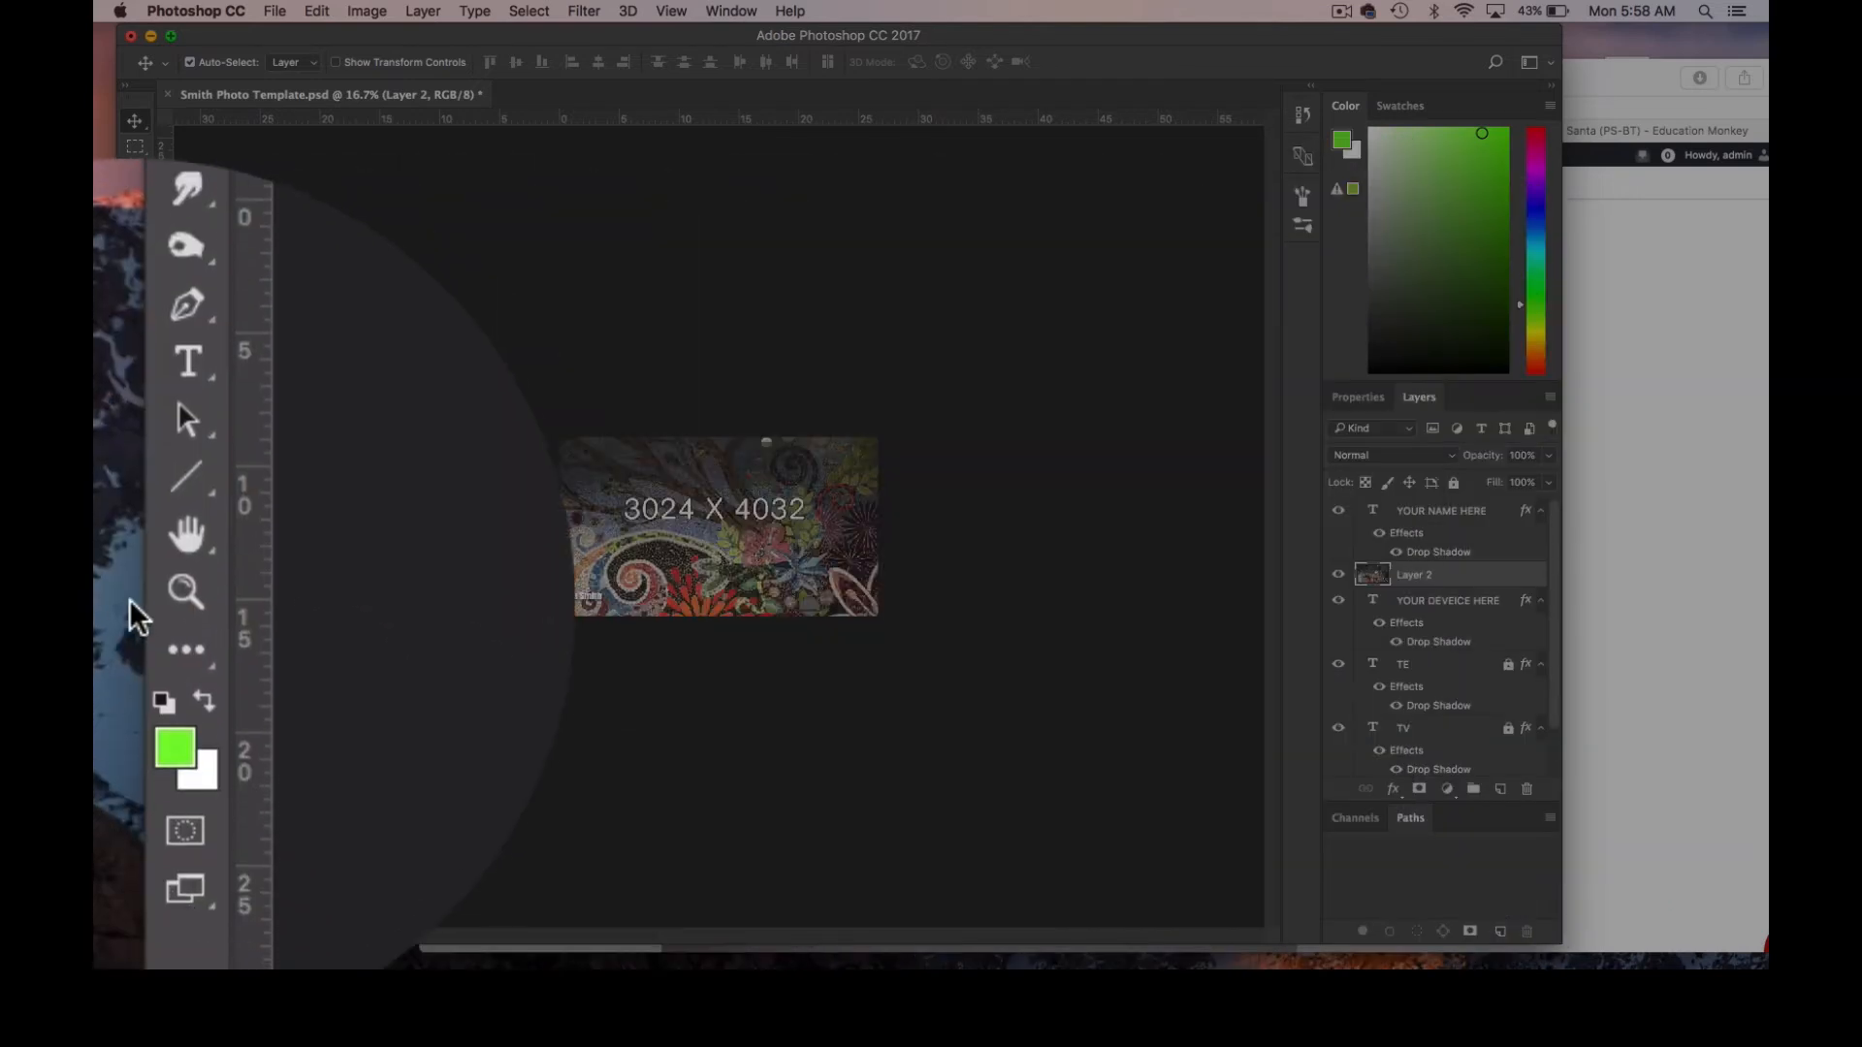
pyautogui.click(135, 613)
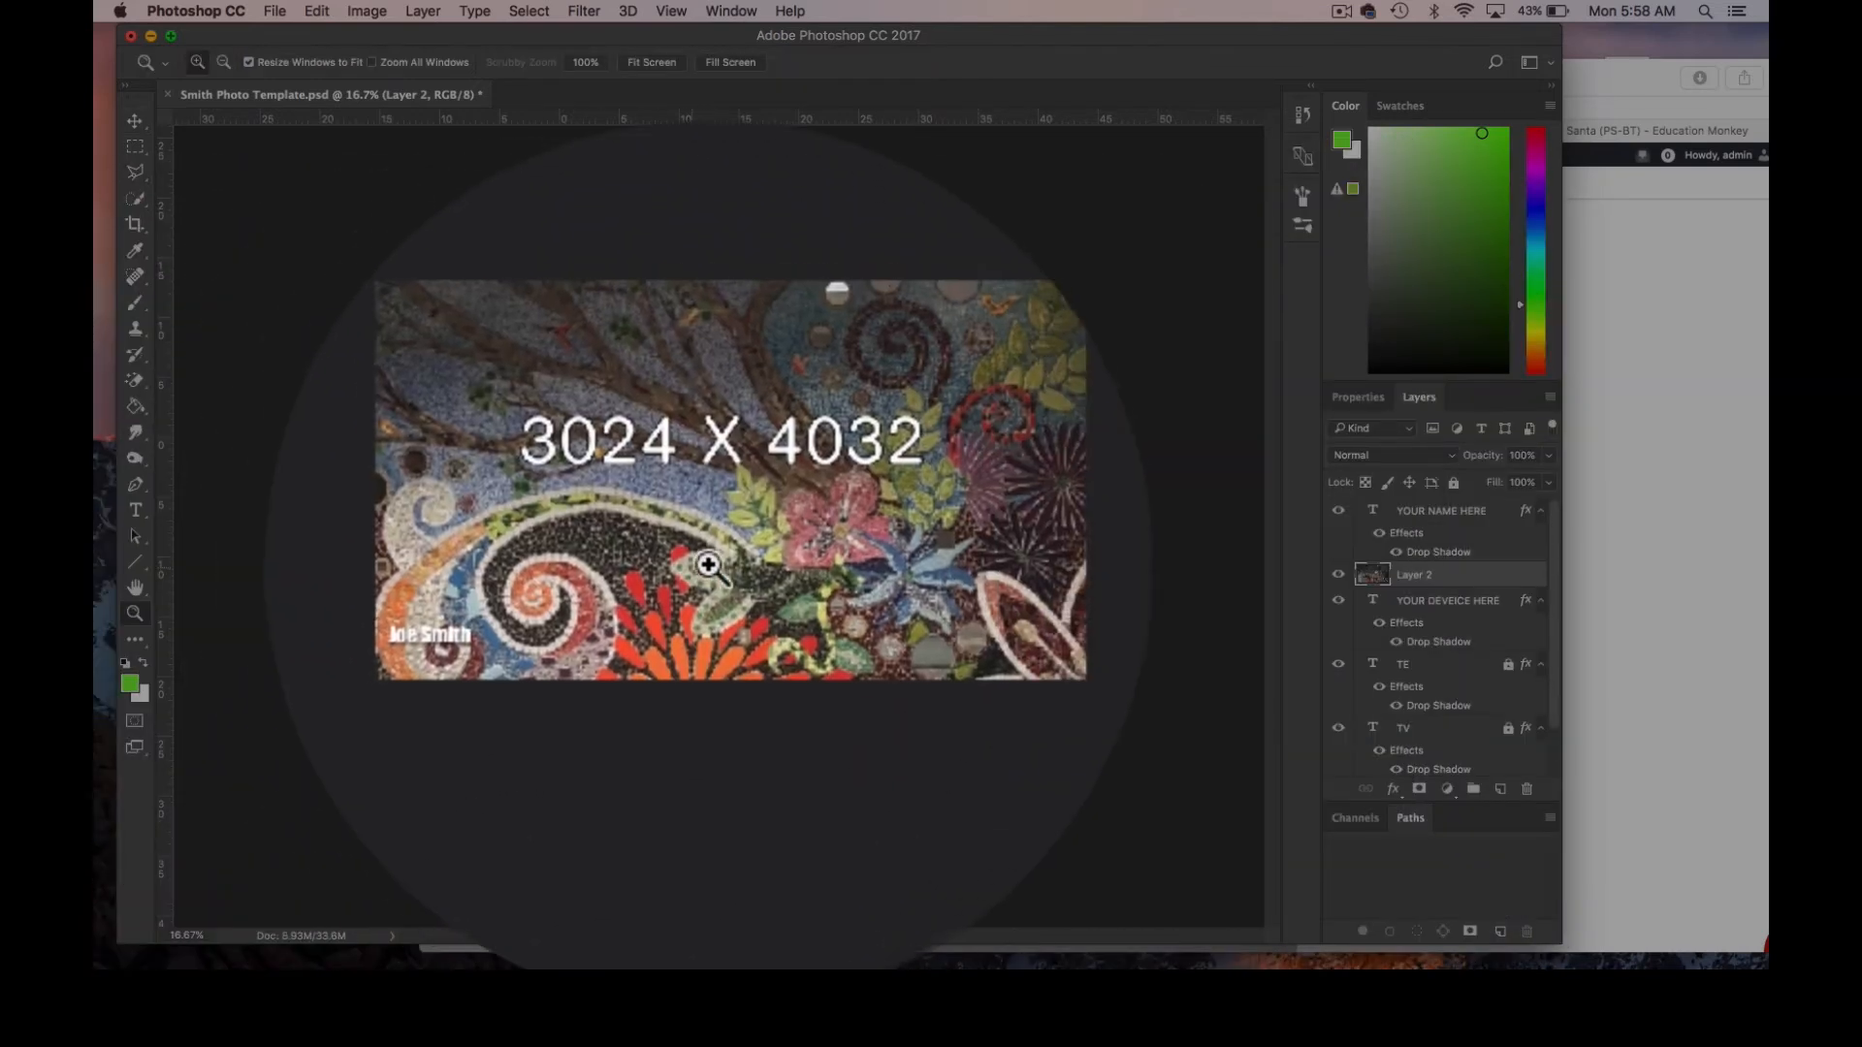
pyautogui.click(708, 564)
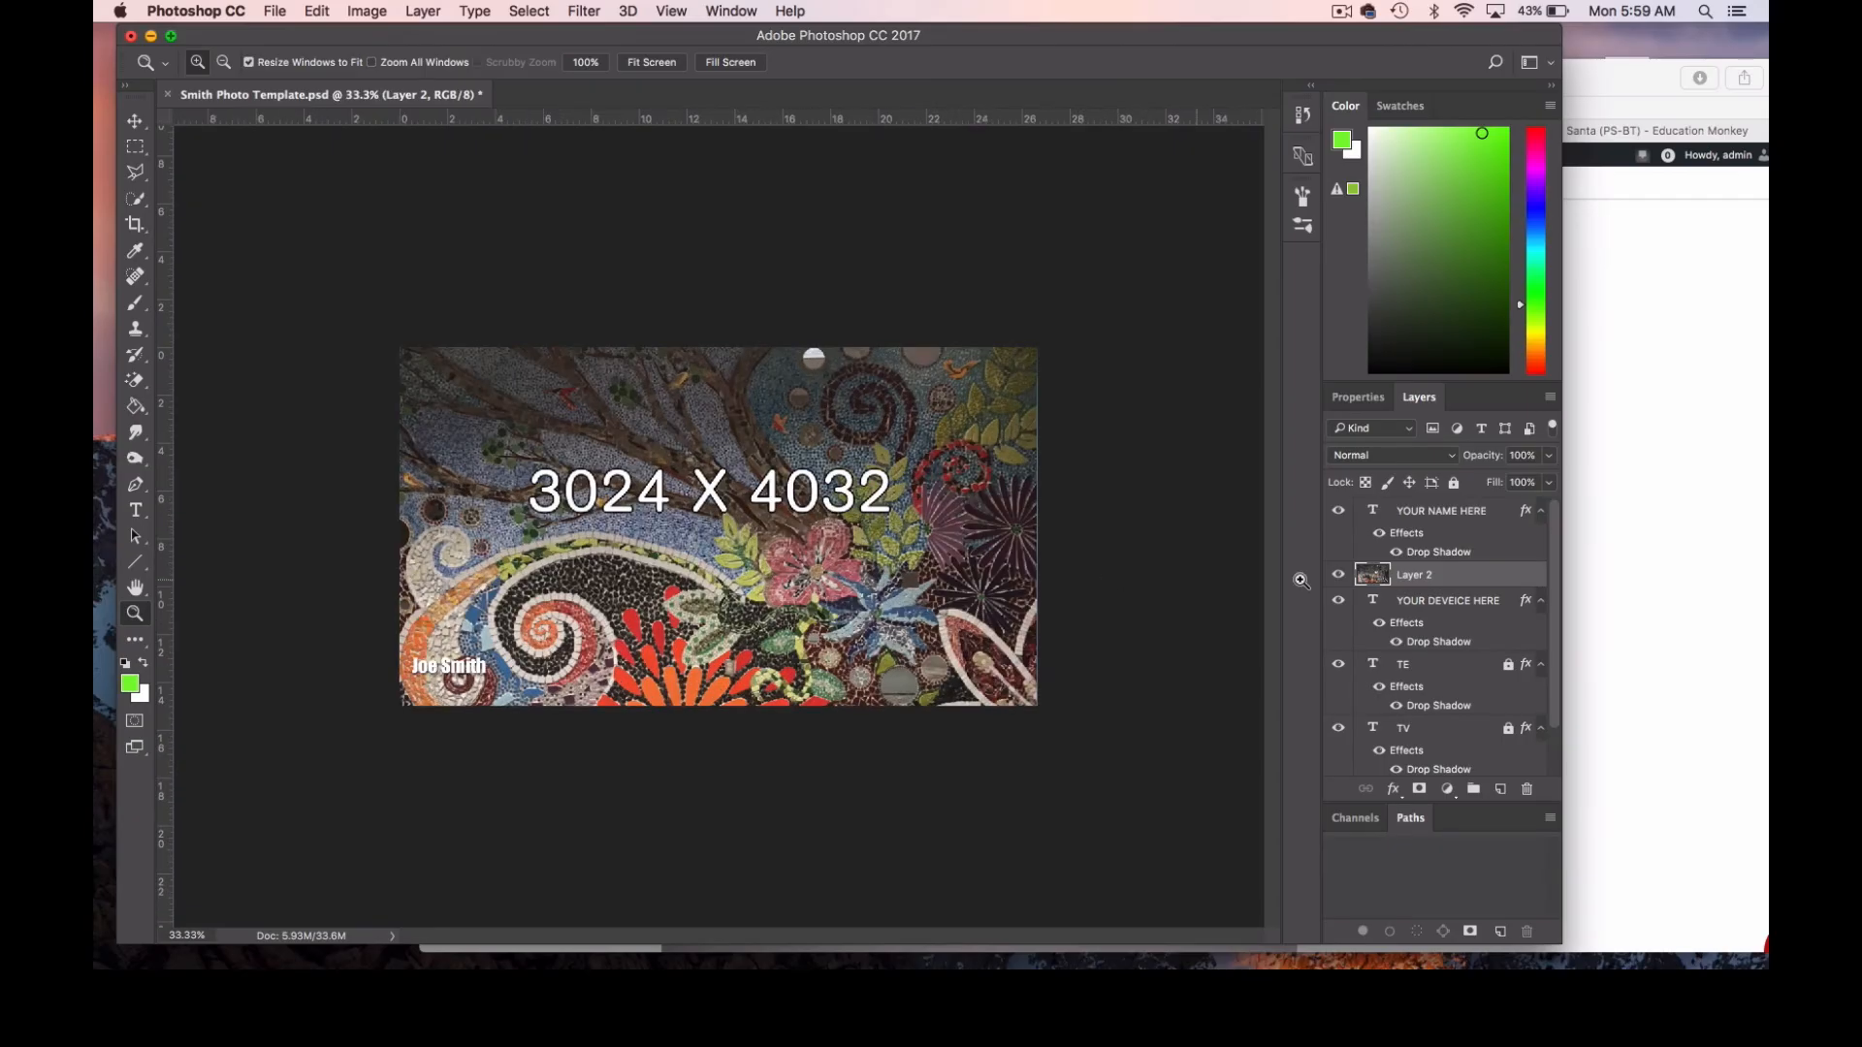
pyautogui.moveTo(1411, 576); pyautogui.dragTo(1402, 763)
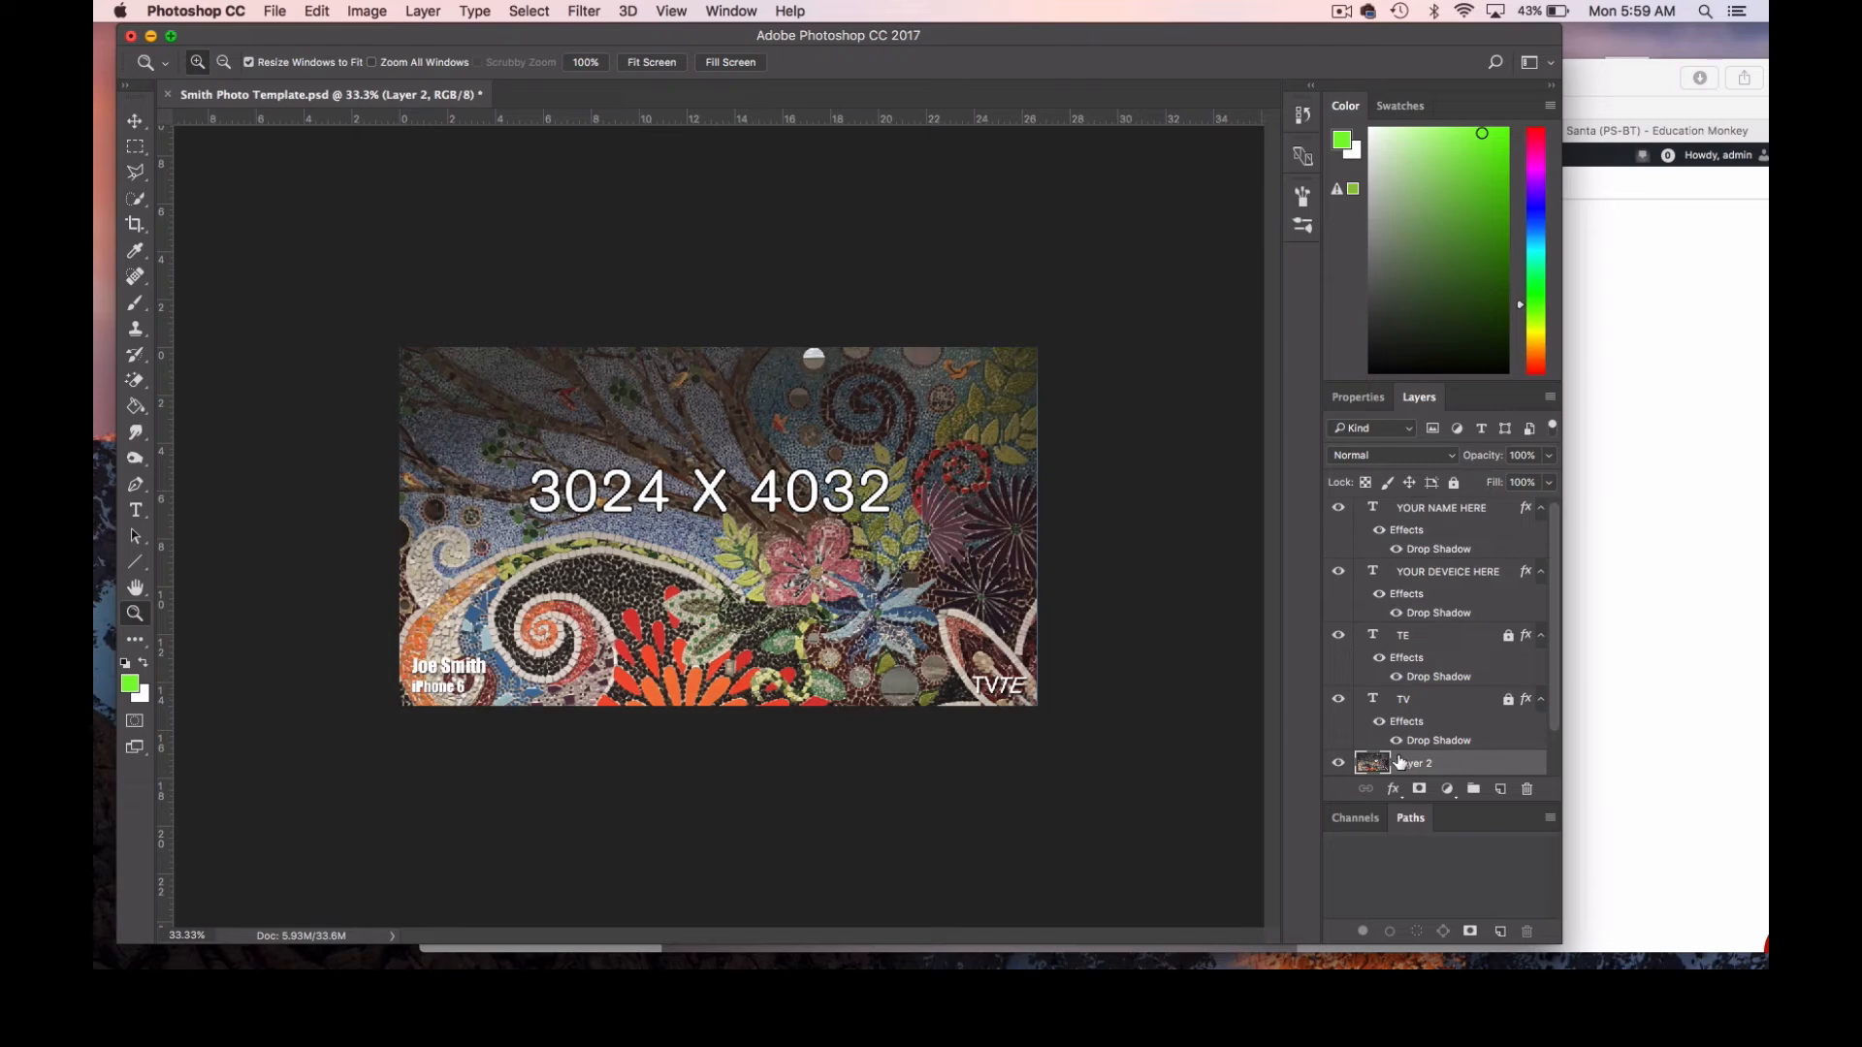
# Inspect the mural's coverage at the canvas edges and shift it about 0.25 in right and 0.04 in down.
pyautogui.click(1039, 534)
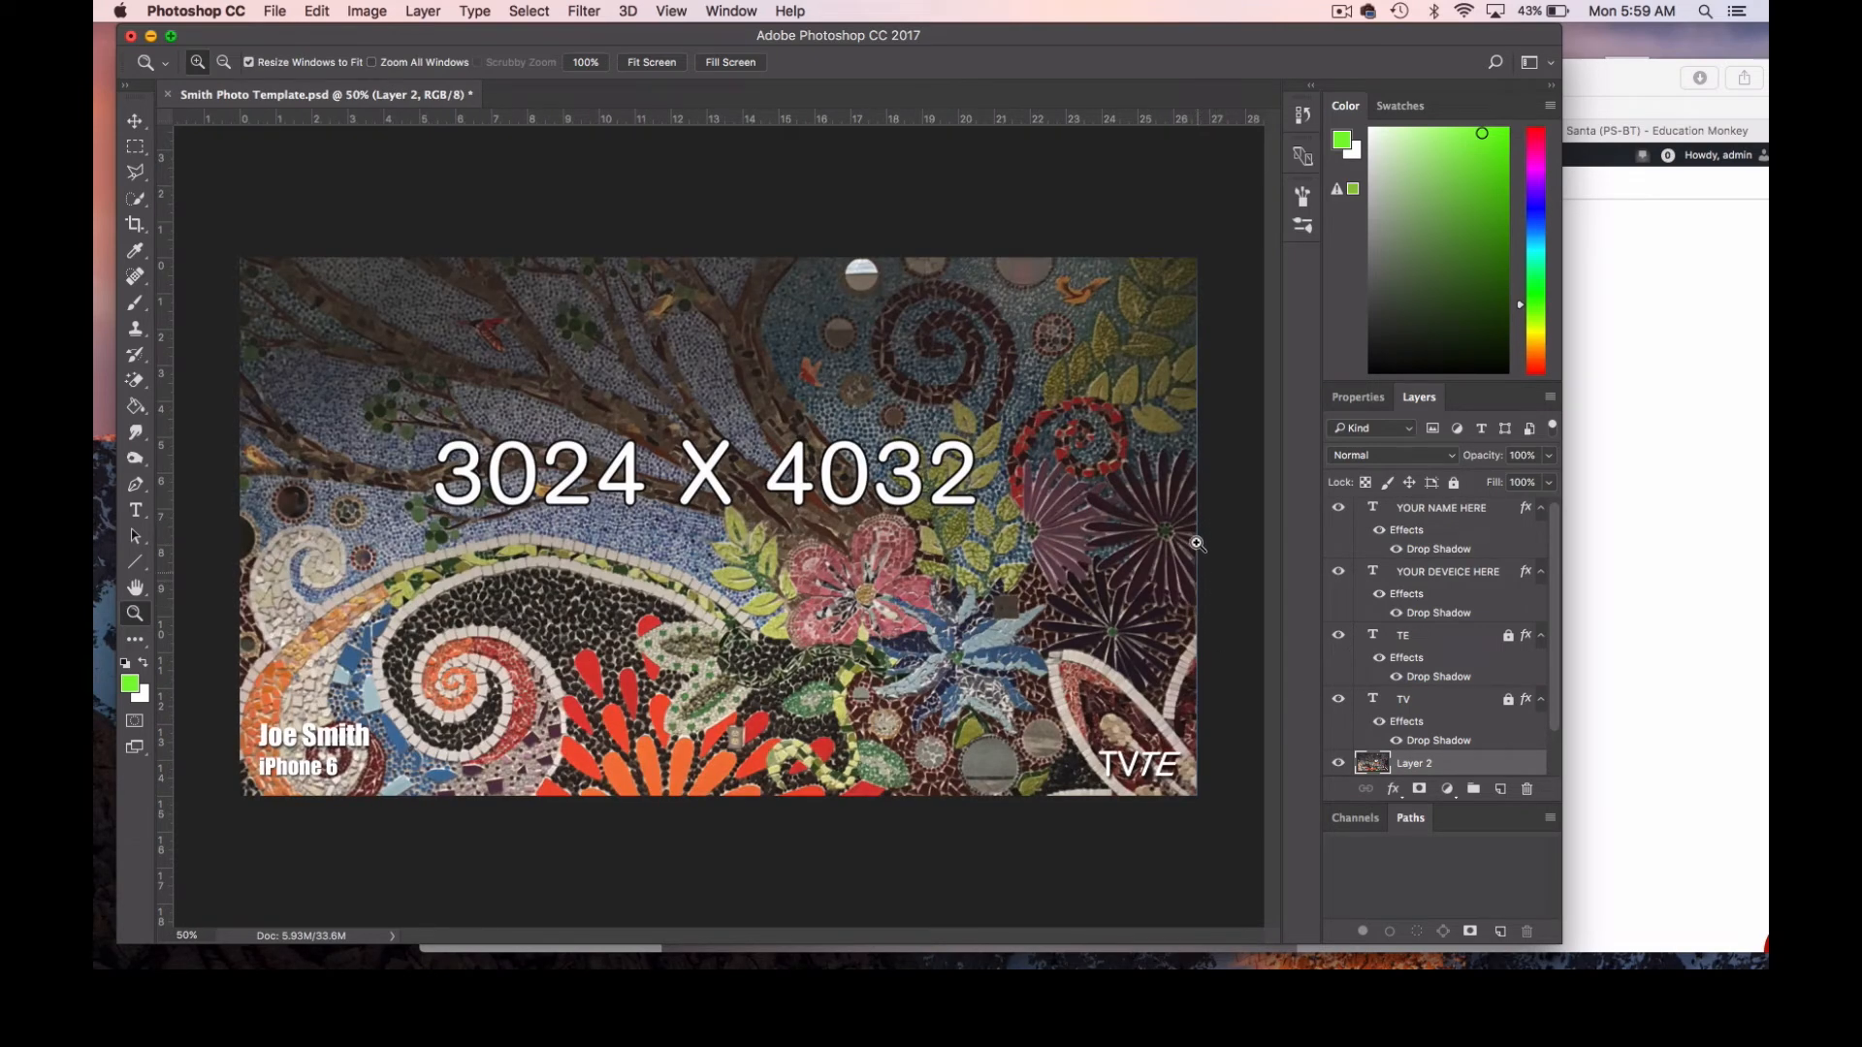
pyautogui.click(1212, 480)
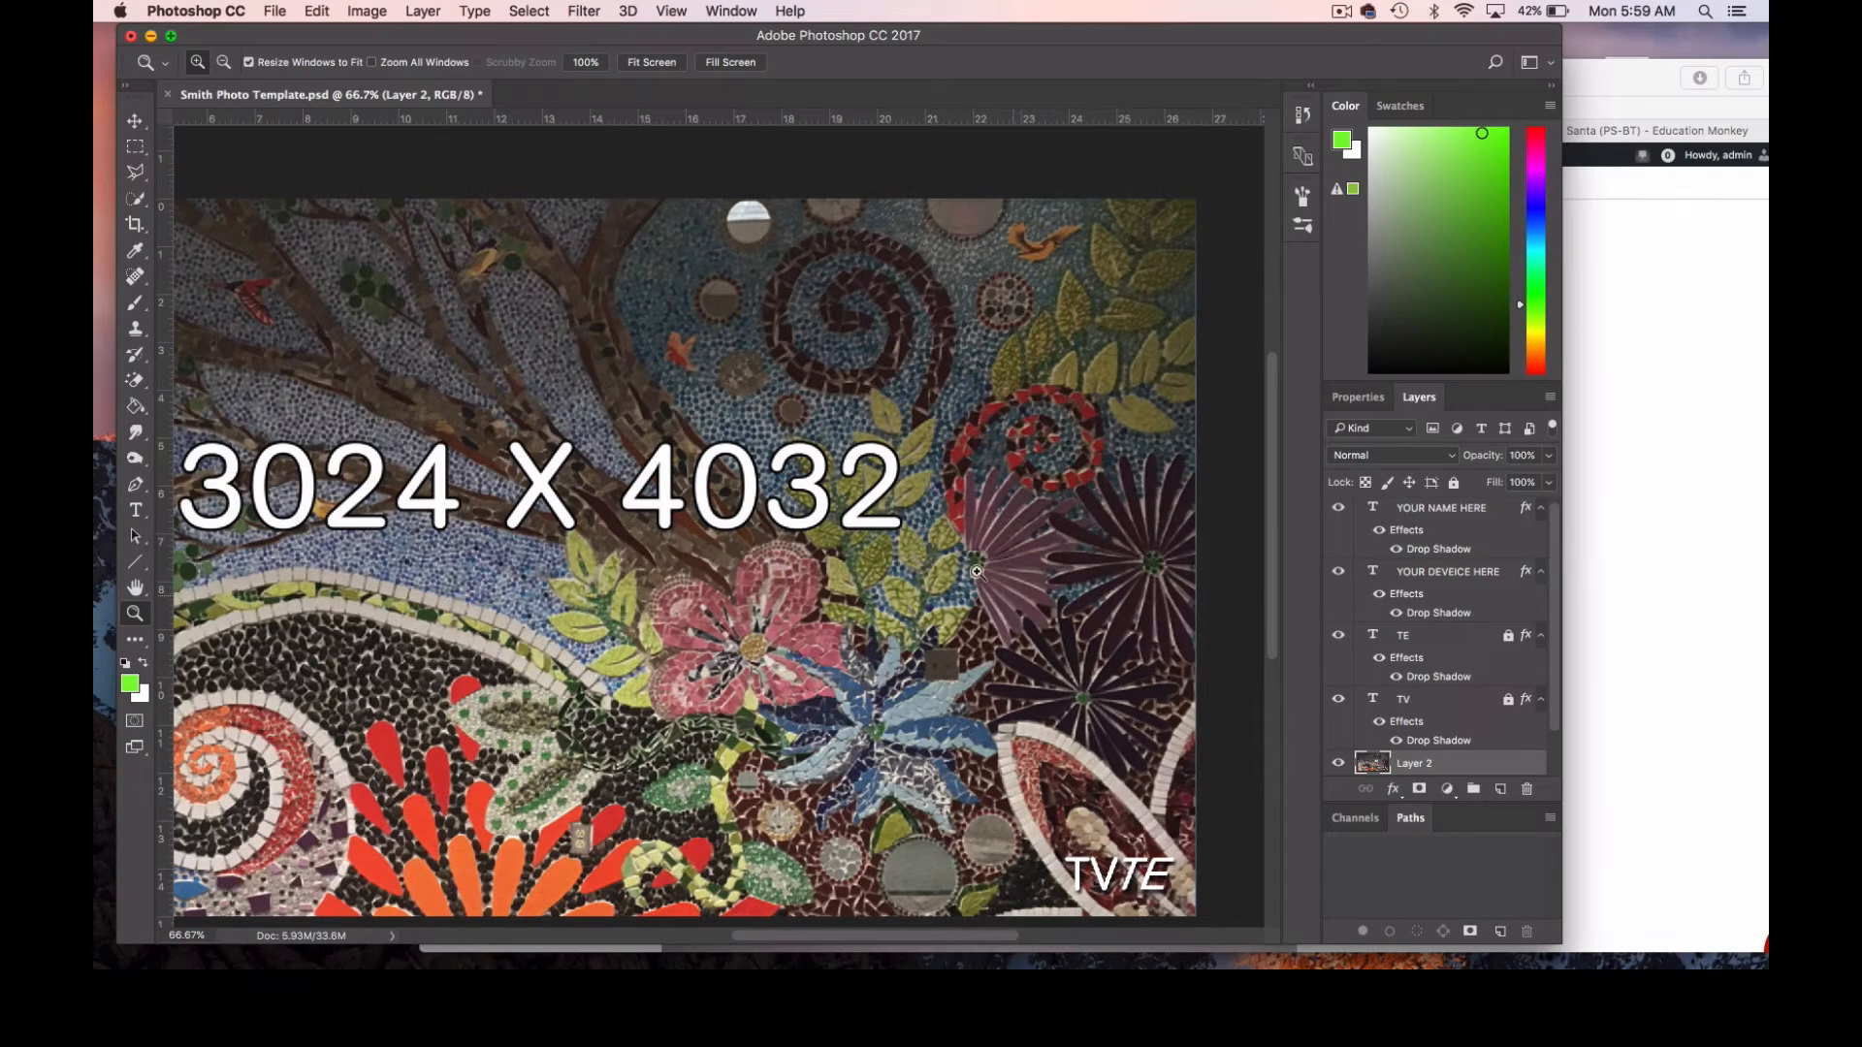
pyautogui.keyDown('alt'); pyautogui.click(929, 544); pyautogui.keyUp('alt')
pyautogui.keyDown('alt'); pyautogui.click(929, 544); pyautogui.keyUp('alt')
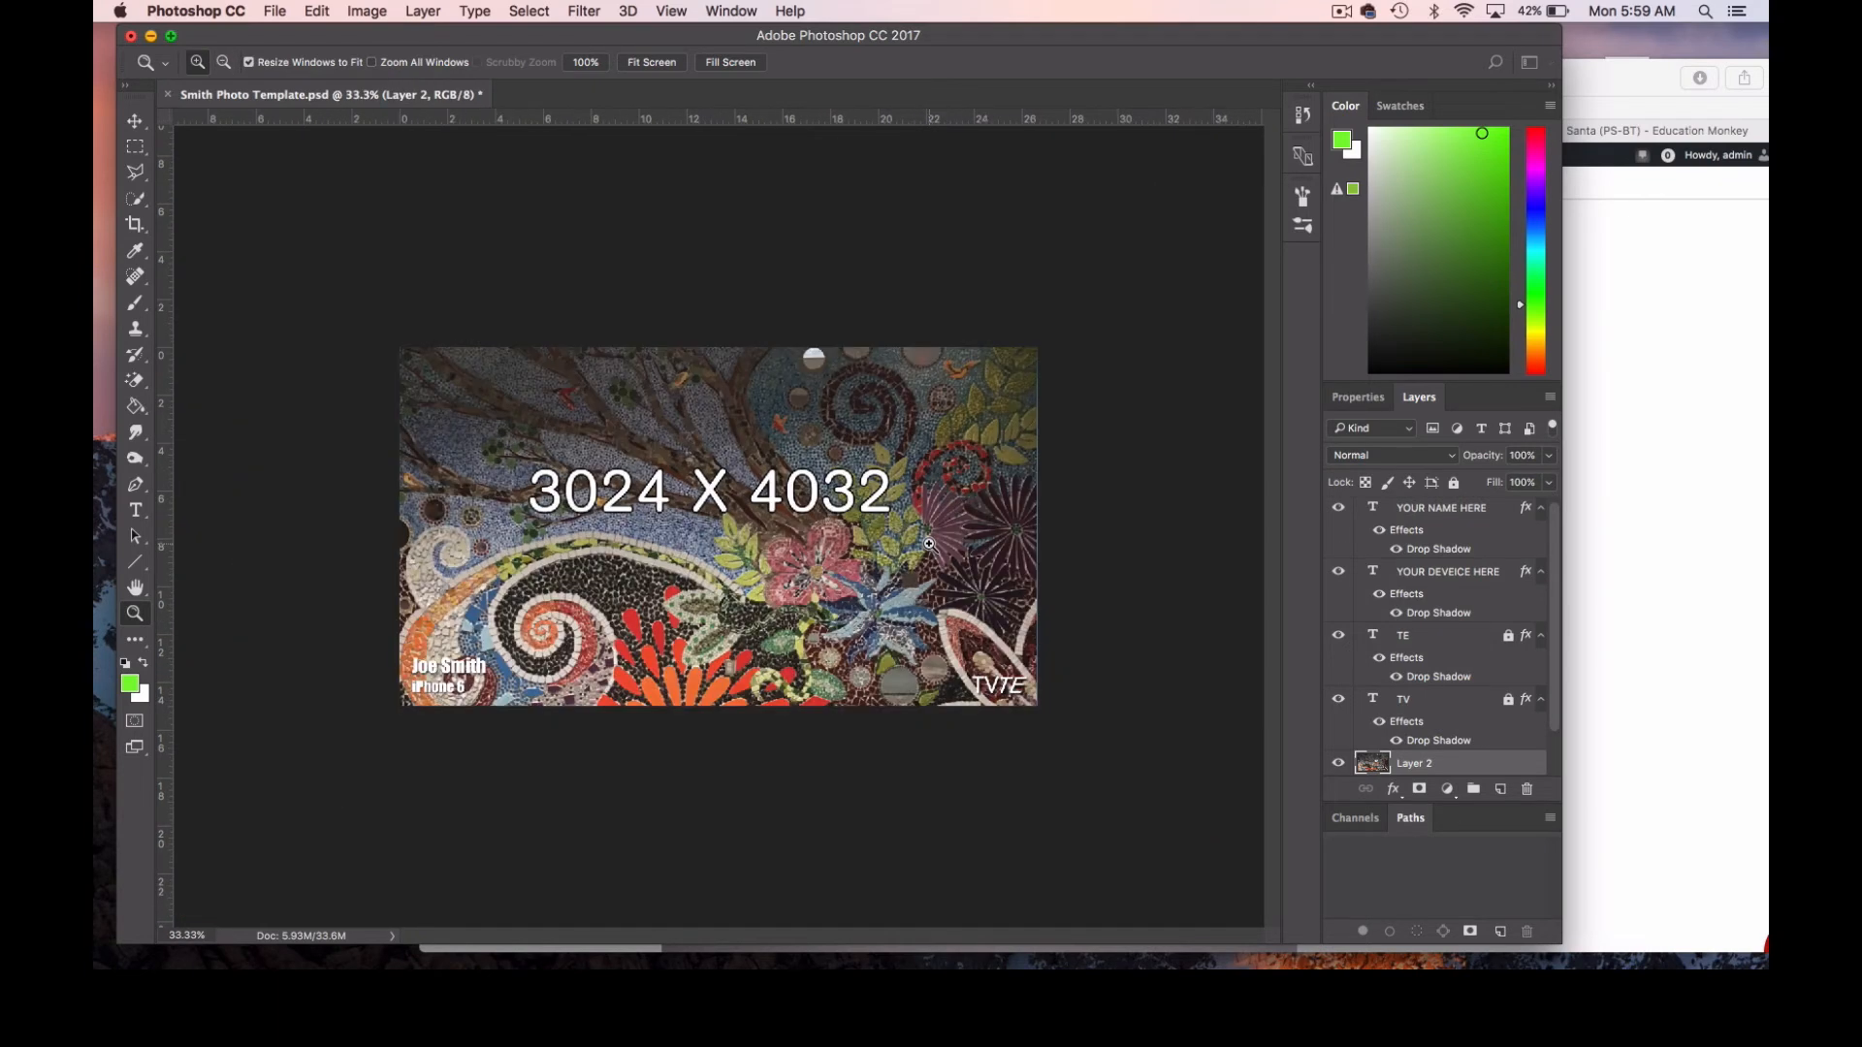
pyautogui.click(134, 121)
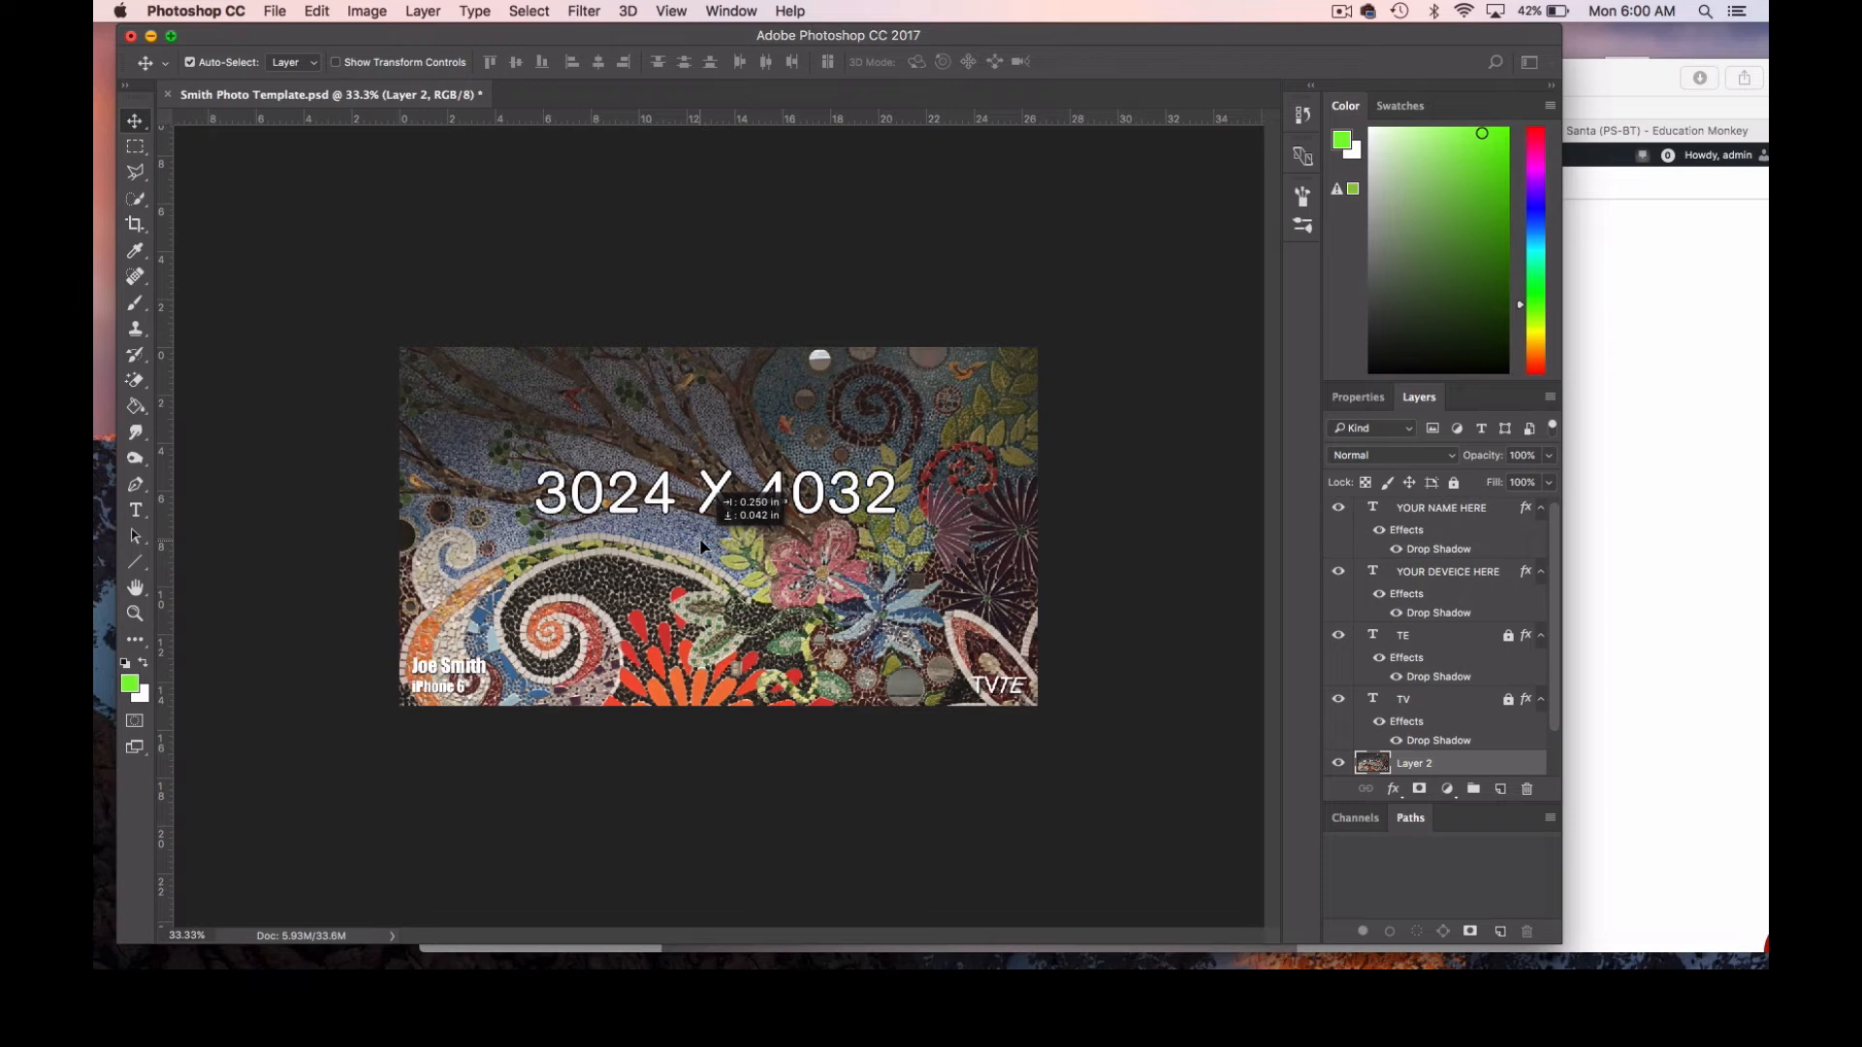
pyautogui.moveTo(704, 548); pyautogui.dragTo(700, 538)
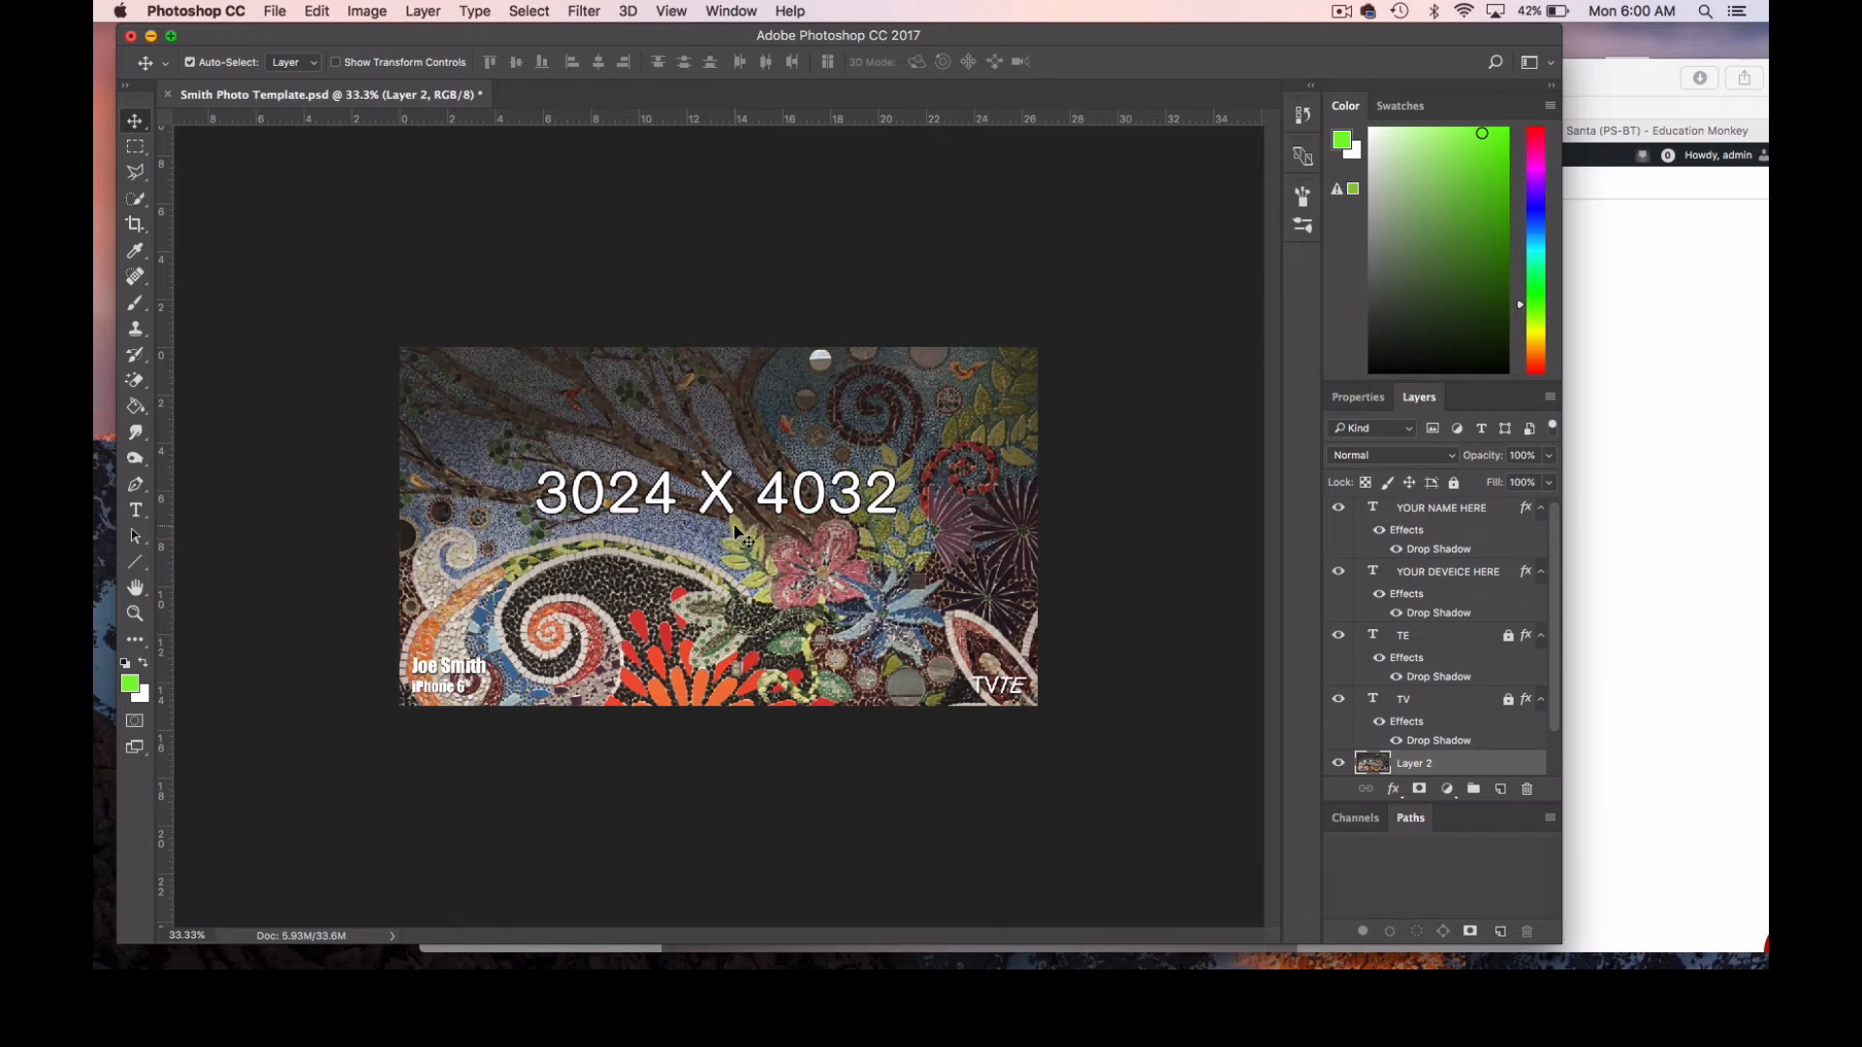
# Minimize Safari, save a JPEG copy named Smith Art Wall to the Desktop at maximum quality 12, and place its file below Smith Soccer.jpg.
pyautogui.click(1604, 78)
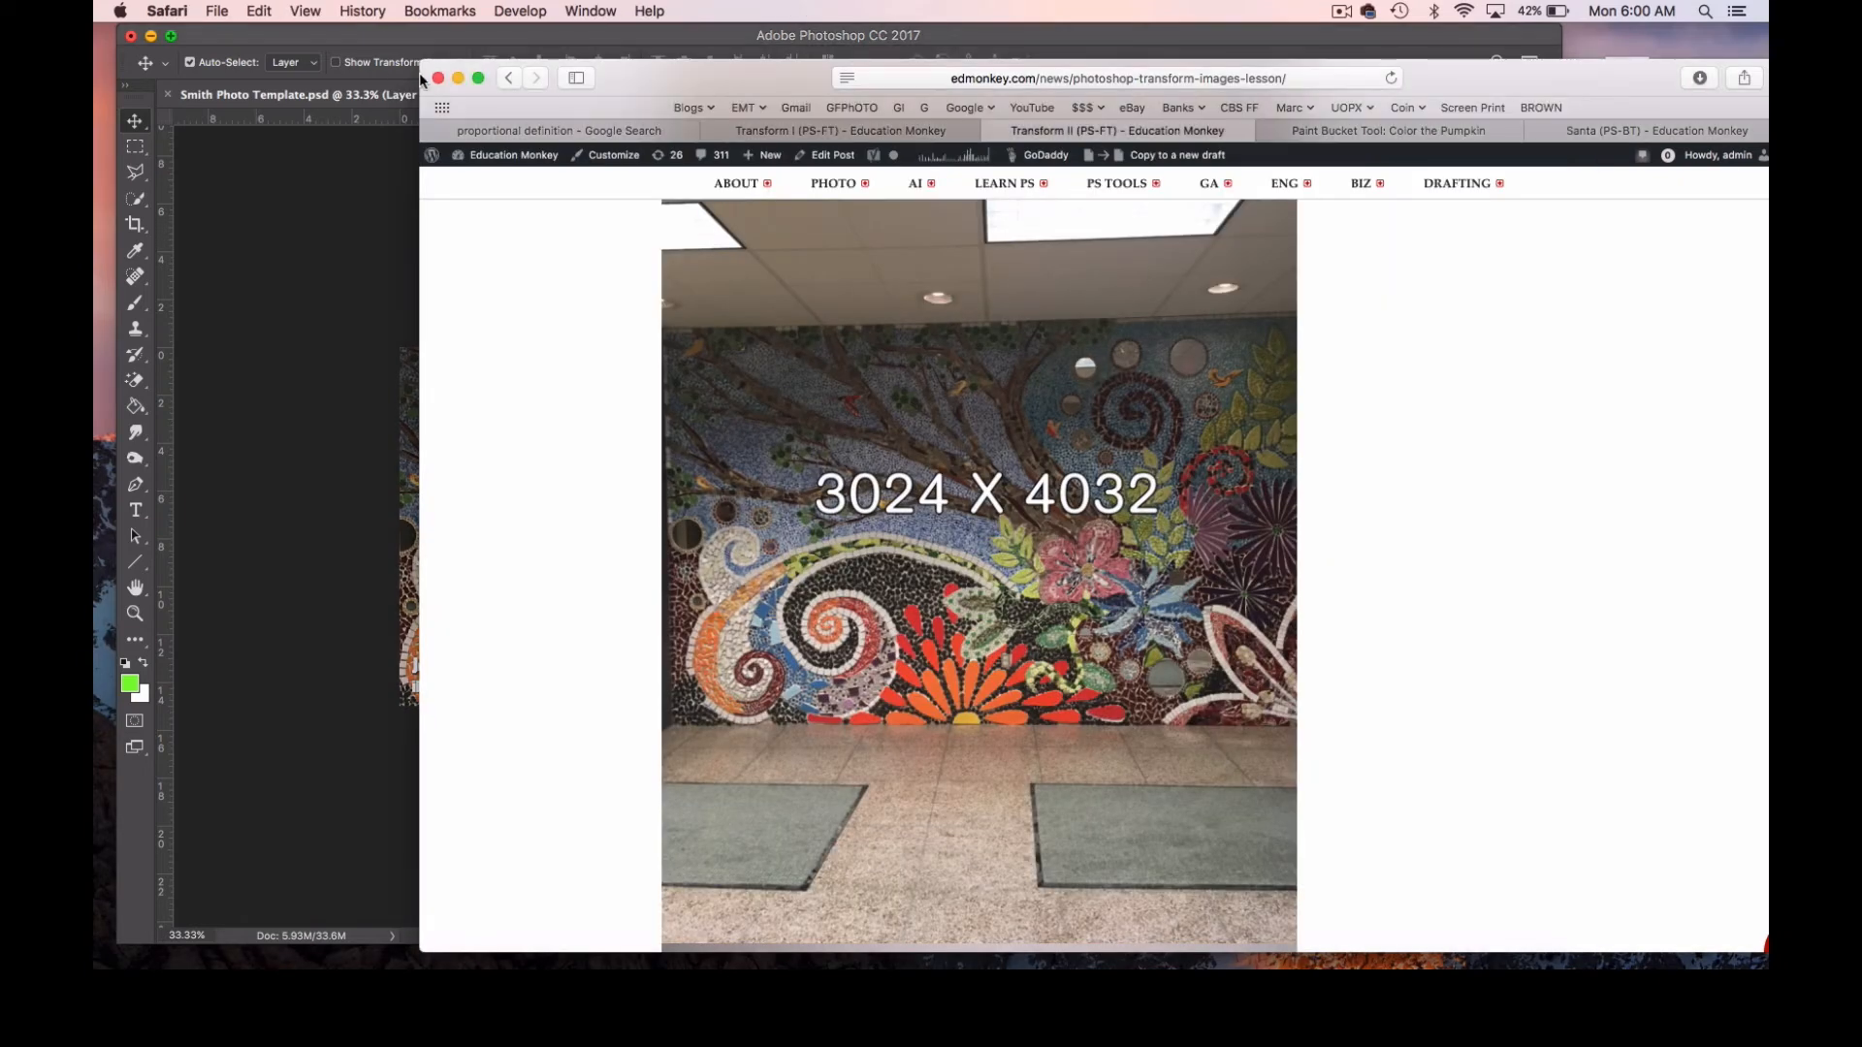
pyautogui.click(458, 77)
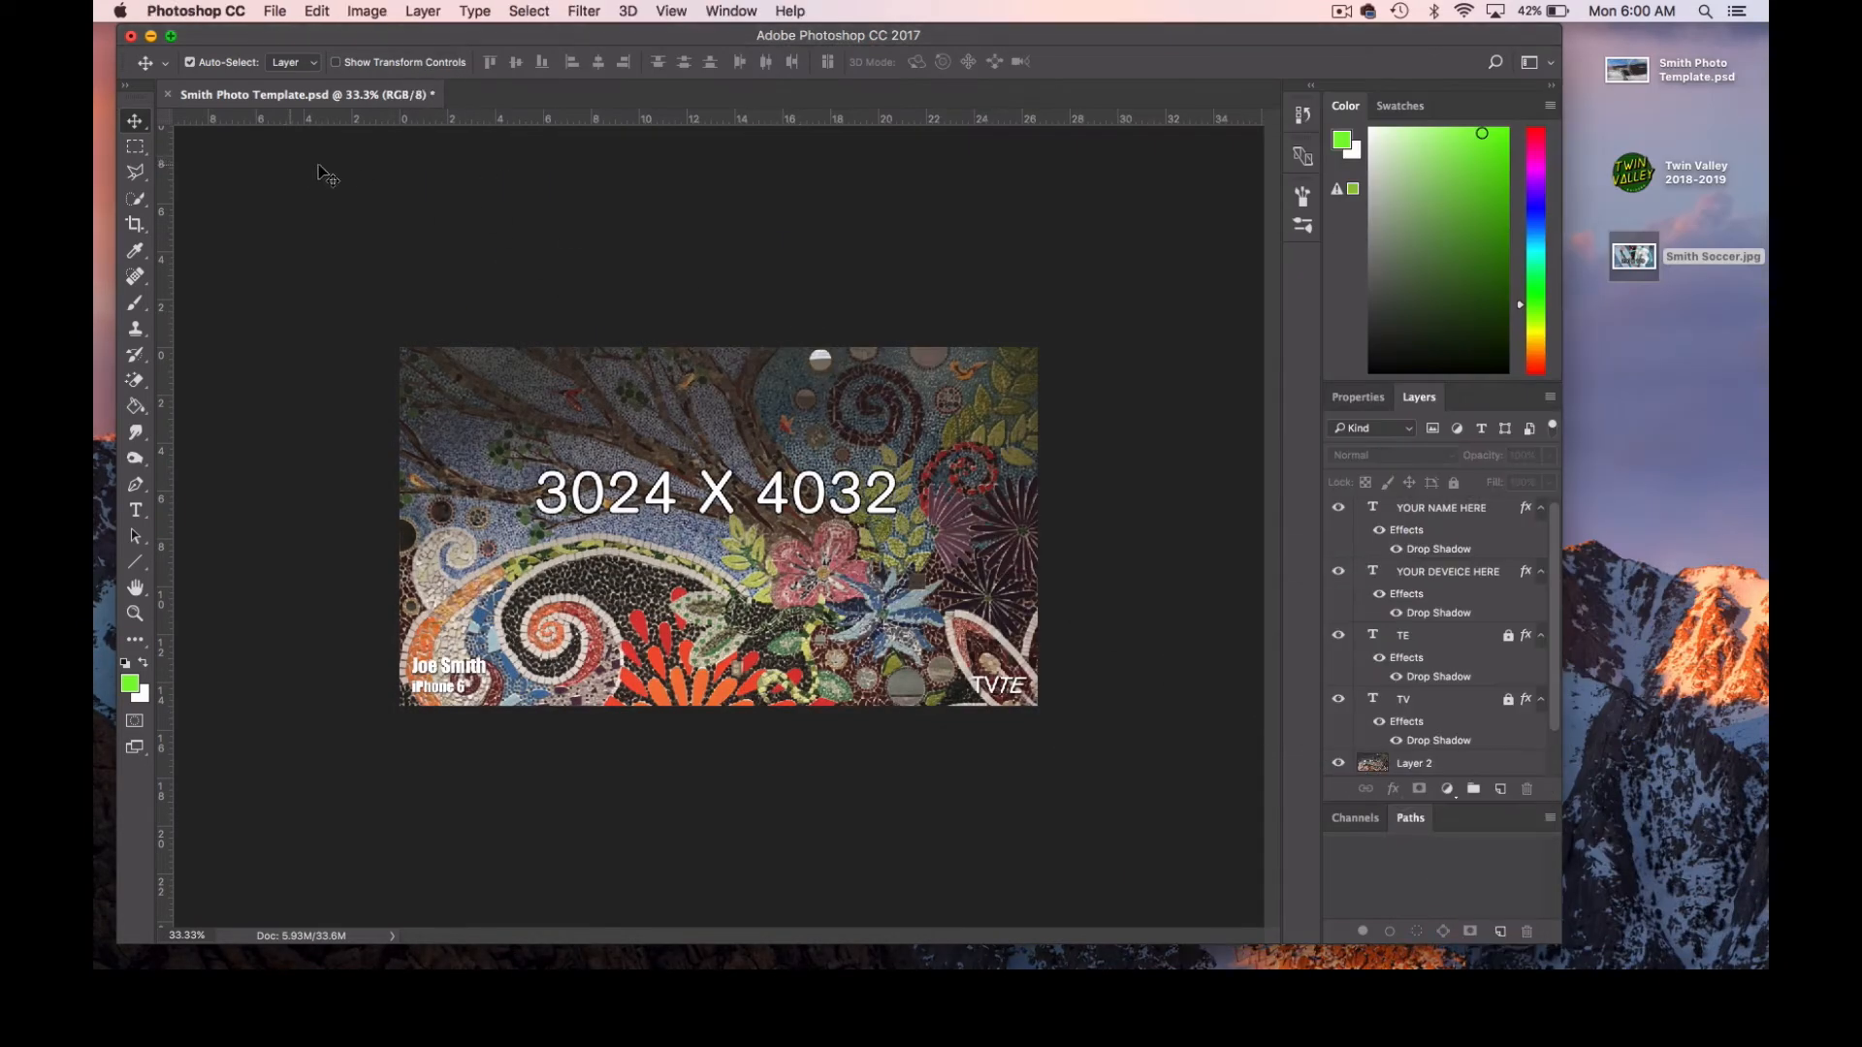
pyautogui.click(272, 11)
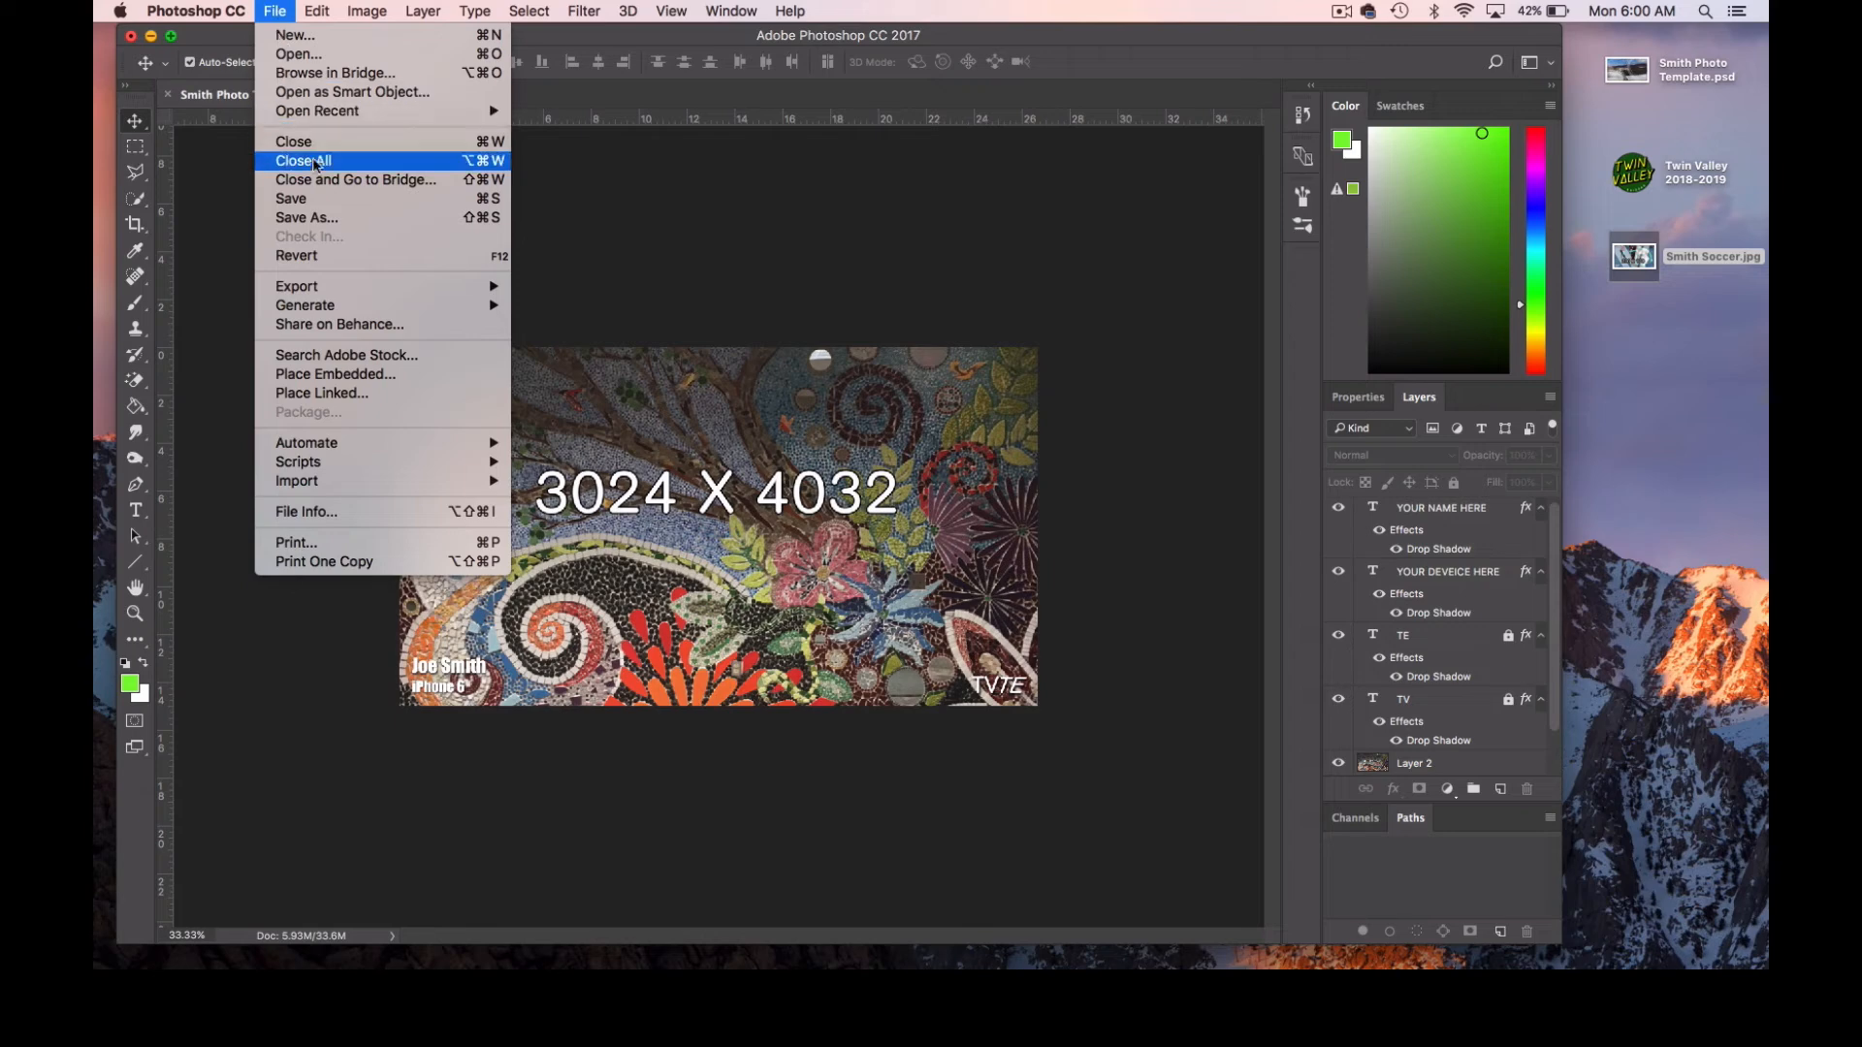
pyautogui.click(330, 217)
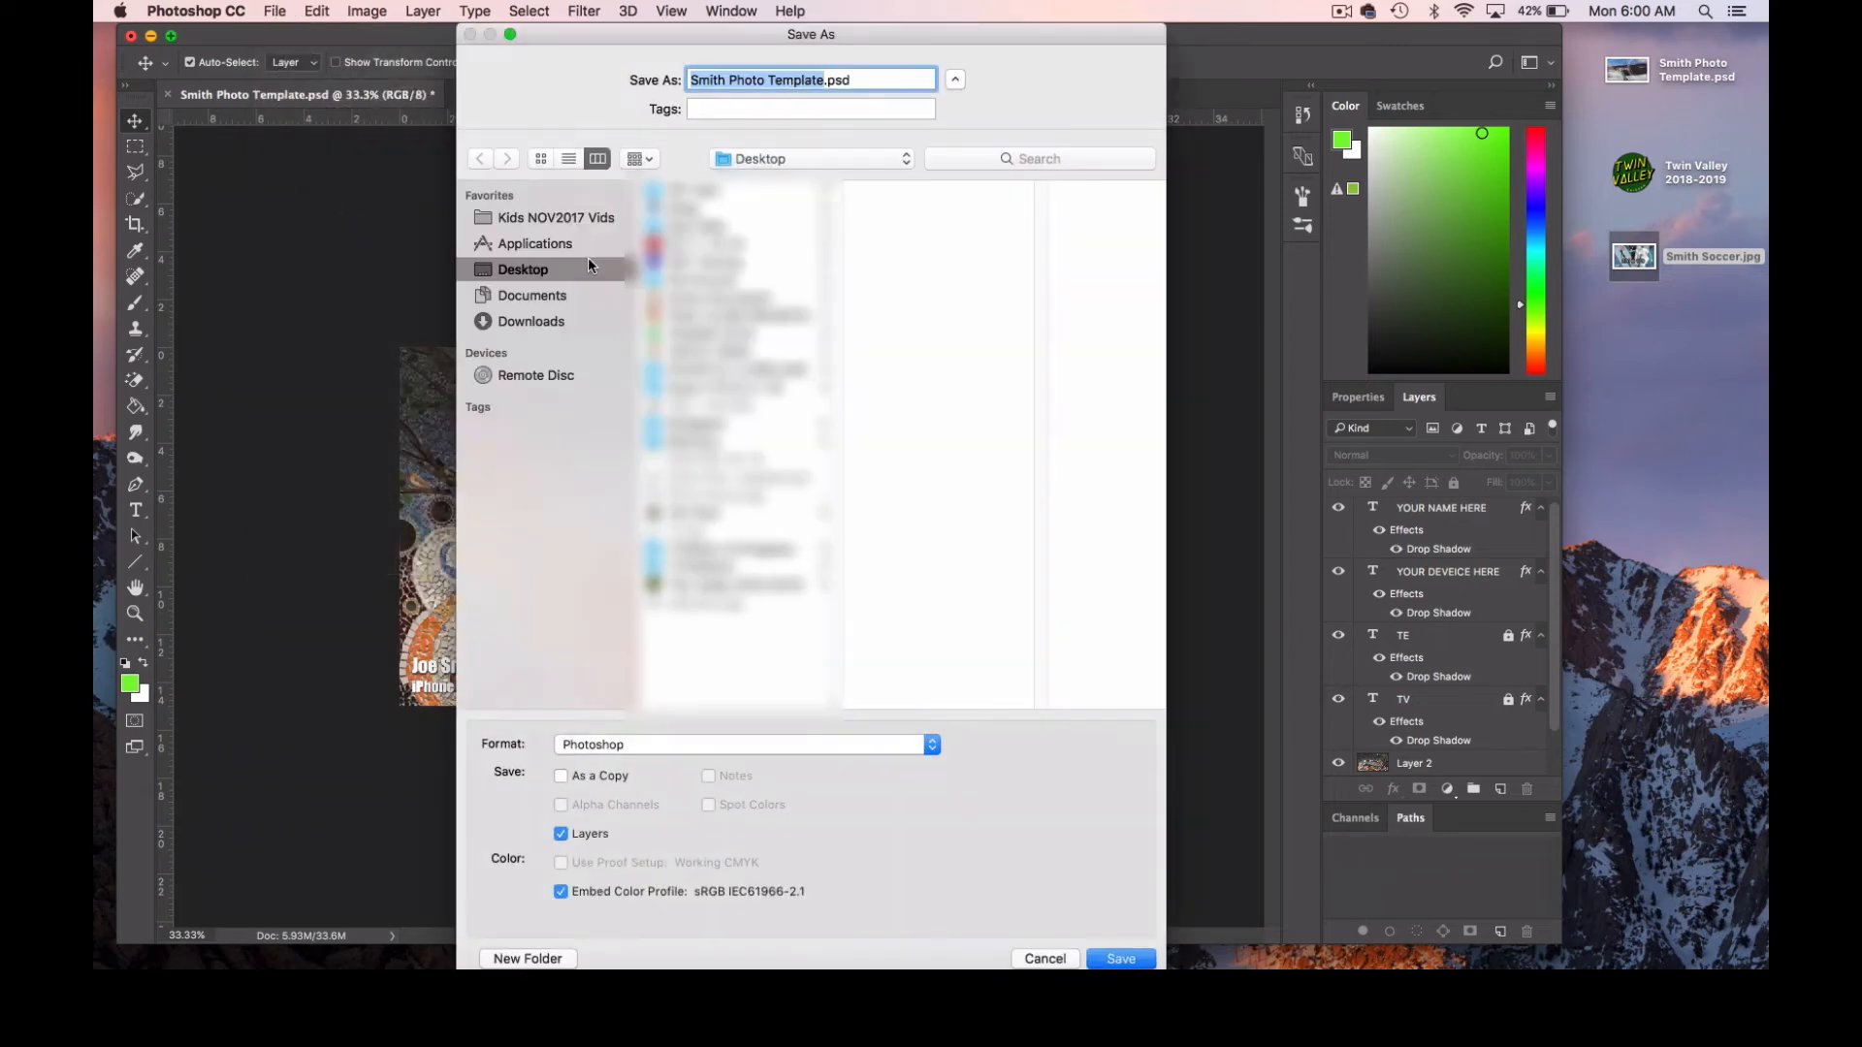
pyautogui.write('Smith ')
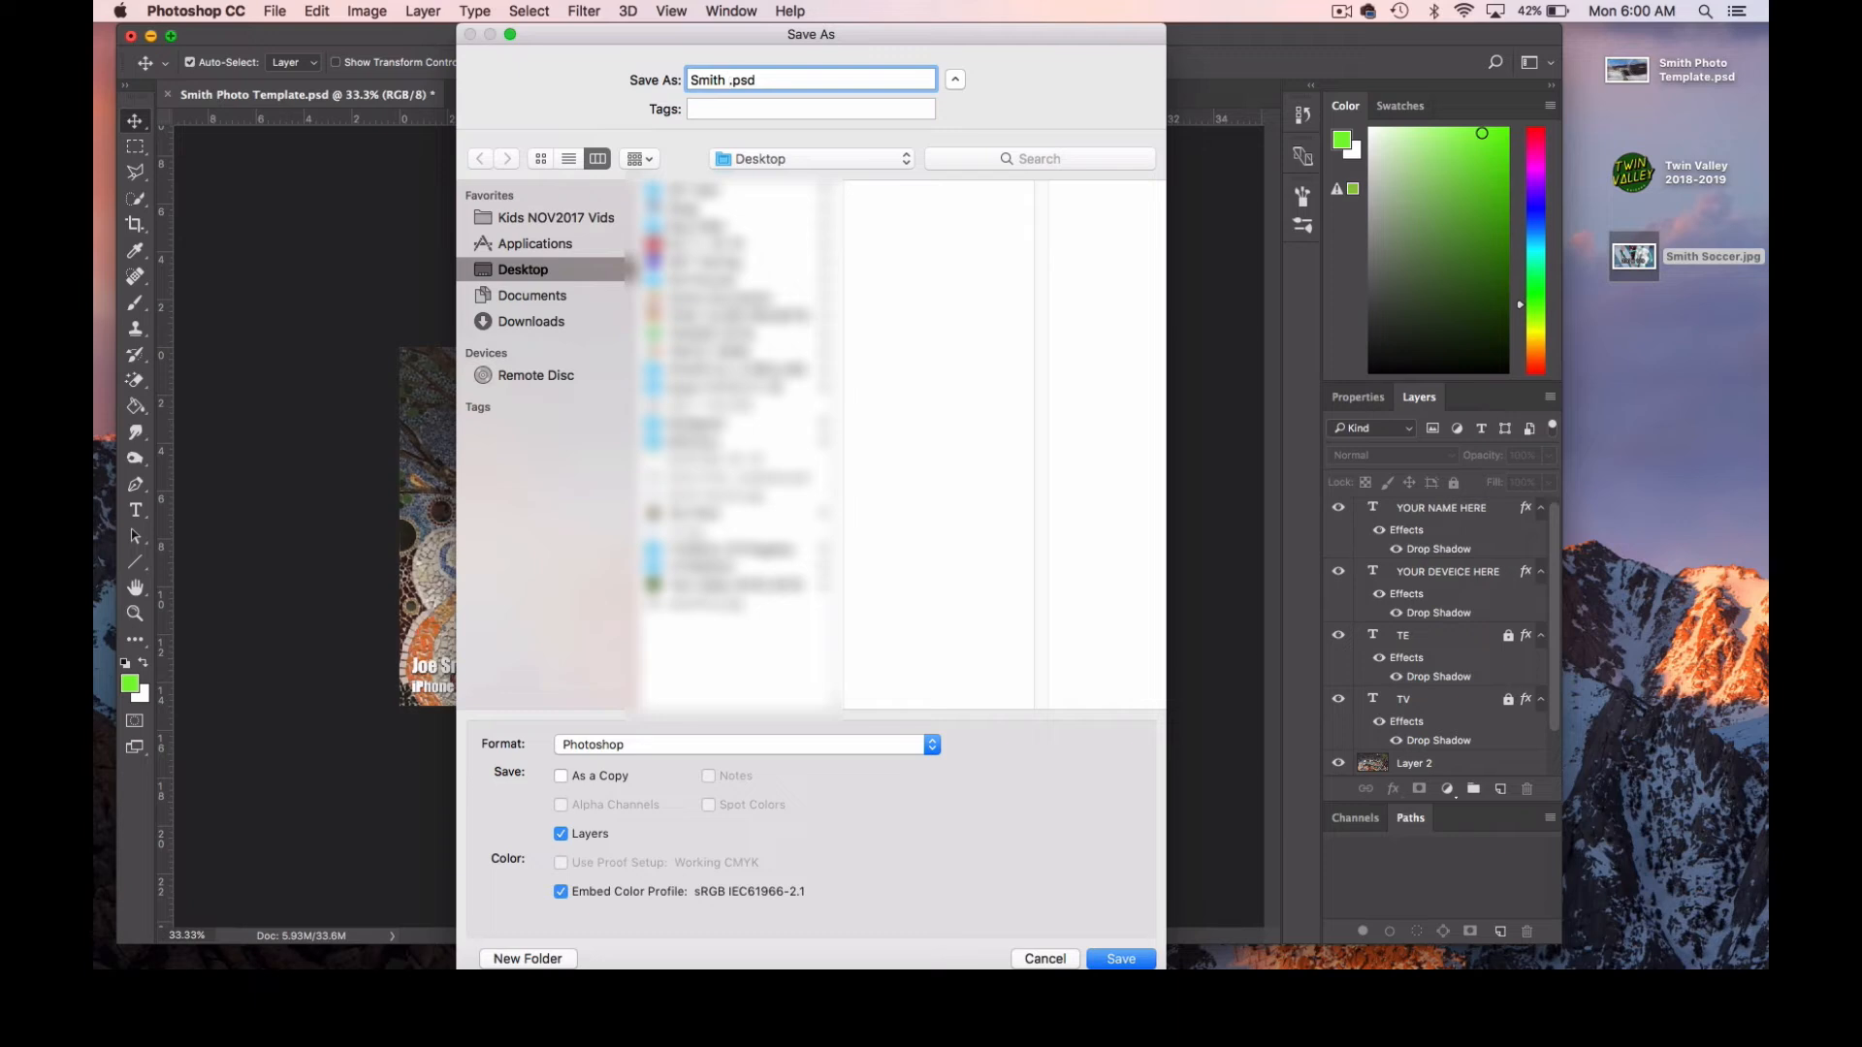
pyautogui.write('Art Wall')
pyautogui.click(607, 746)
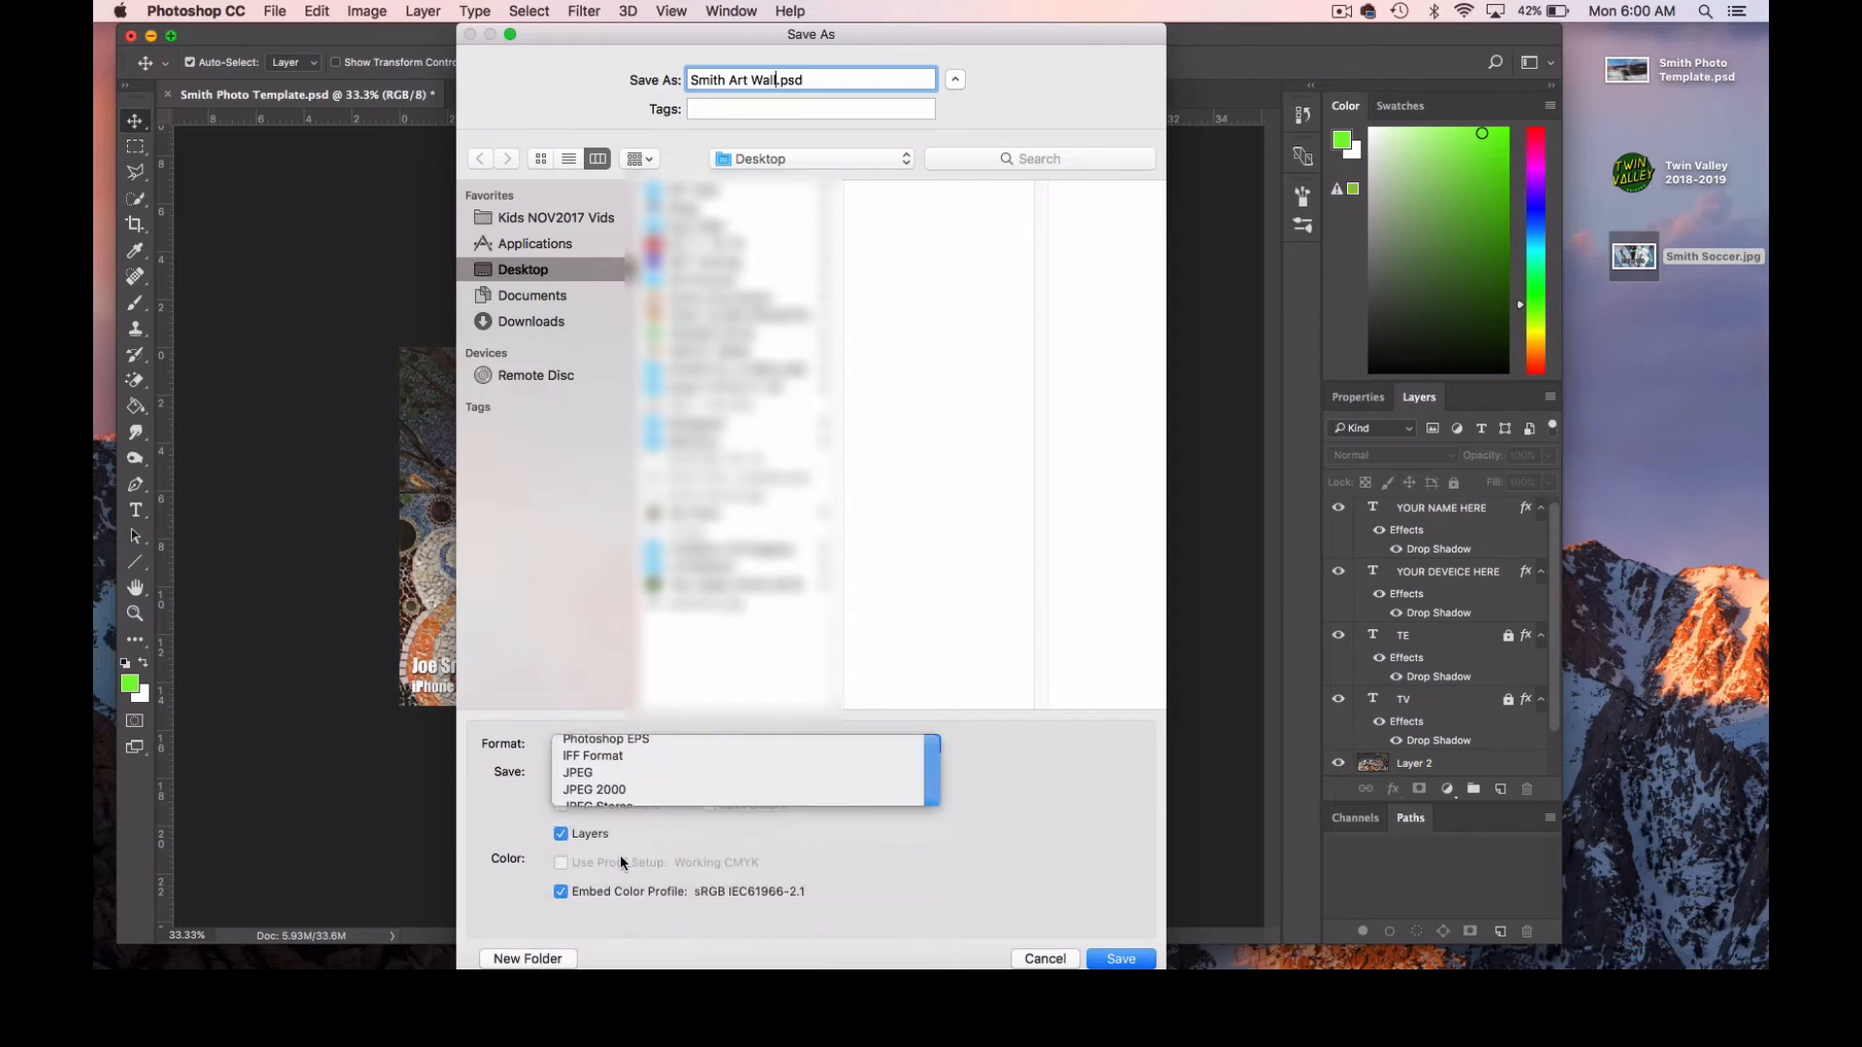
pyautogui.click(620, 772)
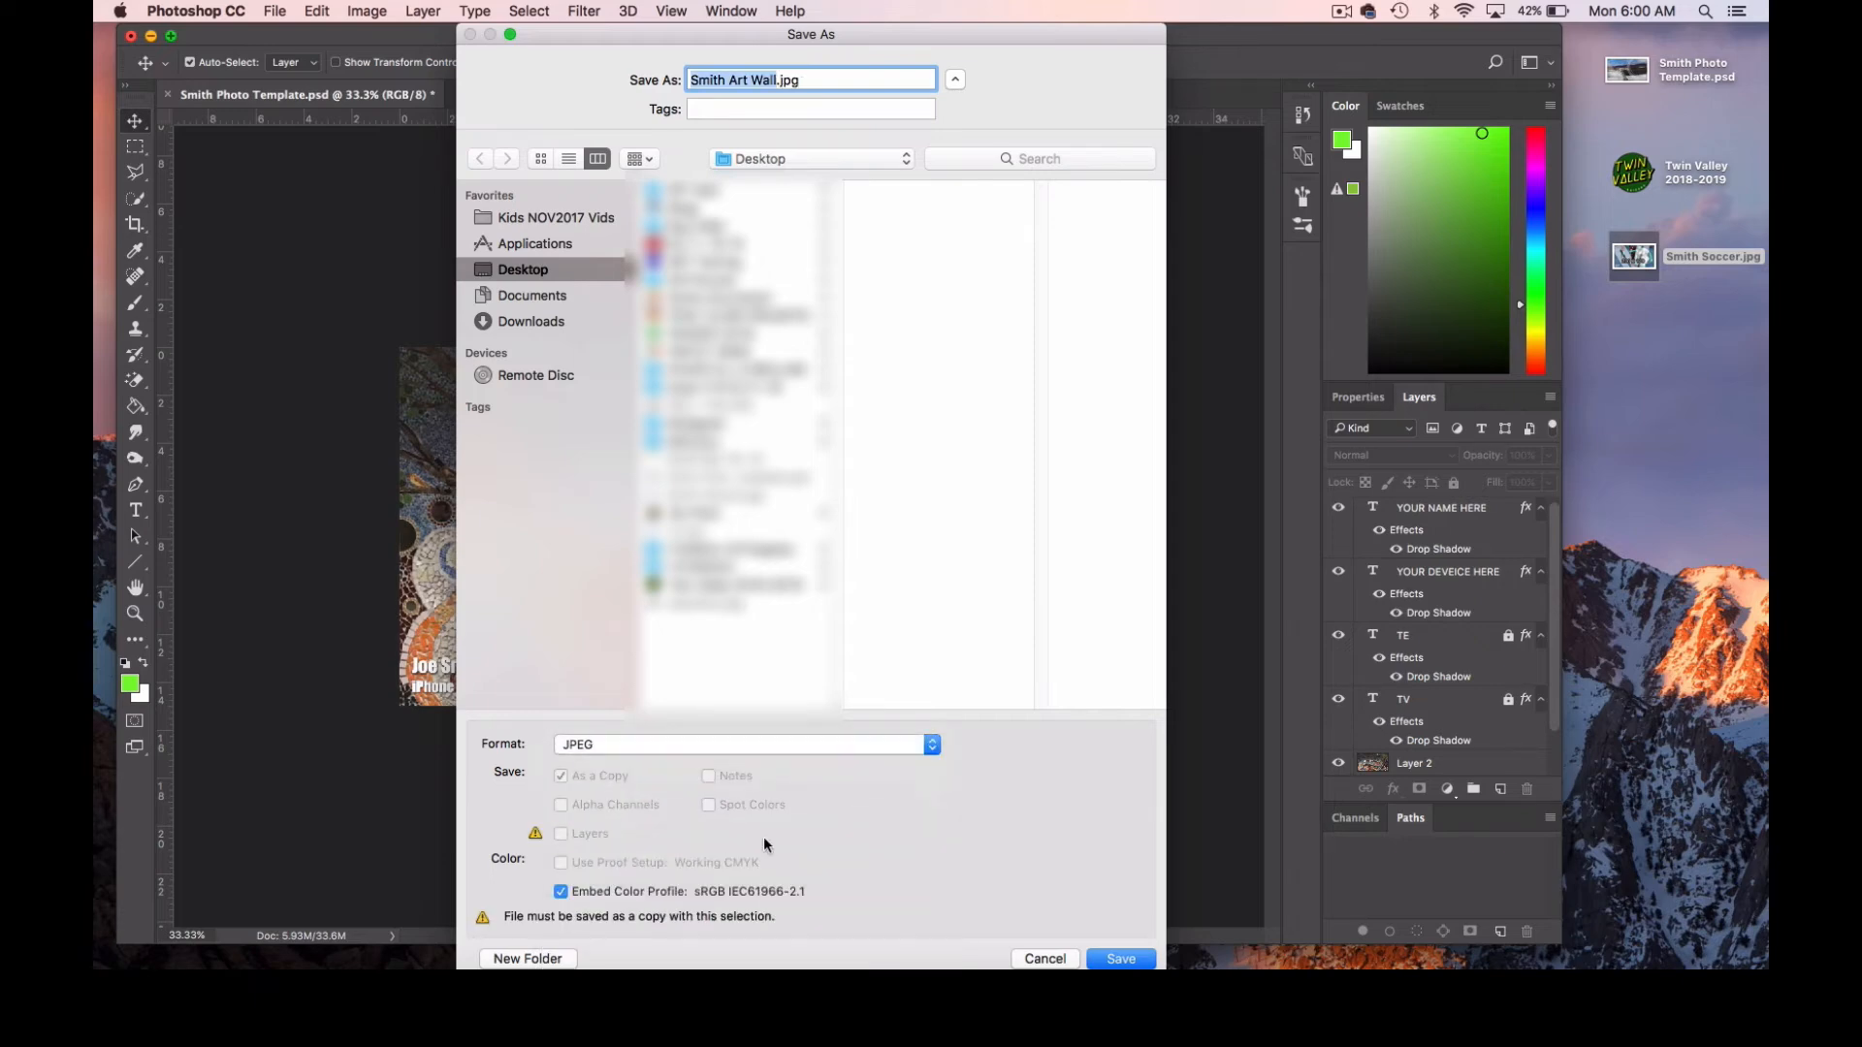
pyautogui.click(1121, 958)
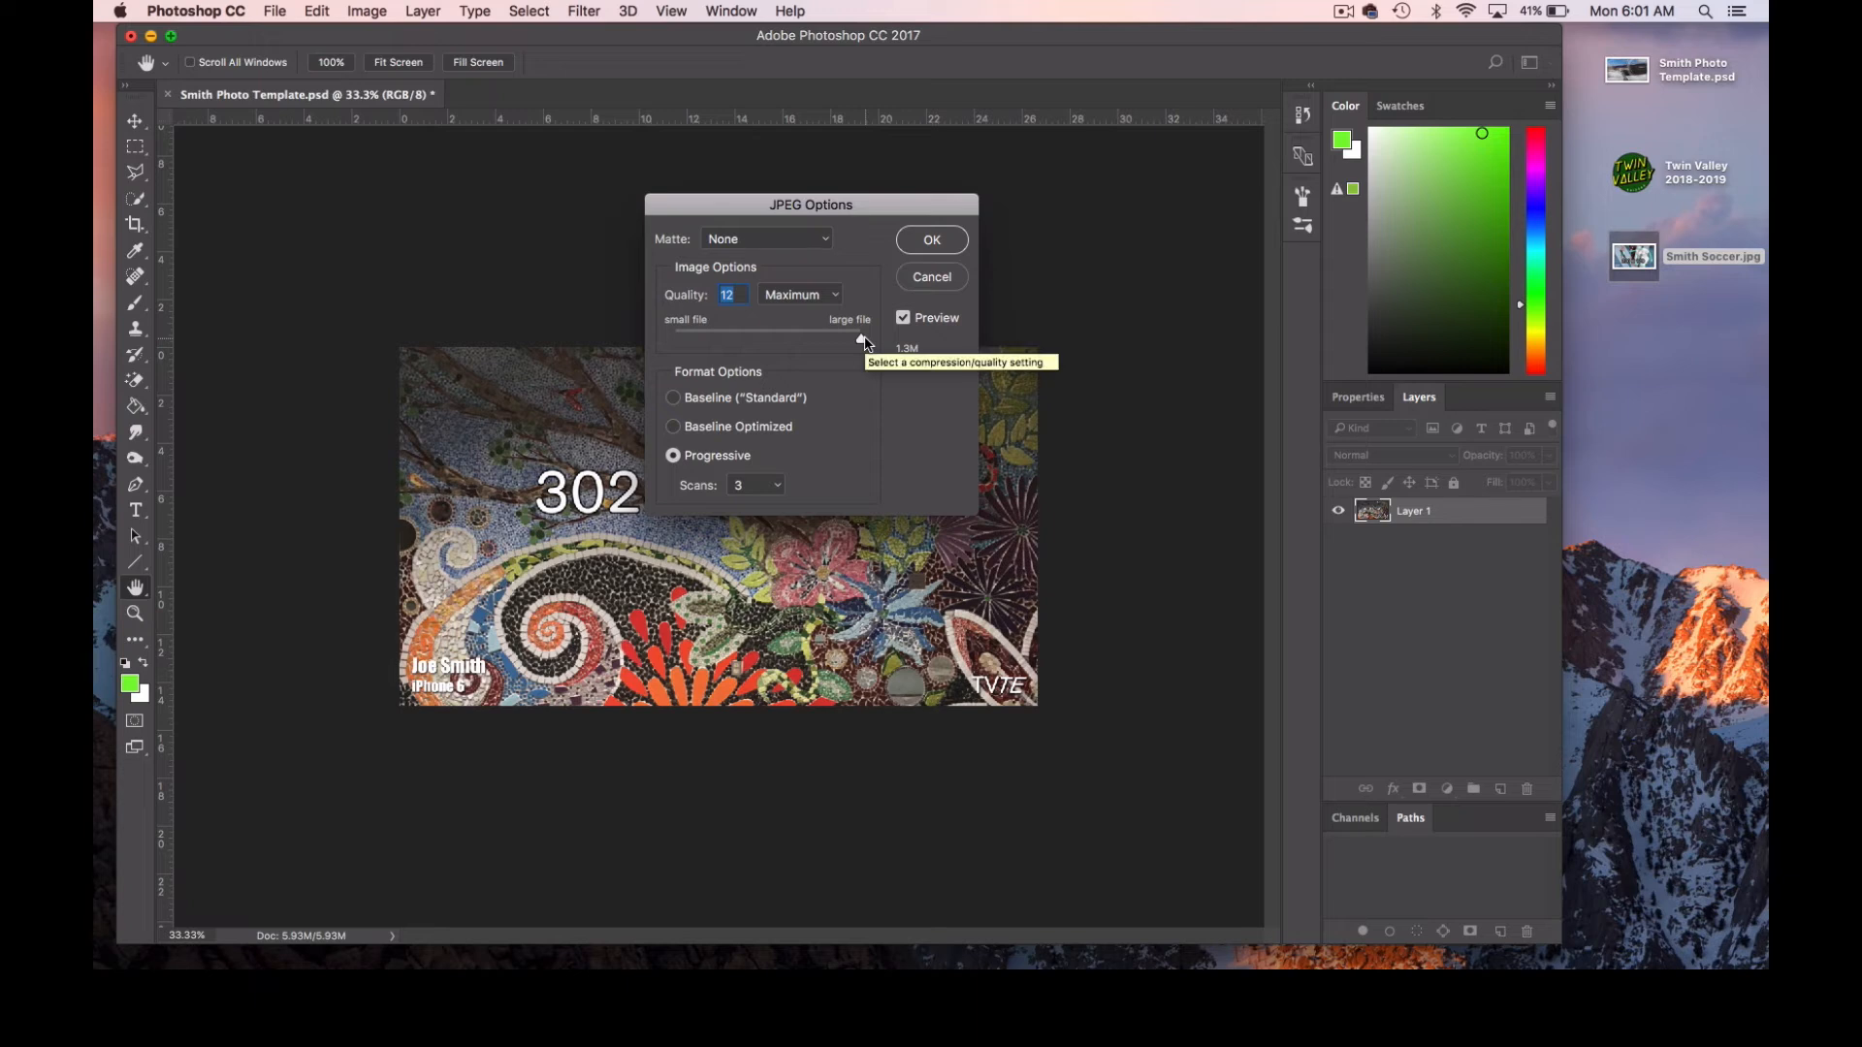
pyautogui.click(928, 241)
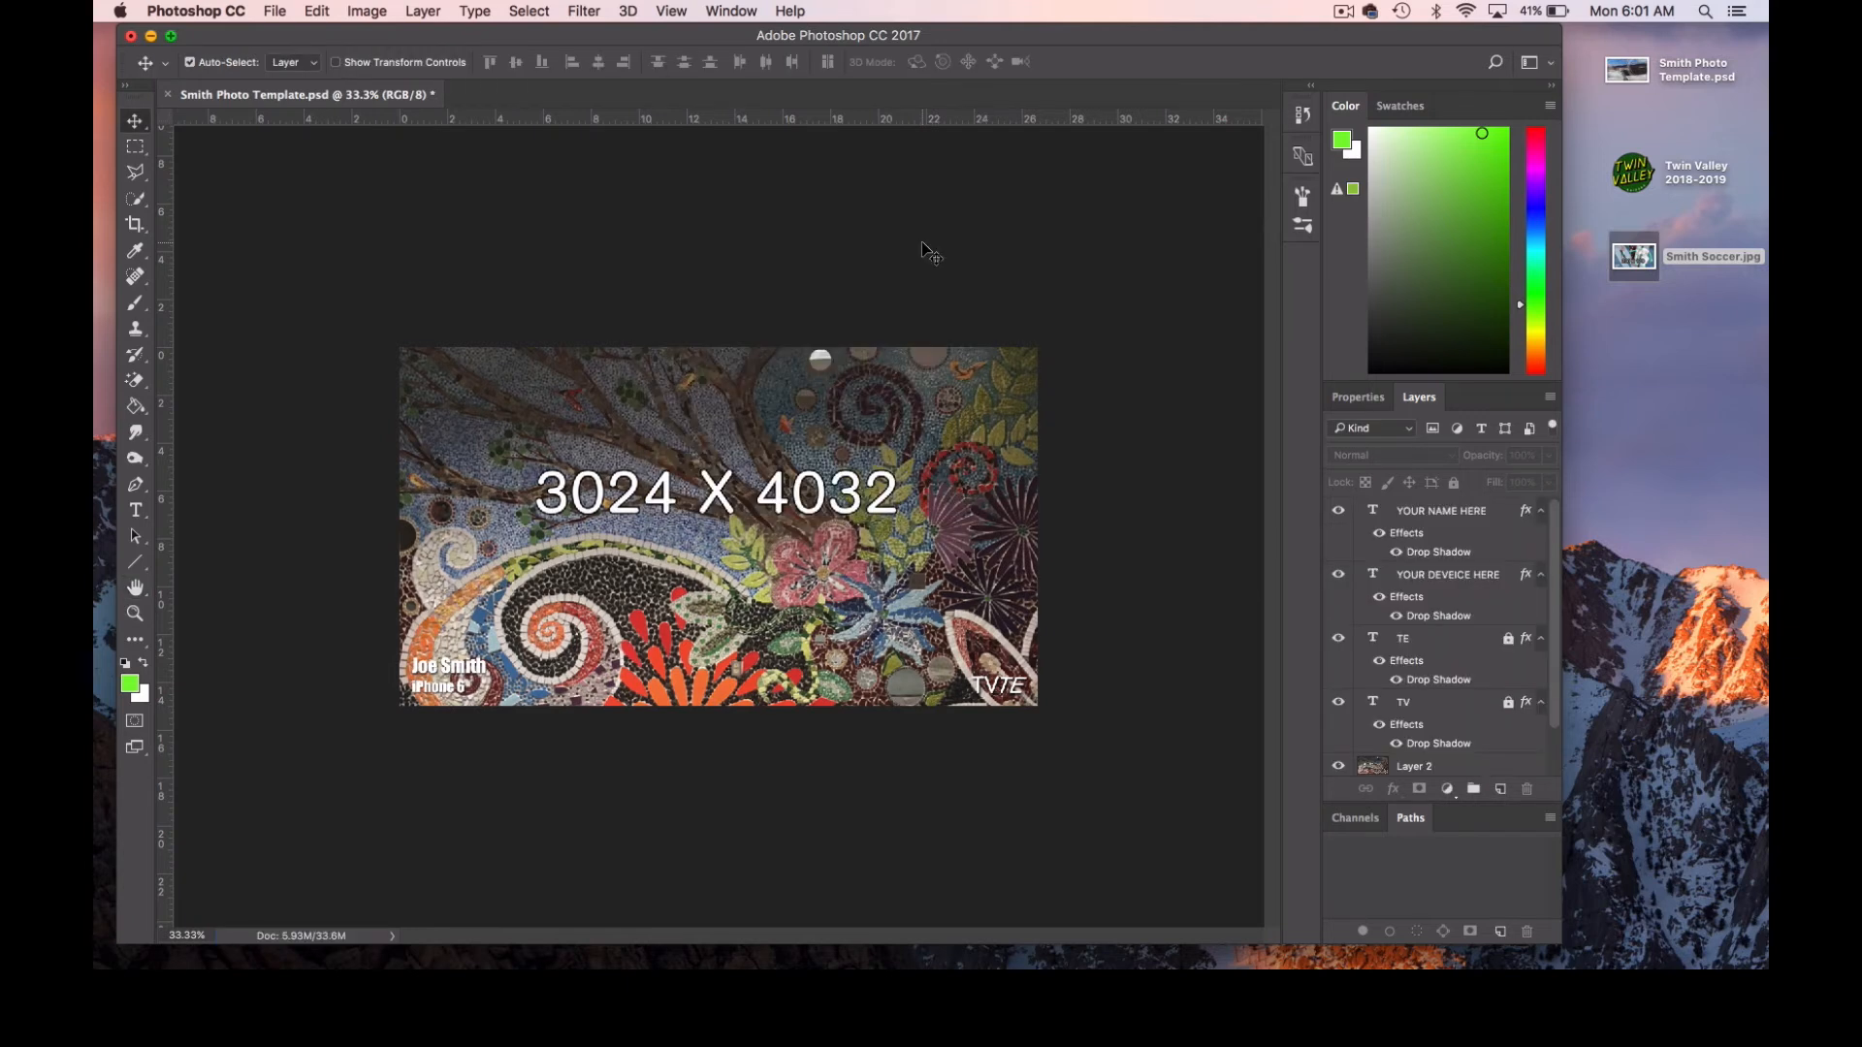
pyautogui.moveTo(1613, 366); pyautogui.dragTo(1639, 318)
pyautogui.click(1635, 388)
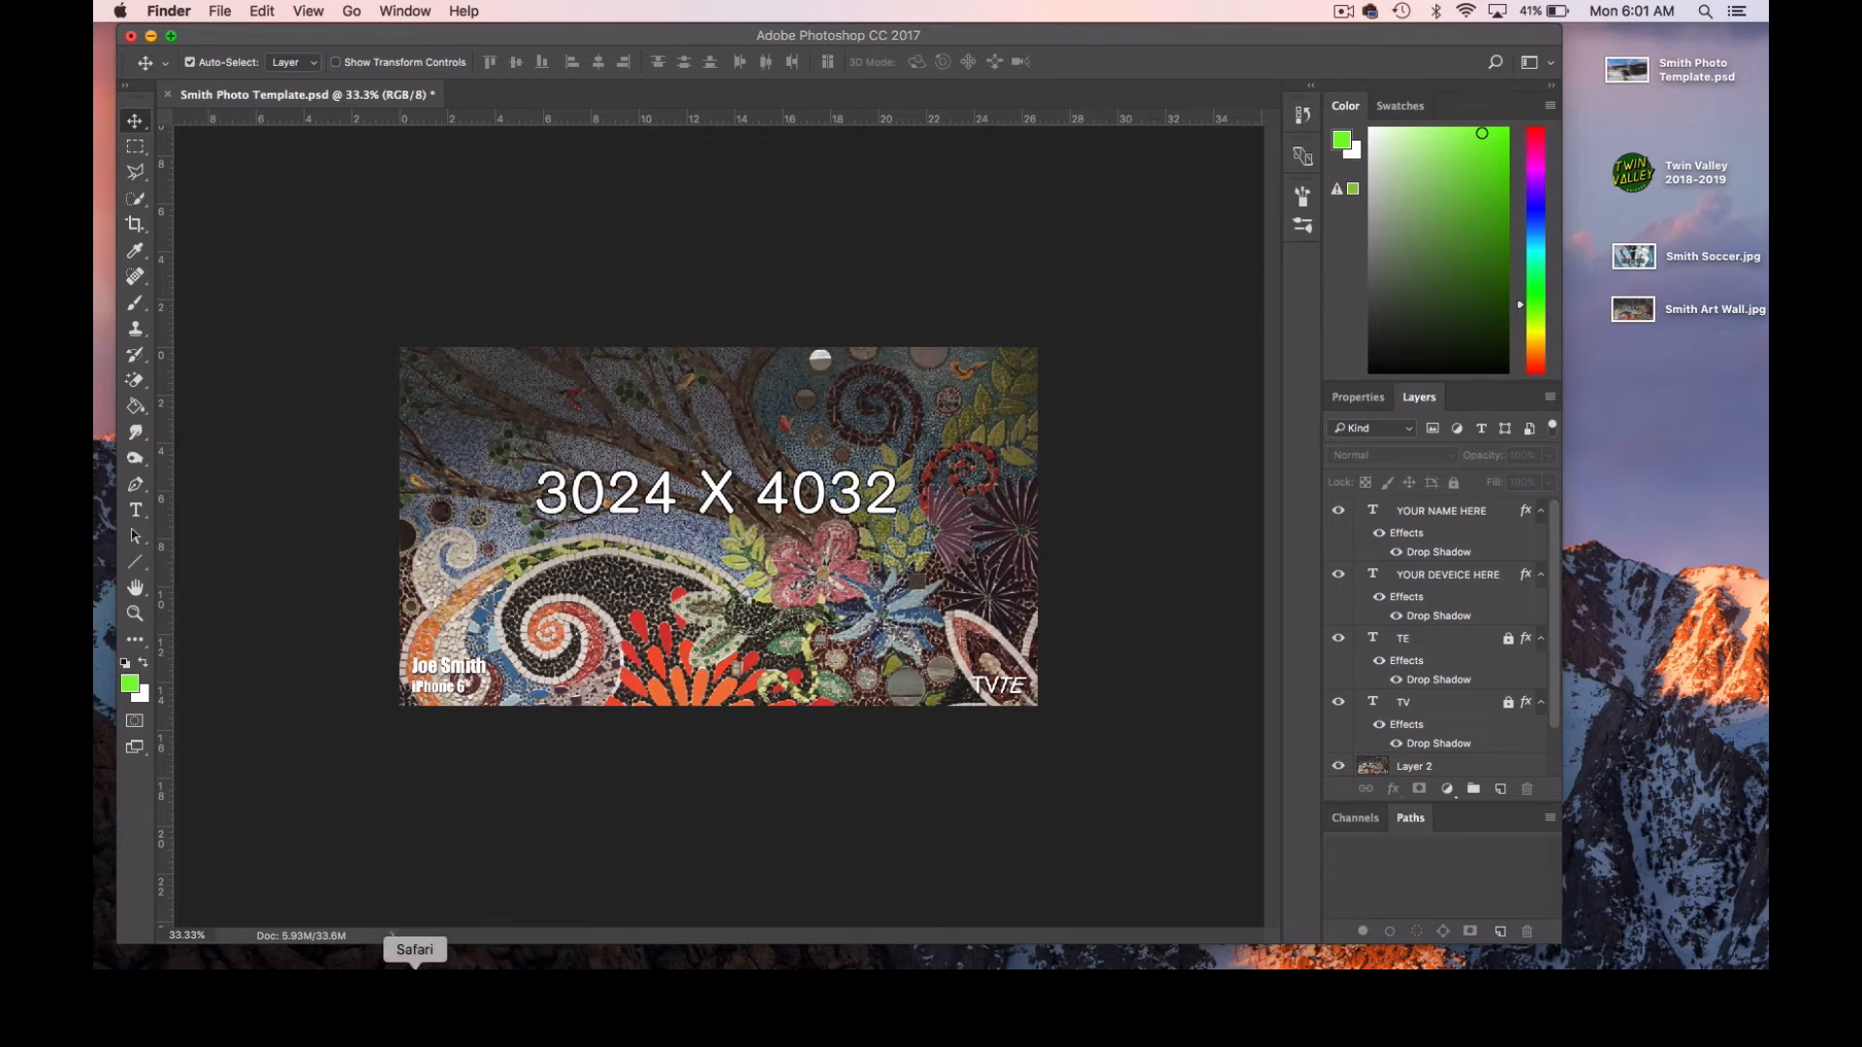
# Reopen Safari and copy the 500 X 667 sunset image from the Transform II practice images.
pyautogui.click(415, 966)
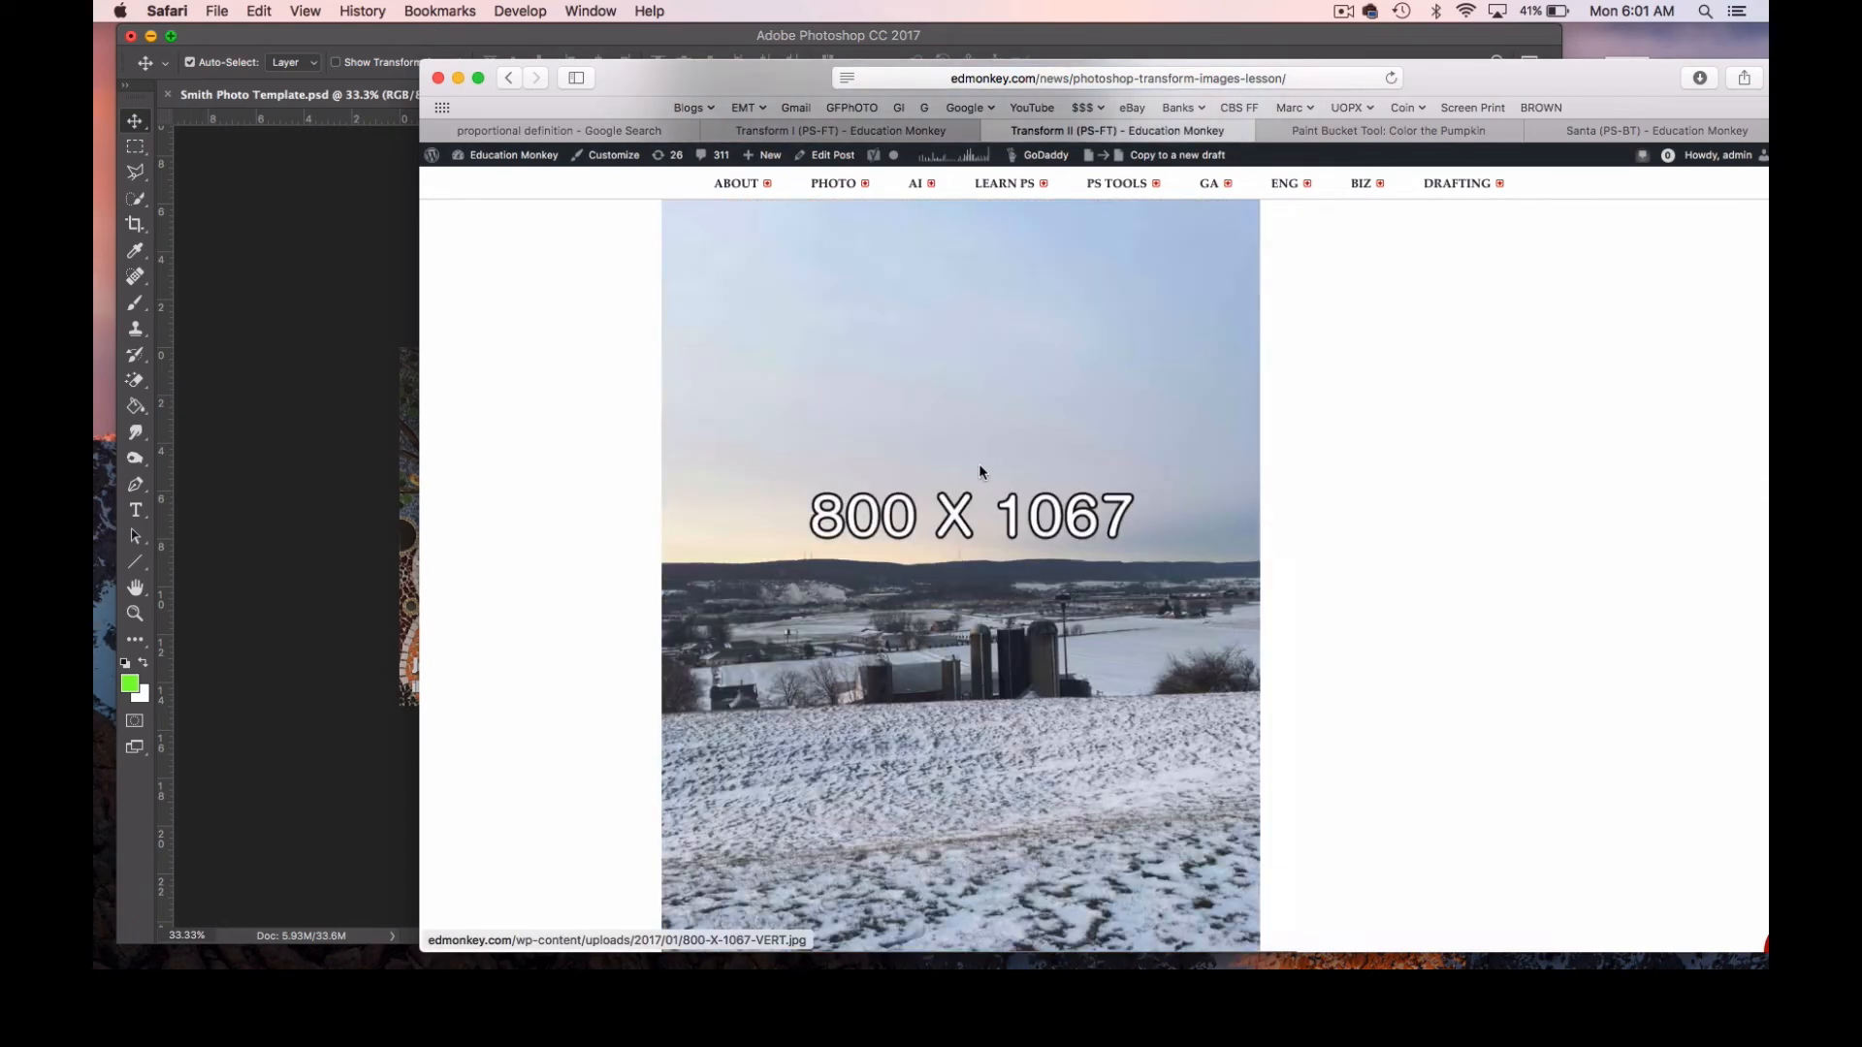
pyautogui.scroll(2, 982, 468)
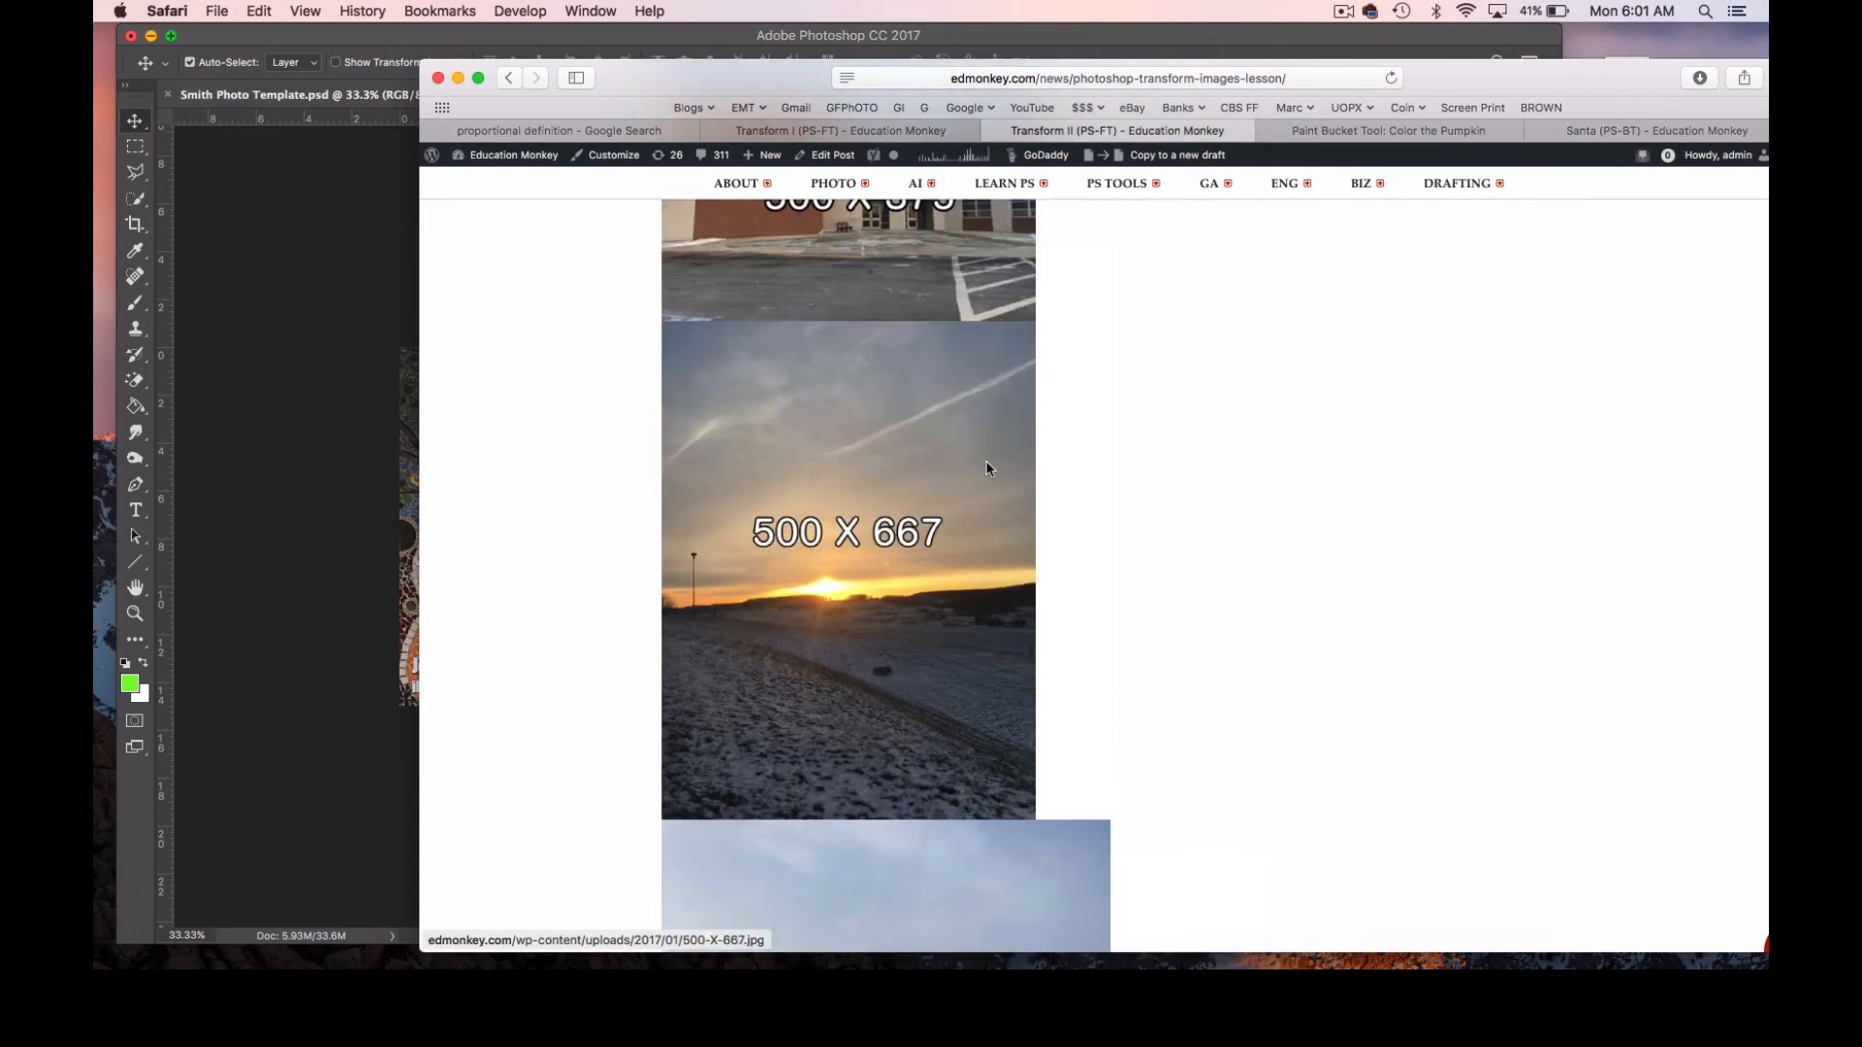
pyautogui.rightClick(857, 461)
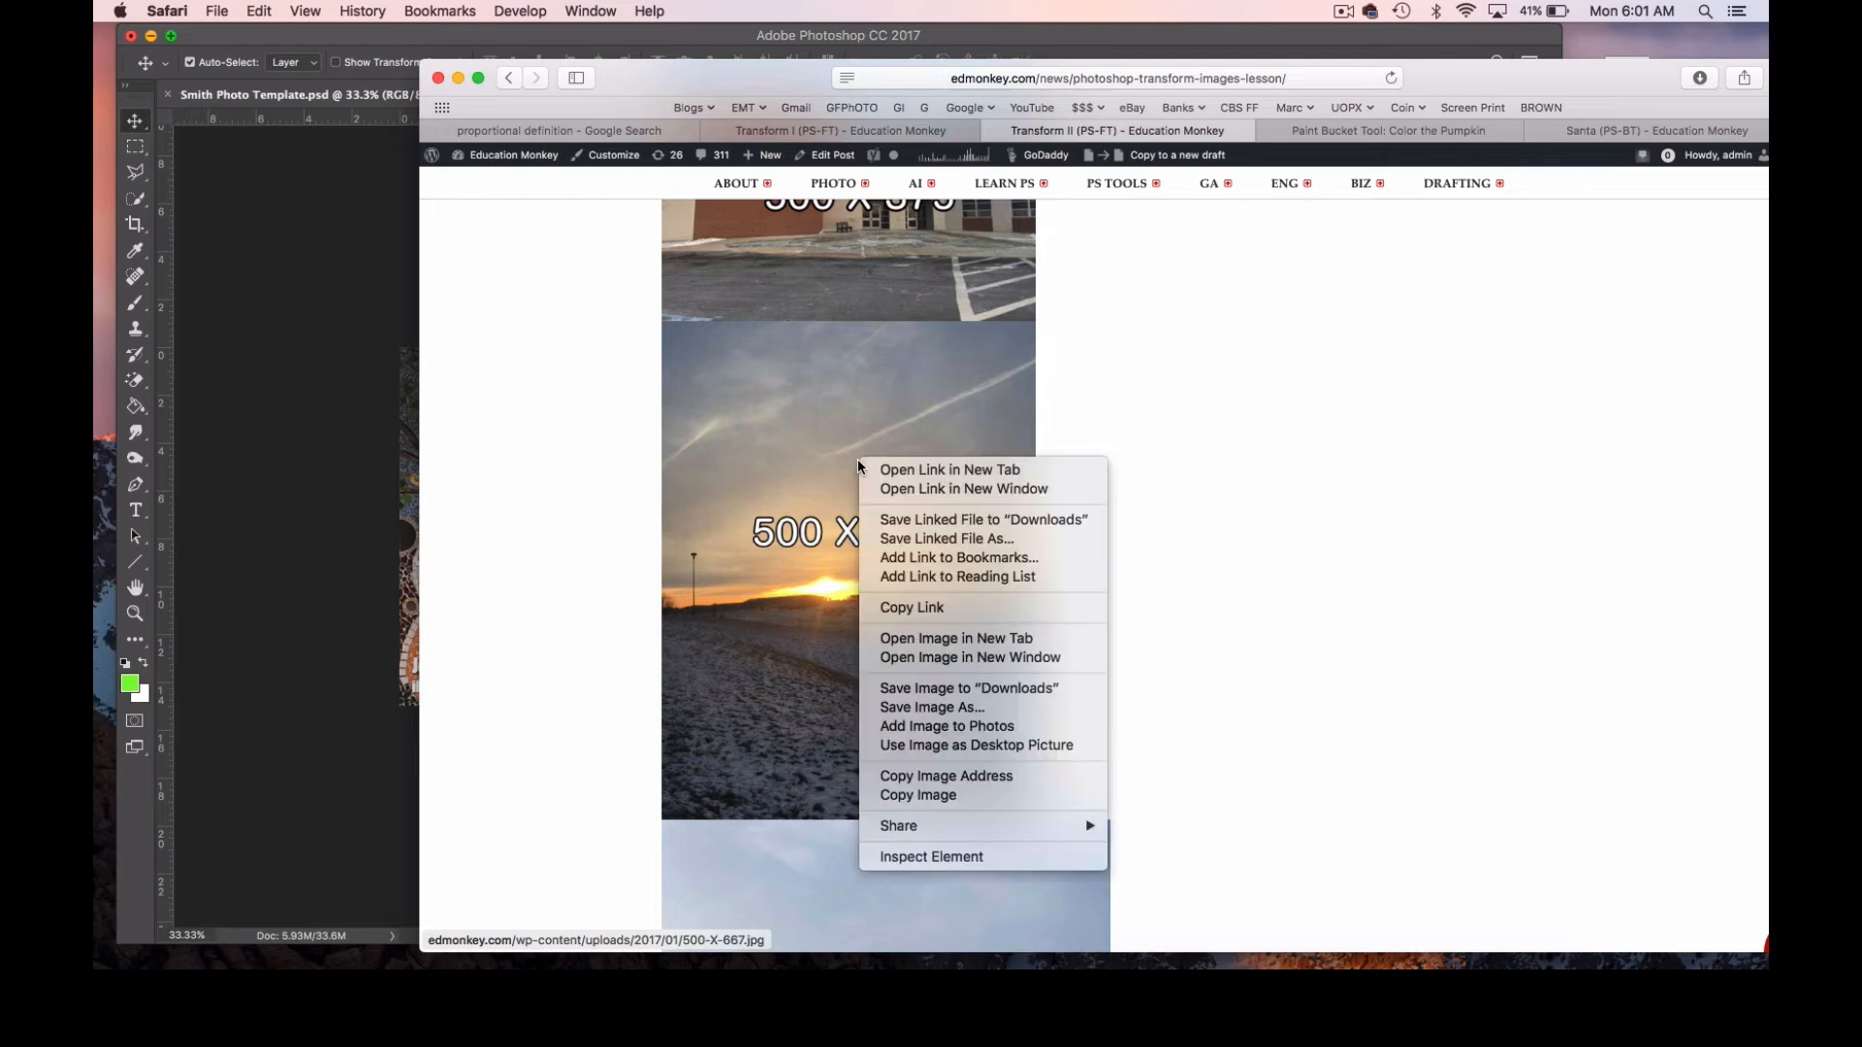
pyautogui.click(965, 795)
# Return to Photoshop and paste the 500 X 667 sunset image into Smith Photo Template.psd.
pyautogui.click(344, 489)
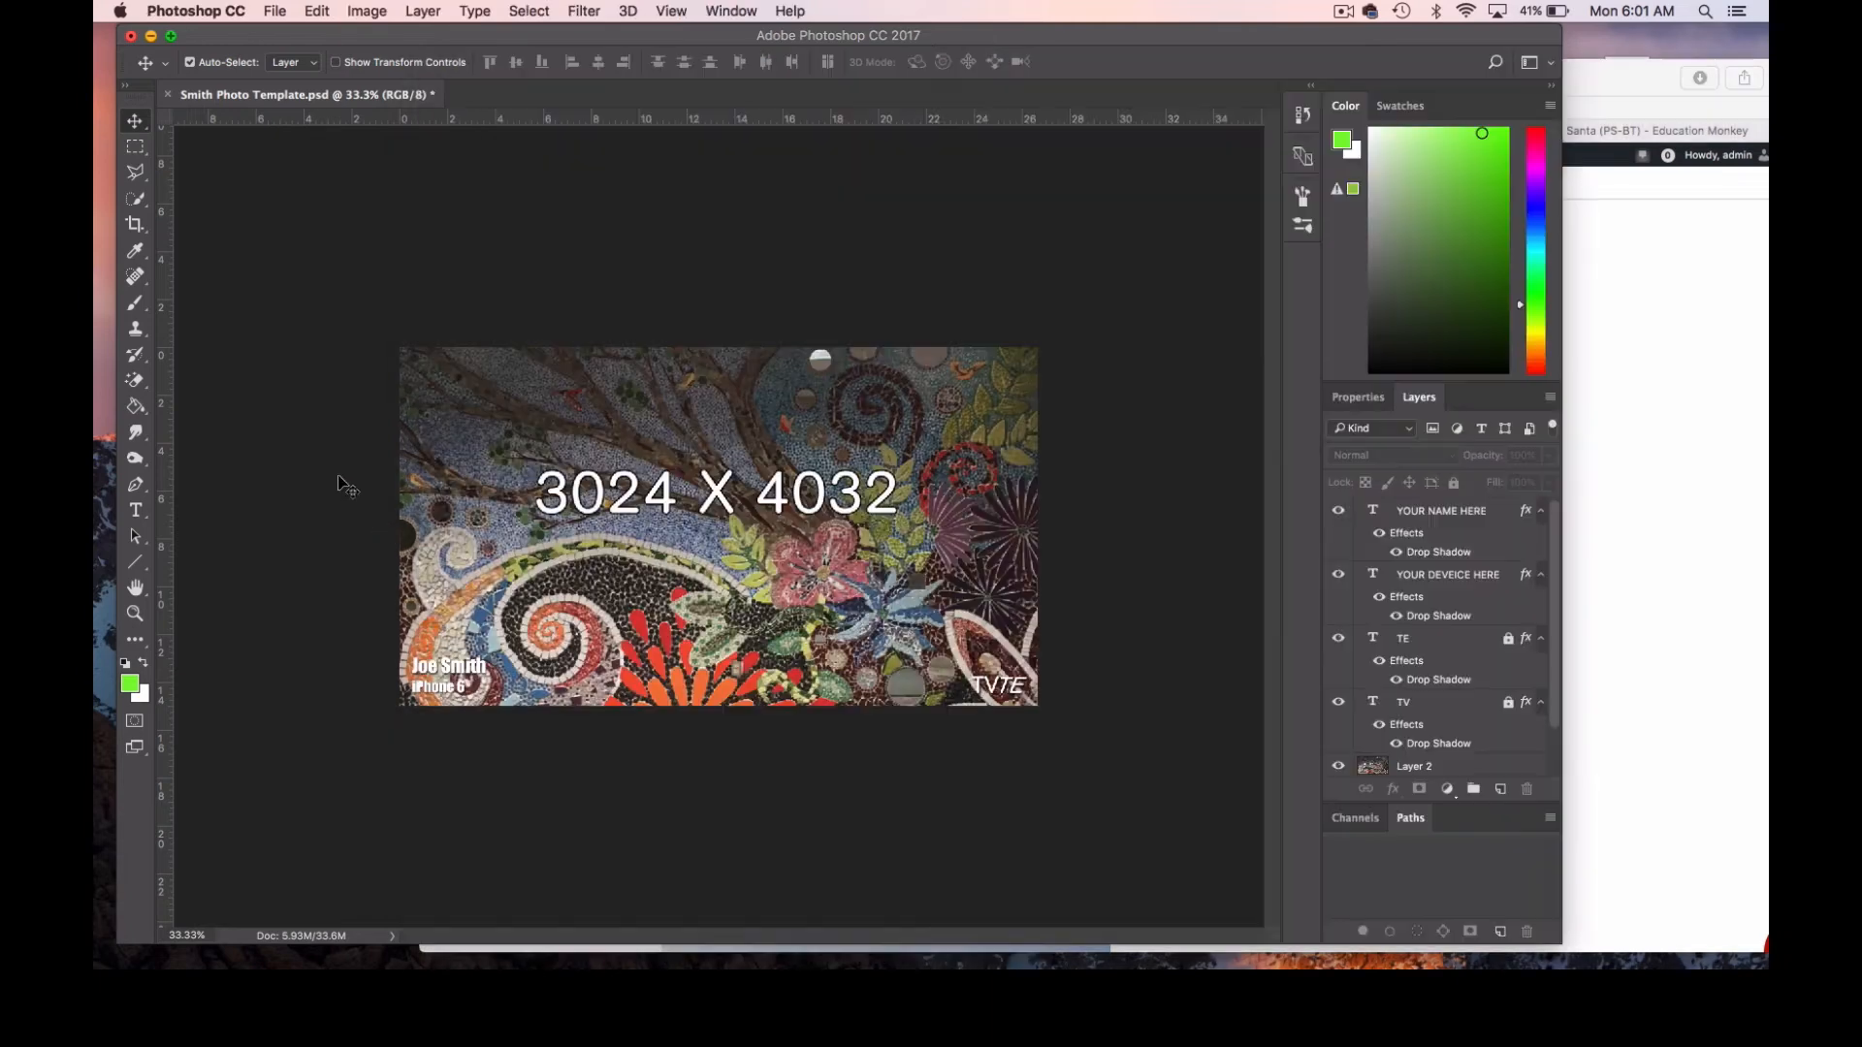
pyautogui.click(134, 613)
pyautogui.keyDown('alt'); pyautogui.click(619, 591); pyautogui.keyUp('alt')
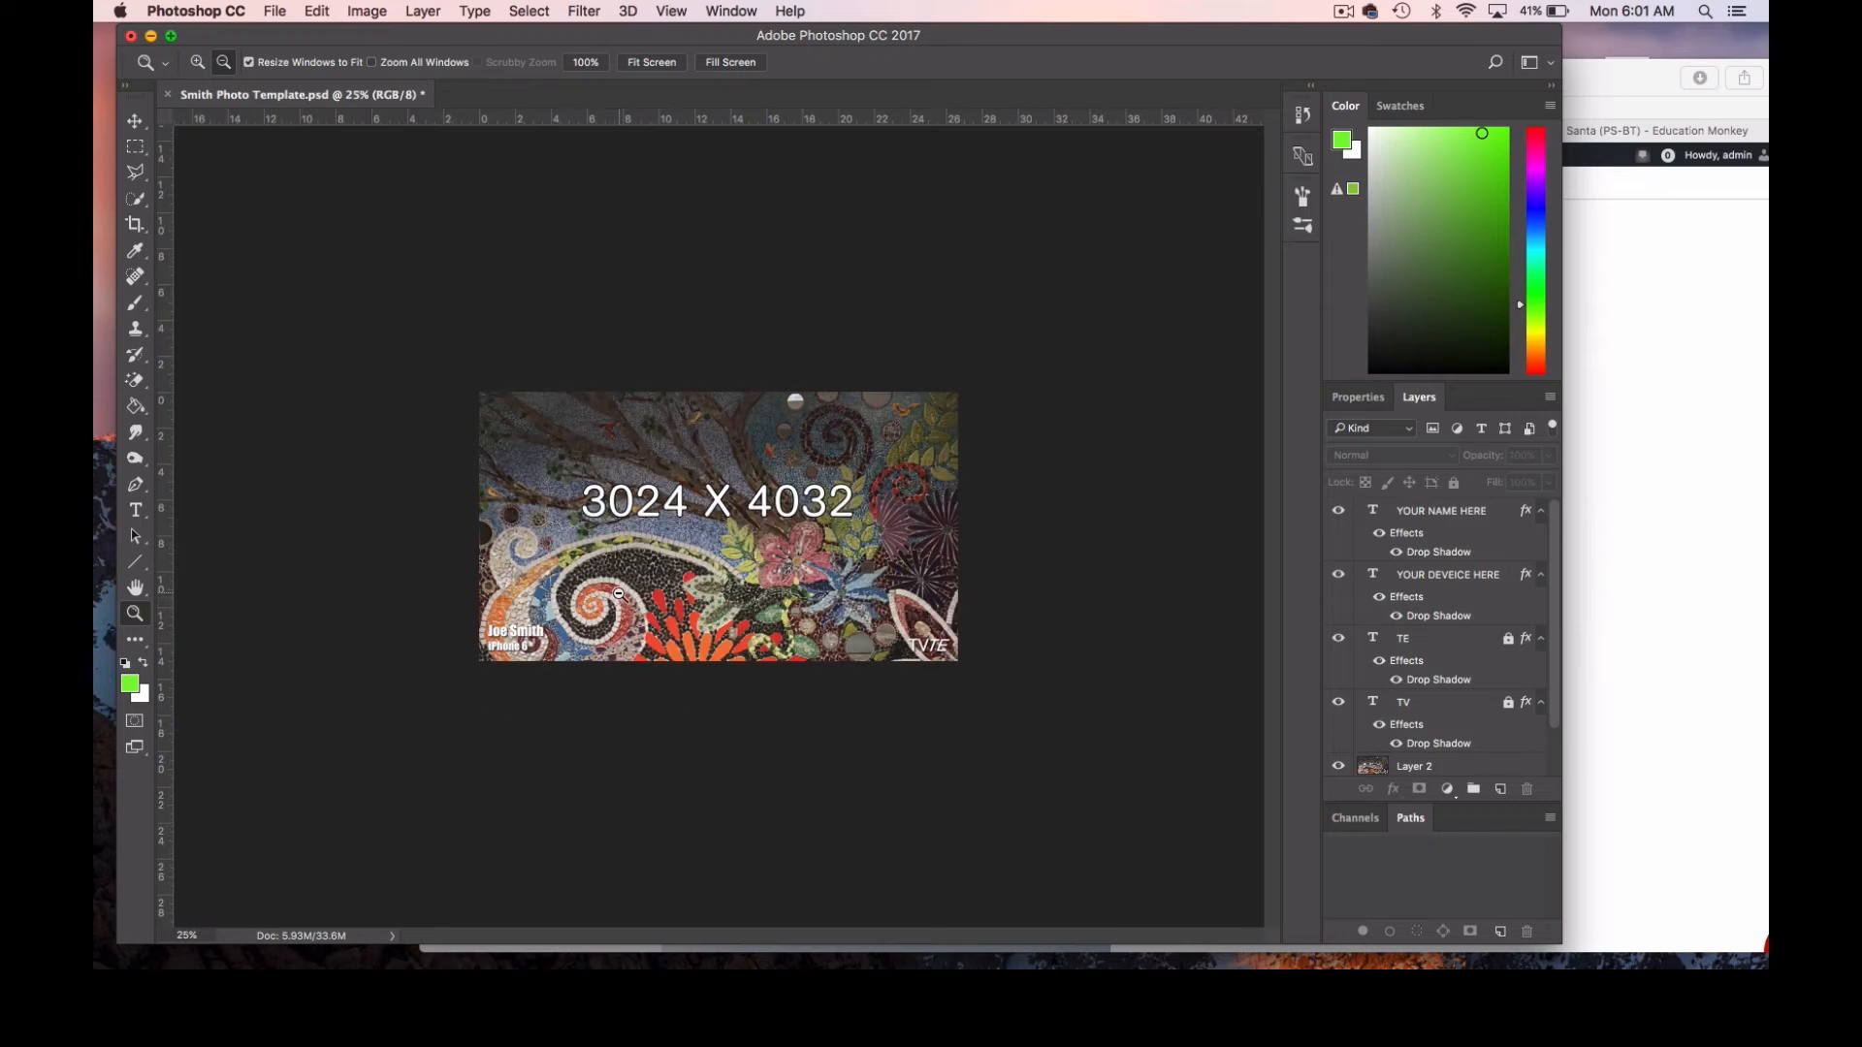
pyautogui.keyDown('alt'); pyautogui.click(618, 591); pyautogui.keyUp('alt')
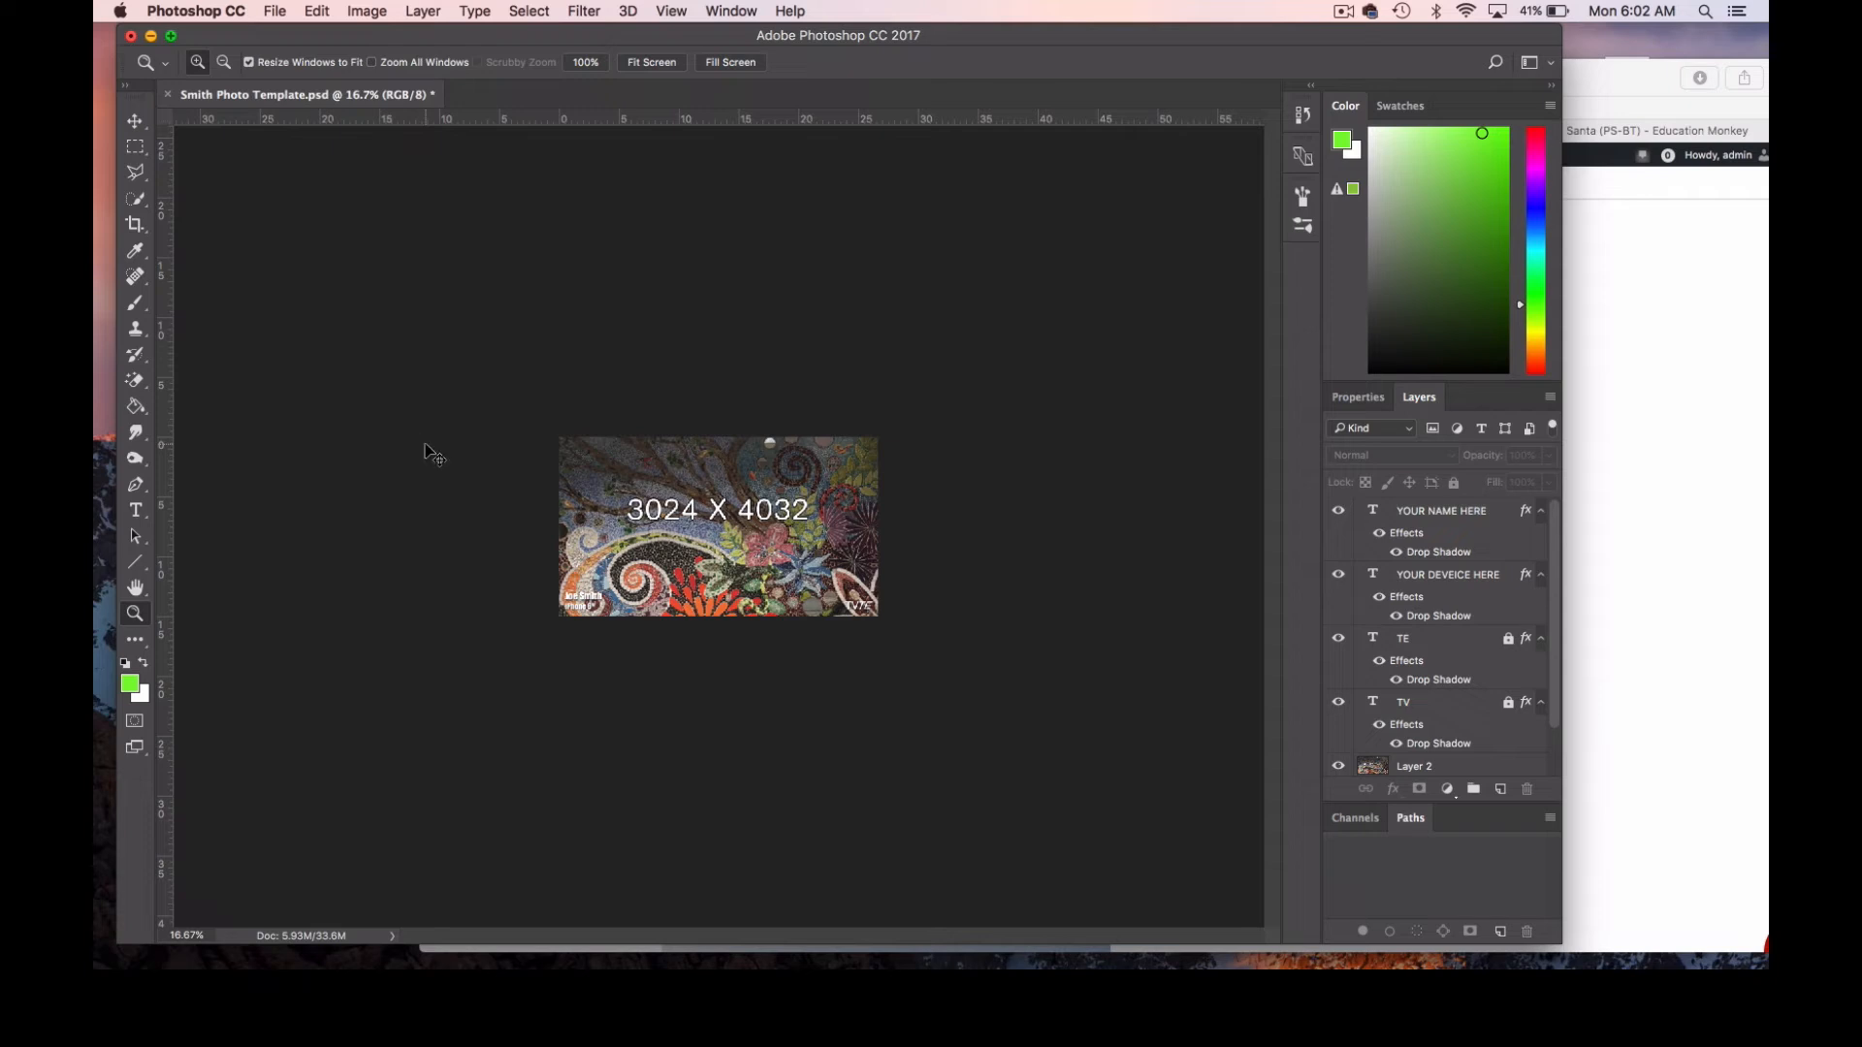
pyautogui.press('super+v')
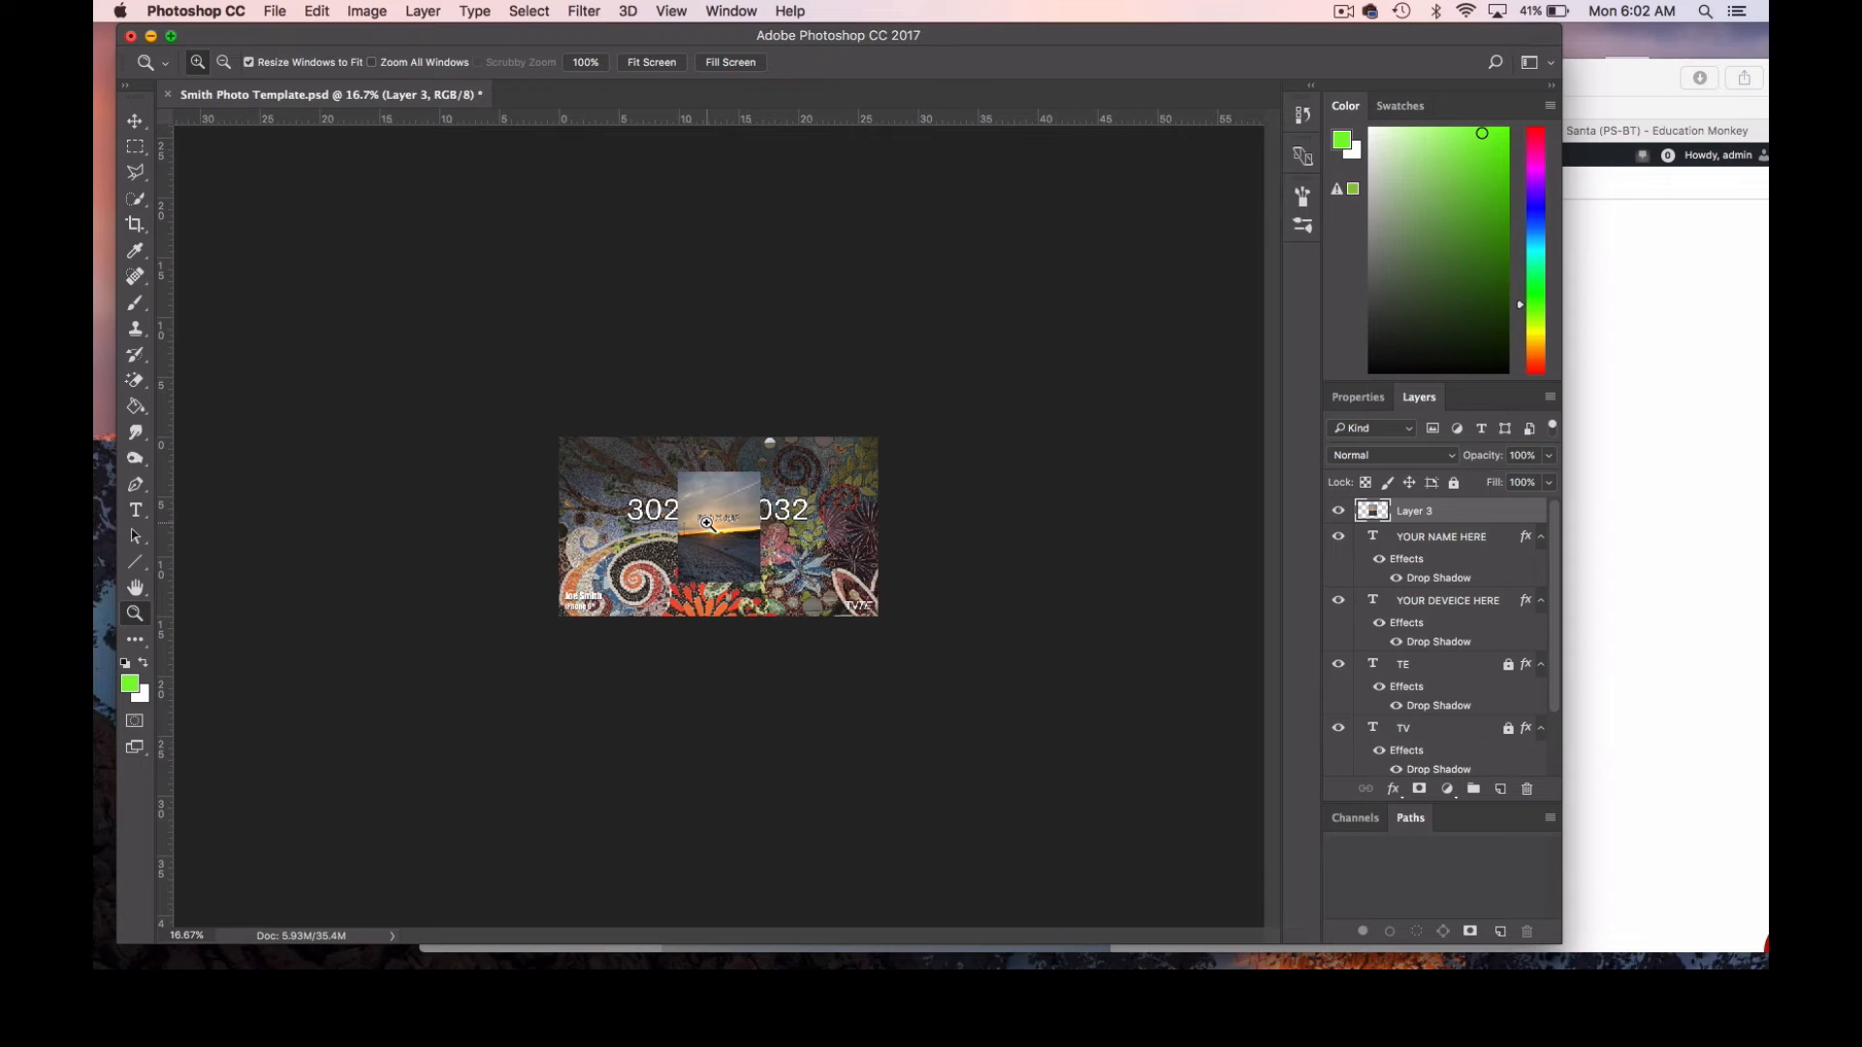
# Scale the pasted sunset image proportionally to about 395% so it extends past the canvas edges, and apply the transformation.
pyautogui.press('super+t')
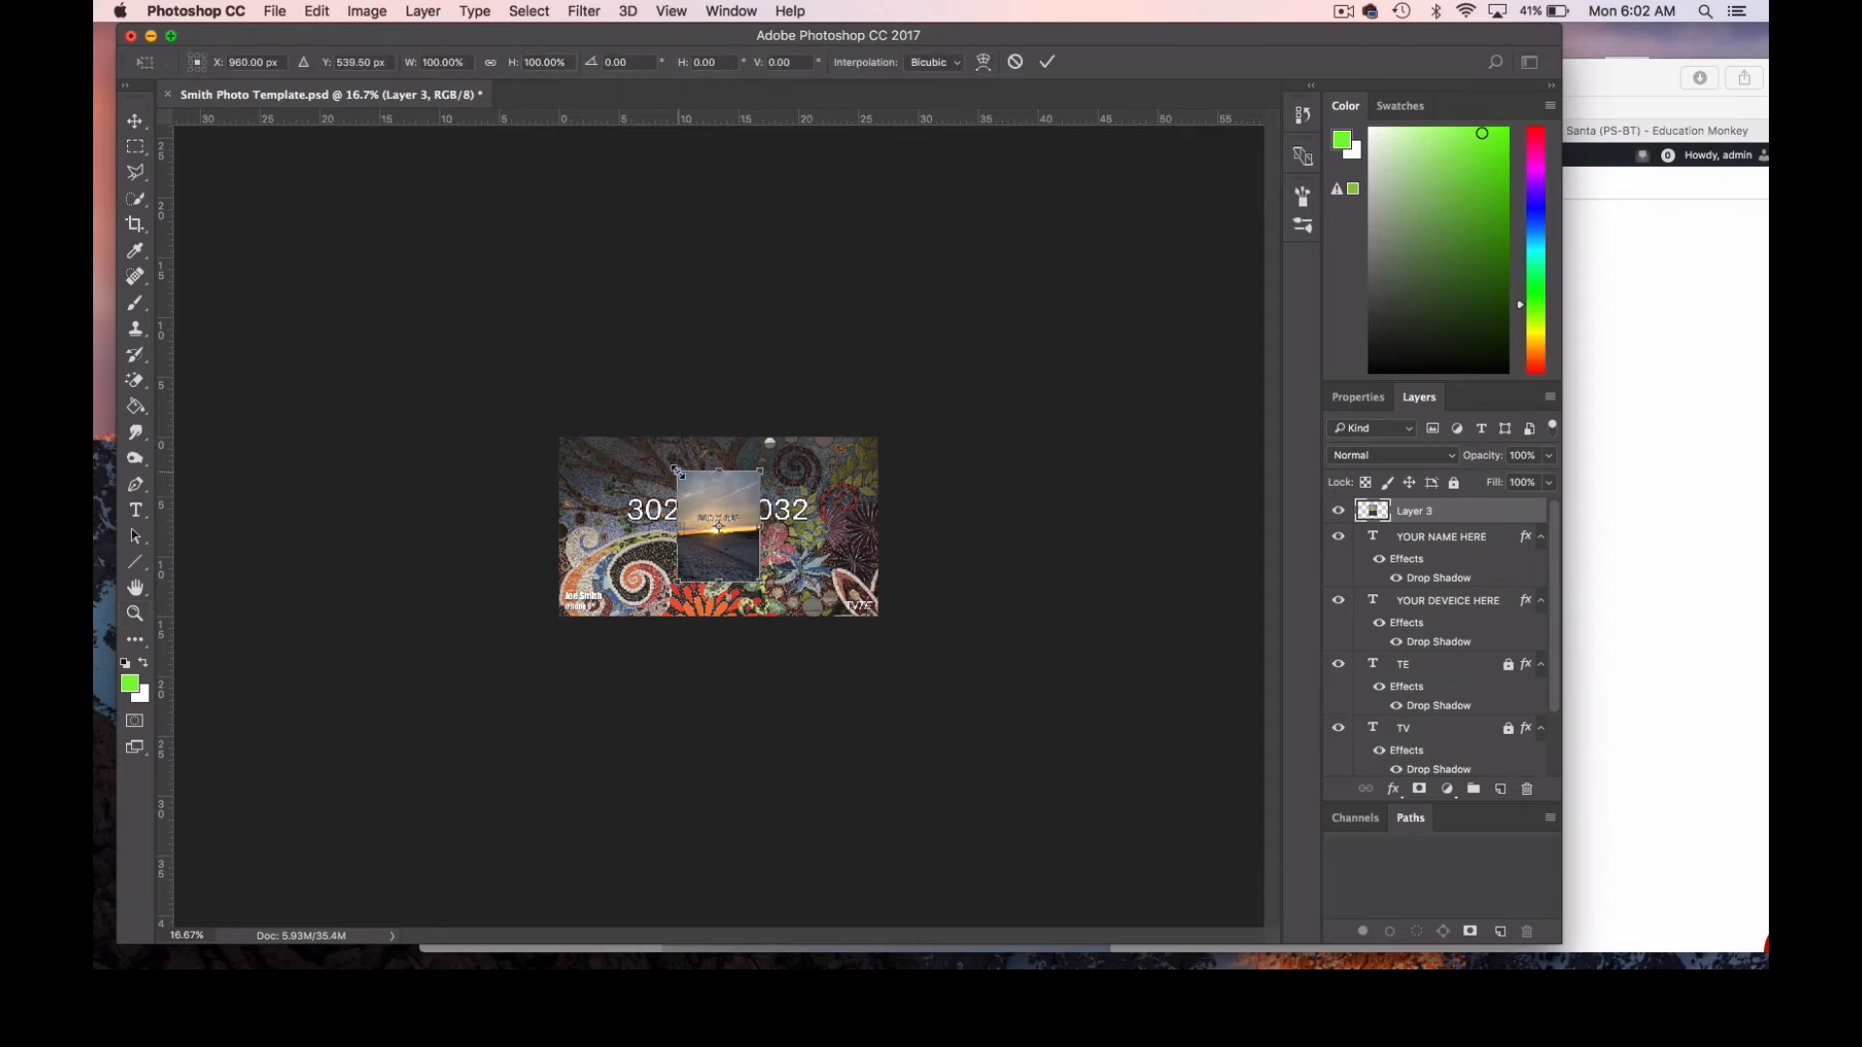
pyautogui.moveTo(676, 470); pyautogui.dragTo(555, 309)
pyautogui.moveTo(757, 583); pyautogui.dragTo(911, 724)
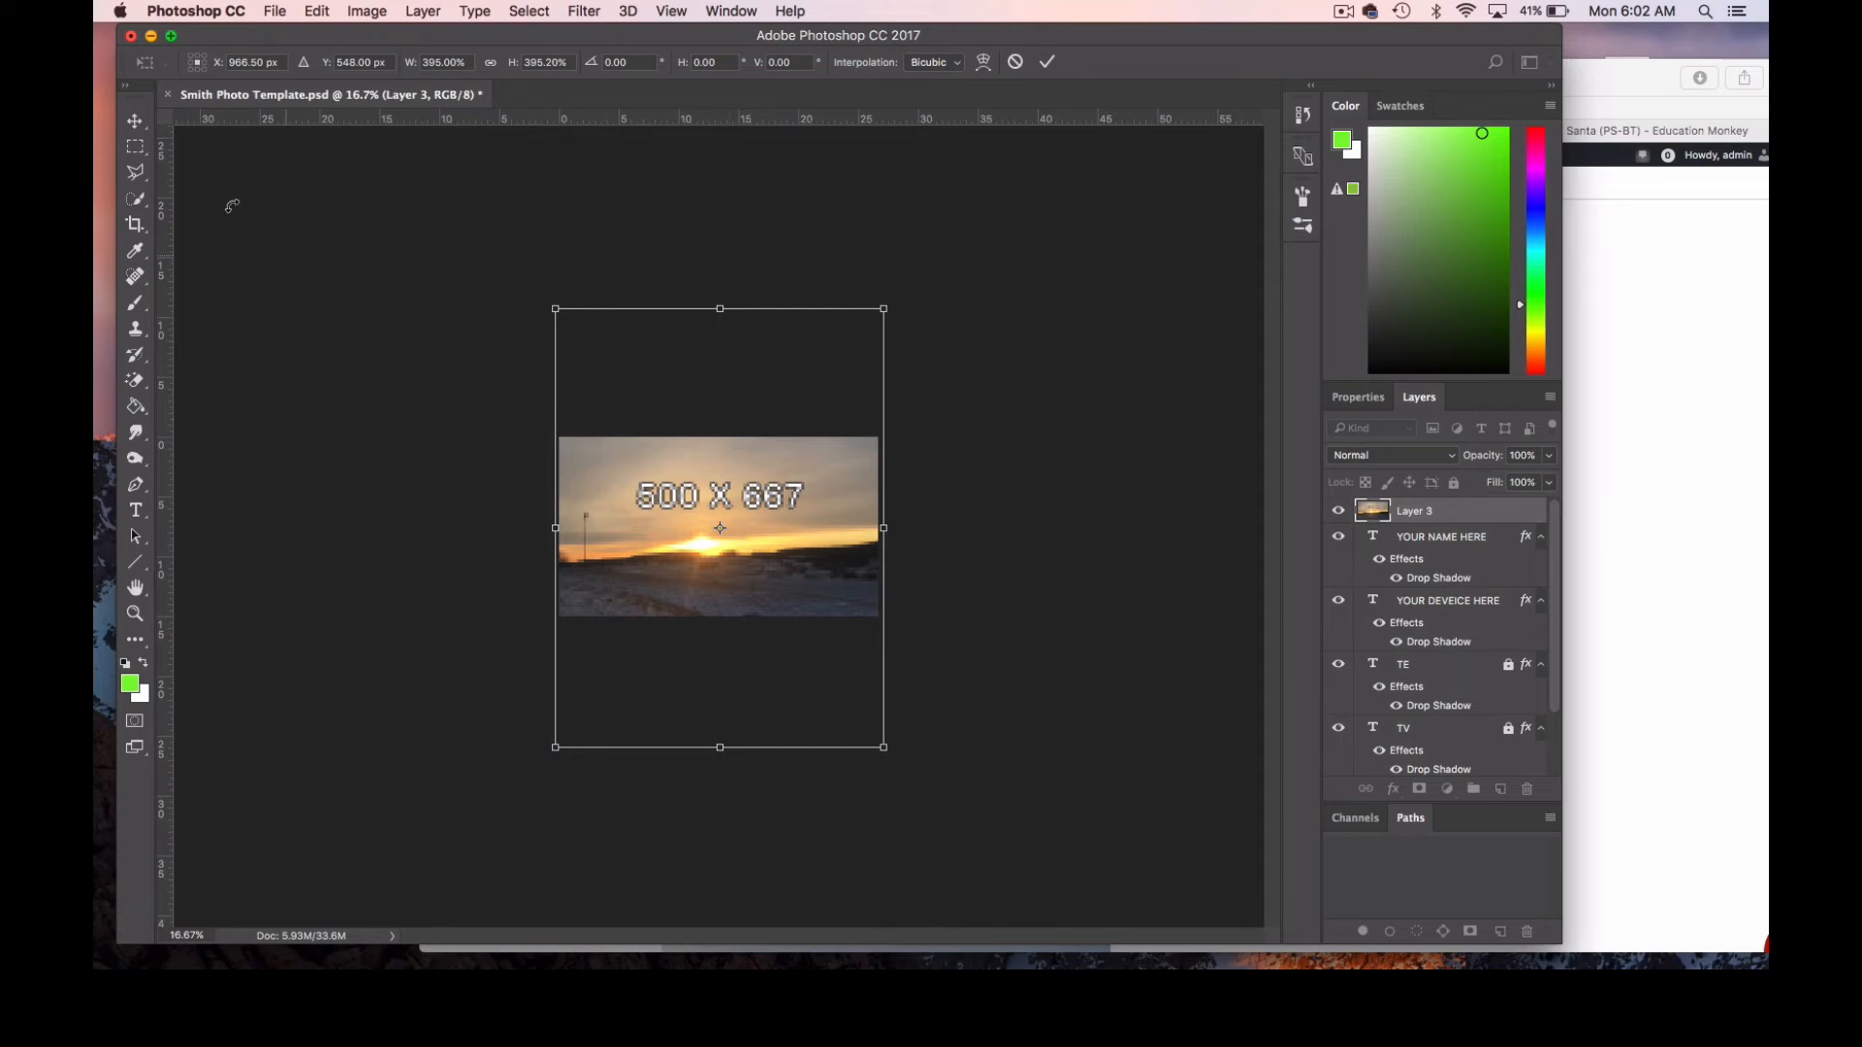
pyautogui.click(137, 121)
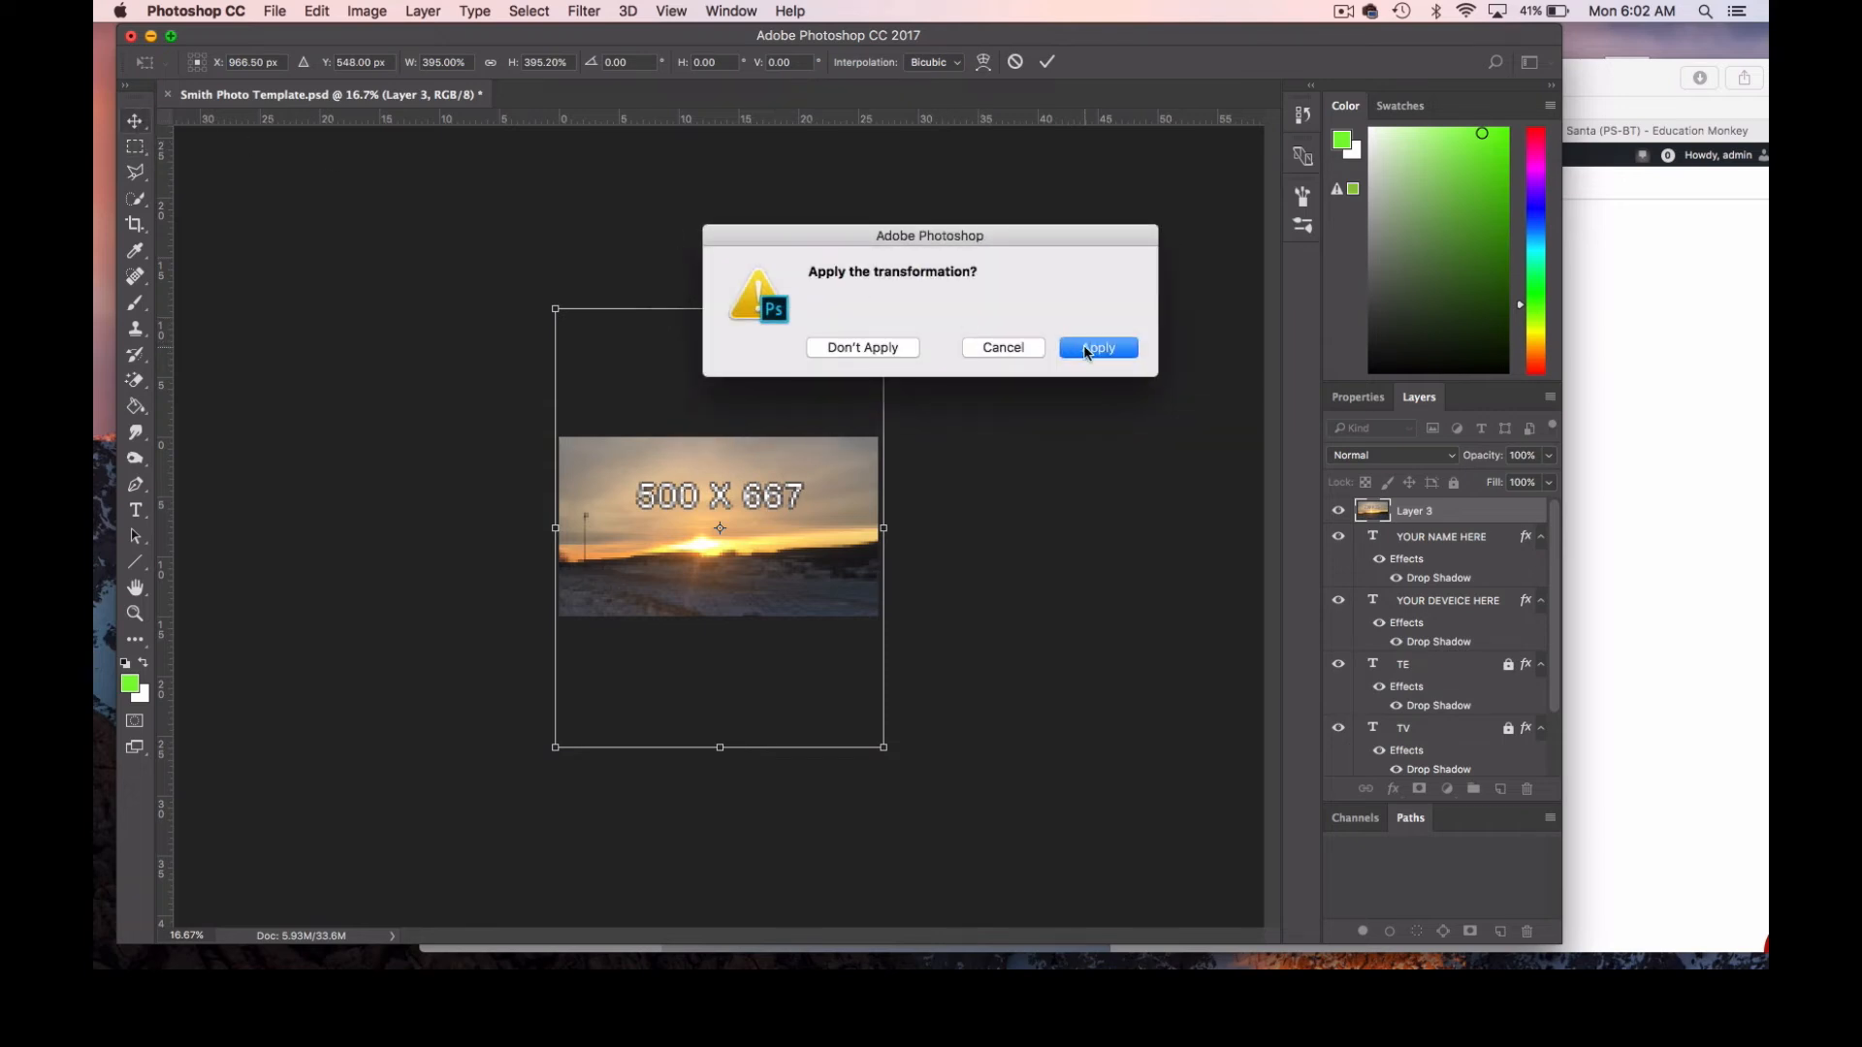
pyautogui.click(1084, 348)
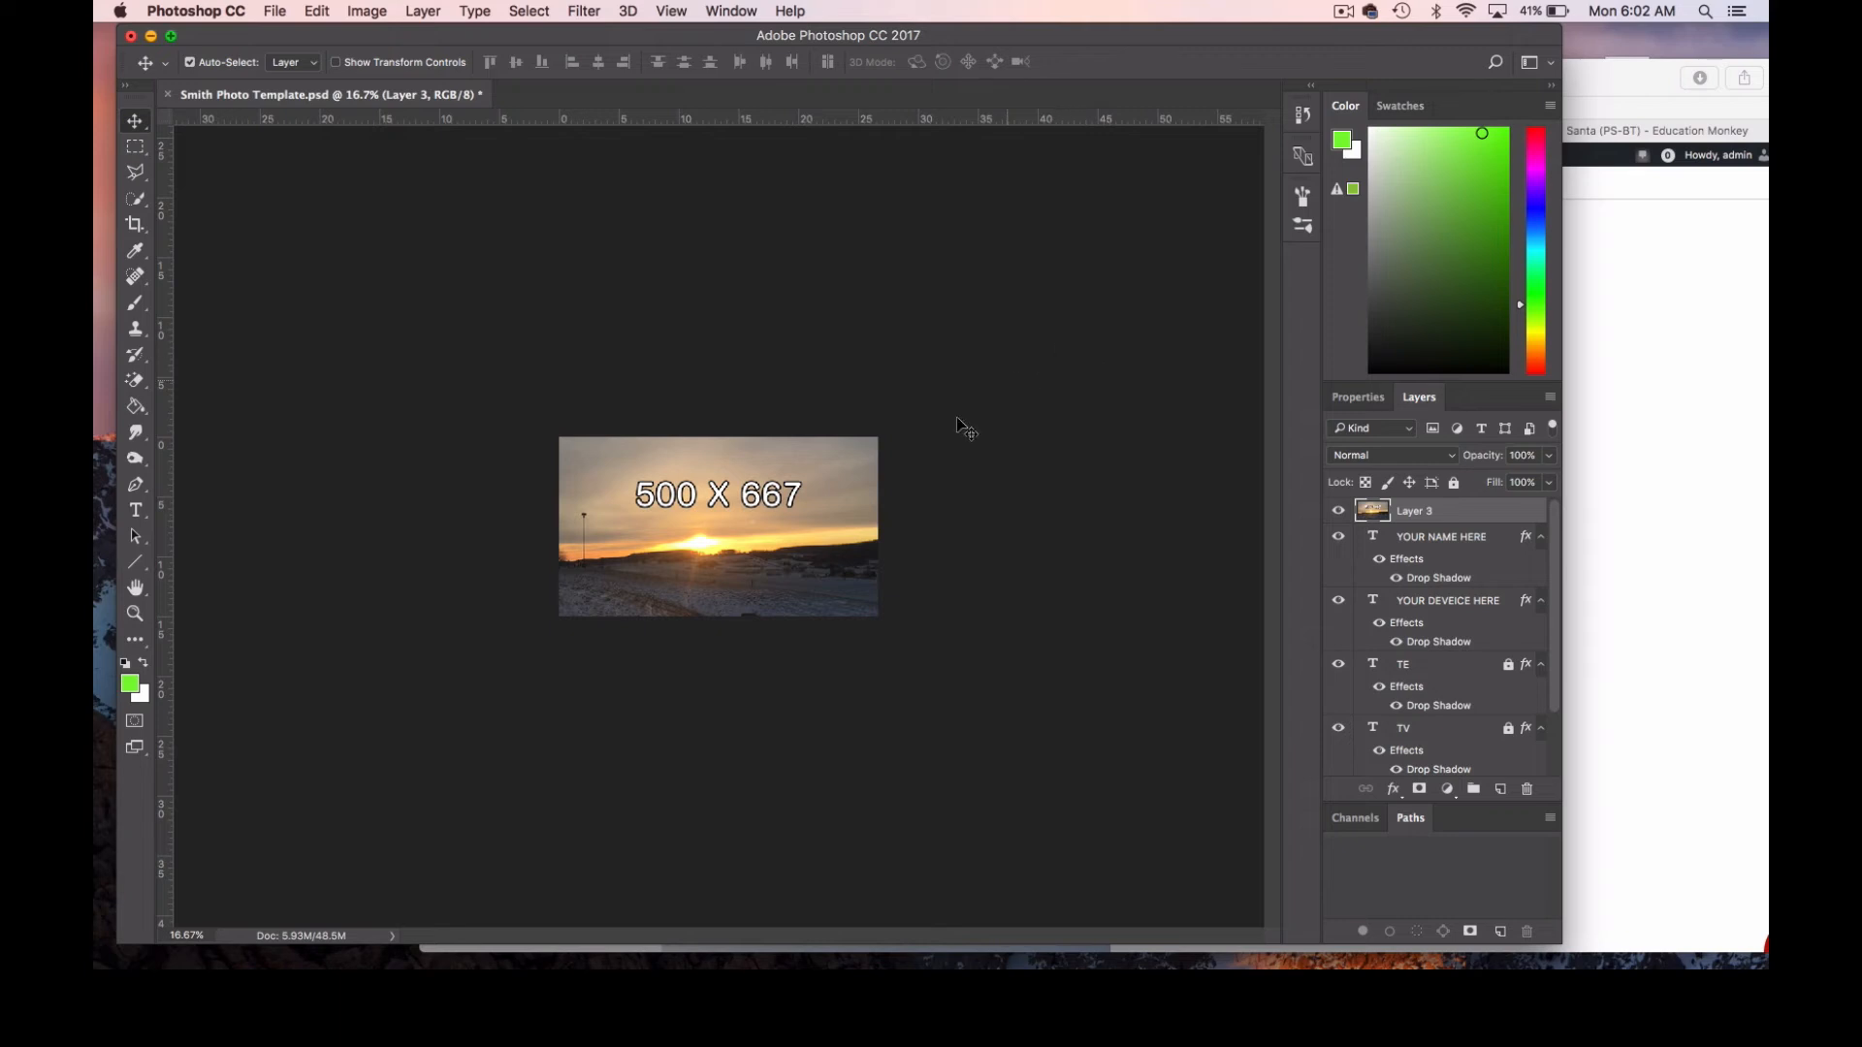
# Shift the sunset image slightly left while keeping the canvas covered, and move Layer 3 directly below the TV text layer.
pyautogui.moveTo(716, 543)
pyautogui.mouseDown()
pyautogui.moveTo(715, 574)
pyautogui.moveTo(714, 514)
pyautogui.moveTo(698, 543)
pyautogui.mouseUp()
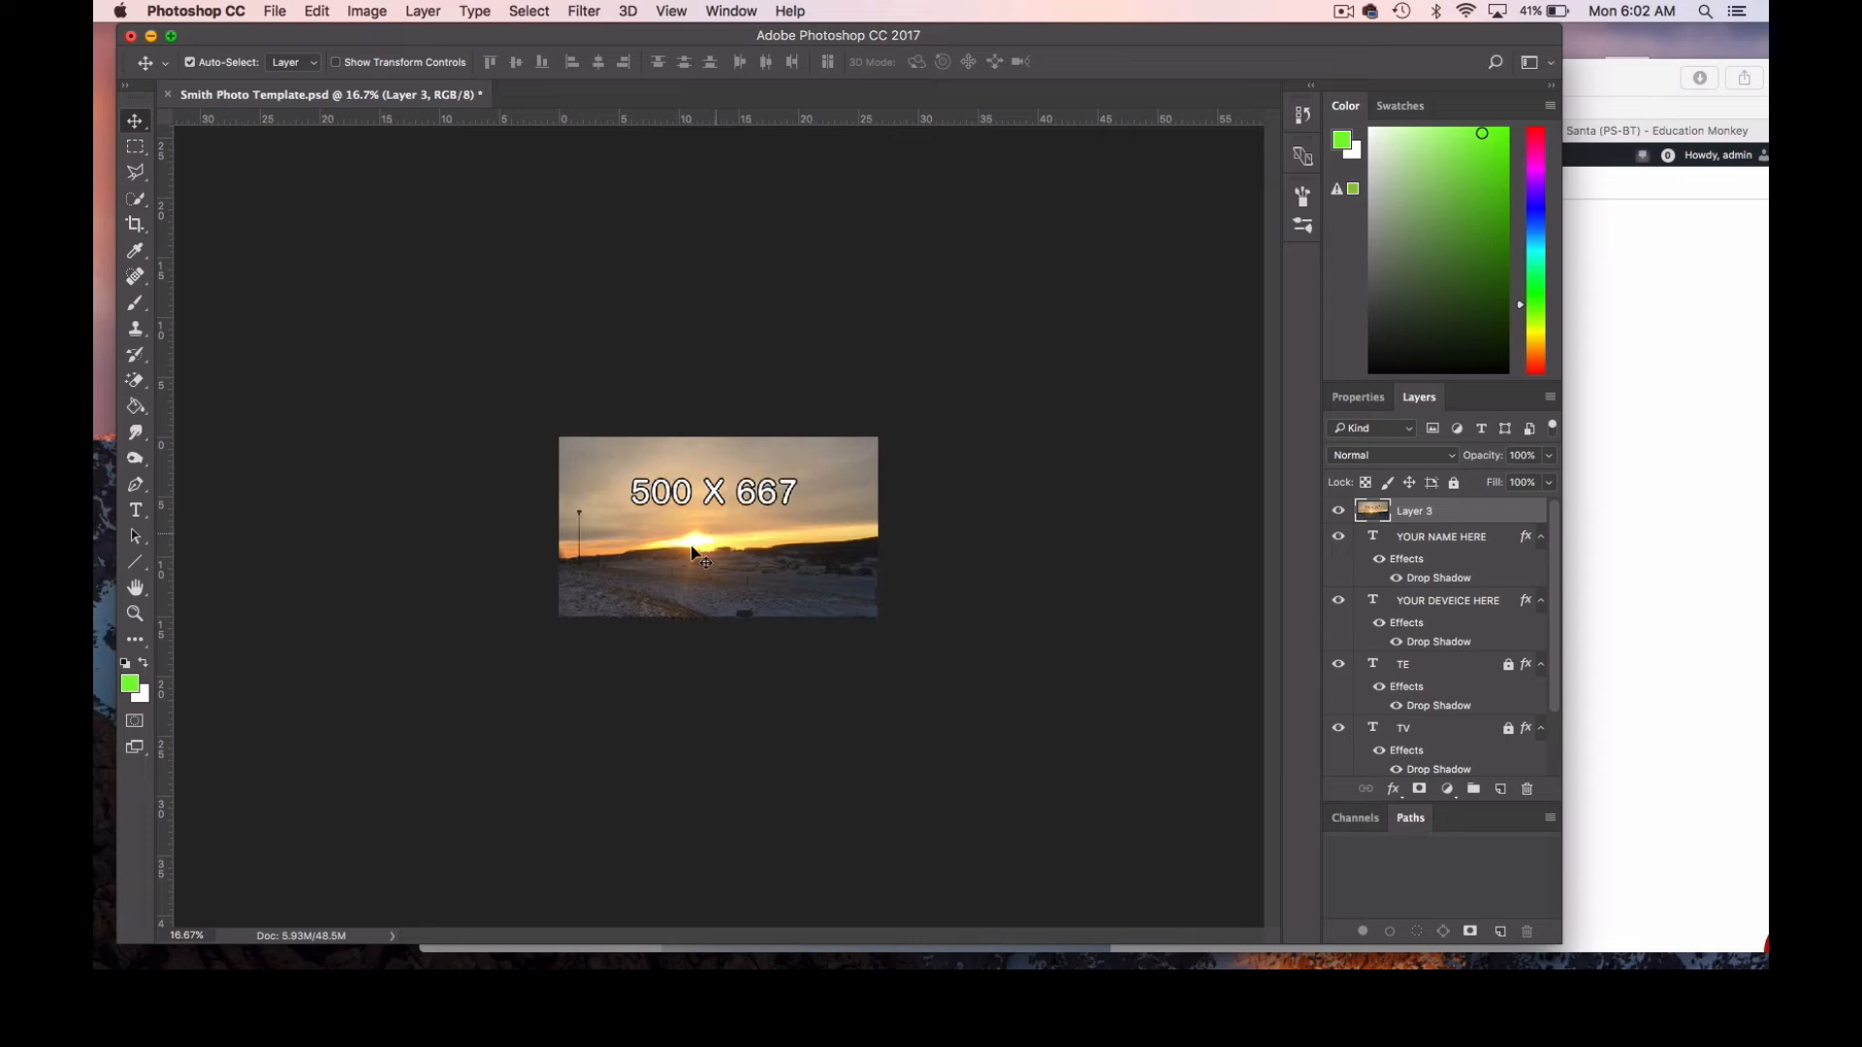
pyautogui.click(134, 613)
pyautogui.click(806, 590)
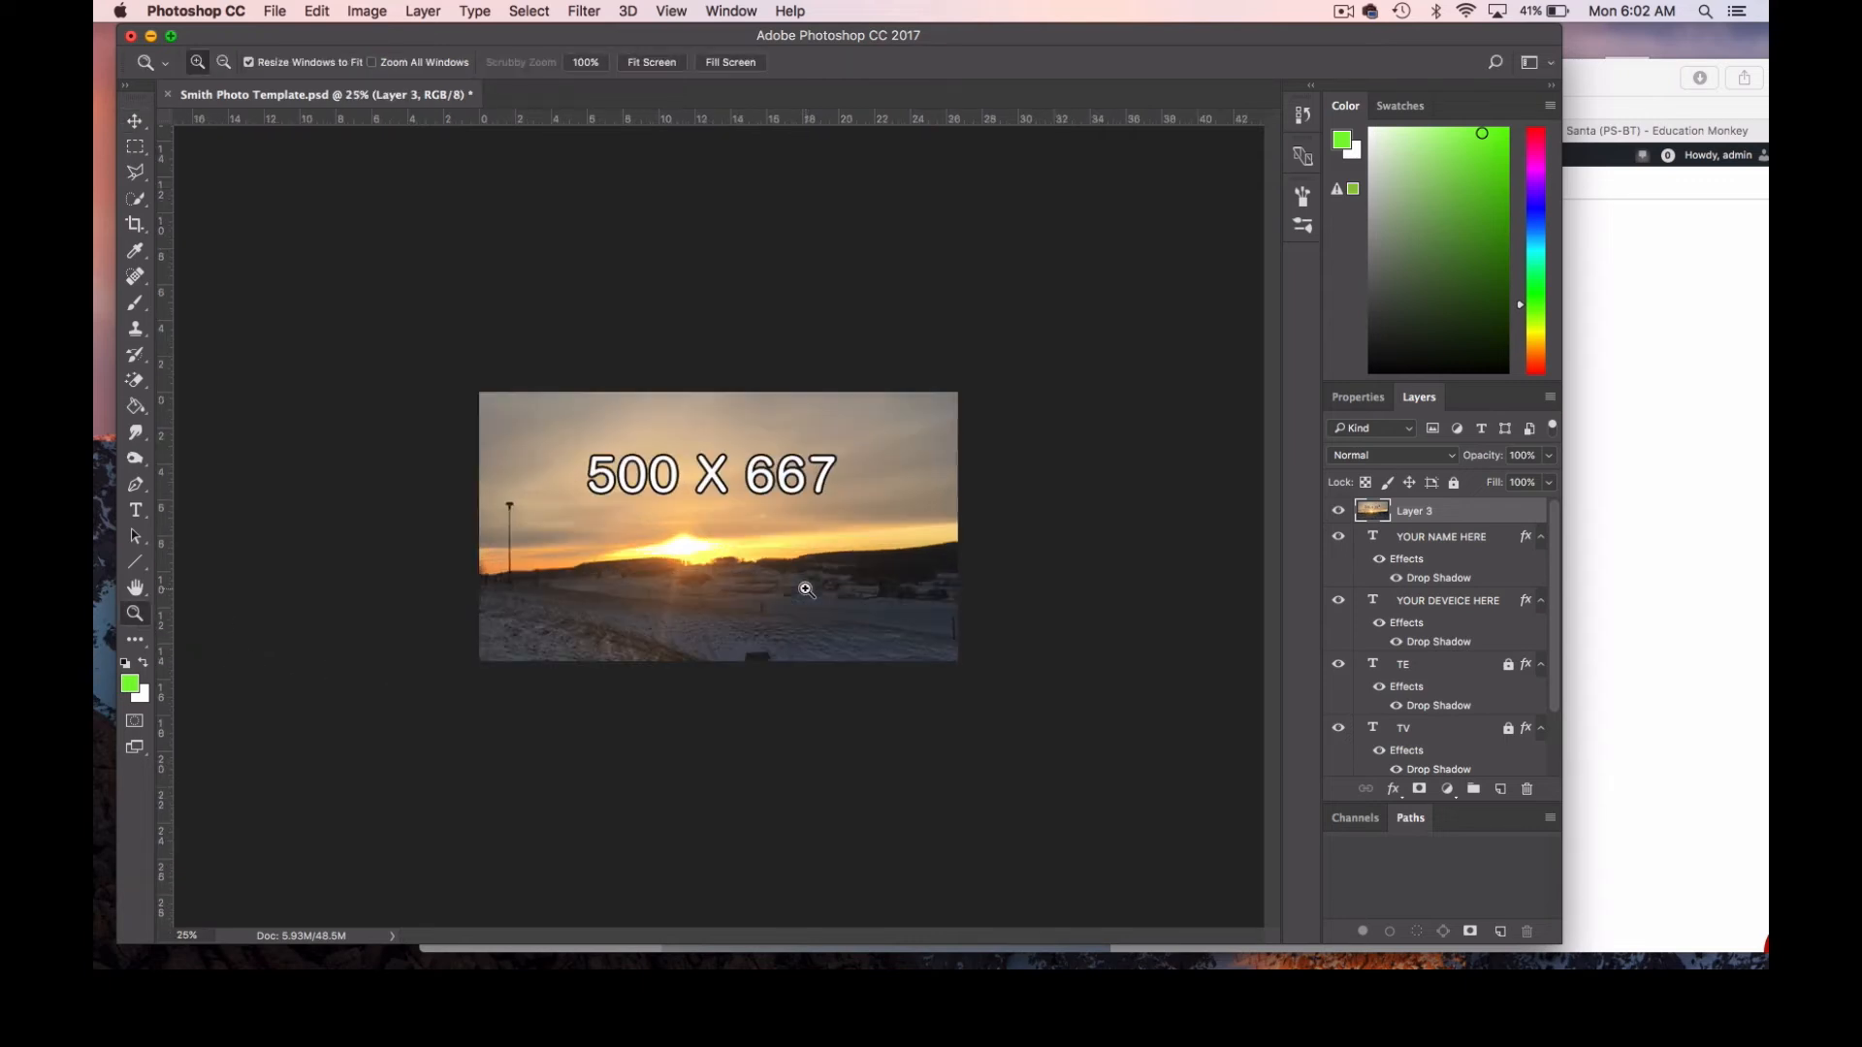
pyautogui.click(806, 589)
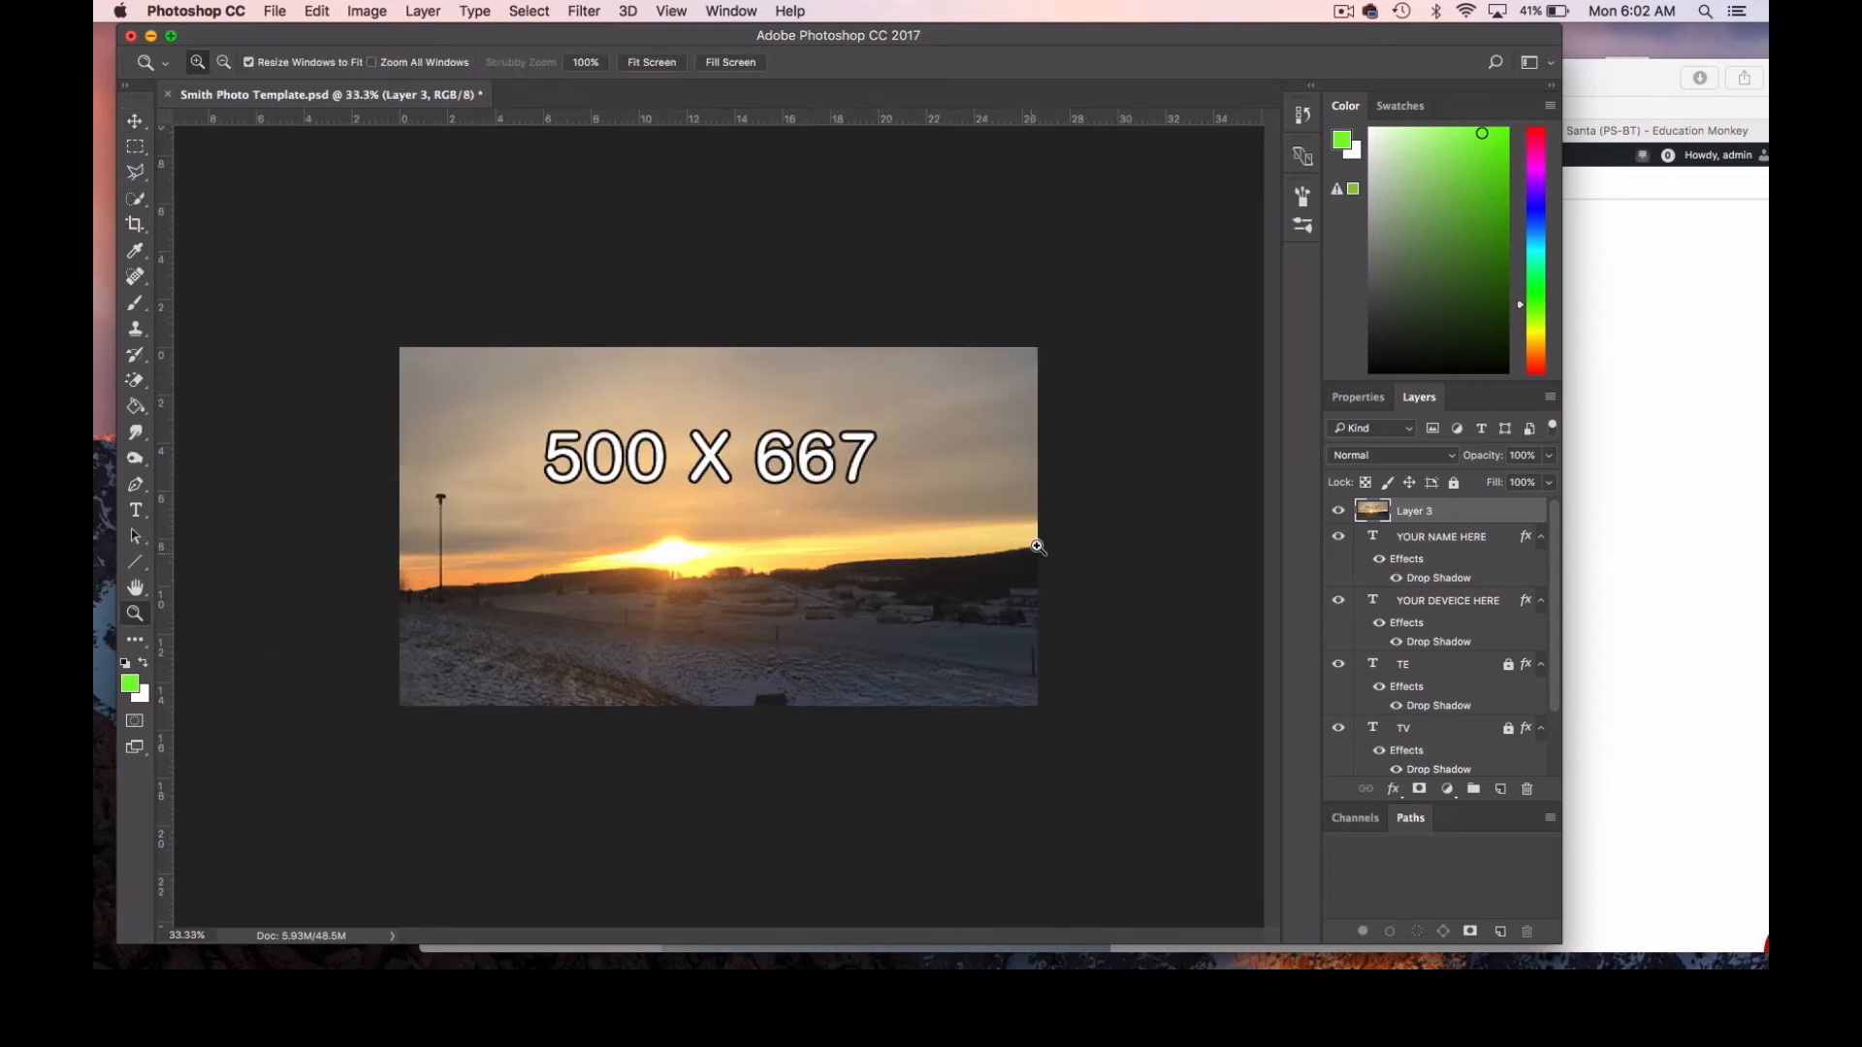
pyautogui.click(135, 120)
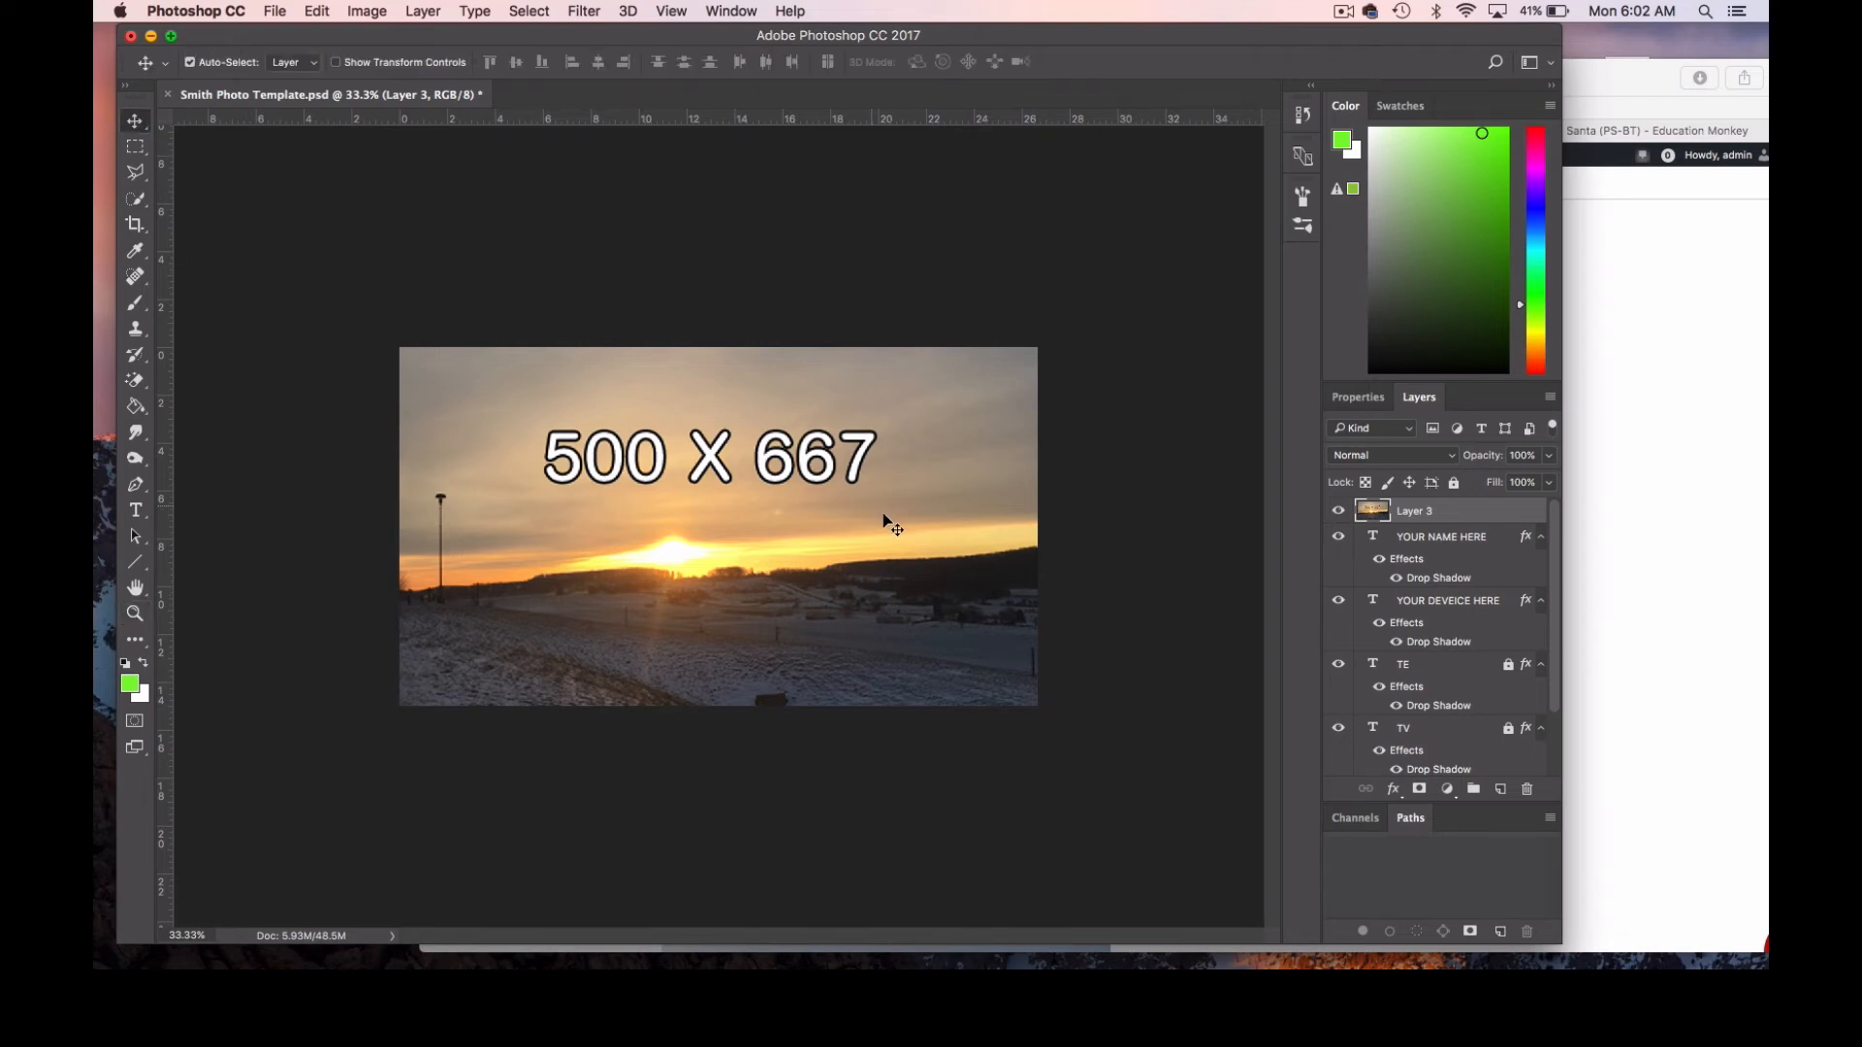
pyautogui.moveTo(883, 513); pyautogui.dragTo(870, 515)
pyautogui.moveTo(871, 515); pyautogui.dragTo(870, 515)
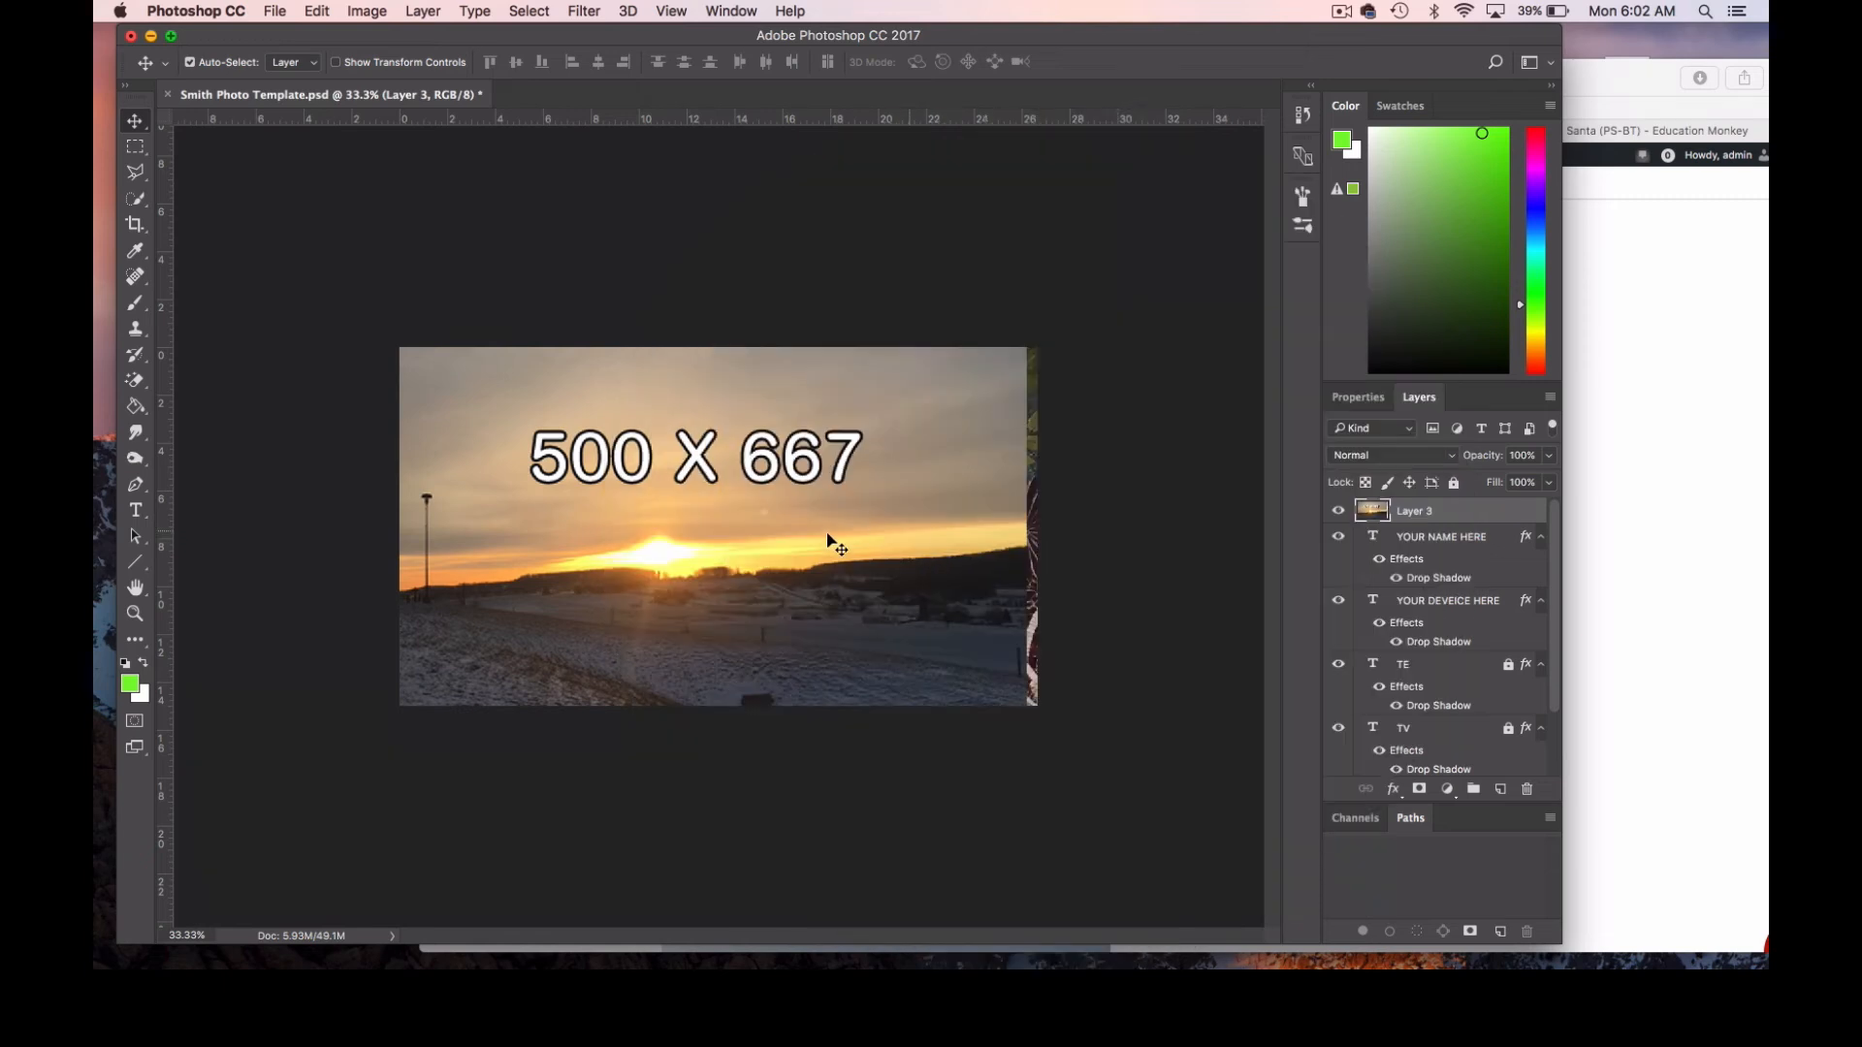
pyautogui.moveTo(752, 541); pyautogui.dragTo(765, 540)
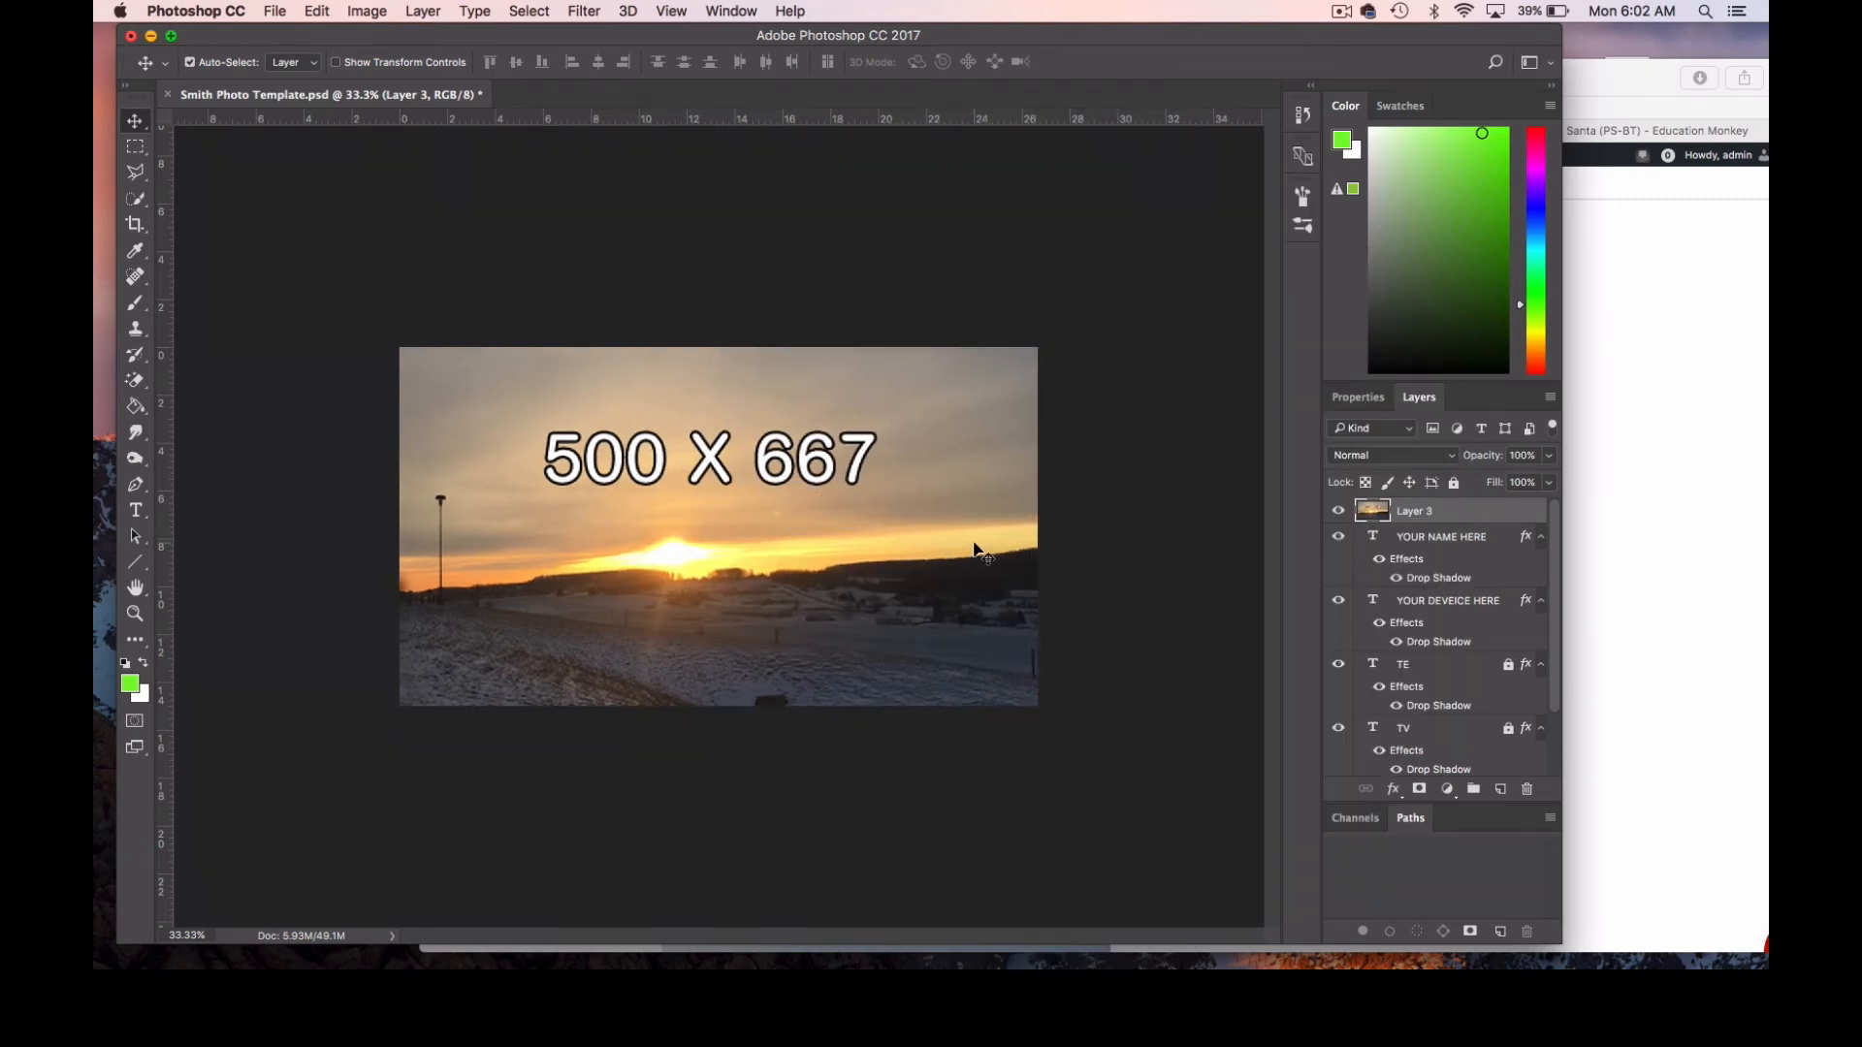
pyautogui.moveTo(1295, 534); pyautogui.dragTo(1413, 727)
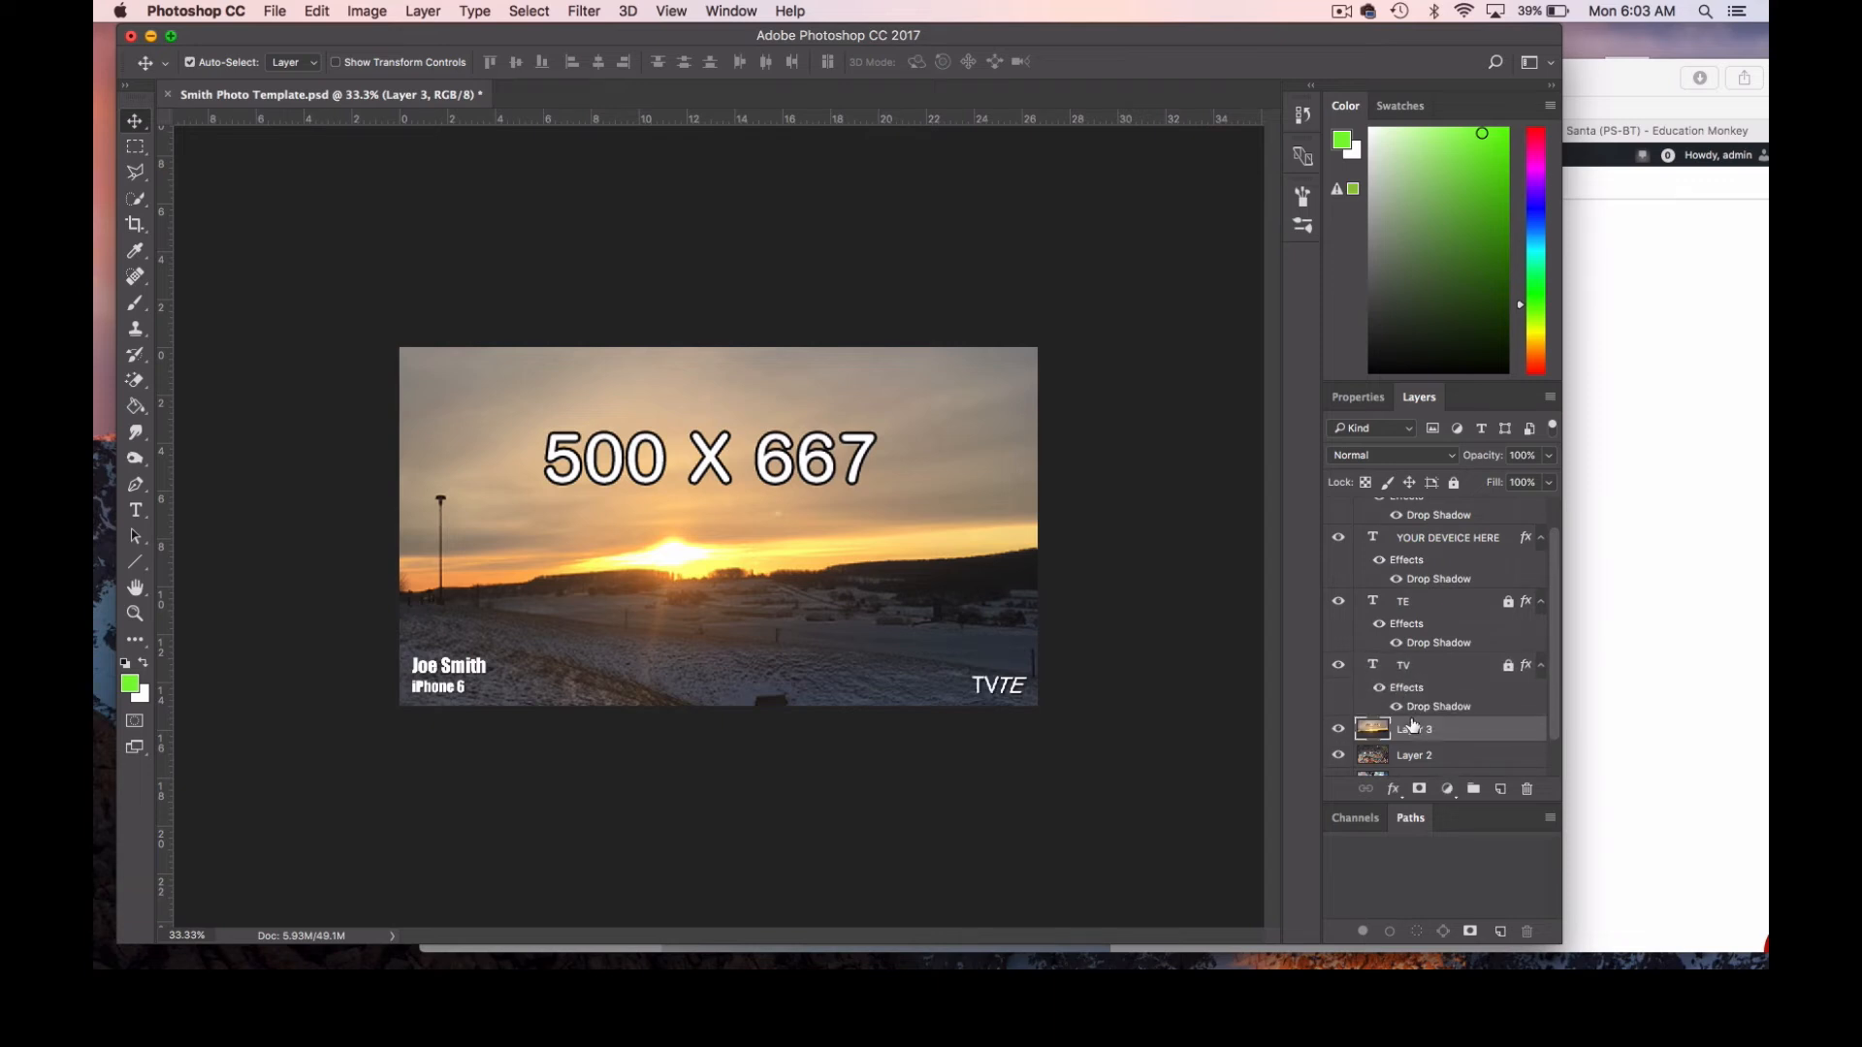
# Set up a Desktop copy of the document named Smith sunrise in JPEG format.
pyautogui.click(274, 10)
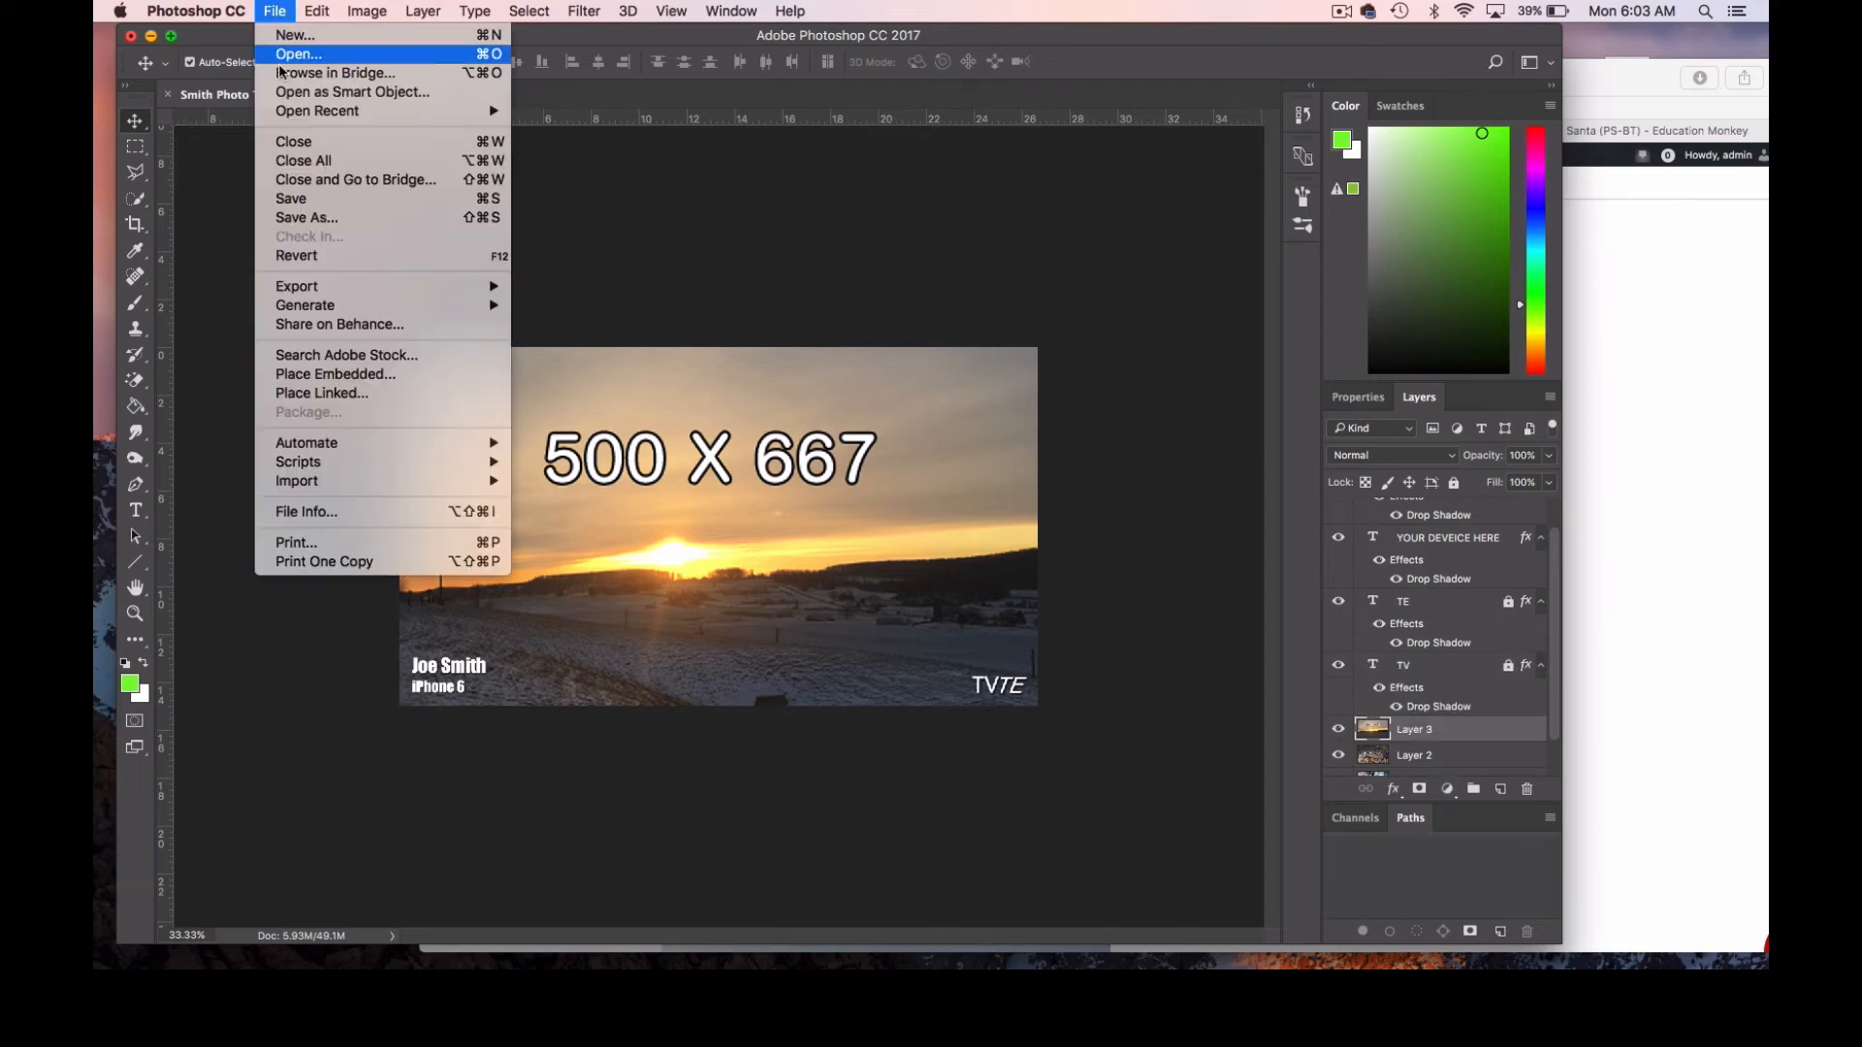
pyautogui.click(325, 217)
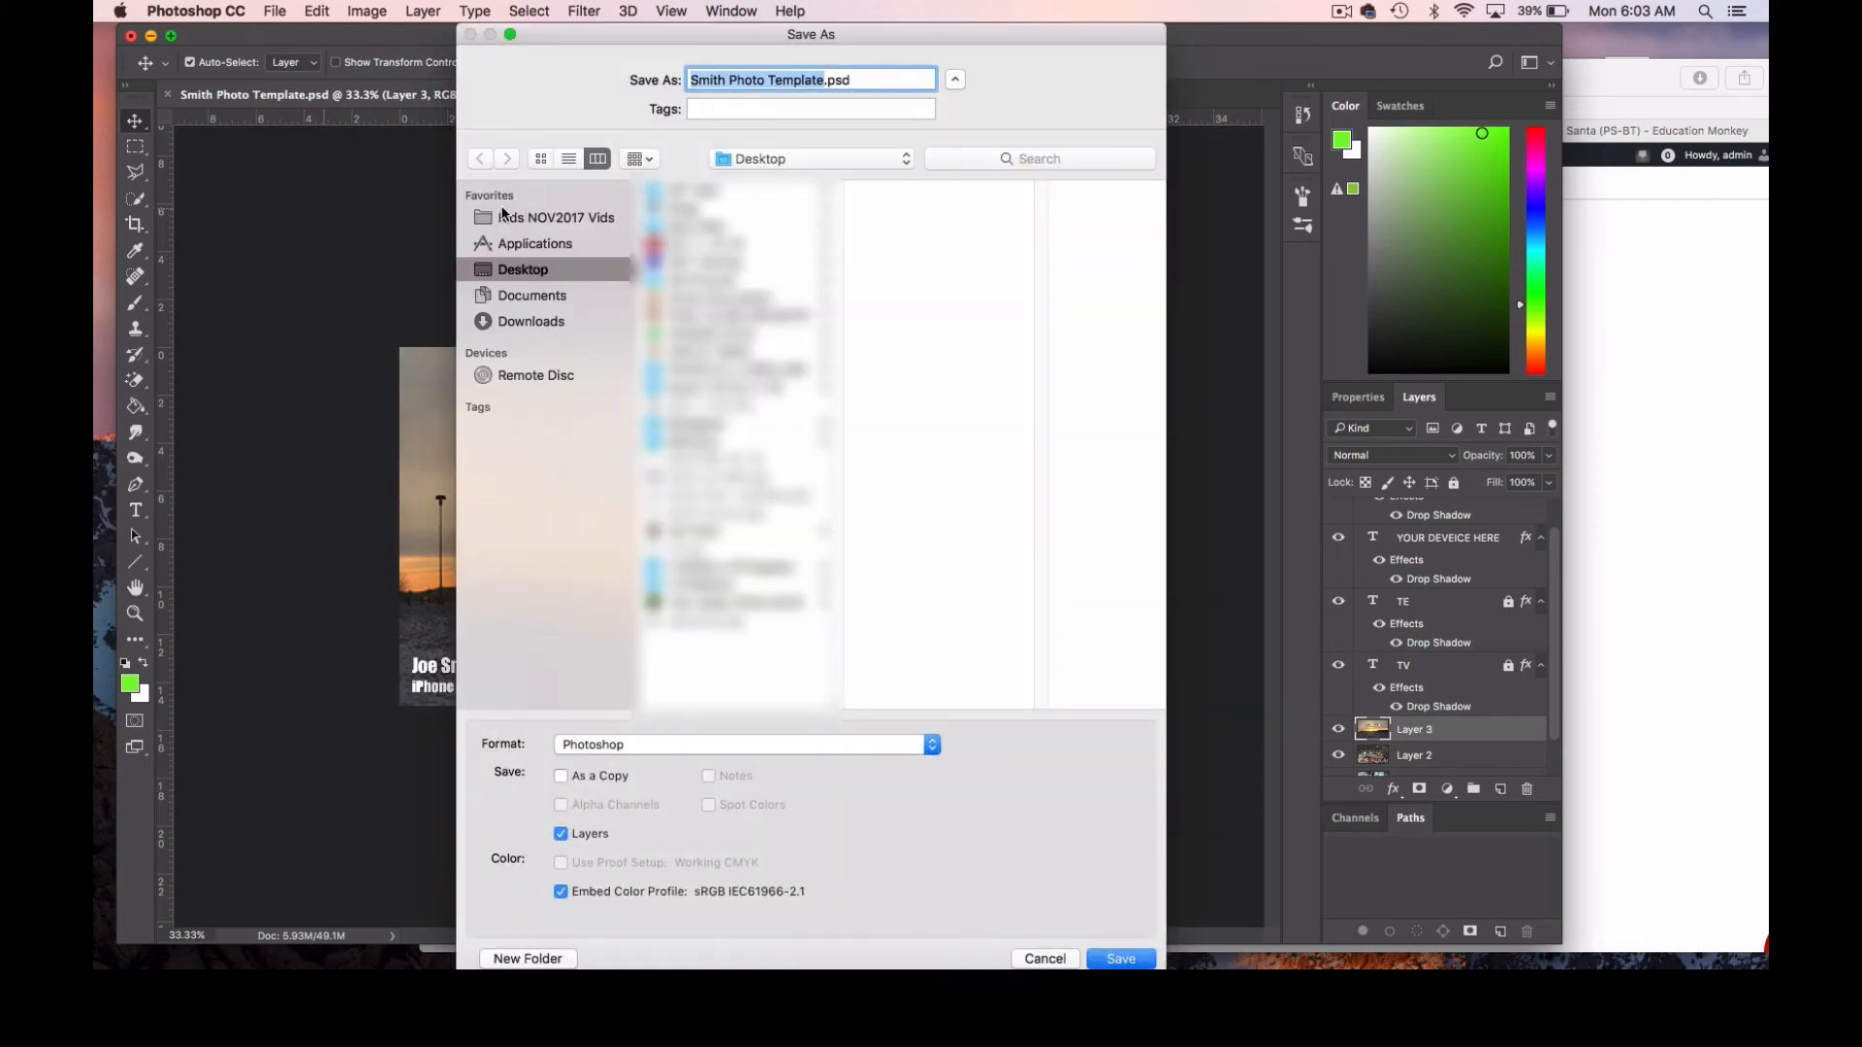
pyautogui.write('sm ith')
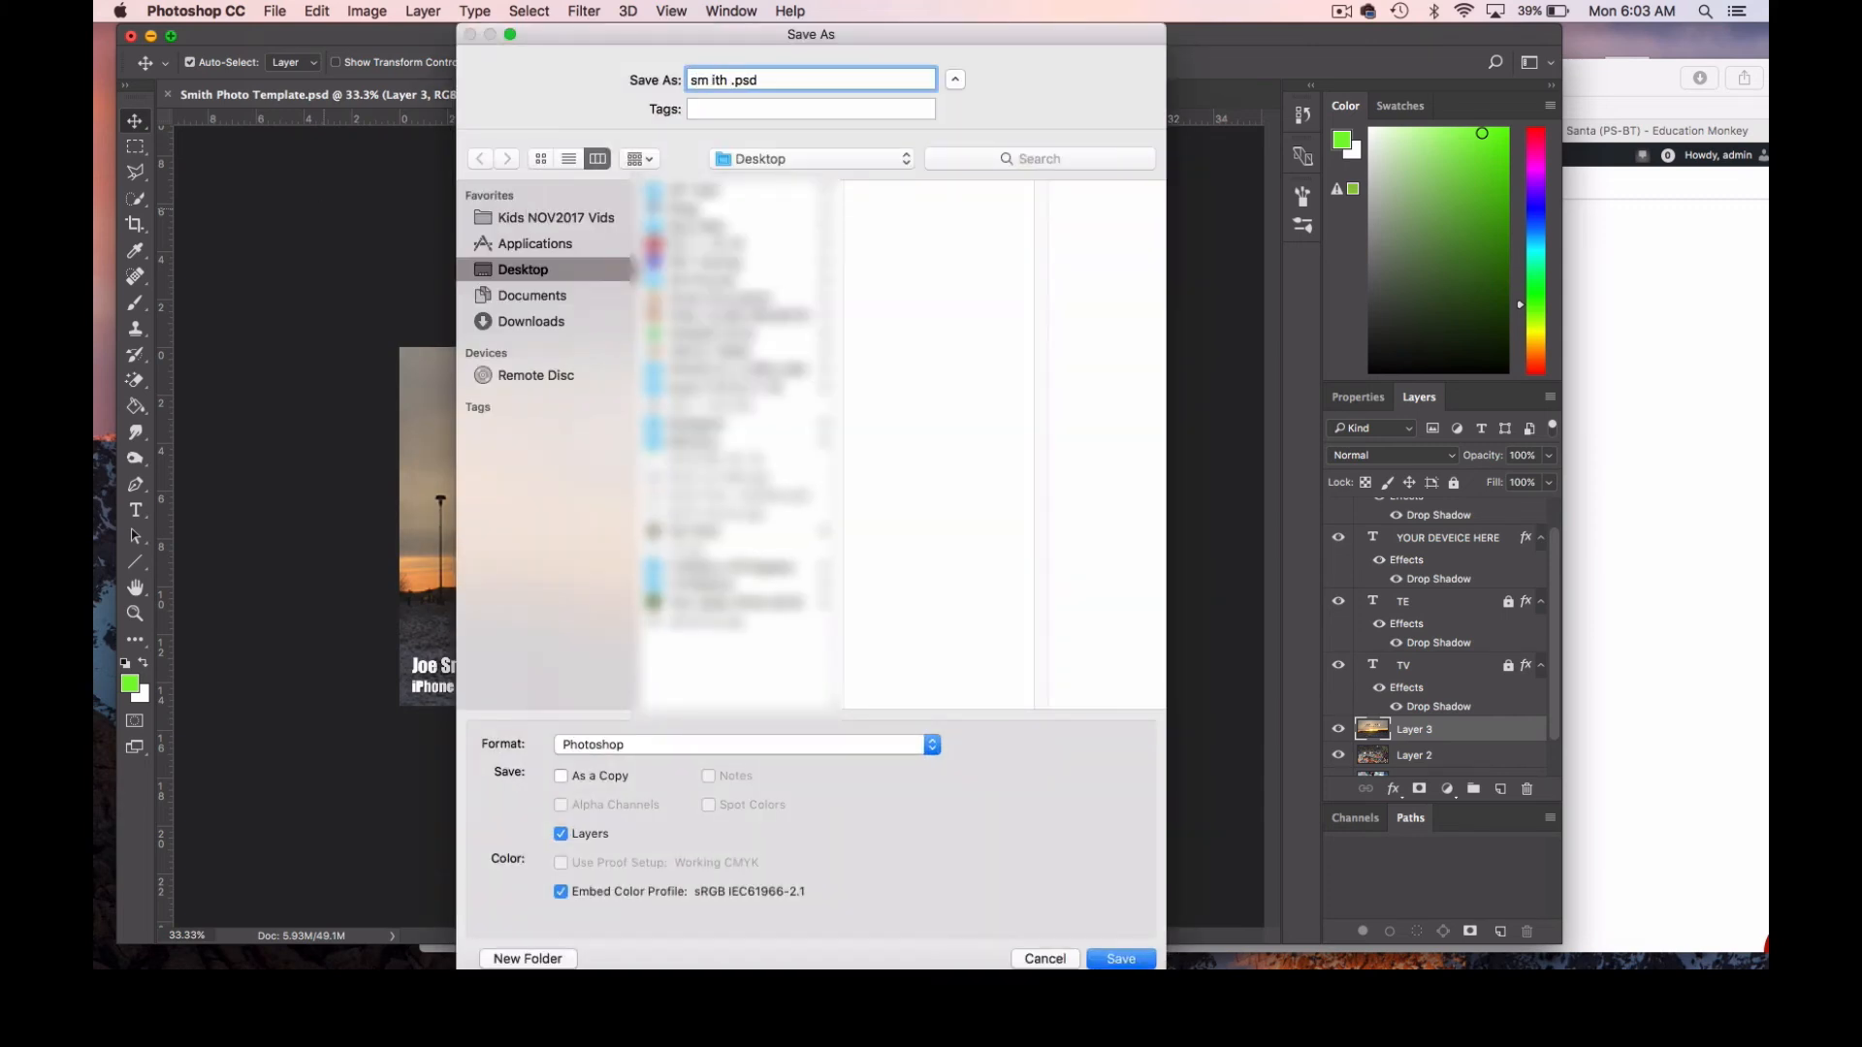
pyautogui.write(' sunrise')
pyautogui.moveTo(732, 81); pyautogui.dragTo(684, 81)
pyautogui.press('BackSpace')
pyautogui.write('Smith')
pyautogui.click(649, 744)
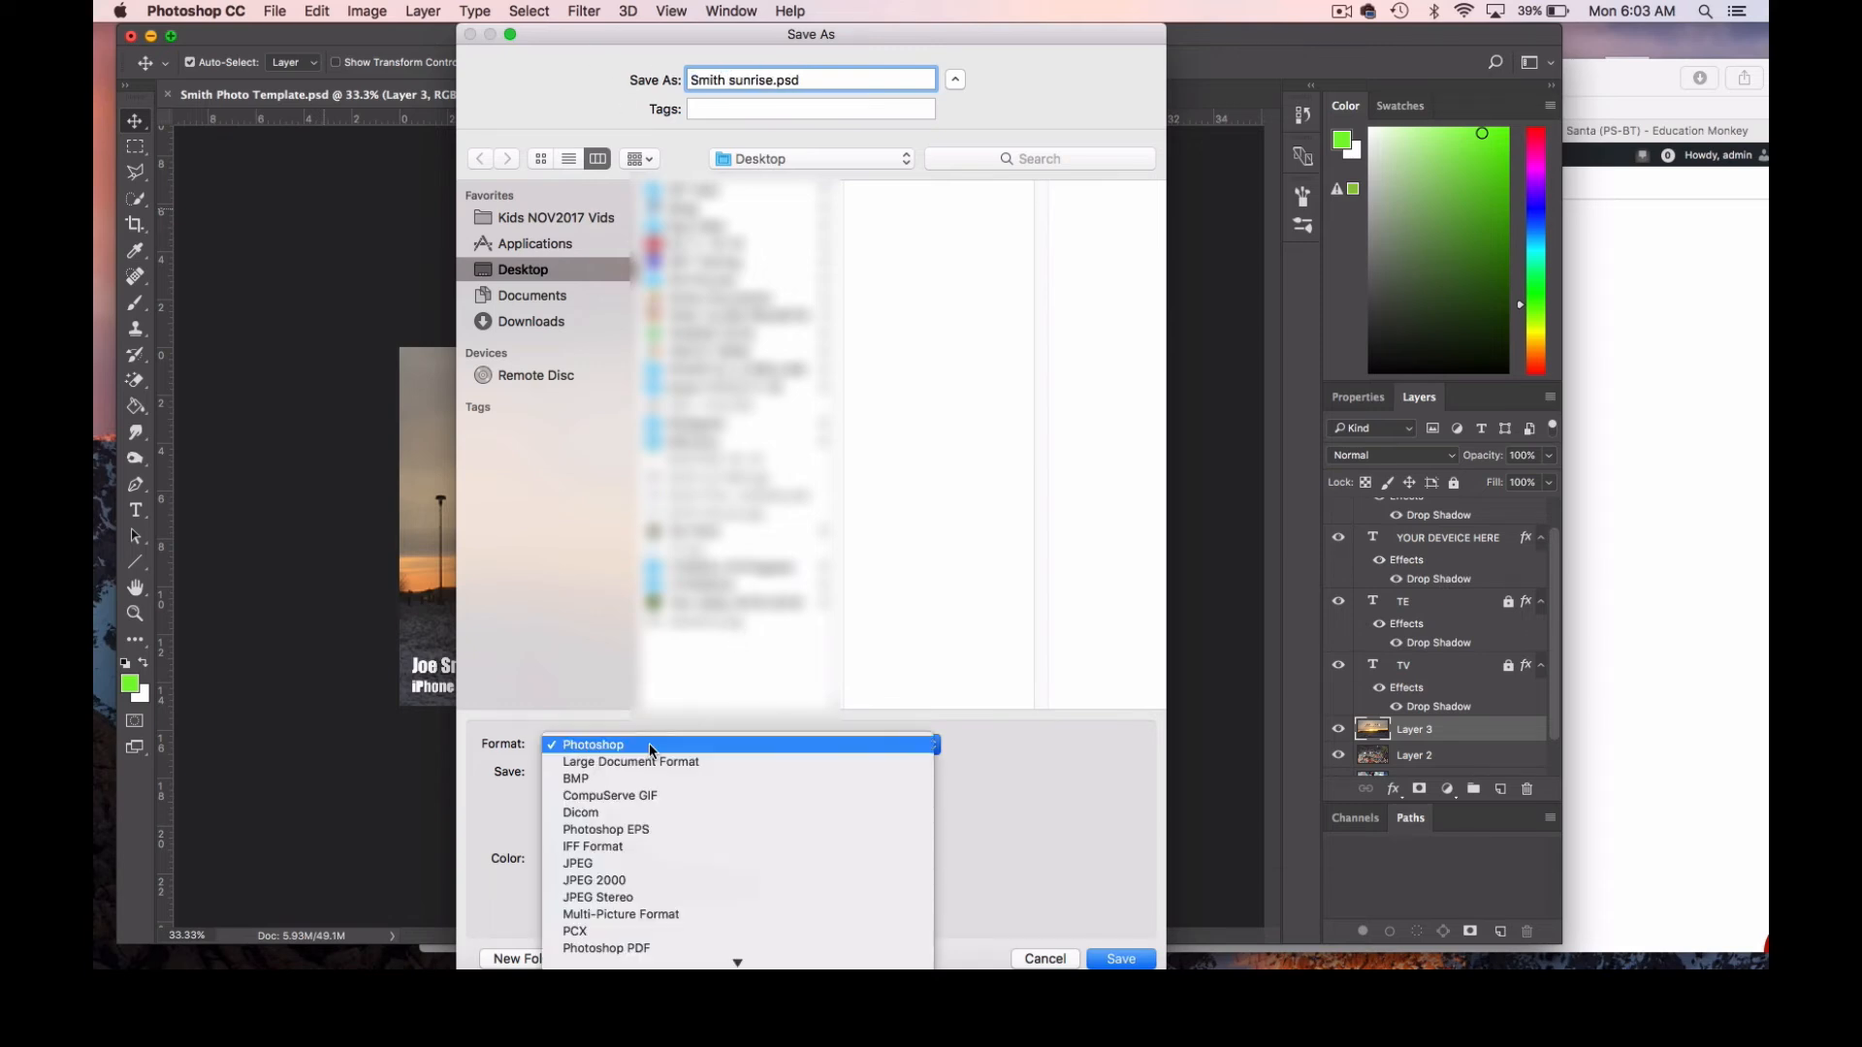
pyautogui.click(654, 863)
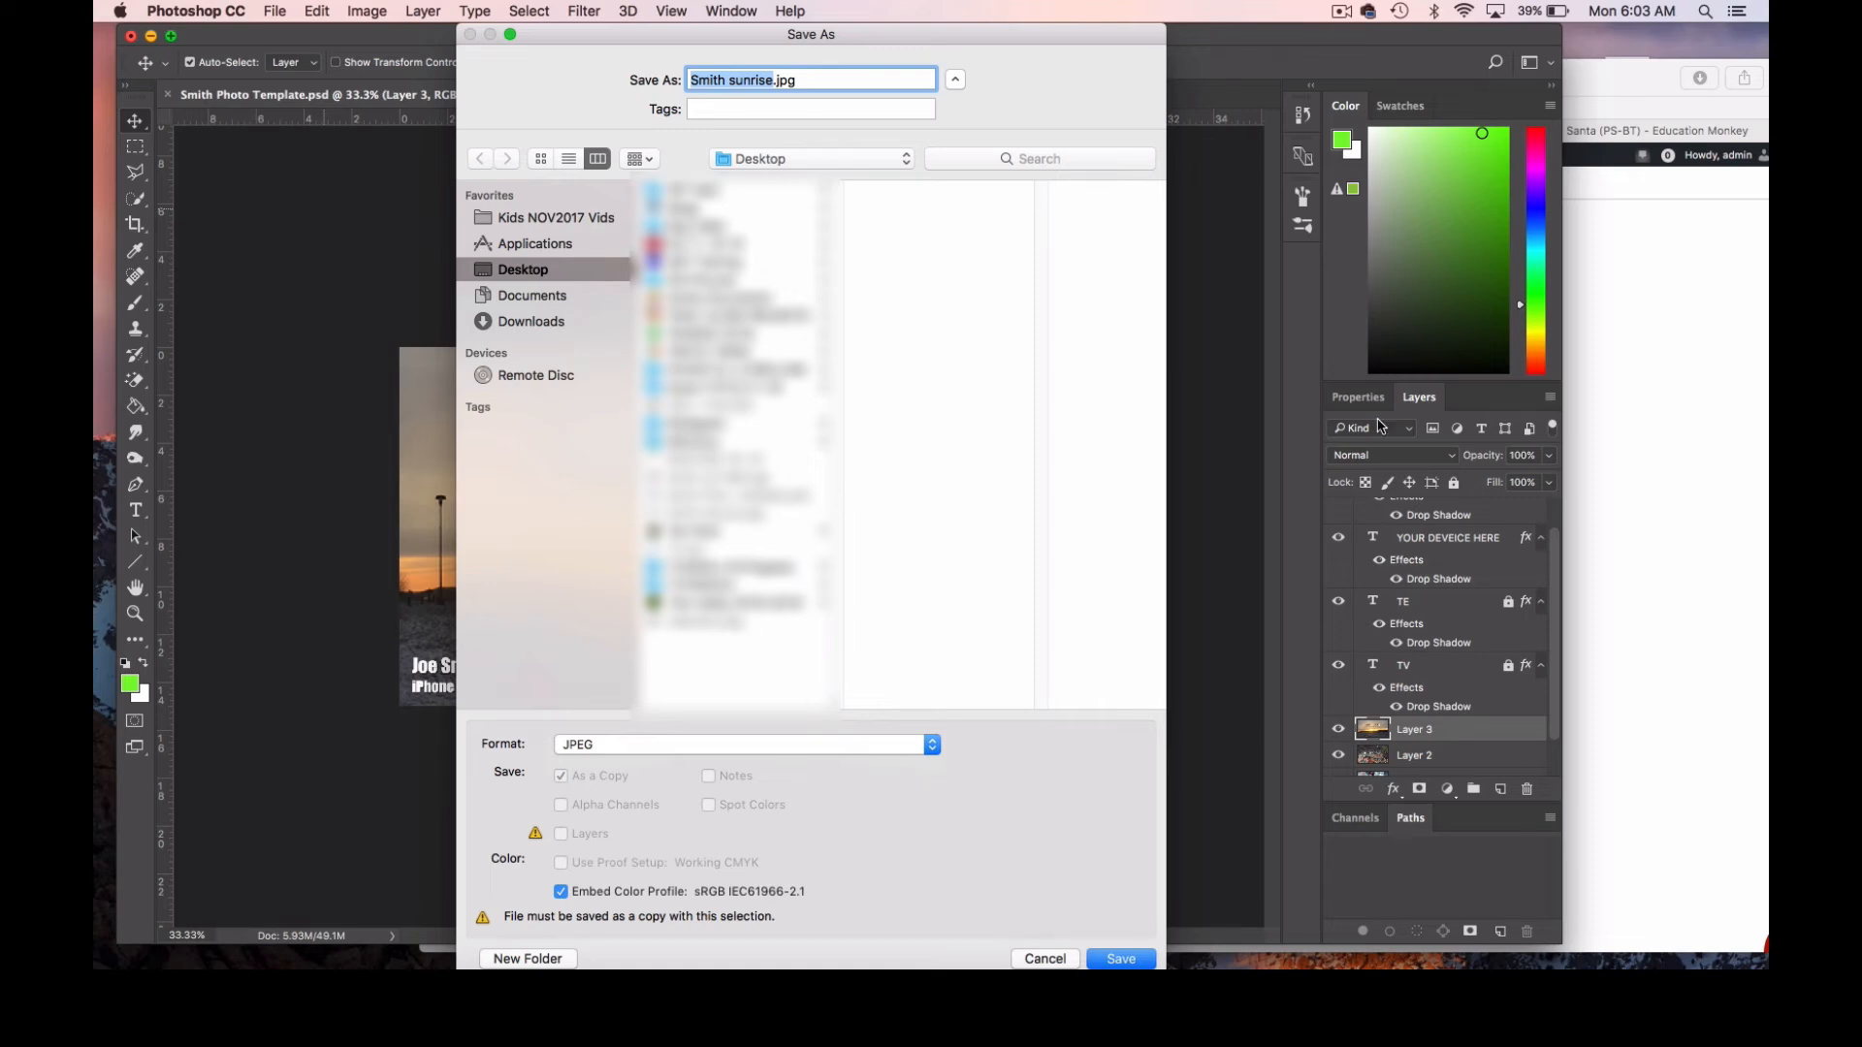
# Minimize Safari to uncover the desktop and save the JPEG copy at maximum quality 12.
pyautogui.click(1632, 101)
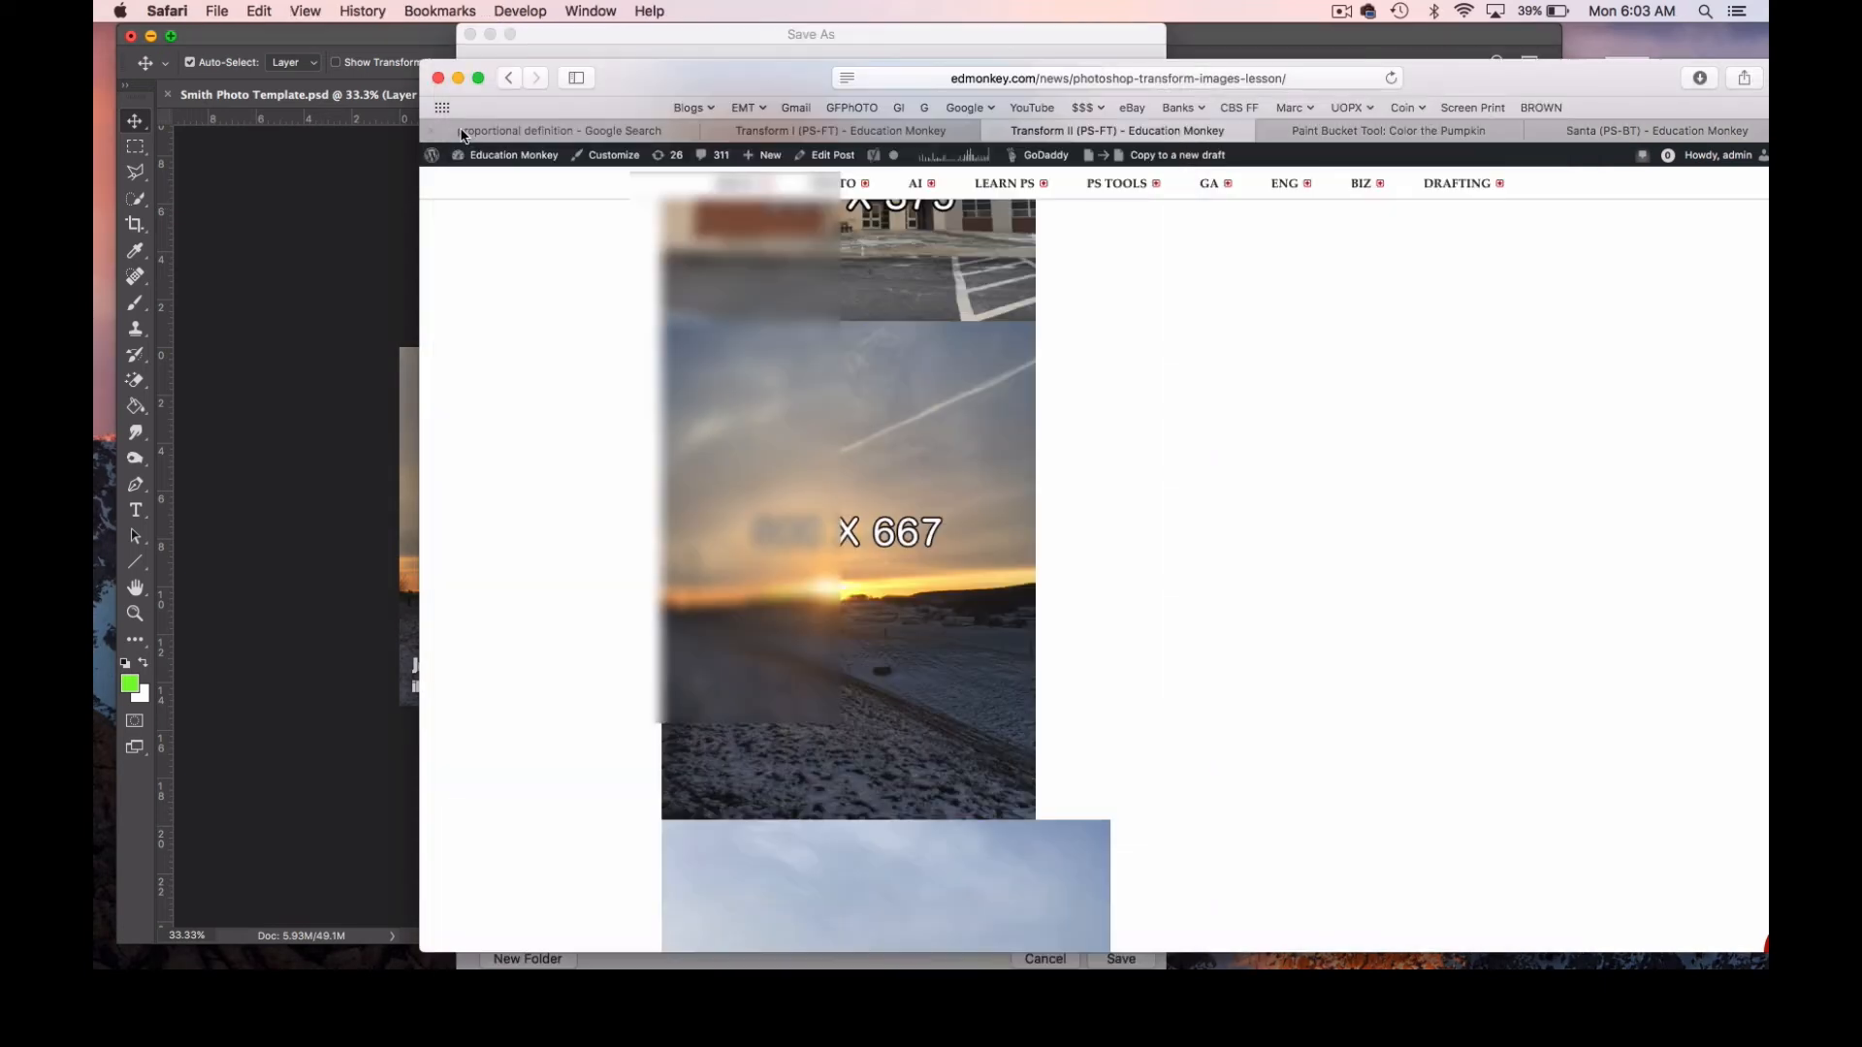
pyautogui.click(459, 79)
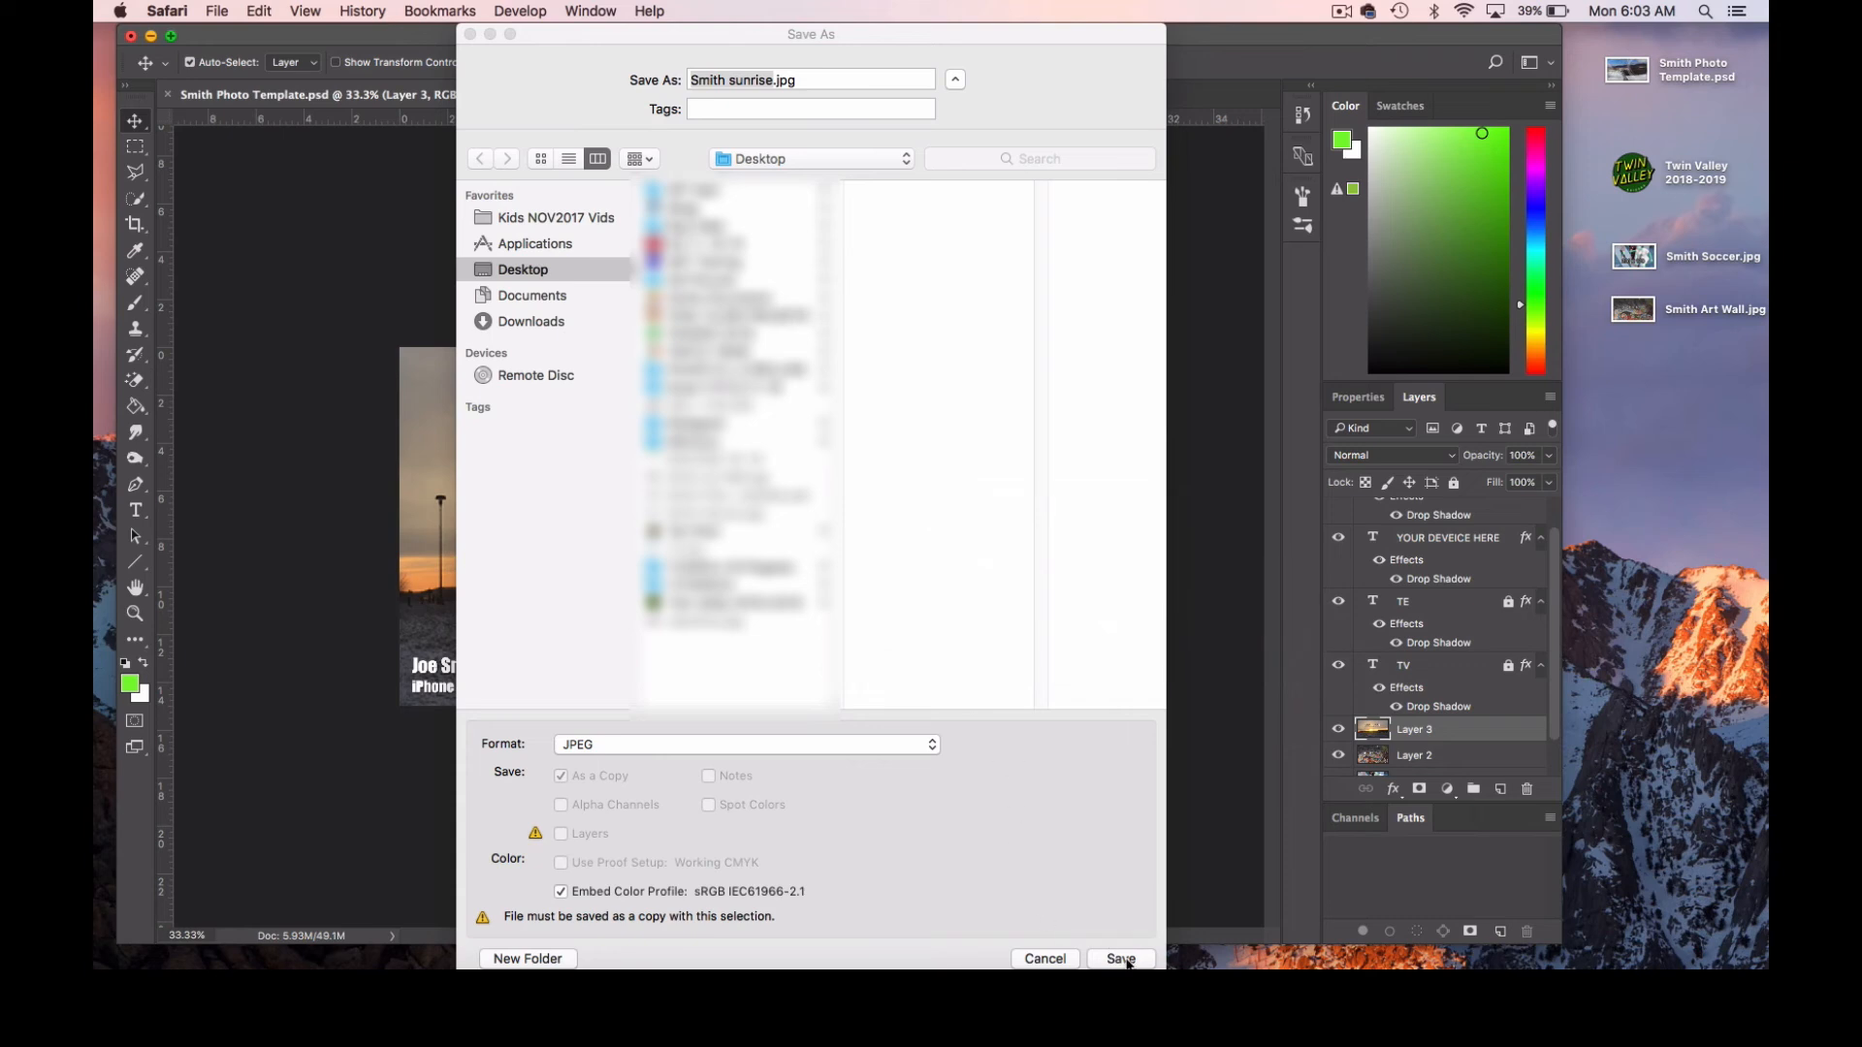
pyautogui.click(1126, 961)
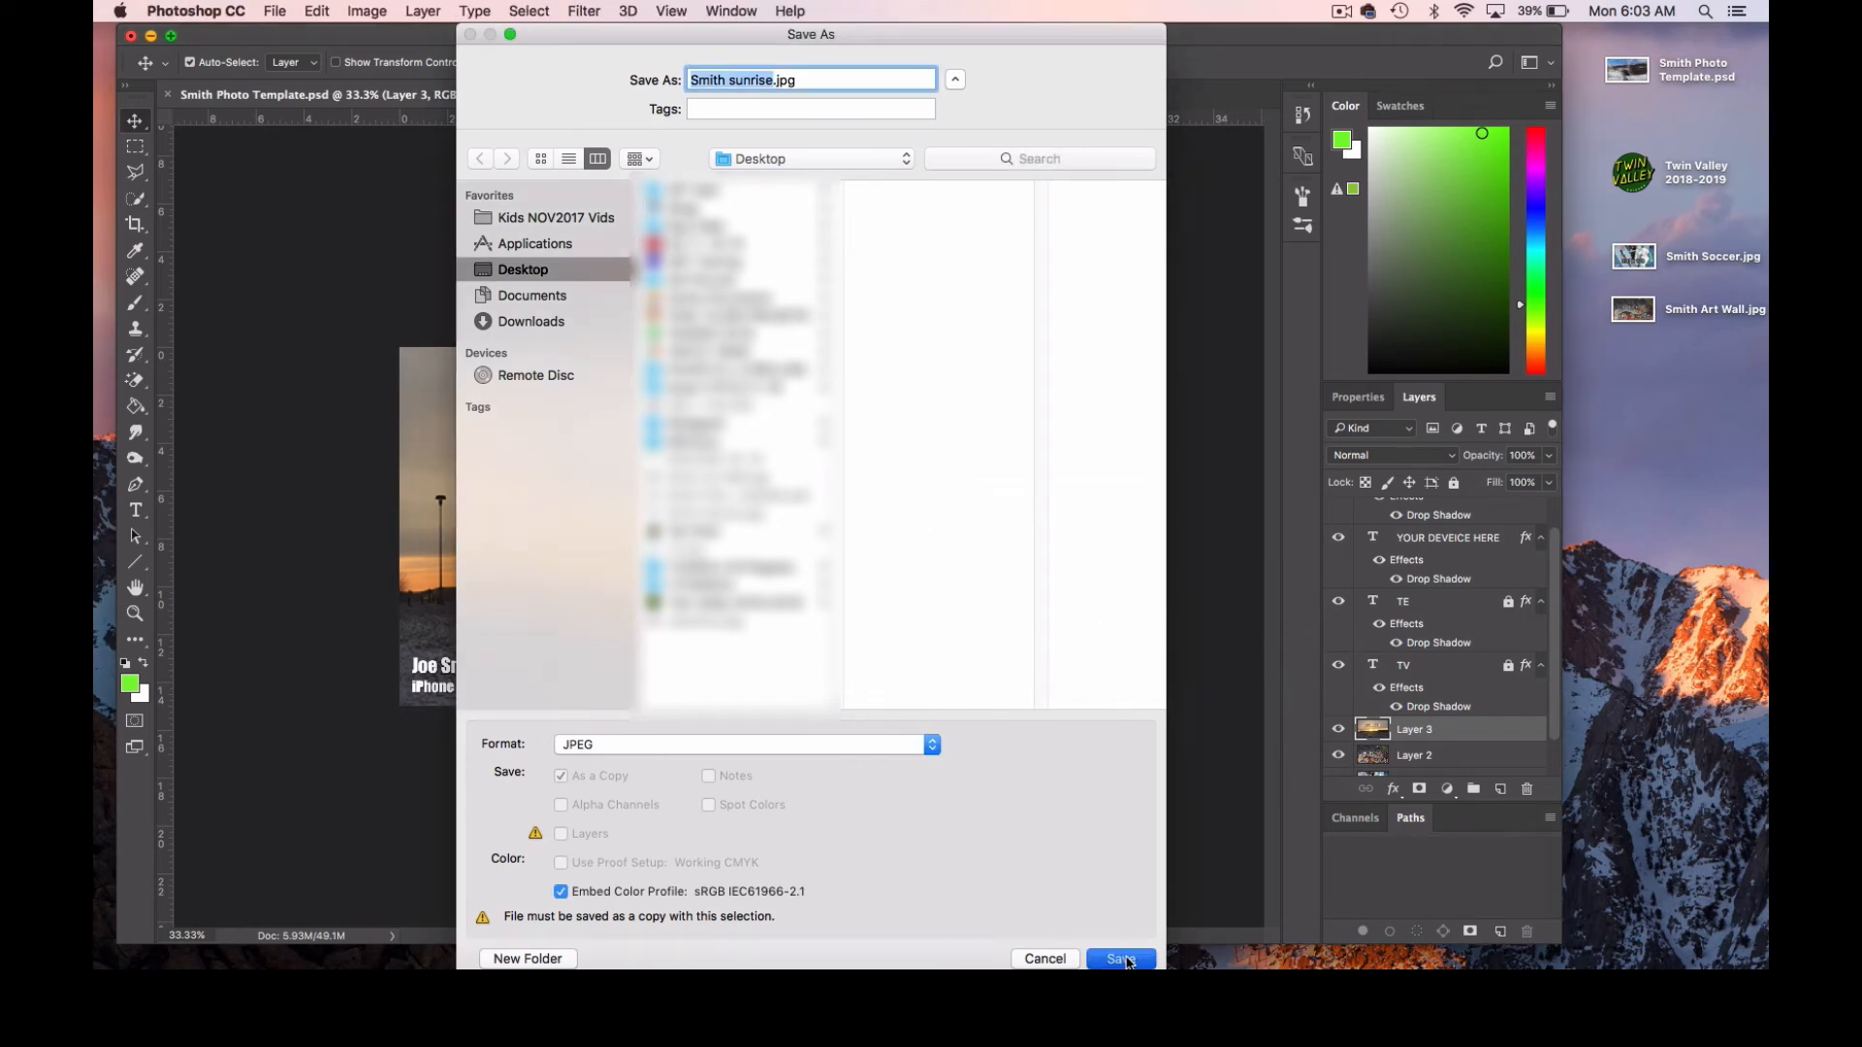
pyautogui.click(1122, 959)
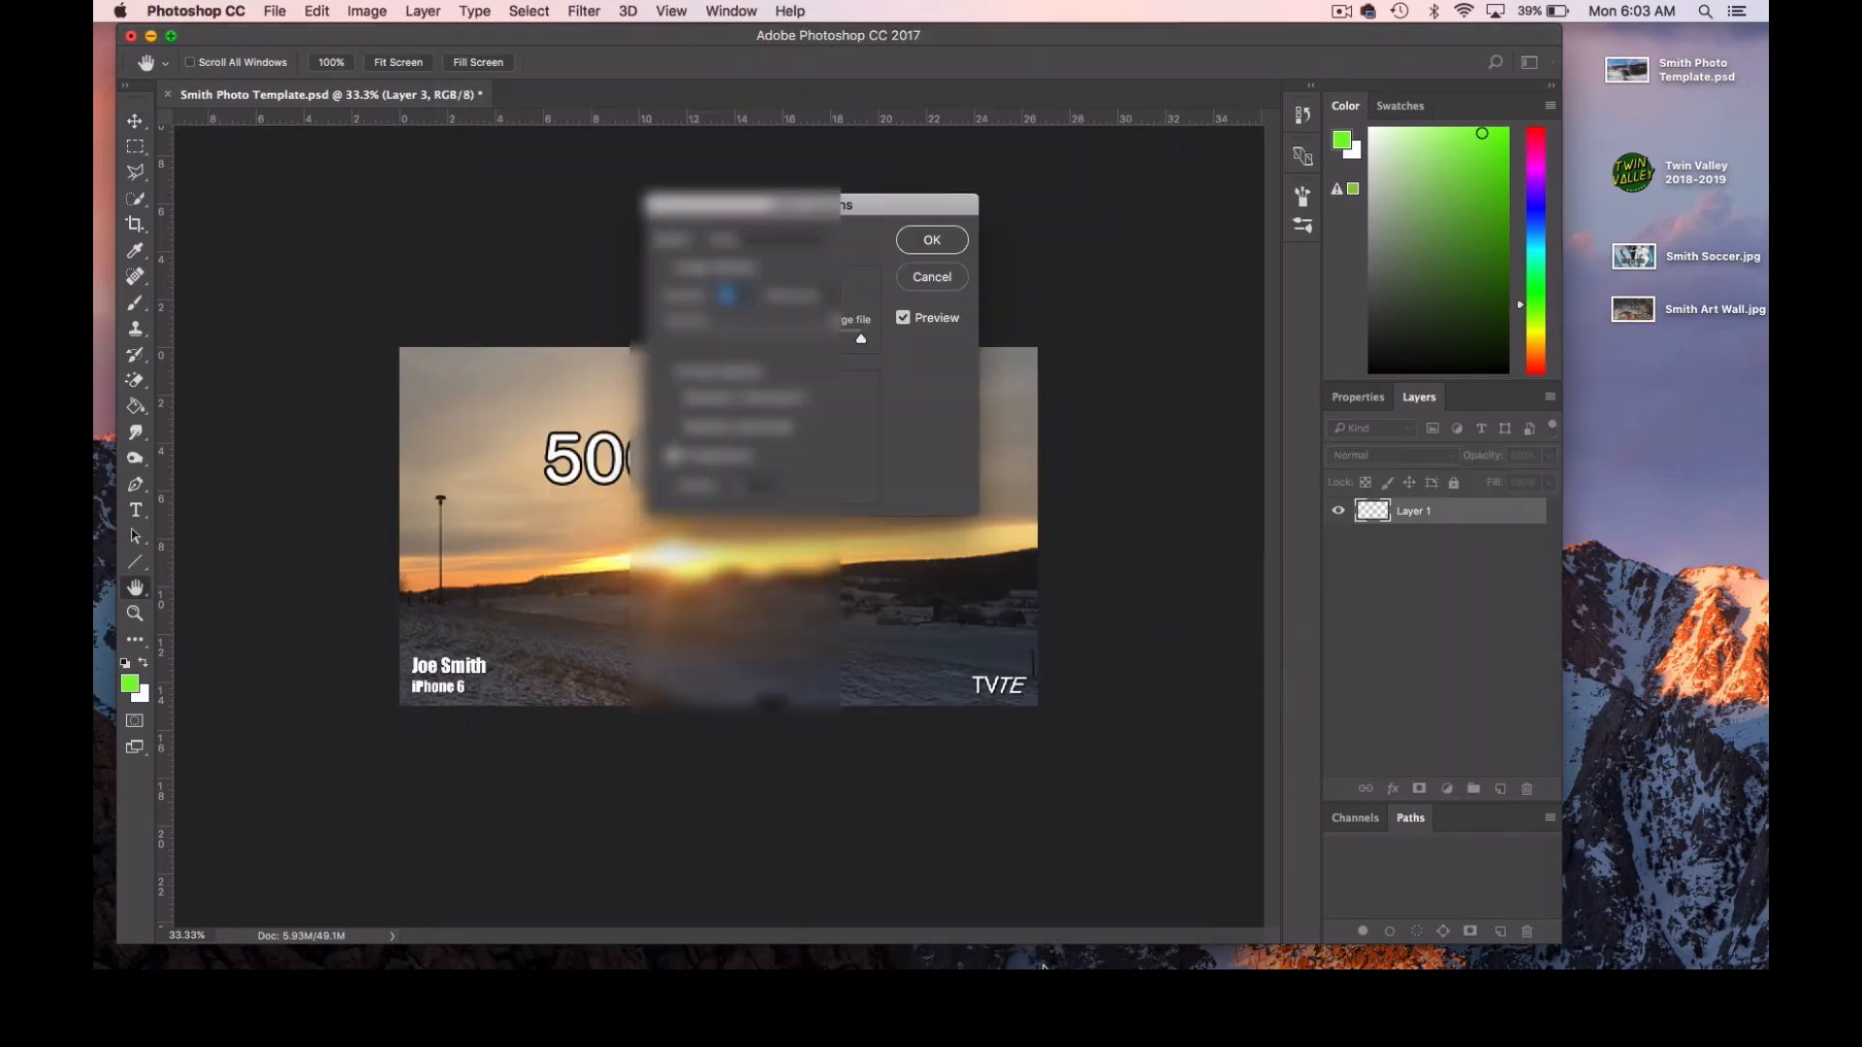
pyautogui.click(932, 241)
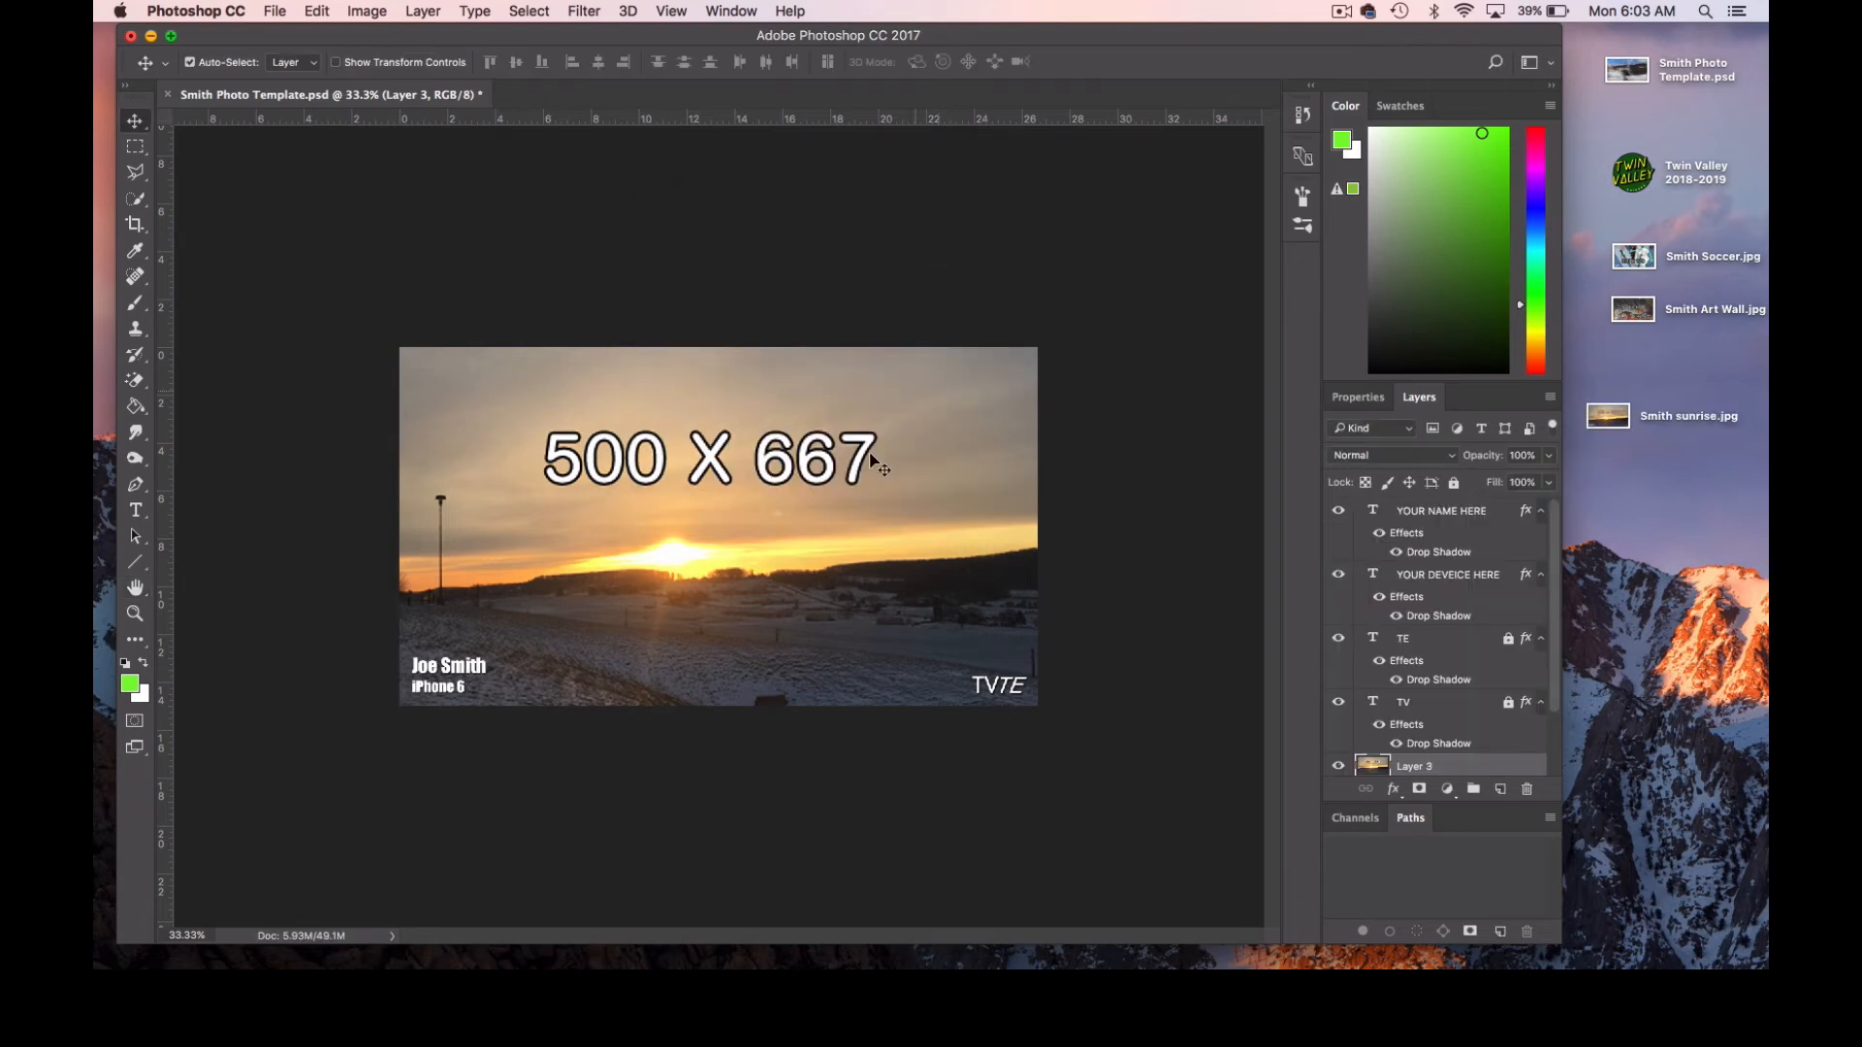
# Reopen Safari and copy the 4000 X 3000 image from the Transform II practice page.
pyautogui.press('super+Tab')
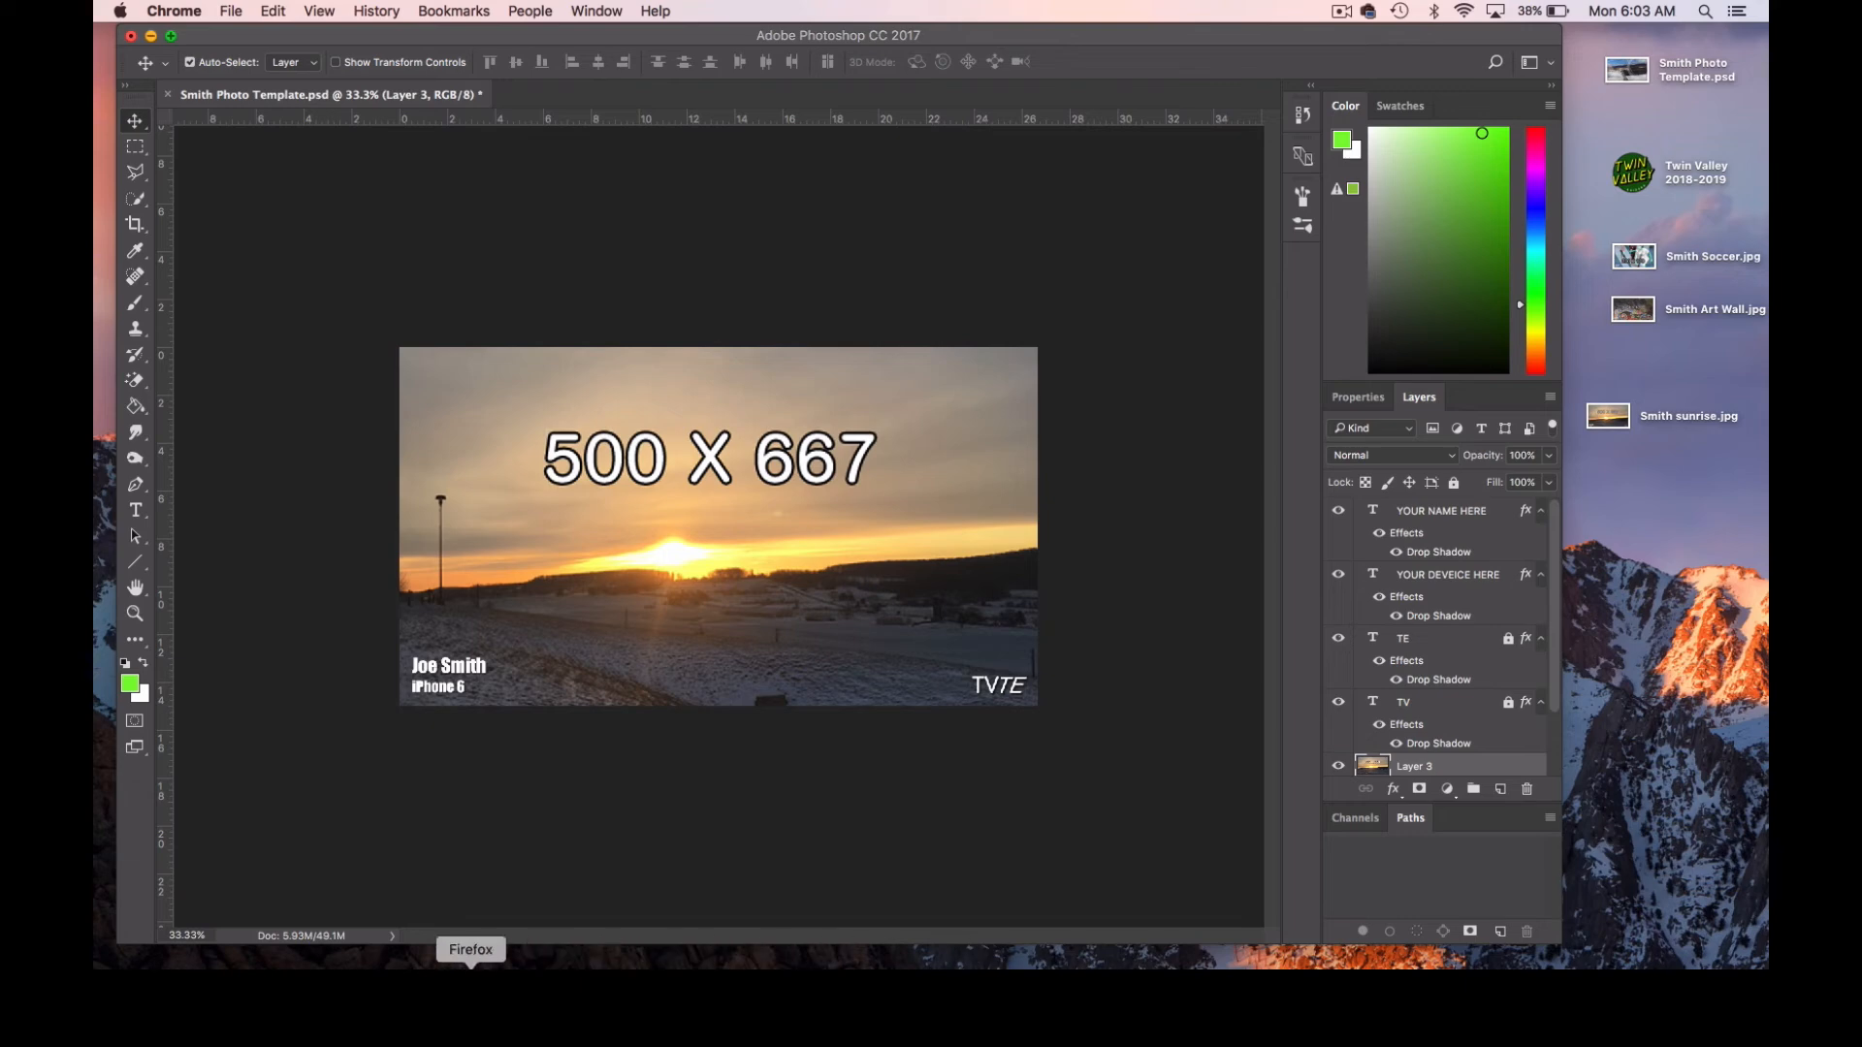
pyautogui.click(413, 963)
pyautogui.scroll(10, 1105, 607)
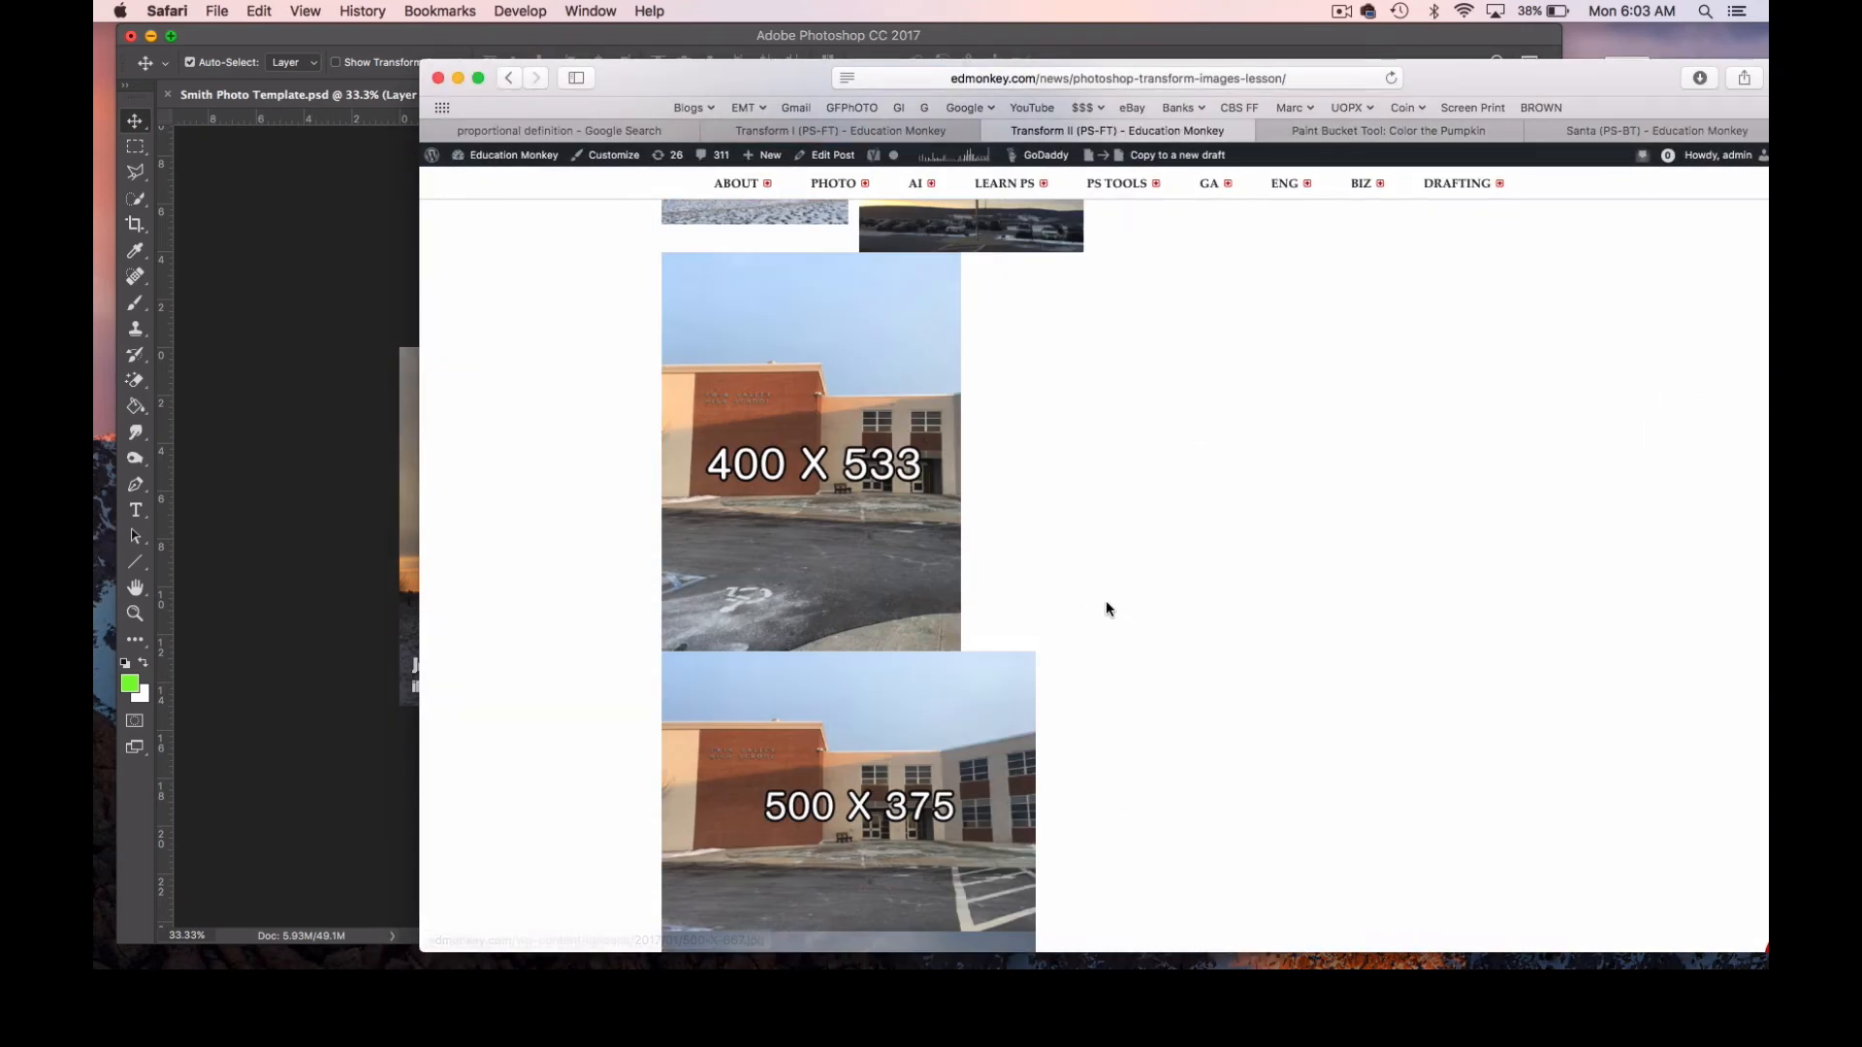
pyautogui.scroll(-2, 1165, 615)
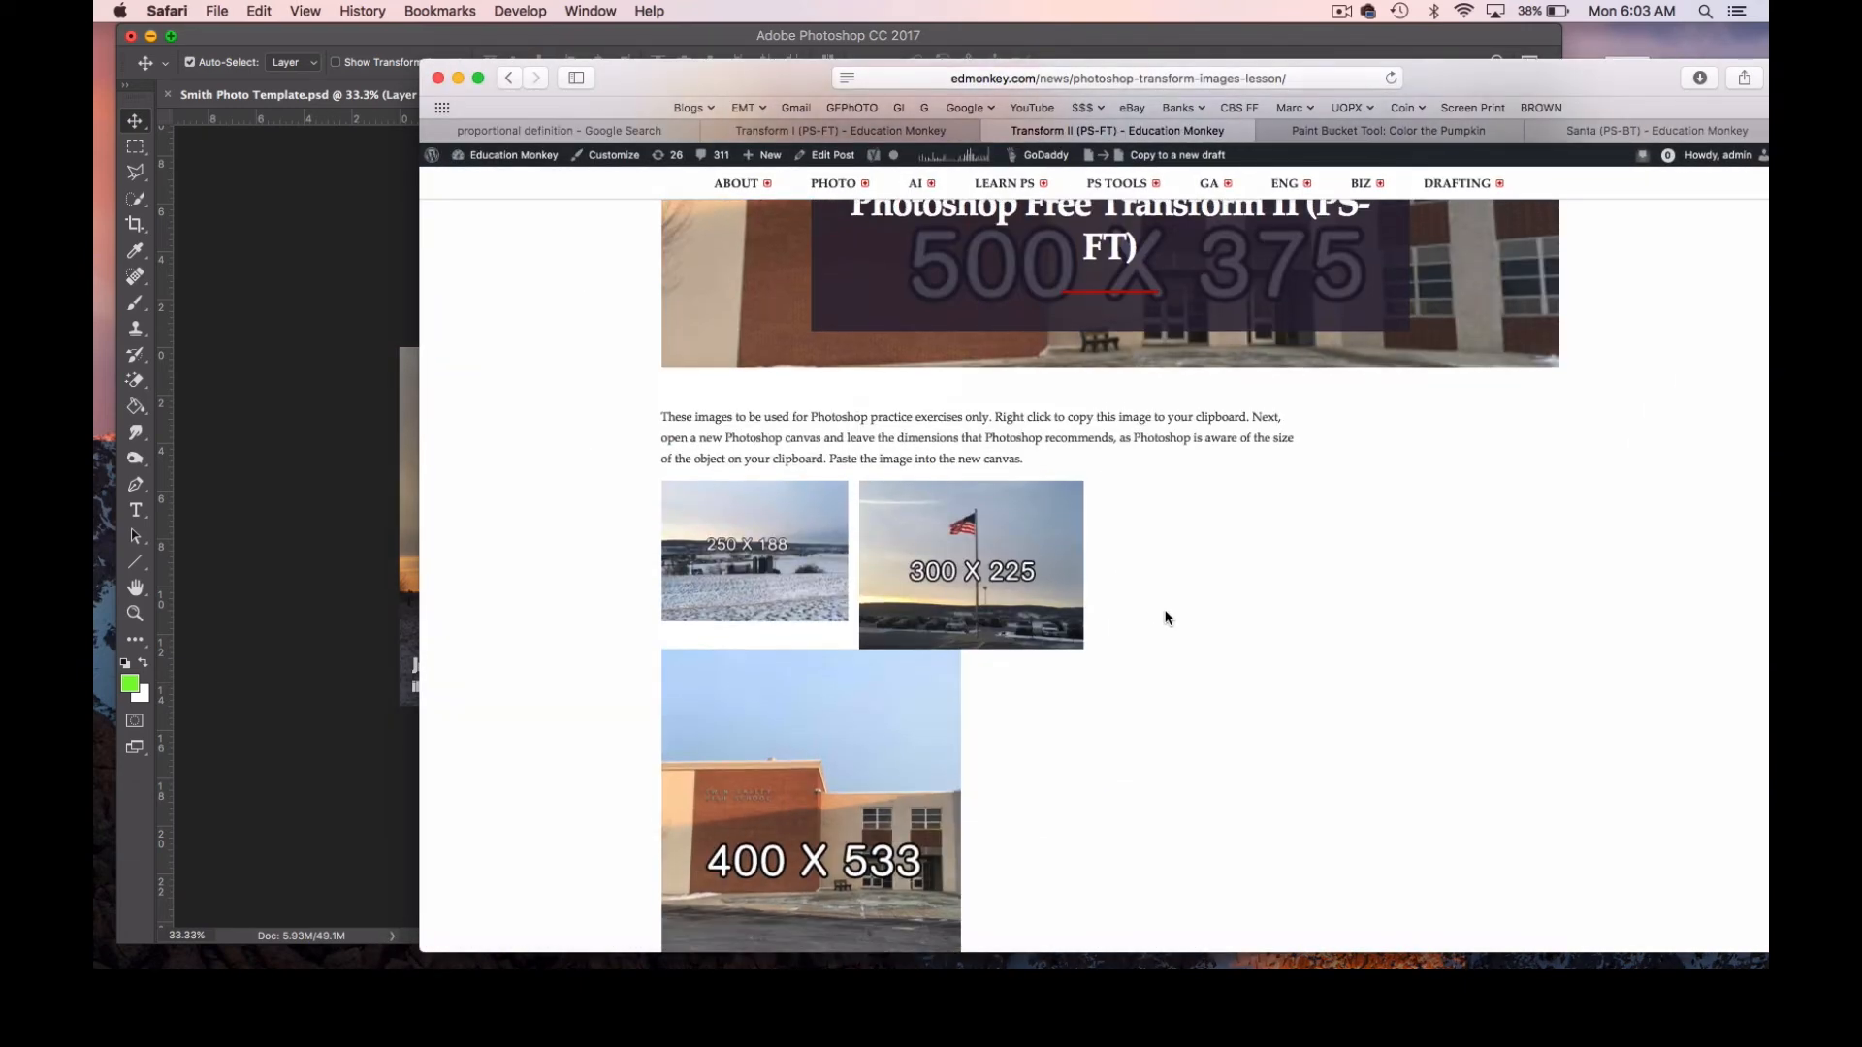
pyautogui.scroll(-20, 1016, 642)
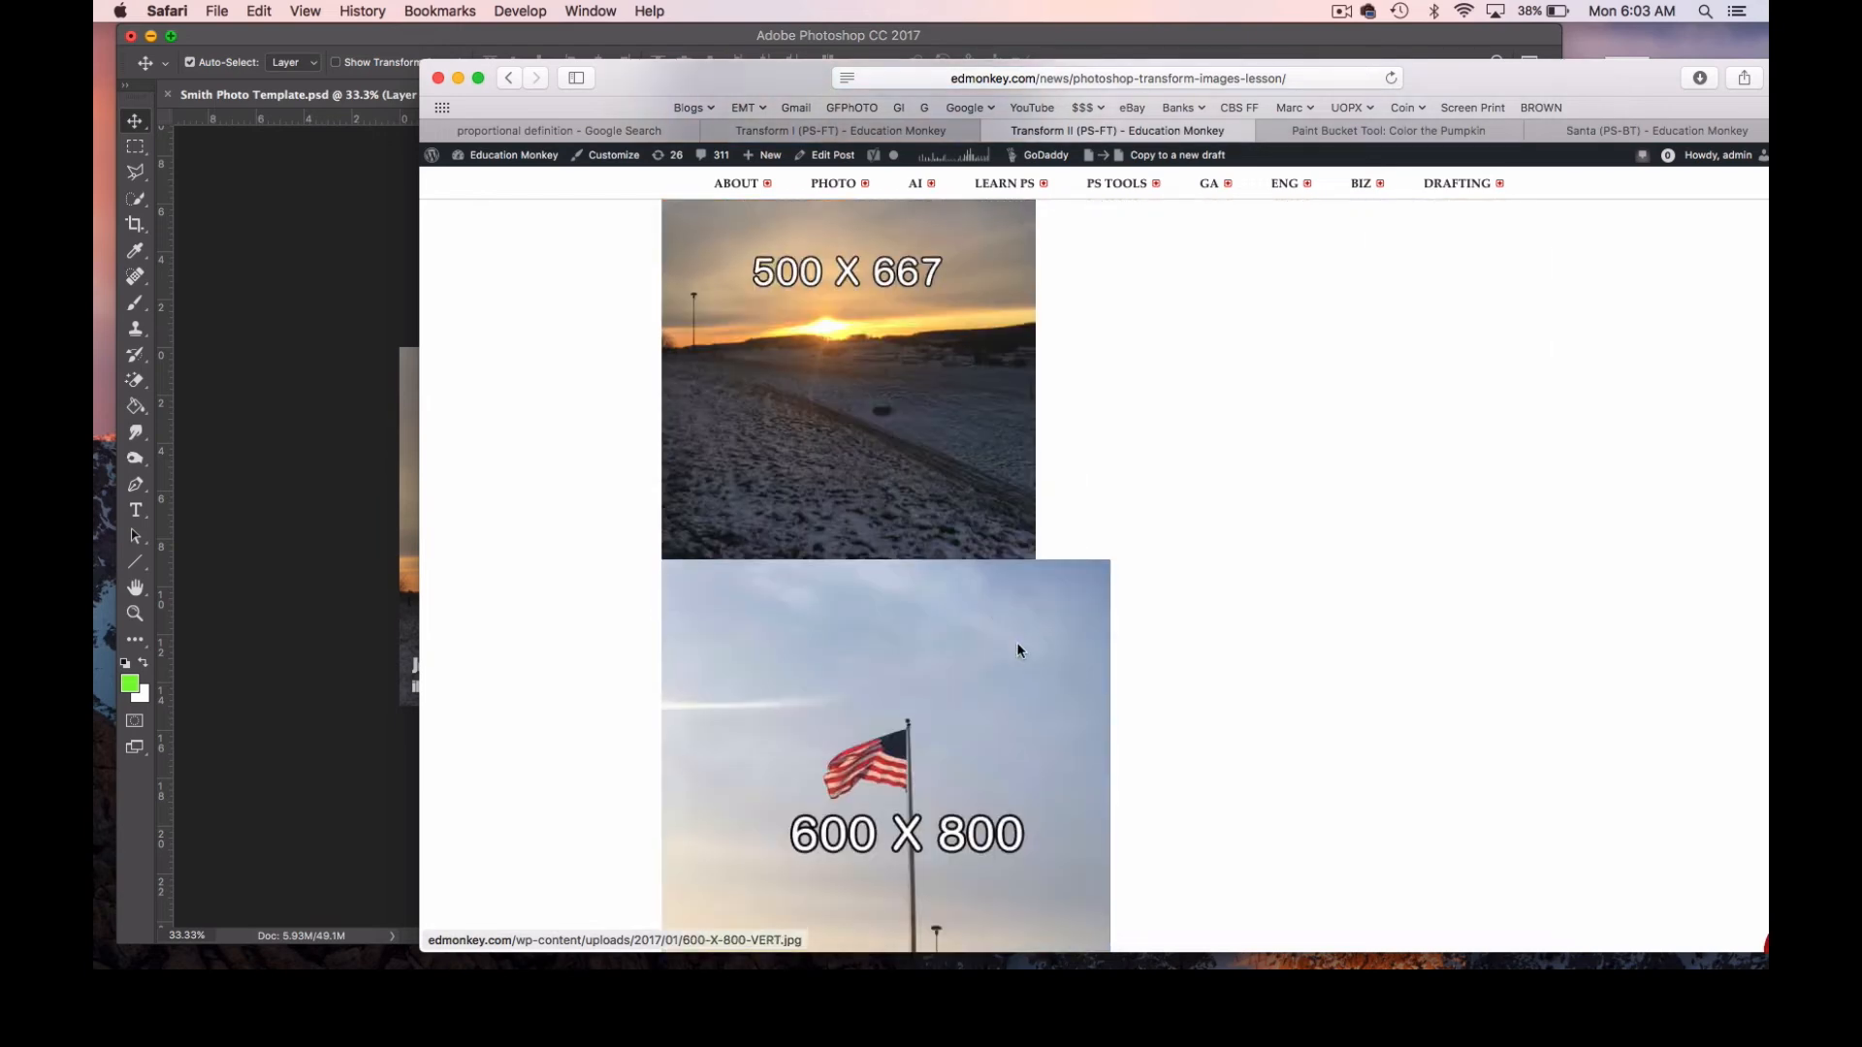
pyautogui.scroll(4, 979, 656)
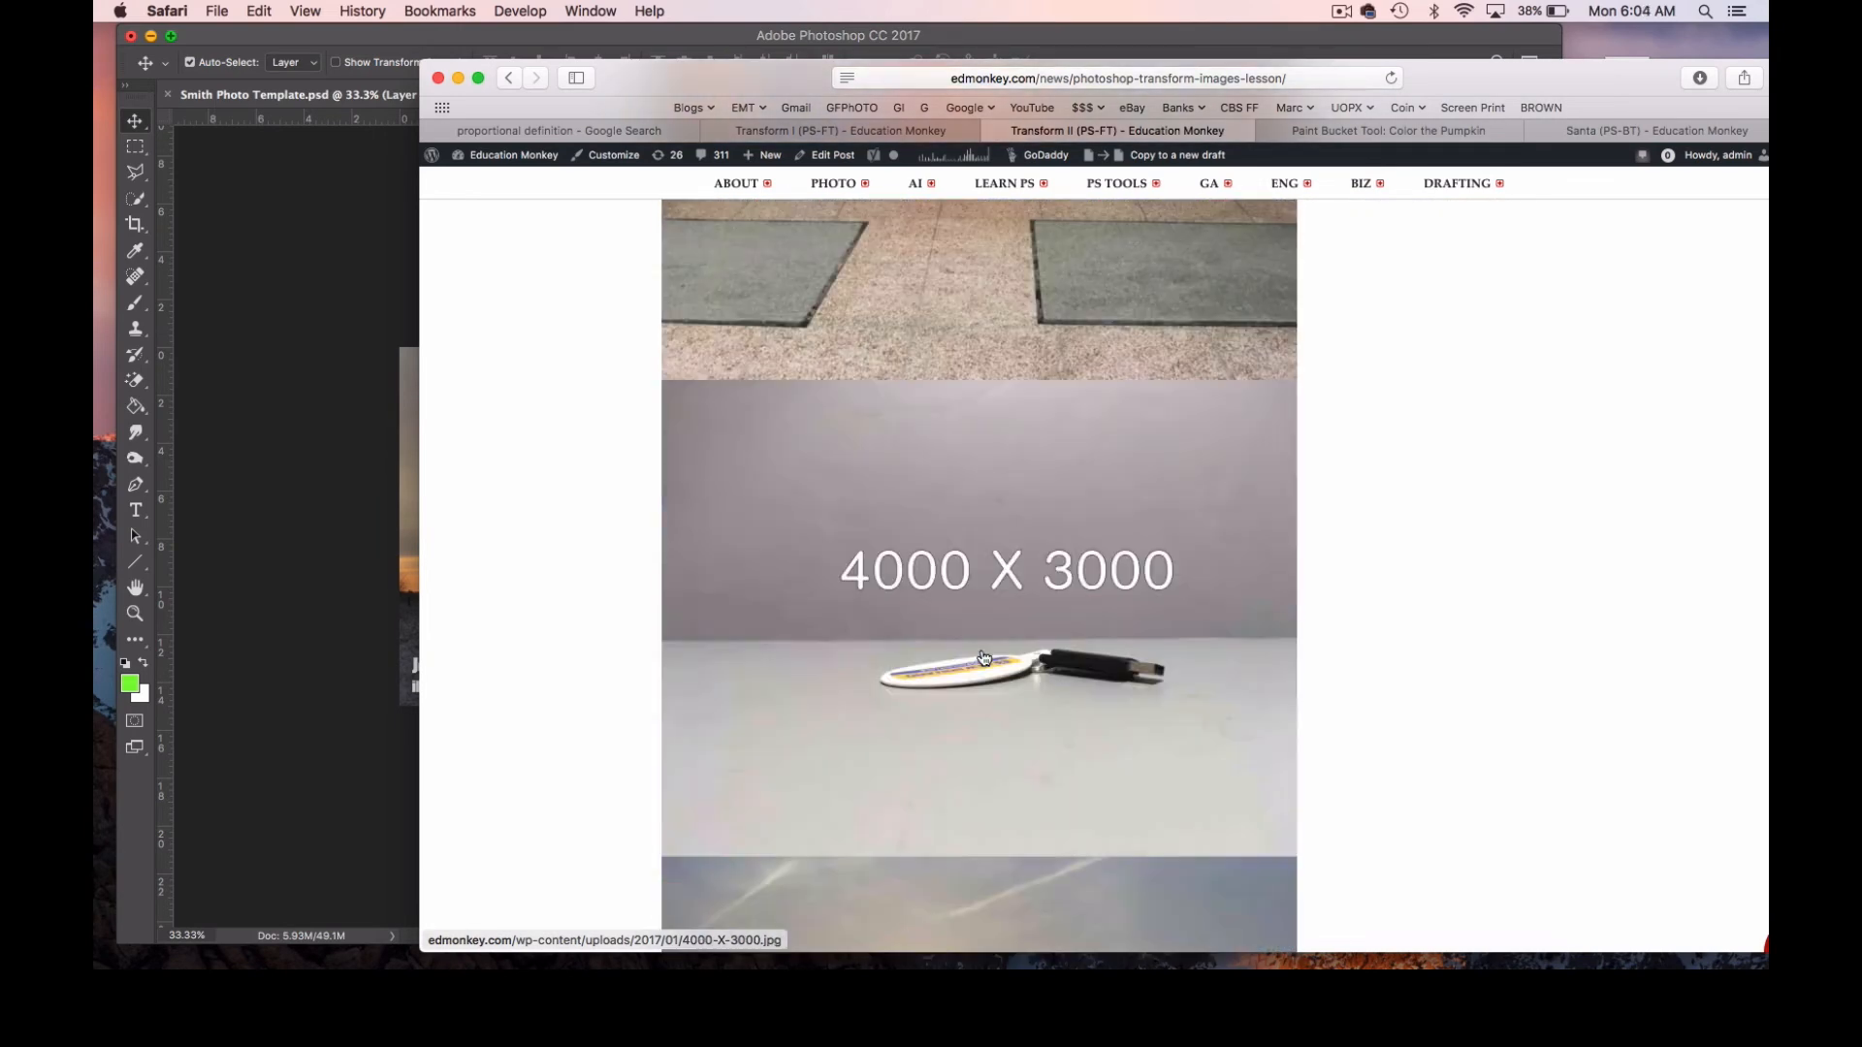
pyautogui.rightClick(941, 585)
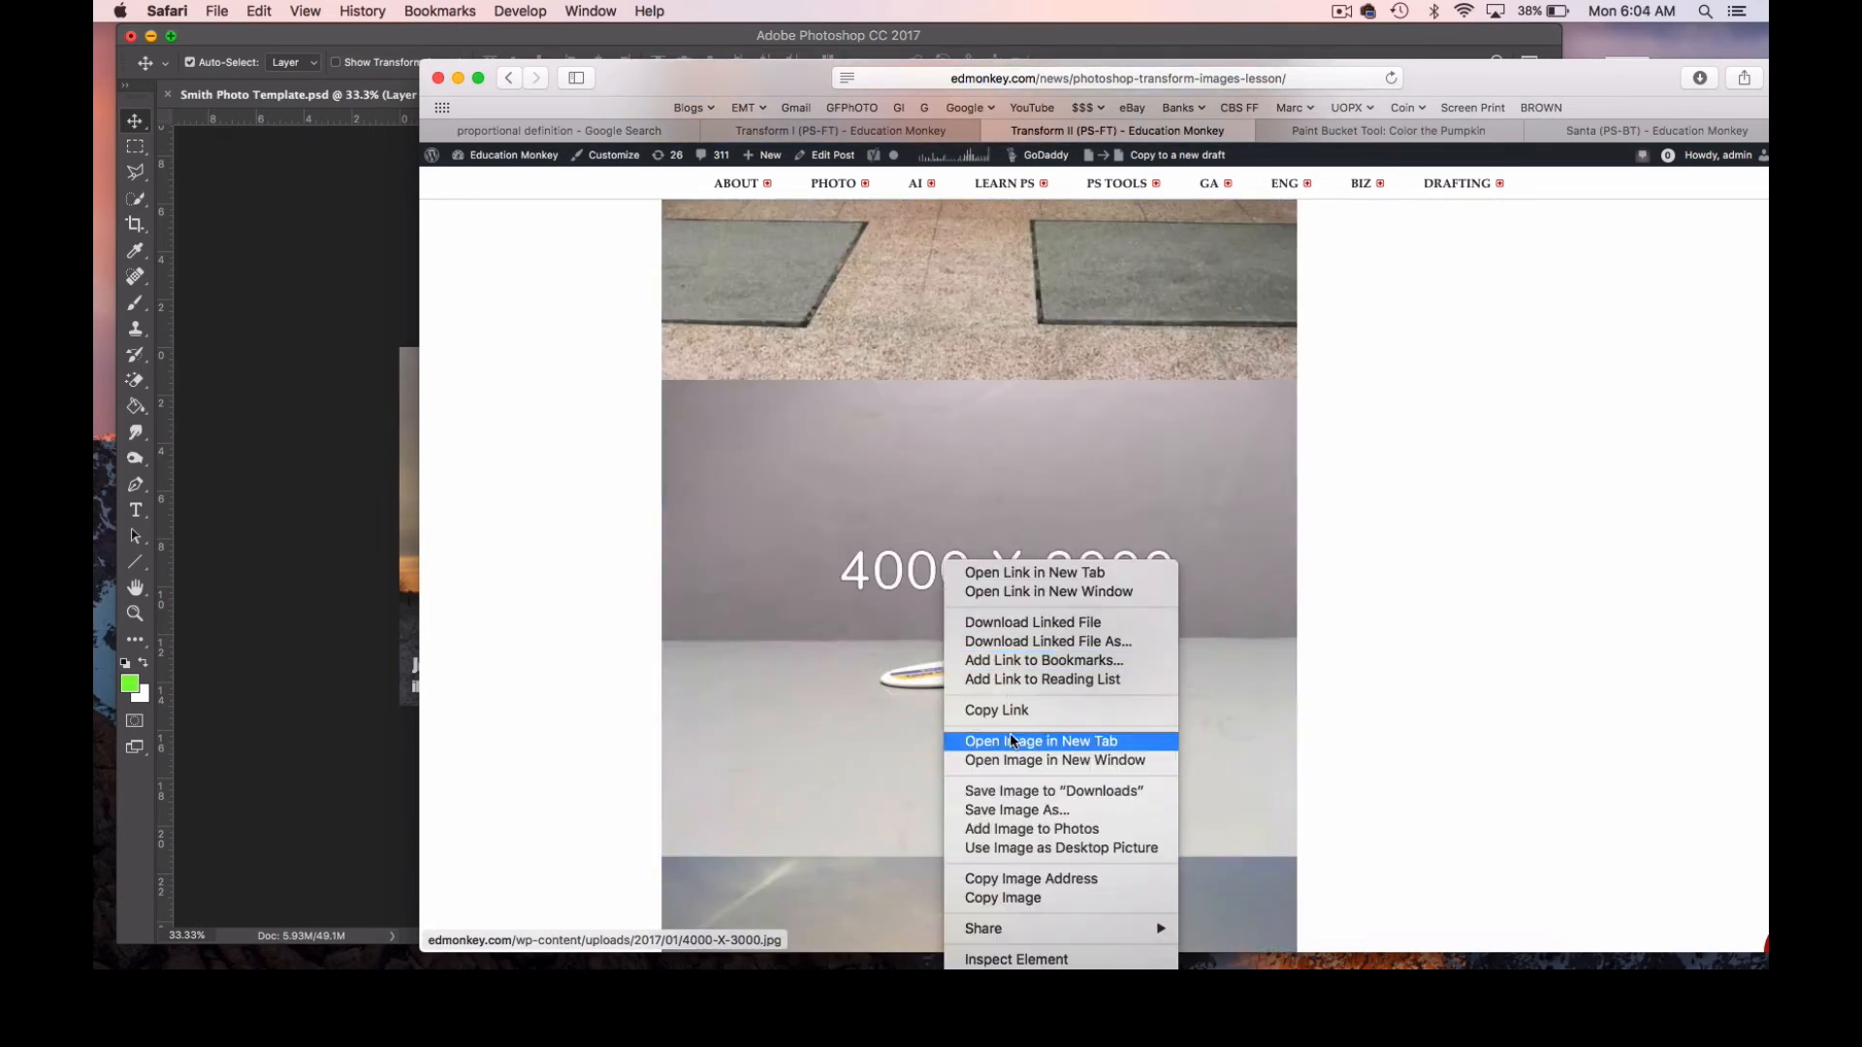
pyautogui.click(883, 509)
pyautogui.rightClick(884, 494)
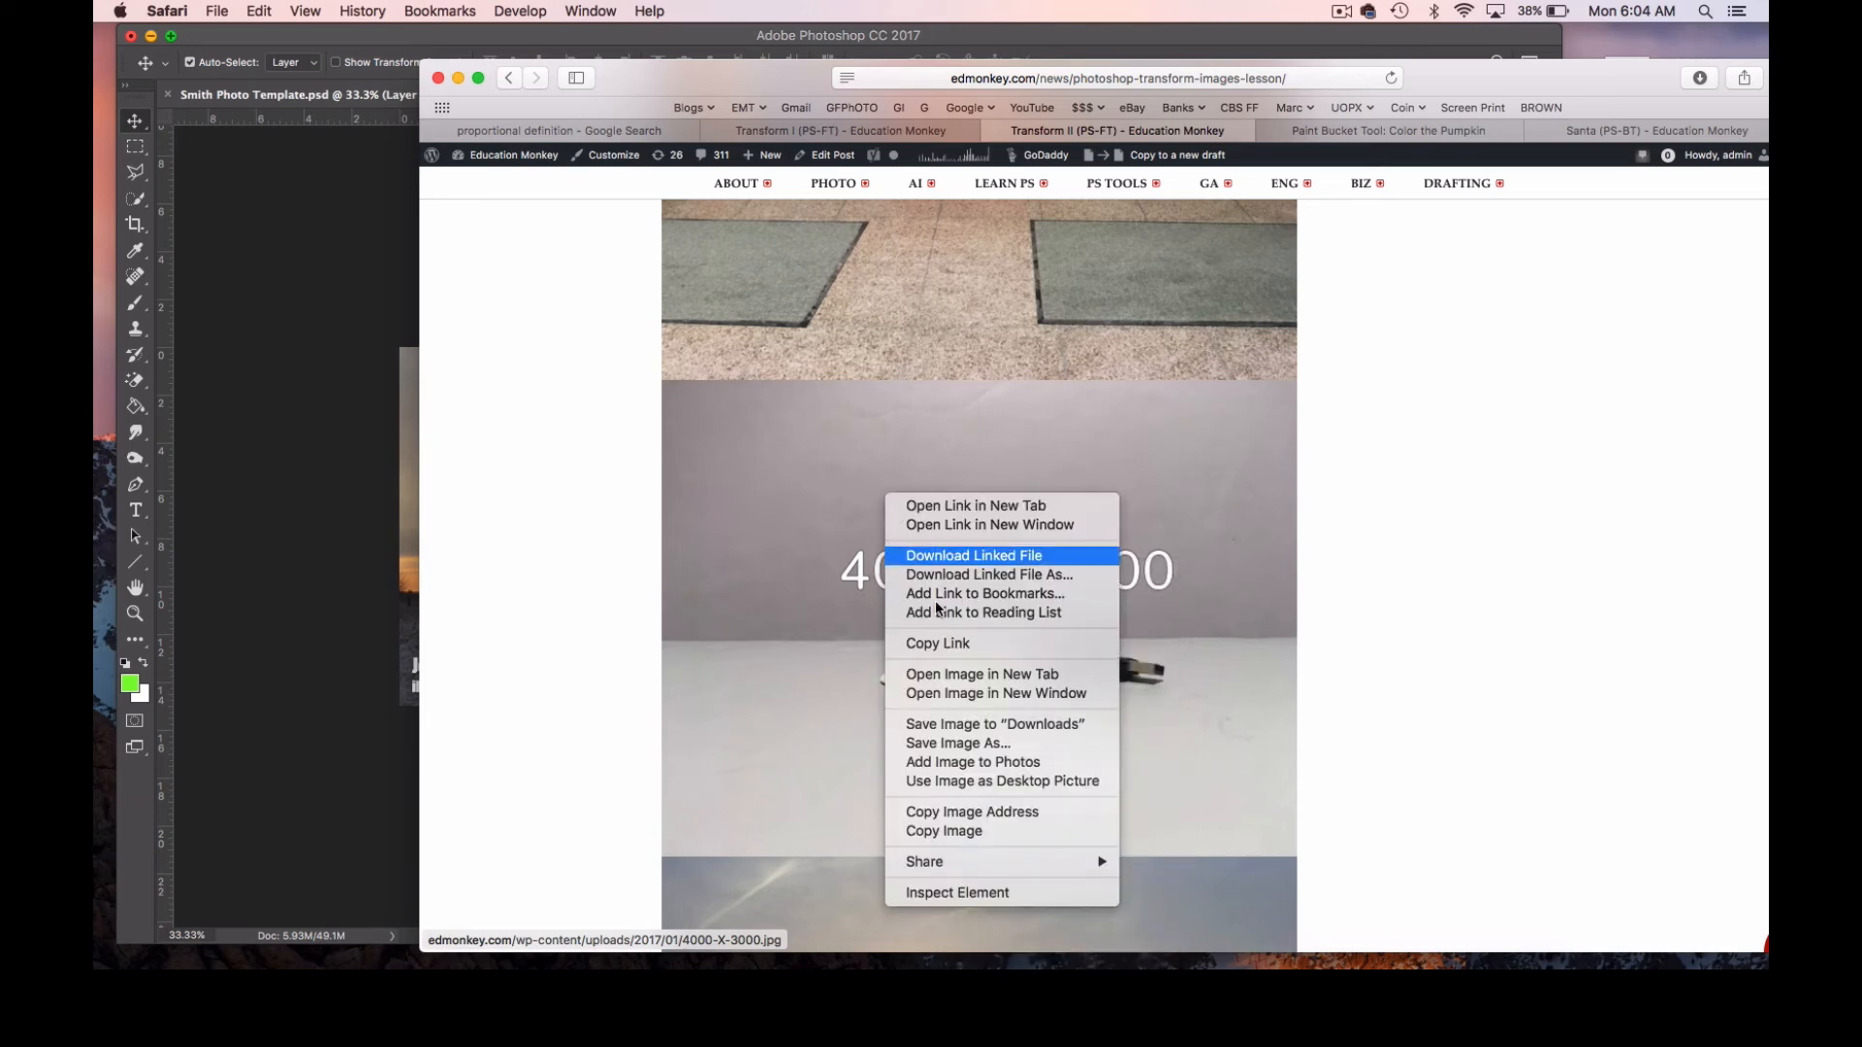
pyautogui.click(969, 831)
# Return to Photoshop and paste the 4000 X 3000 image above the sunset layer in Smith Photo Template.psd.
pyautogui.click(281, 370)
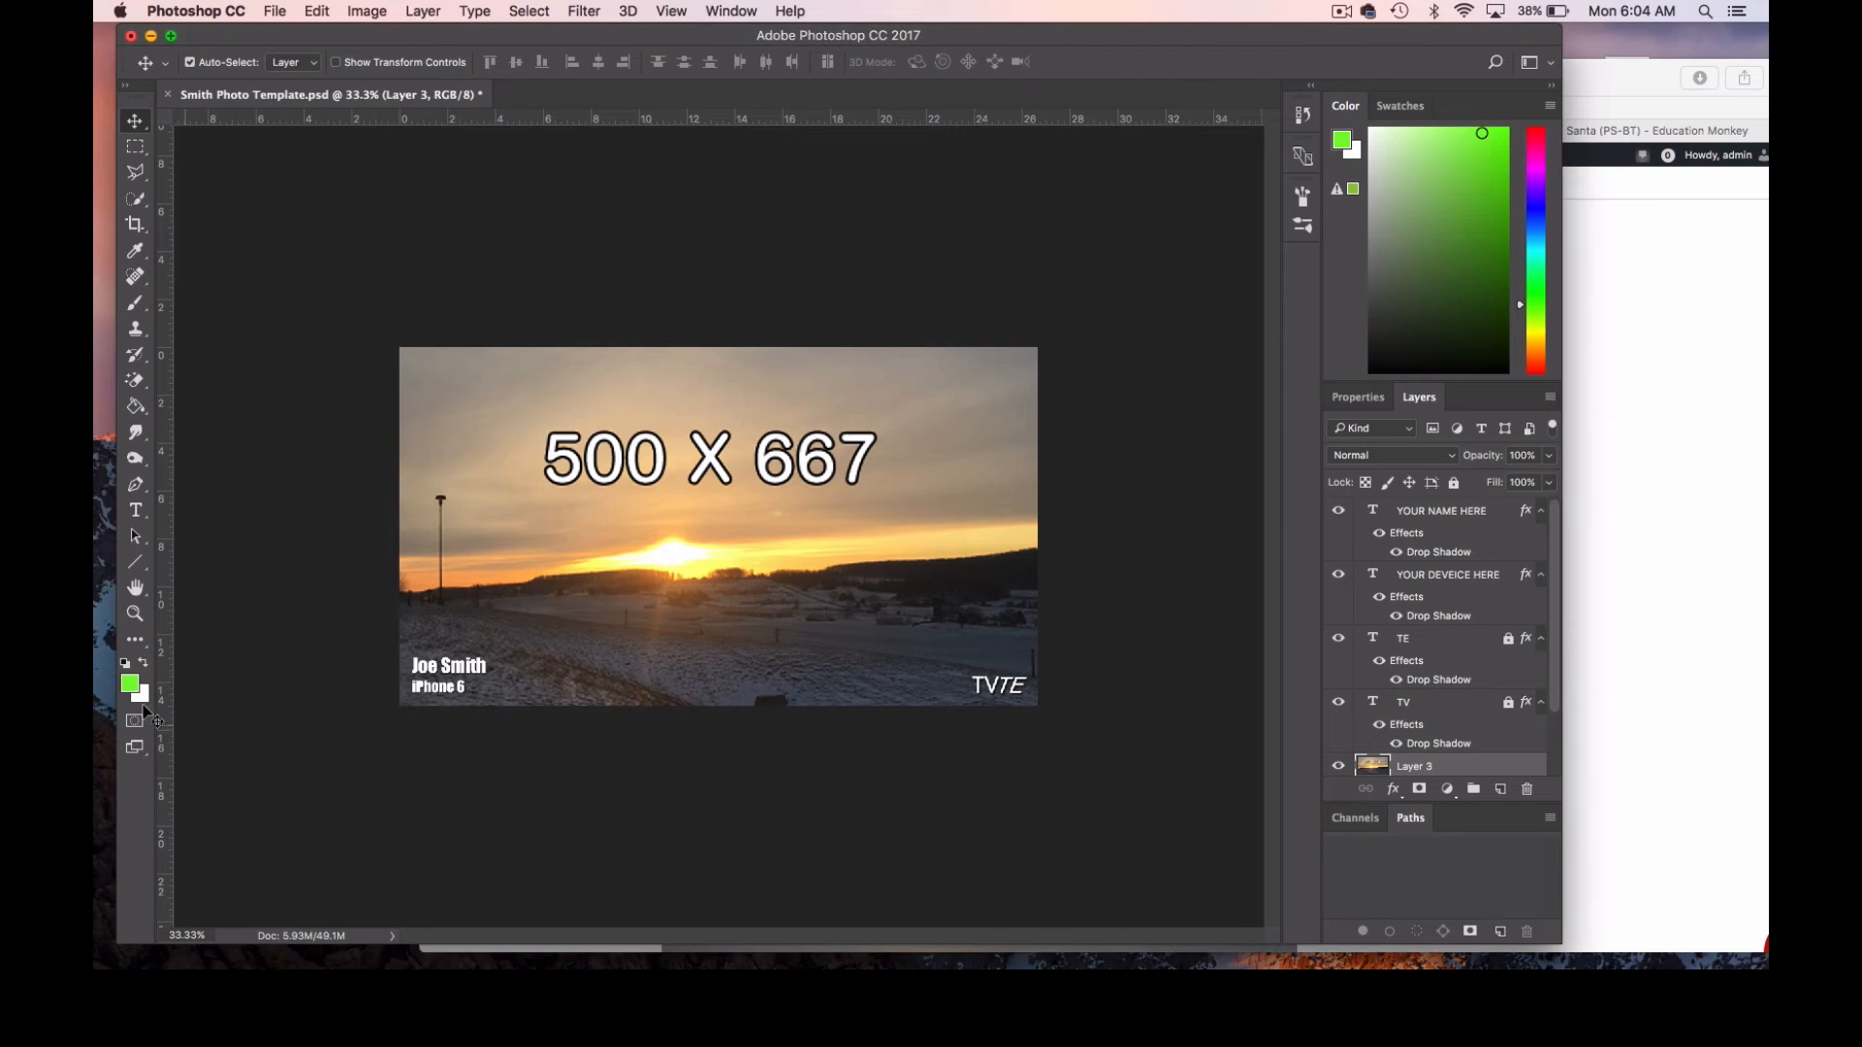
pyautogui.click(135, 612)
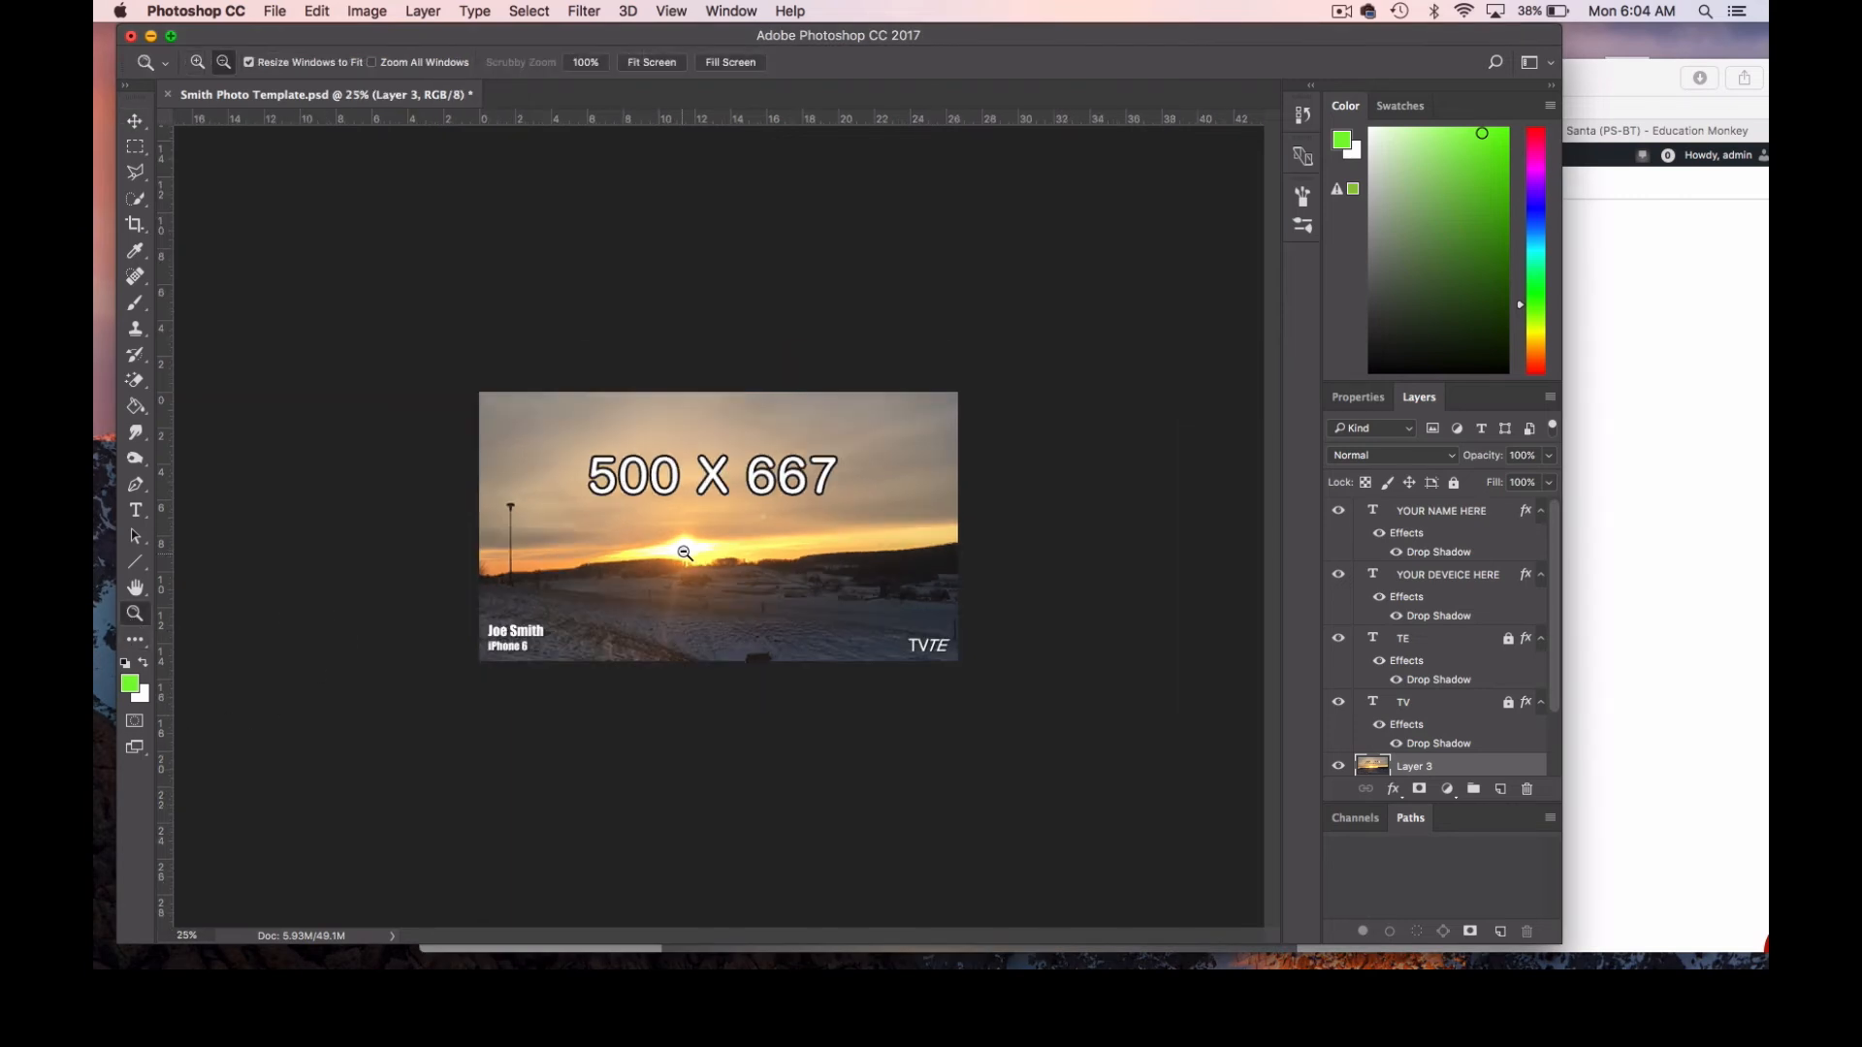
pyautogui.keyDown('alt'); pyautogui.click(674, 606); pyautogui.keyUp('alt')
pyautogui.keyDown('alt'); pyautogui.click(684, 550); pyautogui.keyUp('alt')
pyautogui.keyDown('alt'); pyautogui.click(684, 553); pyautogui.keyUp('alt')
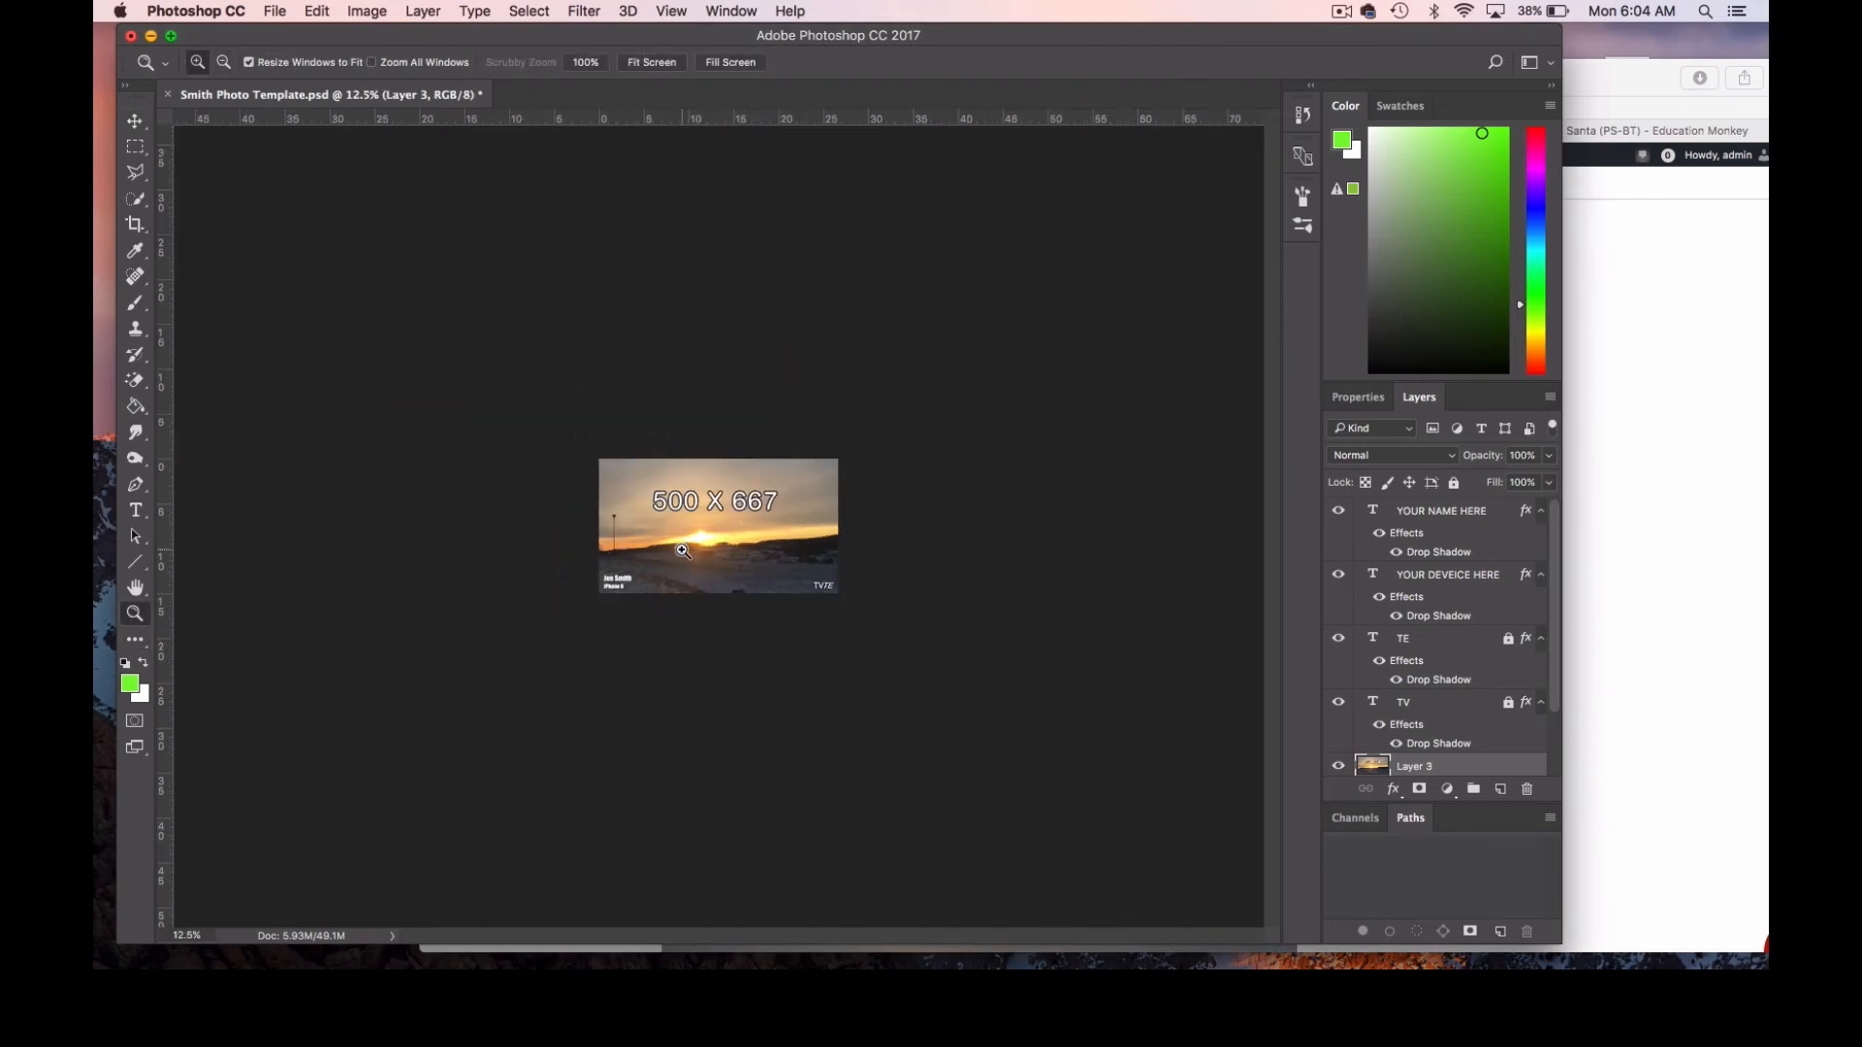
pyautogui.press('super+v')
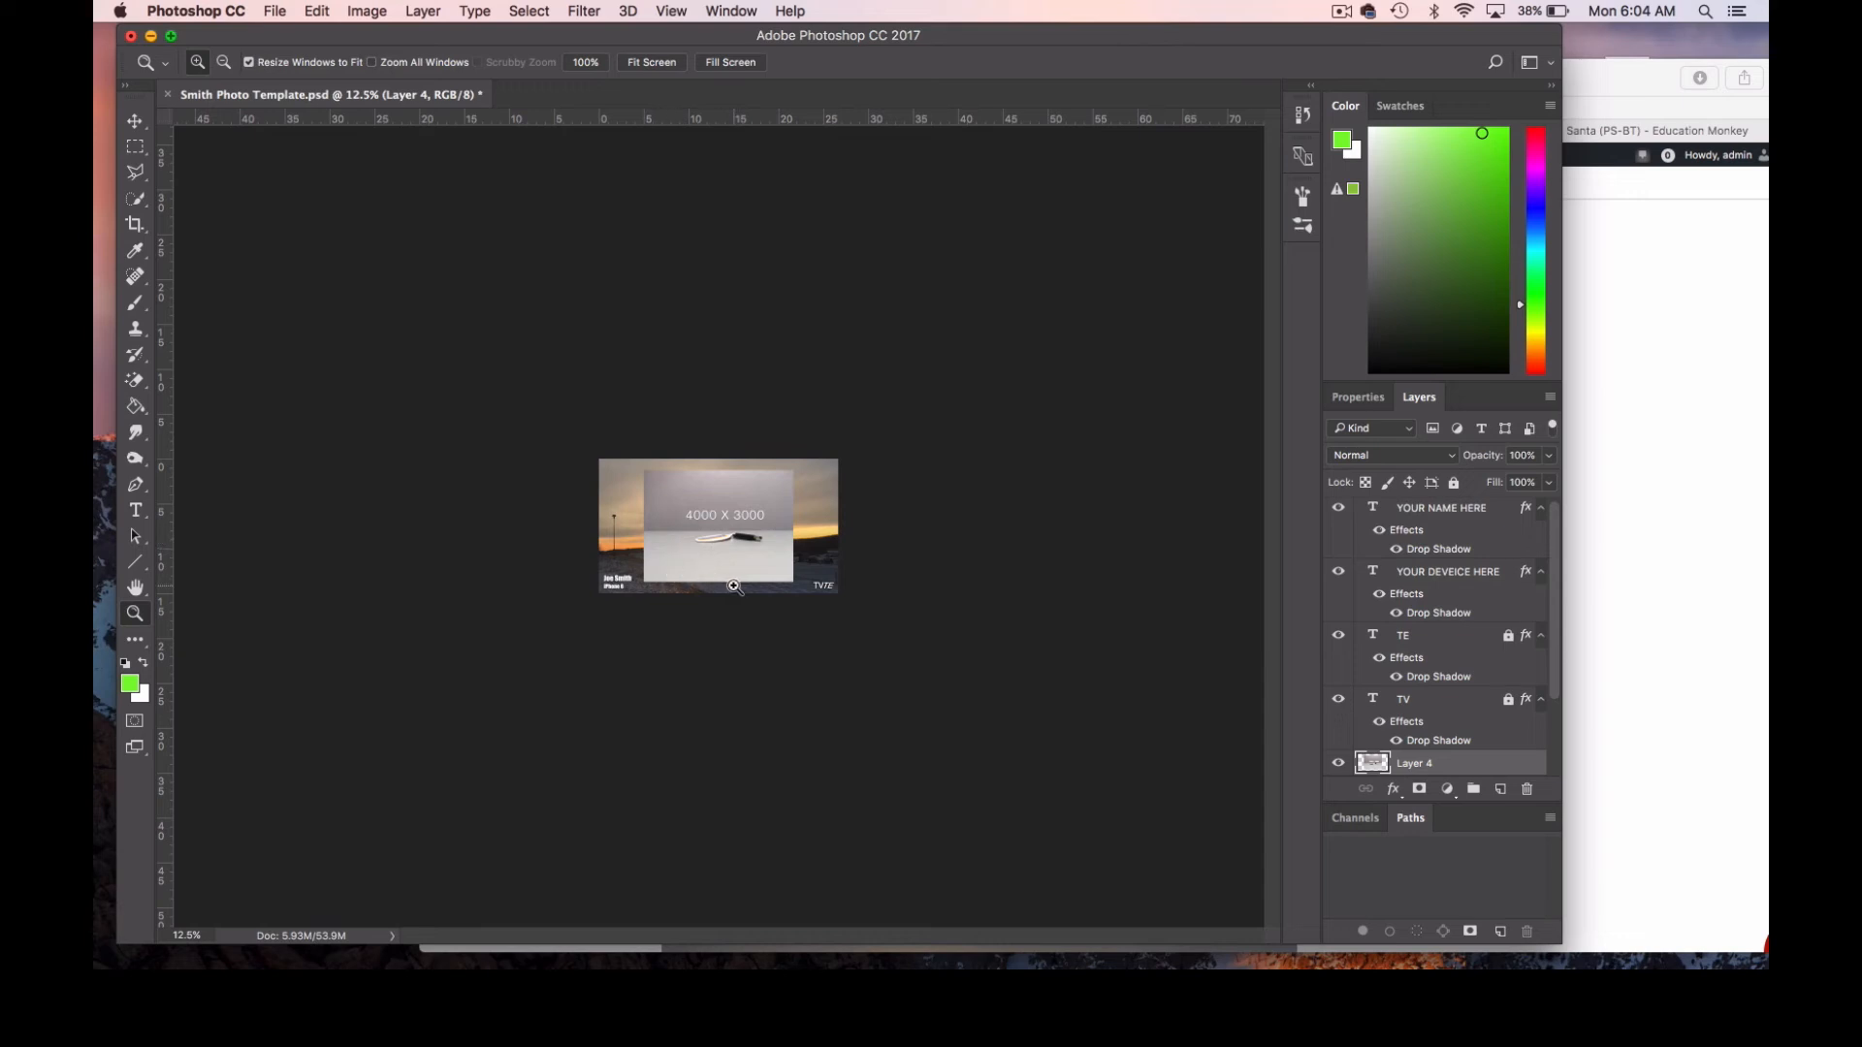
# Enlarge the pasted 4000 X 3000 flash drive image to about 167% so it covers the canvas, and nudge it into position.
pyautogui.press('super+t')
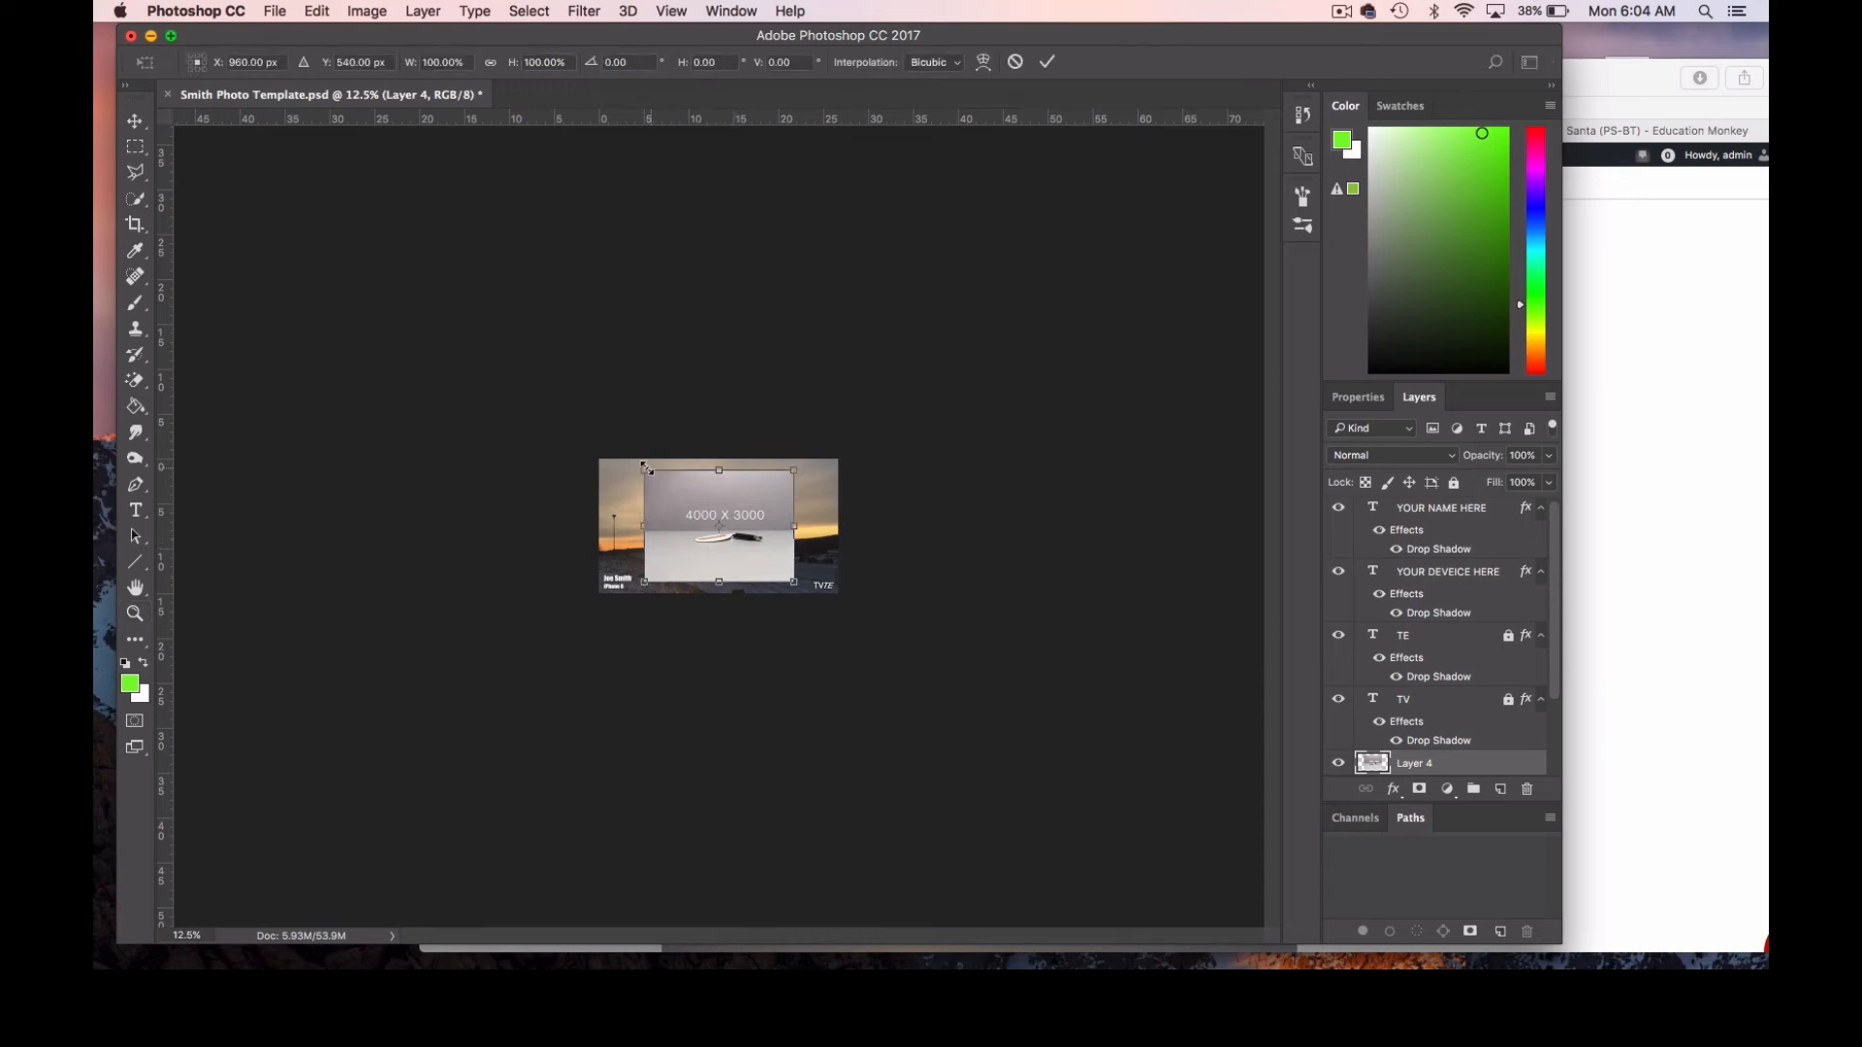
pyautogui.moveTo(644, 469); pyautogui.dragTo(594, 433)
pyautogui.moveTo(795, 583); pyautogui.dragTo(844, 620)
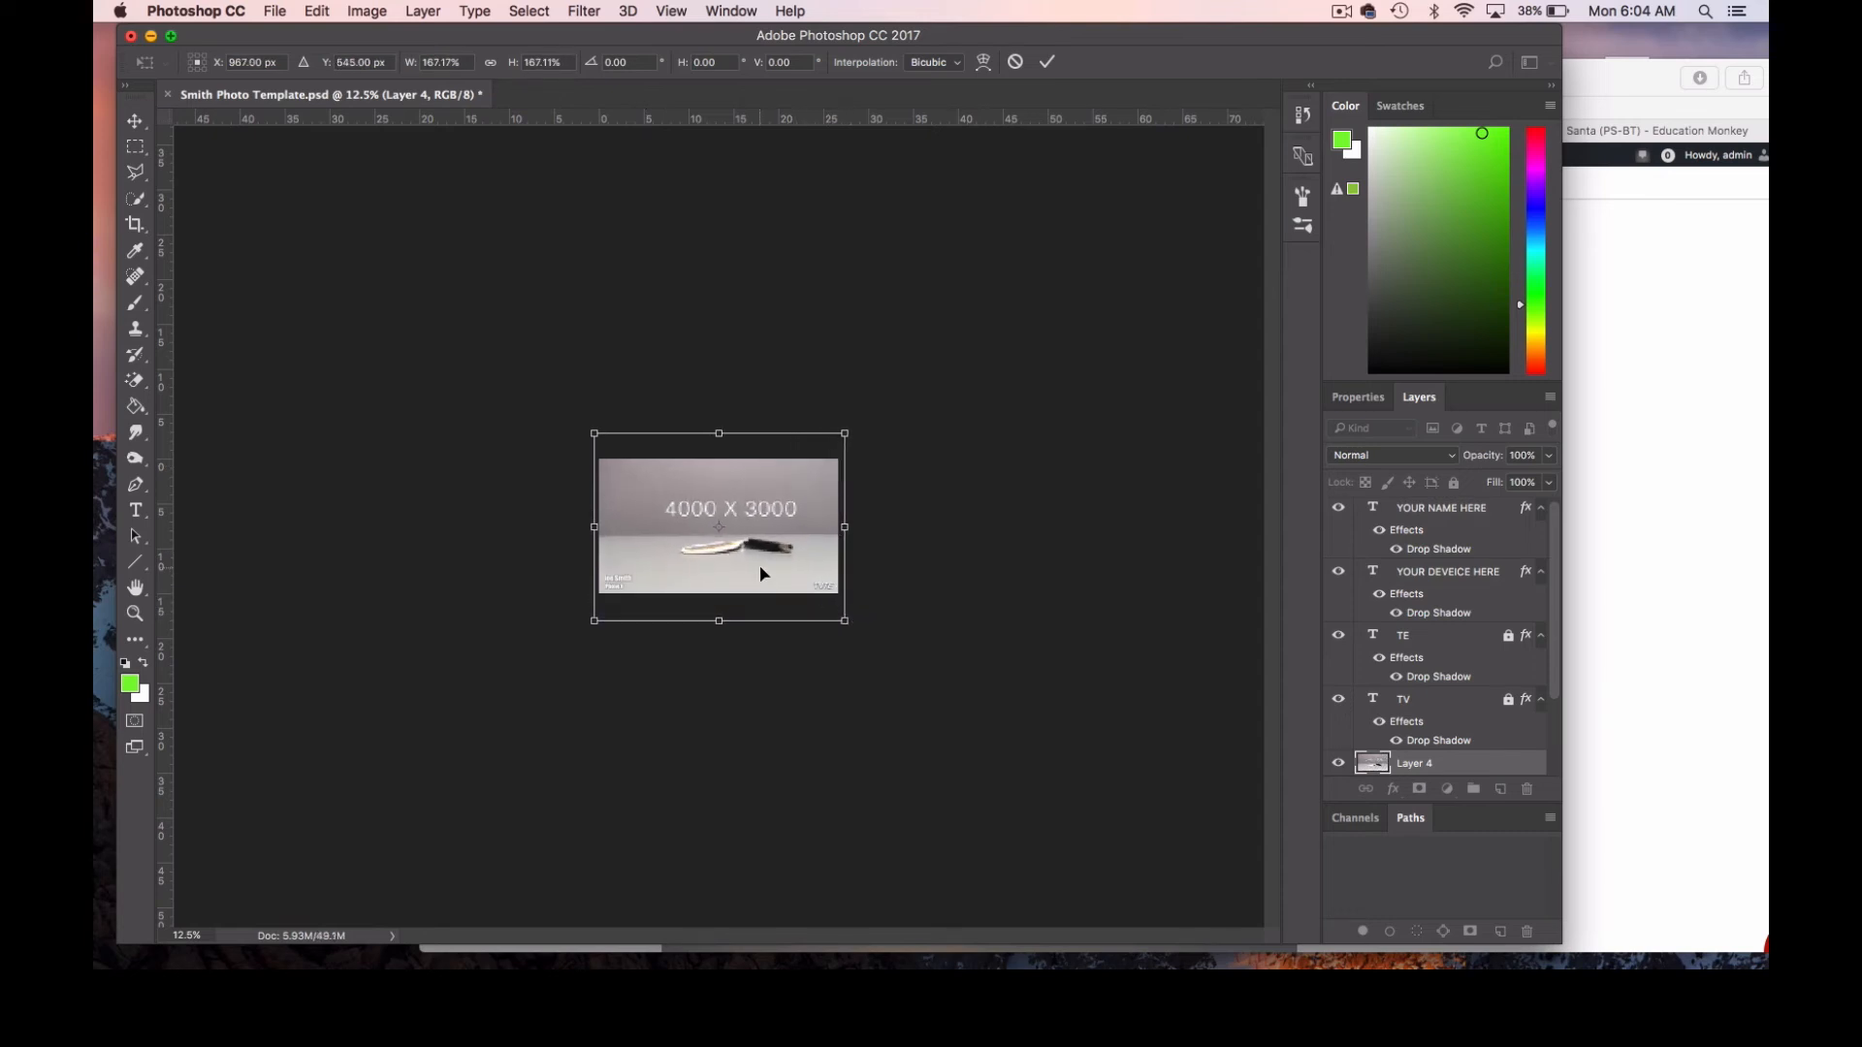
pyautogui.click(137, 127)
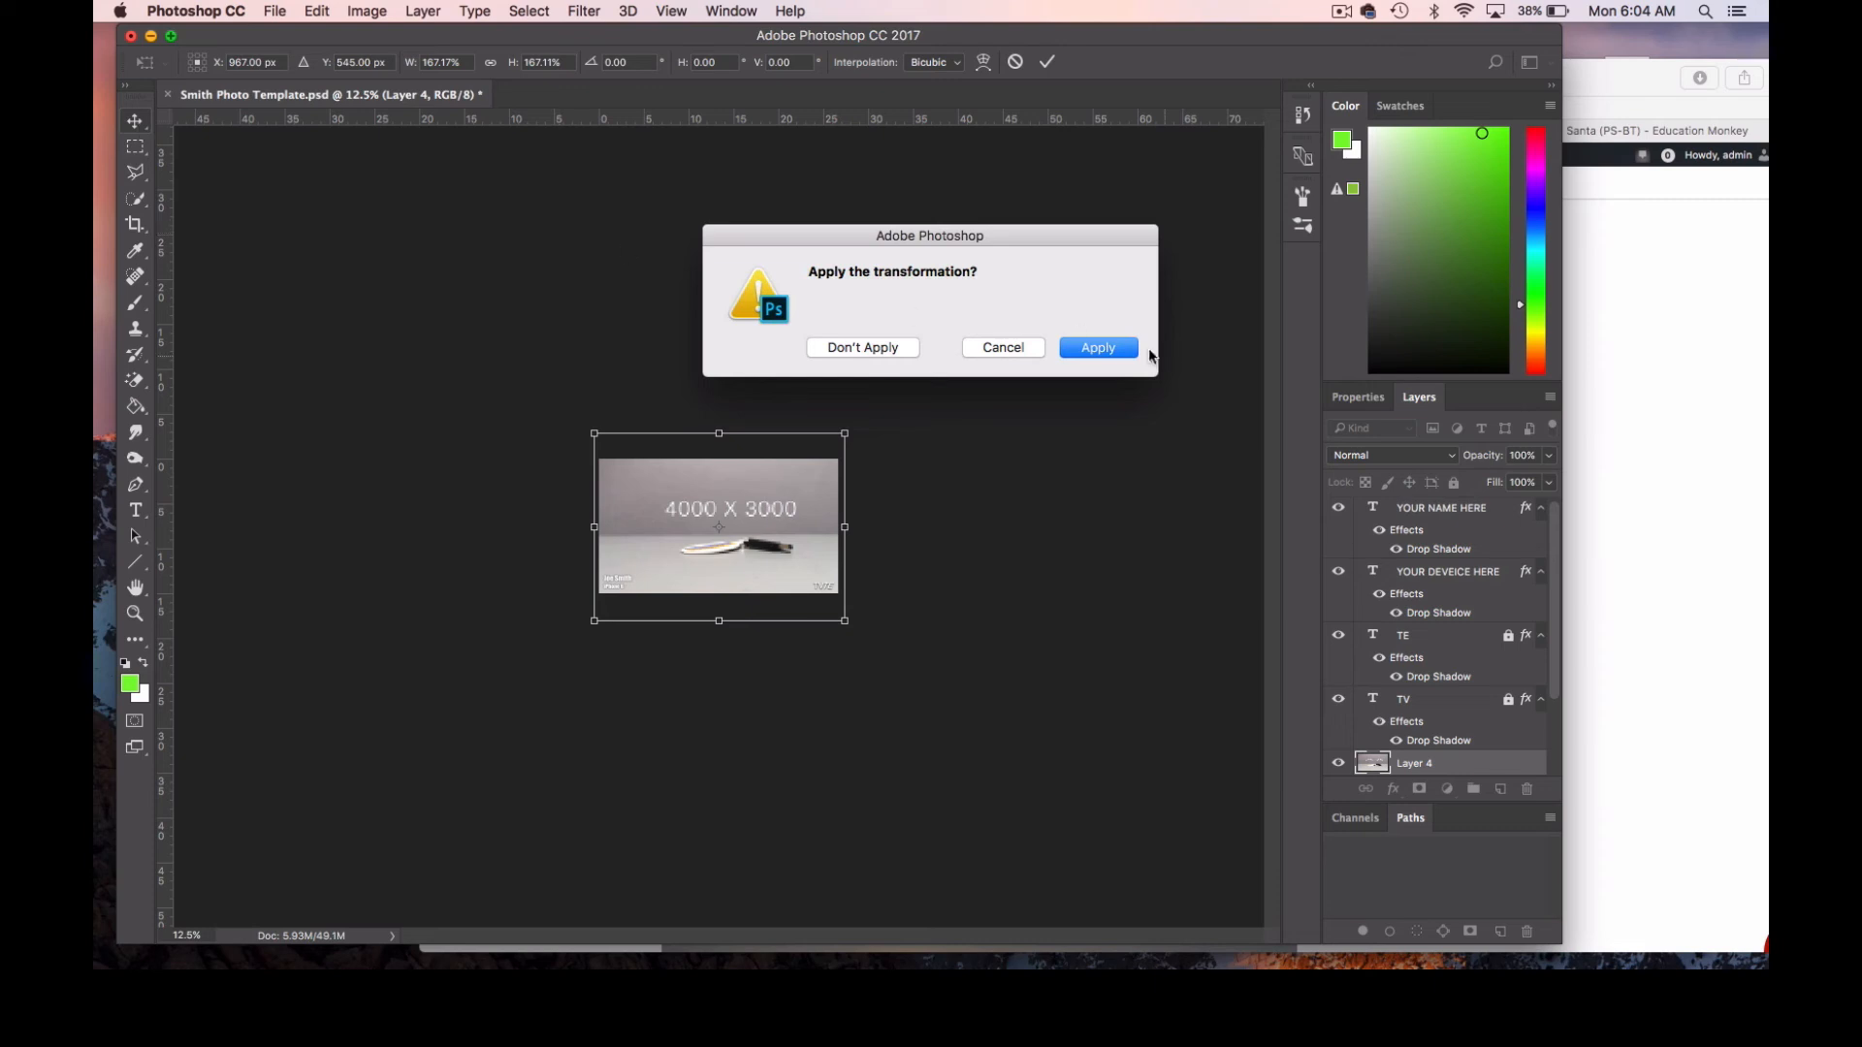
pyautogui.click(1131, 348)
pyautogui.moveTo(729, 549); pyautogui.dragTo(719, 537)
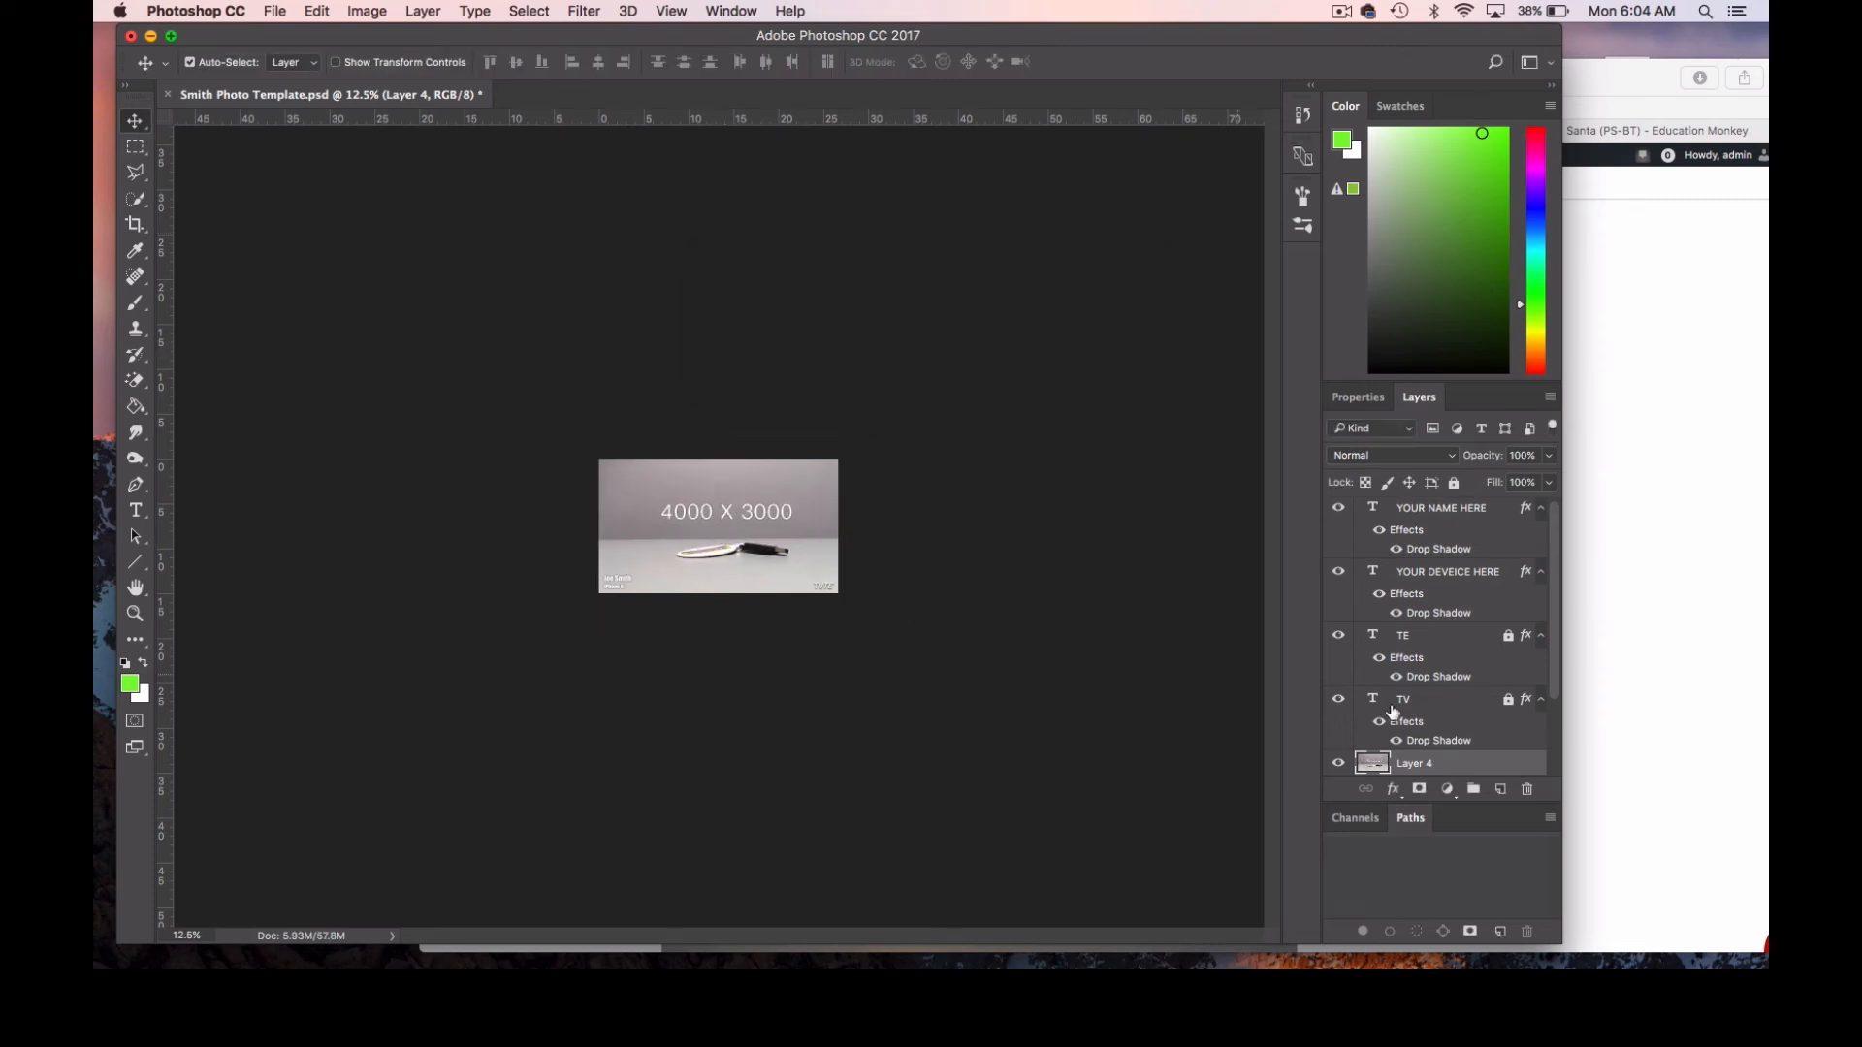
# Check the stacked images by briefly hiding Layer 4, Layer 3 and Layer 2, and show them all again.
pyautogui.click(135, 613)
pyautogui.click(737, 543)
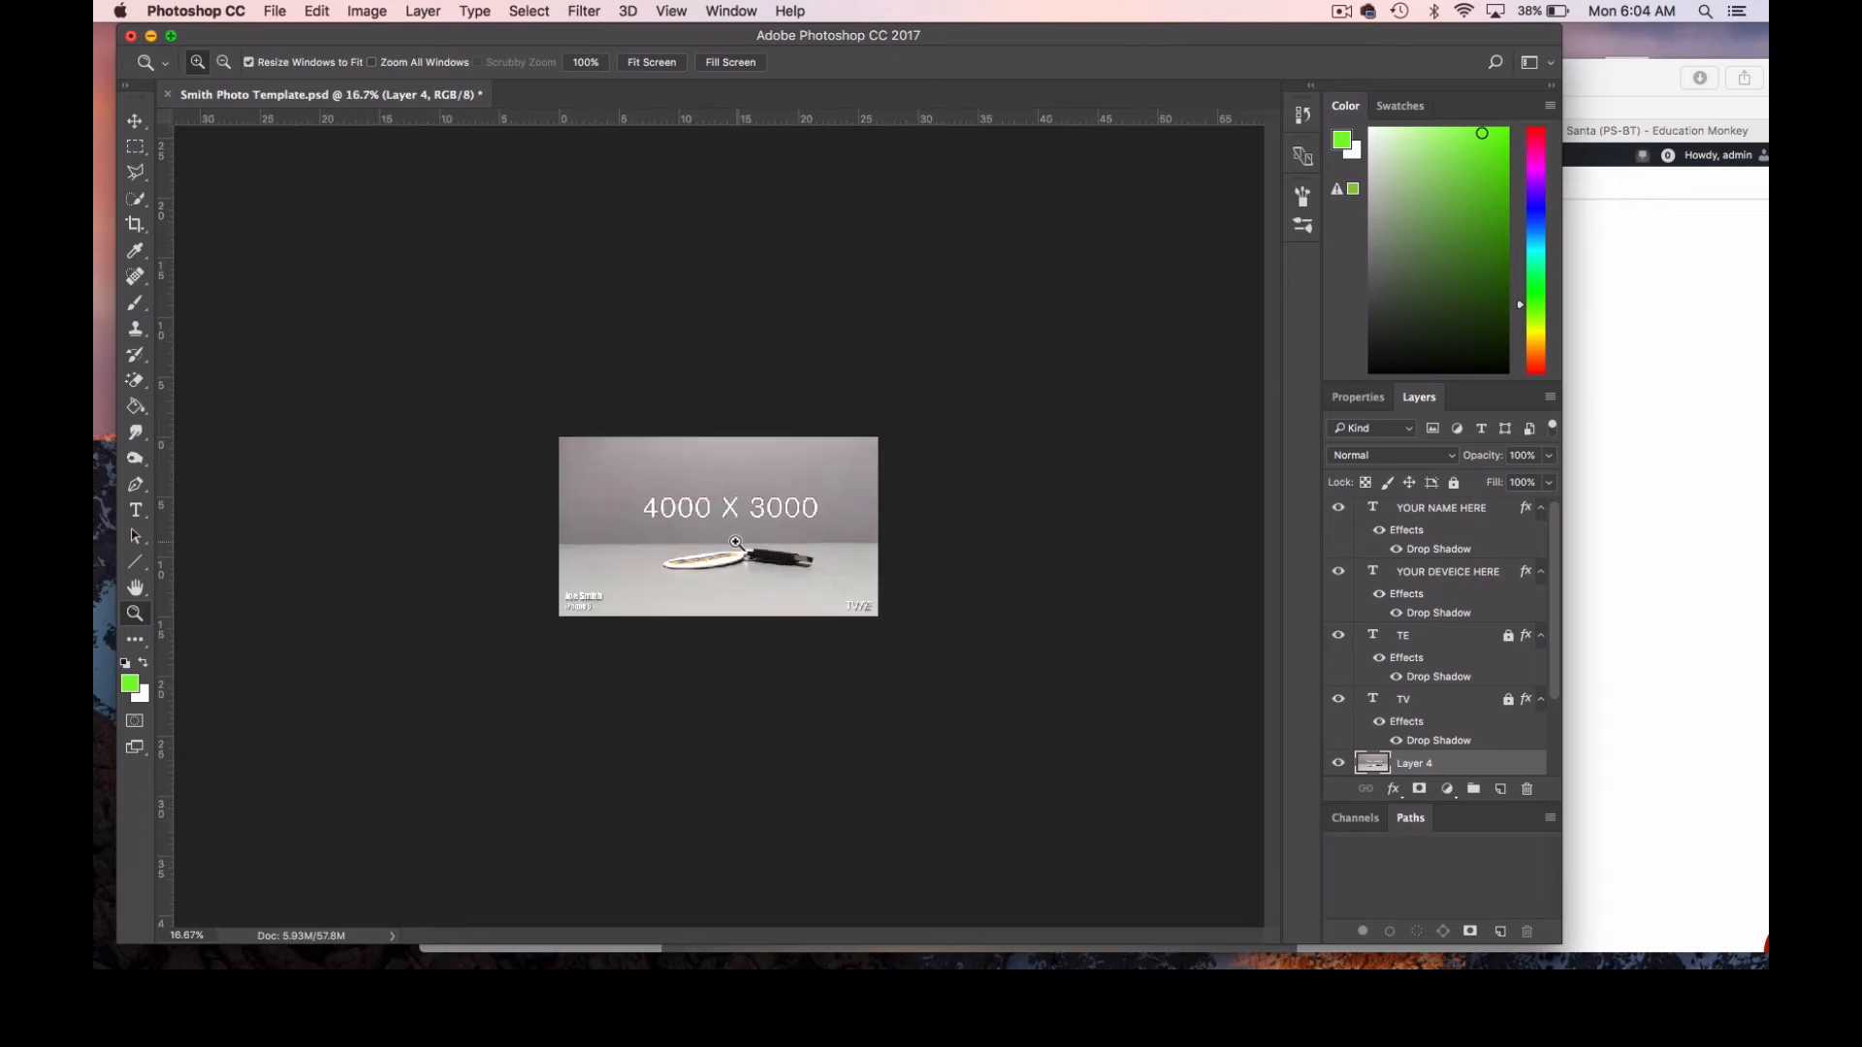
pyautogui.click(737, 543)
pyautogui.click(737, 543)
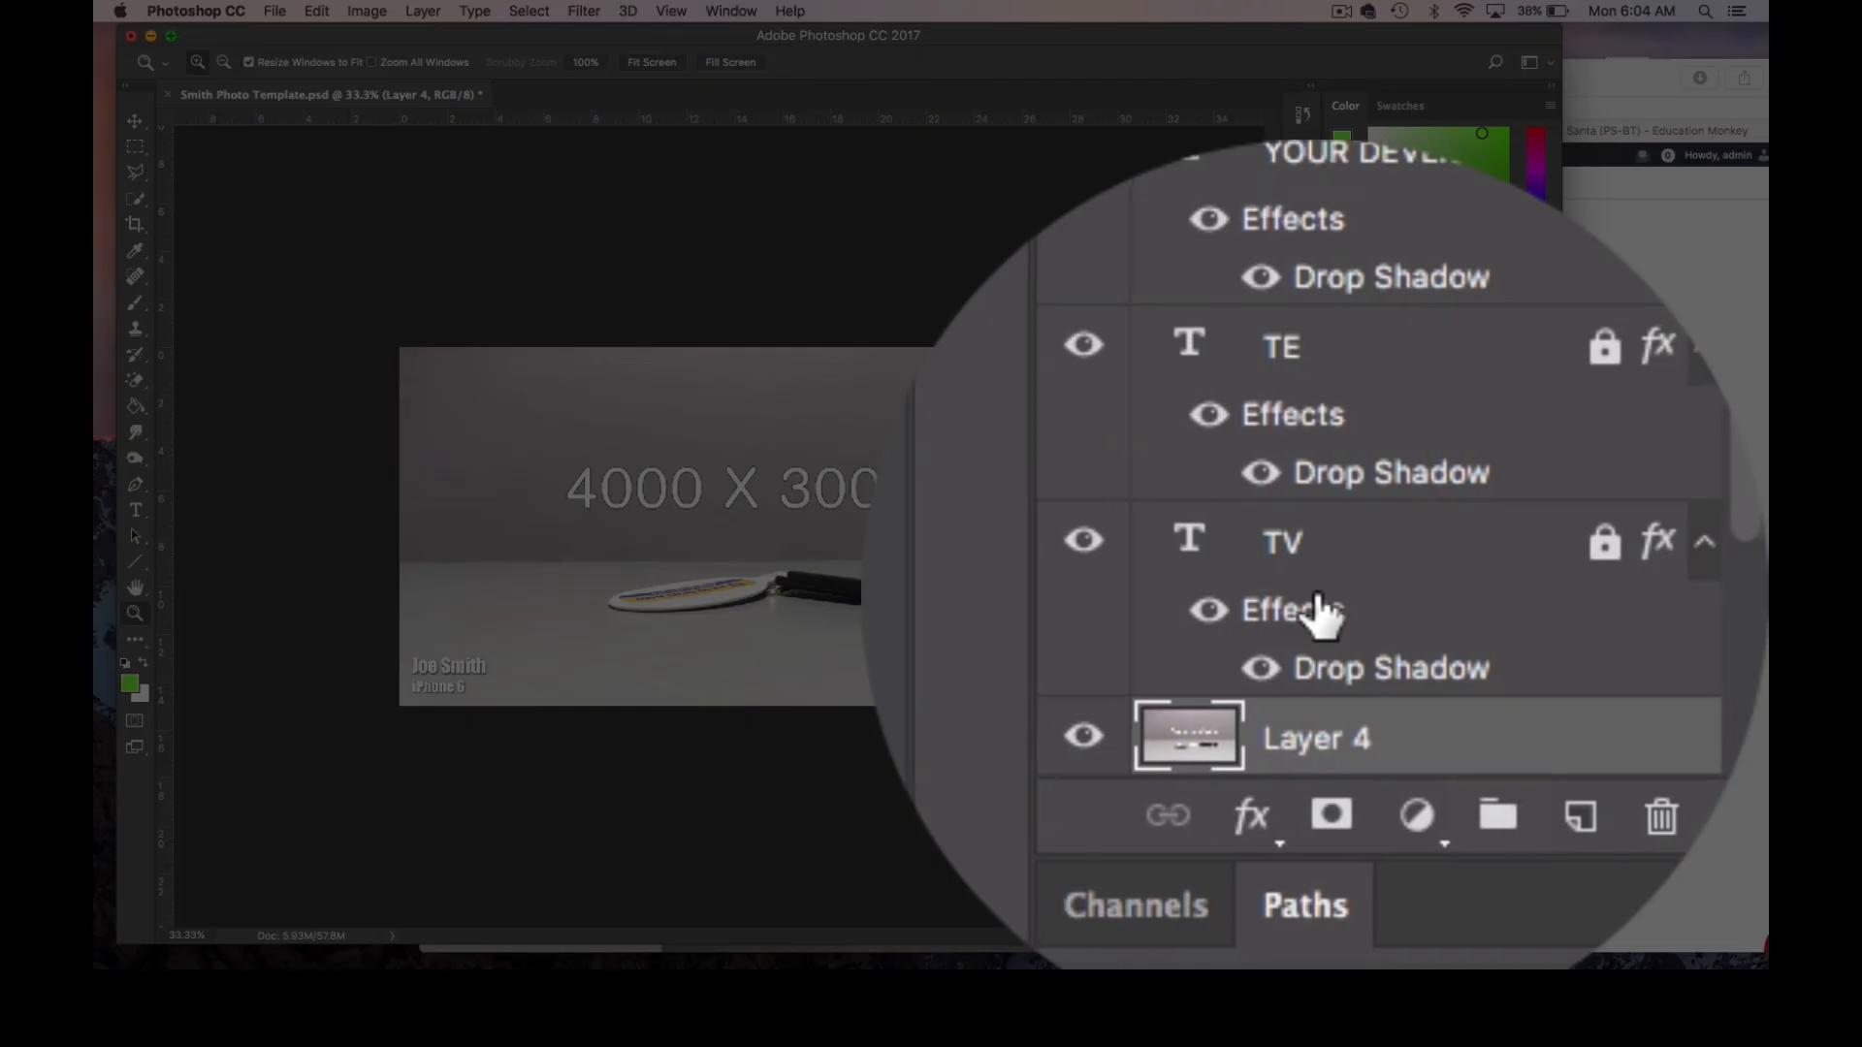
pyautogui.scroll(-3, 1319, 610)
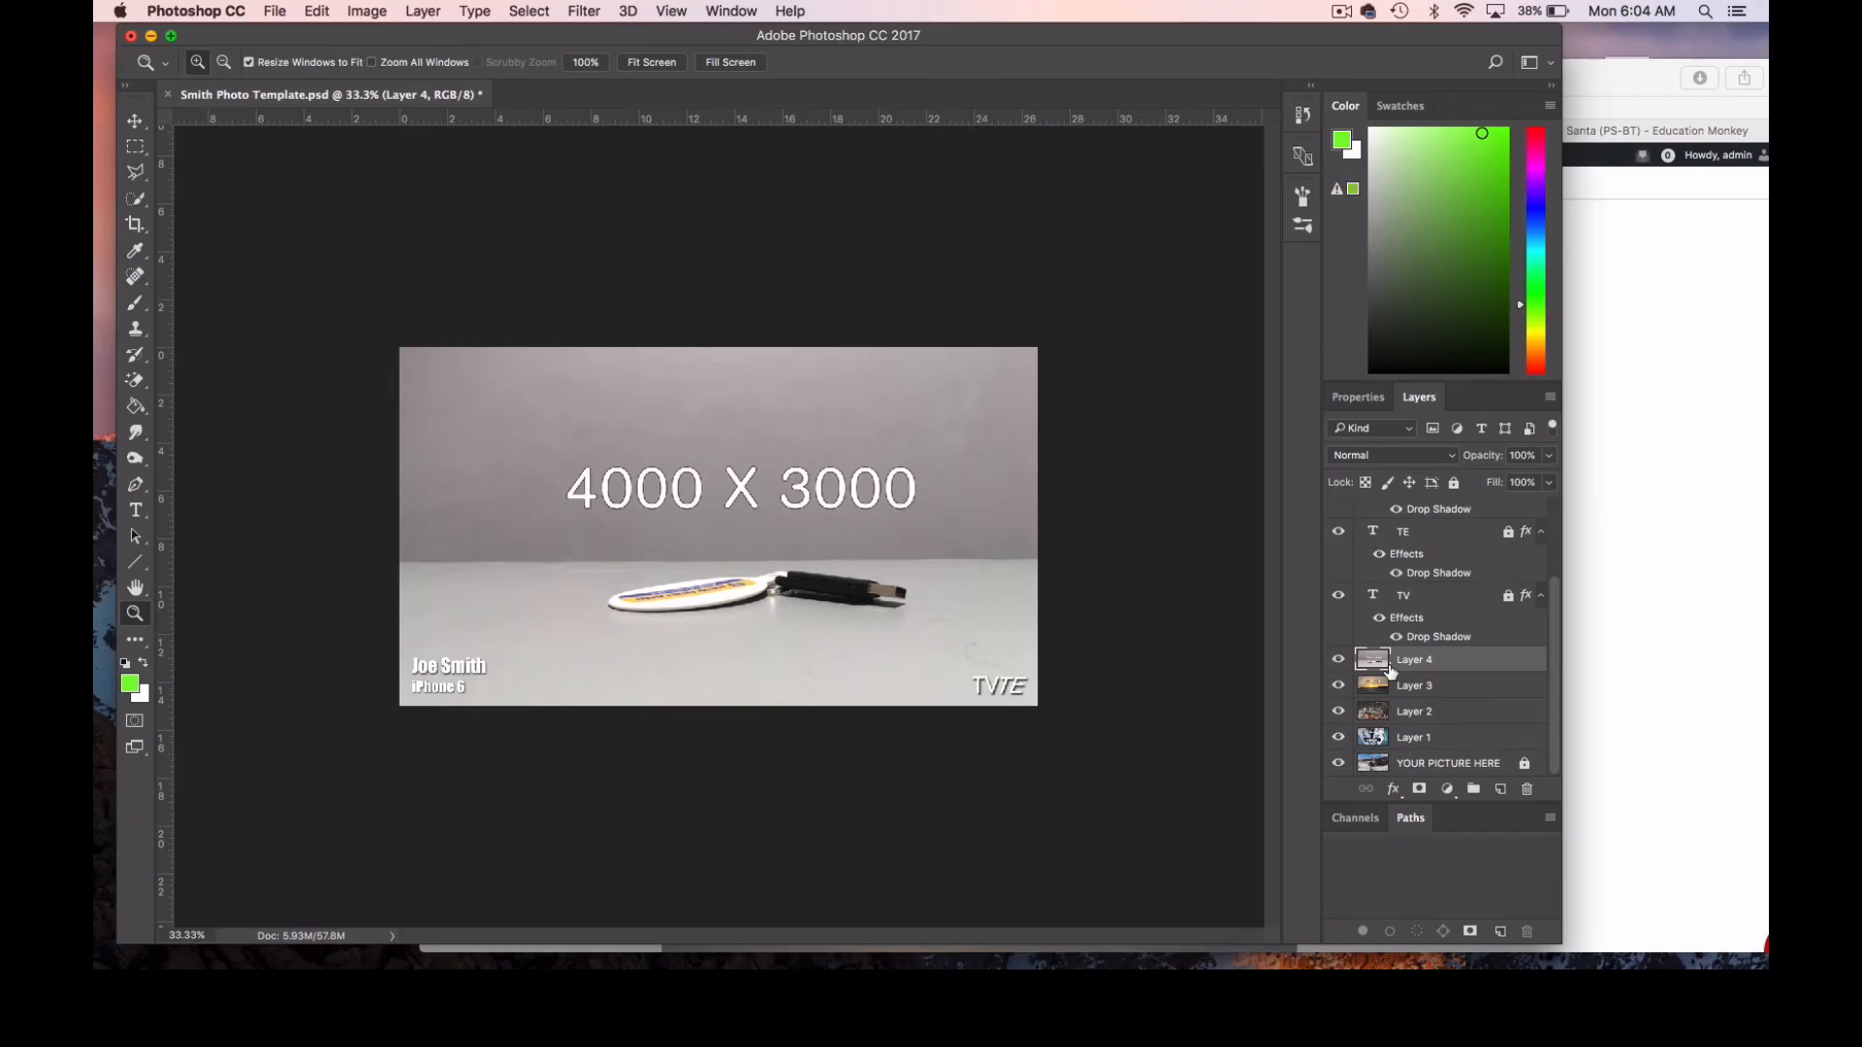
pyautogui.moveTo(1411, 665)
pyautogui.mouseDown()
pyautogui.moveTo(1416, 543)
pyautogui.moveTo(1410, 657)
pyautogui.mouseUp()
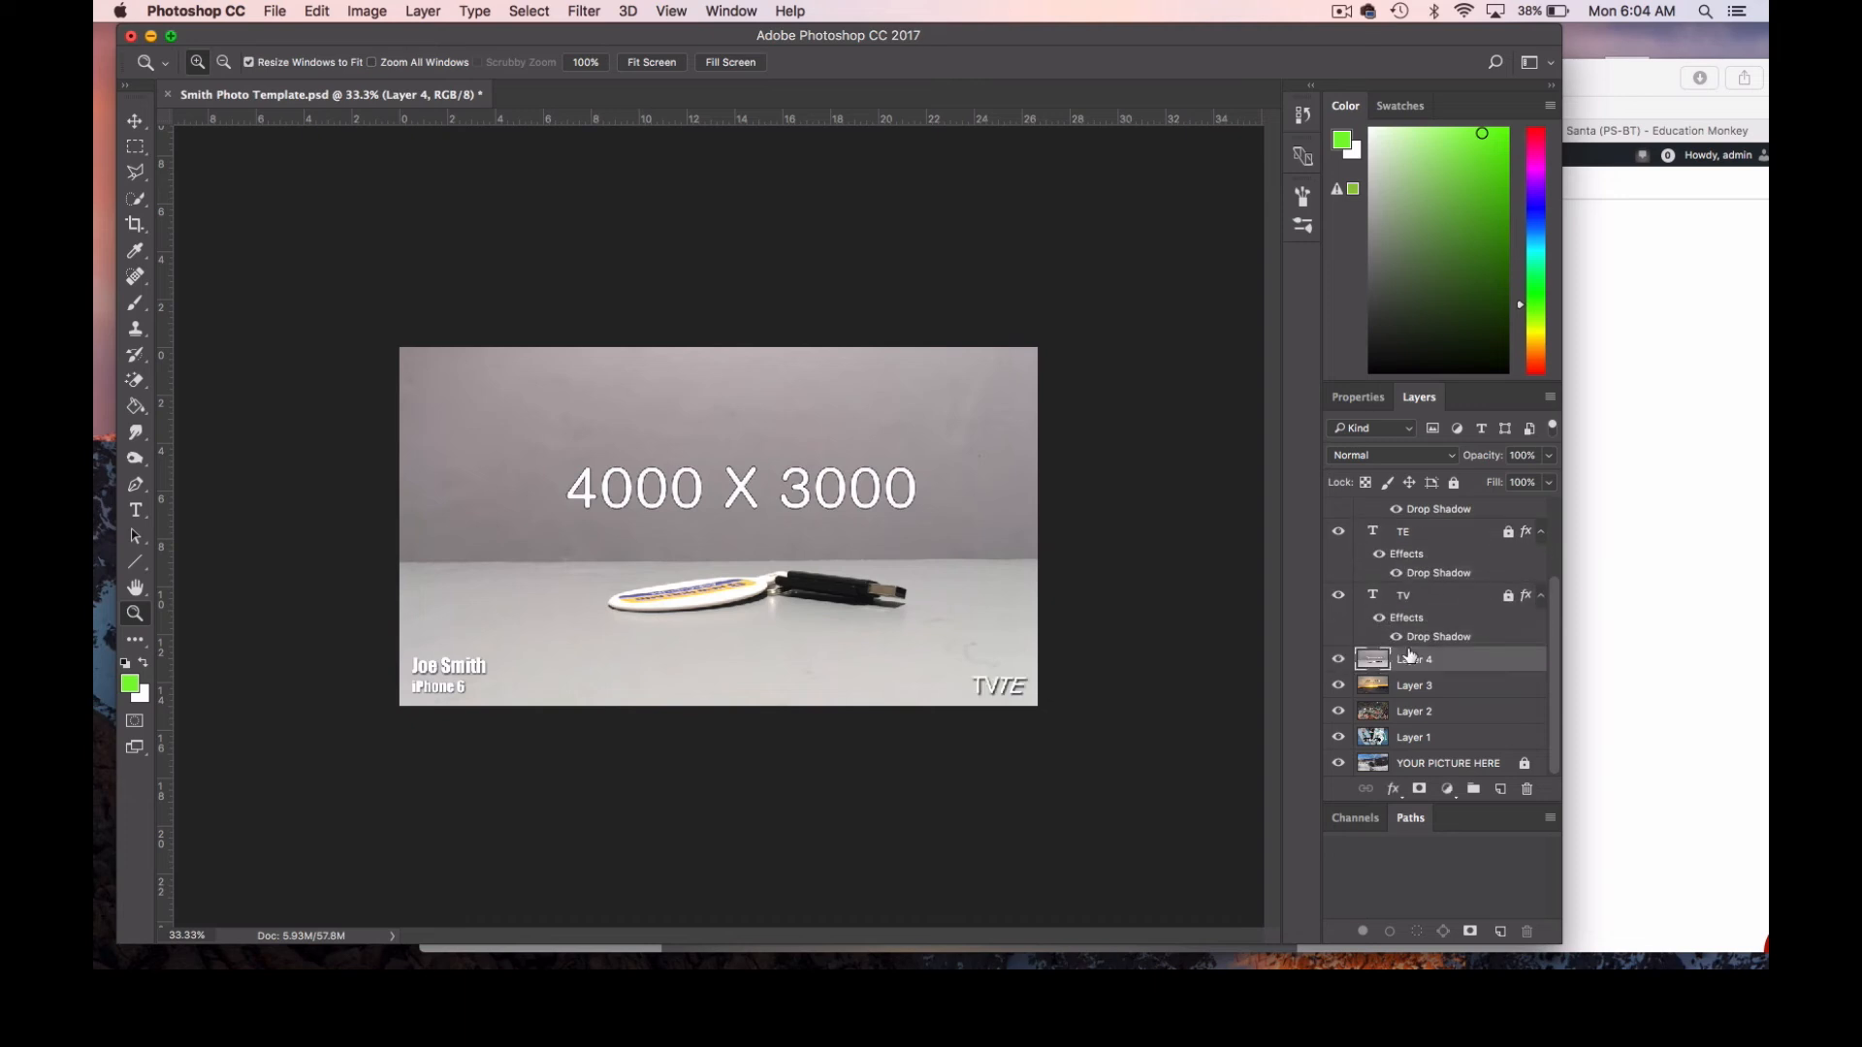
pyautogui.click(1339, 661)
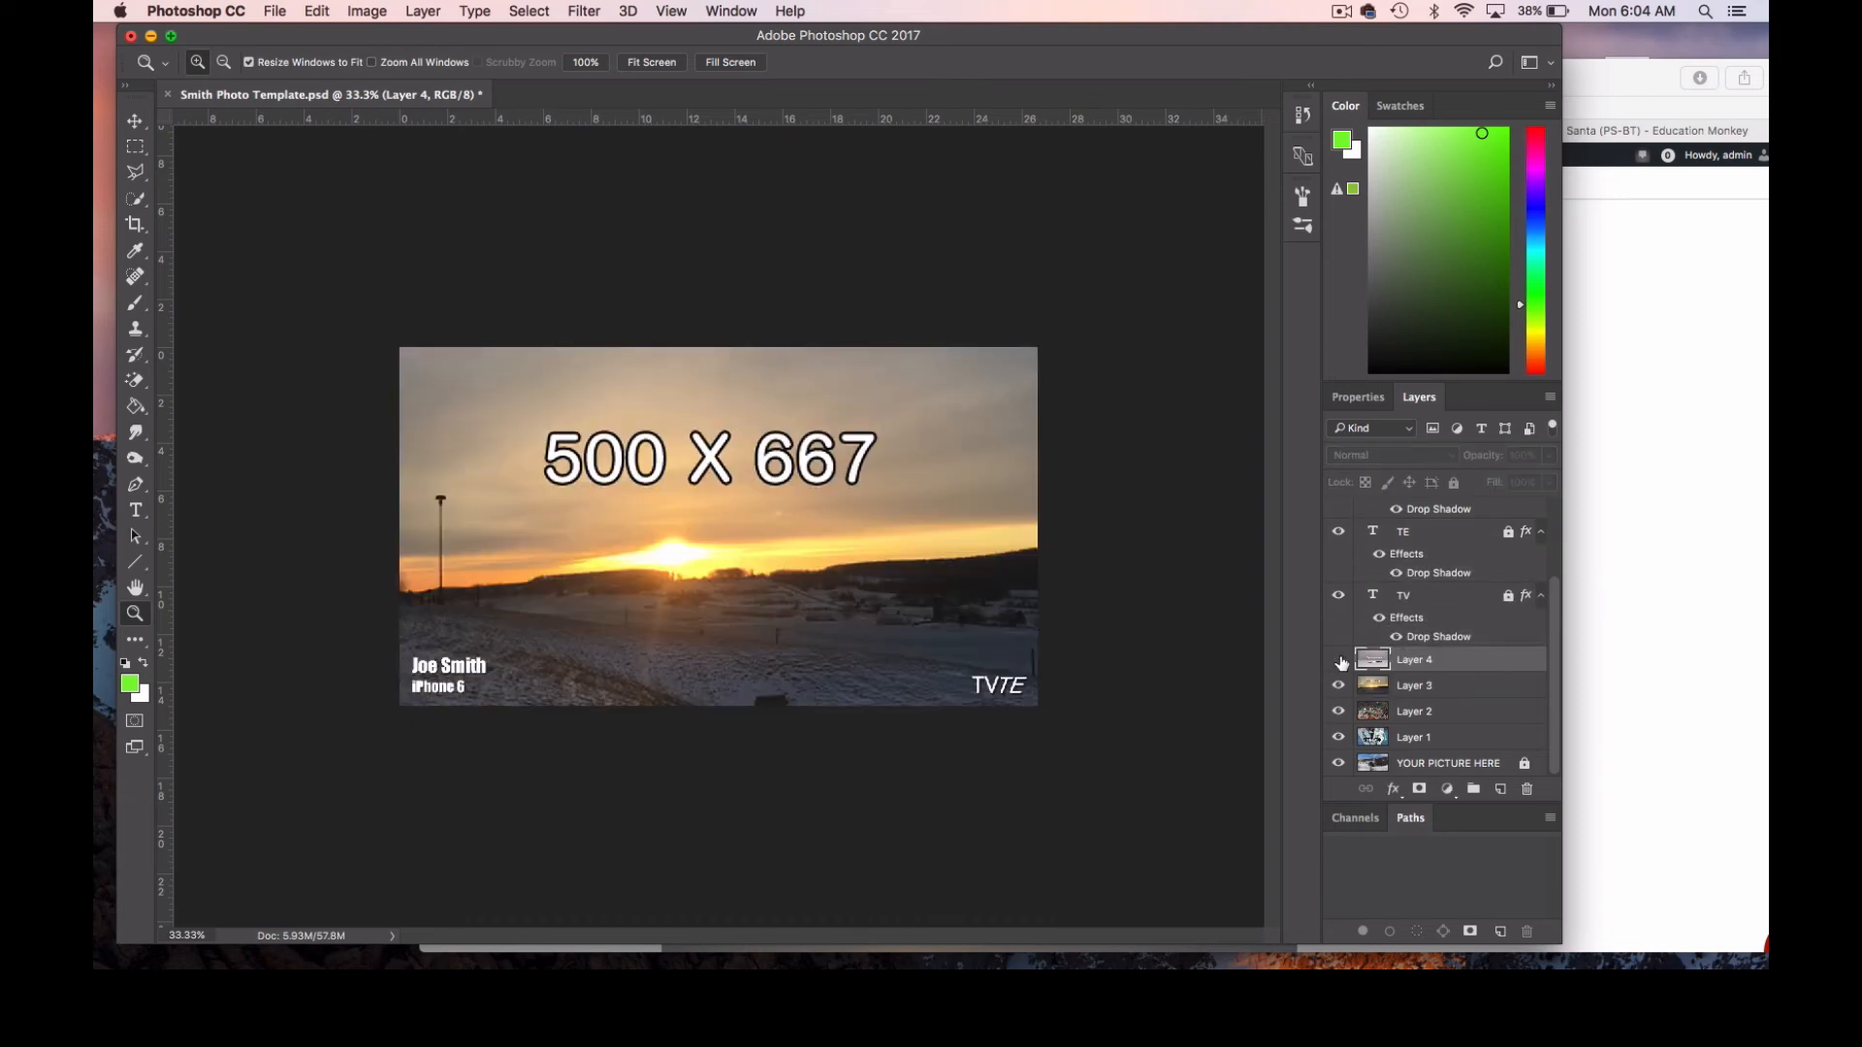
pyautogui.click(1340, 686)
pyautogui.click(1338, 712)
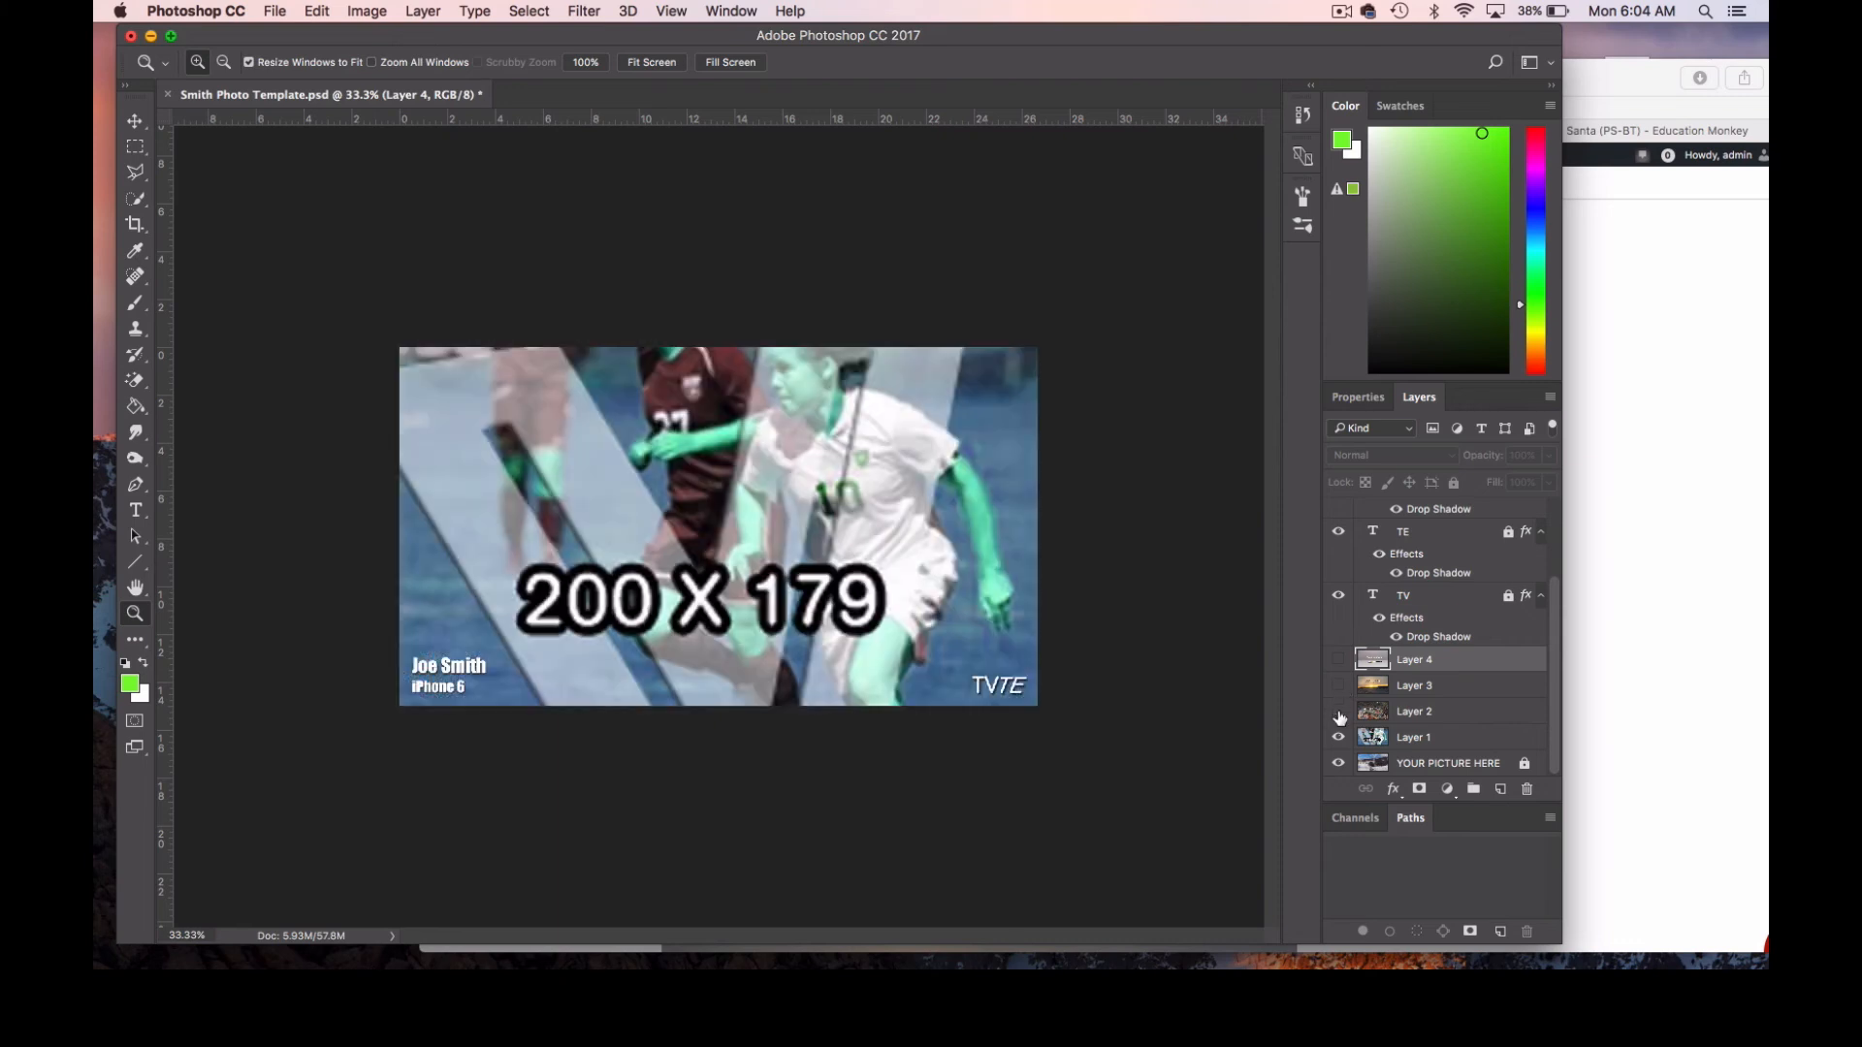
pyautogui.click(1338, 711)
pyautogui.click(1339, 687)
pyautogui.click(1338, 660)
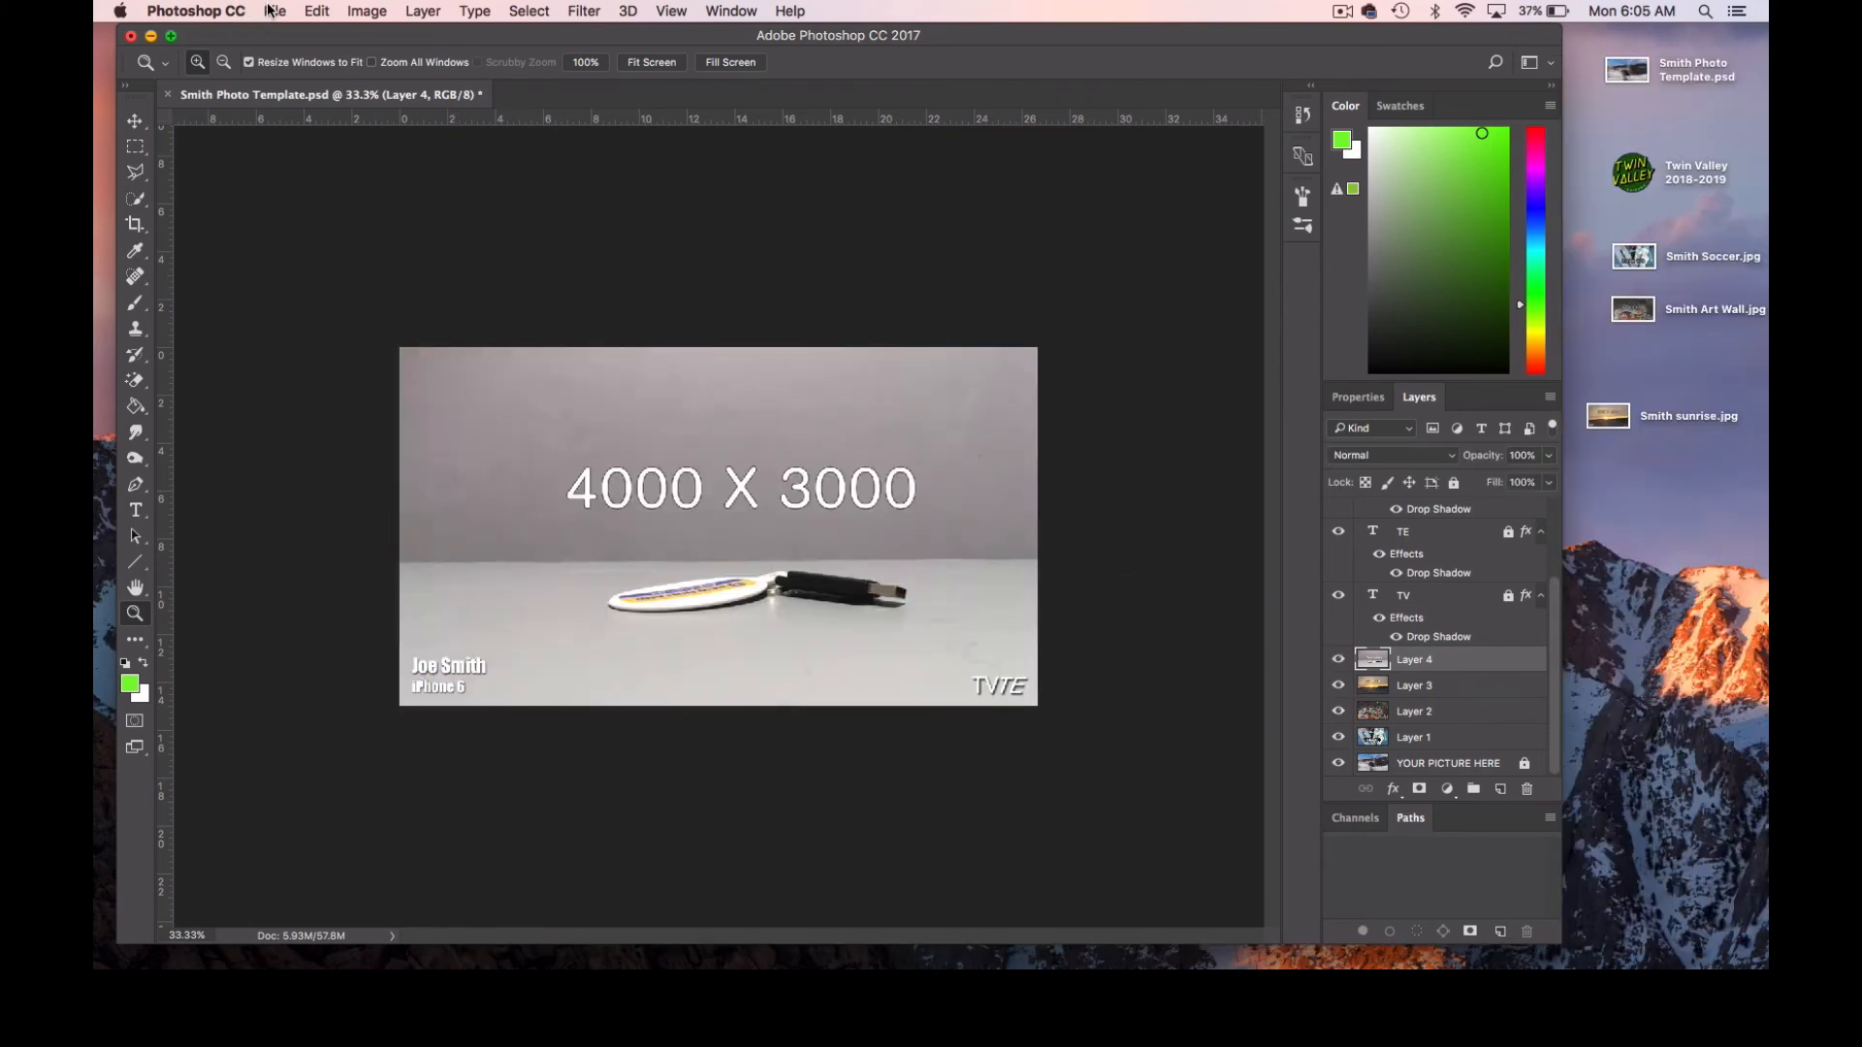
# Save a JPEG copy named Smith Flash Drive to the Desktop at maximum quality 12.
pyautogui.click(275, 11)
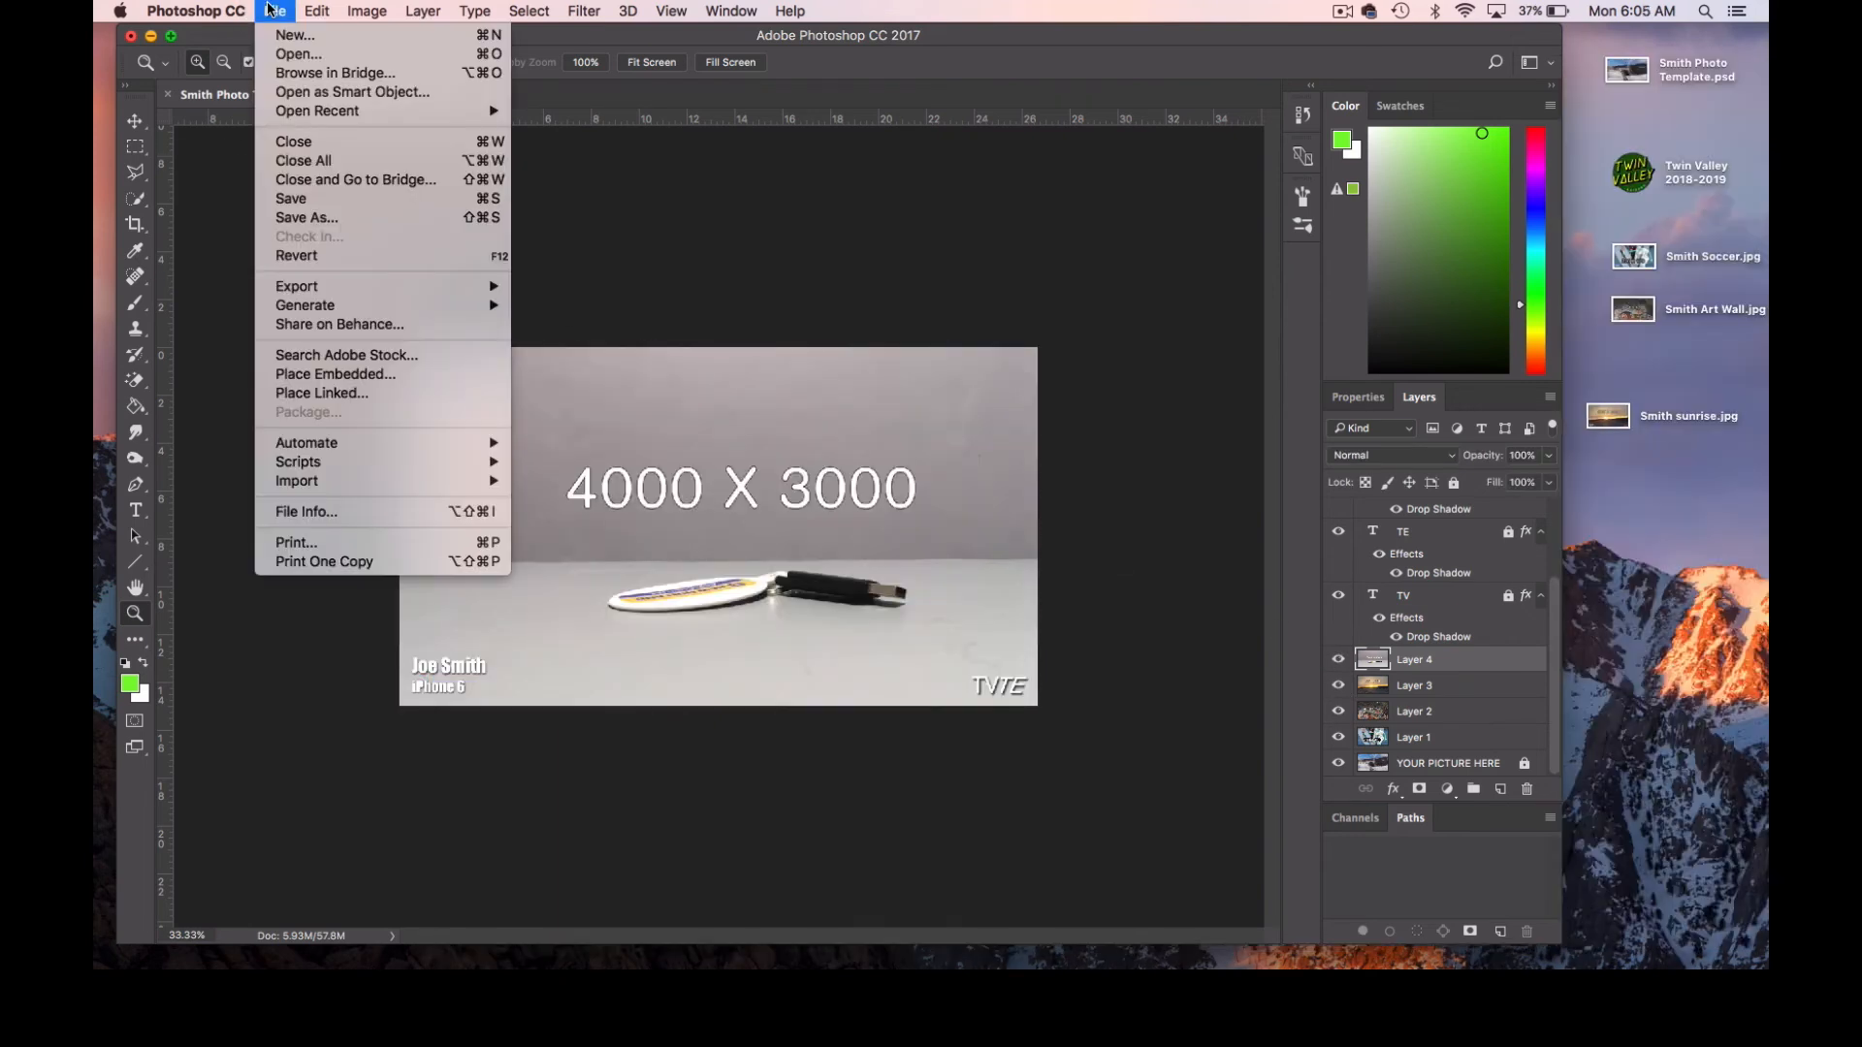
pyautogui.click(351, 217)
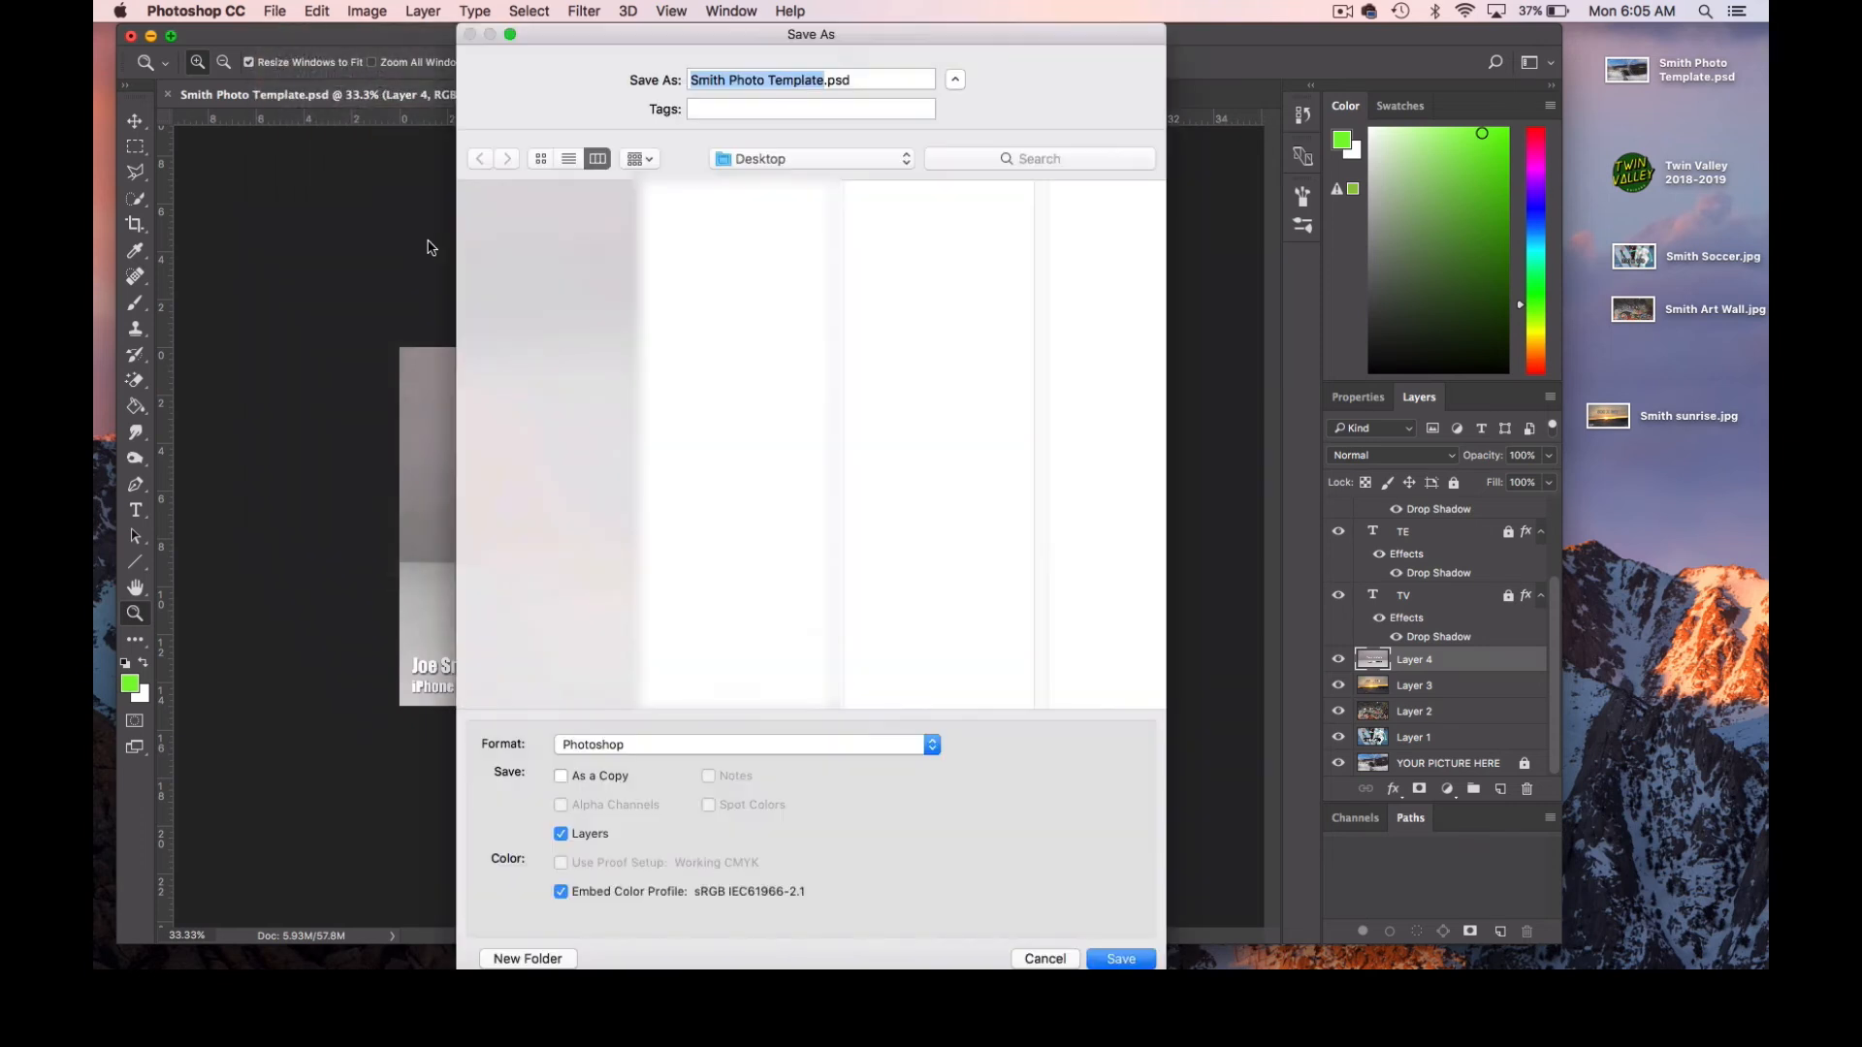
pyautogui.write('Smith Flash ')
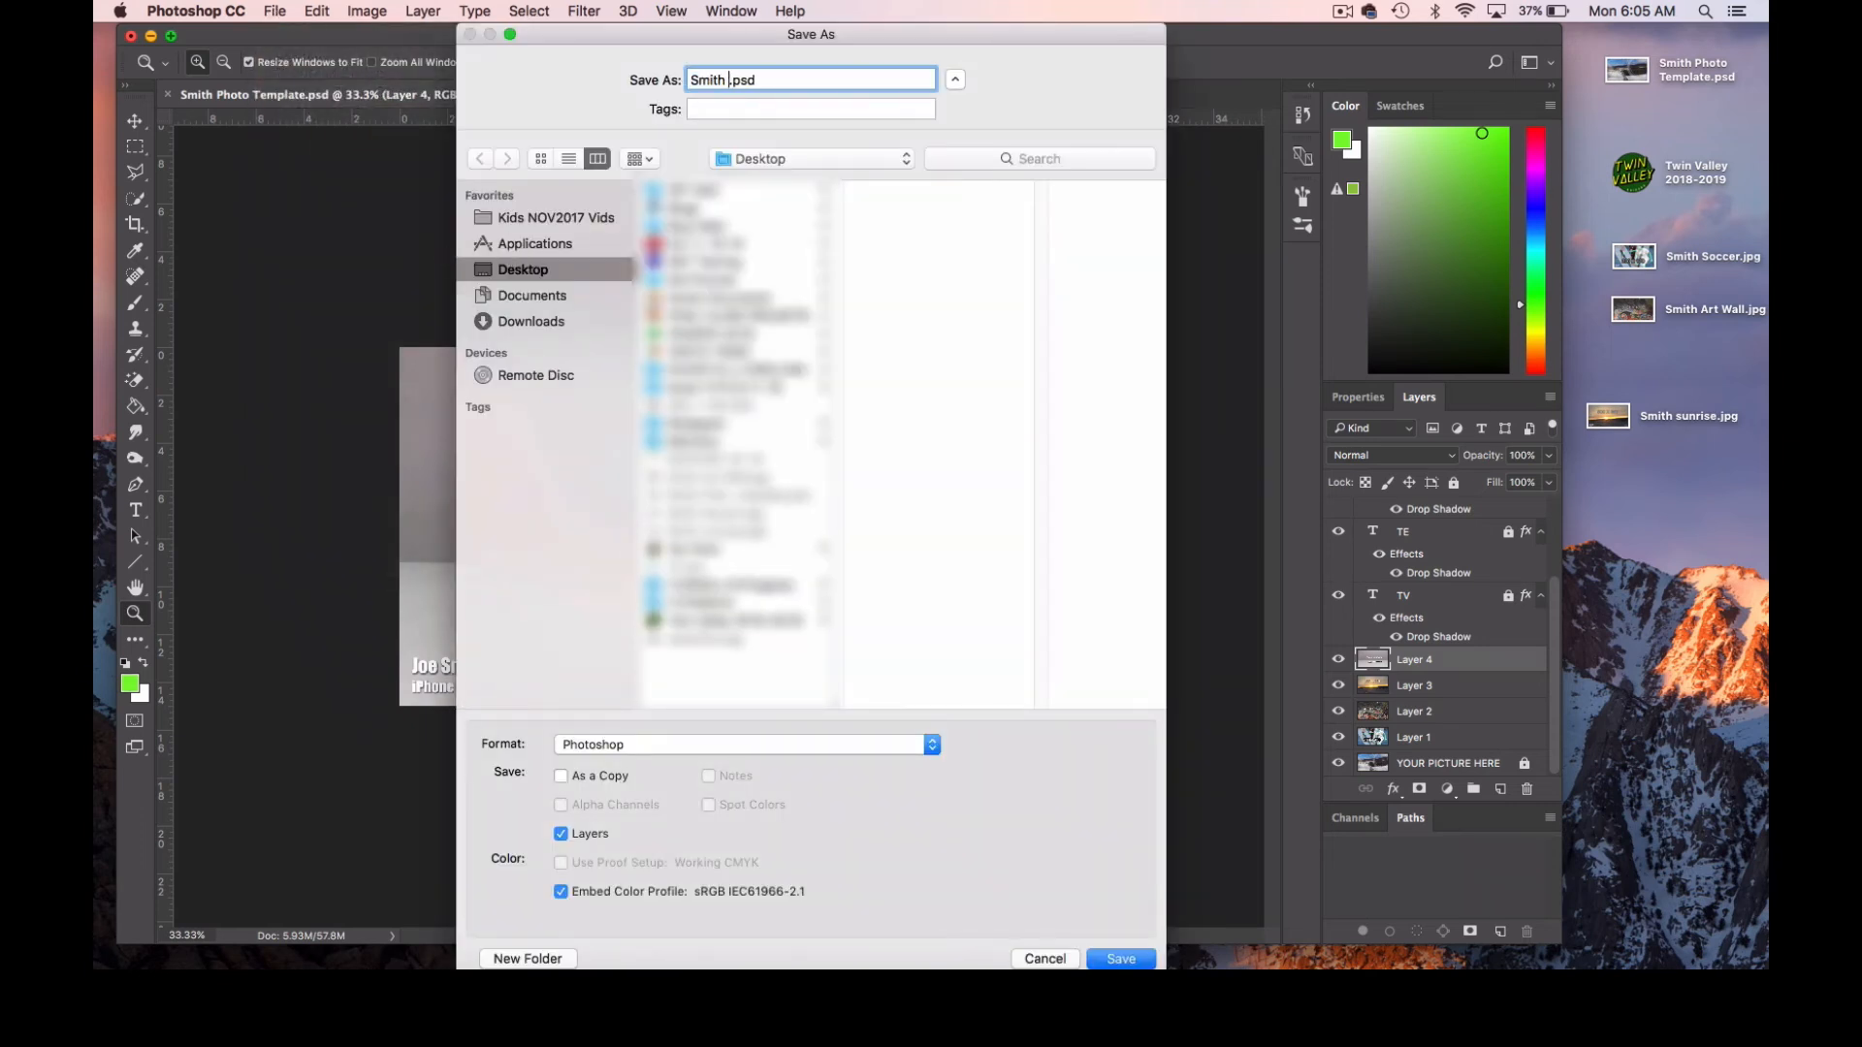
pyautogui.write('Drive')
pyautogui.click(583, 753)
pyautogui.click(712, 840)
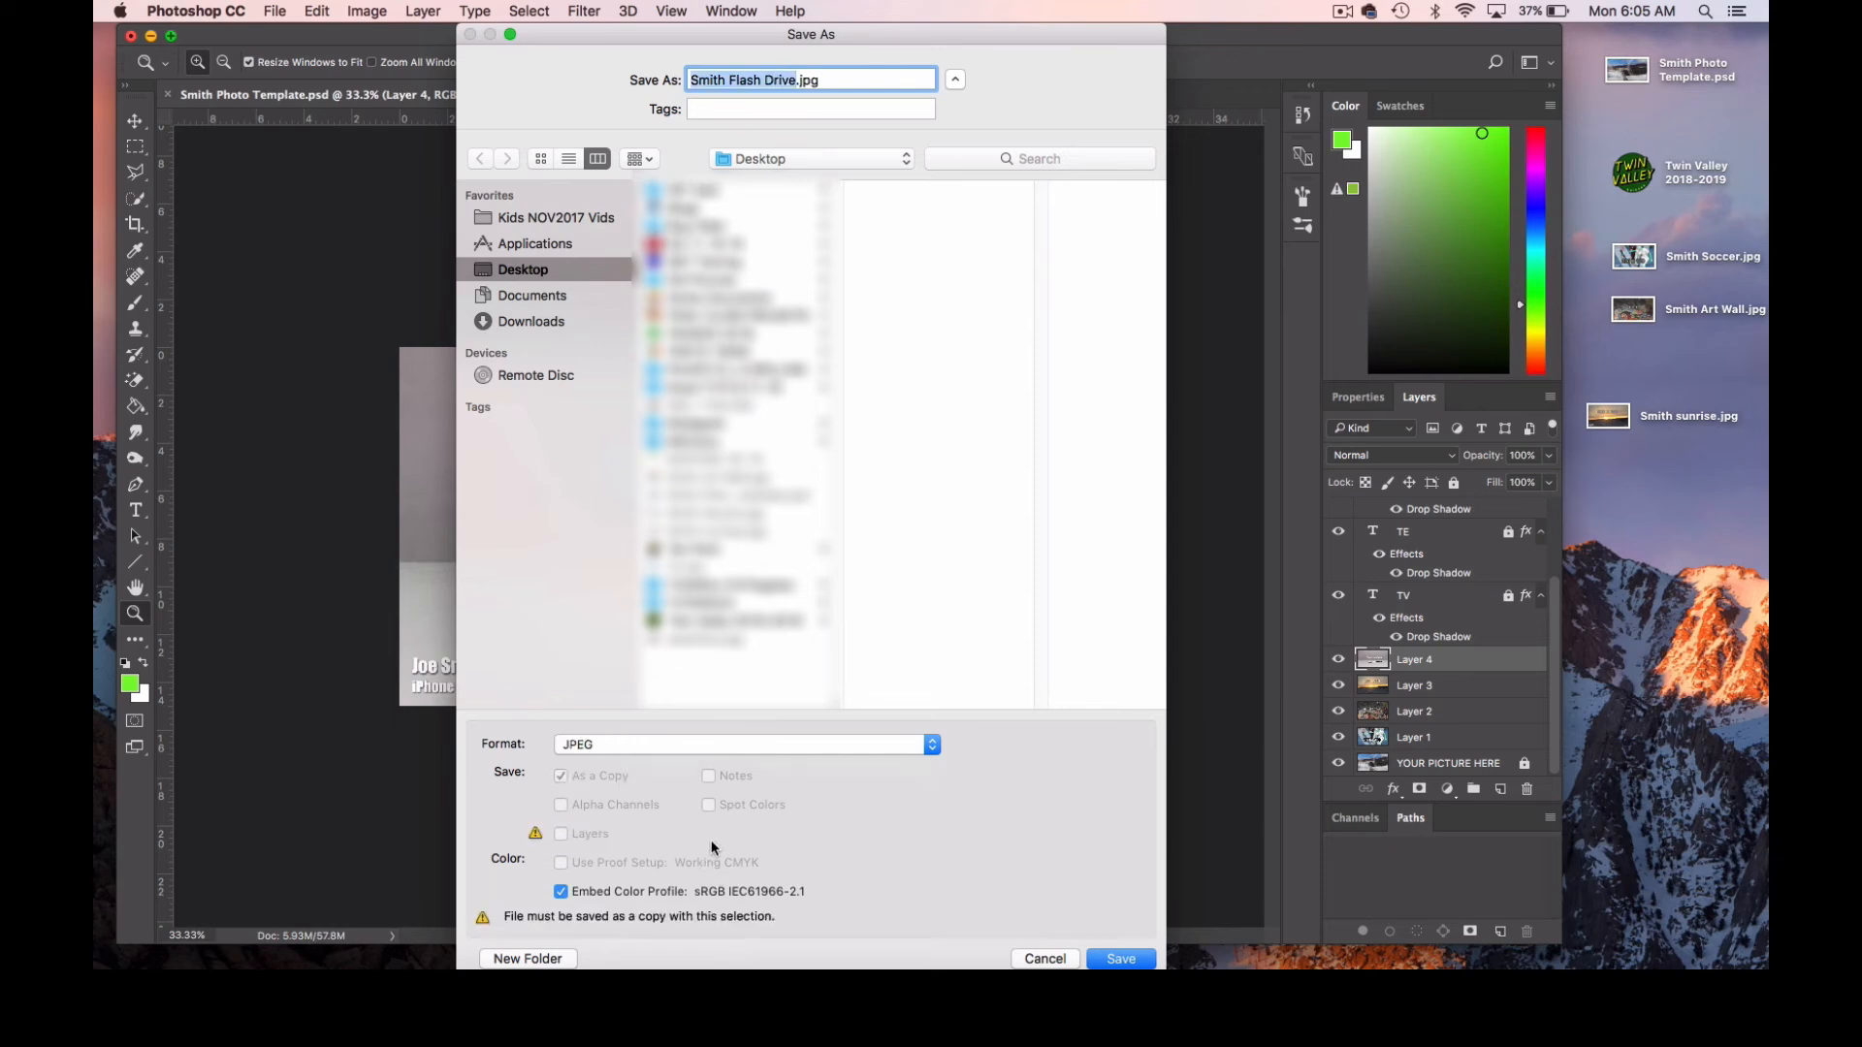
pyautogui.click(1121, 958)
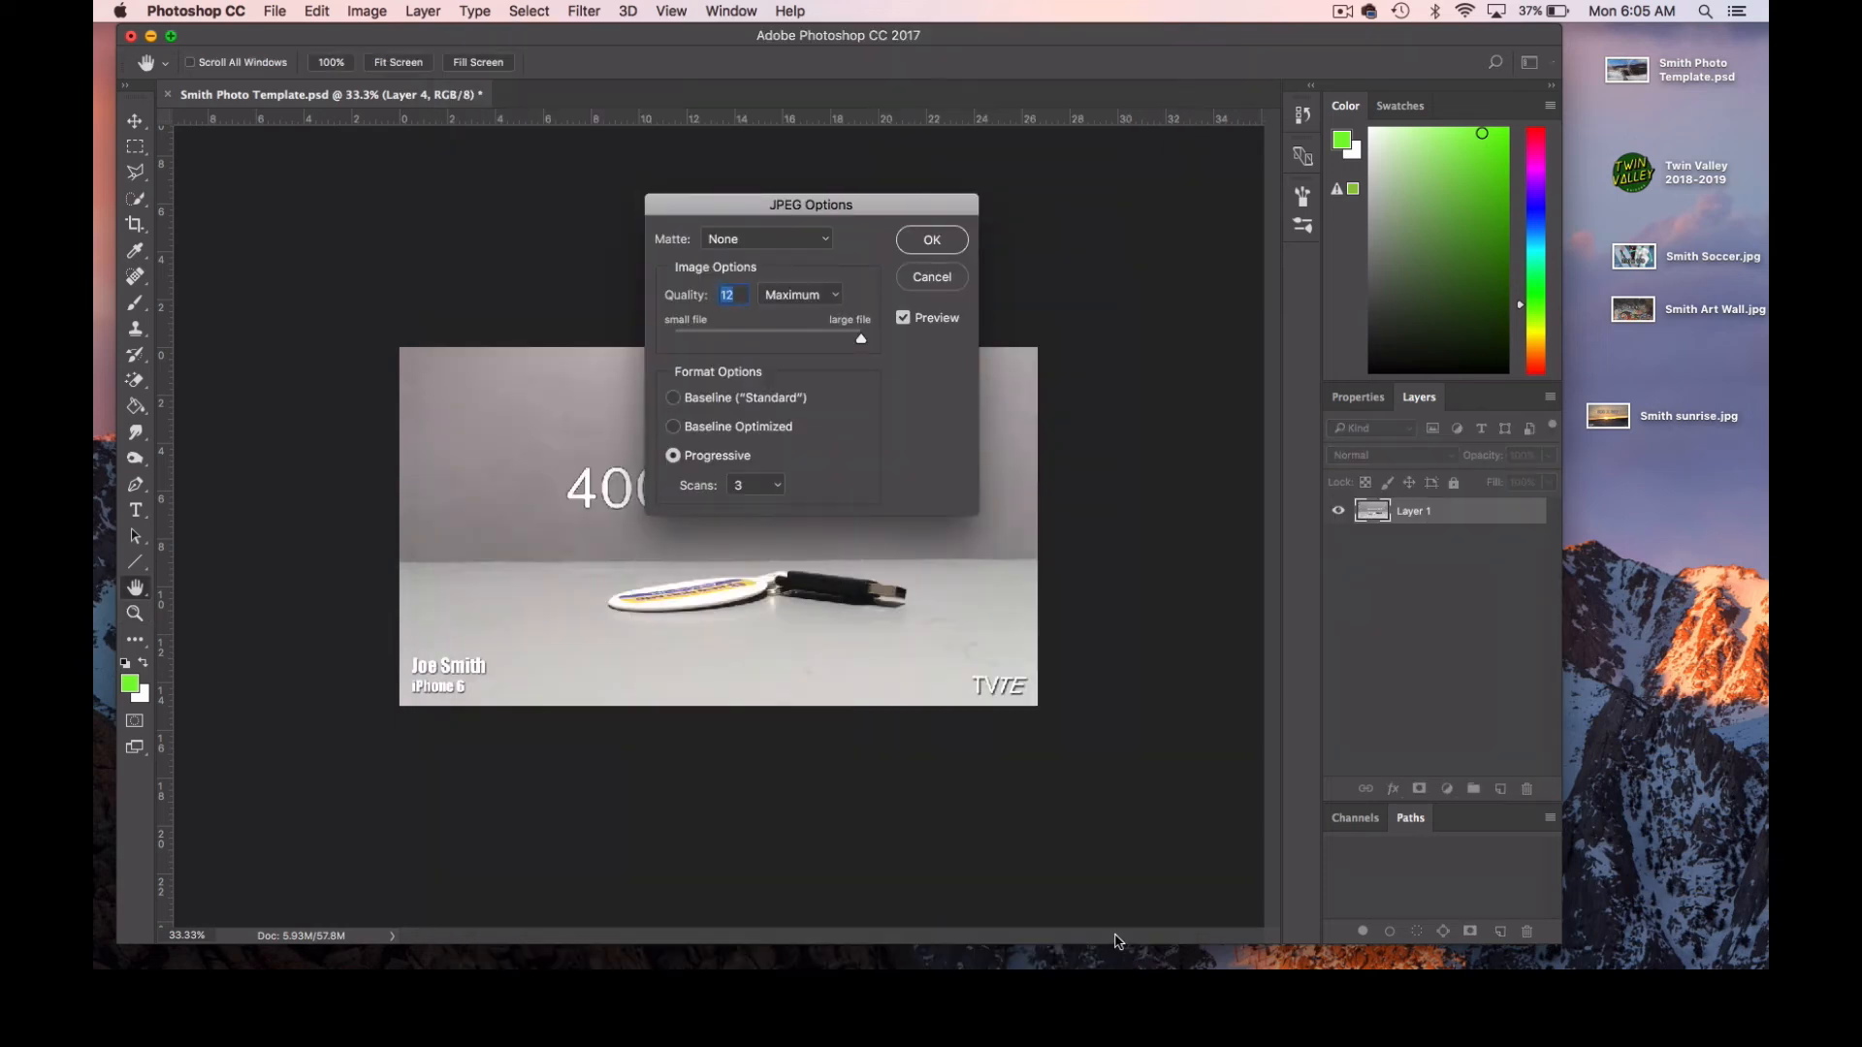
pyautogui.press('Return')
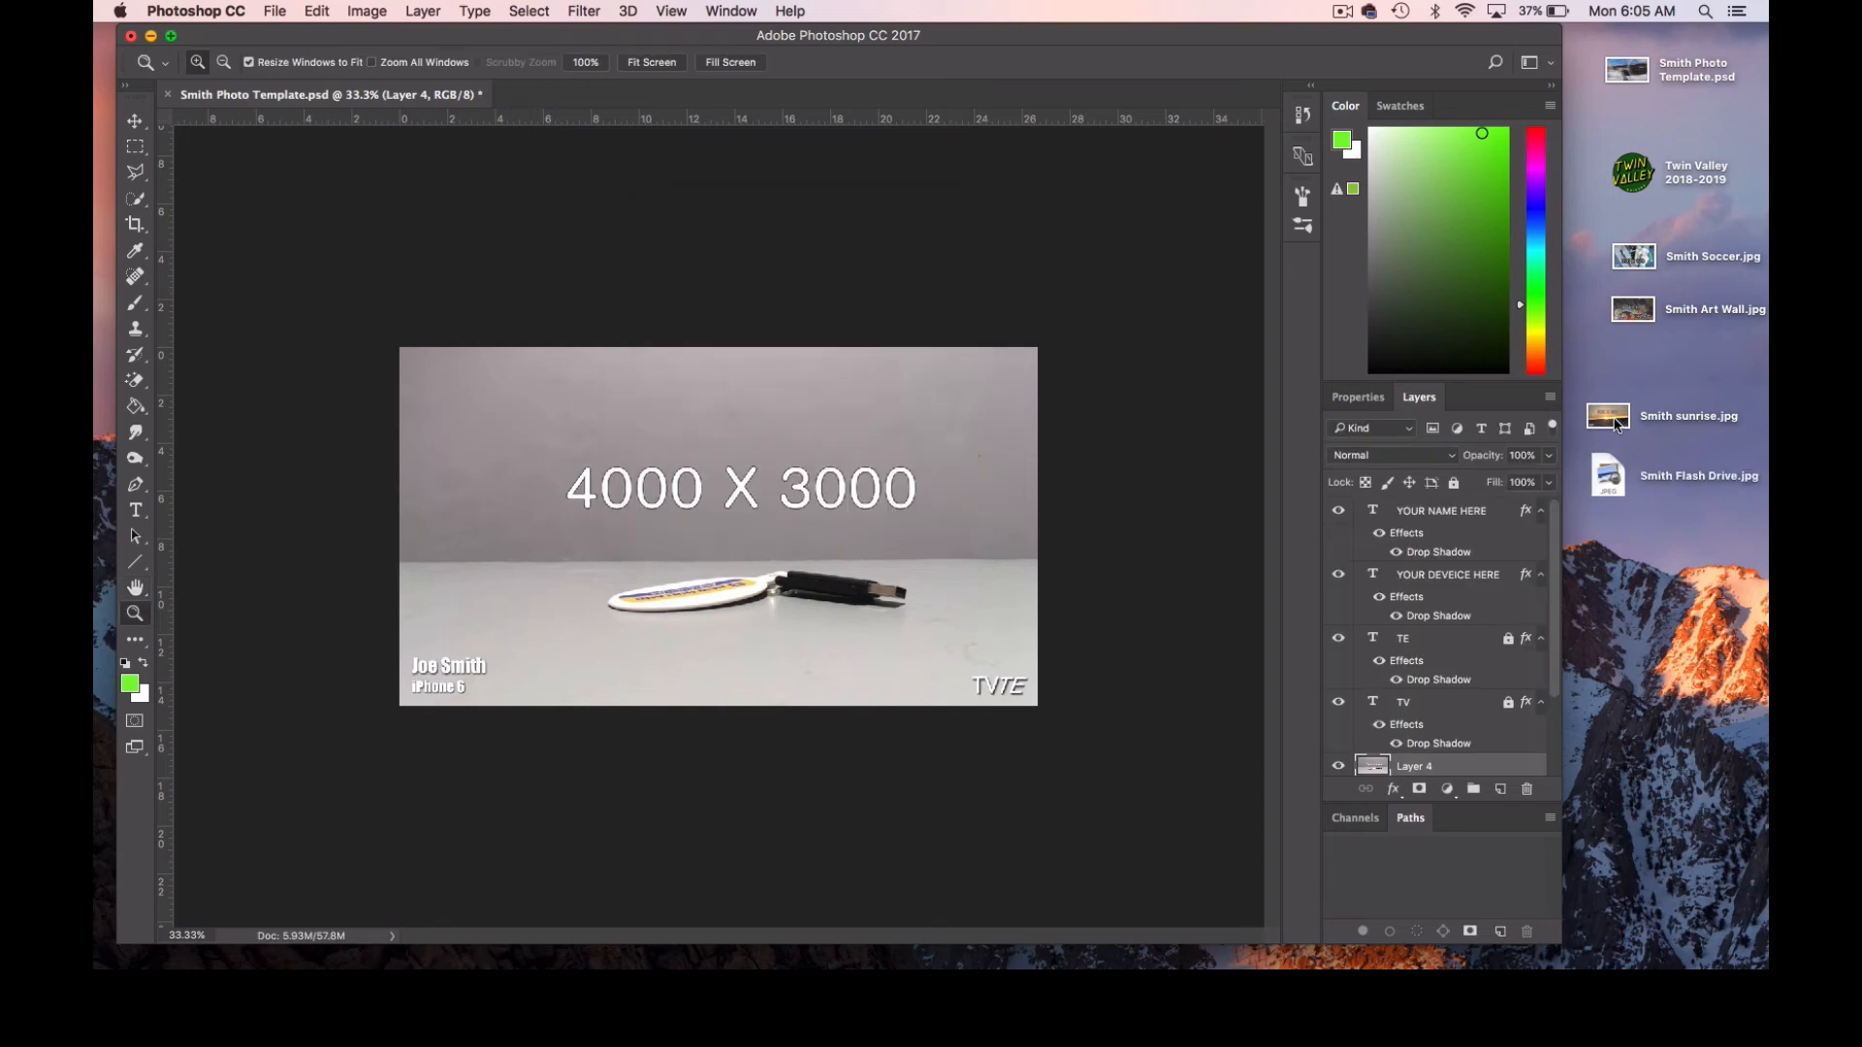
pyautogui.click(1587, 264)
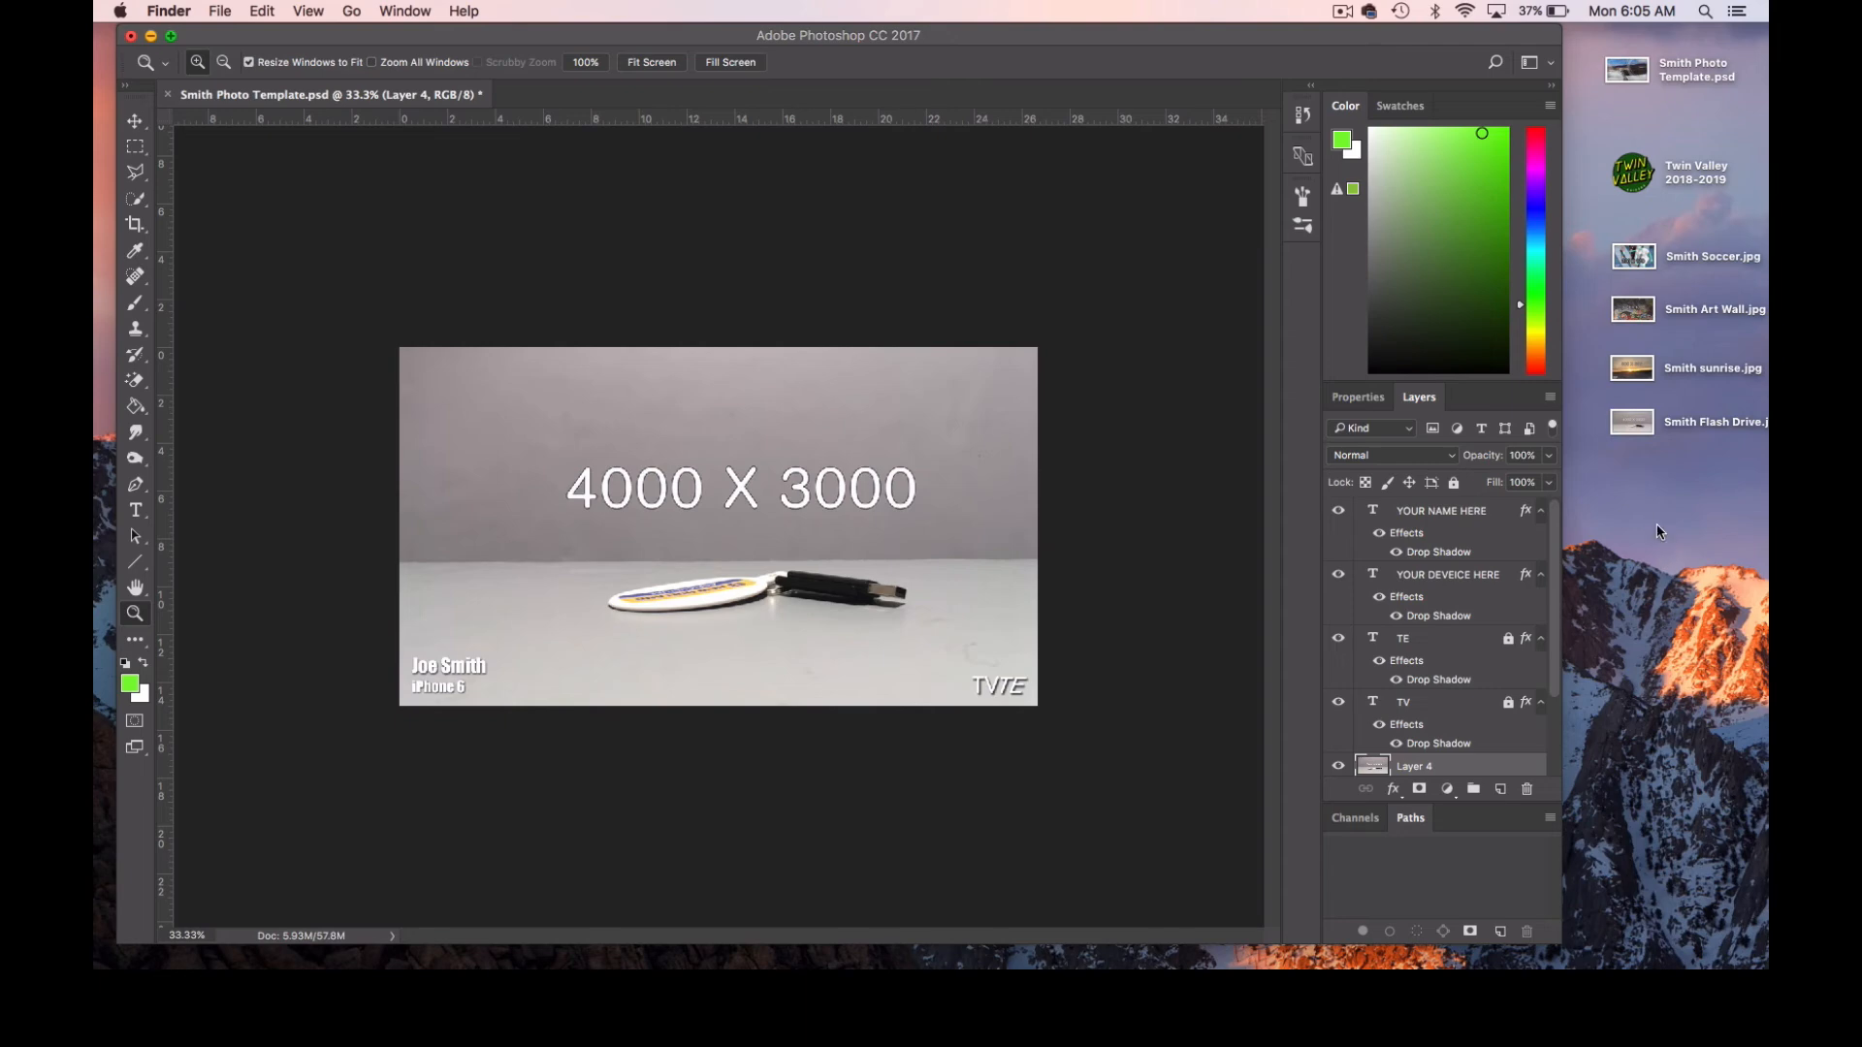
# Reopen Safari and copy the 4000 X 3000 hallway image from the Transform I practice page.
pyautogui.click(417, 960)
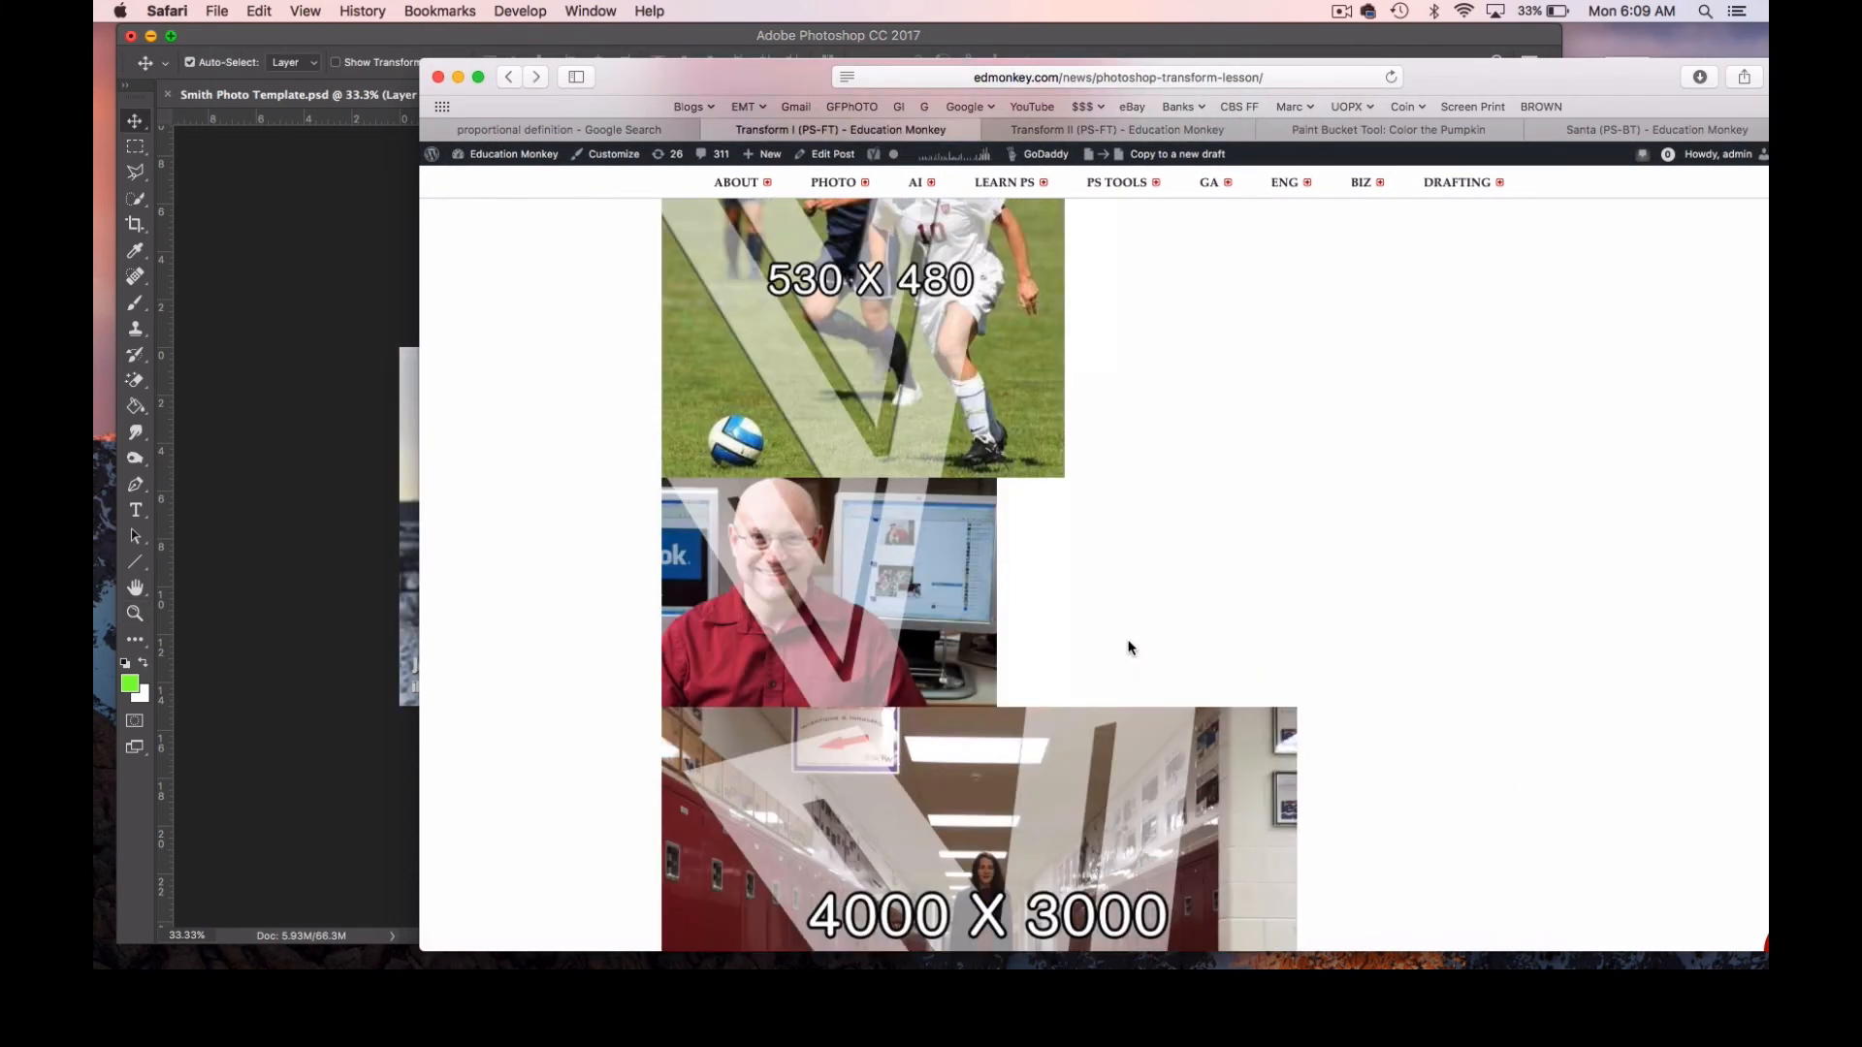
pyautogui.scroll(-4, 1126, 642)
pyautogui.scroll(1, 1129, 640)
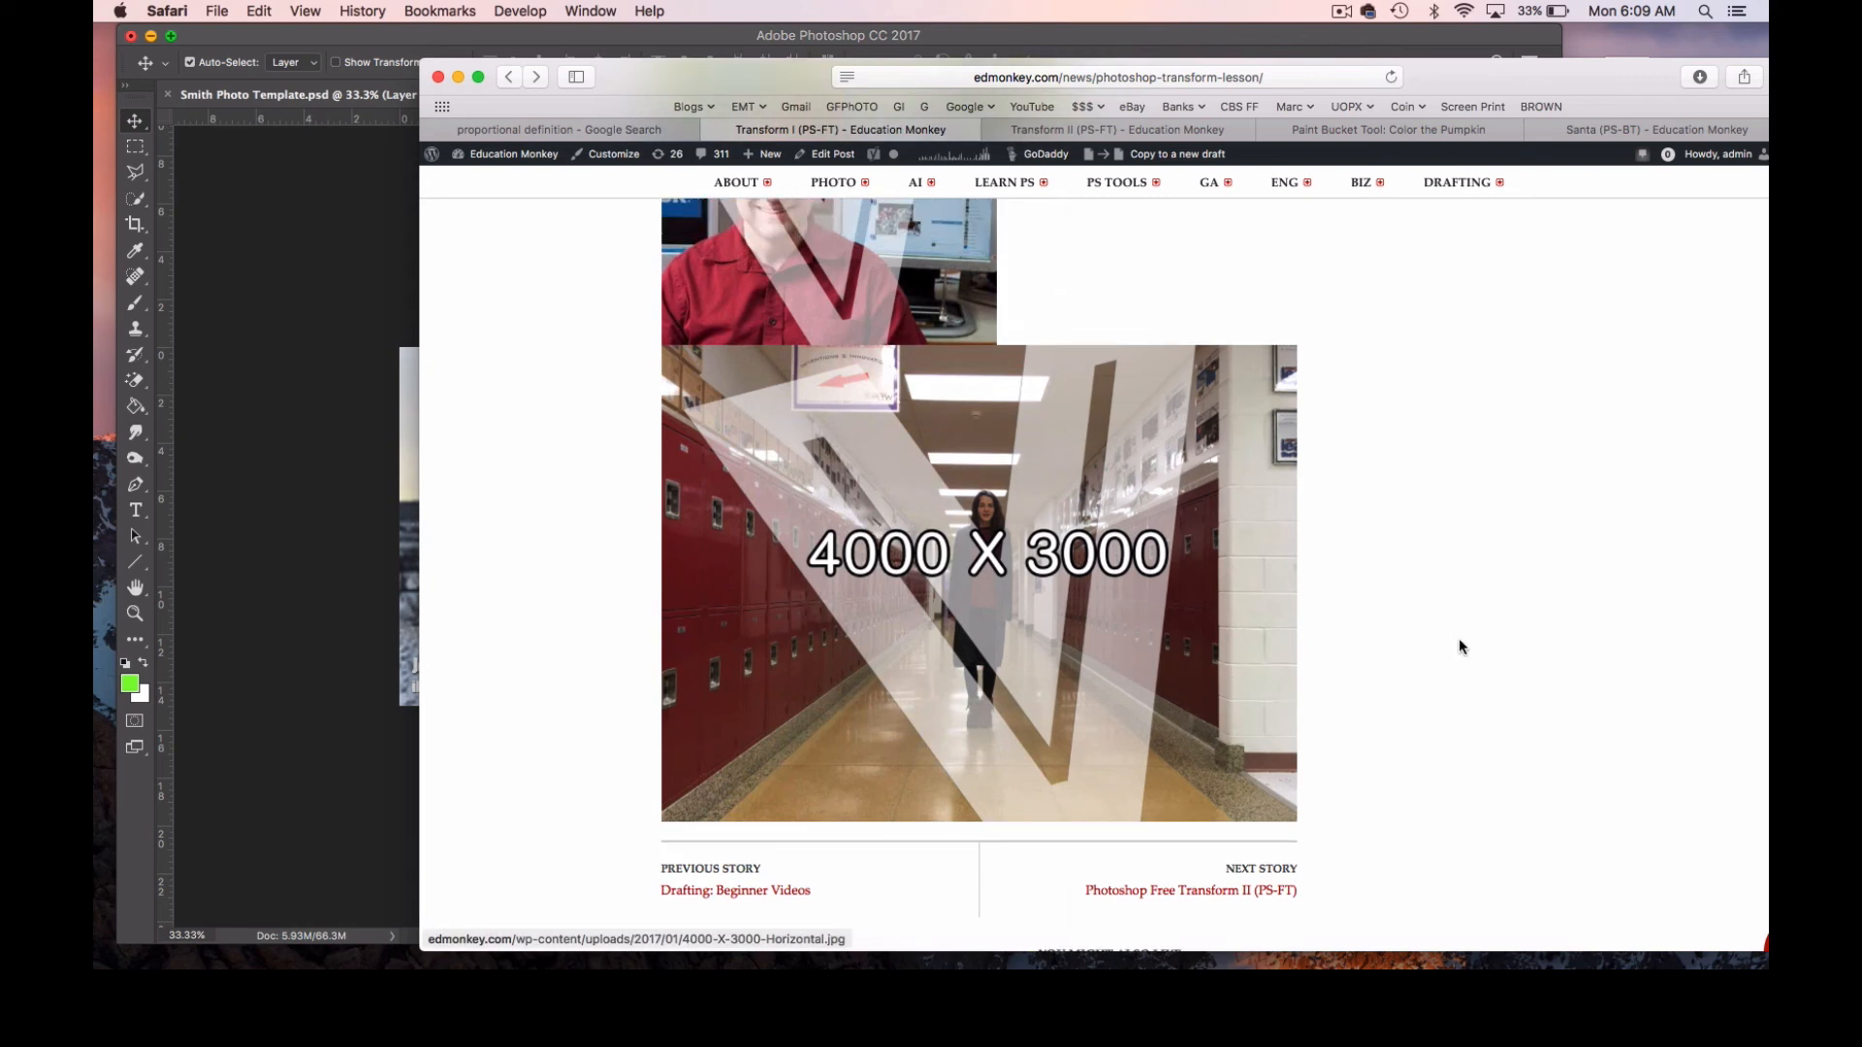
pyautogui.scroll(-2, 1458, 638)
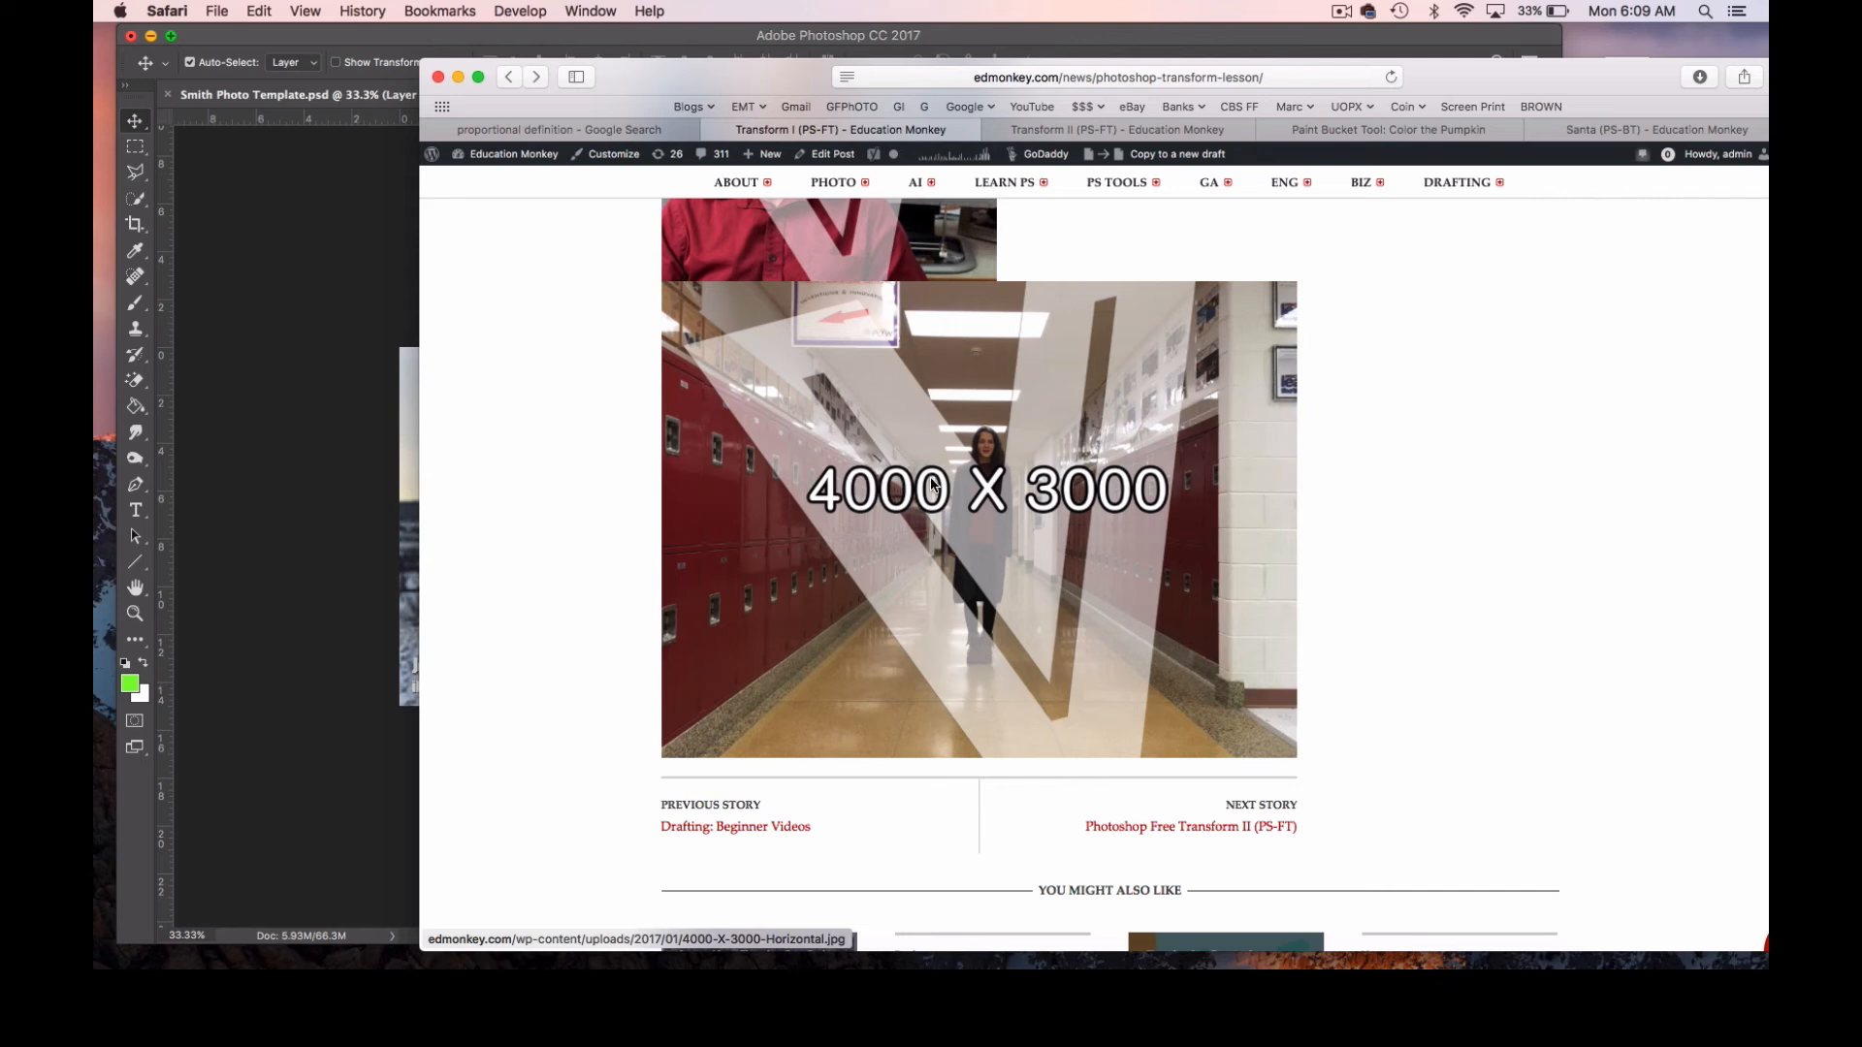
pyautogui.rightClick(968, 512)
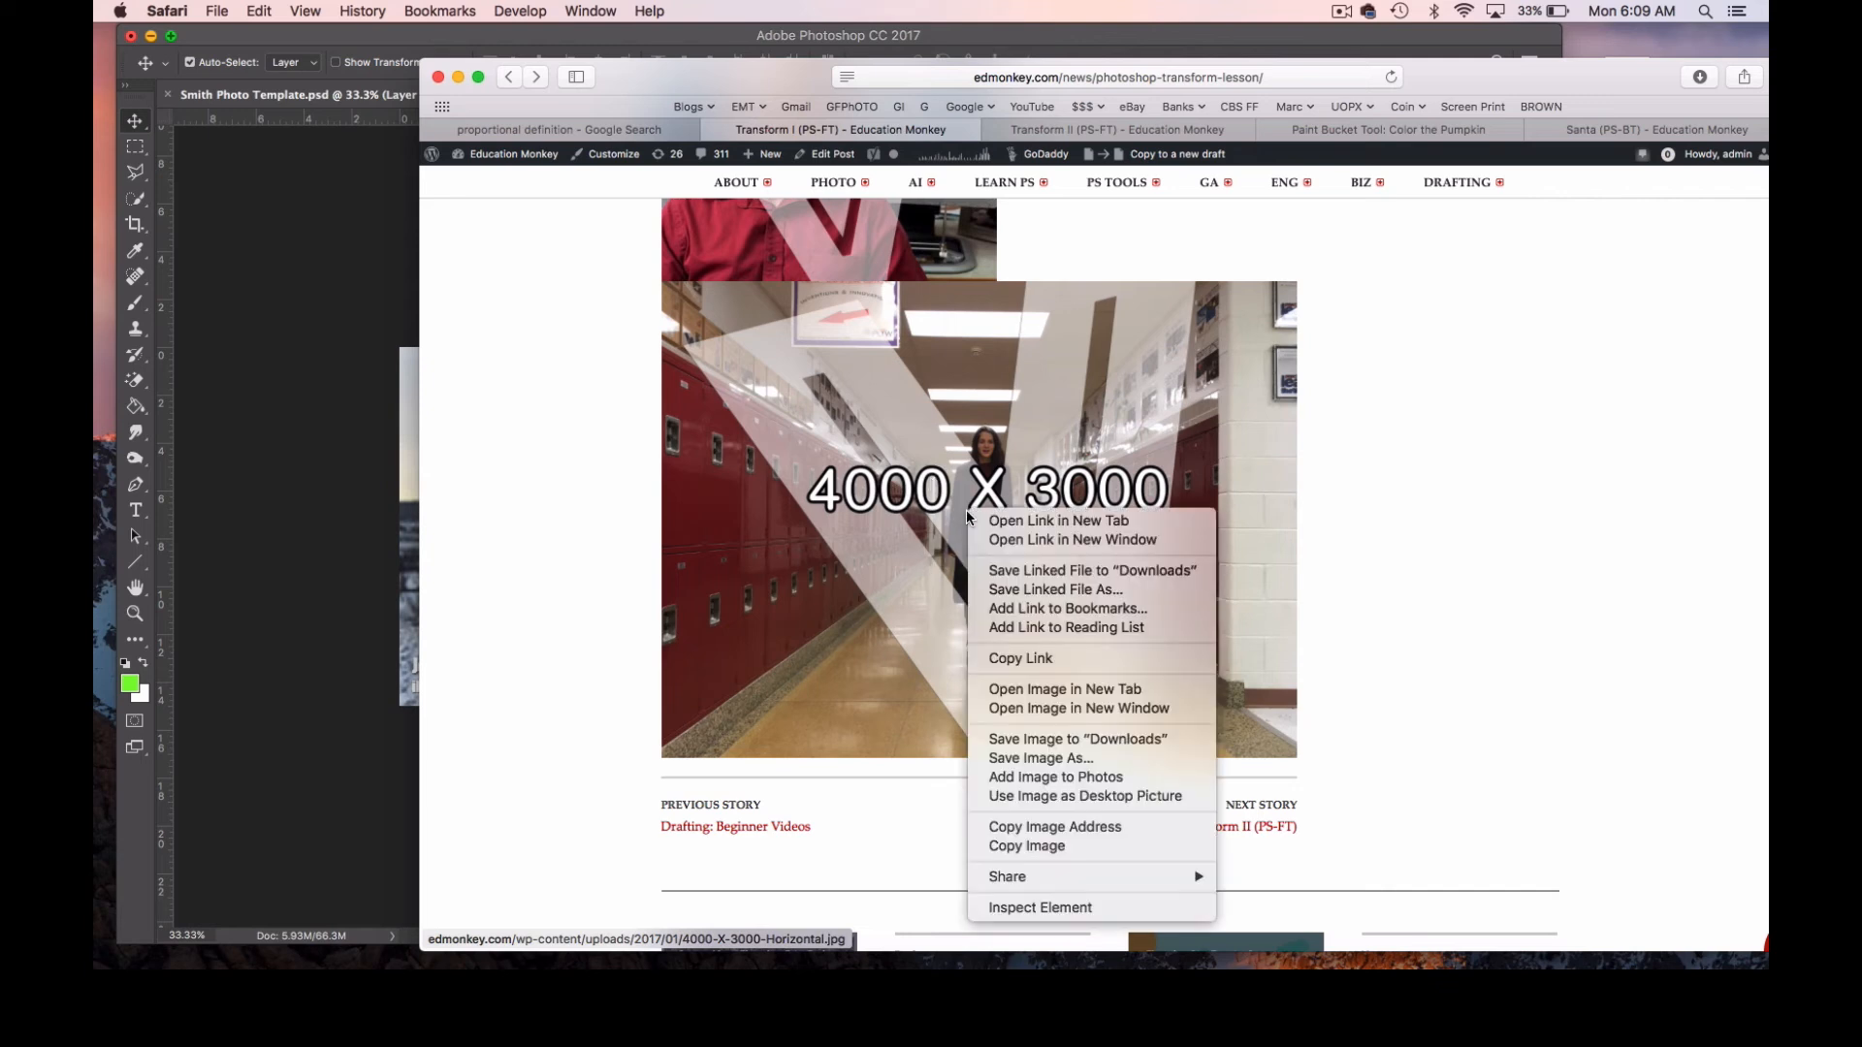
pyautogui.click(1027, 846)
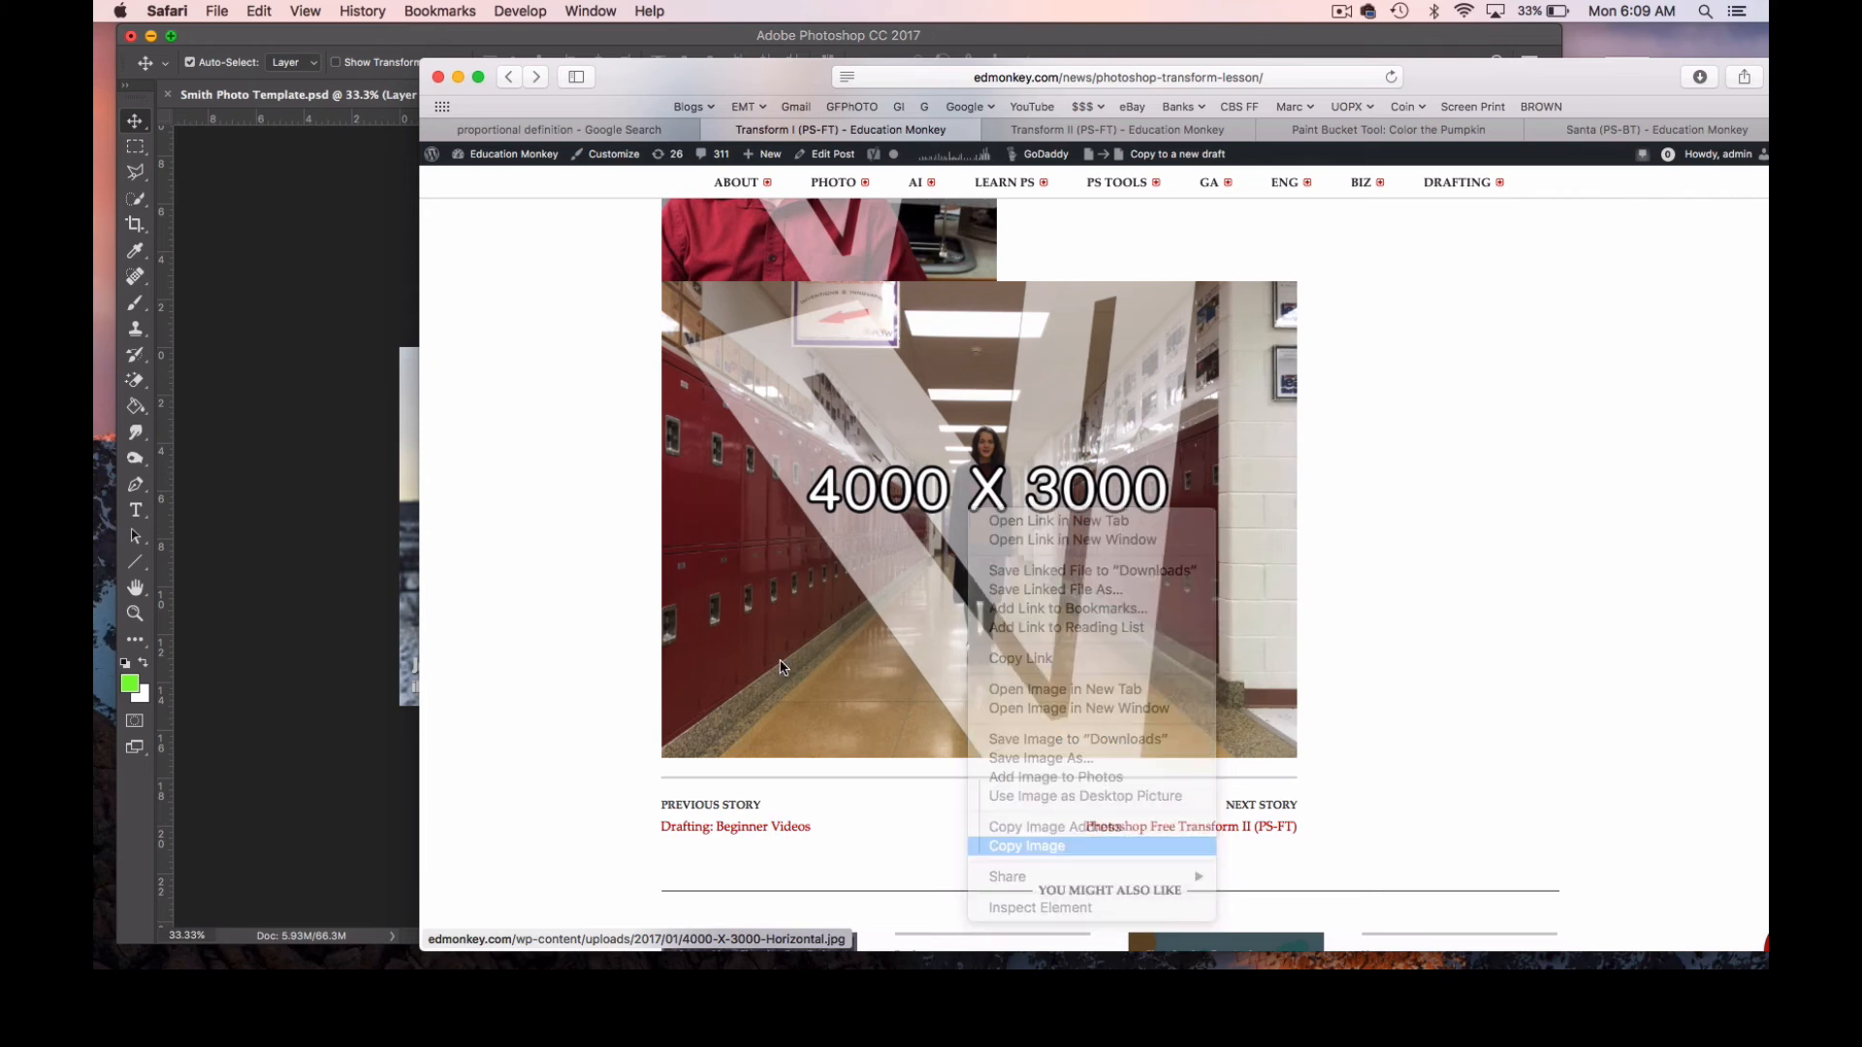
# Return to Photoshop and paste the hallway image above the 250 X 188 snow landscape in Smith Photo Template.psd.
pyautogui.click(353, 323)
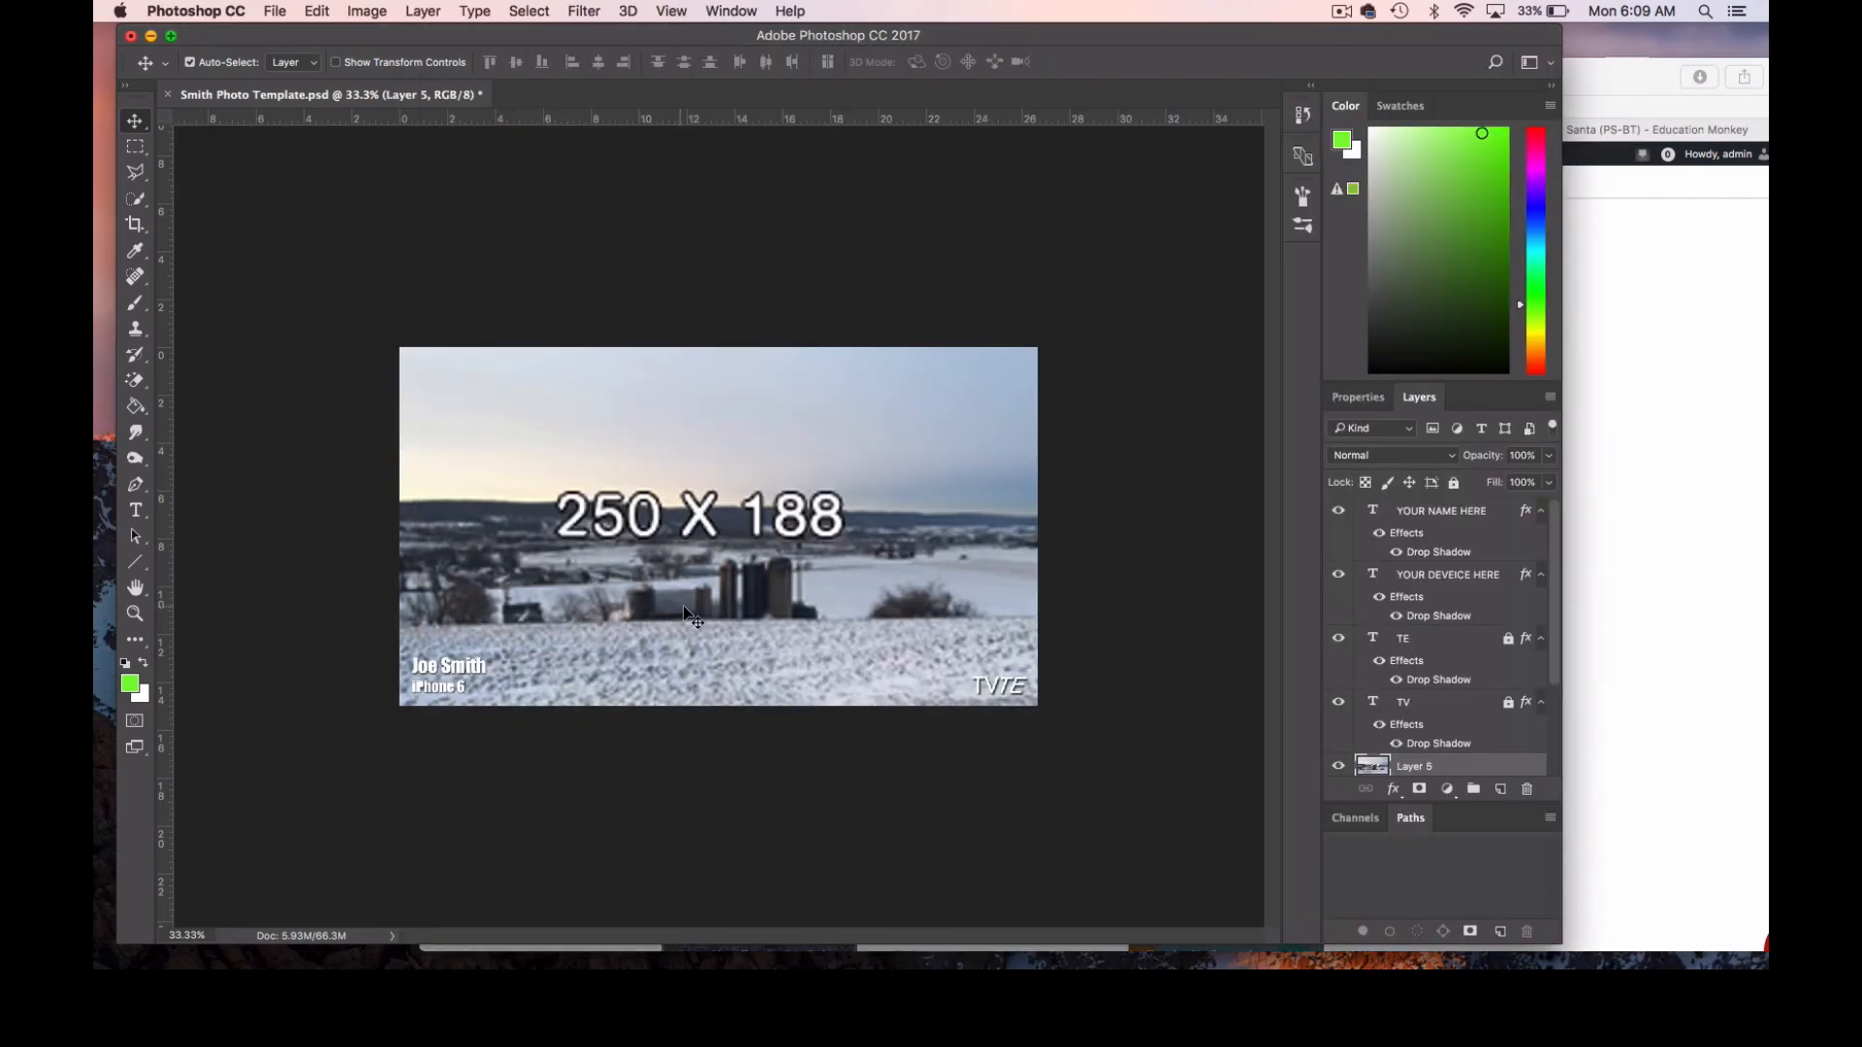
pyautogui.click(135, 613)
pyautogui.click(666, 544)
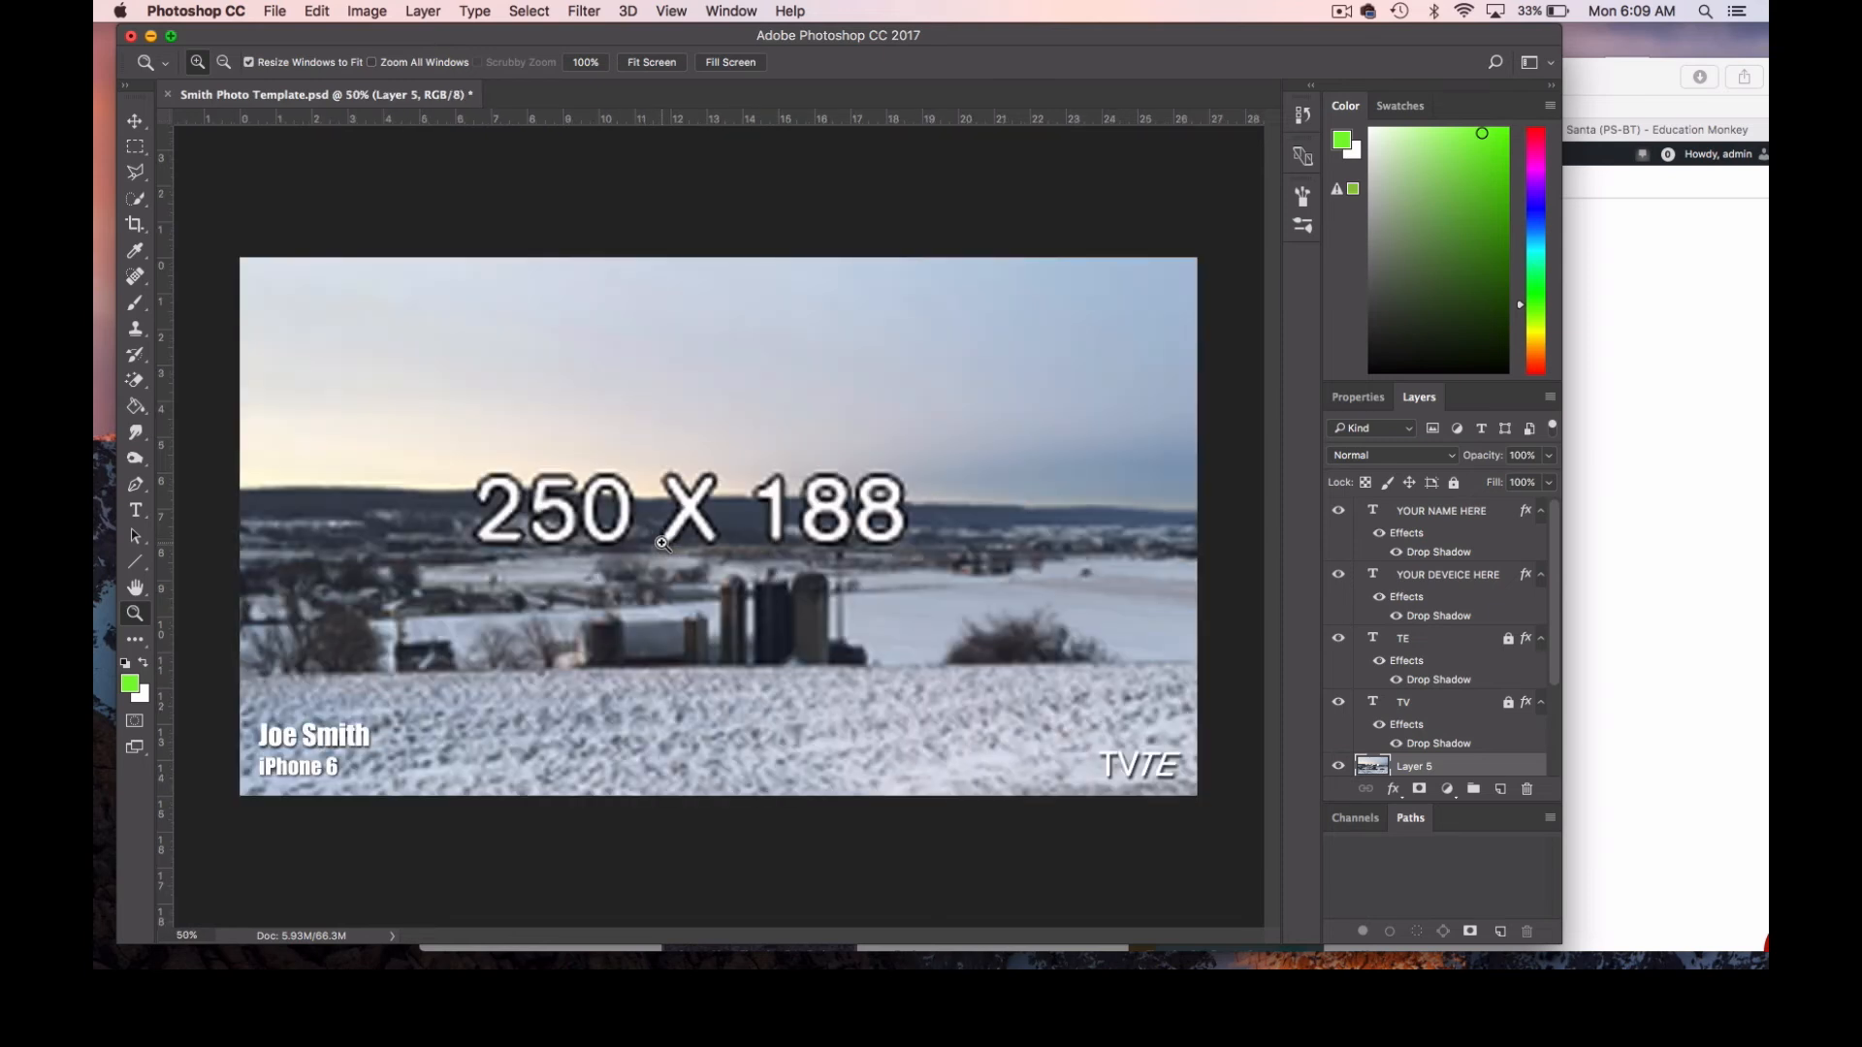
pyautogui.press('super+v')
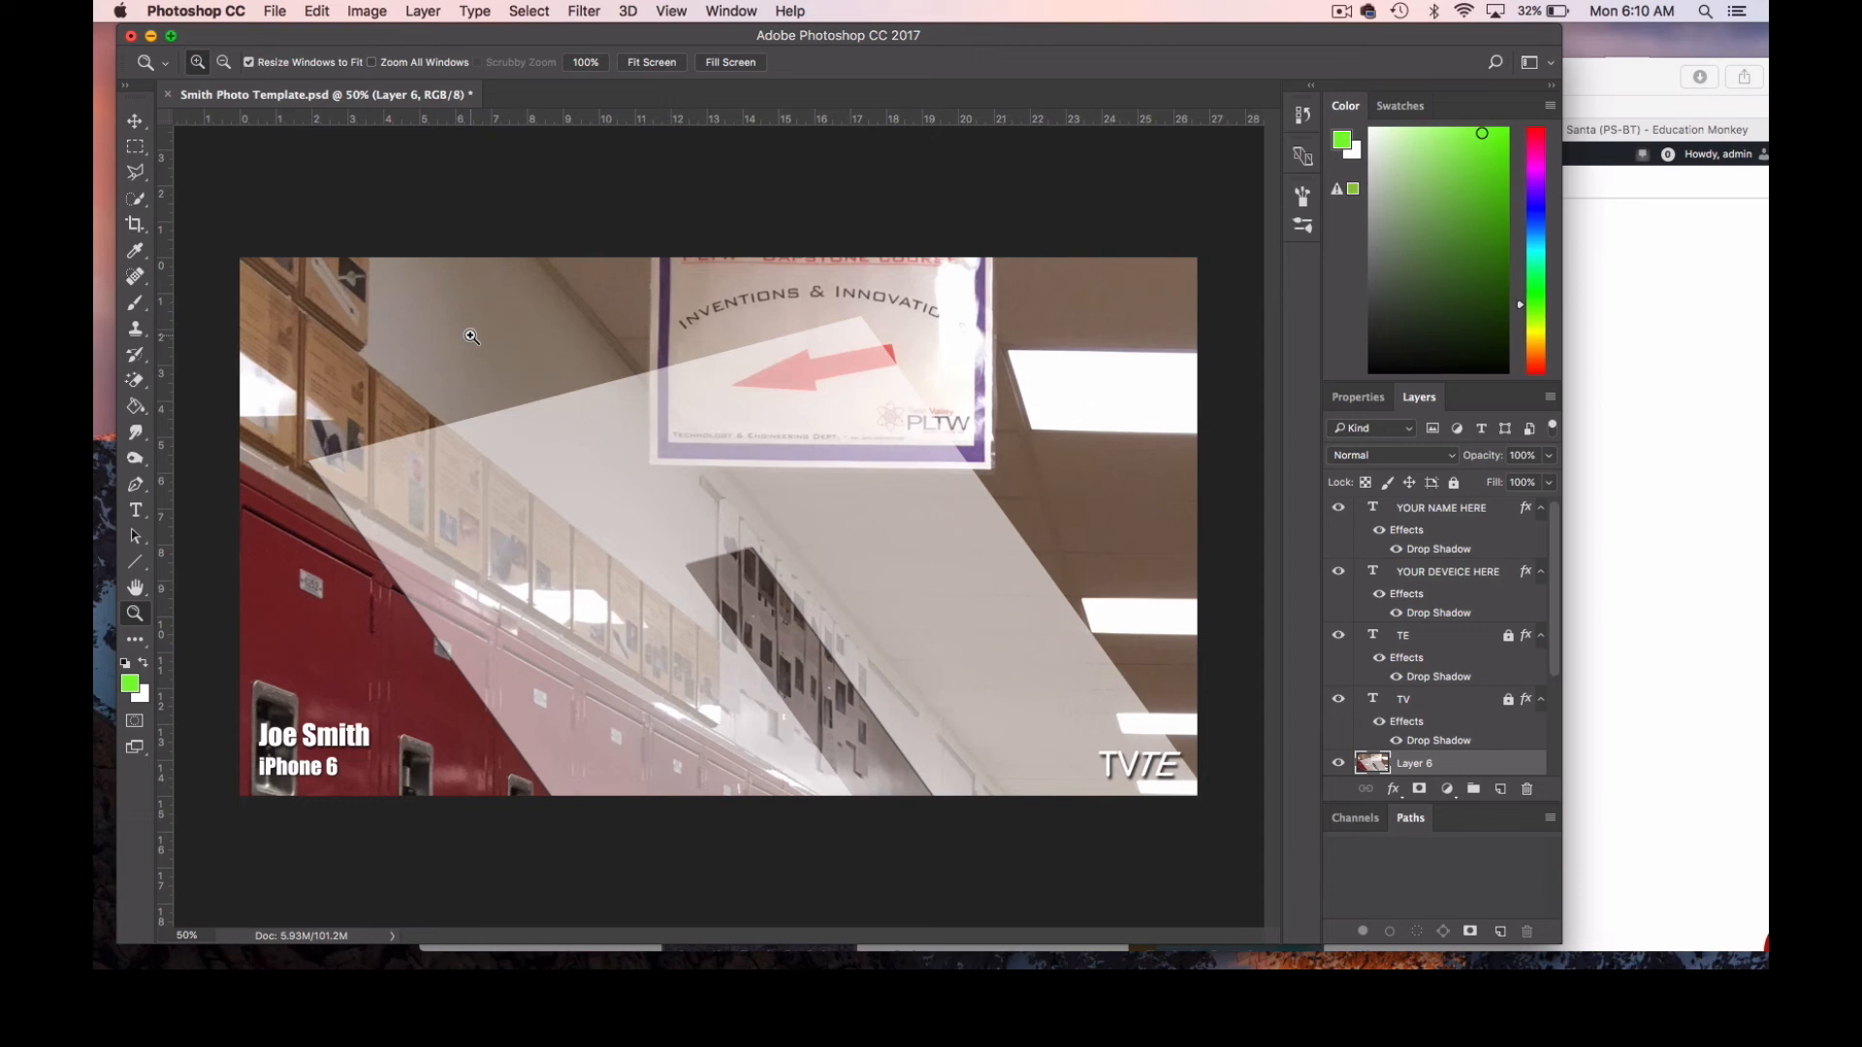
# Free-transform the oversized hallway image, shrinking it proportionally to about 48.5% and moving it back over the canvas.
pyautogui.press('super+t')
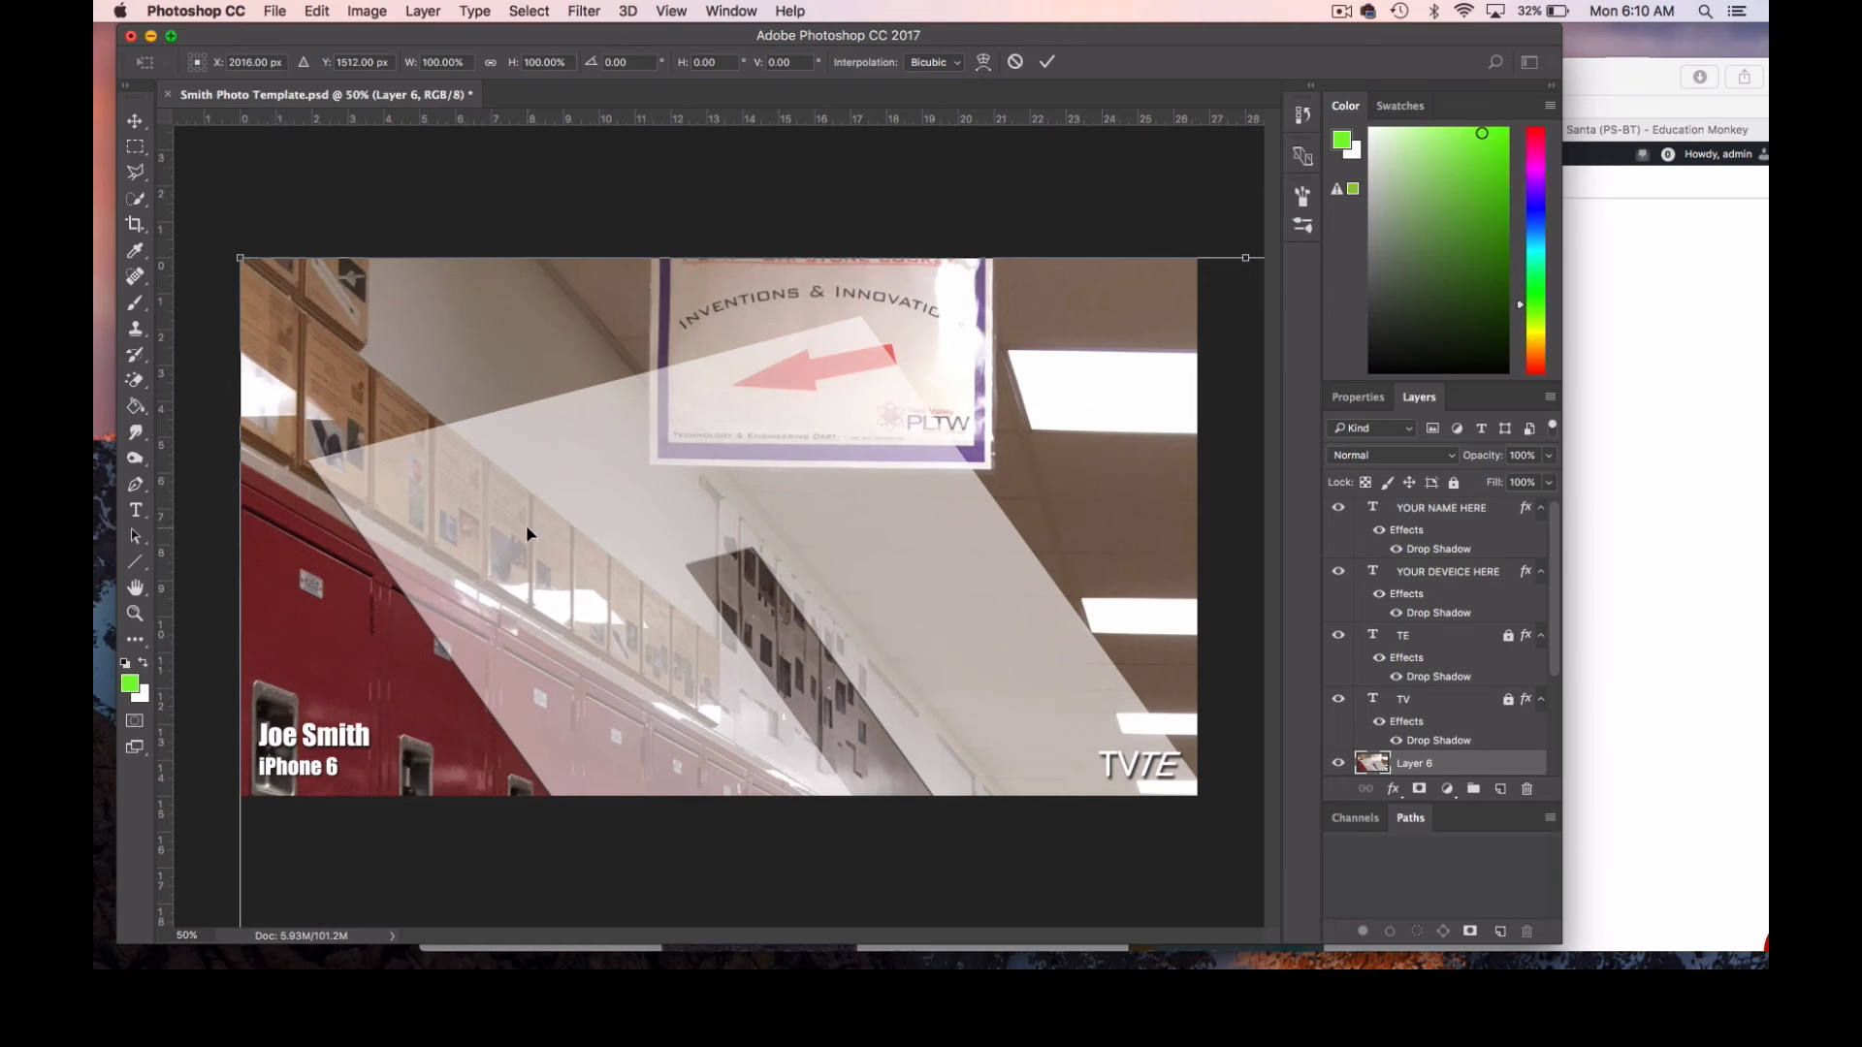
pyautogui.moveTo(240, 259); pyautogui.dragTo(931, 669)
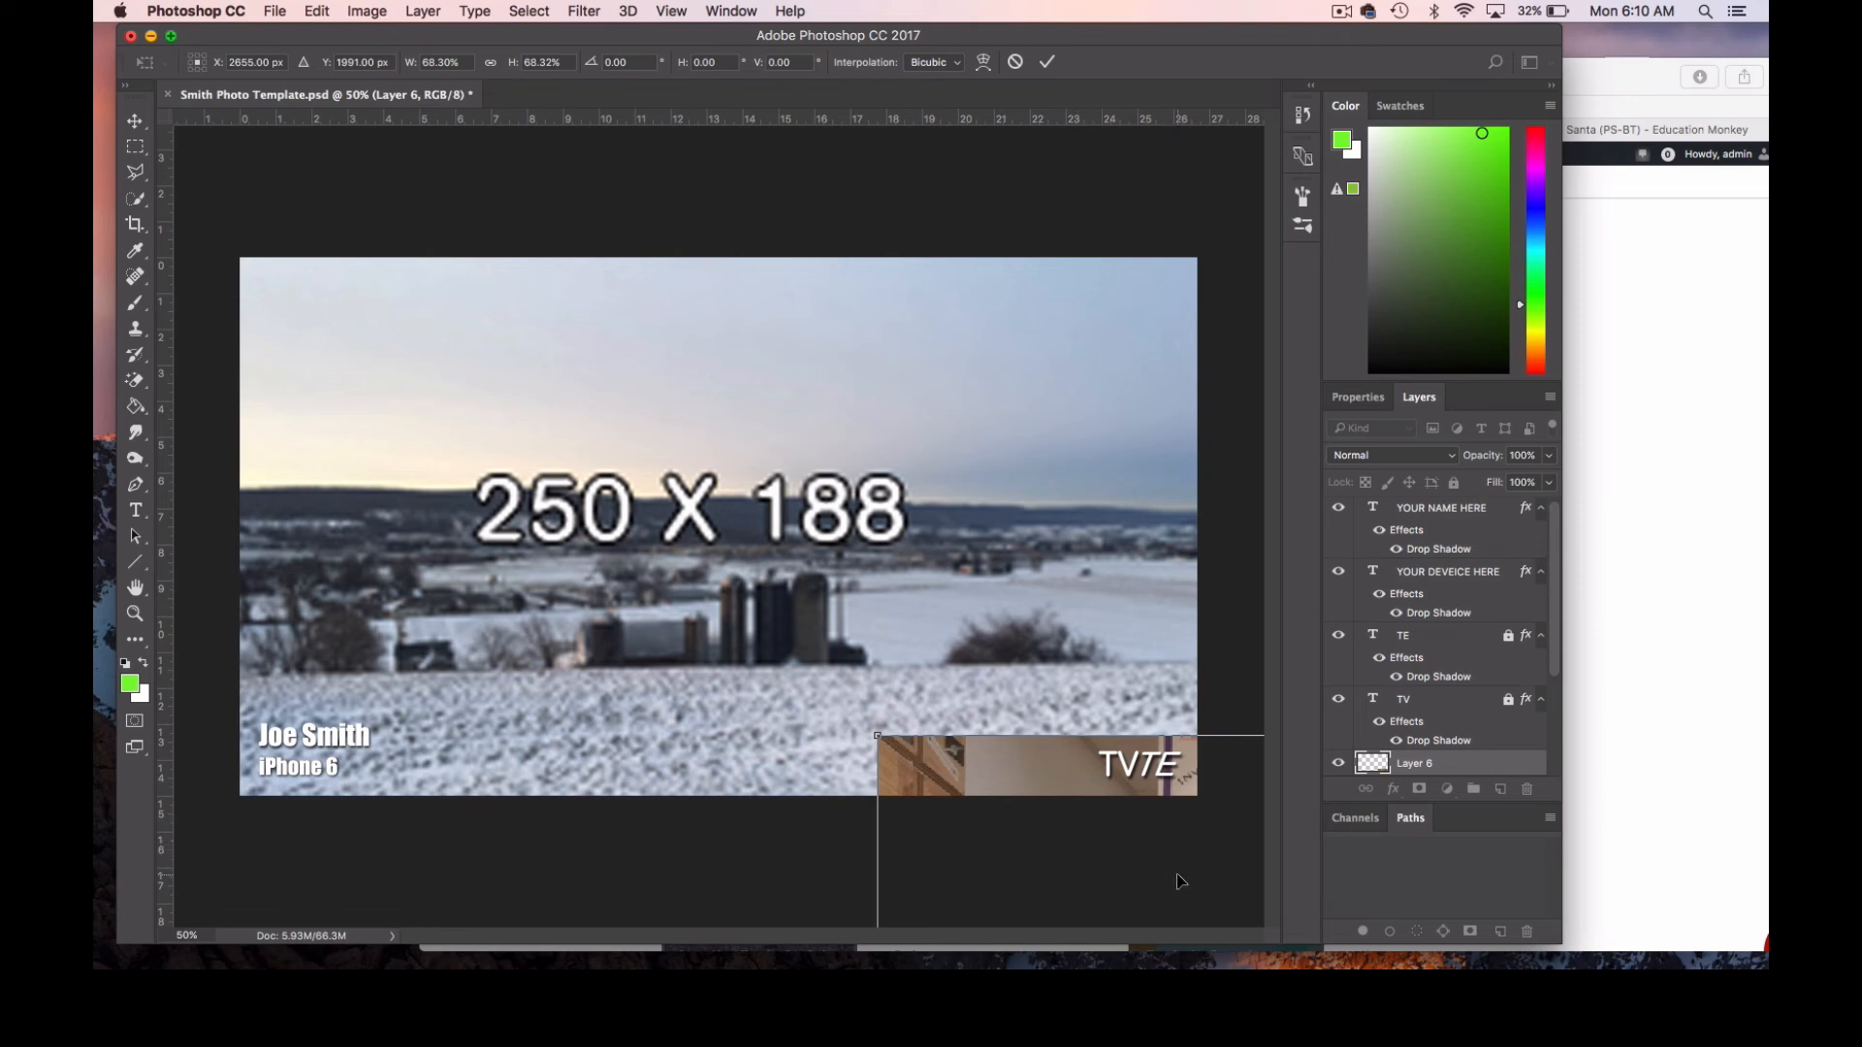
pyautogui.moveTo(1180, 881); pyautogui.dragTo(636, 423)
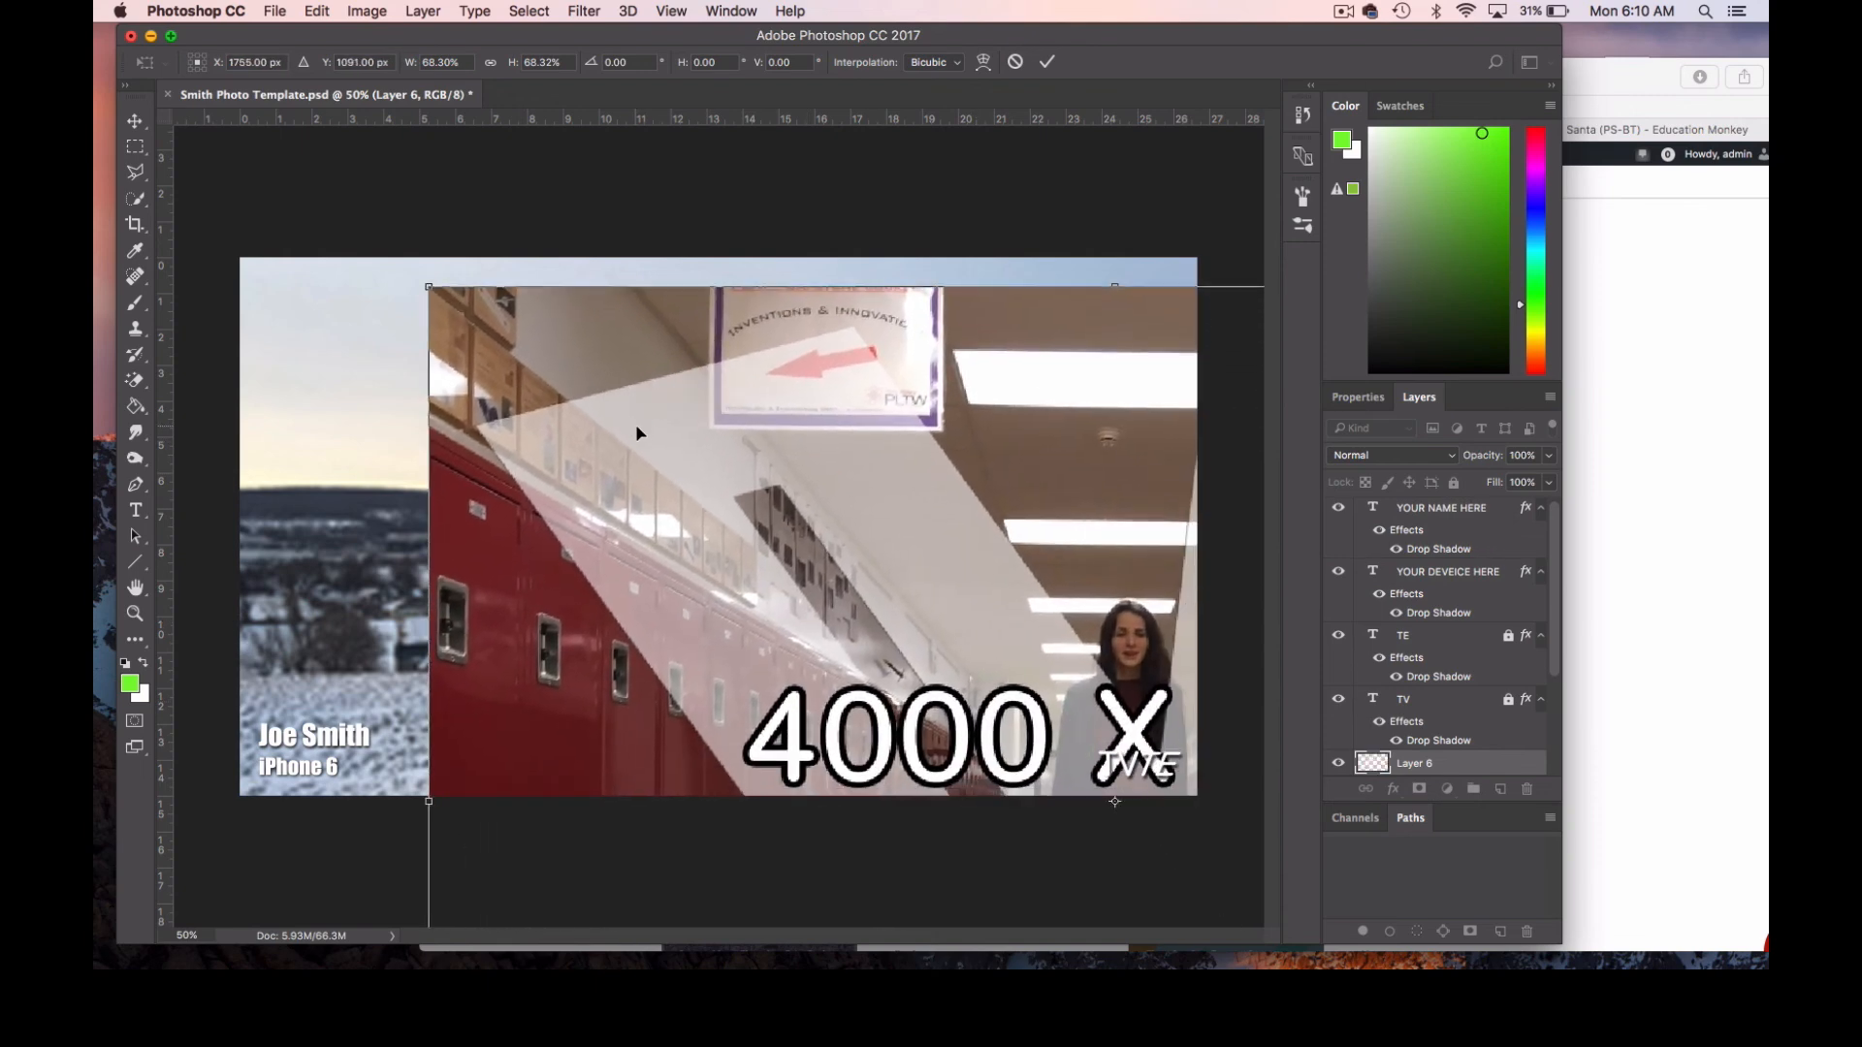
pyautogui.moveTo(485, 413); pyautogui.dragTo(345, 278)
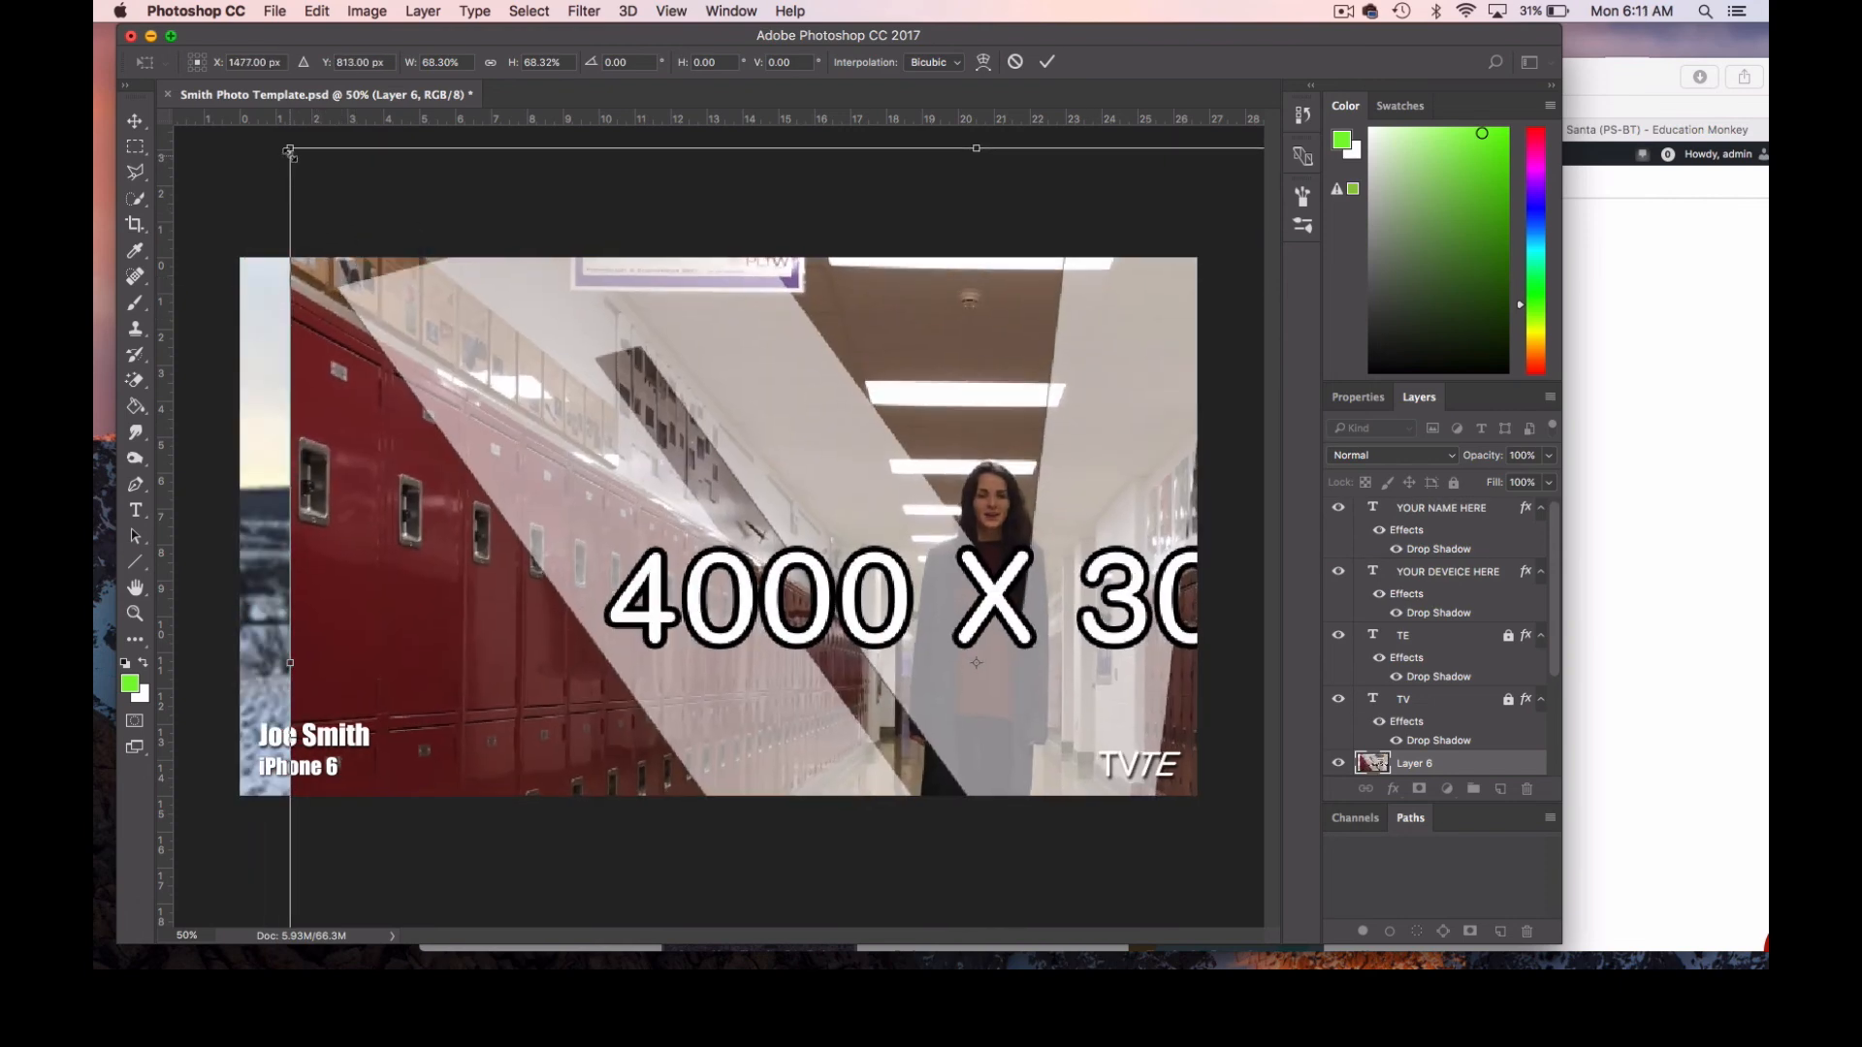
pyautogui.moveTo(289, 151); pyautogui.dragTo(685, 445)
pyautogui.moveTo(848, 606); pyautogui.dragTo(417, 346)
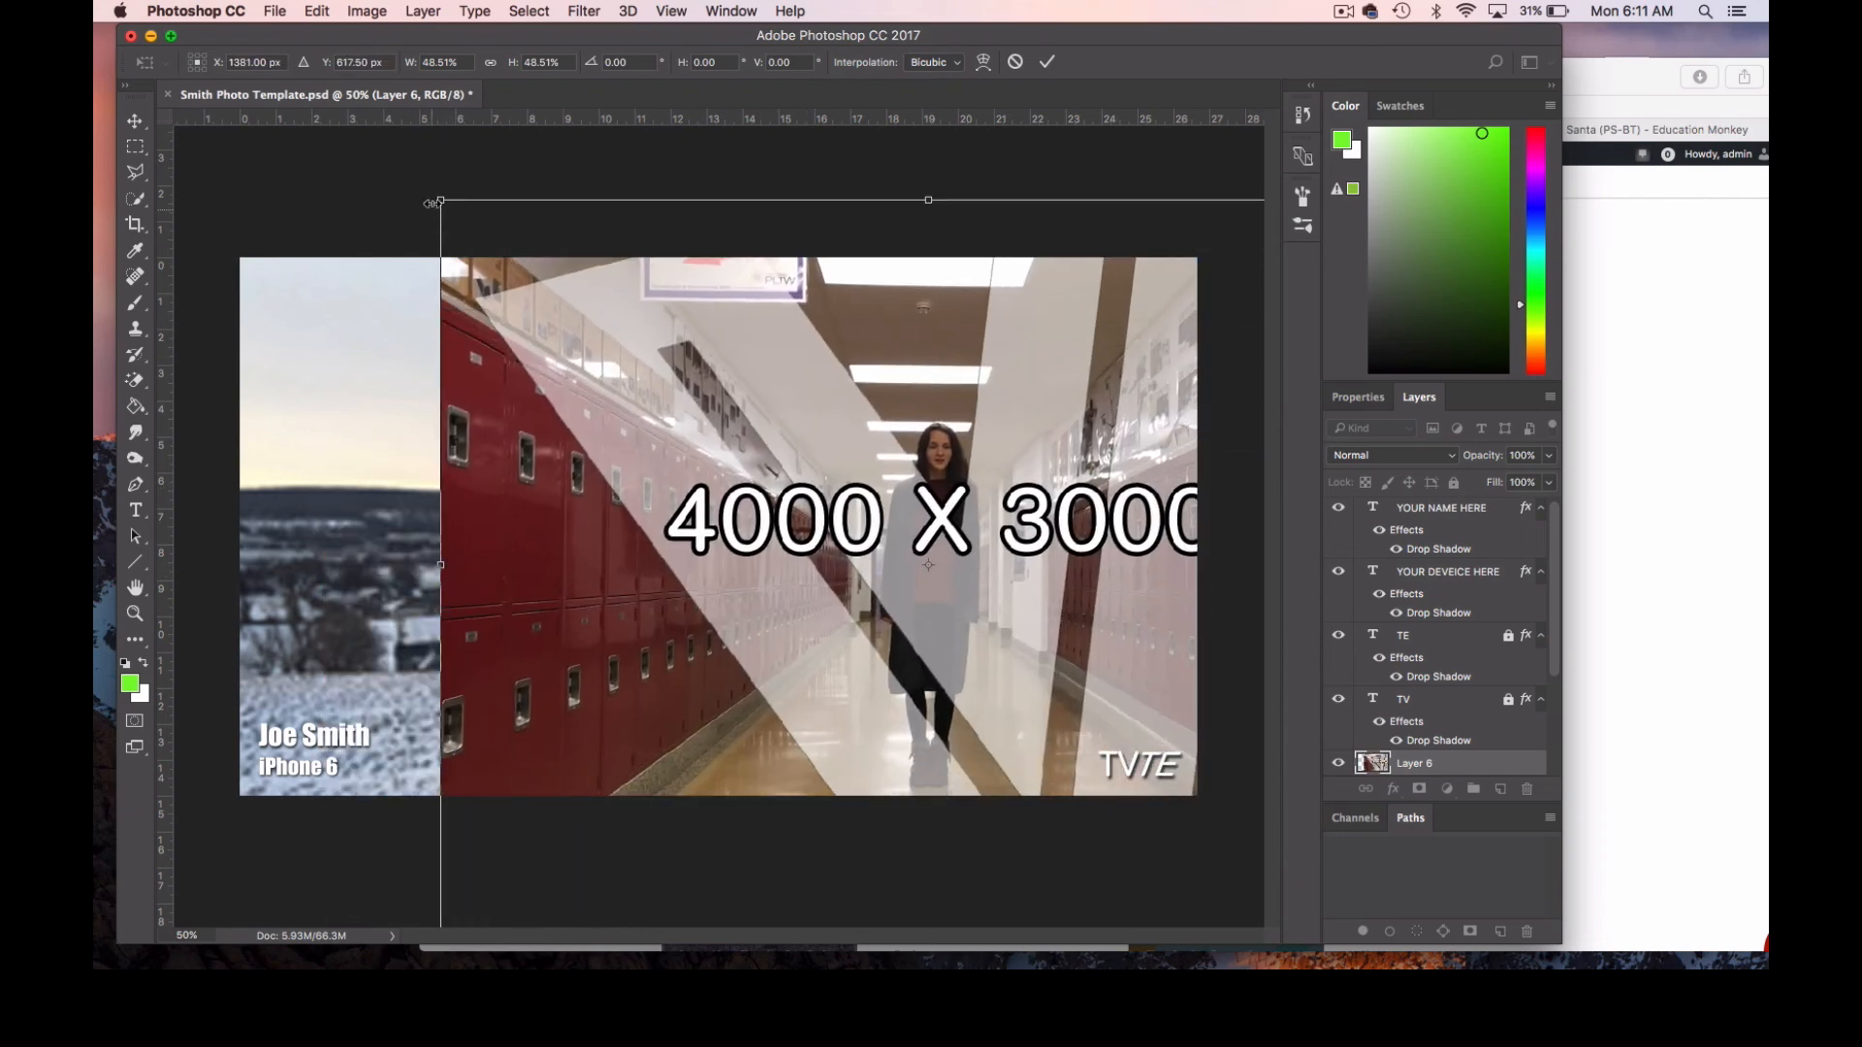
# Rescale the hallway image proportionally to about 49.65%, position it to cover the whole canvas, and apply the transformation.
pyautogui.moveTo(438, 196); pyautogui.dragTo(760, 437)
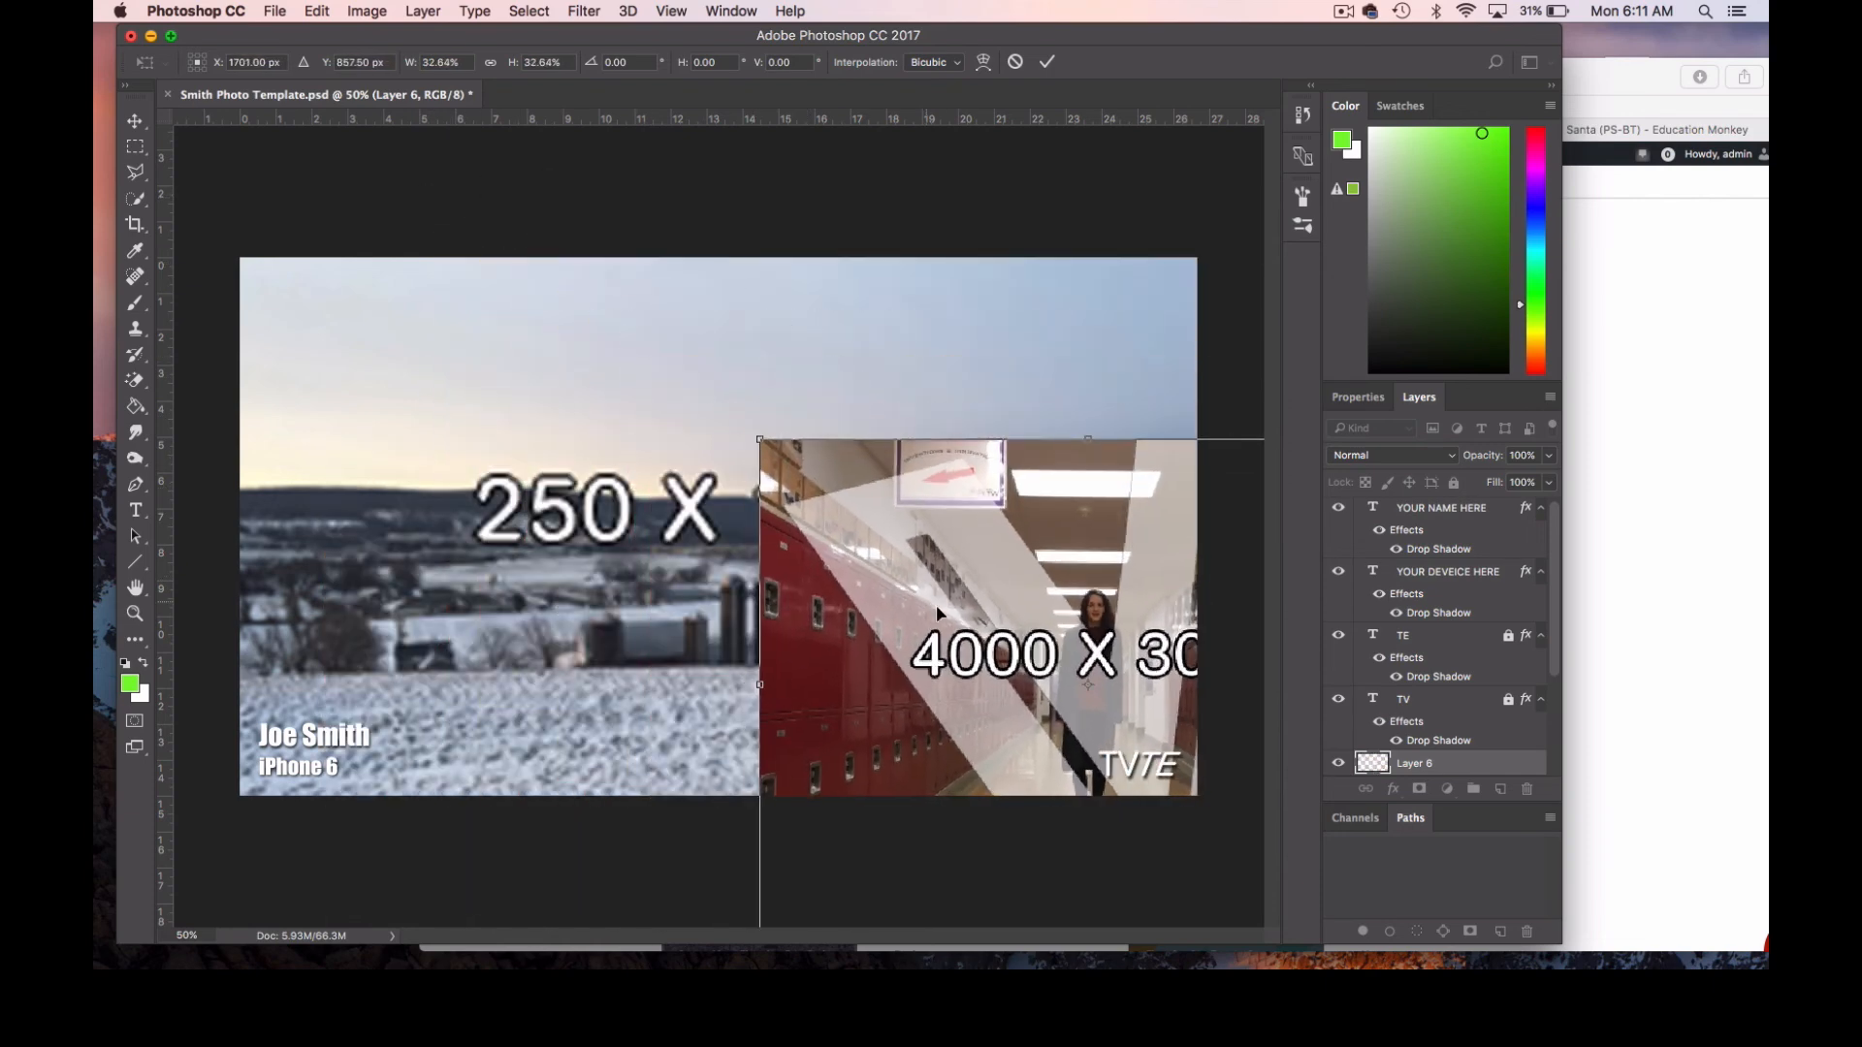
pyautogui.moveTo(935, 603); pyautogui.dragTo(601, 492)
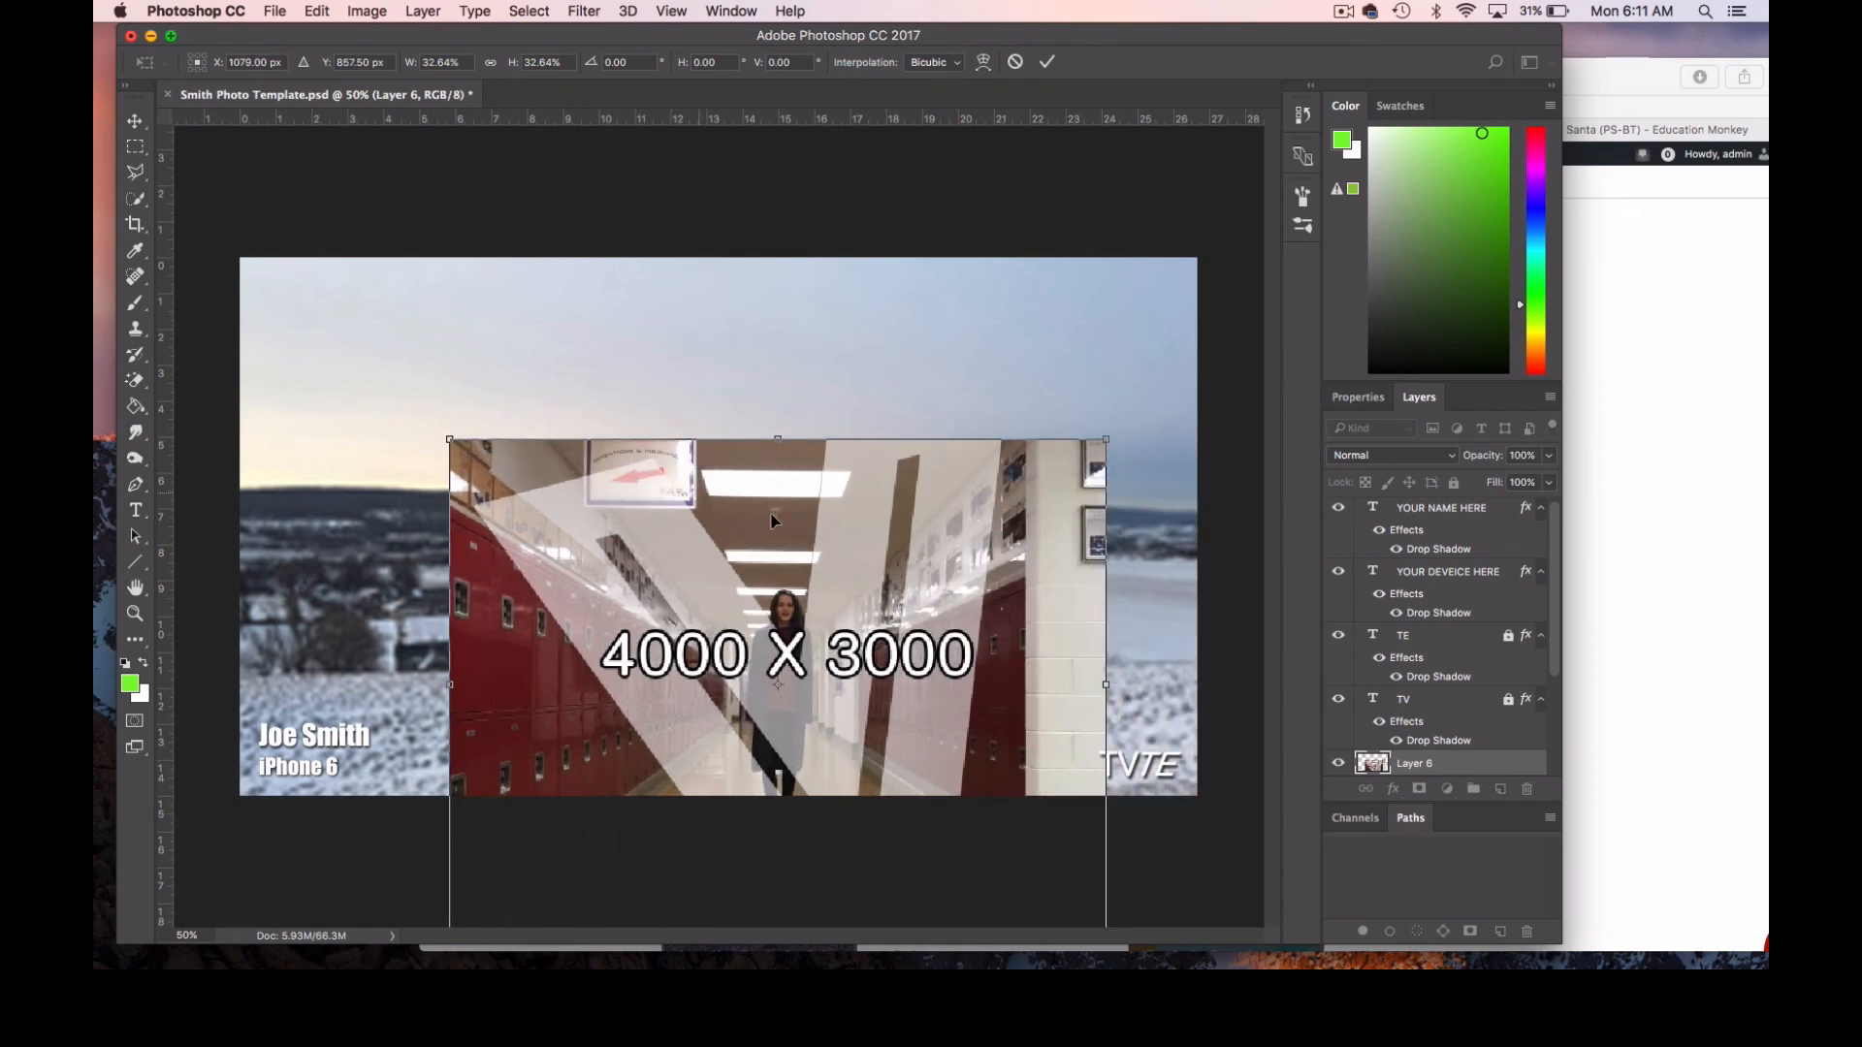
pyautogui.moveTo(448, 438); pyautogui.dragTo(220, 226)
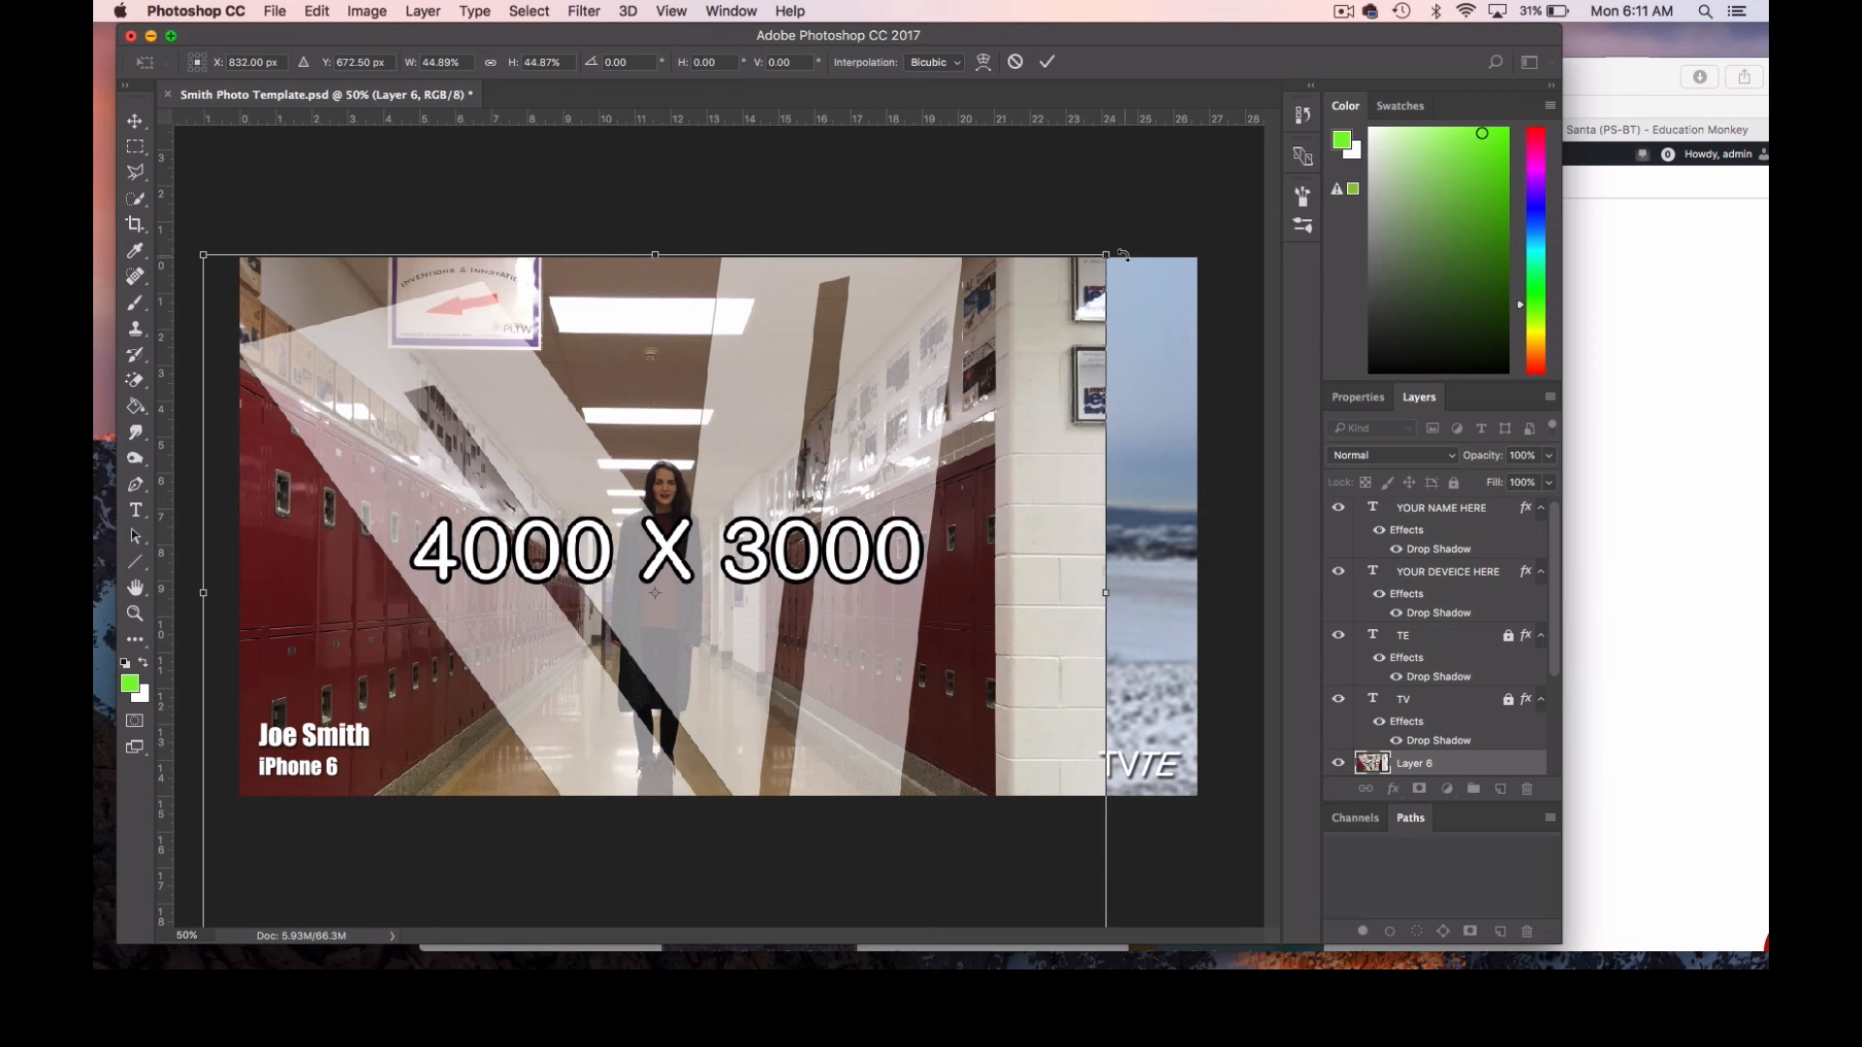
pyautogui.moveTo(1115, 258); pyautogui.dragTo(1203, 184)
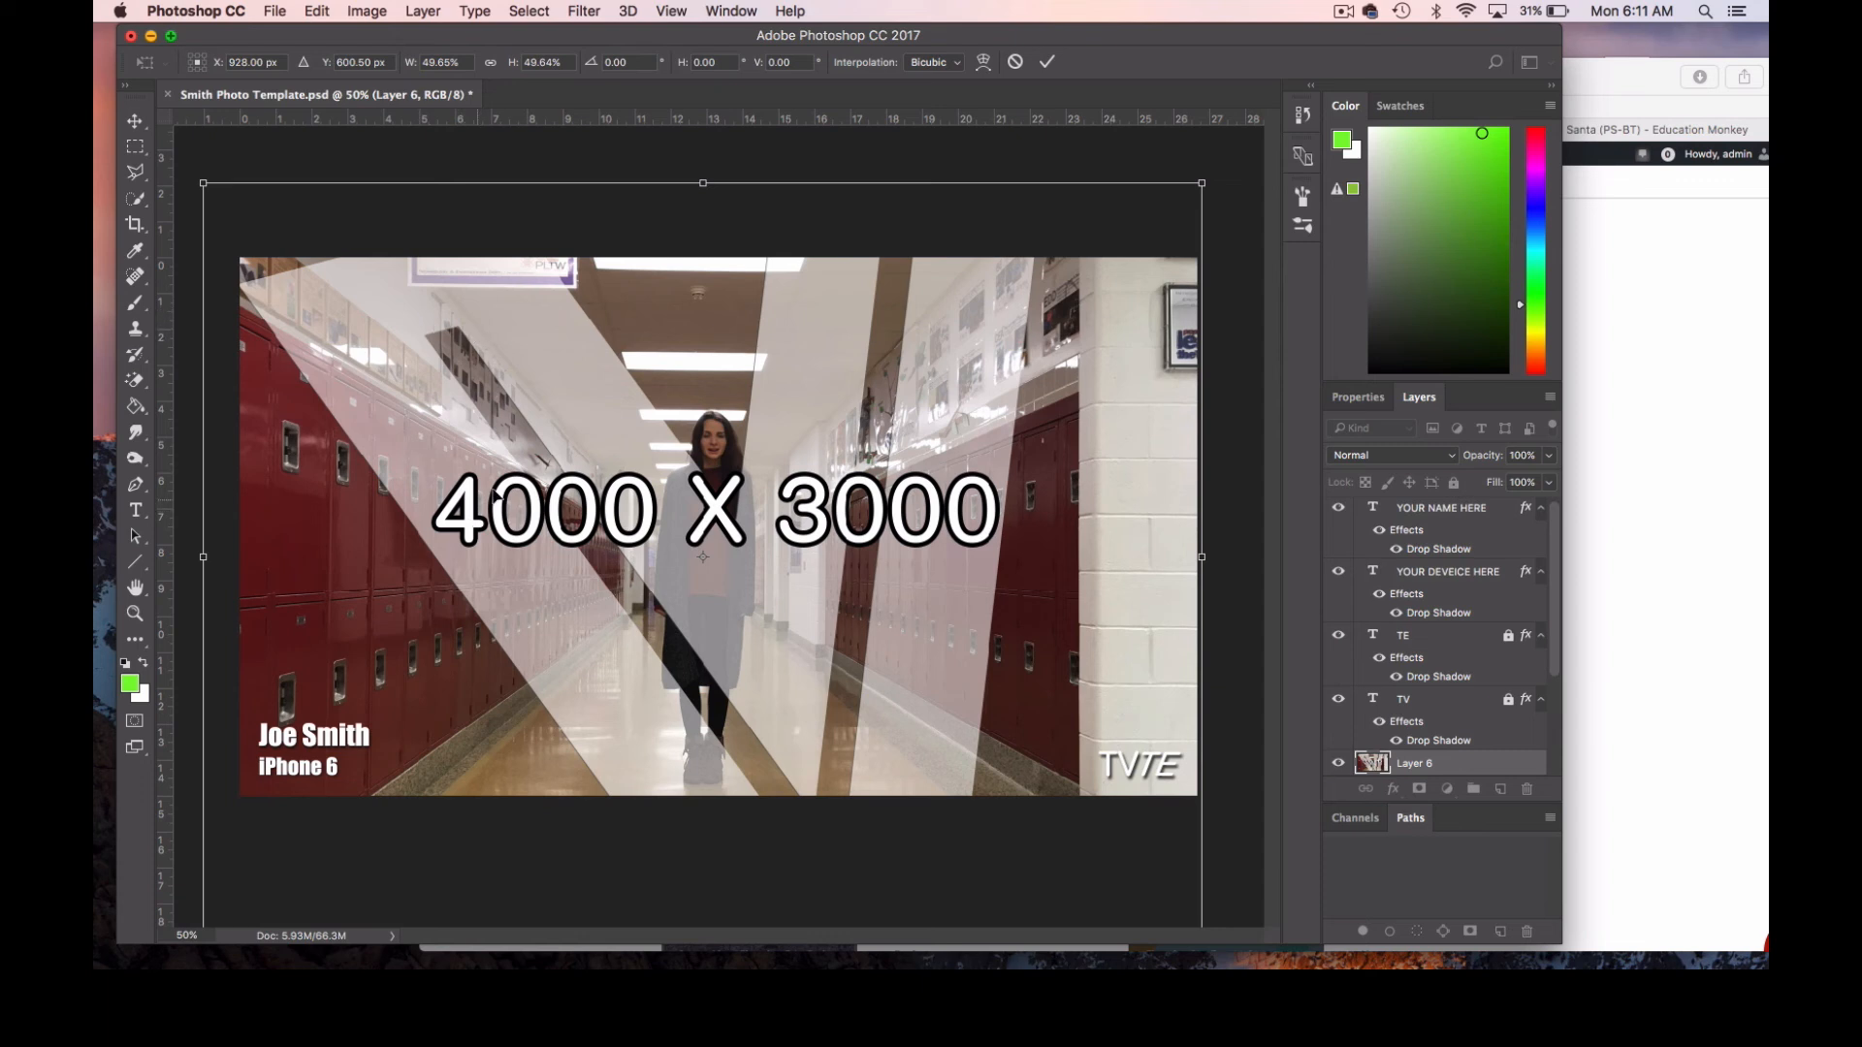
pyautogui.click(134, 120)
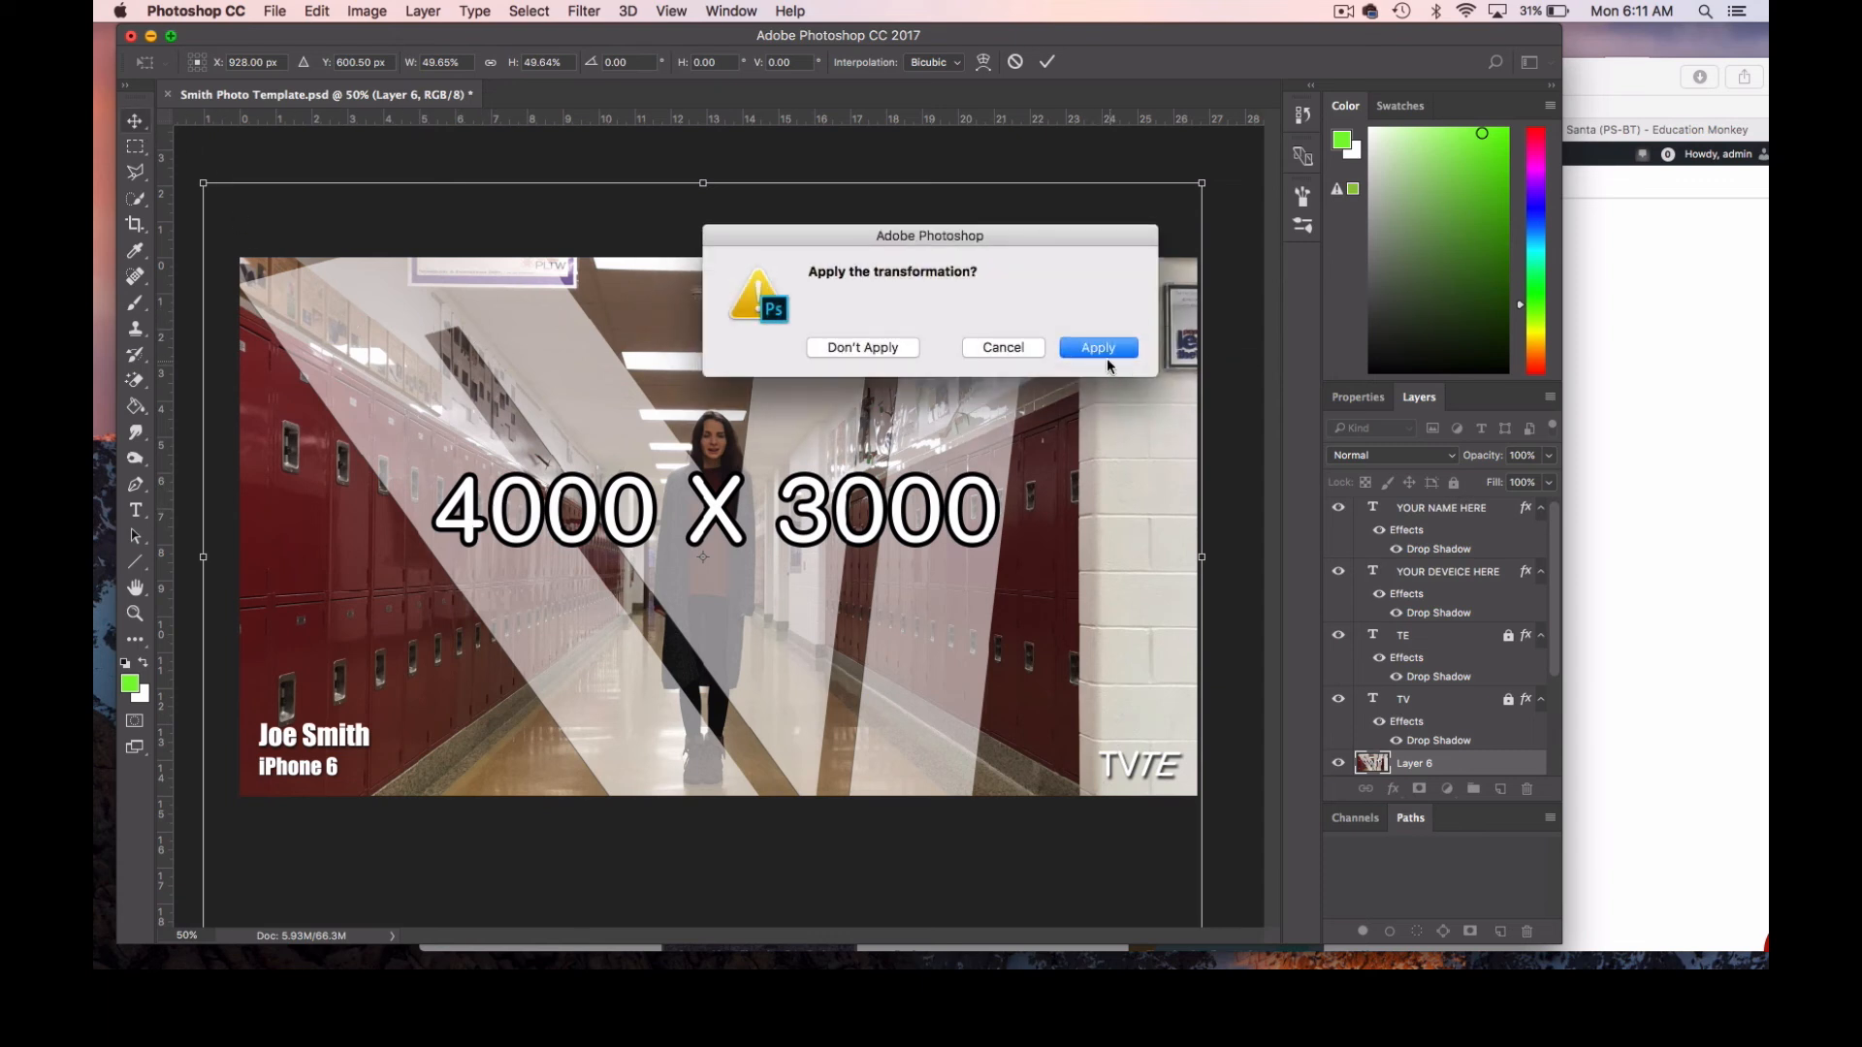
pyautogui.click(1103, 349)
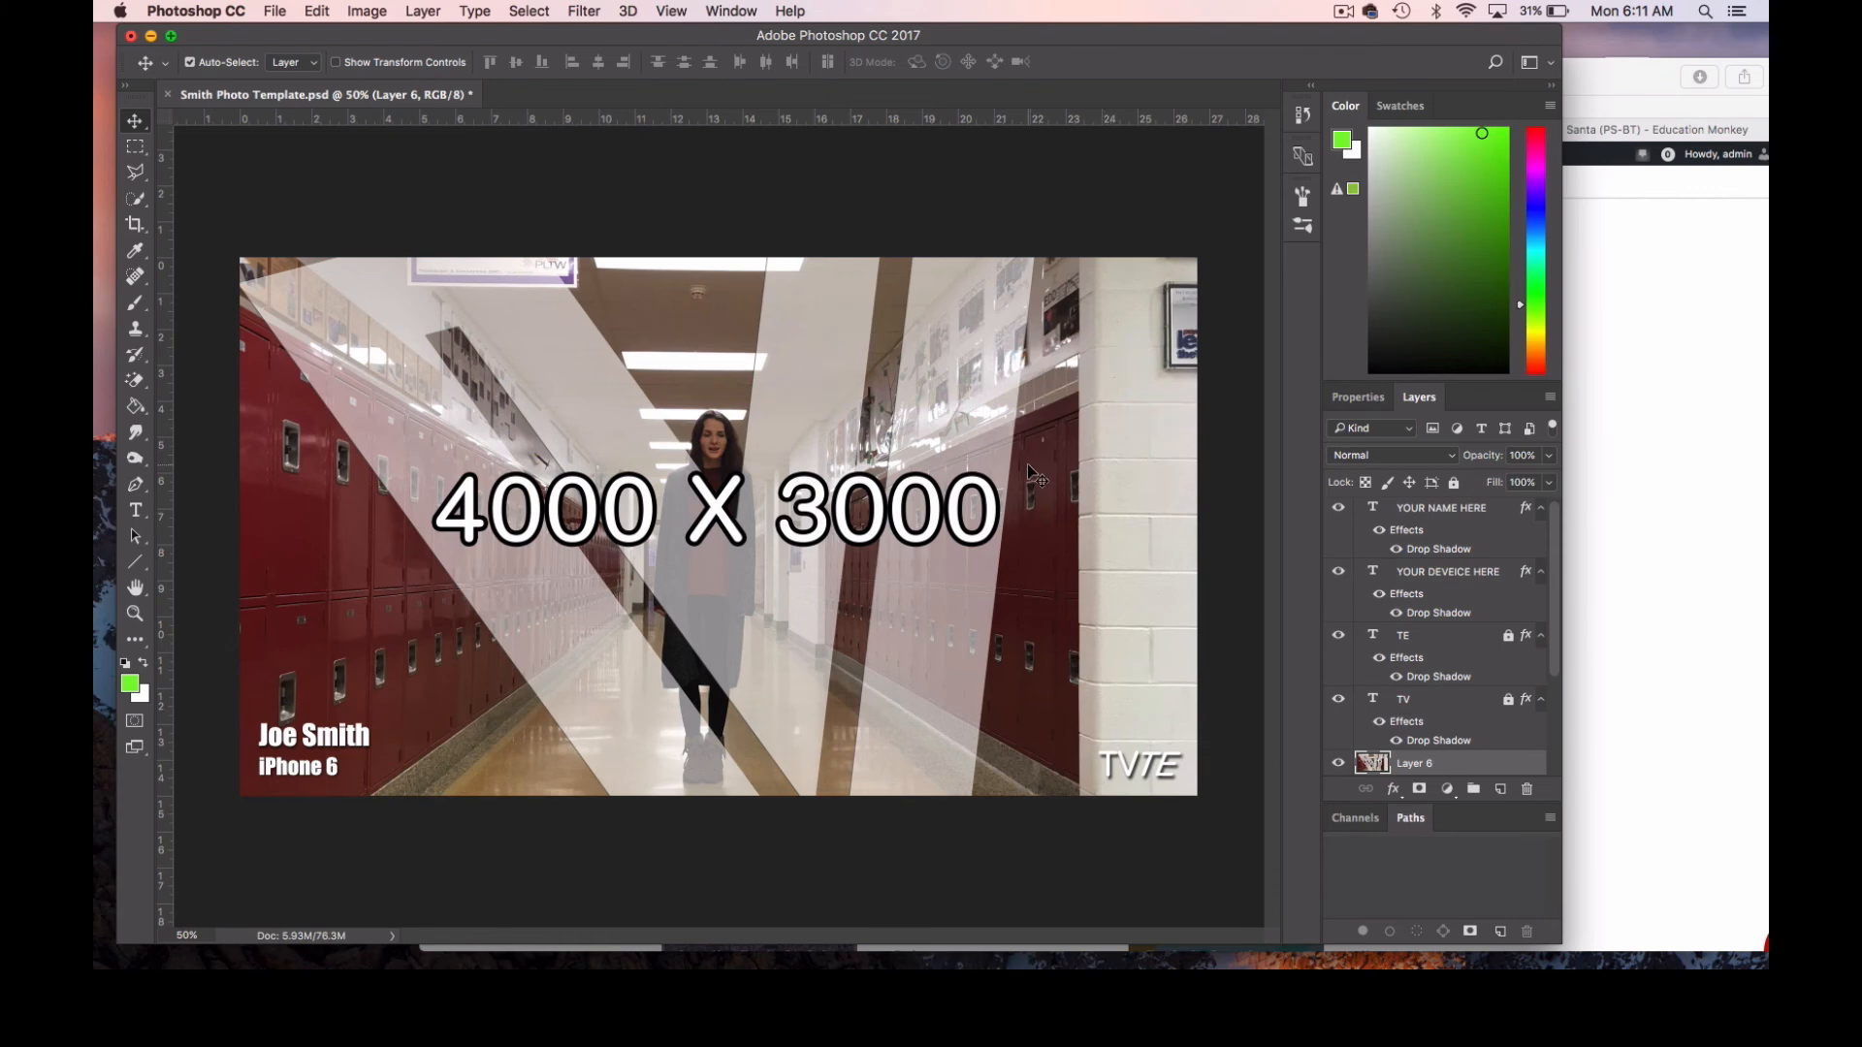
# Undo the hallway image's transformation and paste, and paste the 4000 X 3000 image again at full size.
pyautogui.press('alt+super+z')
pyautogui.press('alt+super+z')
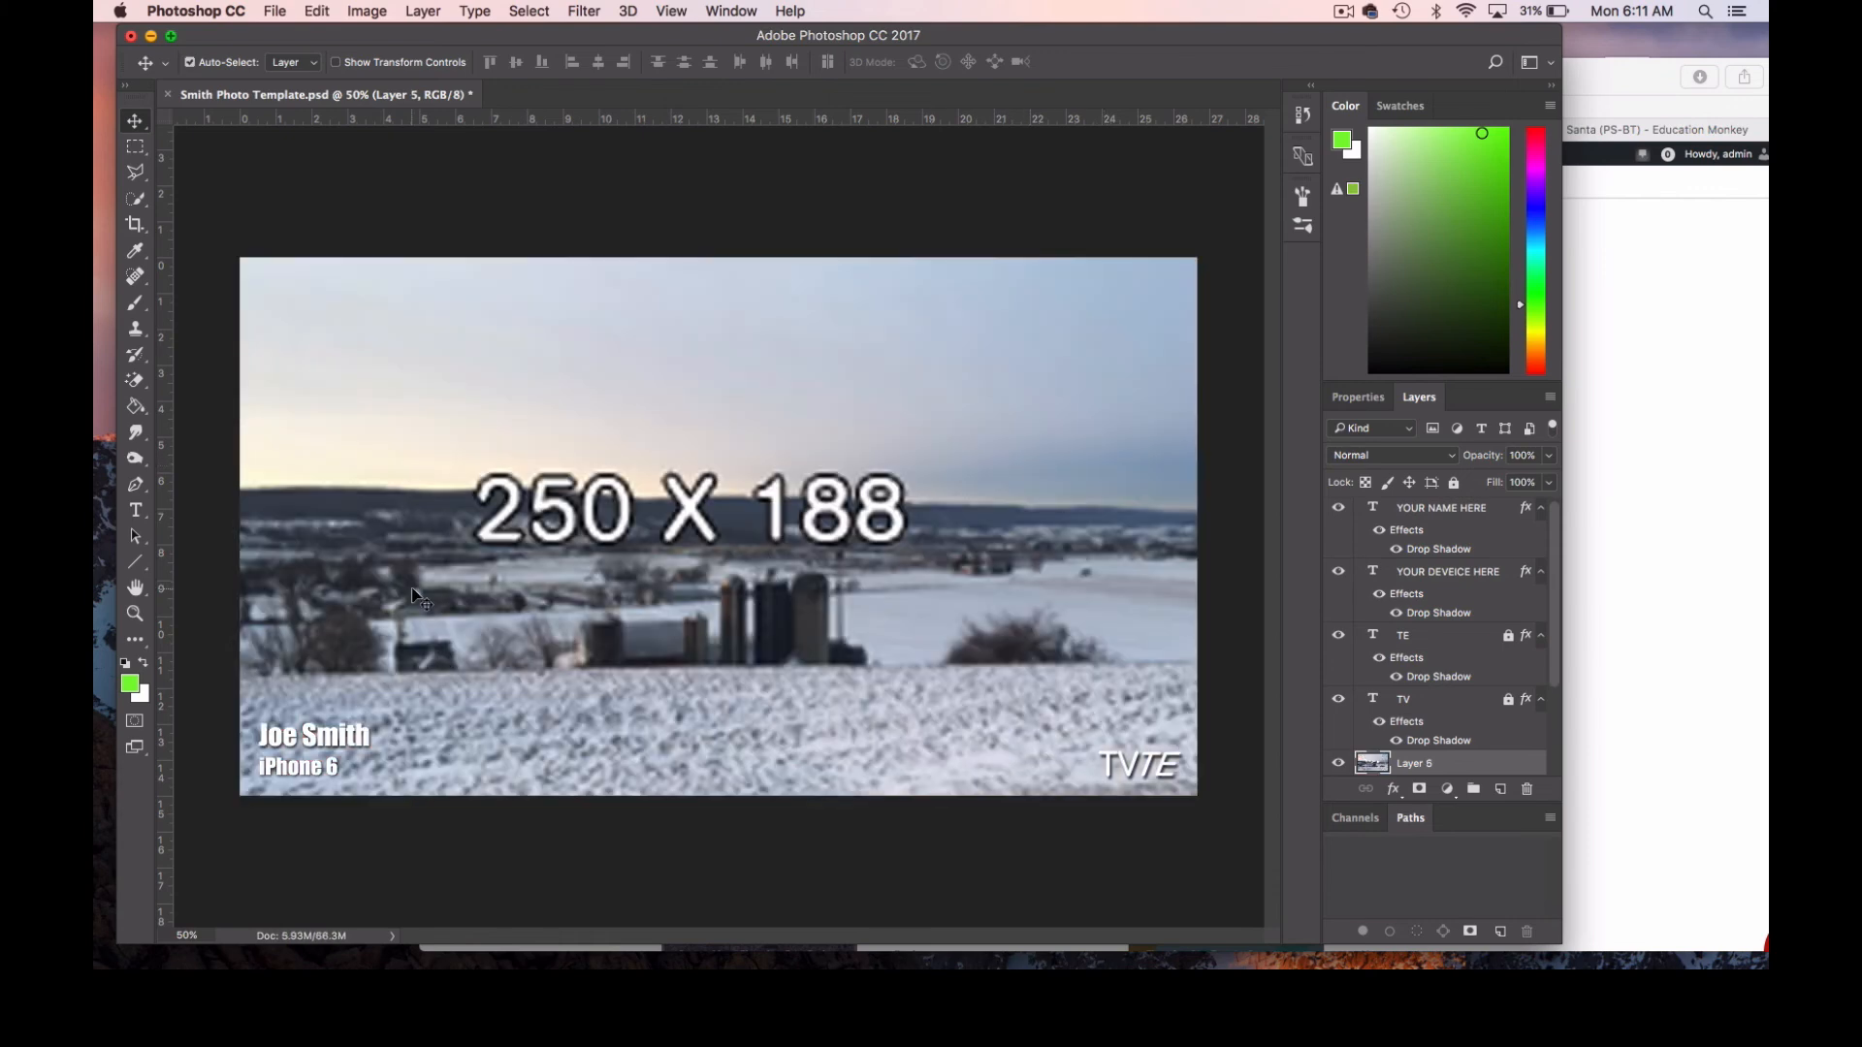
pyautogui.click(135, 613)
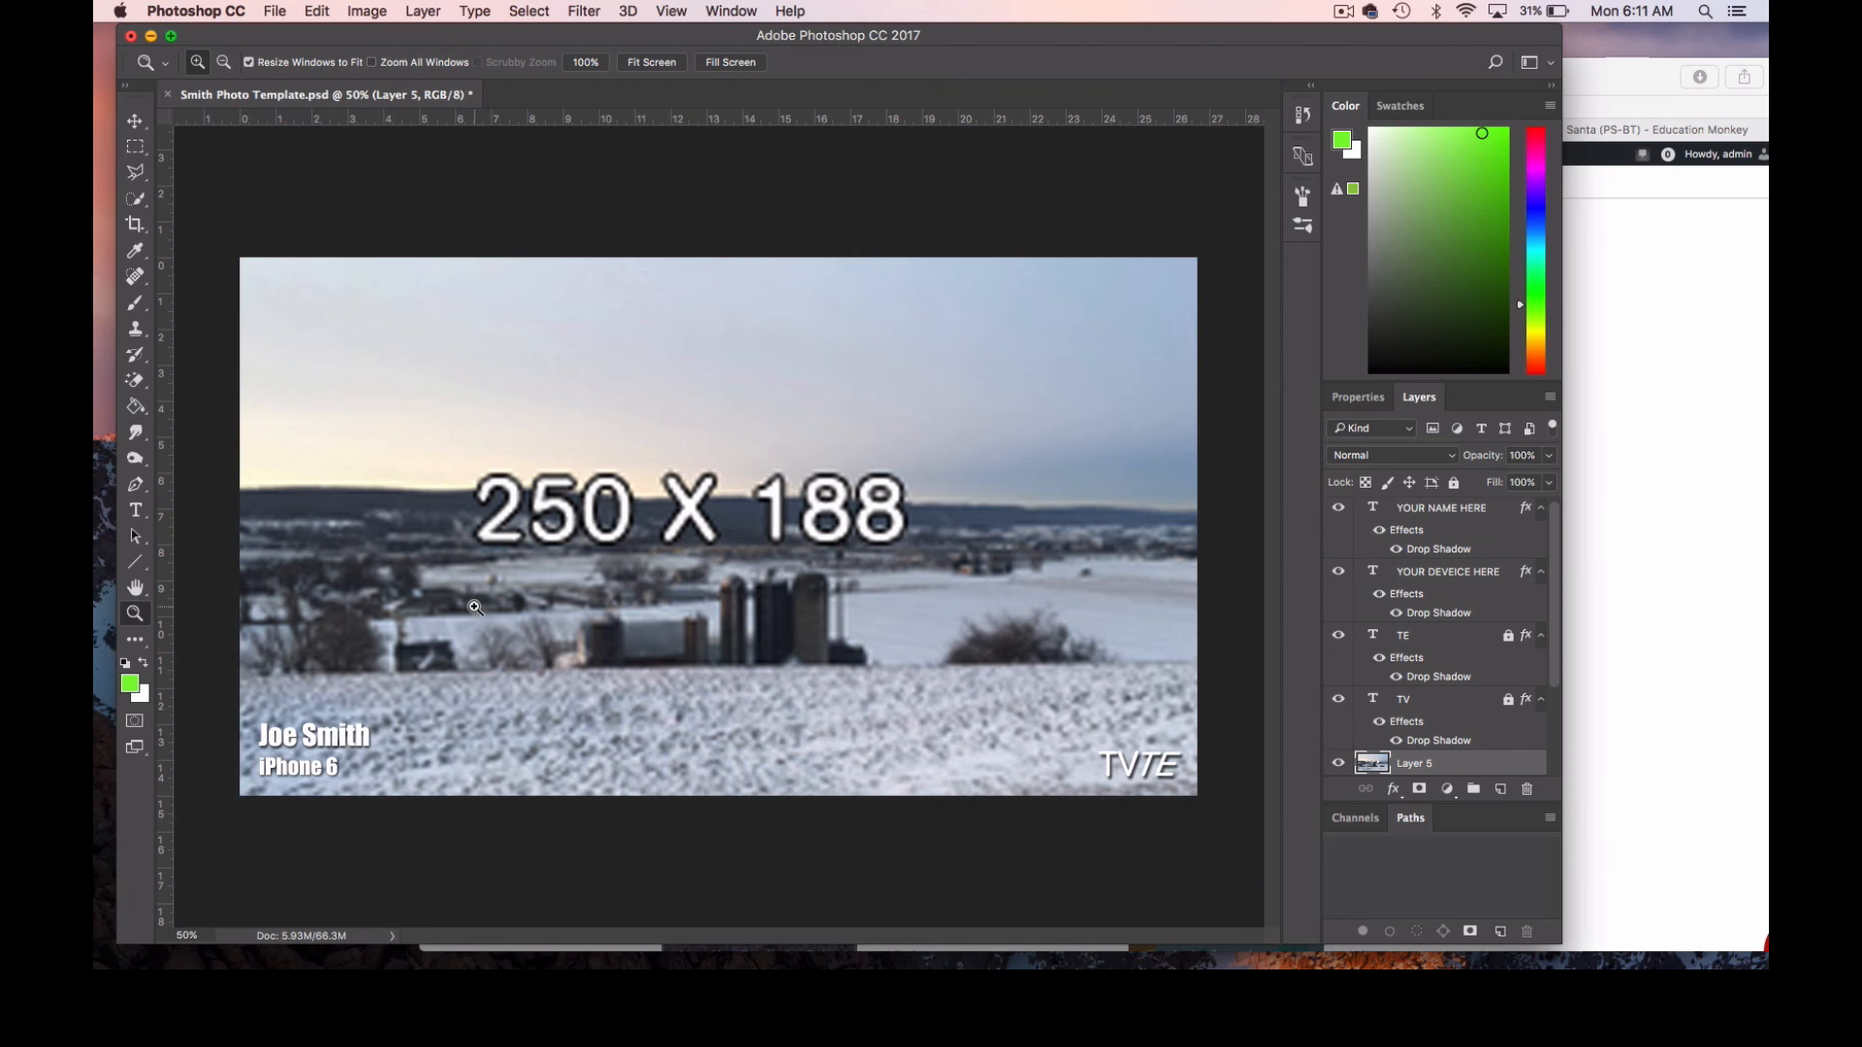
pyautogui.keyDown('alt'); pyautogui.click(572, 572); pyautogui.keyUp('alt')
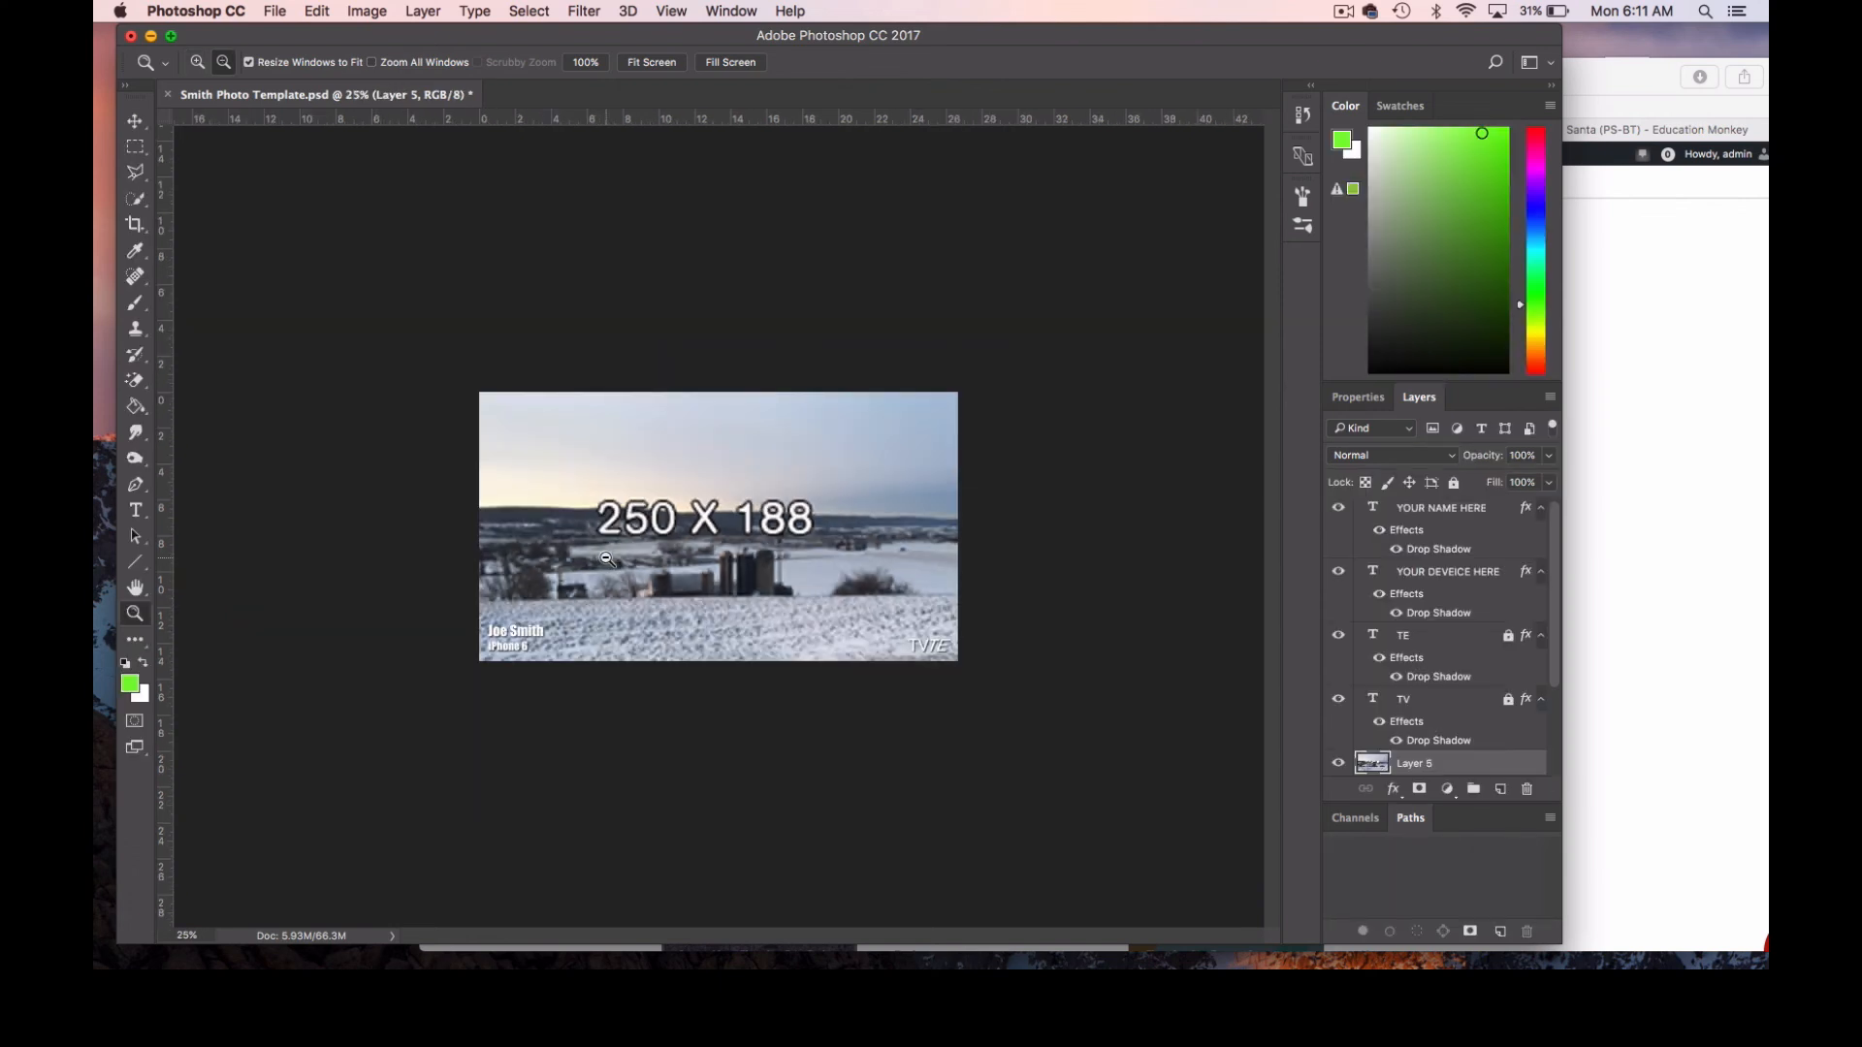
pyautogui.keyDown('alt'); pyautogui.click(606, 560); pyautogui.keyUp('alt')
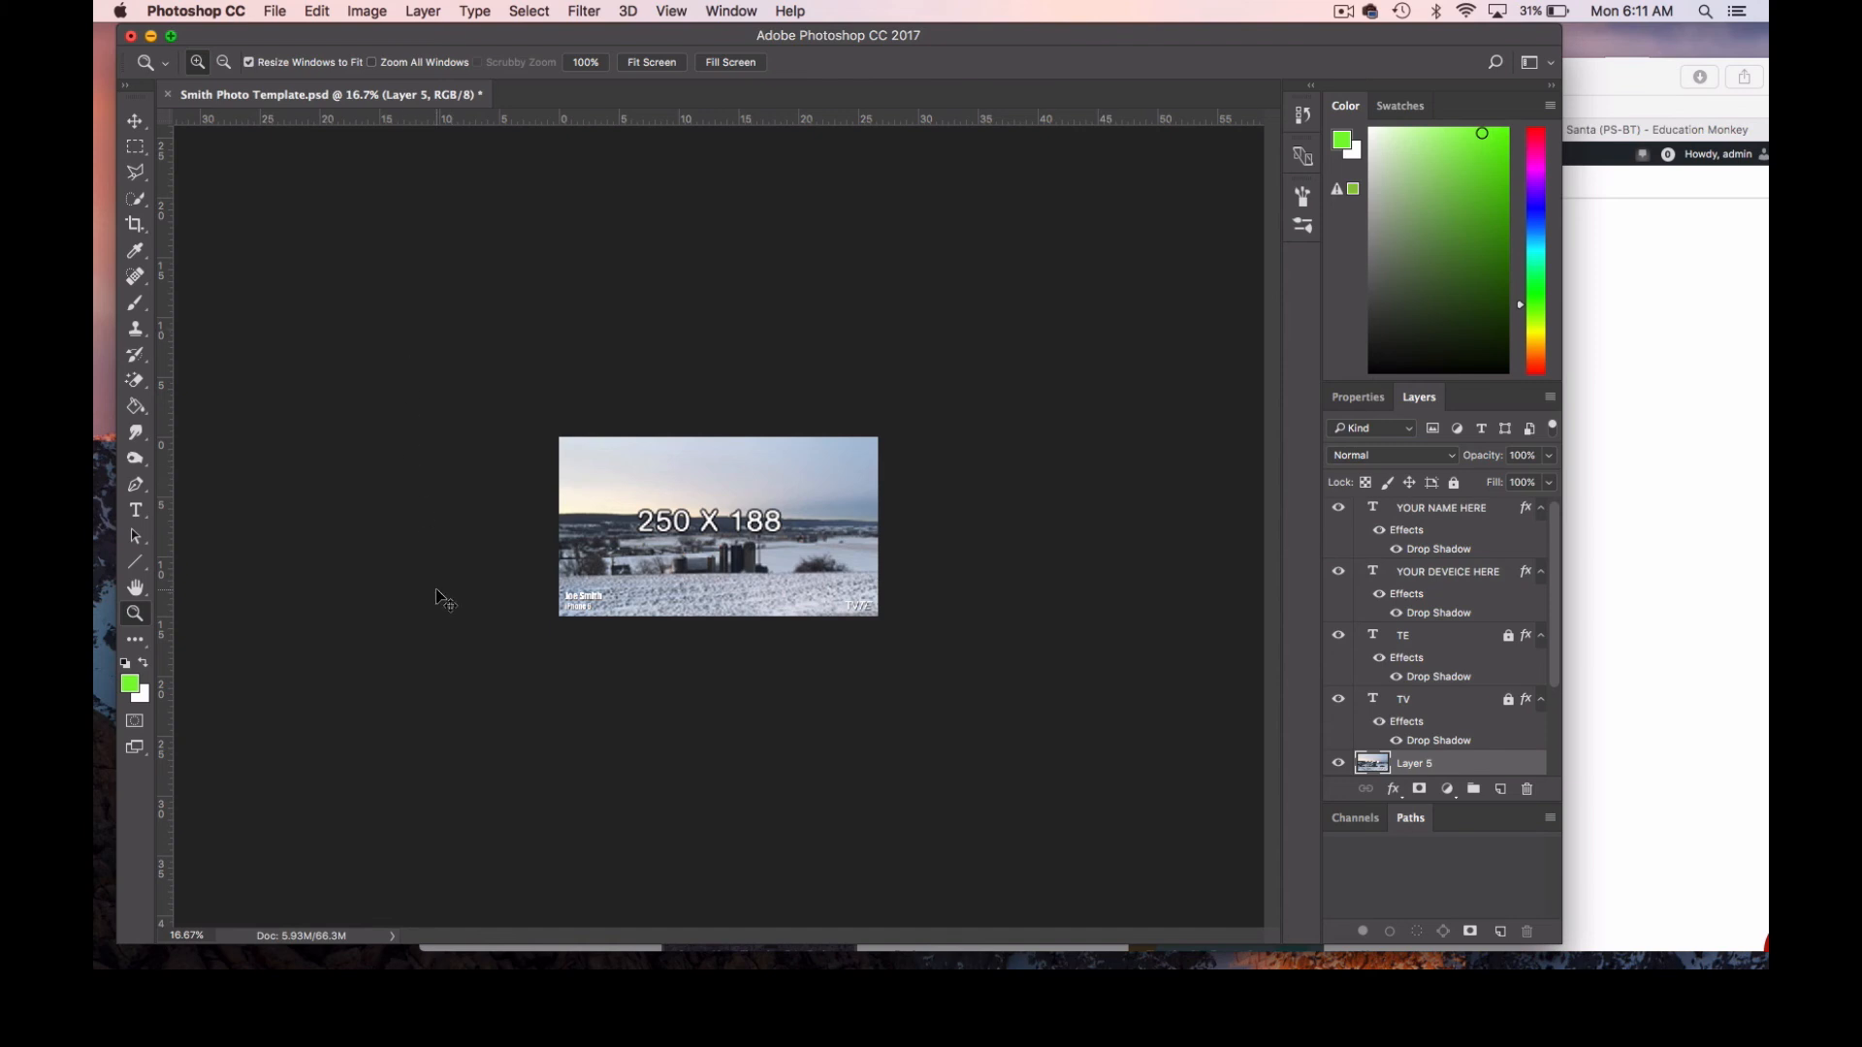
pyautogui.press('super+v')
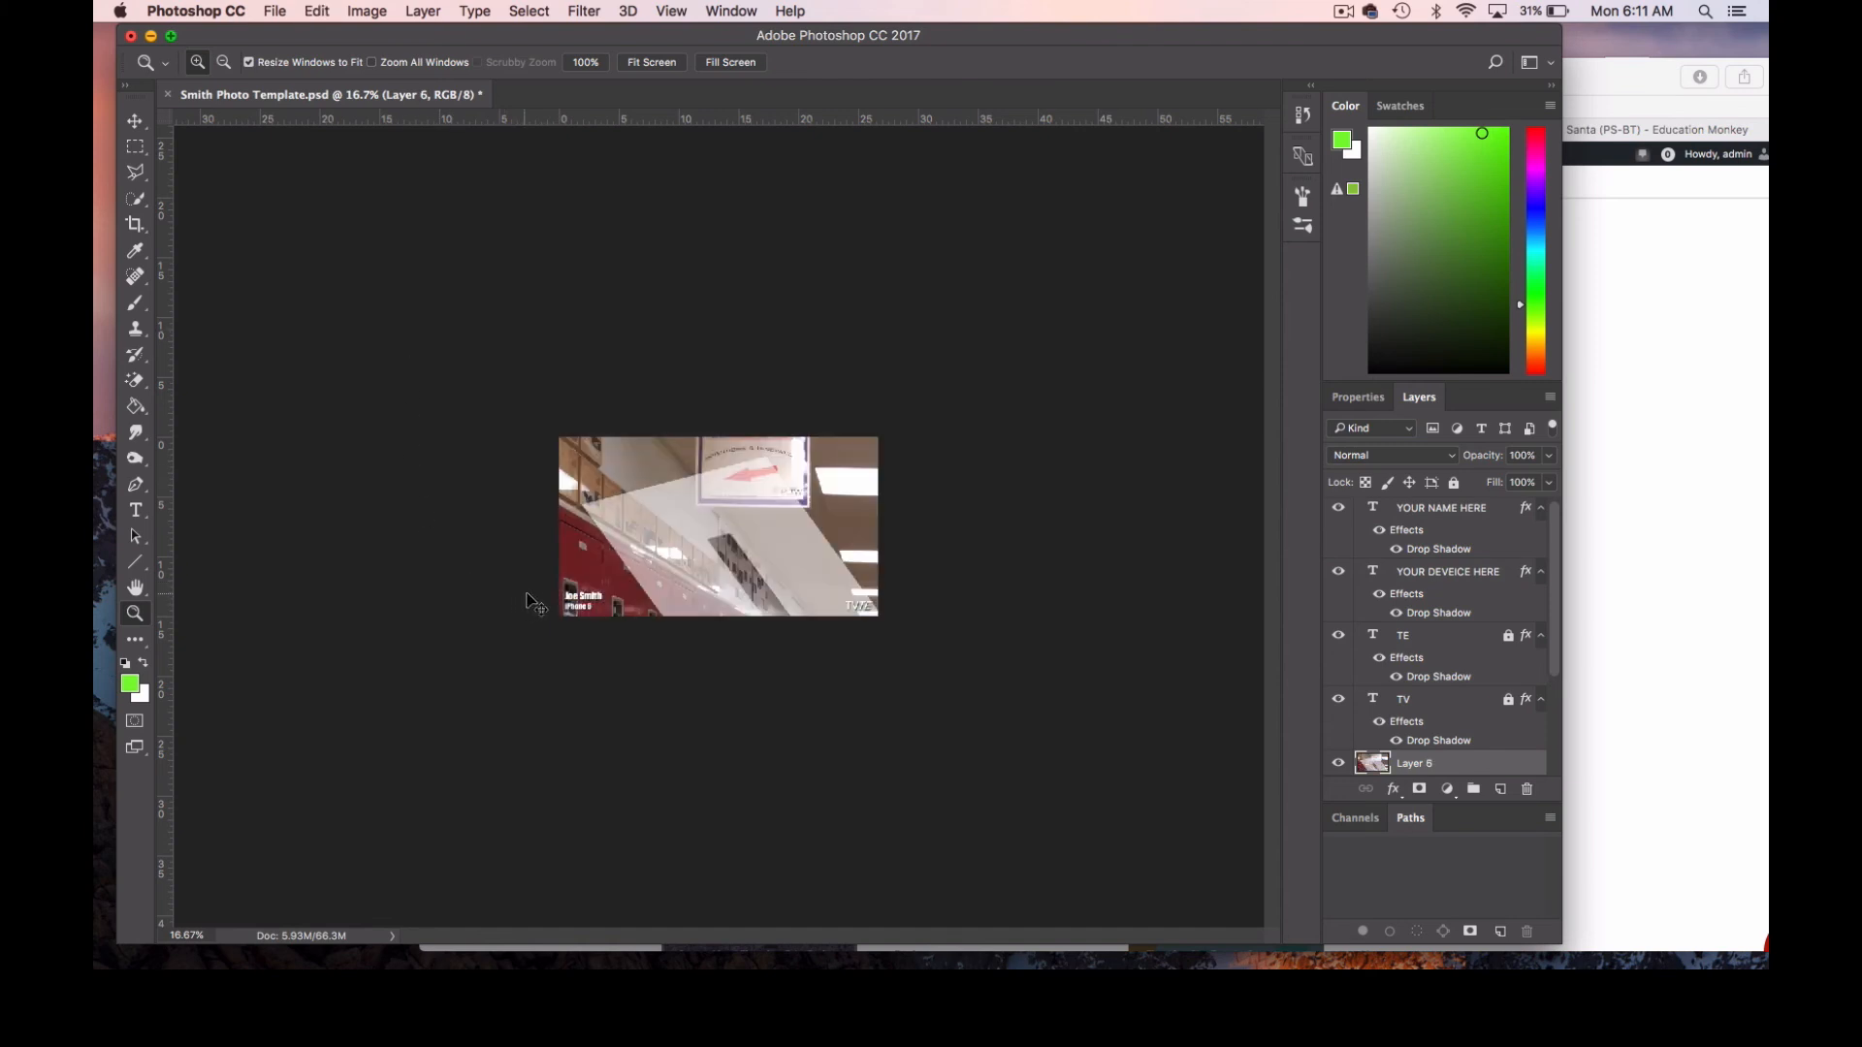
# Free-transform the hallway image proportionally to about 50.3%, apply it, and move it slightly up and left over the canvas.
pyautogui.press('super+t')
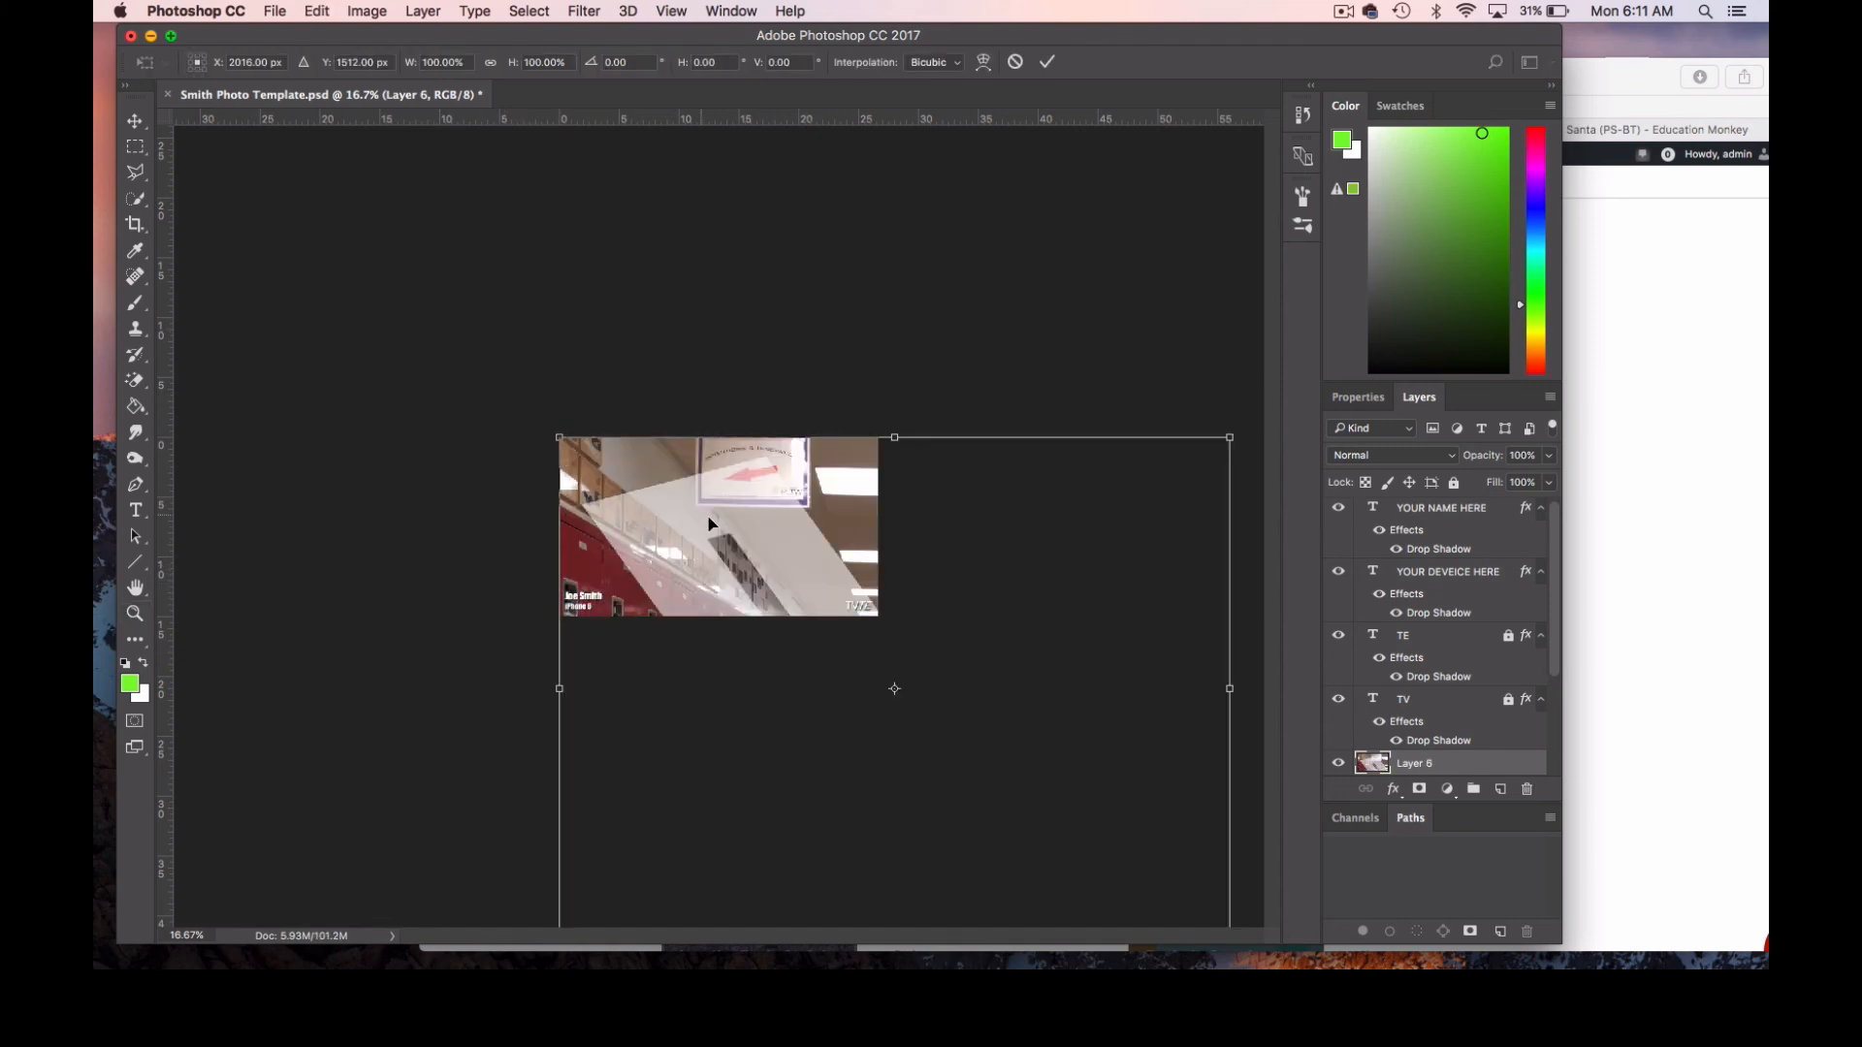
pyautogui.moveTo(732, 572); pyautogui.dragTo(538, 408)
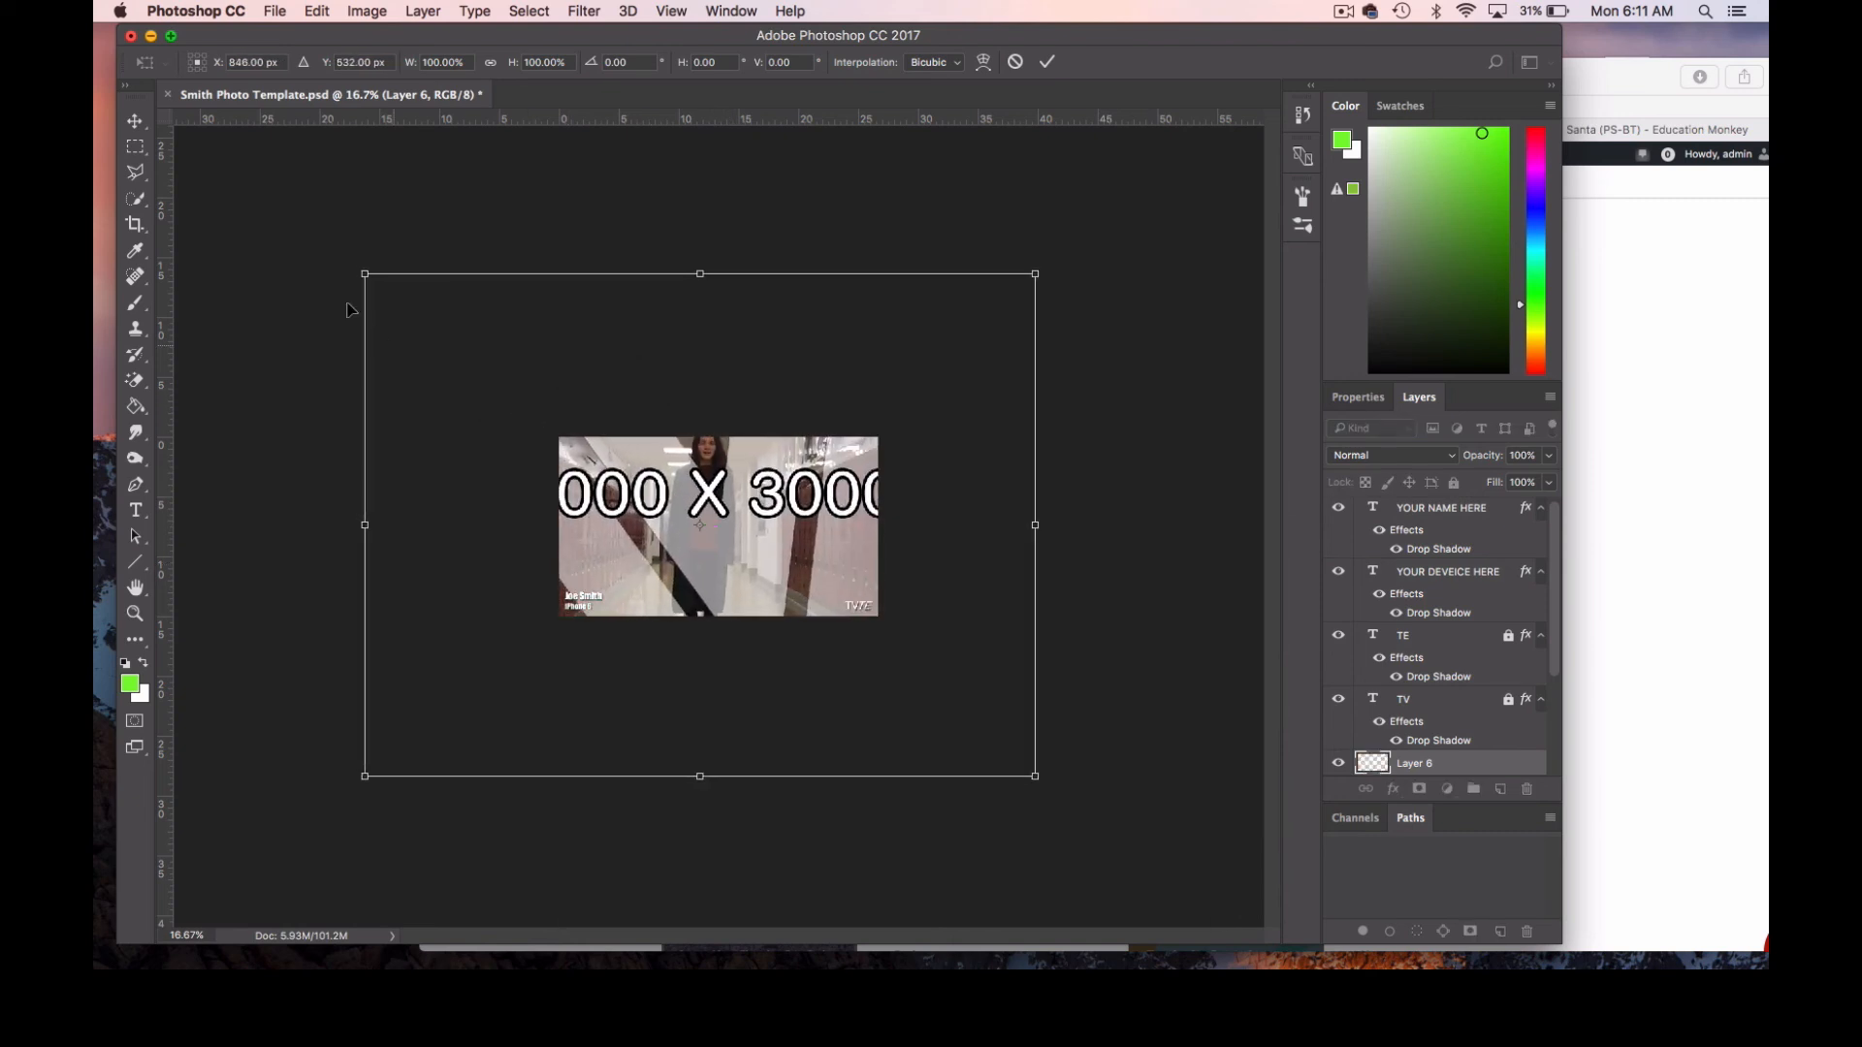
pyautogui.moveTo(365, 275); pyautogui.dragTo(547, 413)
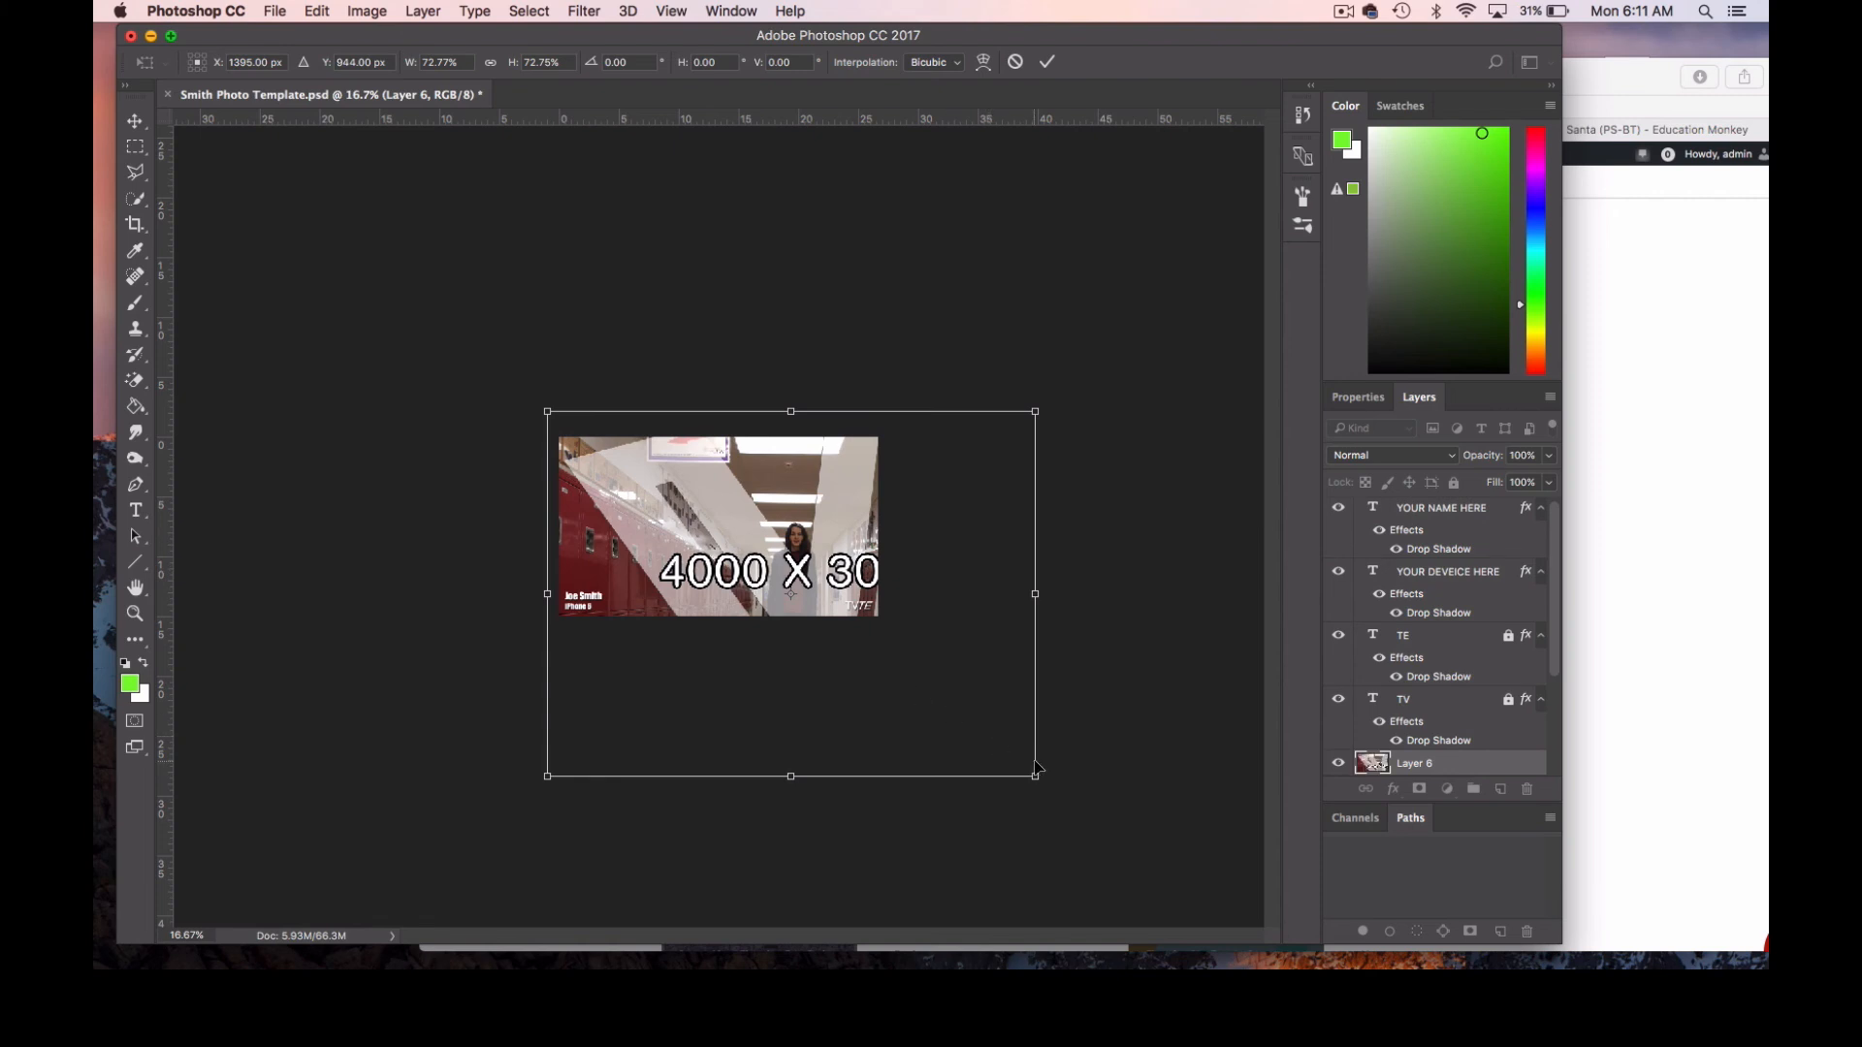
pyautogui.moveTo(1036, 775); pyautogui.dragTo(890, 651)
pyautogui.click(135, 121)
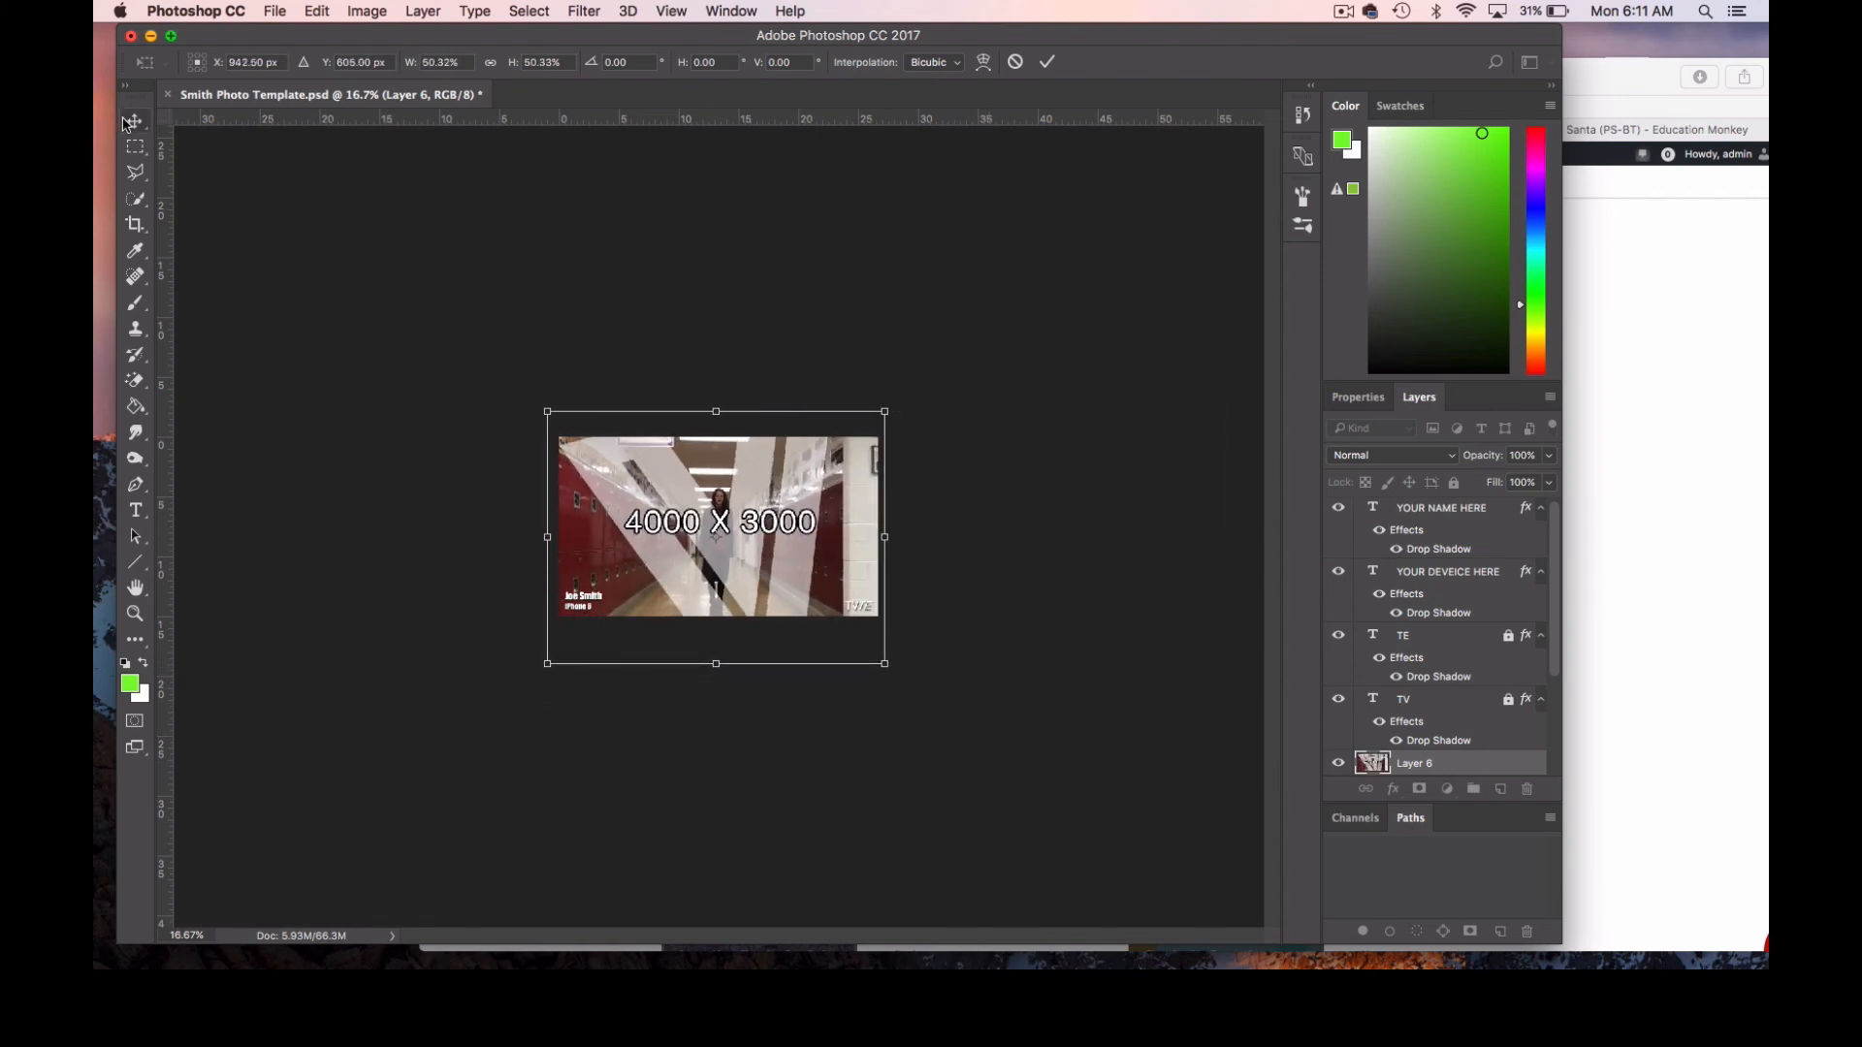
pyautogui.click(1096, 349)
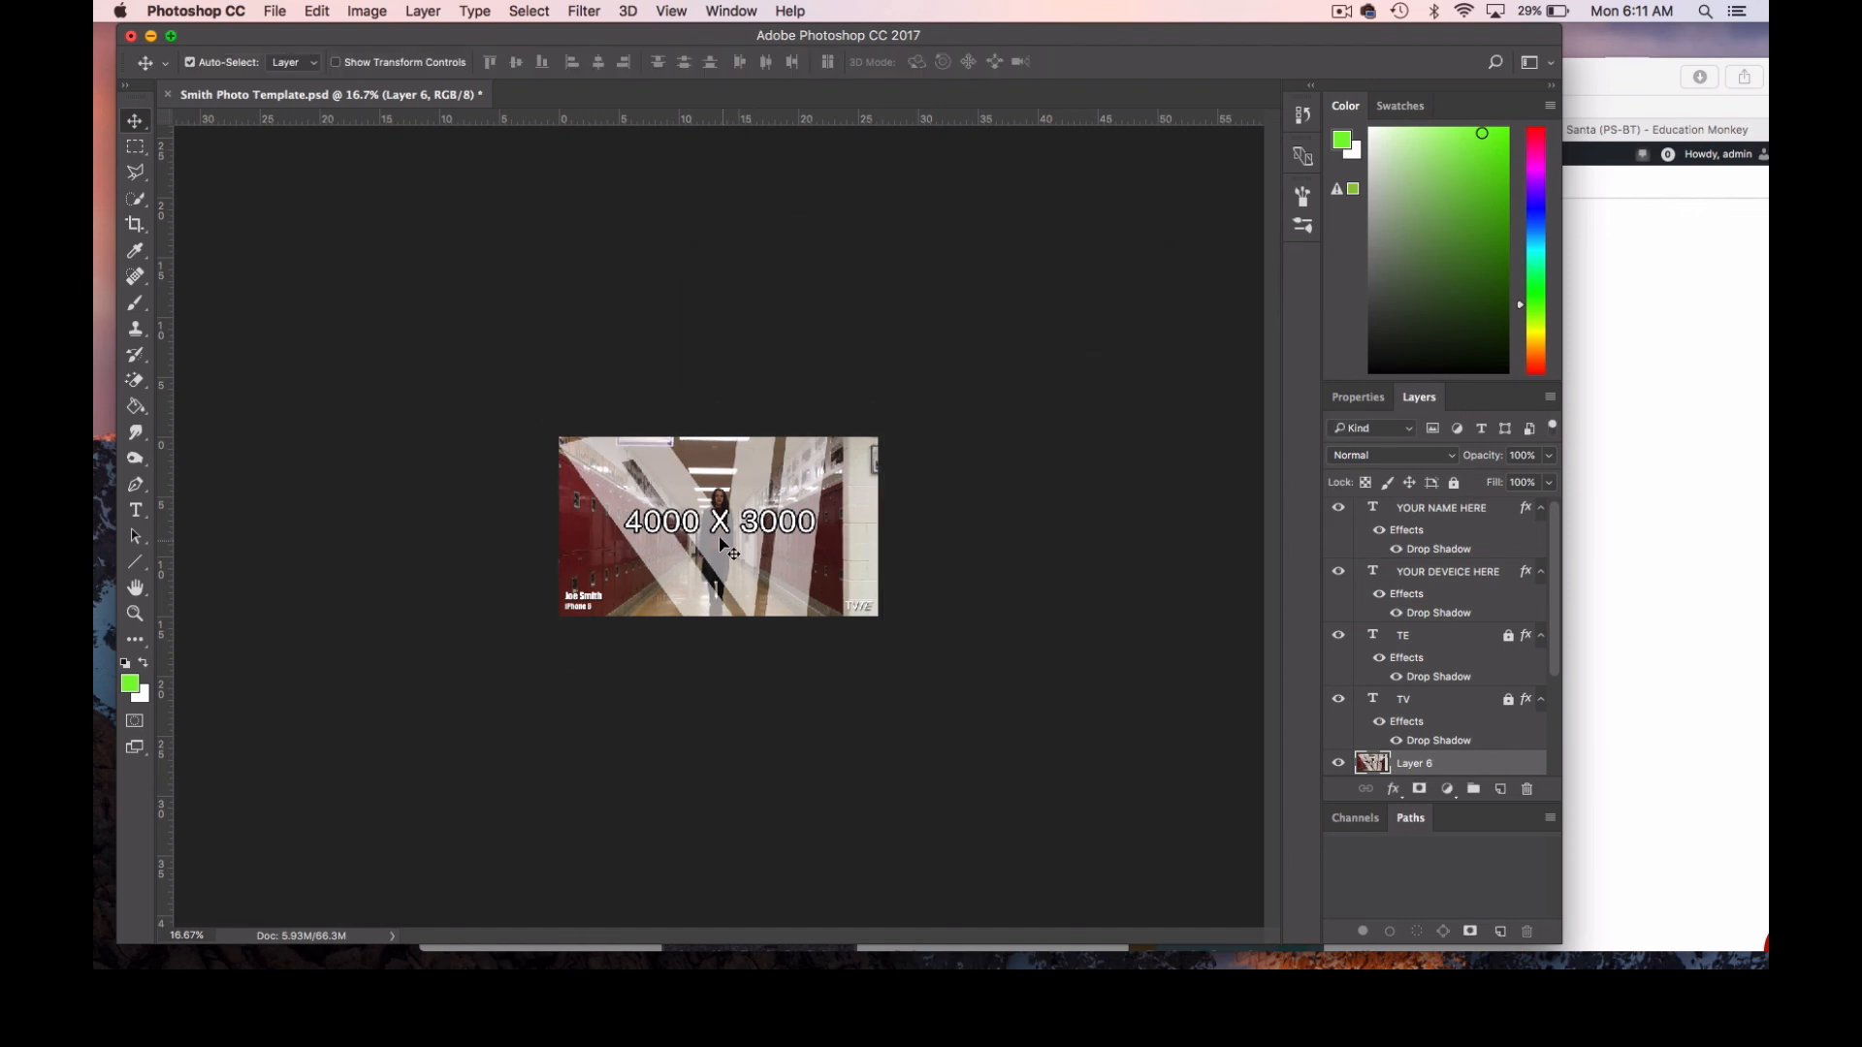
pyautogui.moveTo(725, 550); pyautogui.dragTo(718, 542)
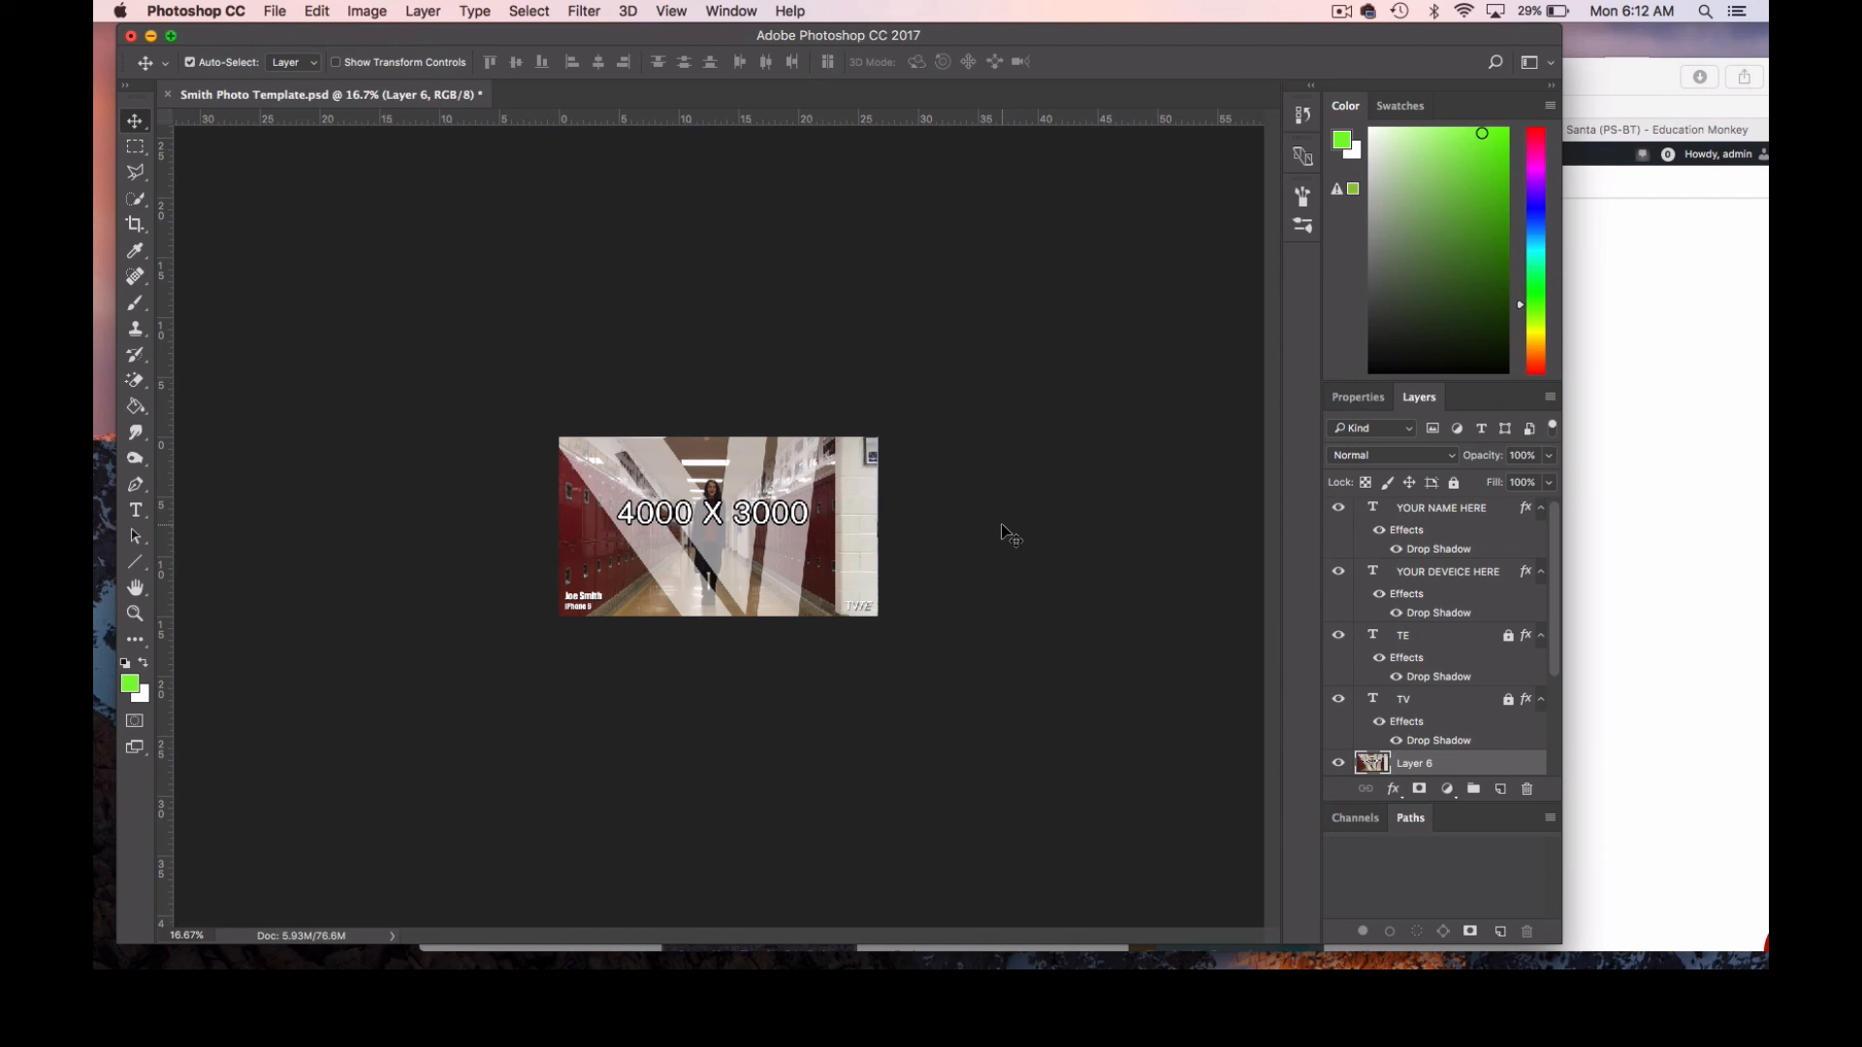
# Delete the scaled hallway layer and paste the full-size hallway image again above the snow landscape.
pyautogui.press('BackSpace')
pyautogui.press('BackSpace')
pyautogui.press('BackSpace')
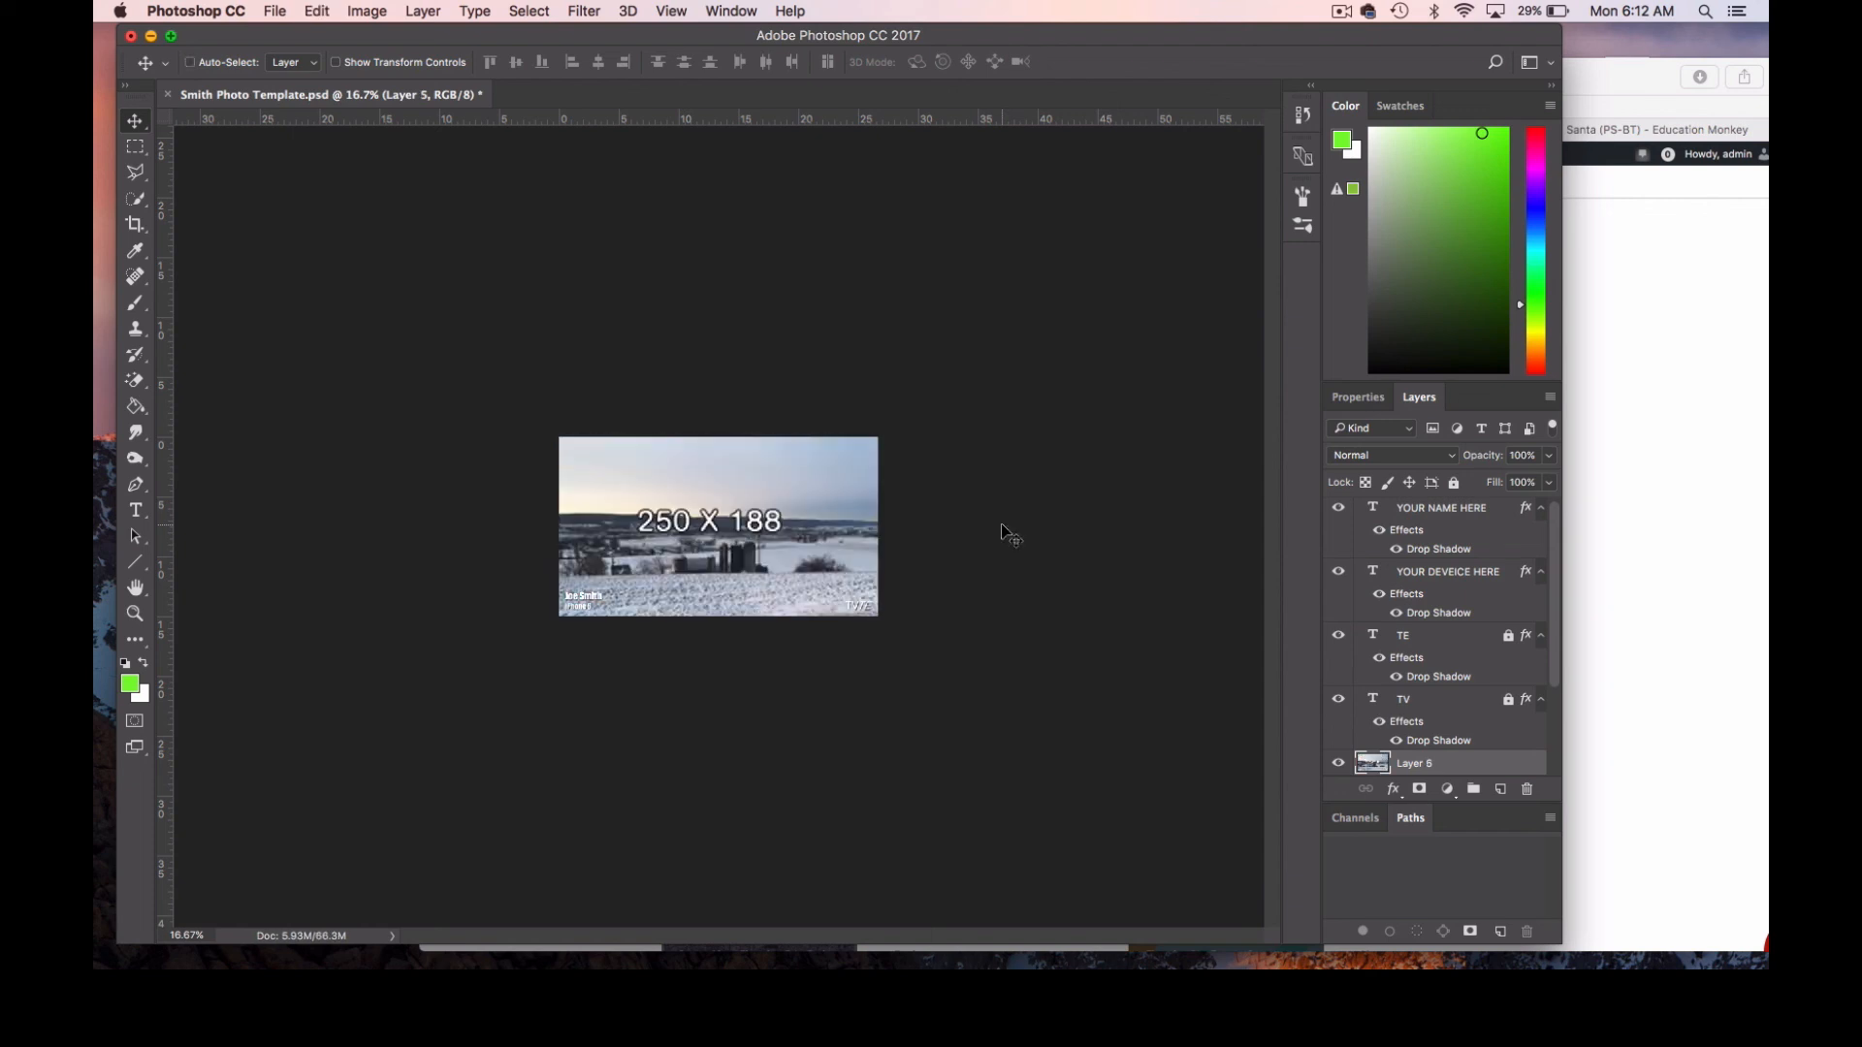
pyautogui.press('super+t')
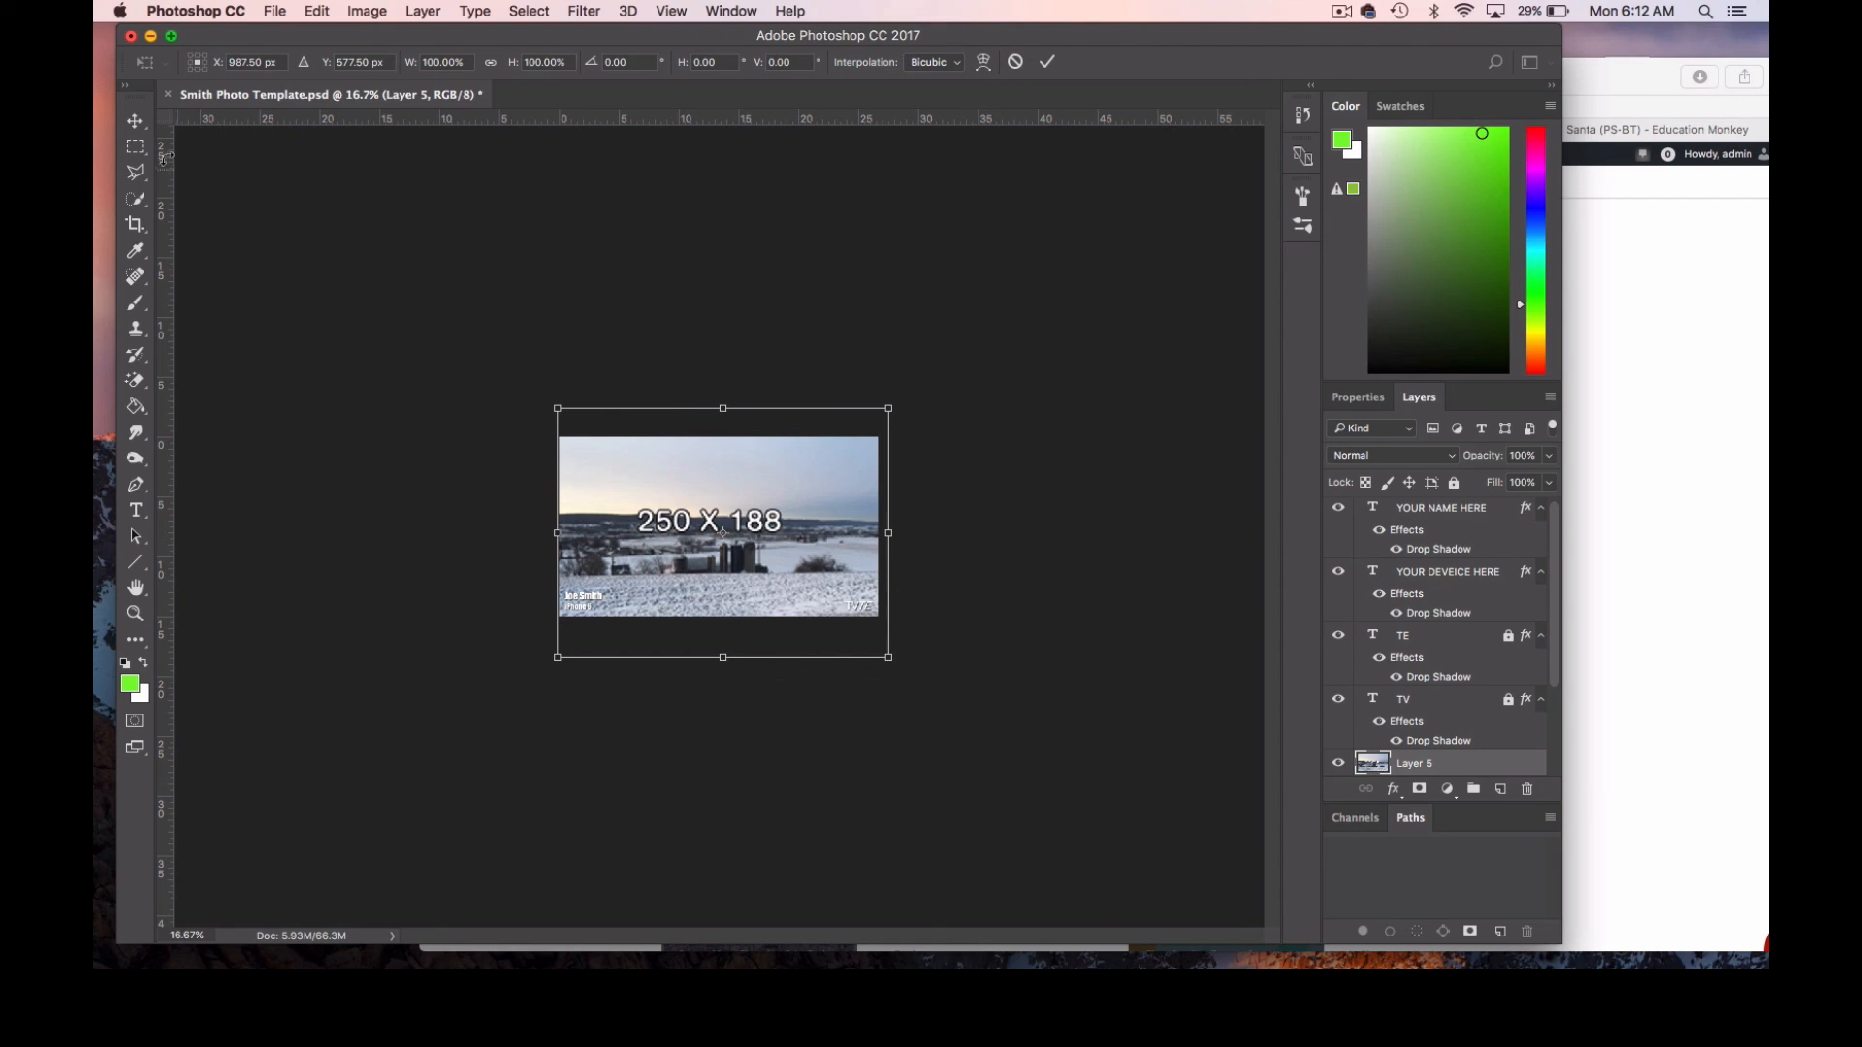
pyautogui.click(135, 121)
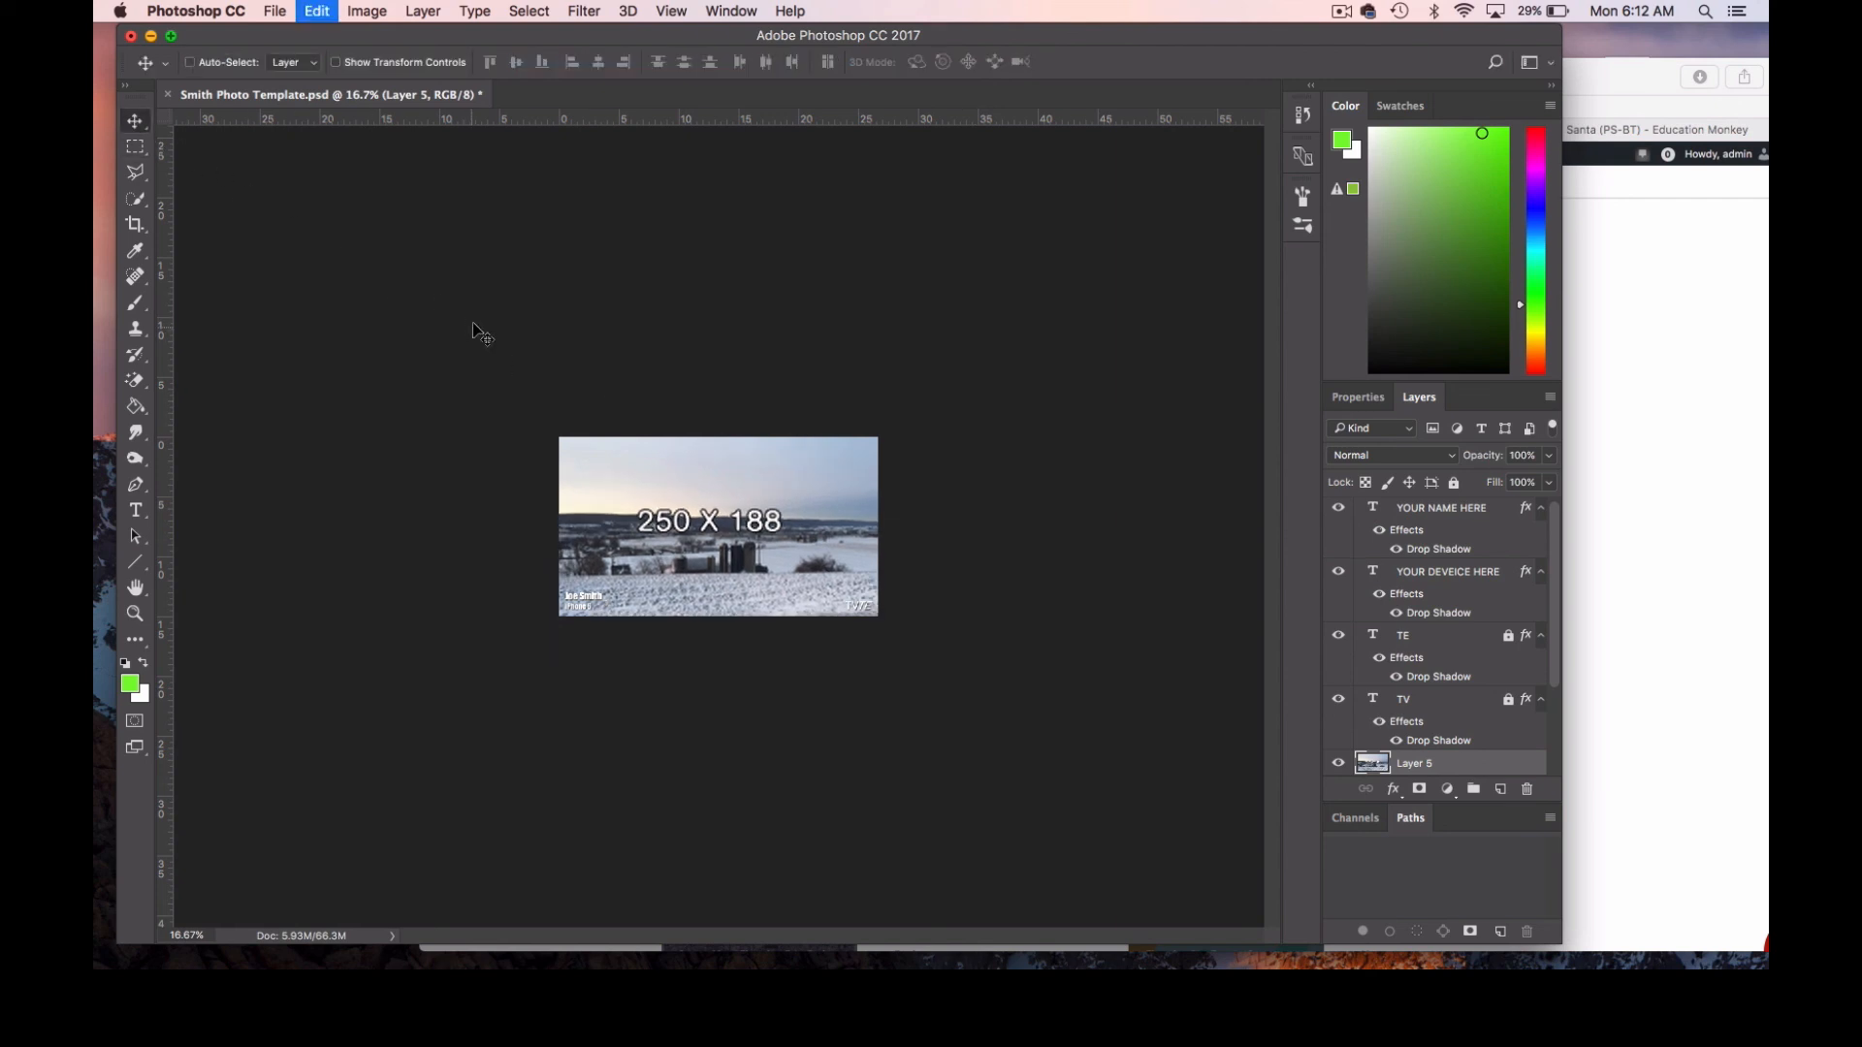
pyautogui.press('BackSpace')
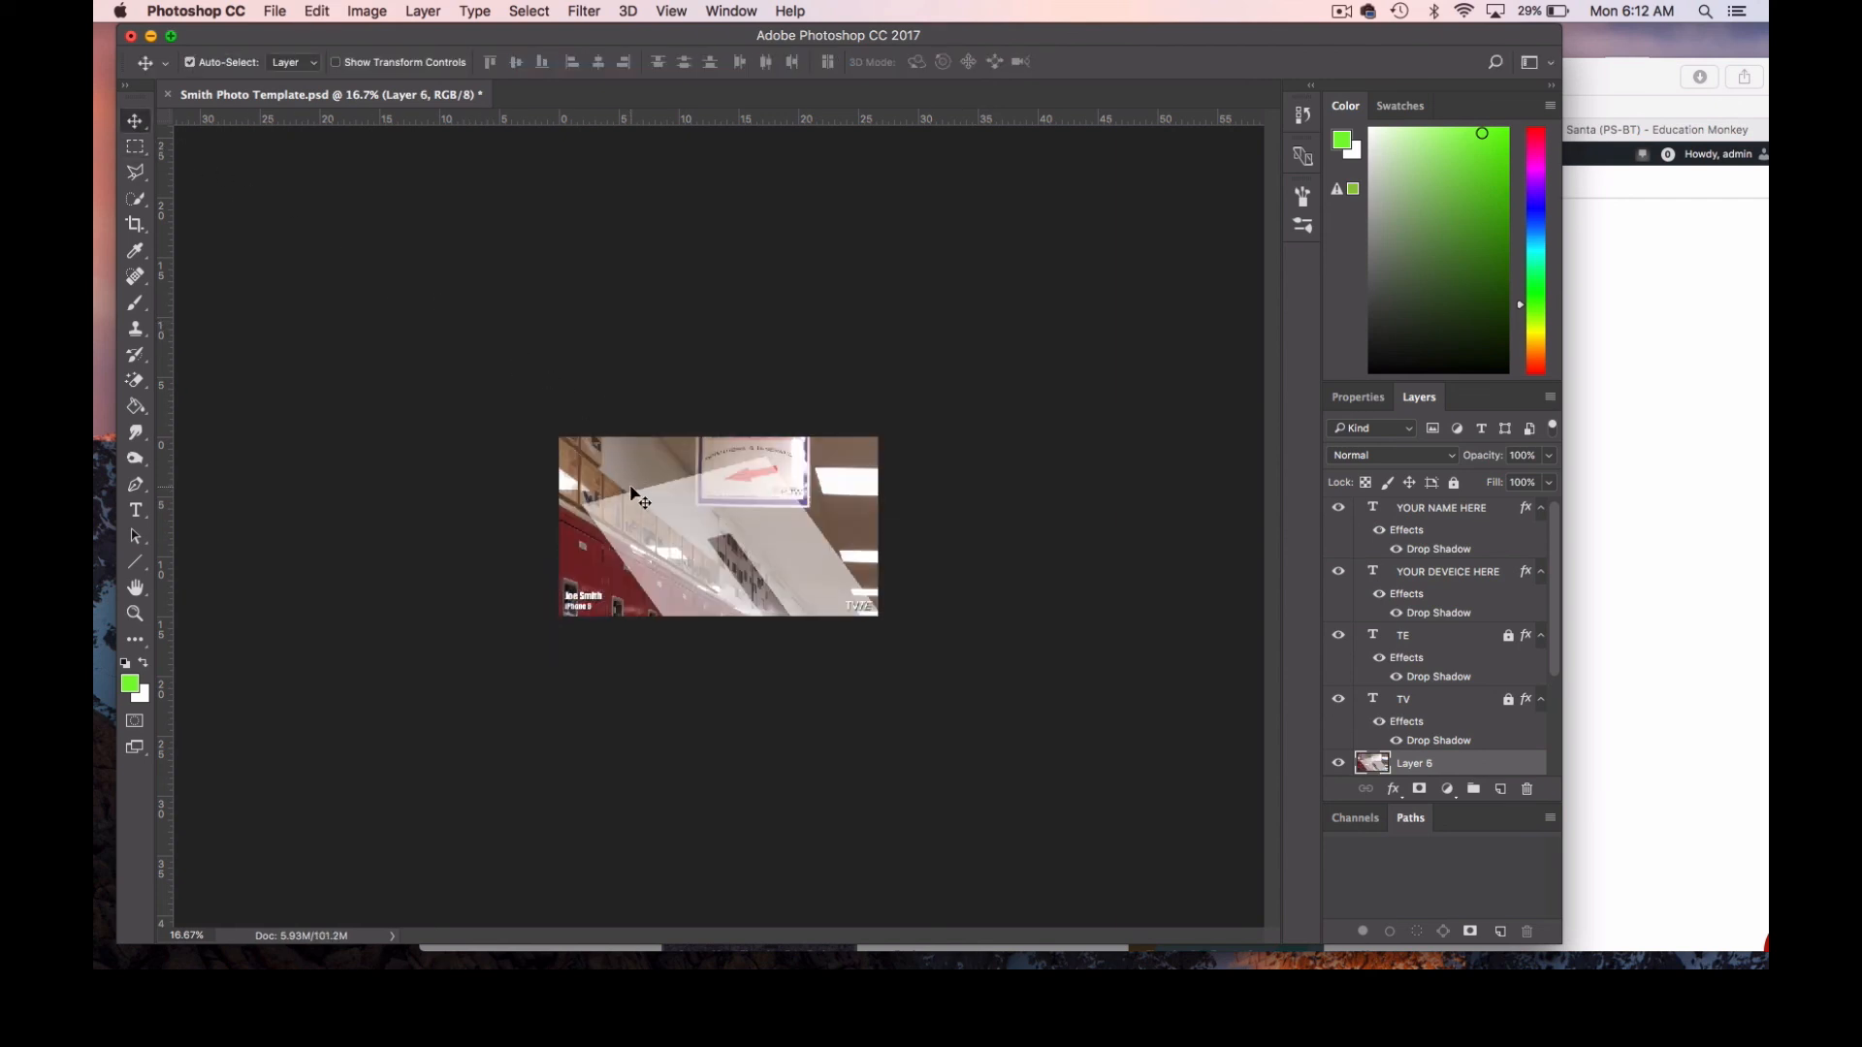
# Free-transform the hallway image by narrowing only its width to about 48.7% and moving it up over the canvas.
pyautogui.press('super+t')
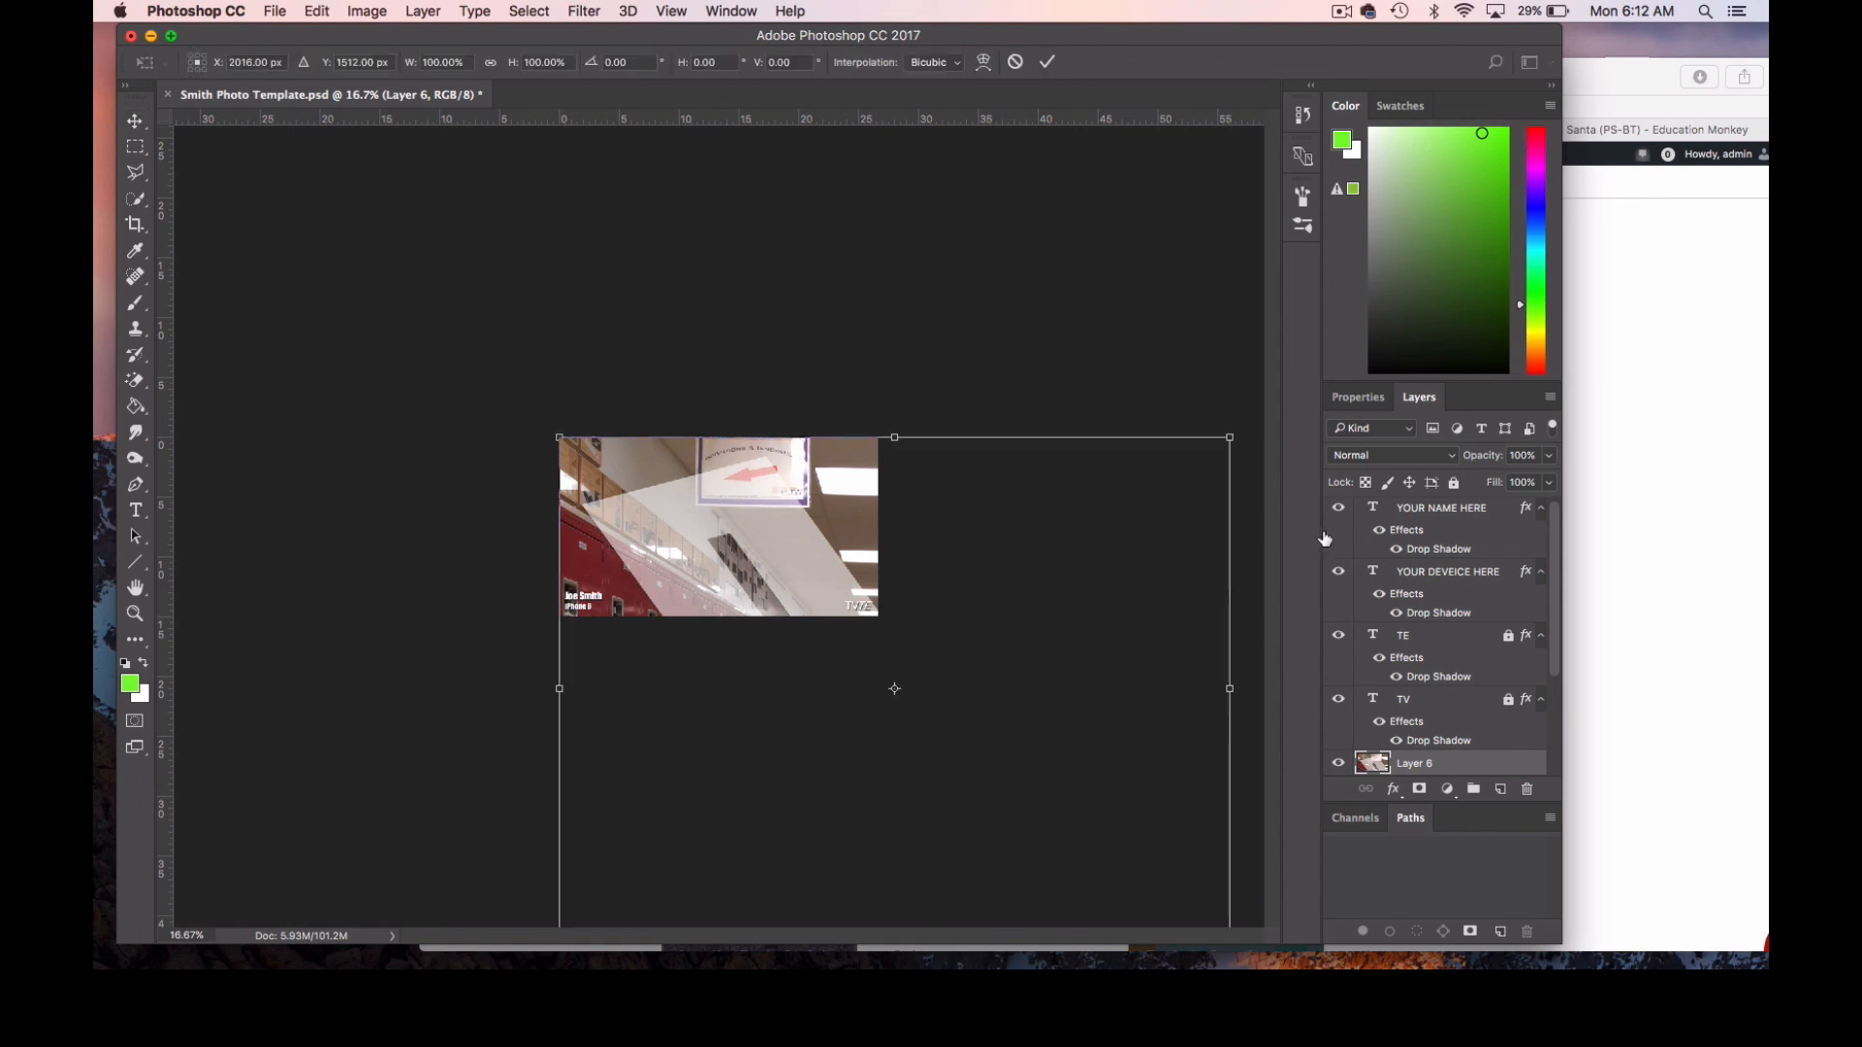
pyautogui.moveTo(1237, 481); pyautogui.dragTo(888, 463)
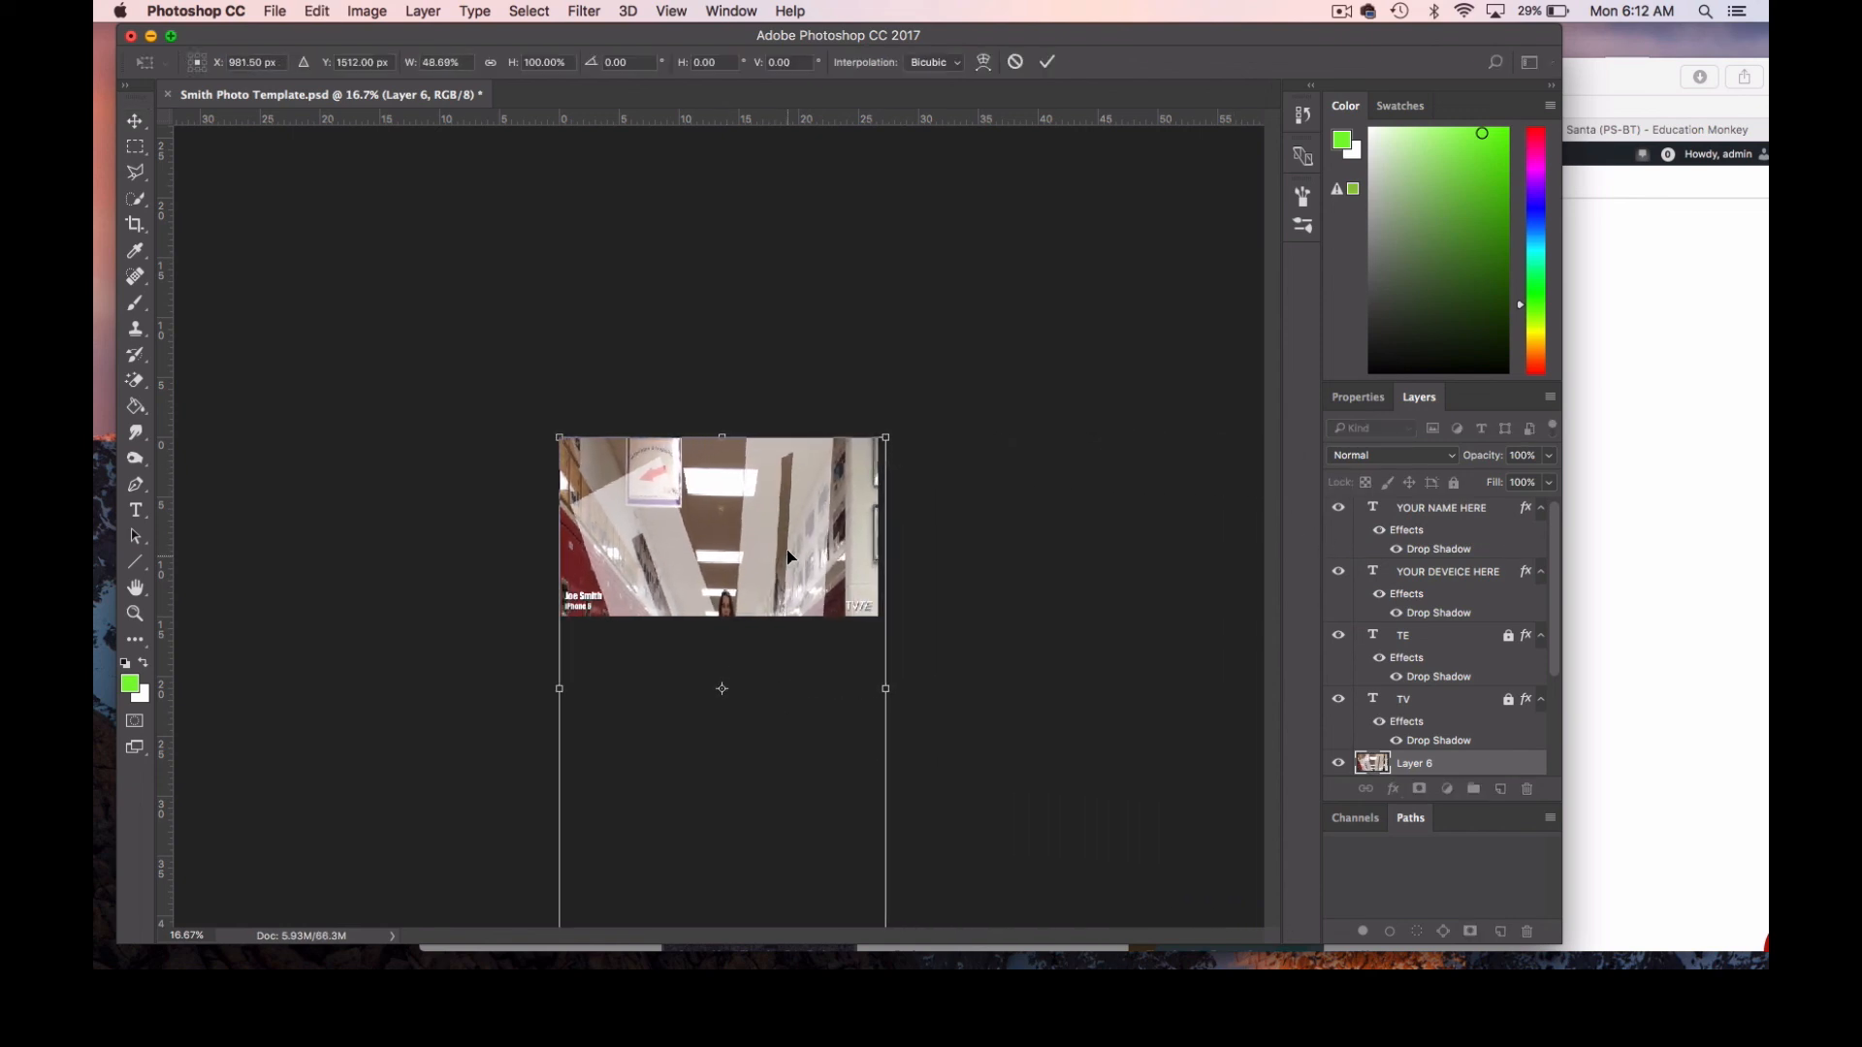
pyautogui.moveTo(791, 558); pyautogui.dragTo(785, 417)
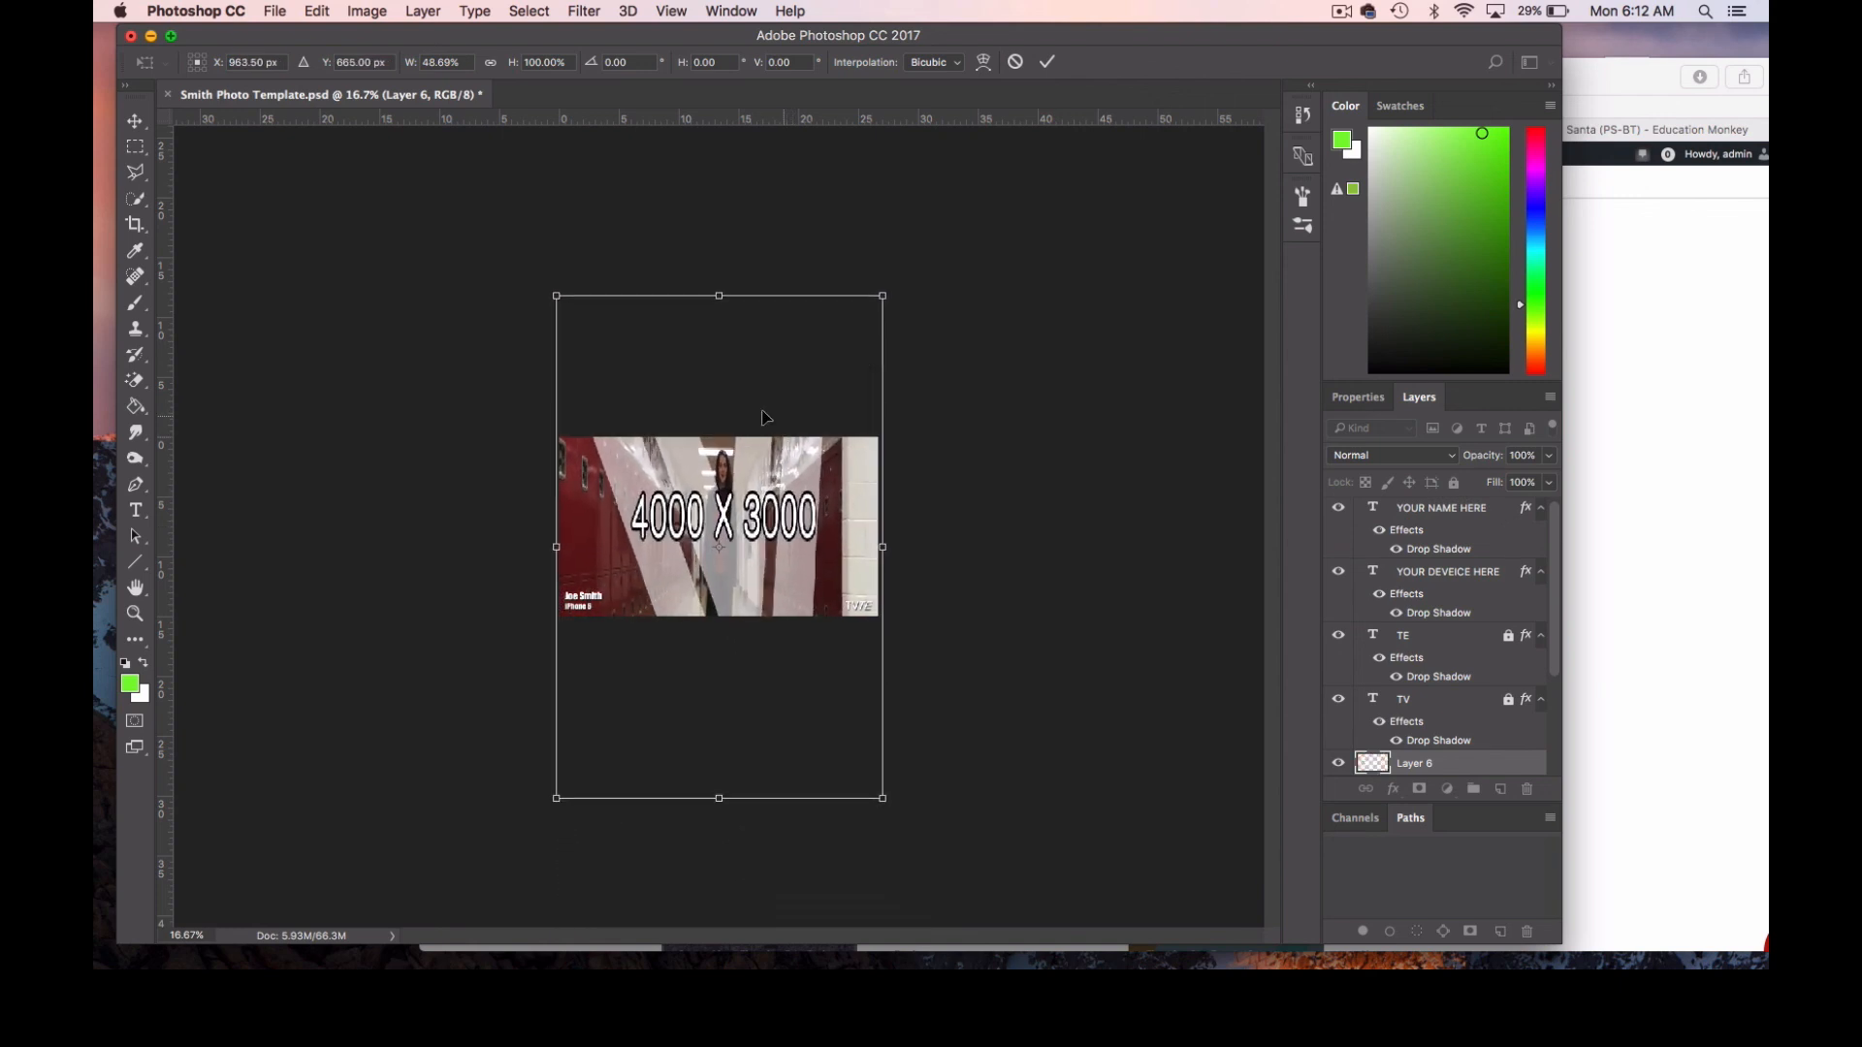
# Adjust the stretched hallway image to about 49.55% wide by 96.66% high, apply the transformation, and inspect the distortion up close.
pyautogui.moveTo(554, 290); pyautogui.dragTo(546, 288)
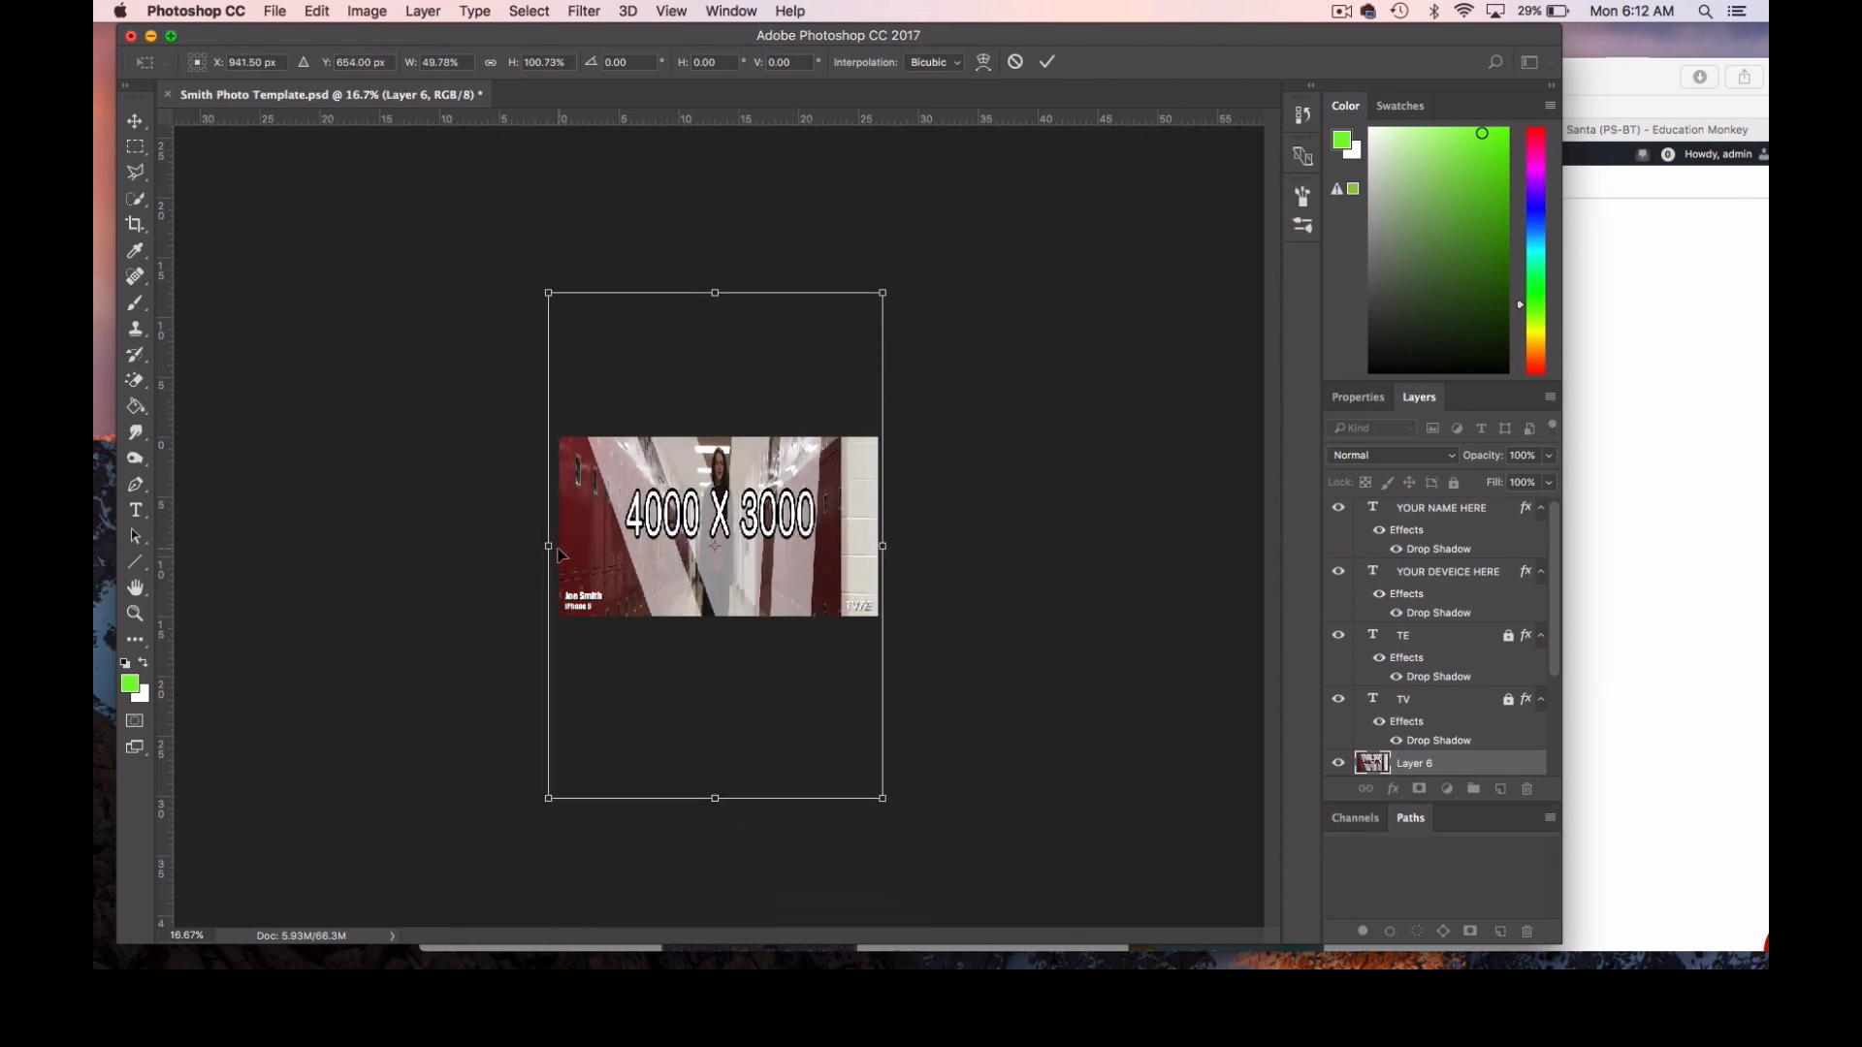
pyautogui.moveTo(545, 546); pyautogui.dragTo(551, 546)
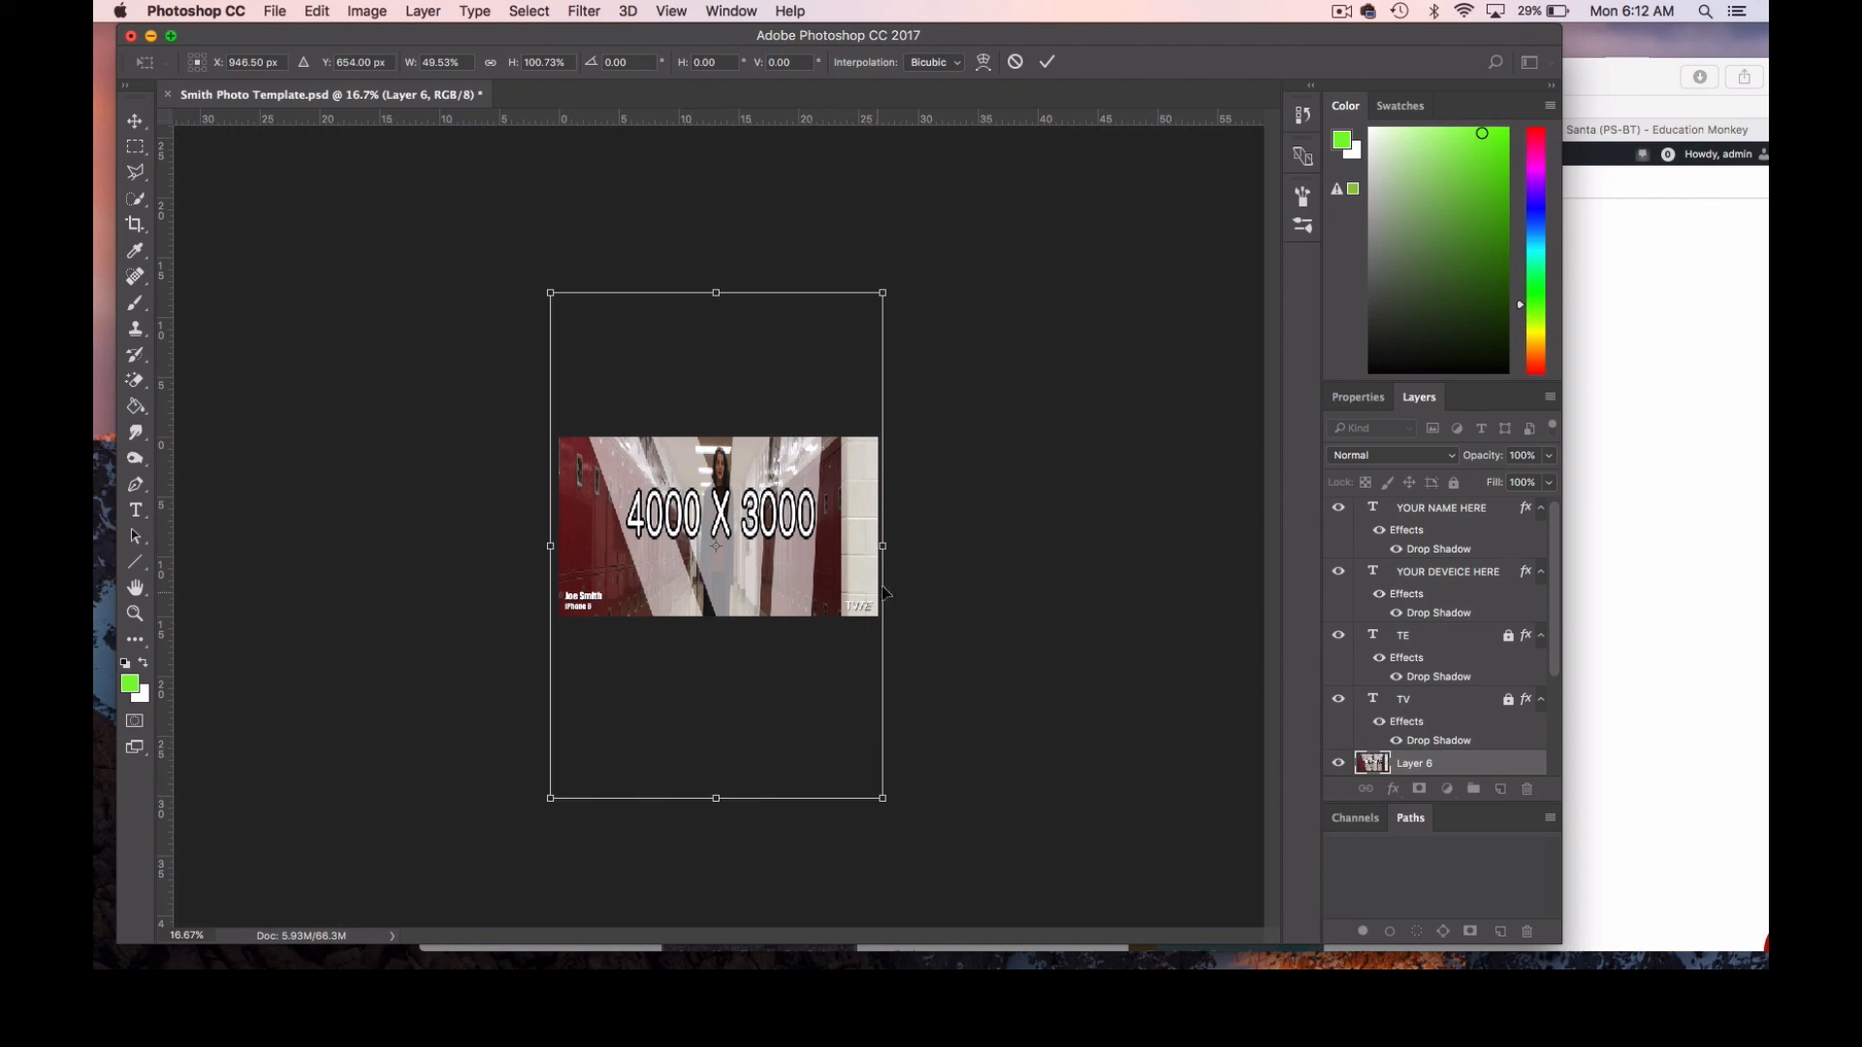
pyautogui.moveTo(882, 547); pyautogui.dragTo(889, 546)
pyautogui.moveTo(719, 291); pyautogui.dragTo(719, 302)
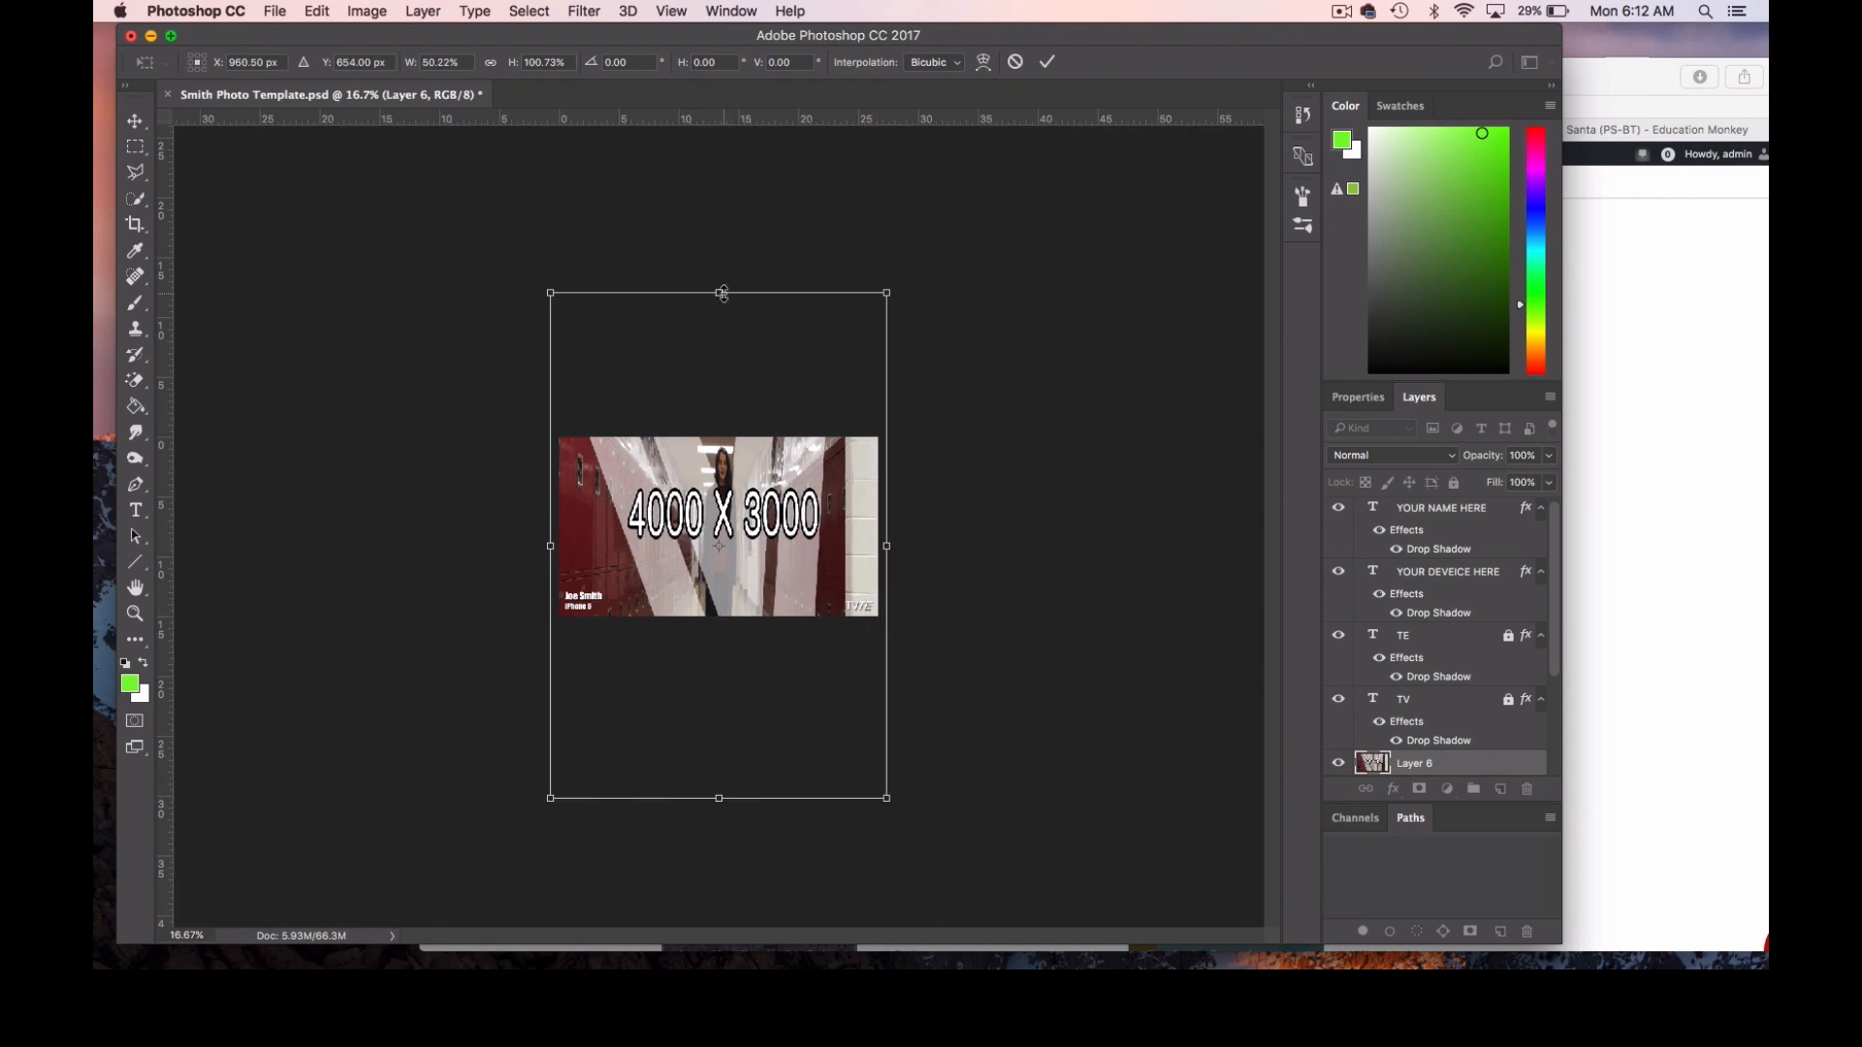
pyautogui.moveTo(890, 303); pyautogui.dragTo(882, 306)
pyautogui.moveTo(713, 790); pyautogui.dragTo(713, 785)
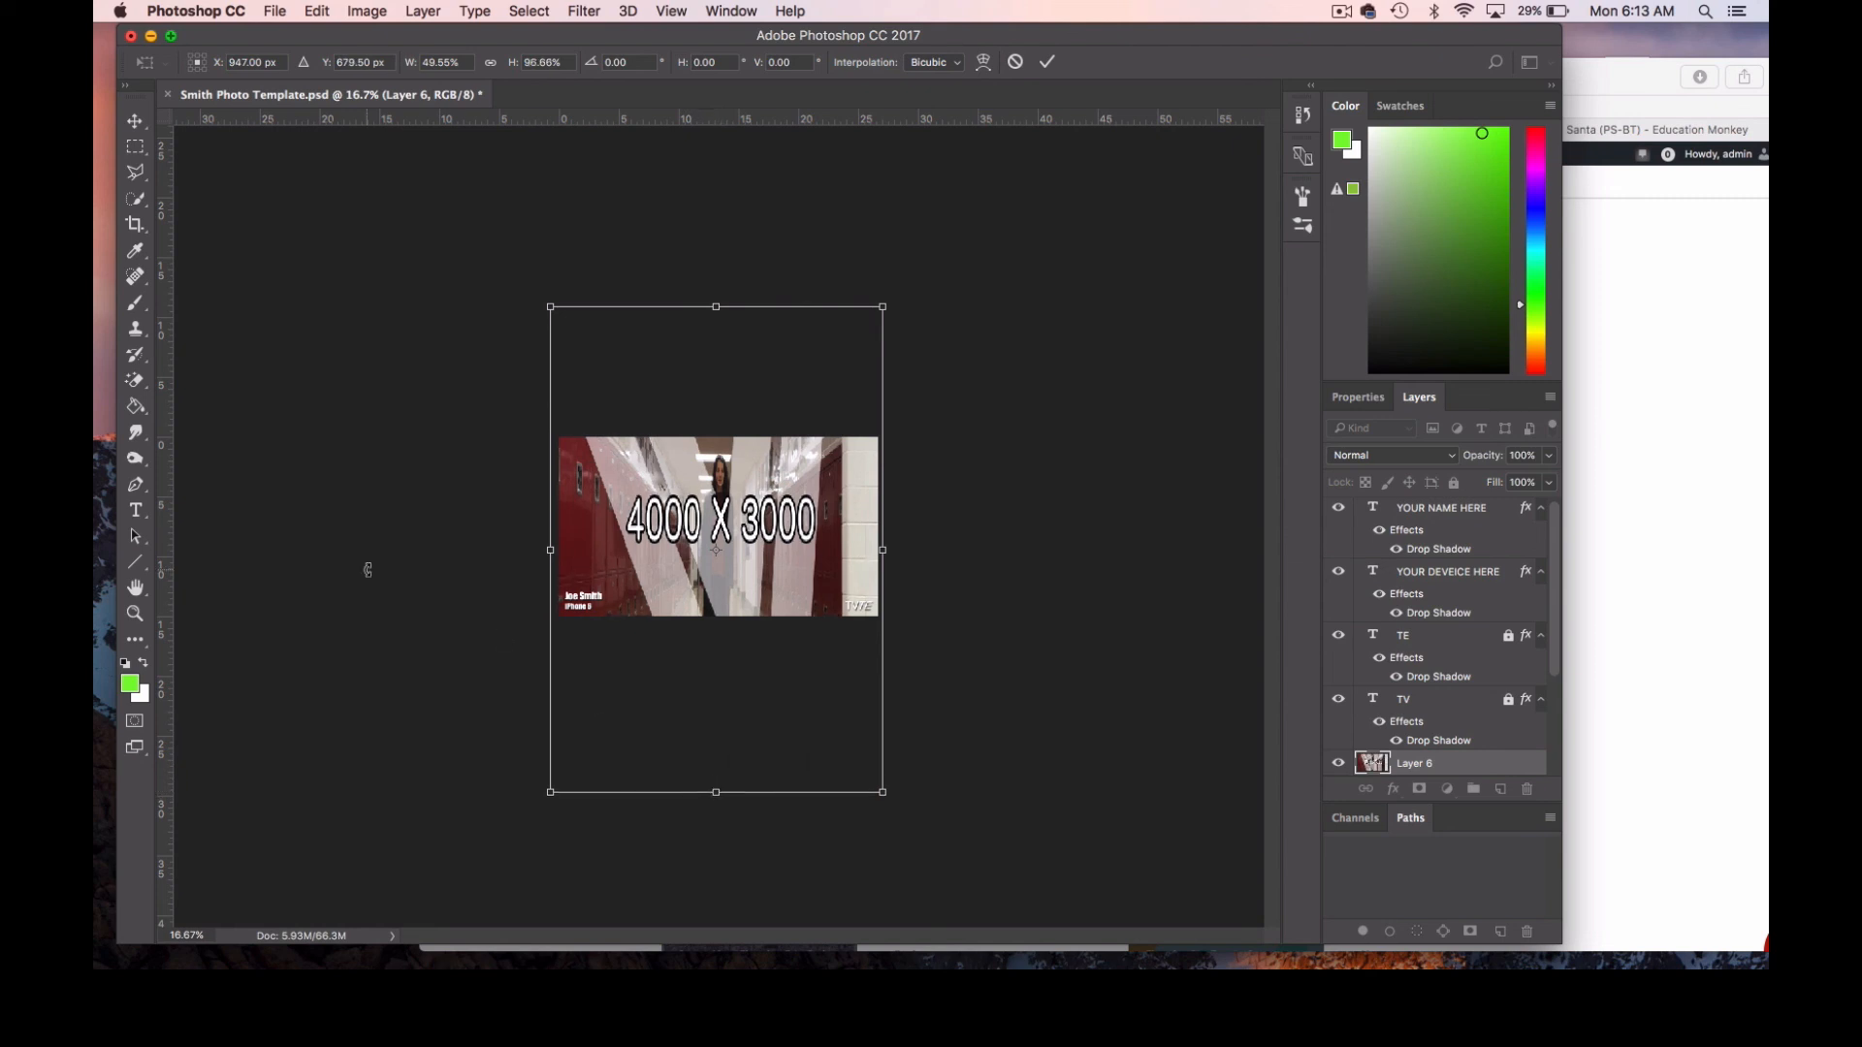
pyautogui.click(140, 128)
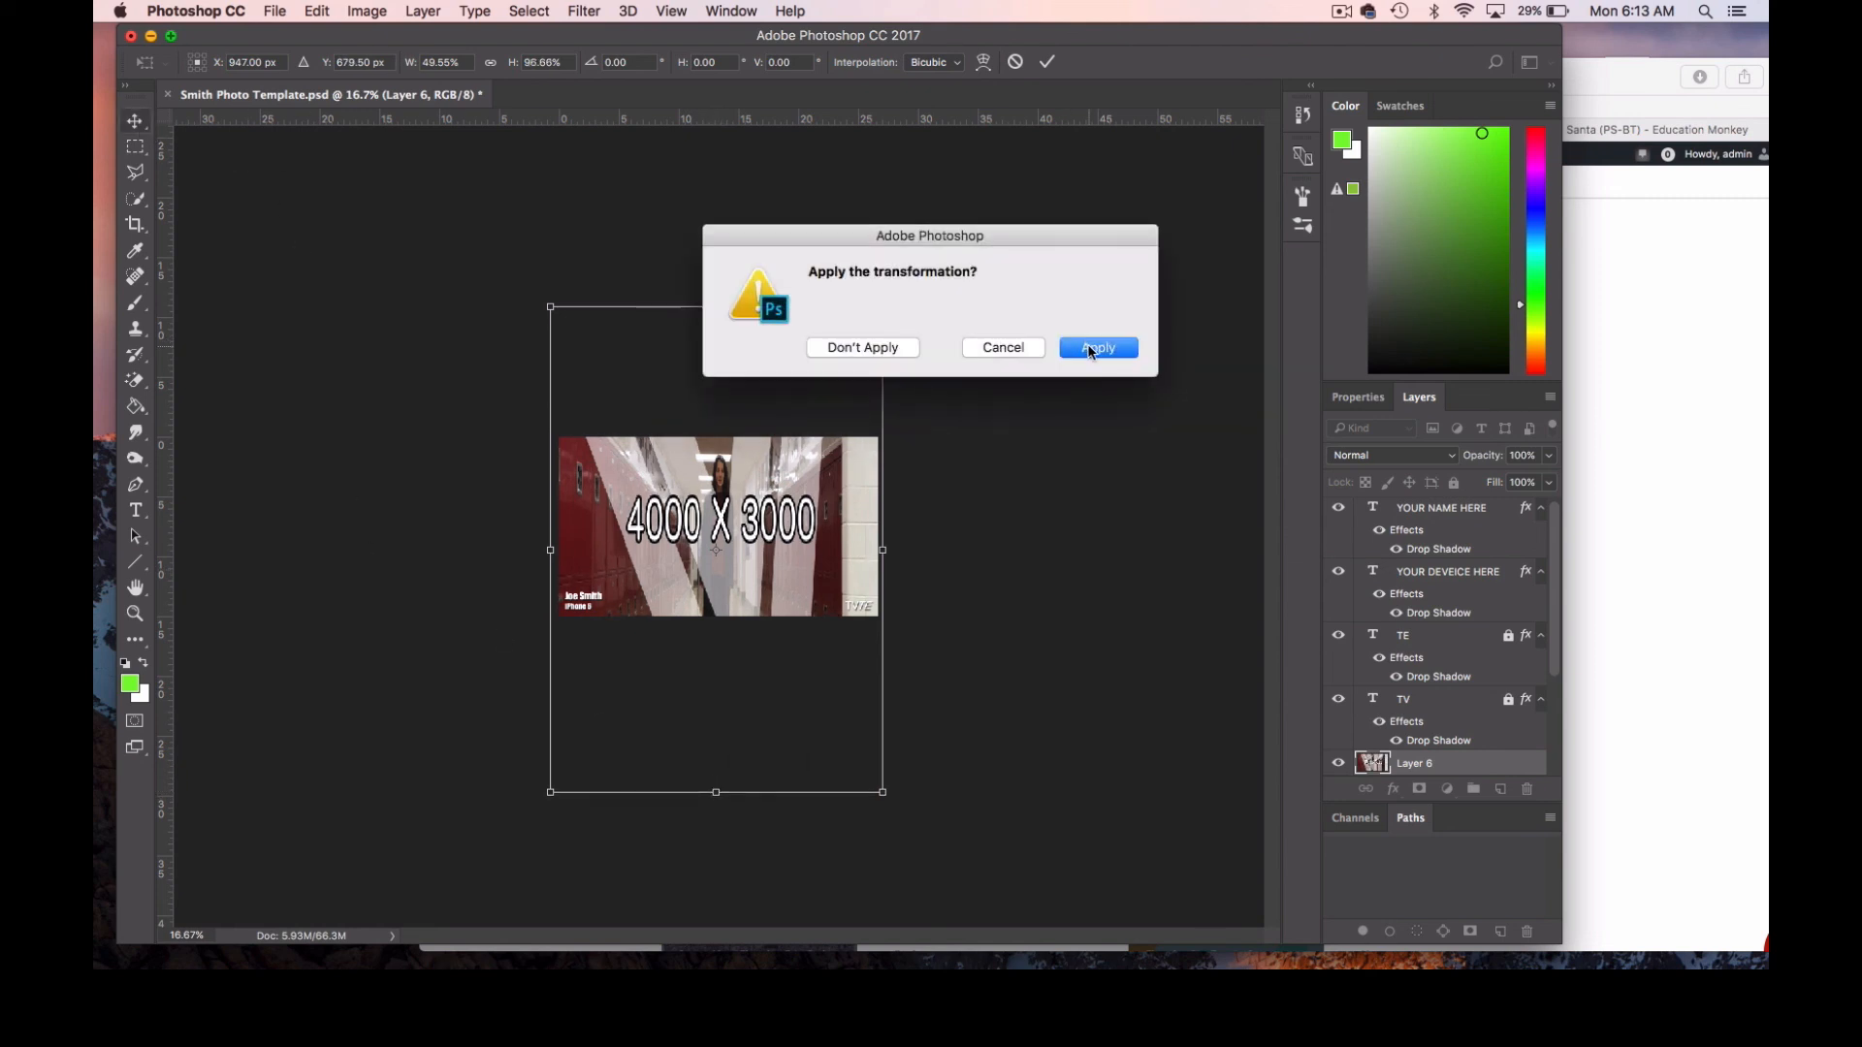
pyautogui.click(1094, 347)
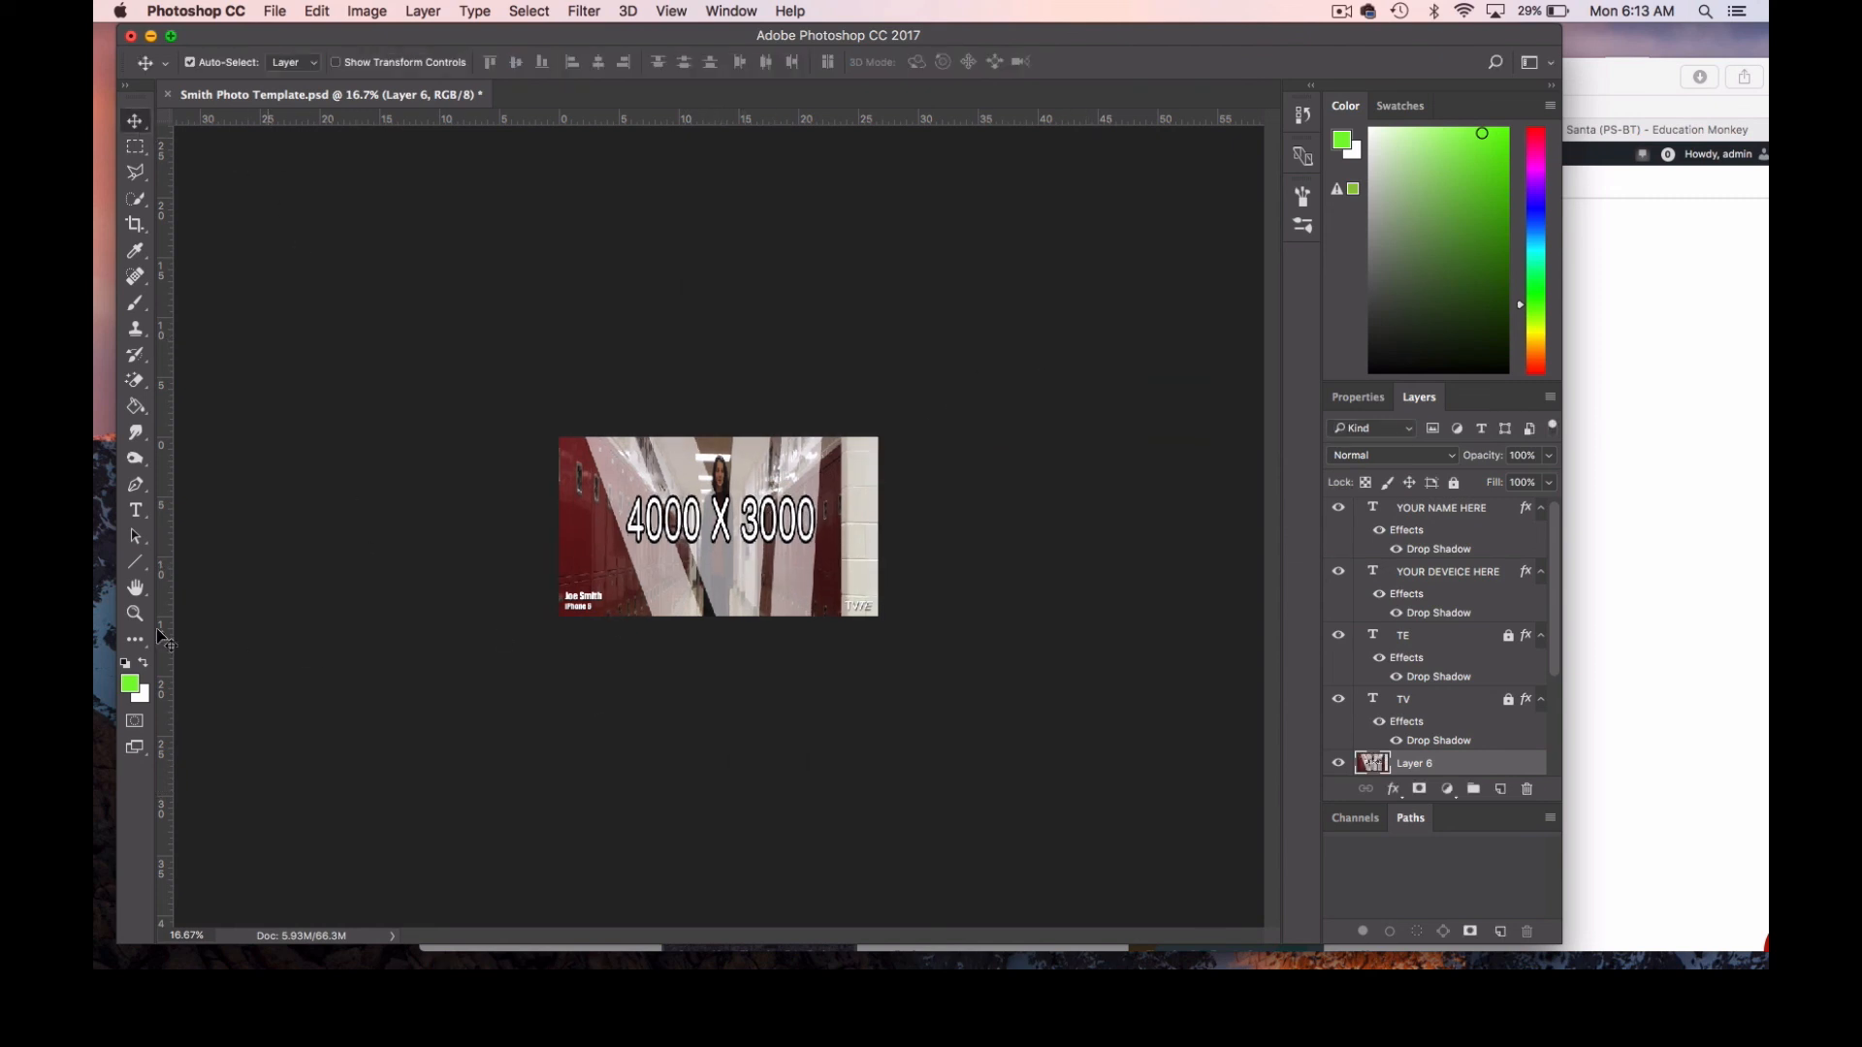
pyautogui.click(135, 614)
pyautogui.click(718, 539)
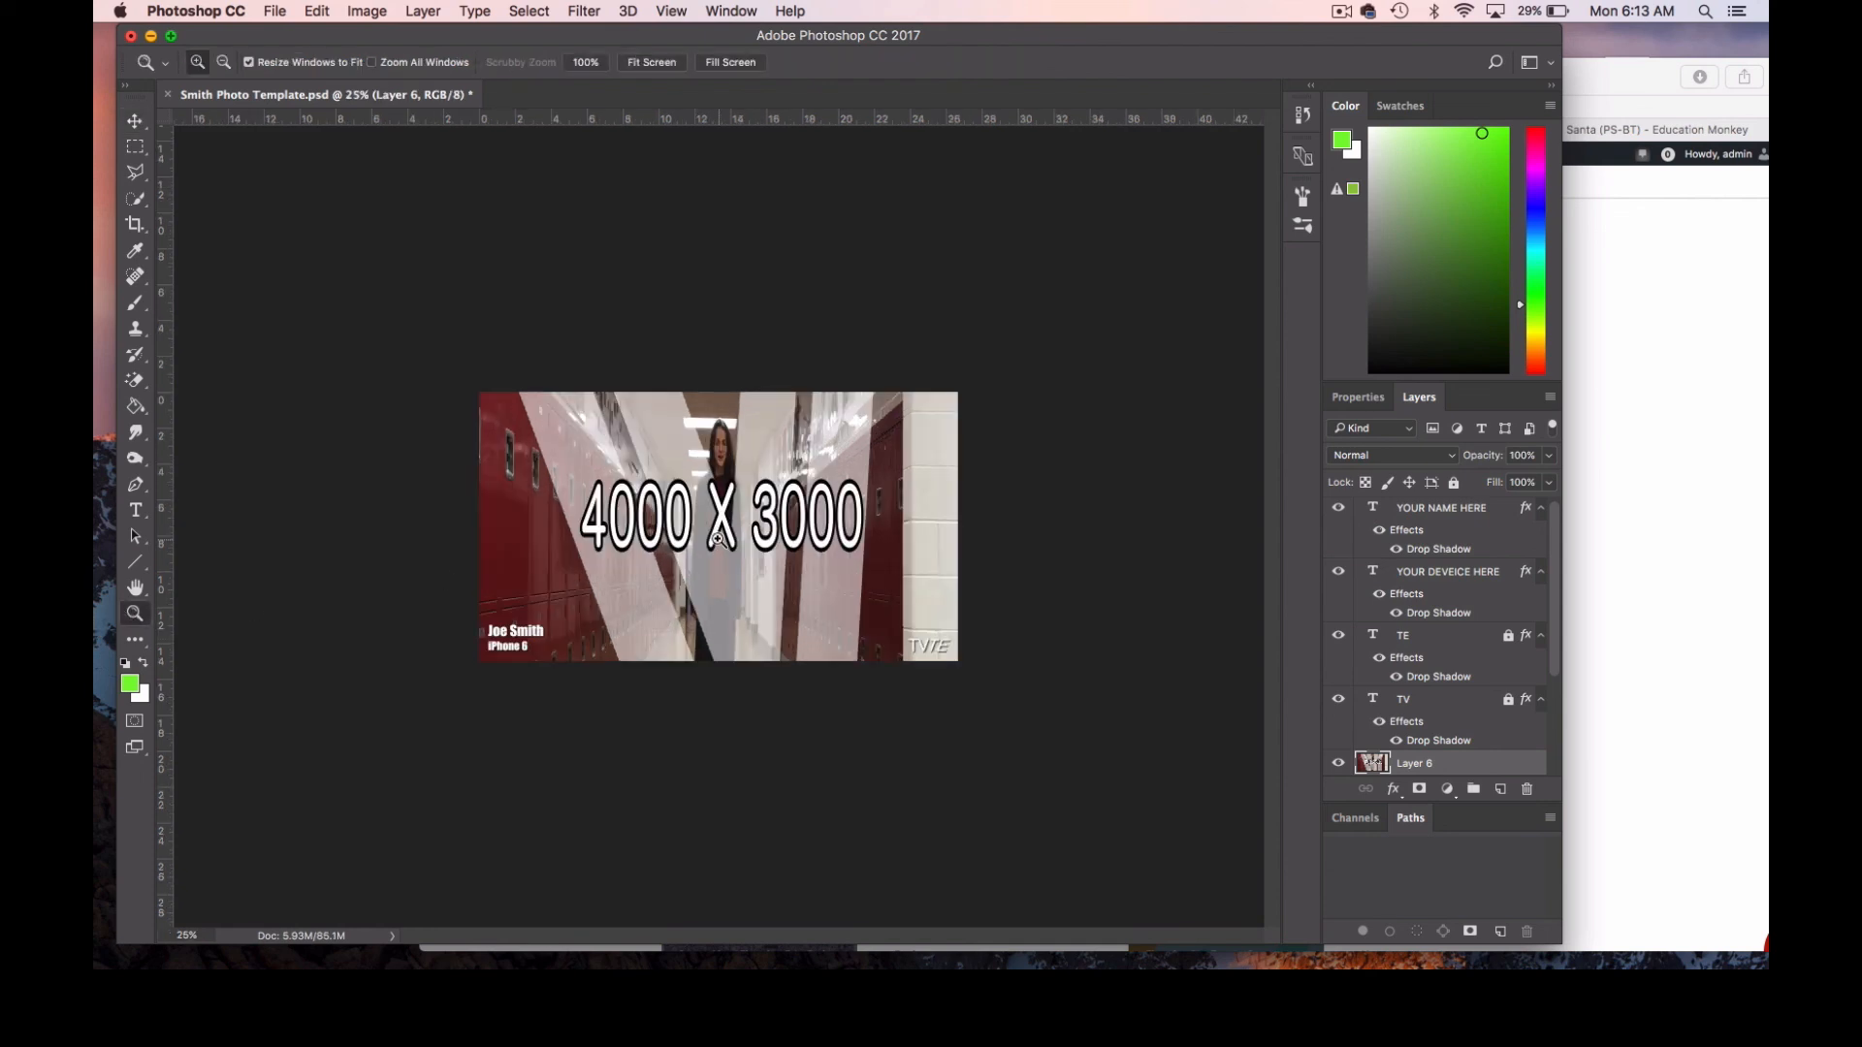
pyautogui.click(719, 539)
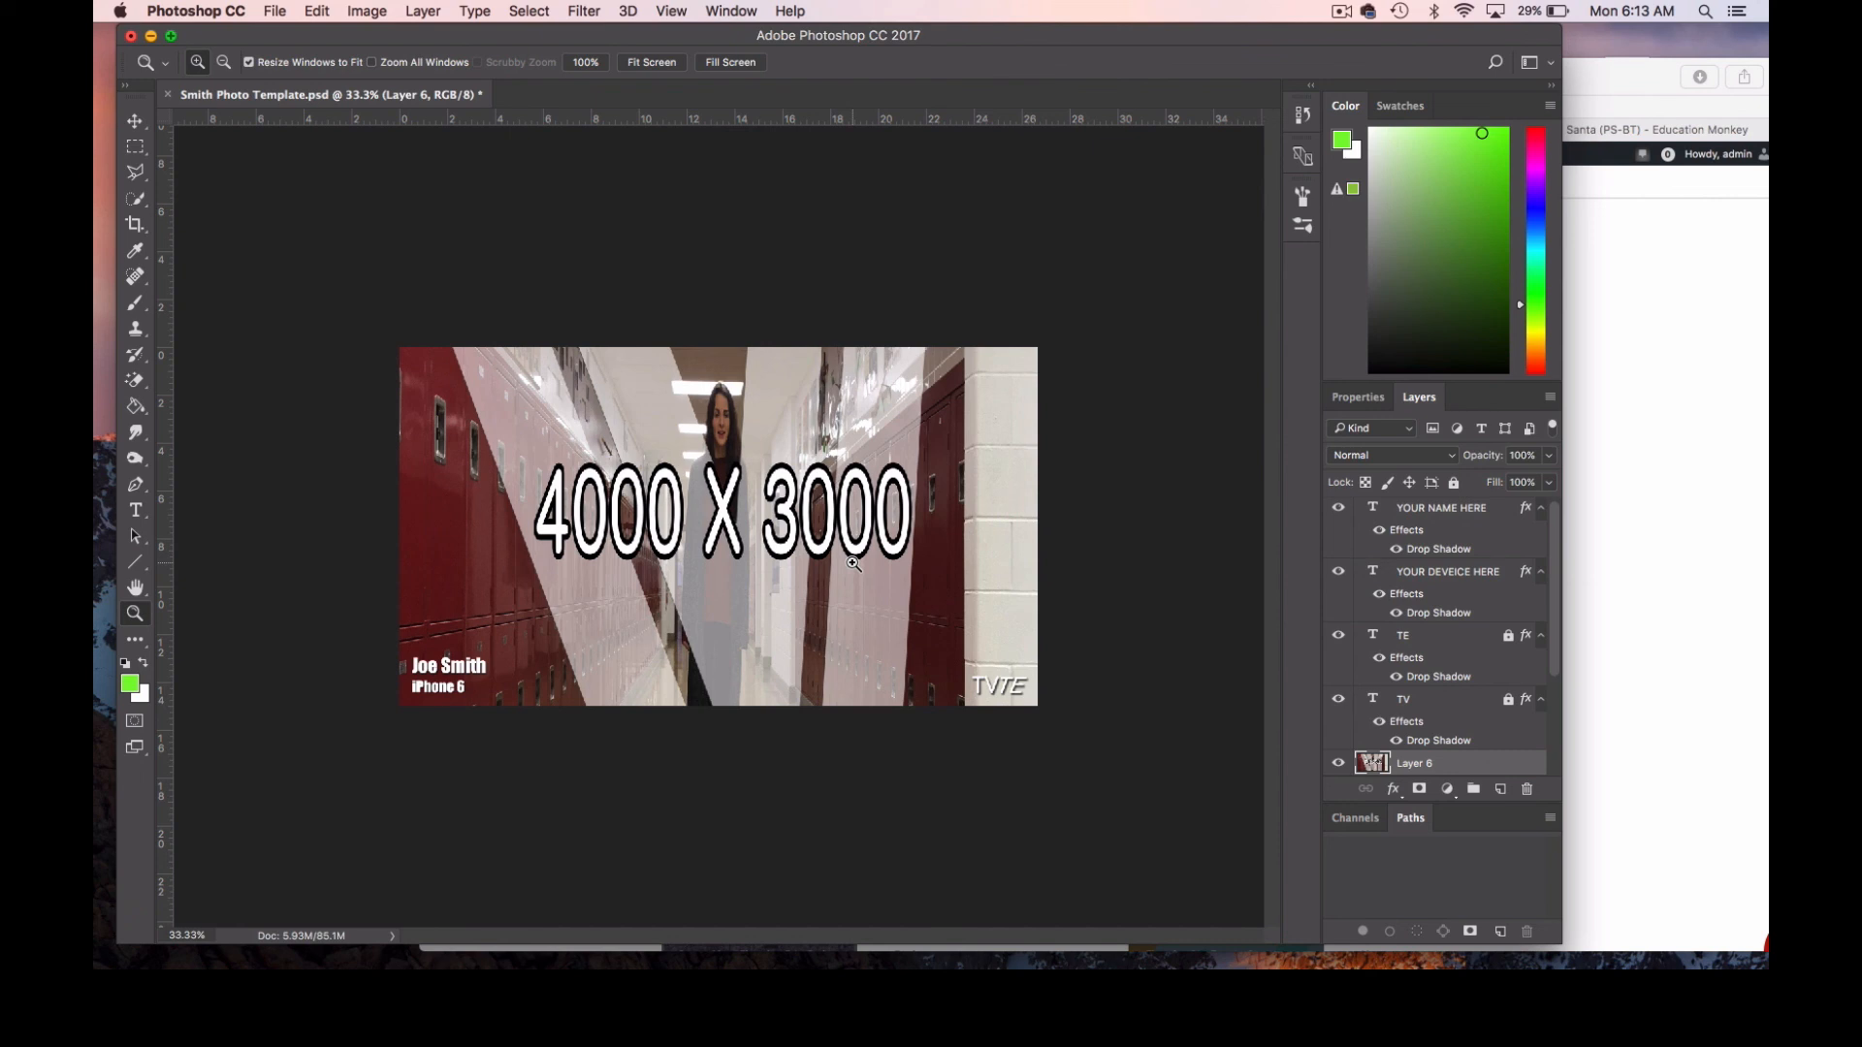
# Replace the distorted hallway layer with a fresh paste of the full-size hallway image and centre it over the canvas in Free Transform.
pyautogui.press('super+v')
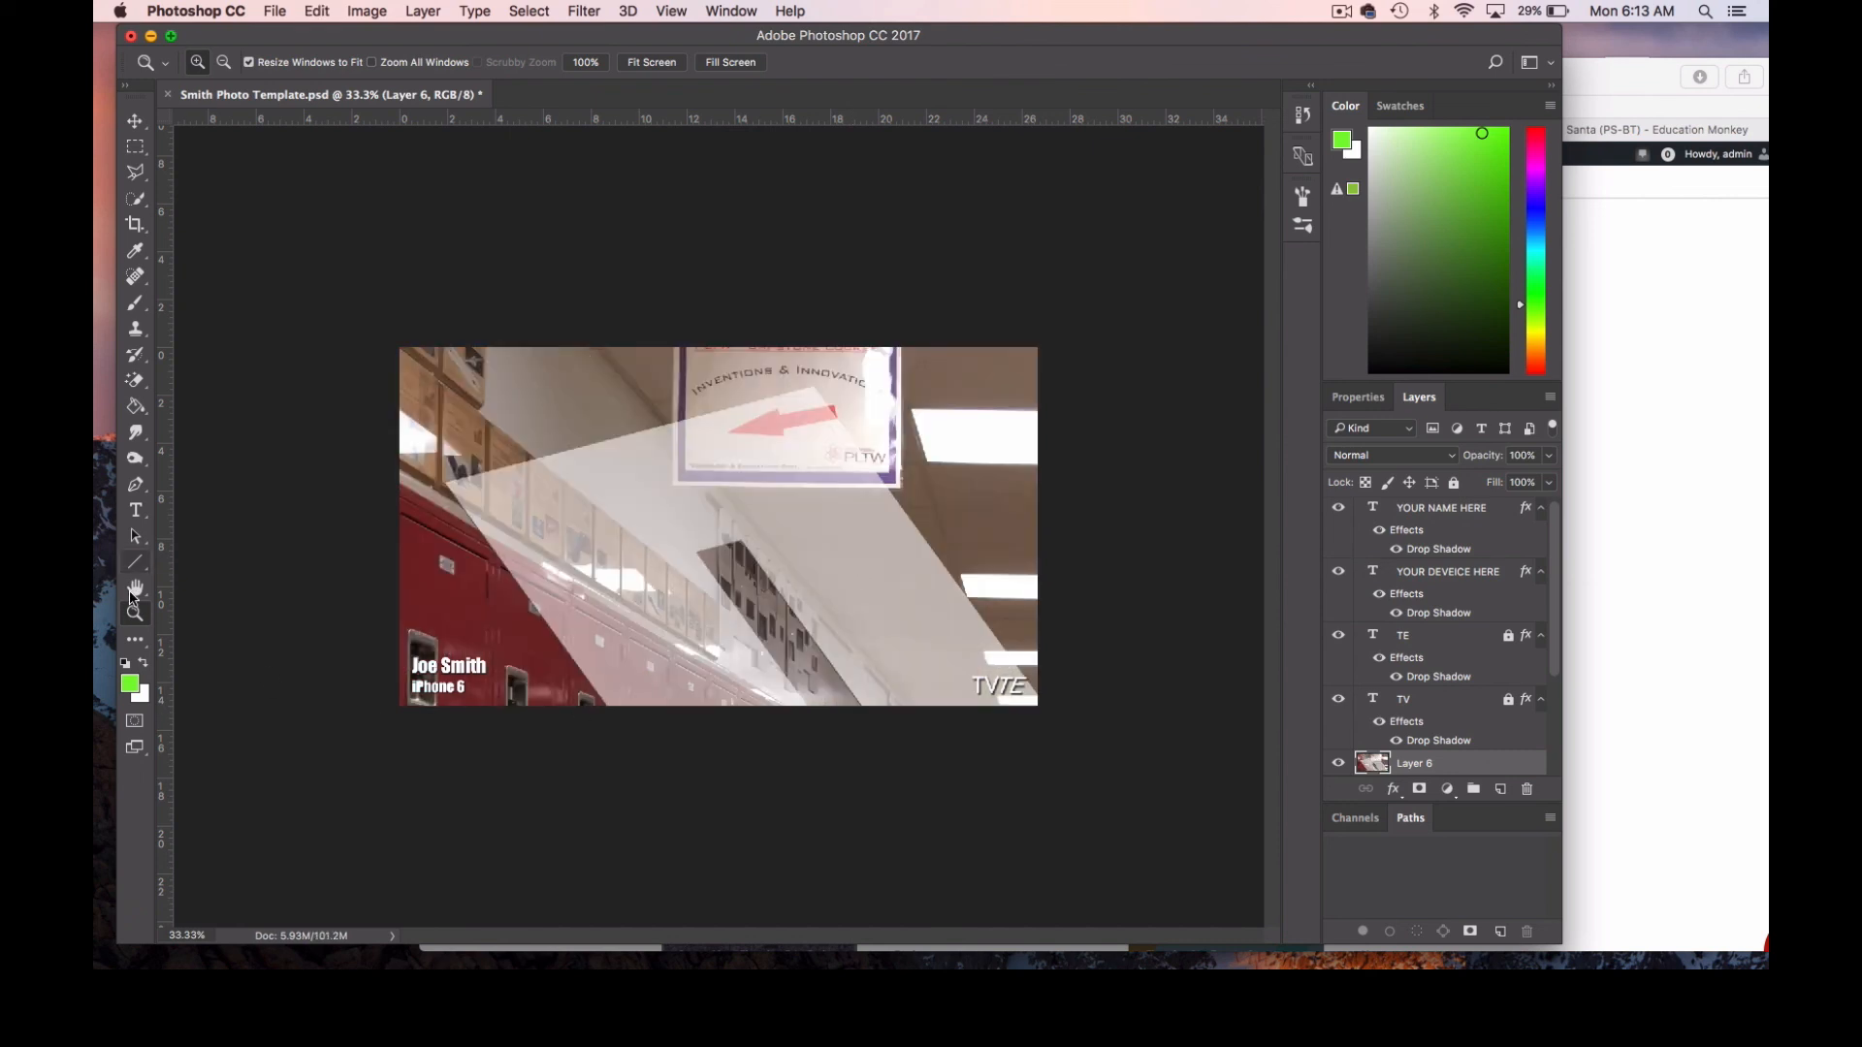
pyautogui.press('alt')
pyautogui.keyDown('alt'); pyautogui.click(650, 576); pyautogui.keyUp('alt')
pyautogui.keyDown('alt'); pyautogui.click(650, 576); pyautogui.keyUp('alt')
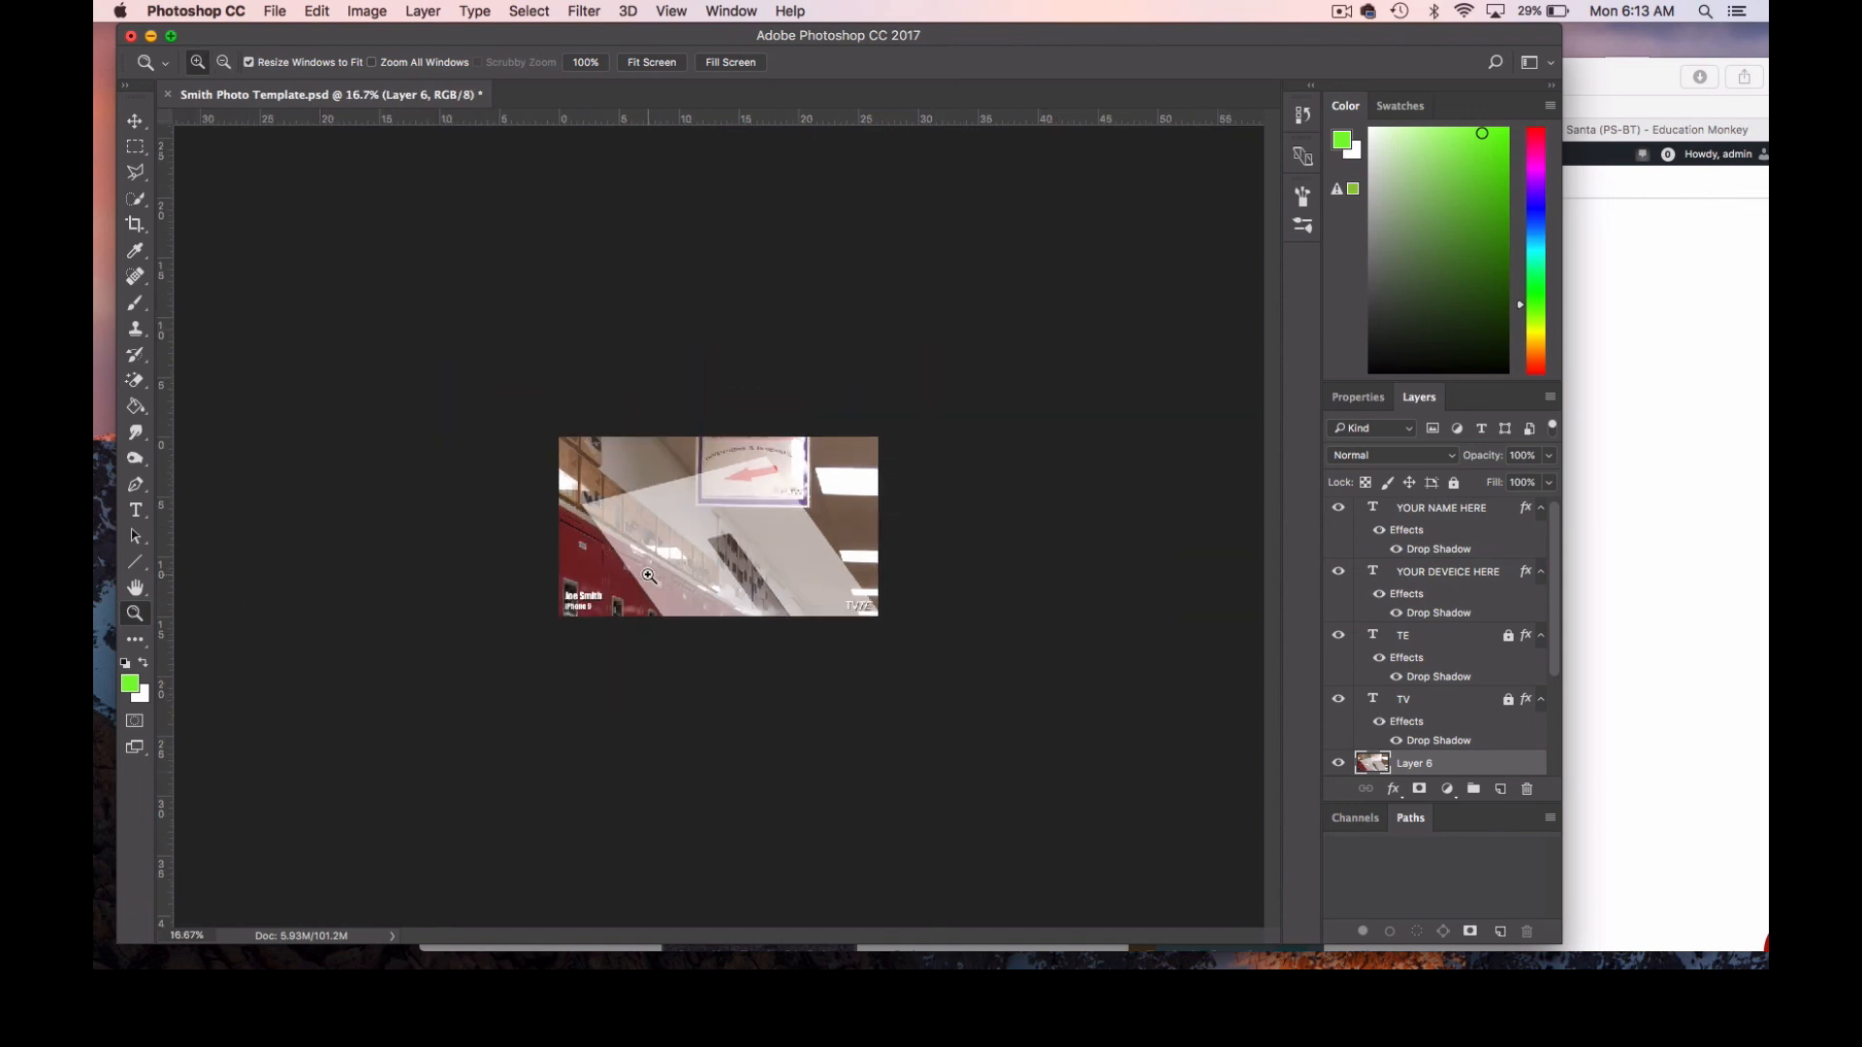
pyautogui.press('super+t')
pyautogui.moveTo(881, 776); pyautogui.dragTo(719, 608)
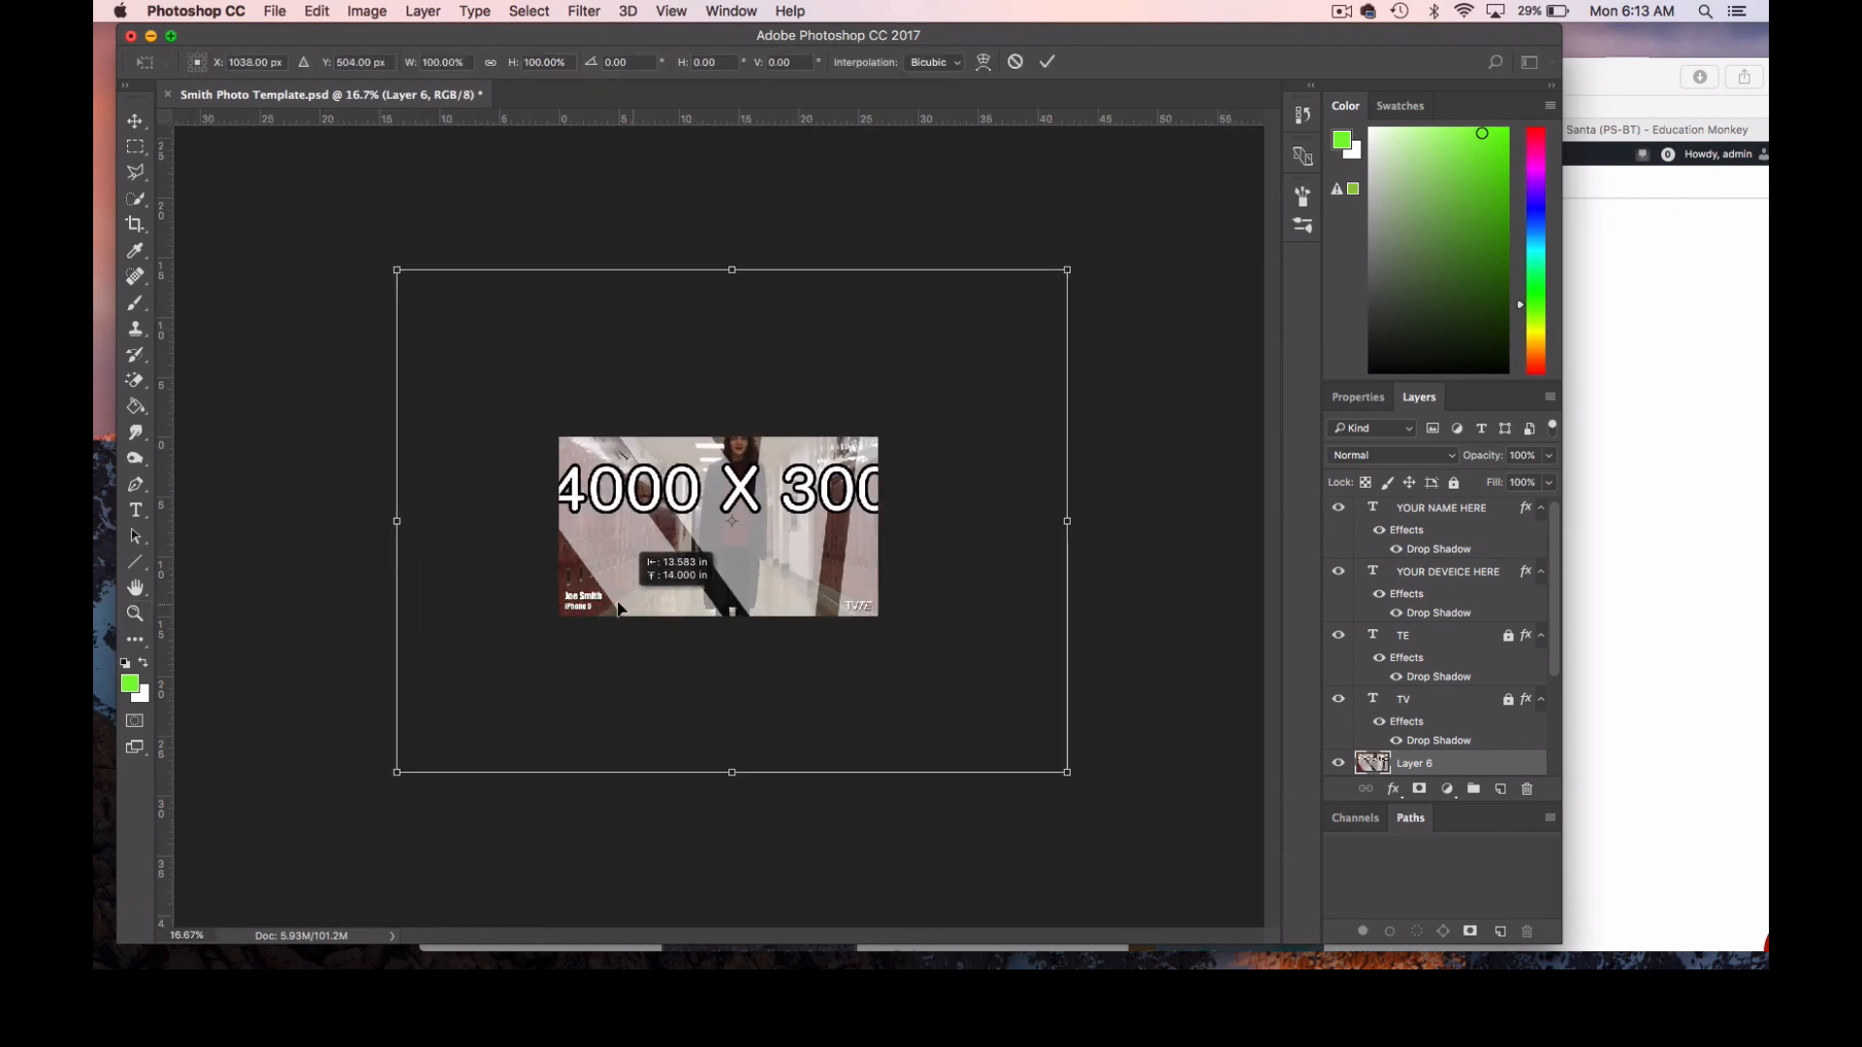
# Scale the hallway image down proportionally to about 49.6% so it fills the canvas, and apply the transformation.
pyautogui.moveTo(391, 266); pyautogui.dragTo(548, 384)
pyautogui.moveTo(1067, 772); pyautogui.dragTo(885, 649)
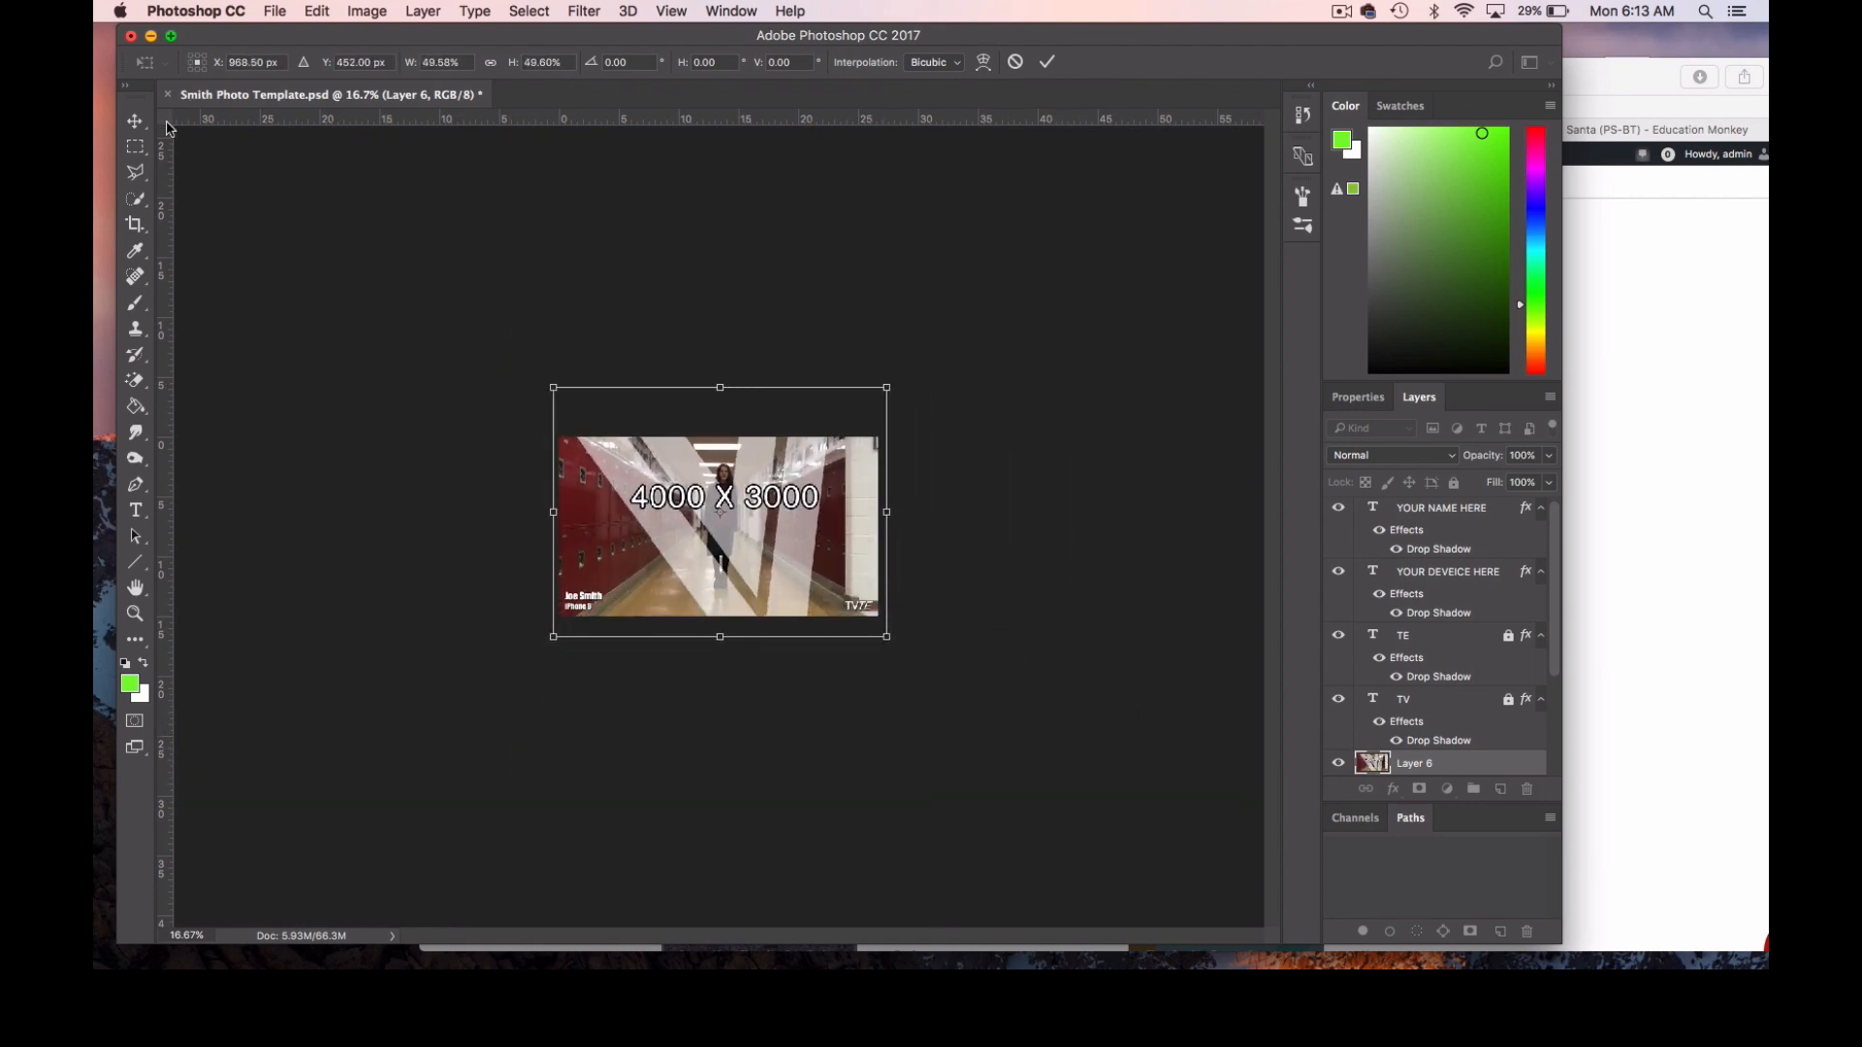
pyautogui.click(136, 123)
pyautogui.click(1105, 345)
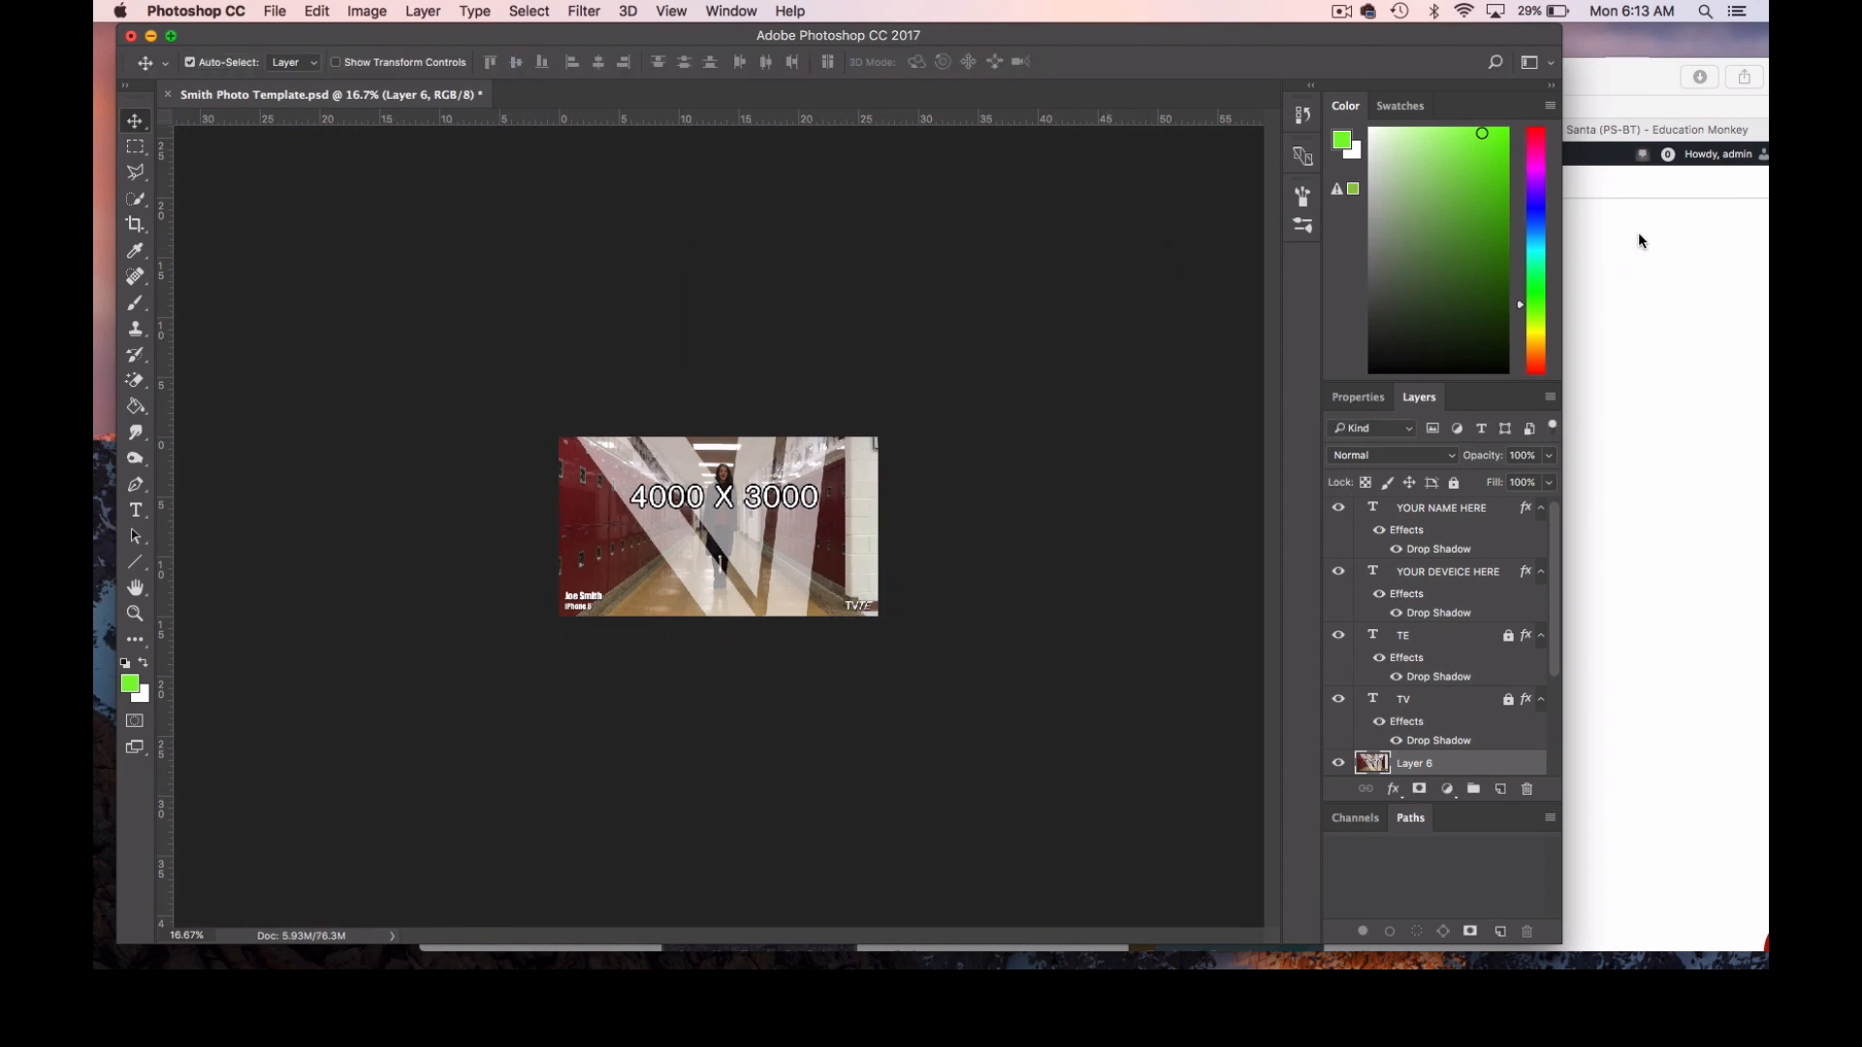
# Copy the camera drawing from the Paint Bucket Tool page in Safari and paste it into the photo template in Photoshop.
pyautogui.click(1590, 74)
pyautogui.moveTo(1588, 78); pyautogui.dragTo(1495, 64)
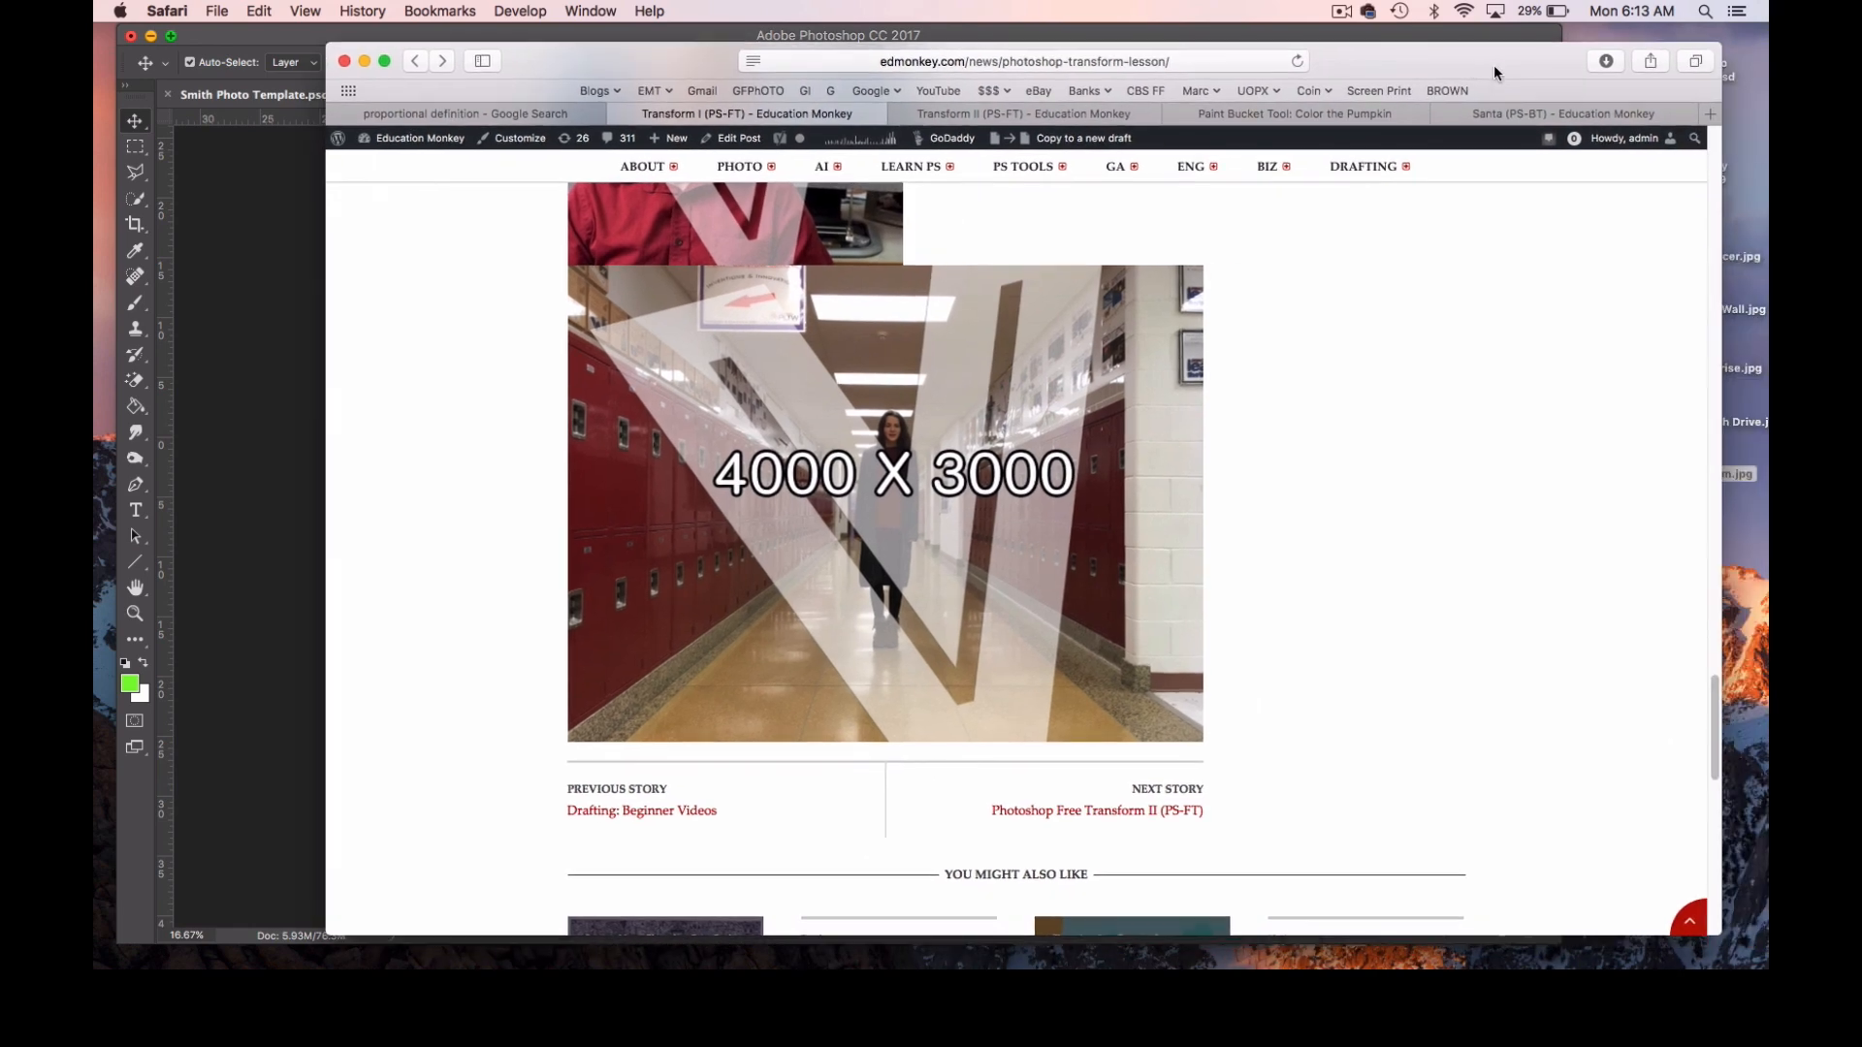
pyautogui.press('super+Tab')
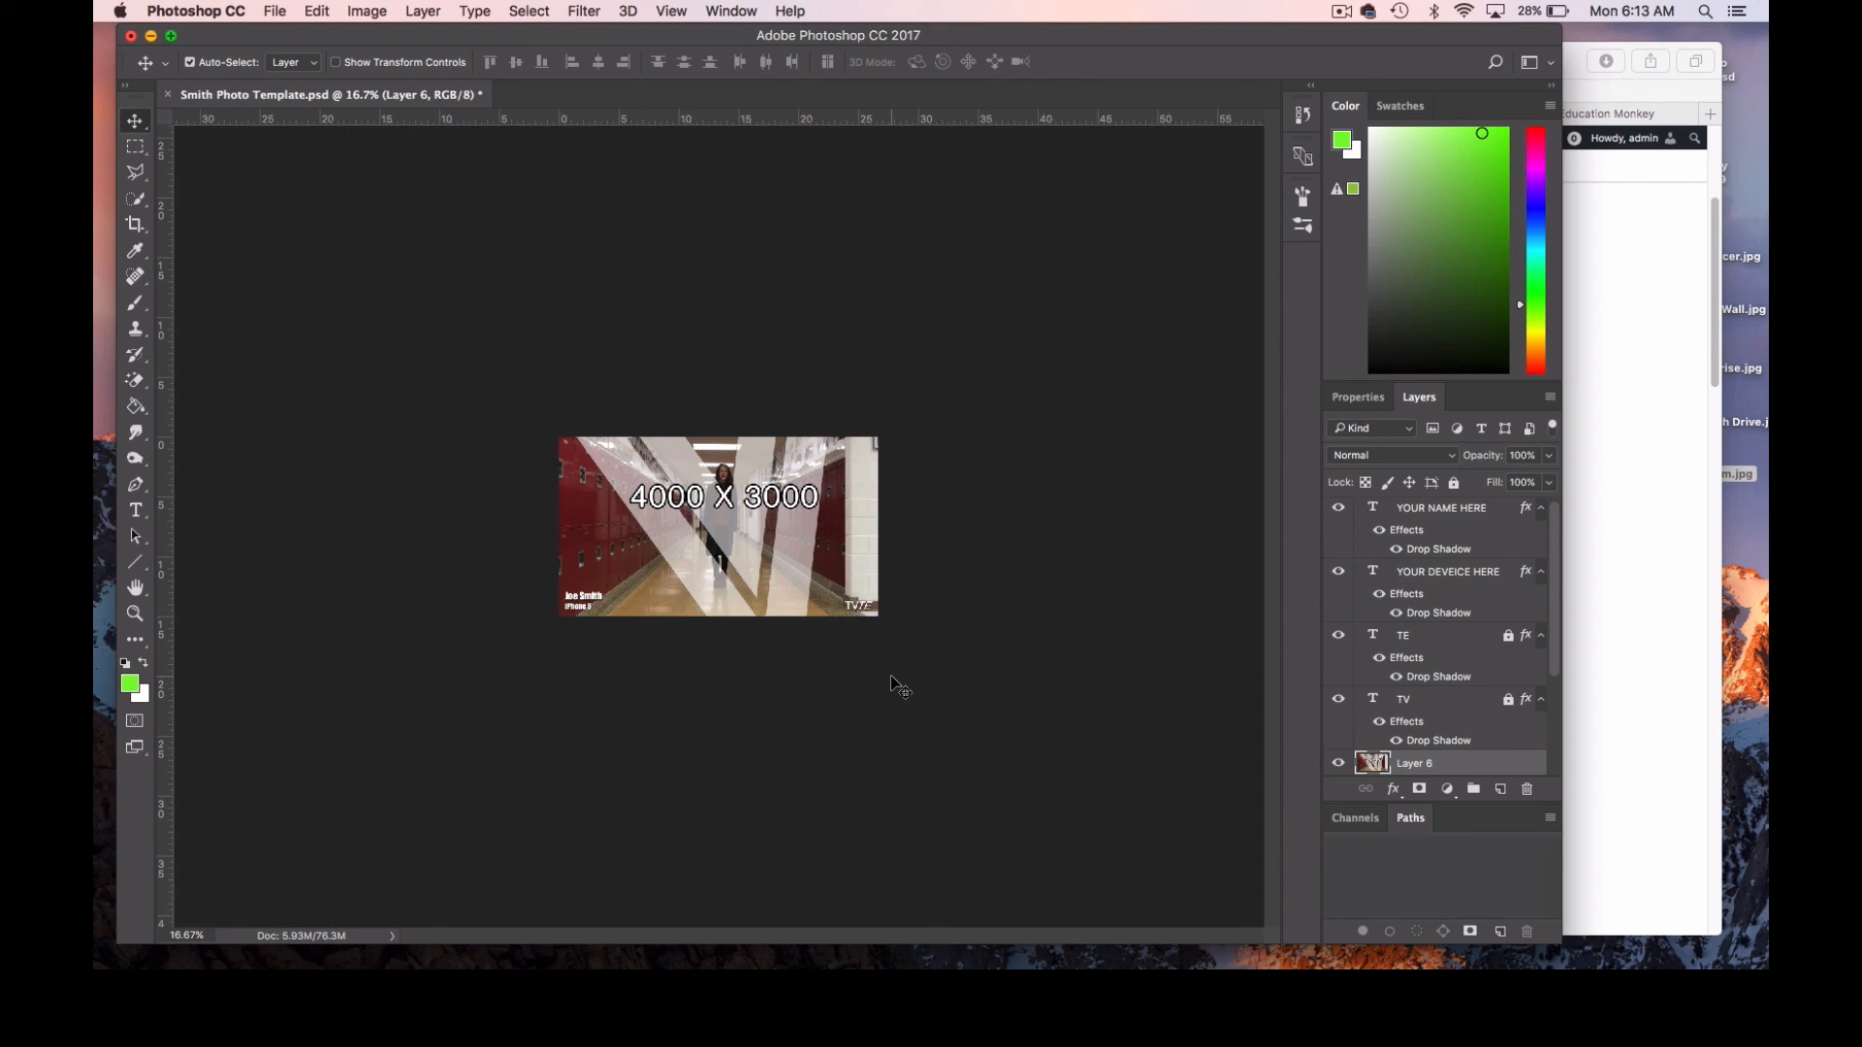
pyautogui.click(1625, 477)
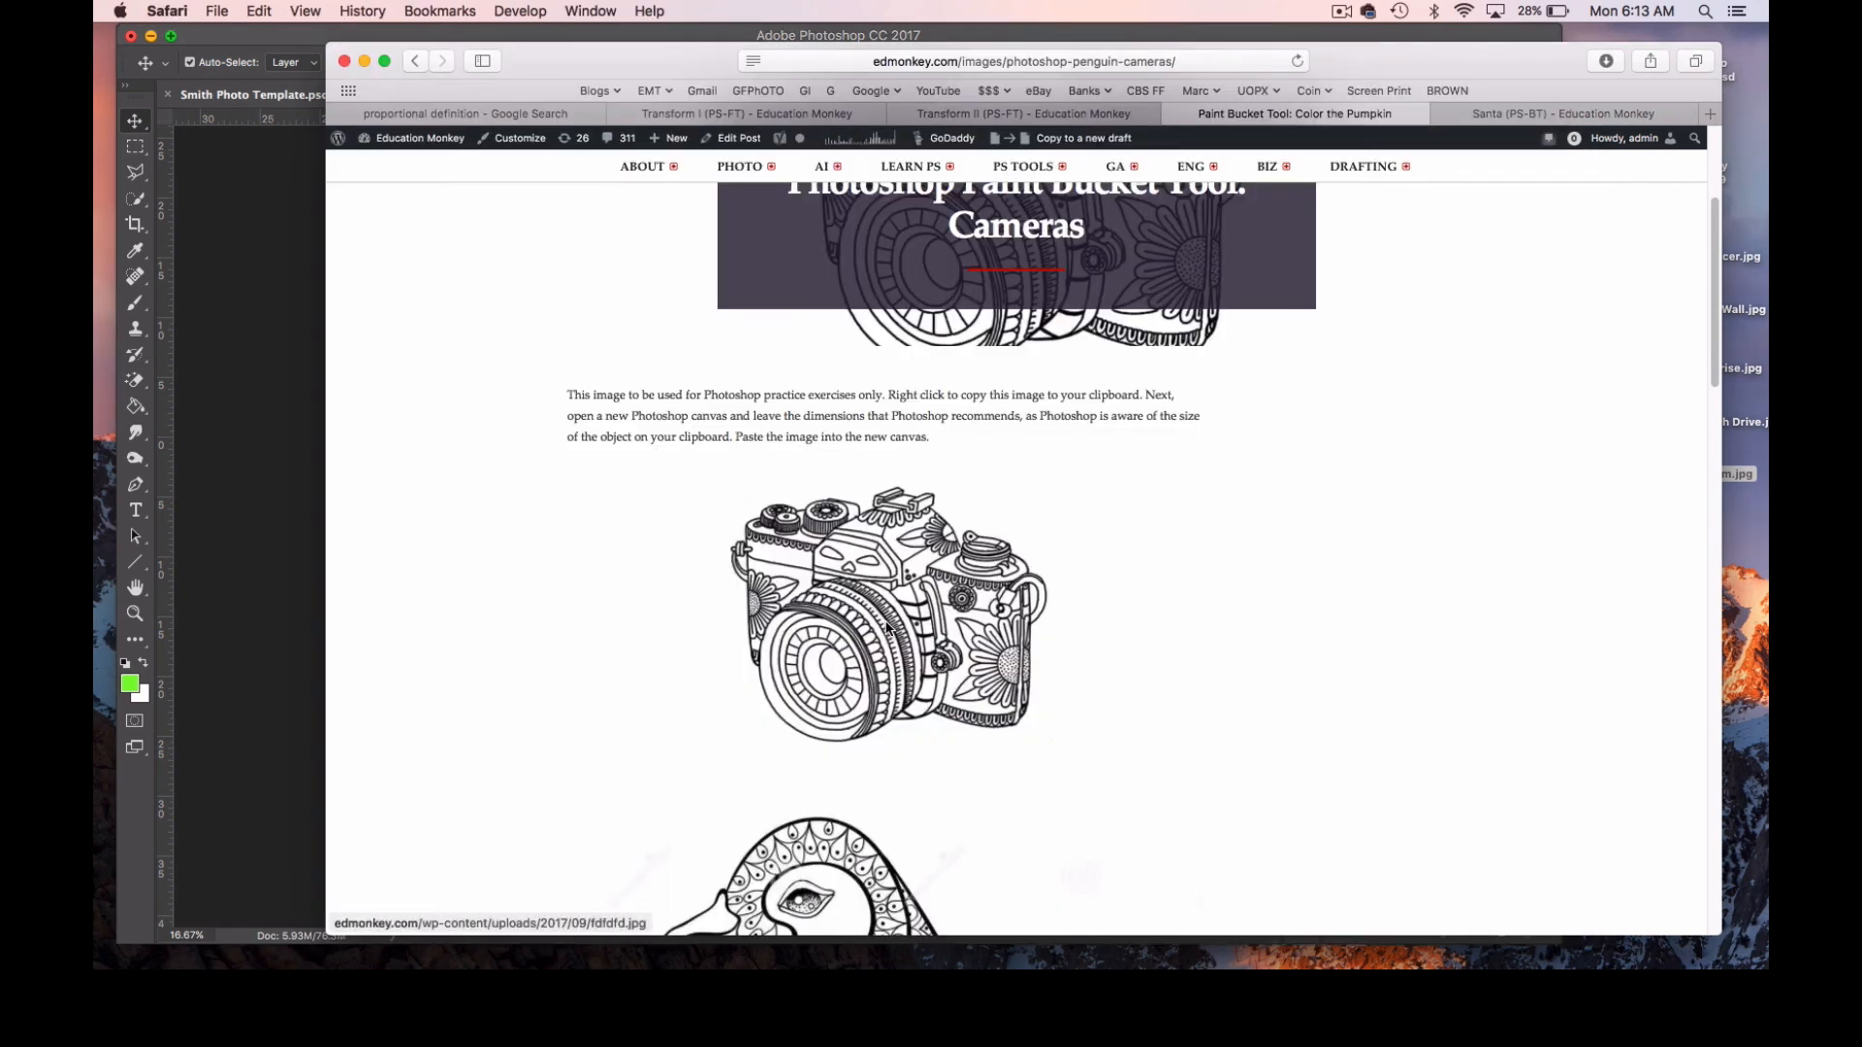
pyautogui.rightClick(904, 593)
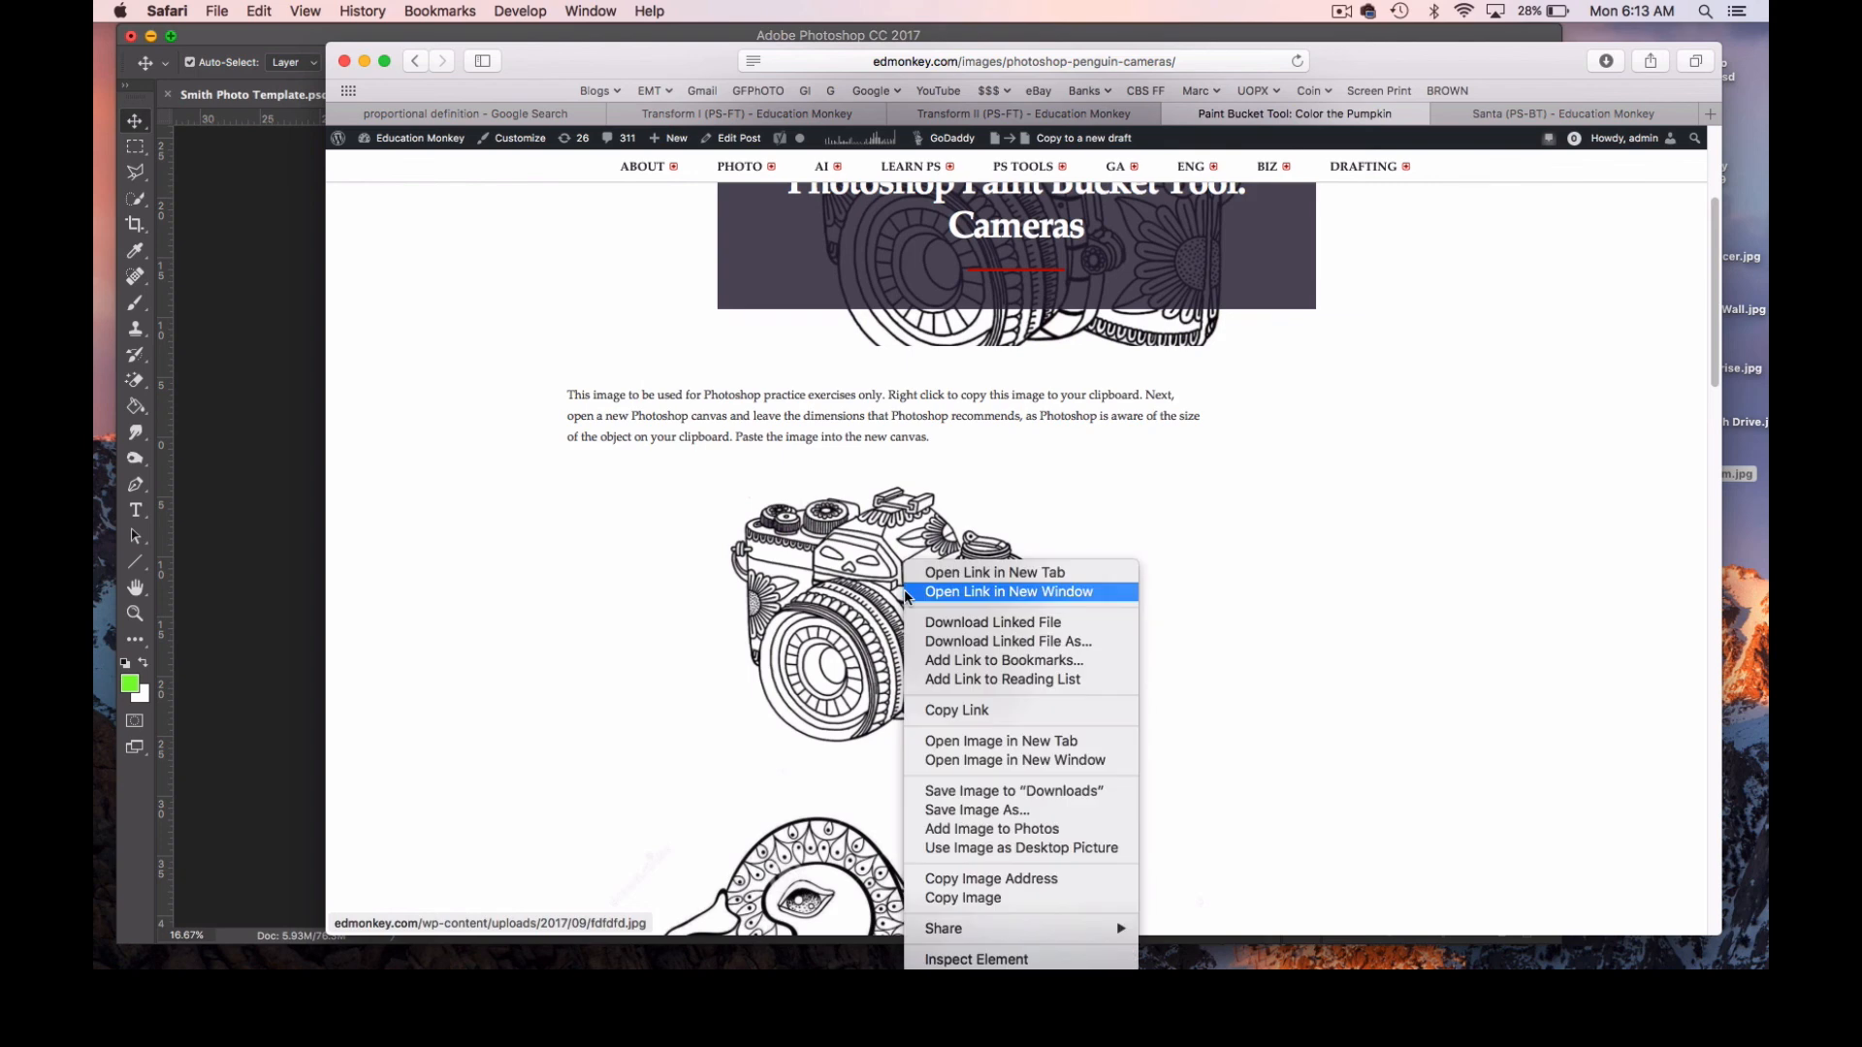
pyautogui.click(1030, 898)
pyautogui.click(289, 514)
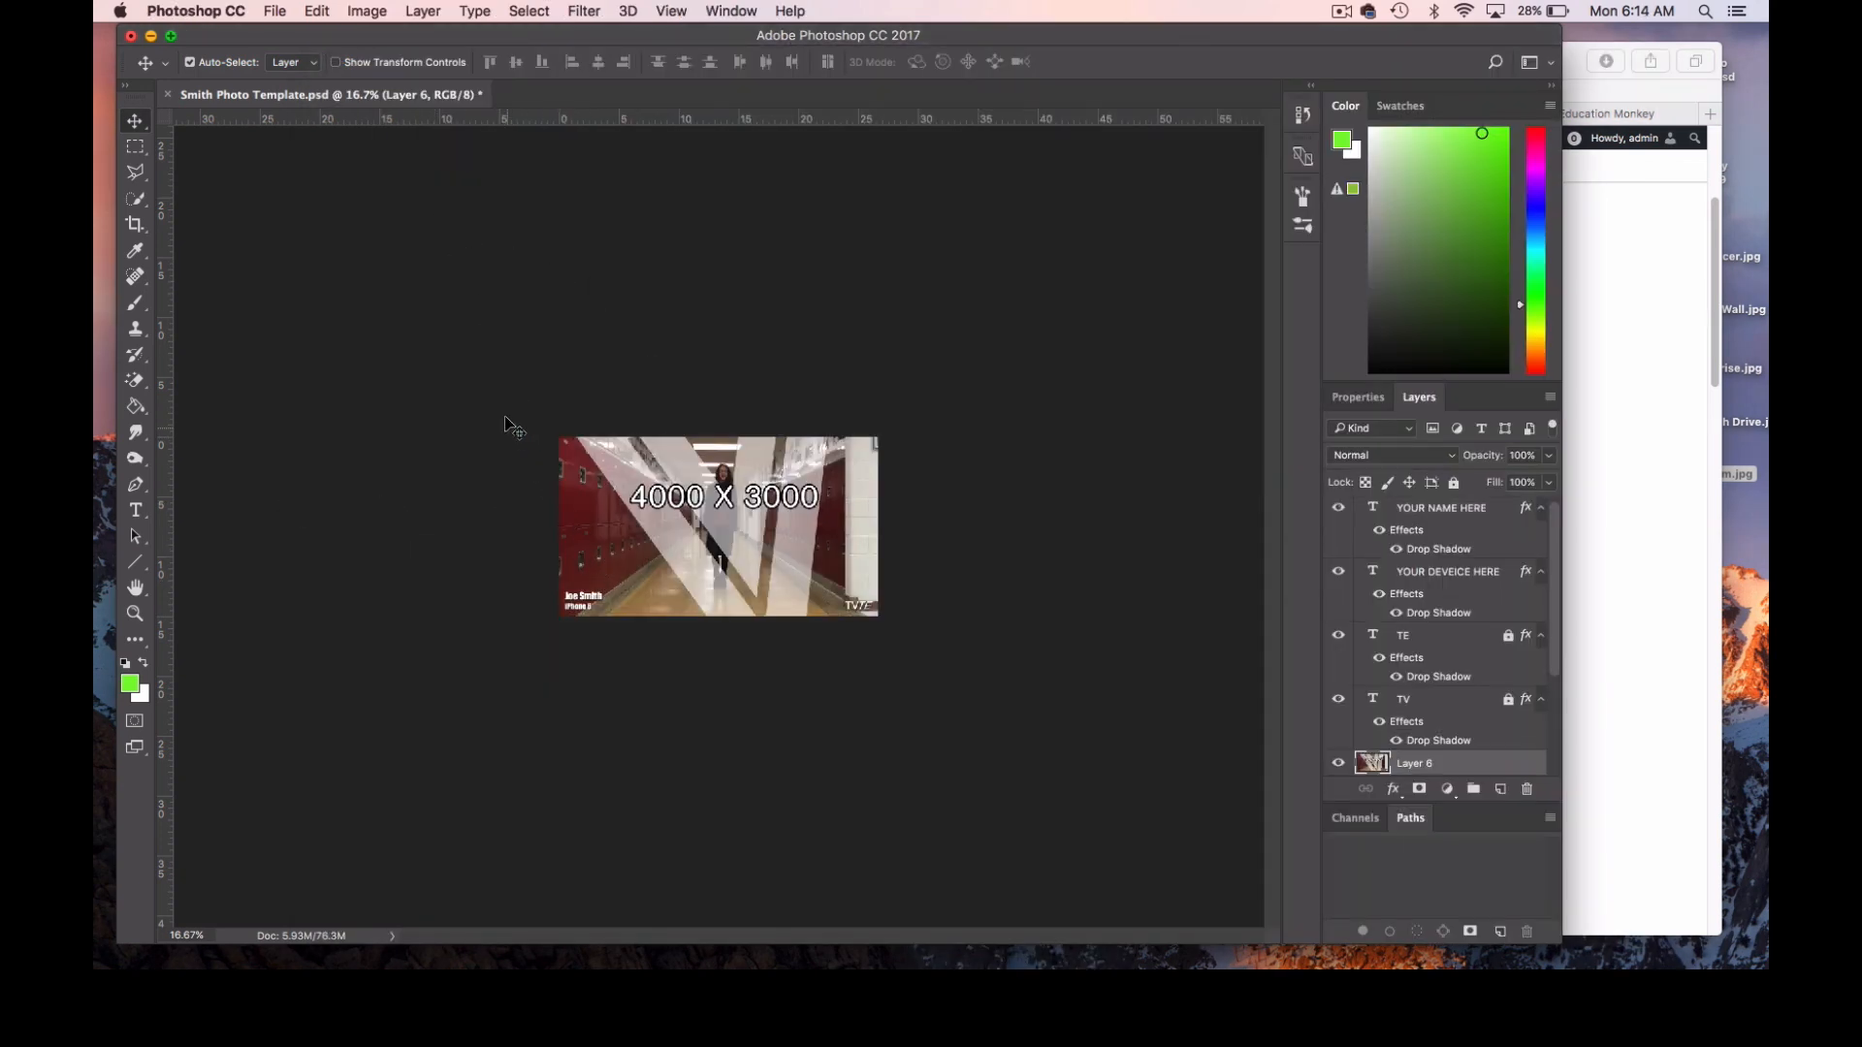
pyautogui.press('super+v')
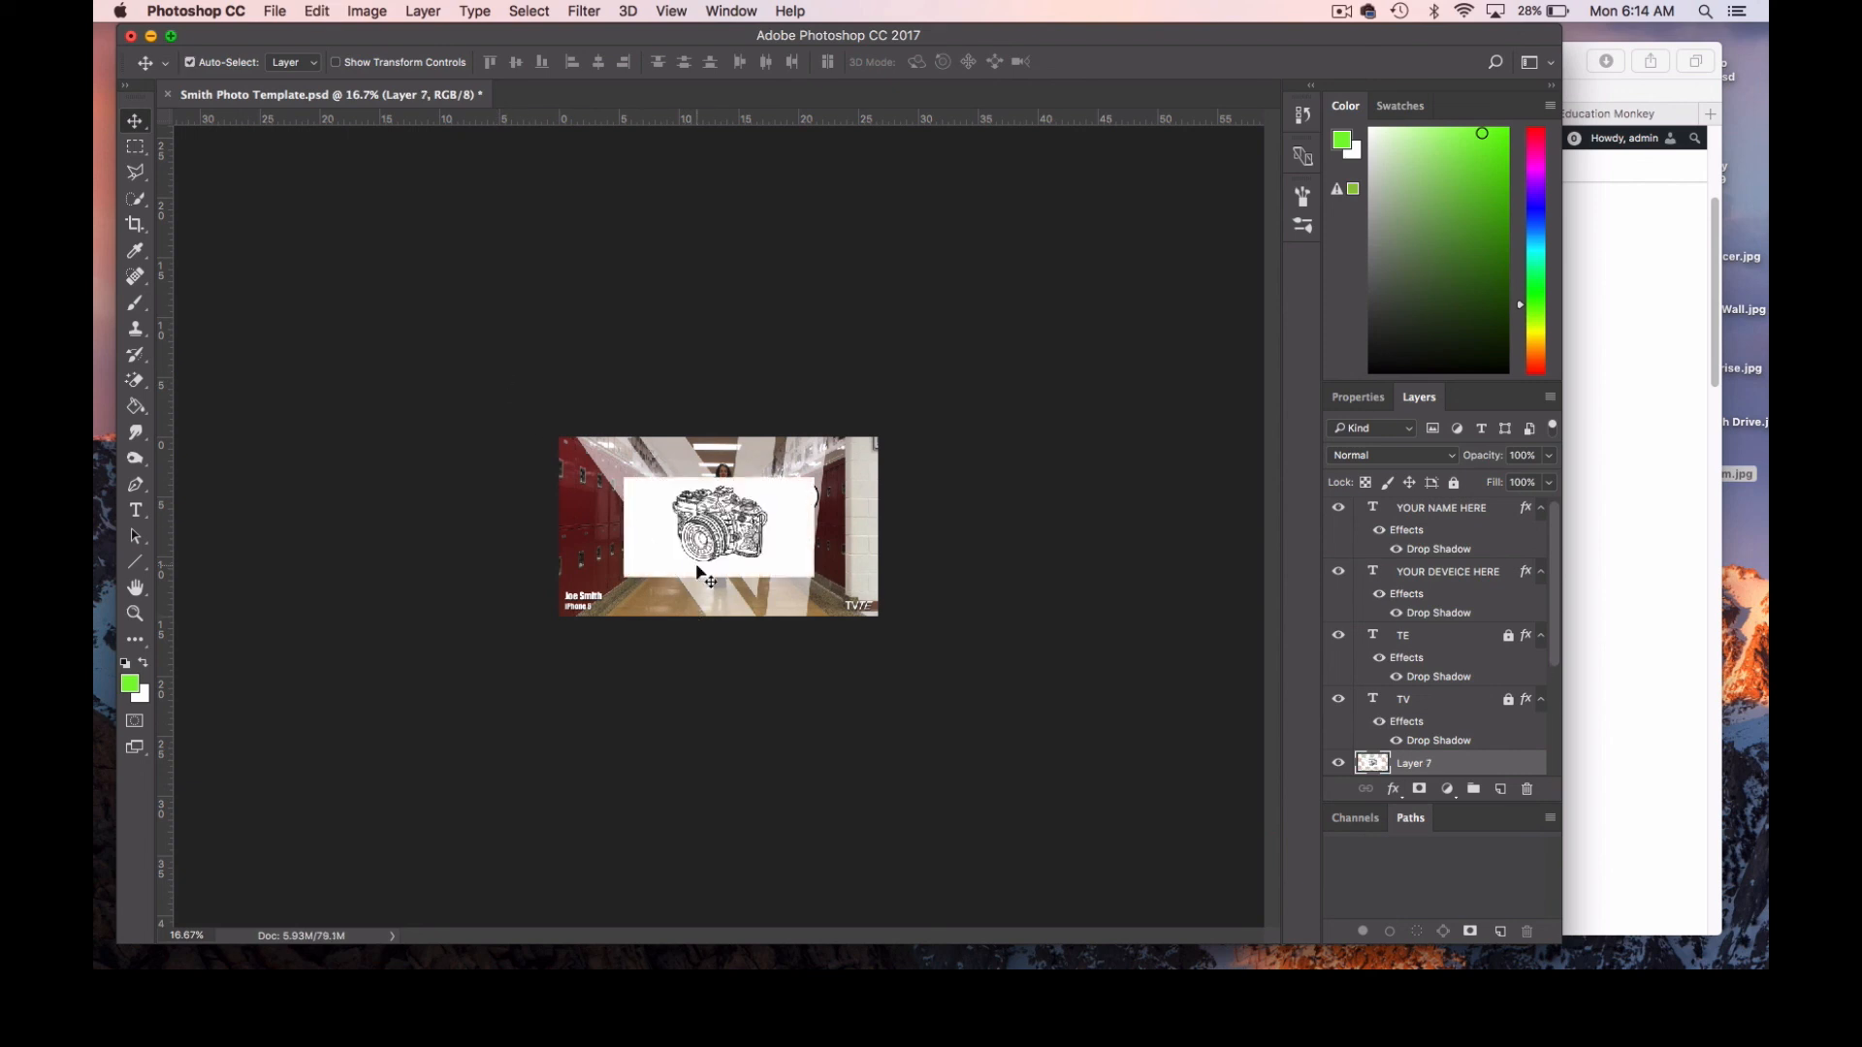
# Free-transform the camera drawing proportionally to about 216% so it covers the whole canvas, and apply the transformation.
pyautogui.press('super+t')
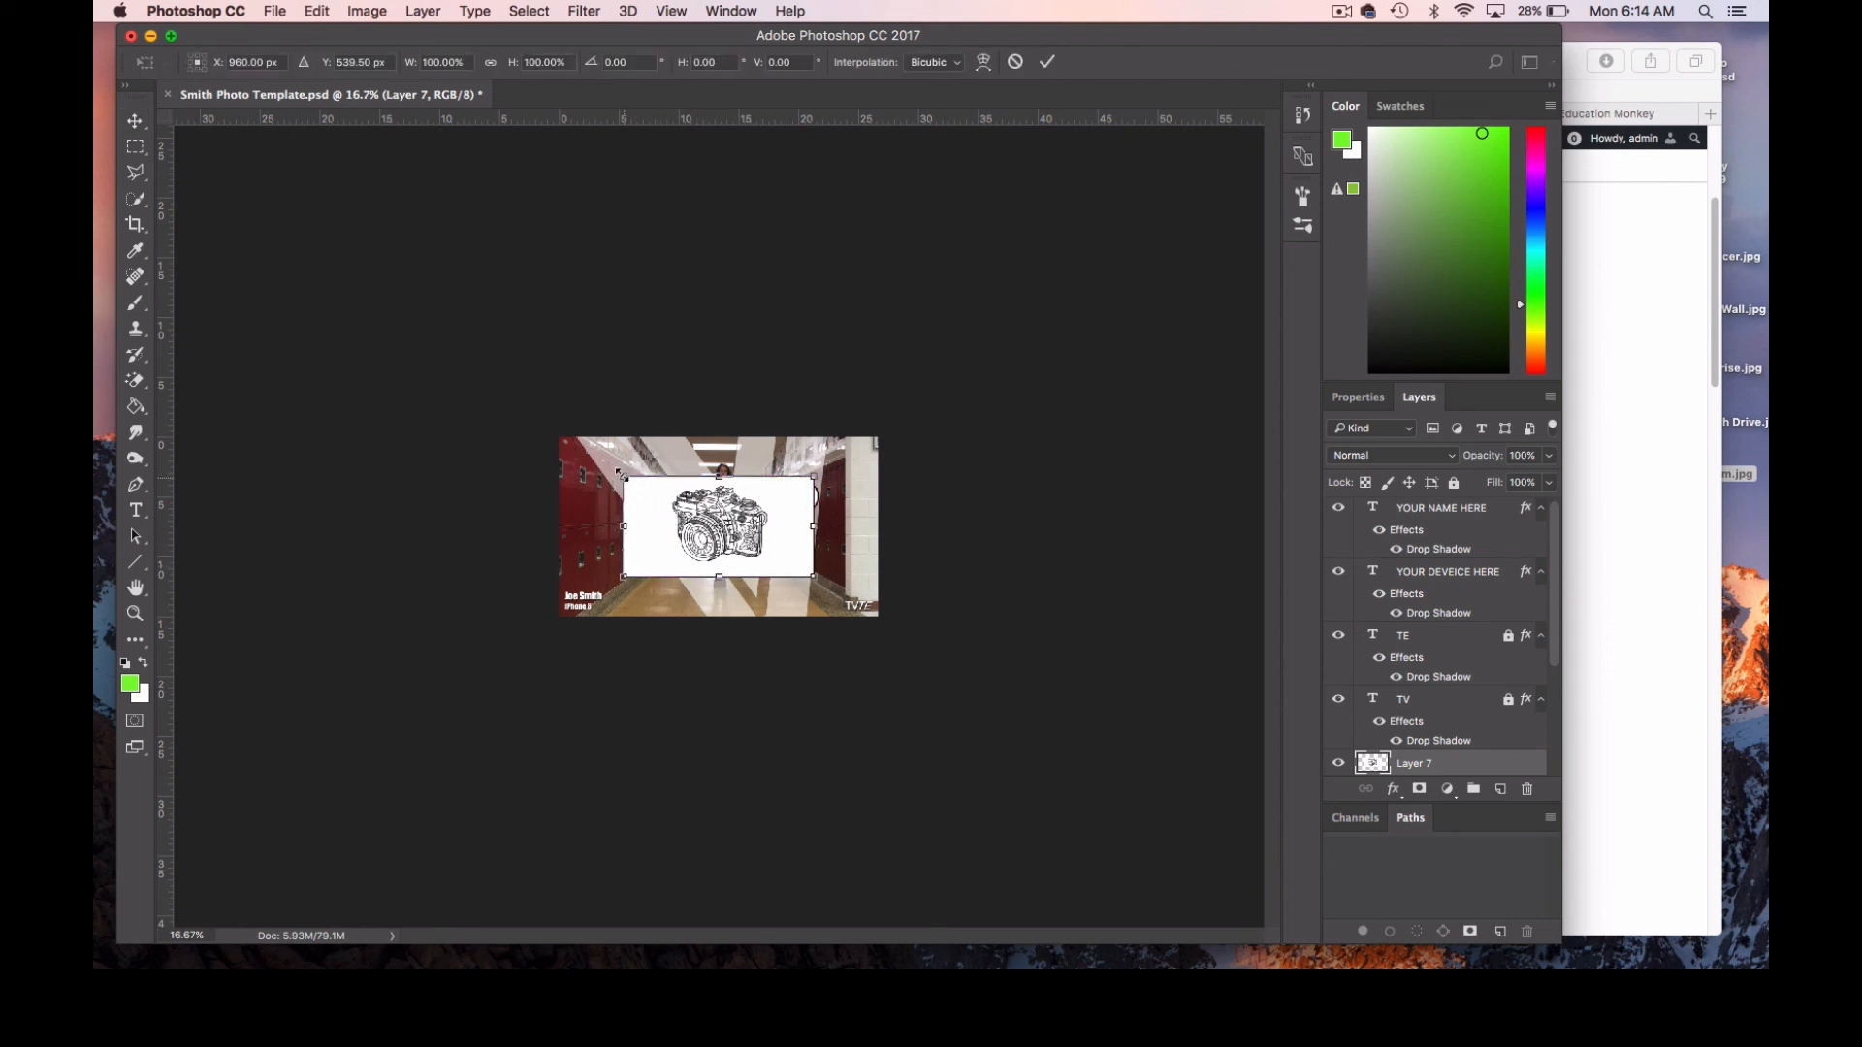
pyautogui.moveTo(623, 475); pyautogui.dragTo(540, 433)
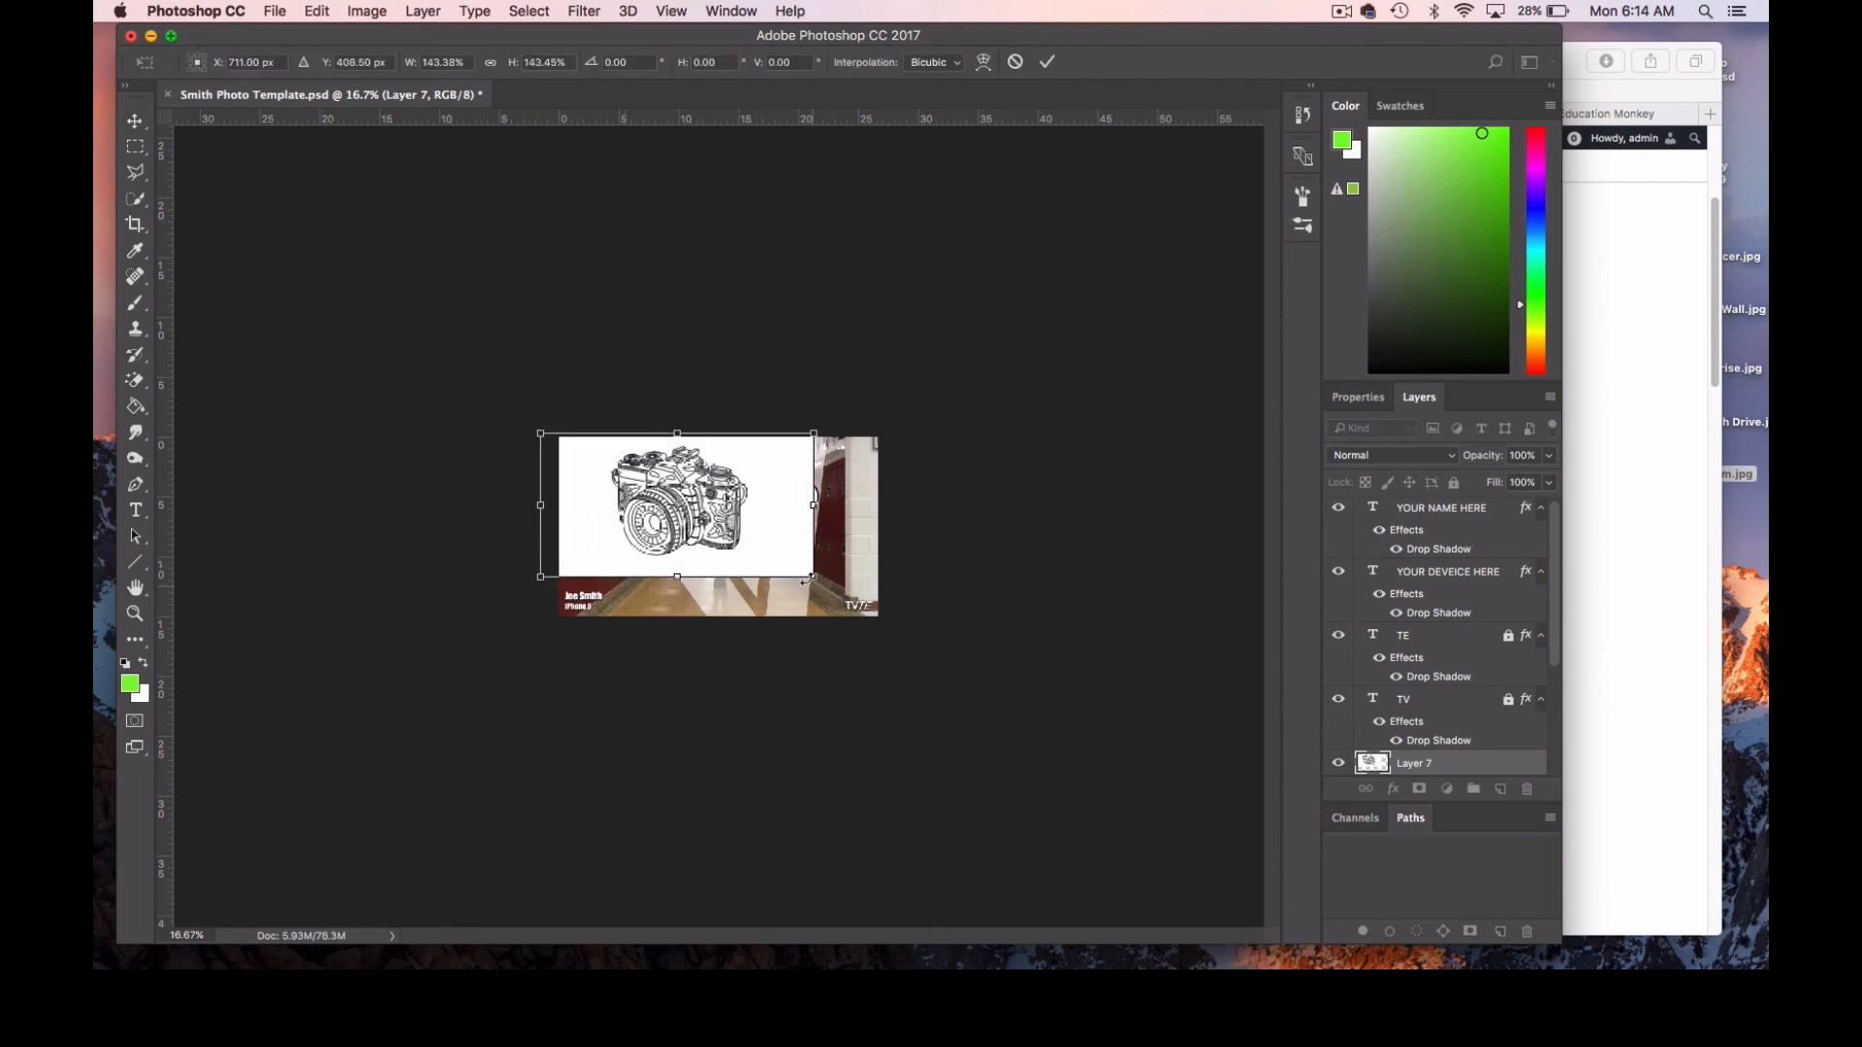
pyautogui.moveTo(804, 580); pyautogui.dragTo(889, 652)
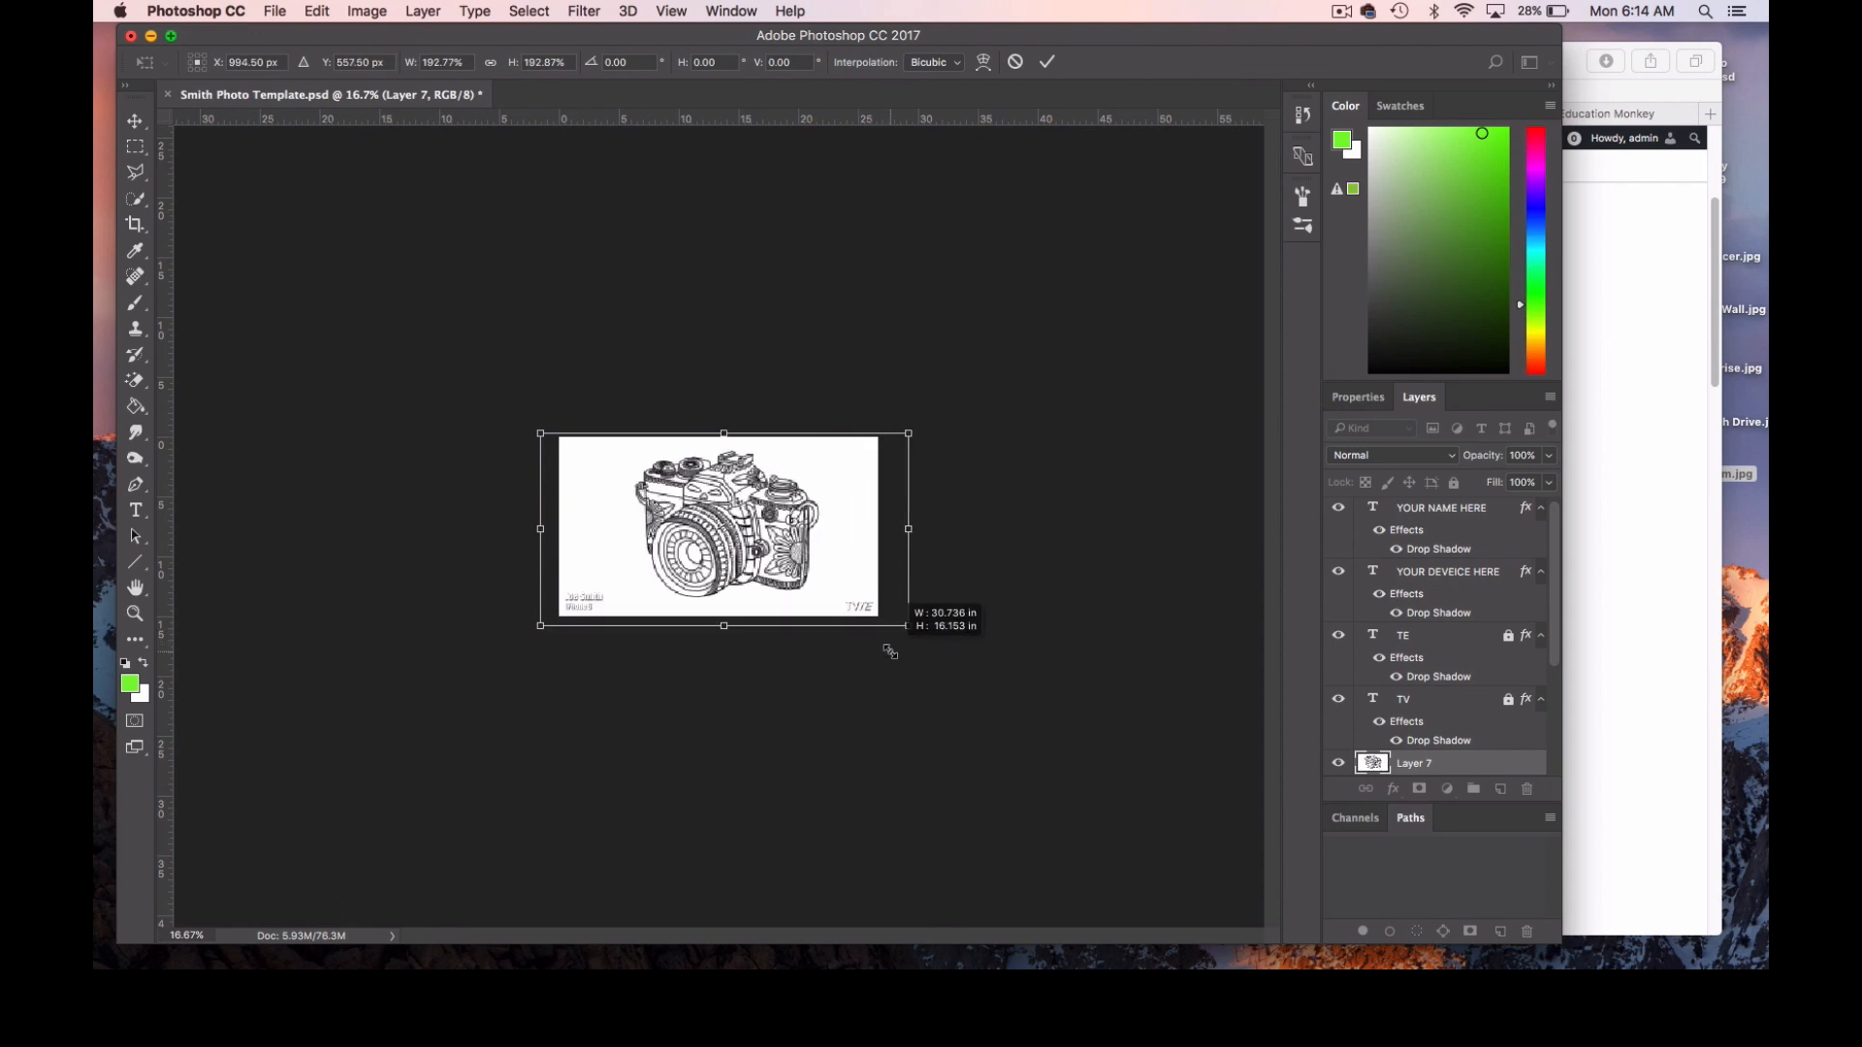
pyautogui.moveTo(540, 433); pyautogui.dragTo(516, 419)
pyautogui.moveTo(908, 628); pyautogui.dragTo(930, 638)
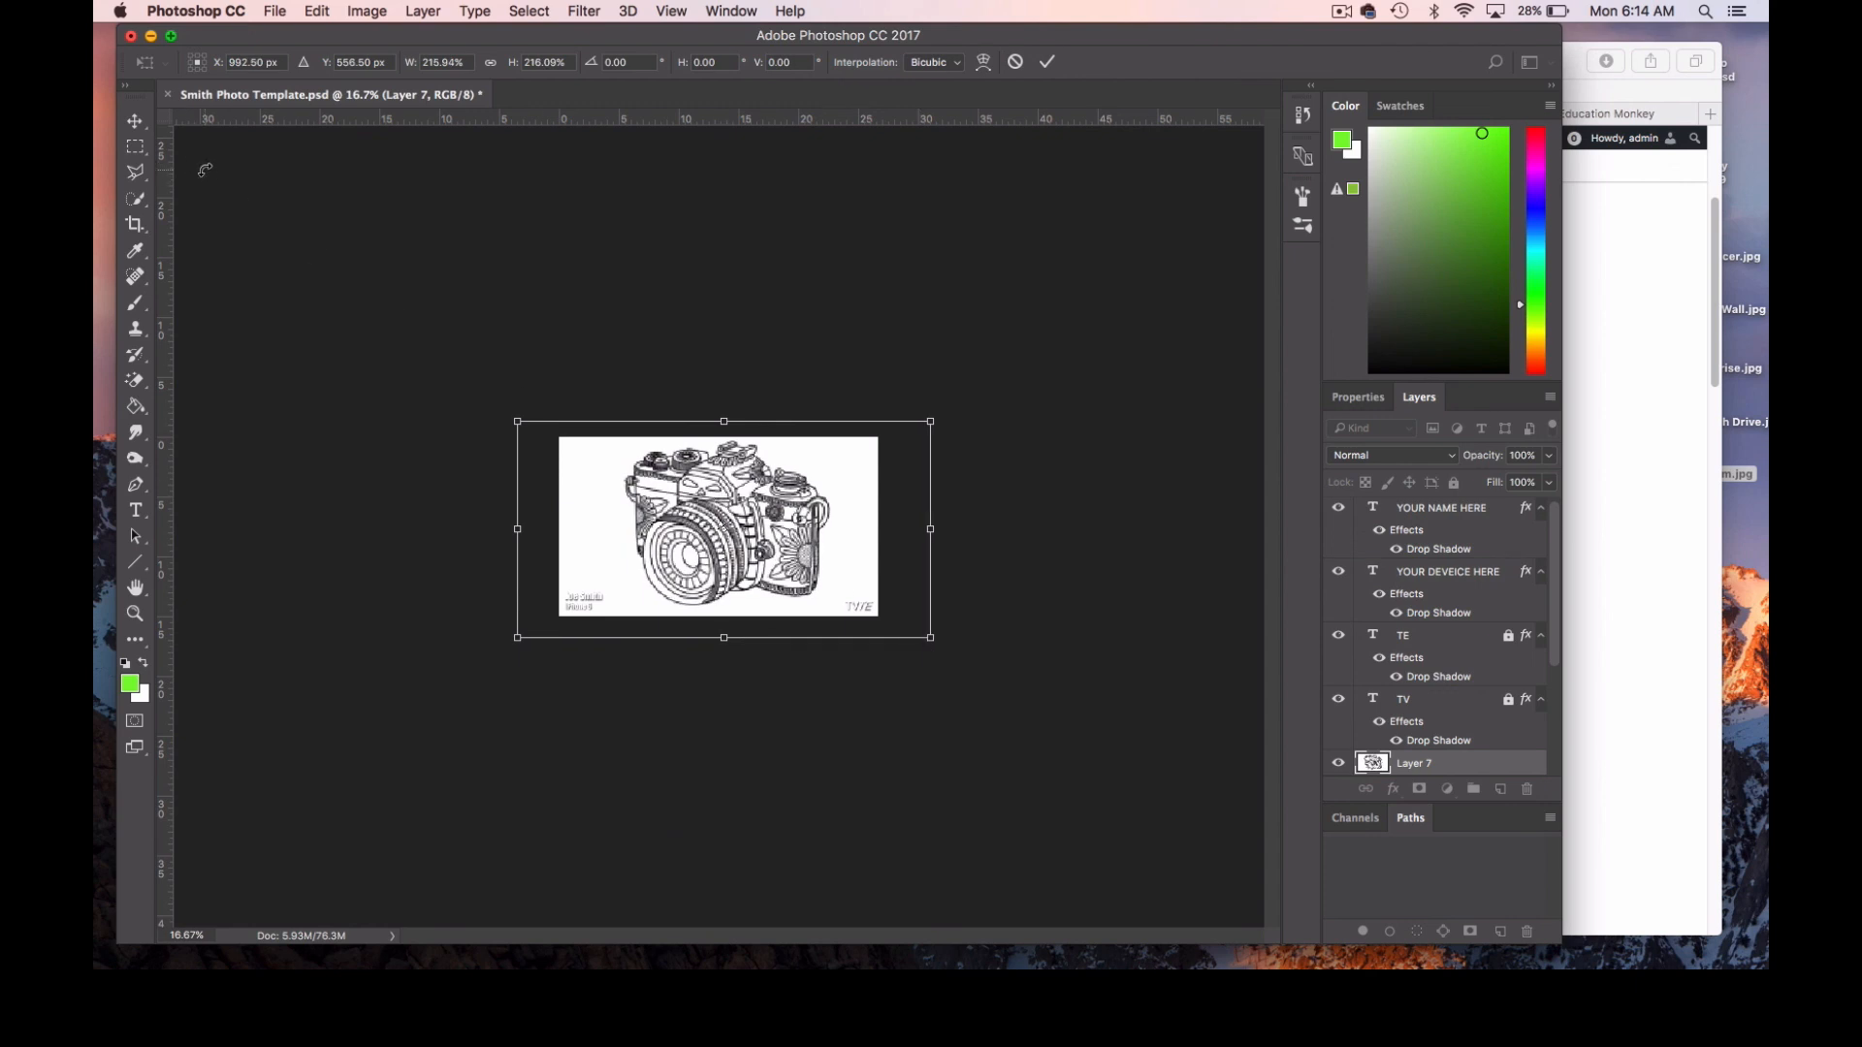
pyautogui.click(135, 120)
pyautogui.click(1093, 347)
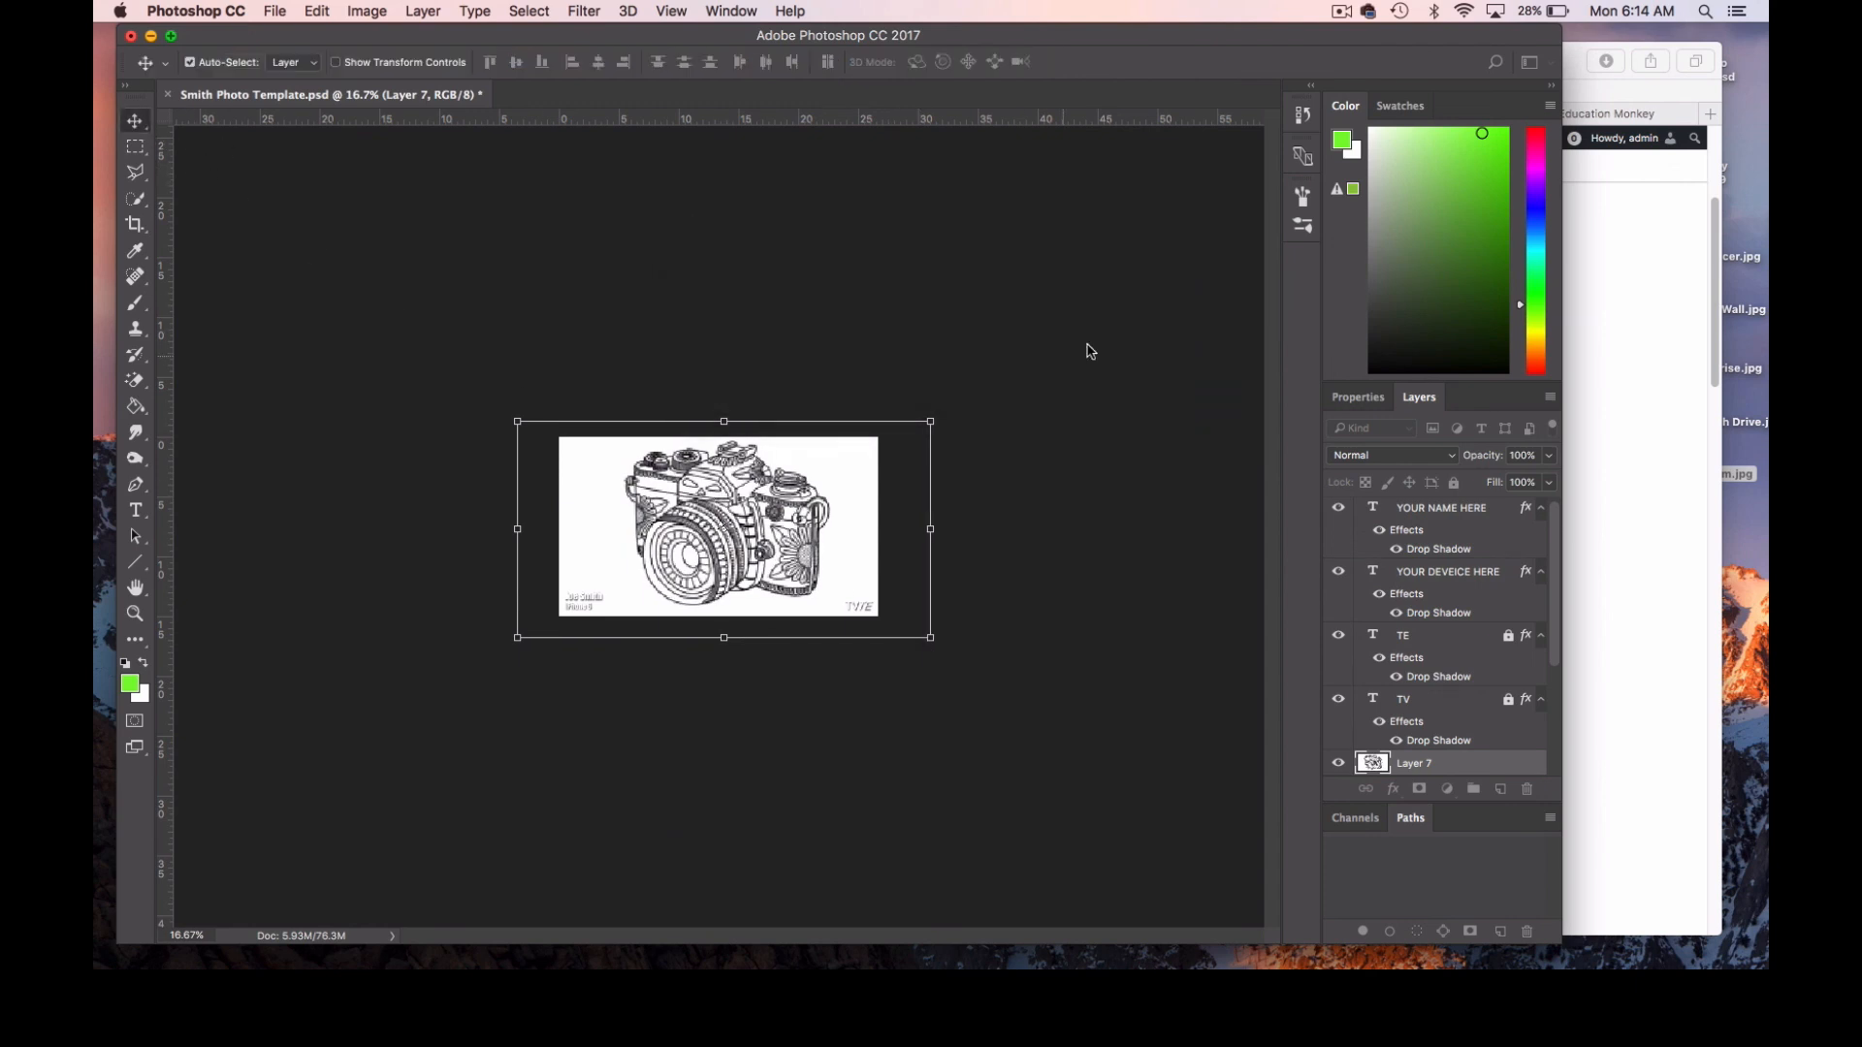
# Move the enlarged camera drawing slightly up on the canvas.
pyautogui.click(146, 613)
pyautogui.click(700, 545)
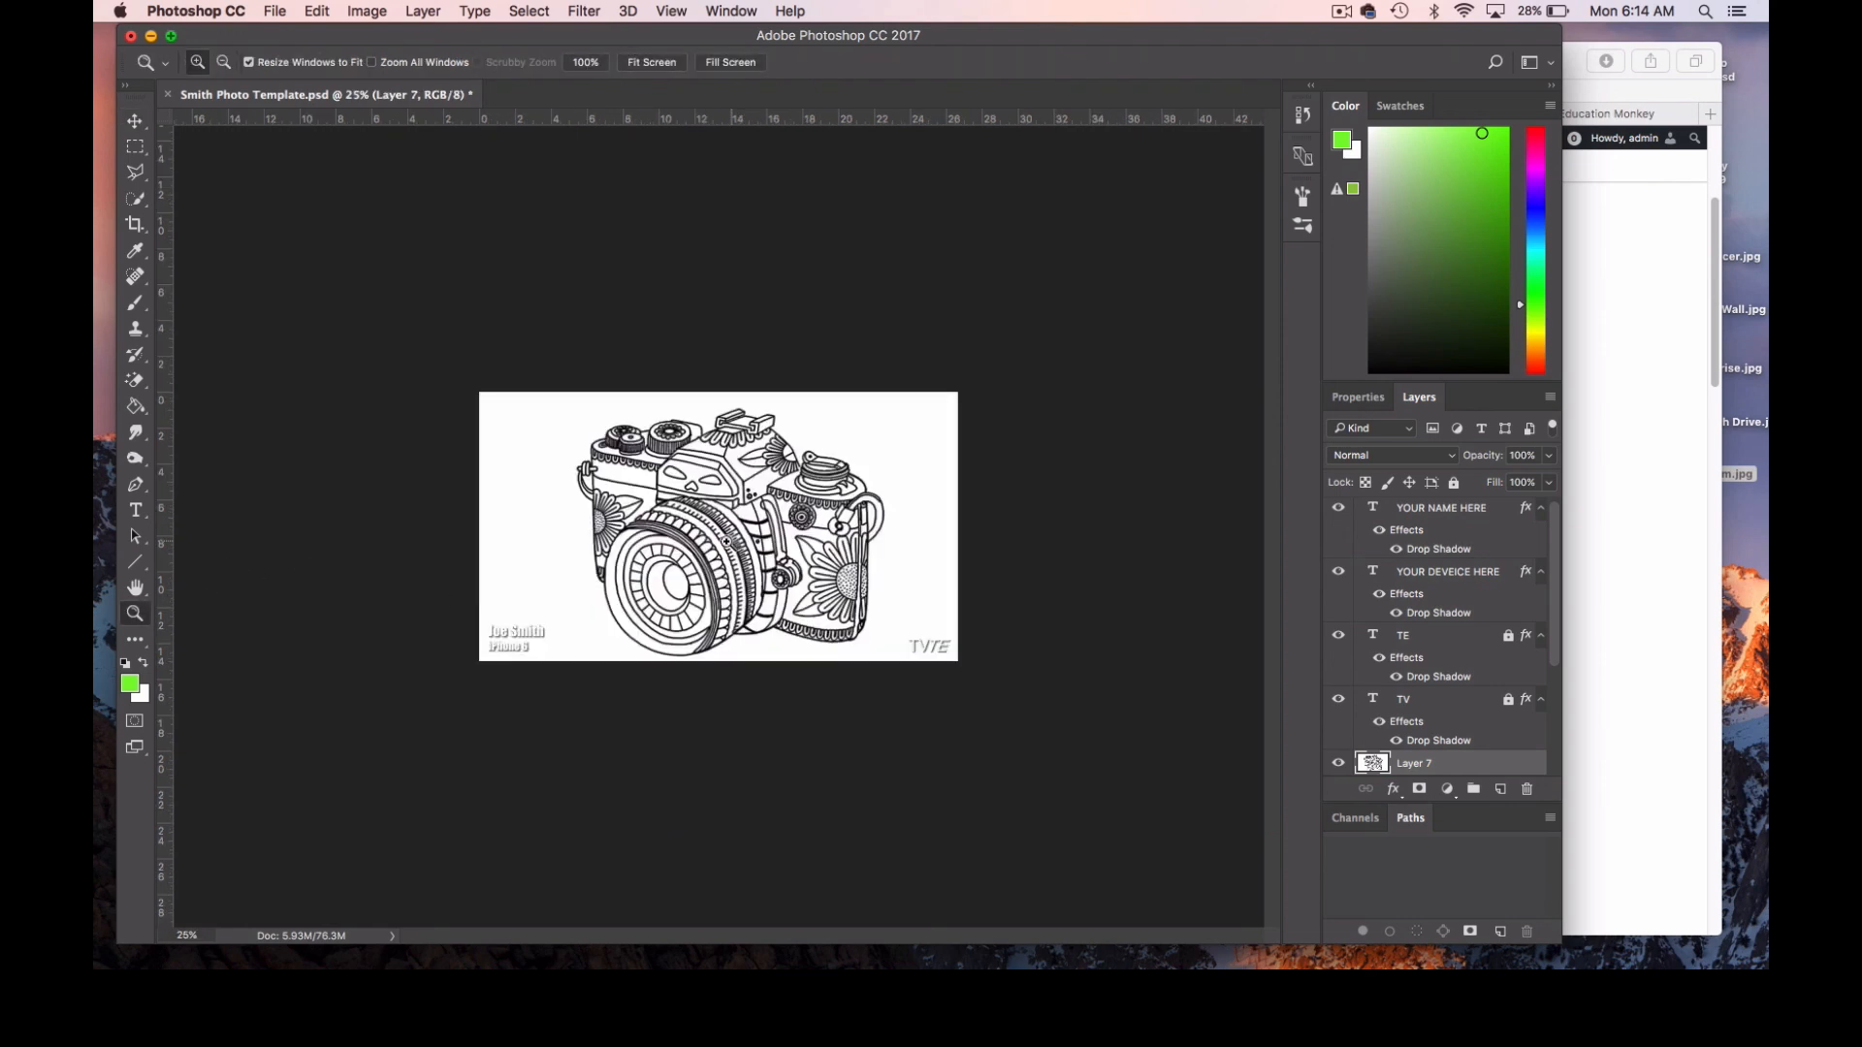
pyautogui.click(726, 541)
pyautogui.click(134, 120)
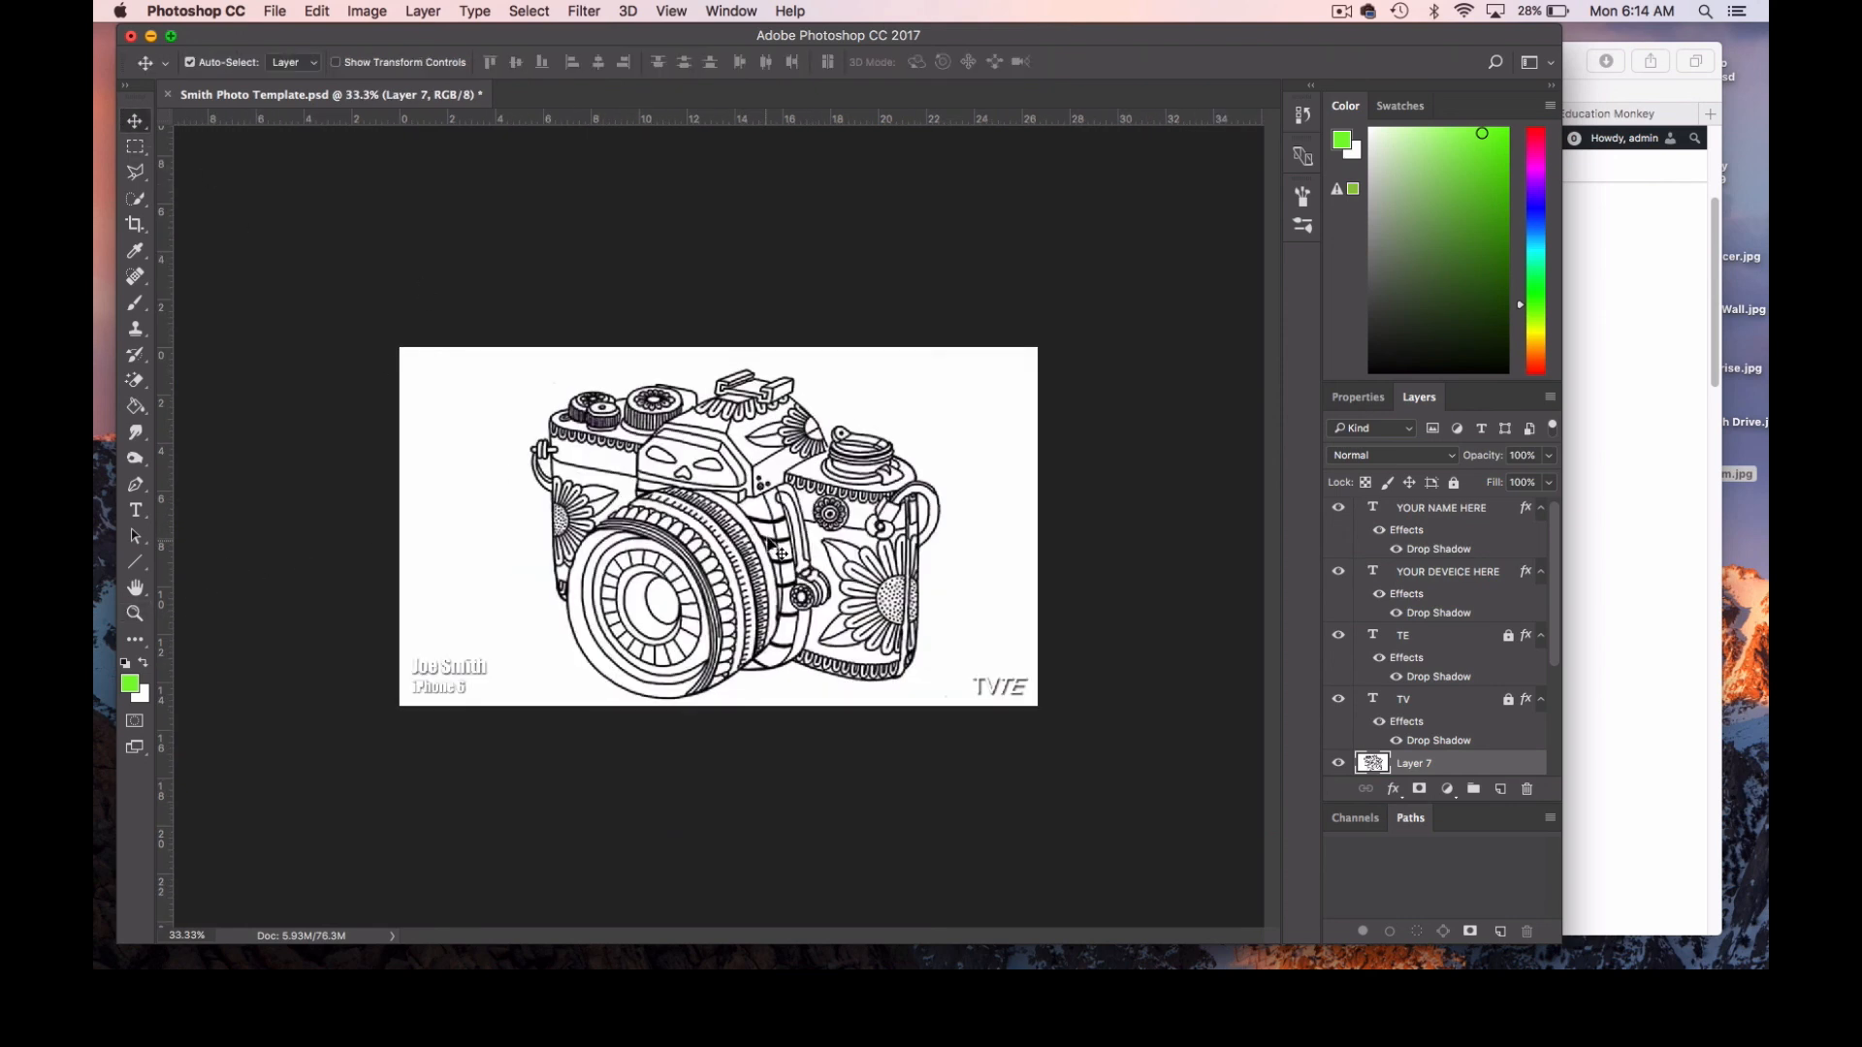
pyautogui.moveTo(781, 553); pyautogui.dragTo(783, 541)
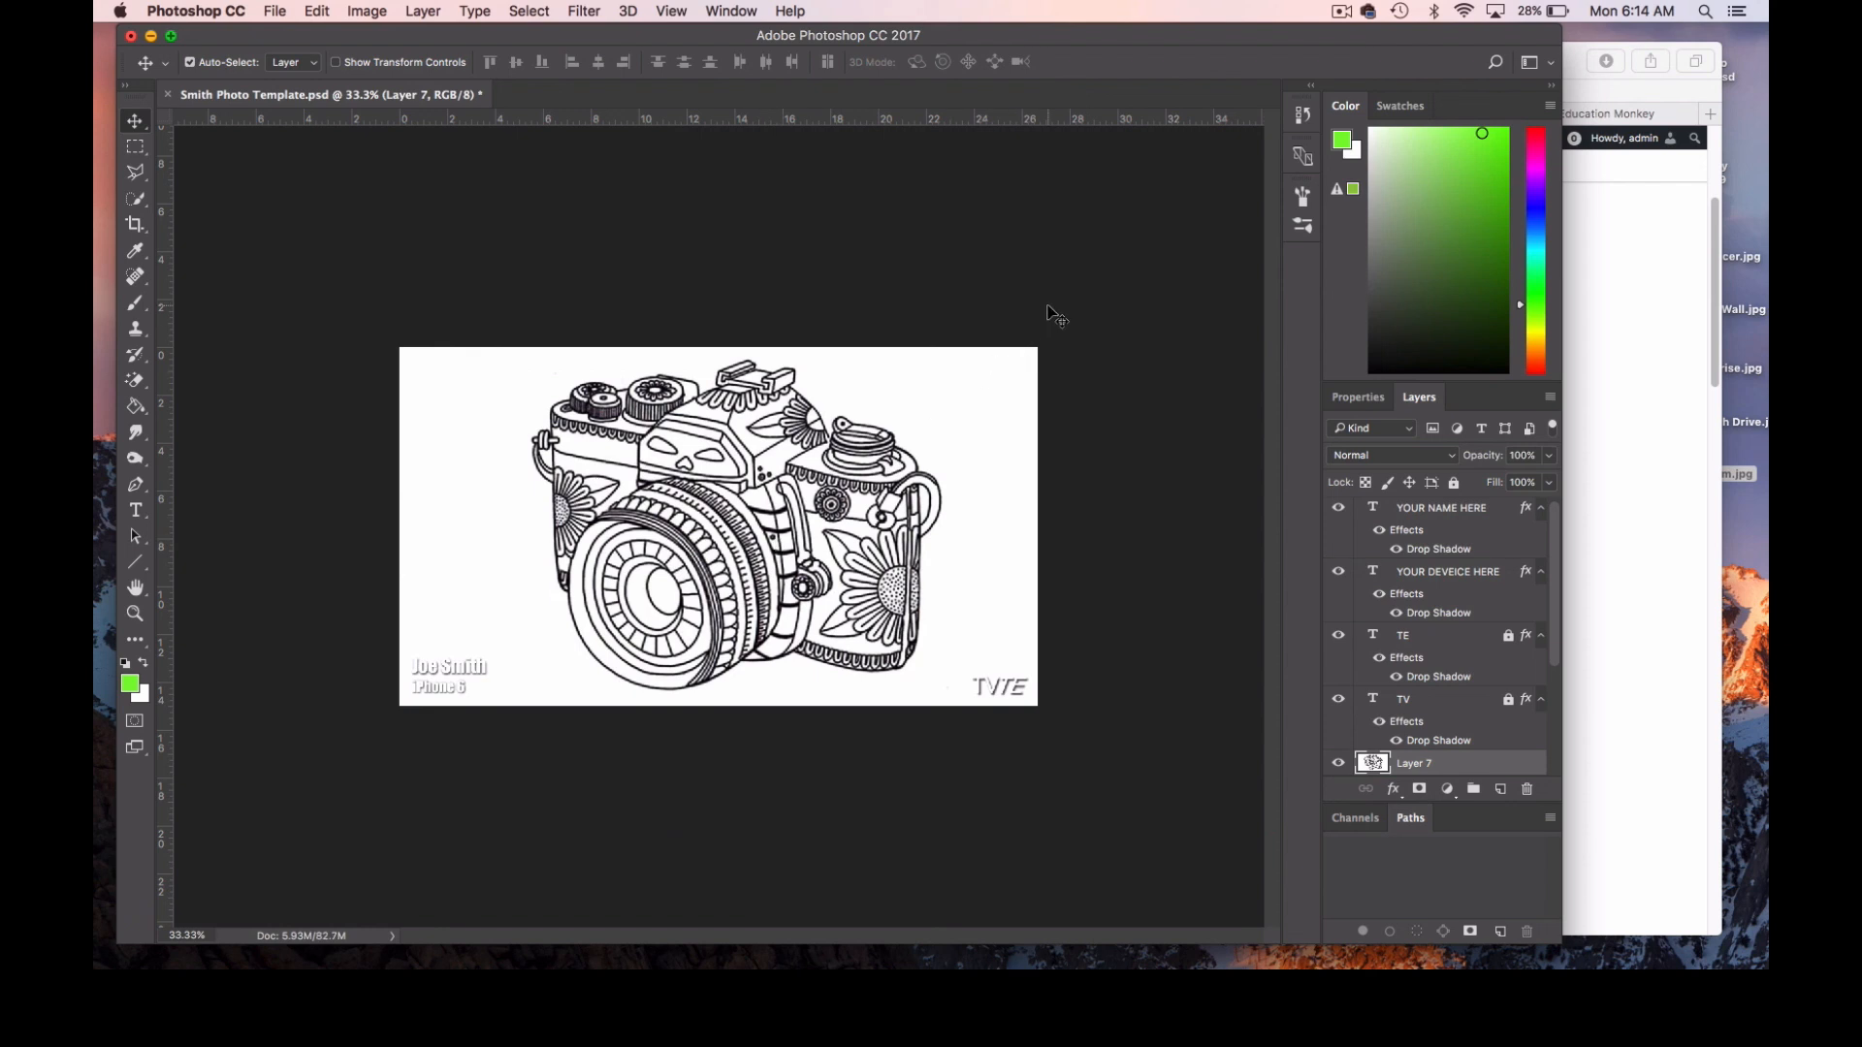